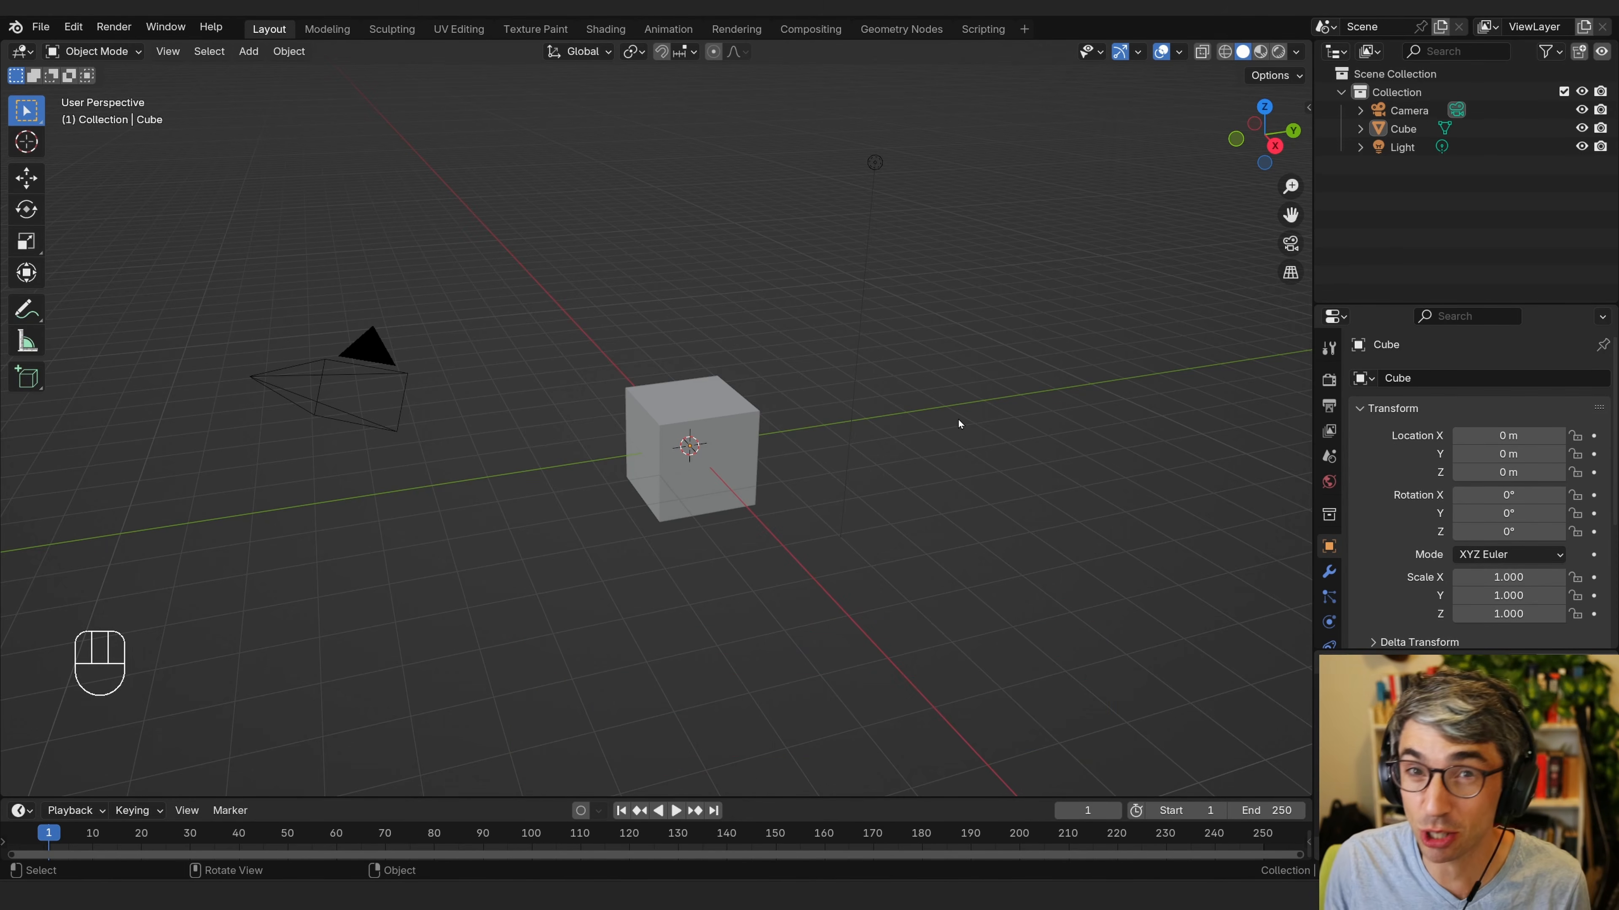
Select and delete all default objects in the scene.
{"action": "middle_click_drag", "start_coordinate": [928, 390], "coordinate": [846, 406]}
{"action": "key", "text": "a"}
{"action": "key", "text": "x"}
{"action": "left_click", "coordinate": [758, 386]}
Add a Bézier curve object.
{"action": "key", "text": "shift+a"}
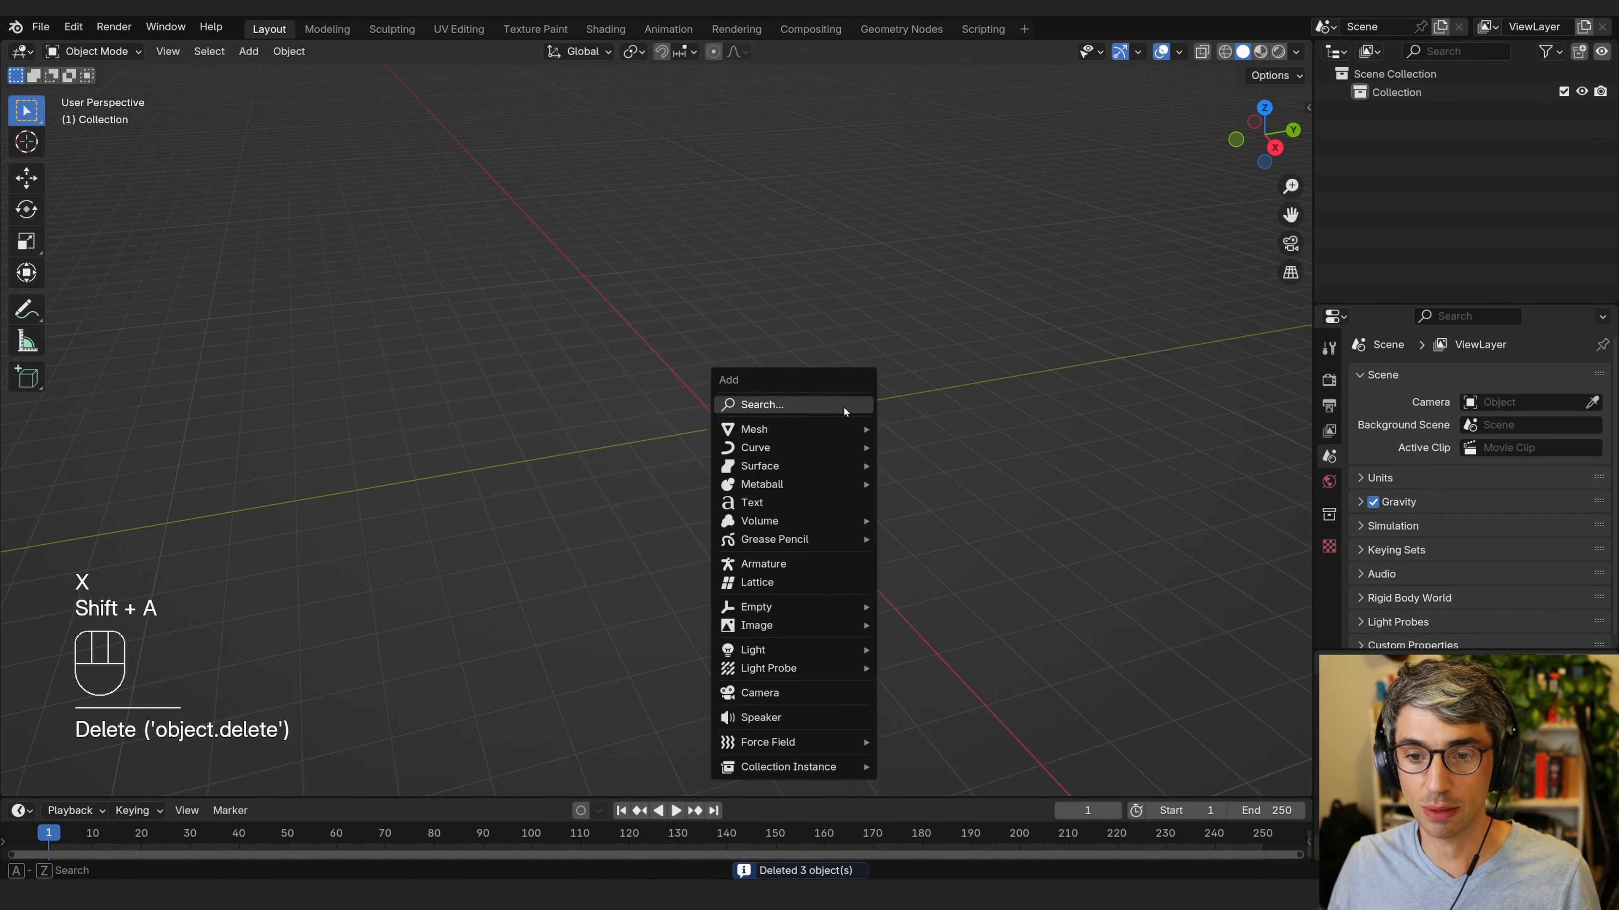
{"action": "mouse_move", "coordinate": [820, 448]}
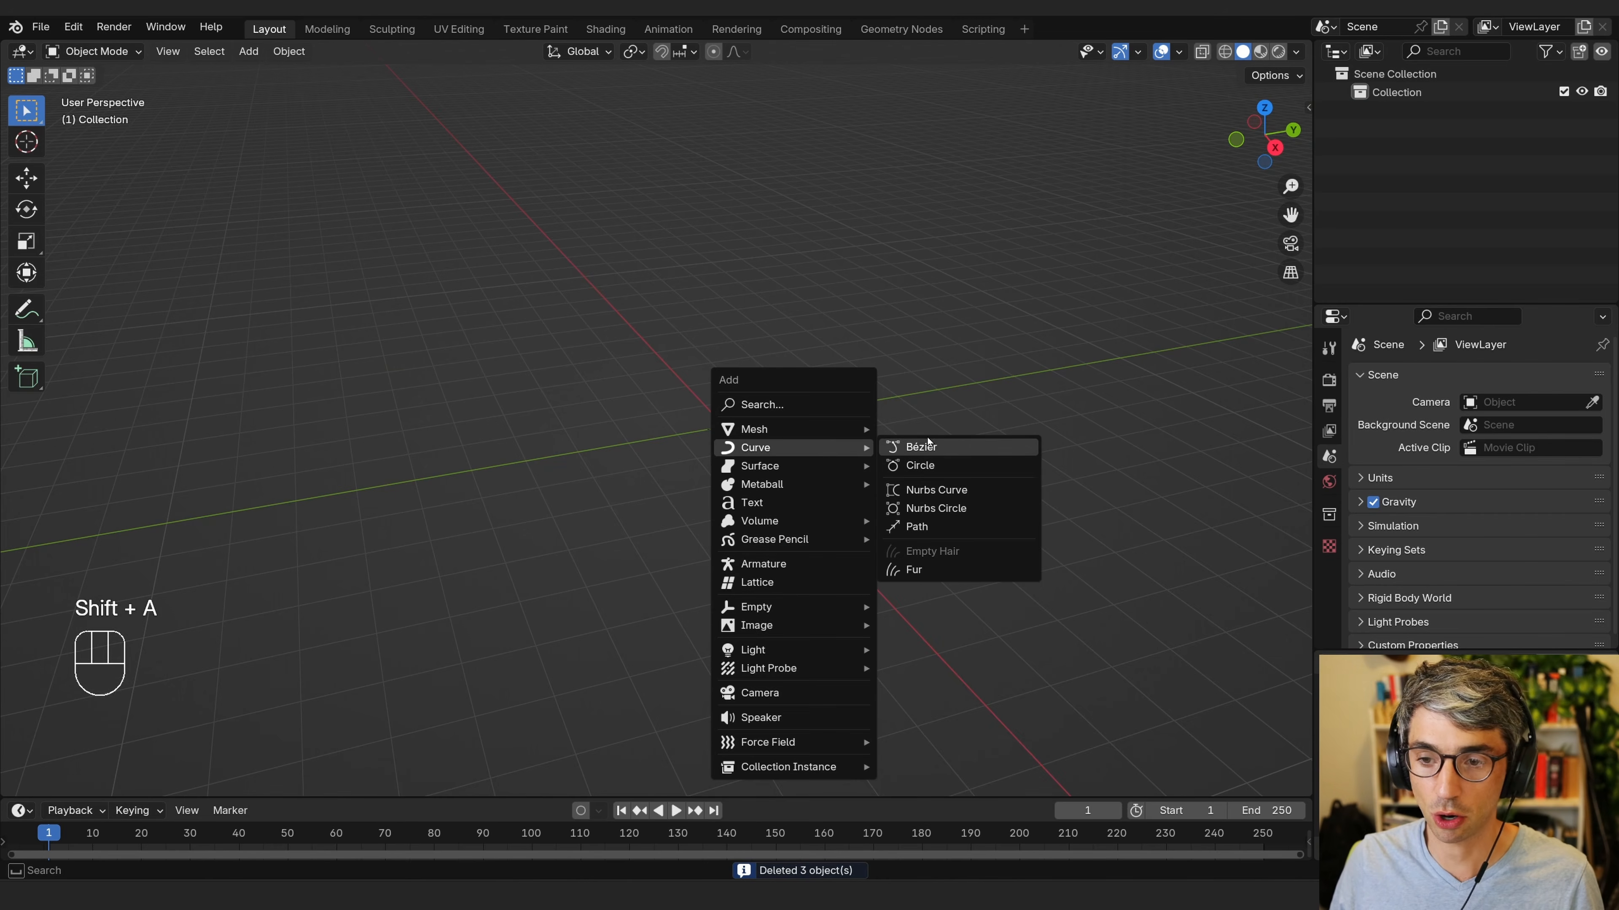
{"action": "left_click", "coordinate": [917, 447]}
Move the Bézier curve up along Z to about 3.5 m.
{"action": "middle_click_drag", "start_coordinate": [767, 371], "coordinate": [780, 434]}
{"action": "key", "text": "g"}
{"action": "key", "text": "z"}
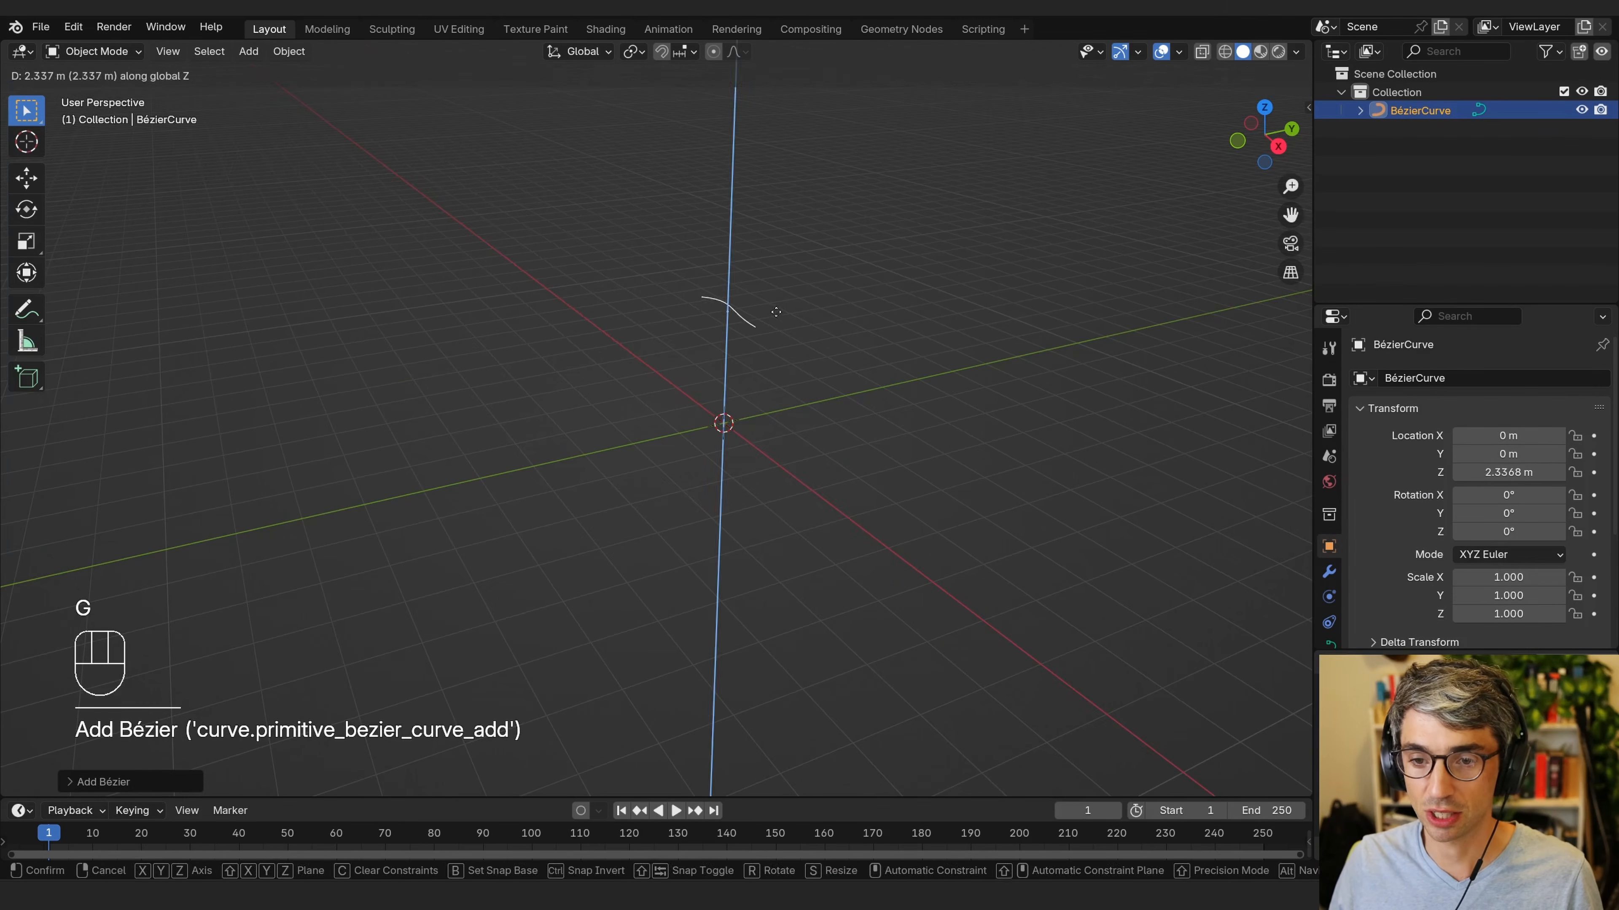
{"action": "left_click", "coordinate": [778, 256]}
{"action": "middle_click_drag", "start_coordinate": [859, 317], "coordinate": [708, 448]}
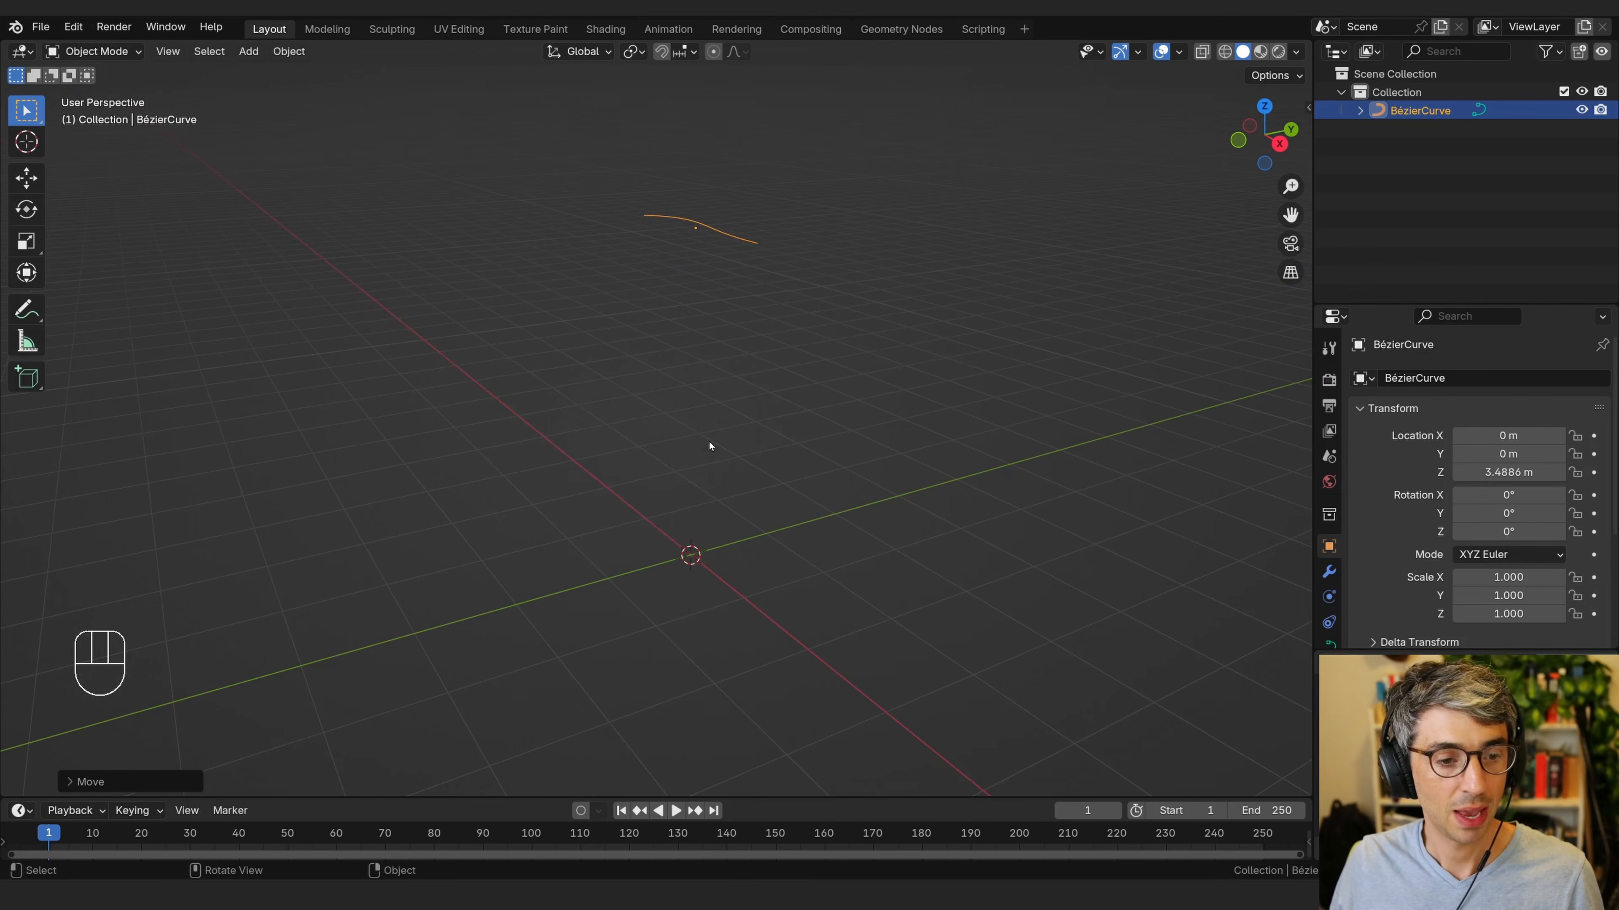
Add a Monkey mesh at the origin.
{"action": "key", "text": "shift+a"}
{"action": "mouse_move", "coordinate": [709, 464]}
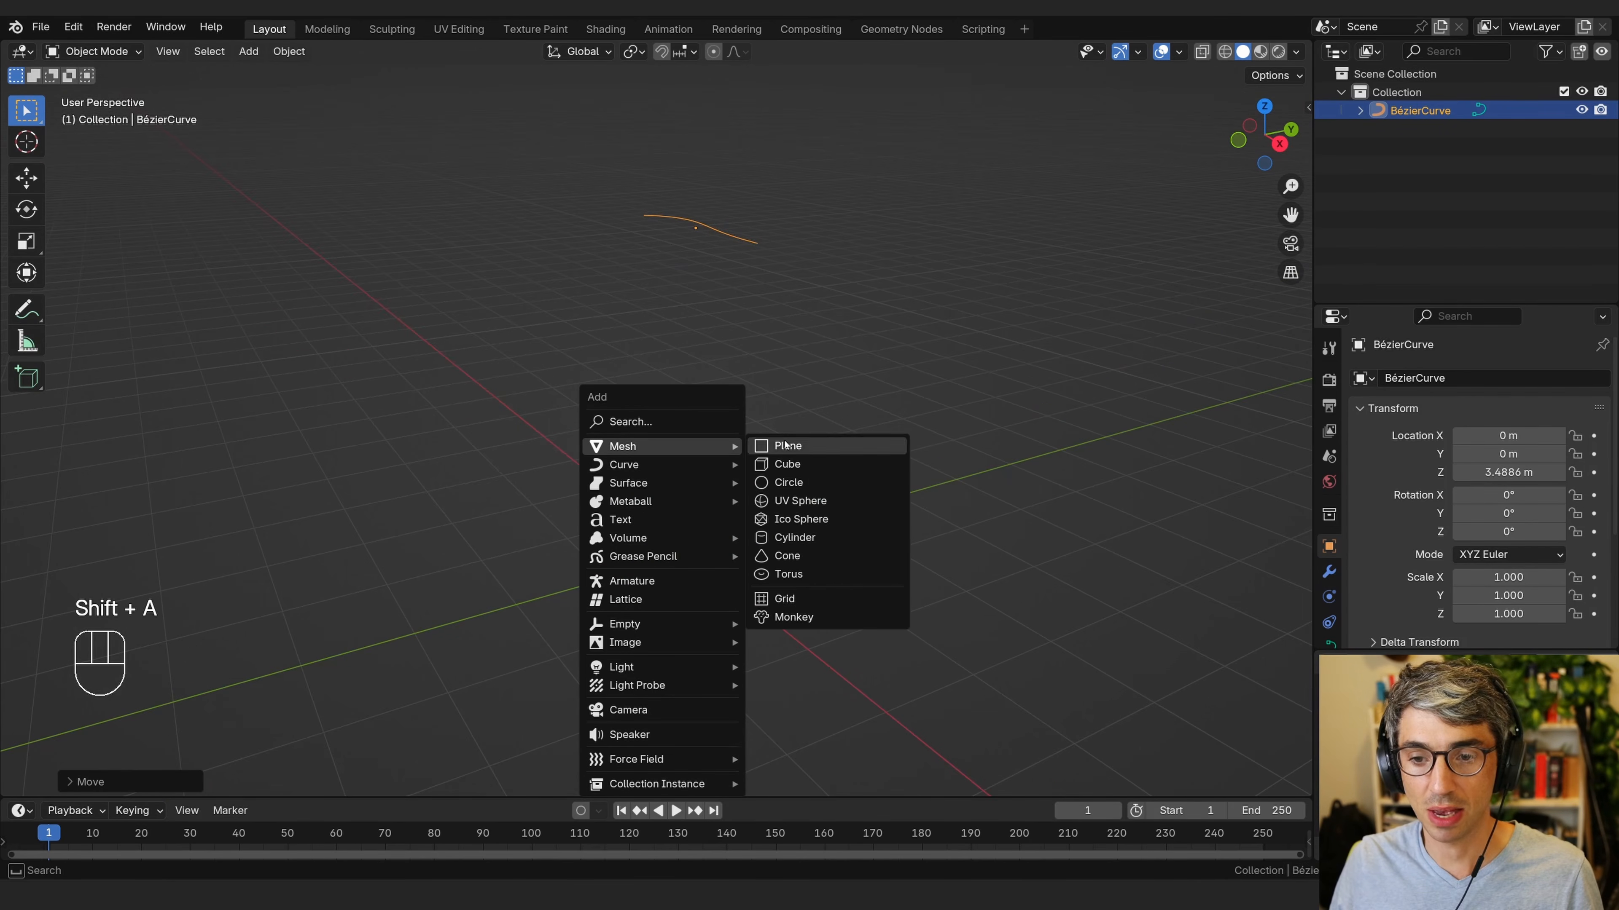
{"action": "left_click", "coordinate": [794, 616]}
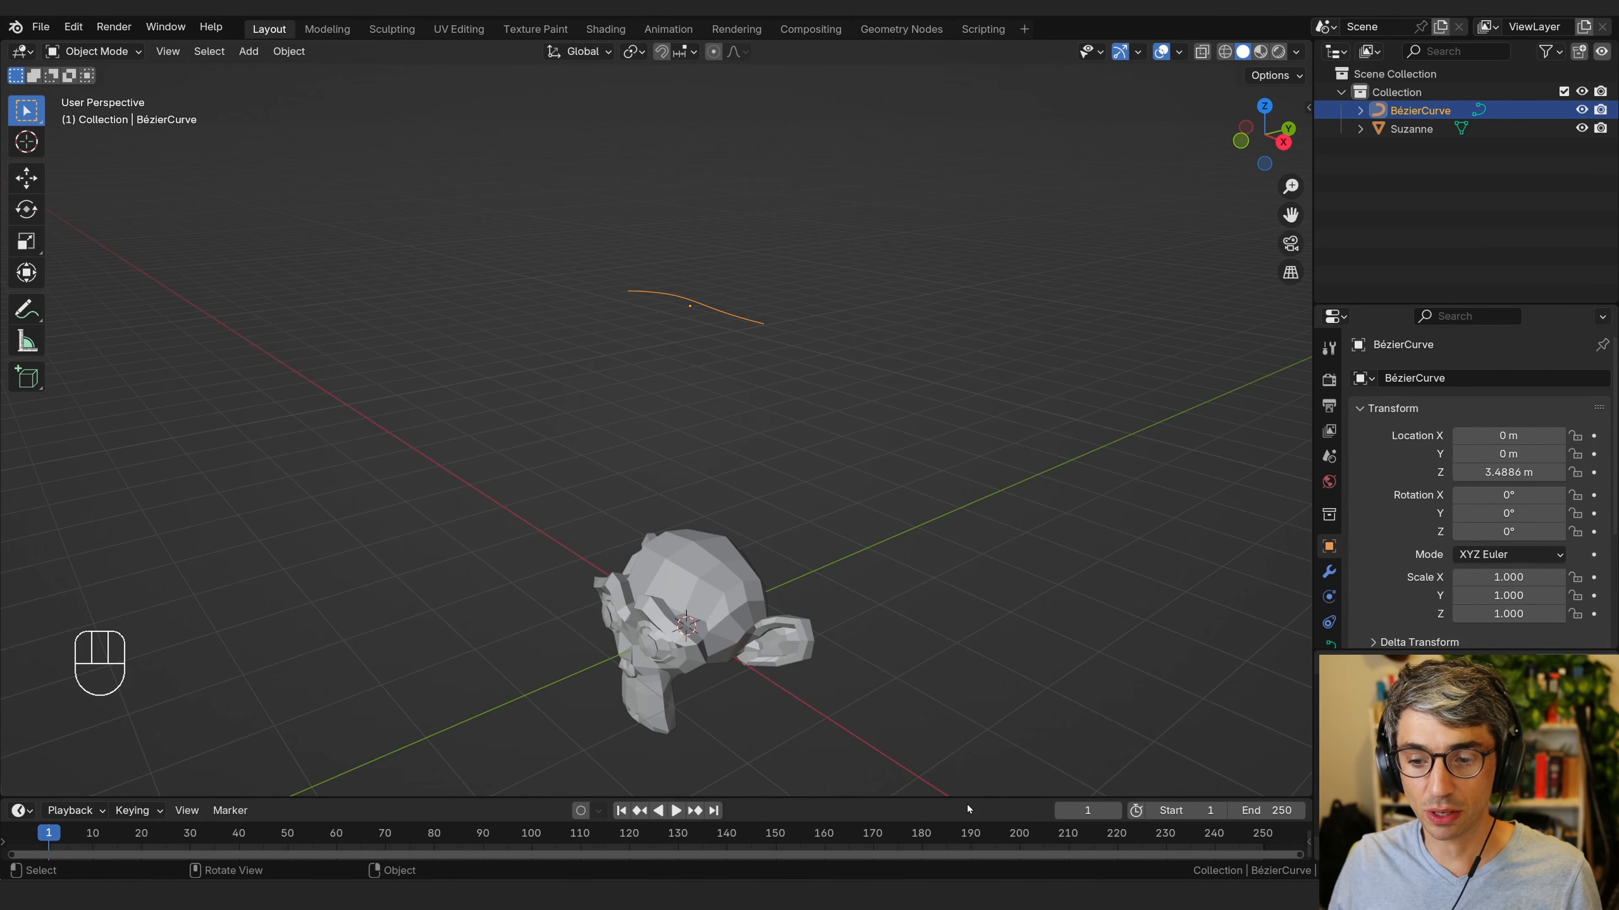
Enlarge the timeline area and switch it to the Geometry Node Editor.
{"action": "left_click_drag", "start_coordinate": [949, 797], "coordinate": [921, 400]}
{"action": "left_click", "coordinate": [19, 431]}
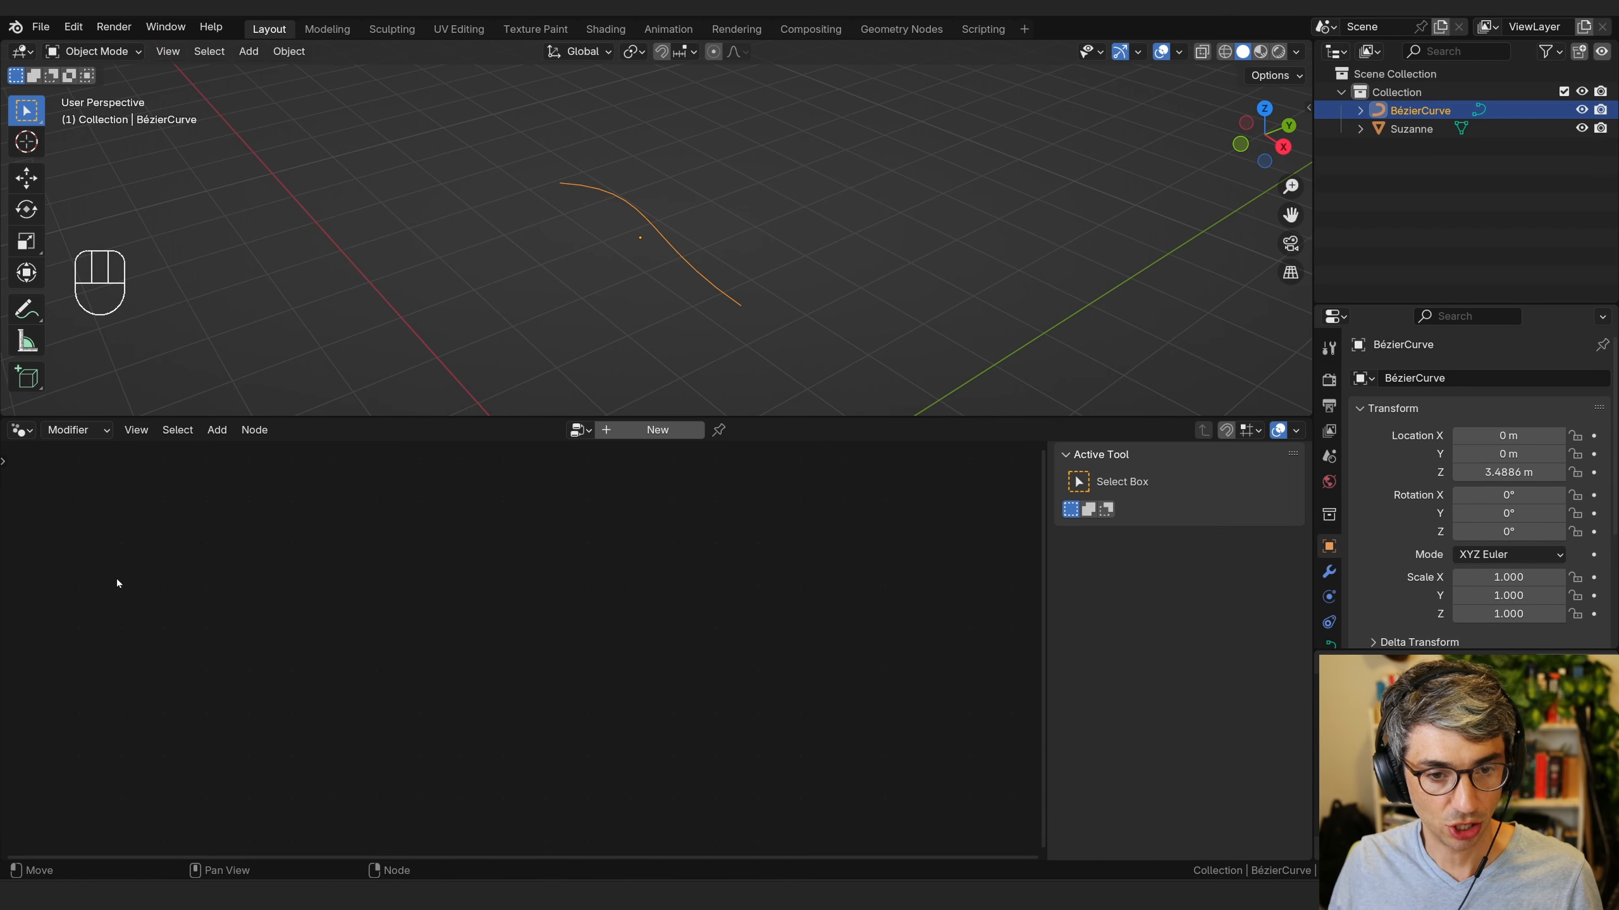
{"action": "left_click", "coordinate": [118, 581]}
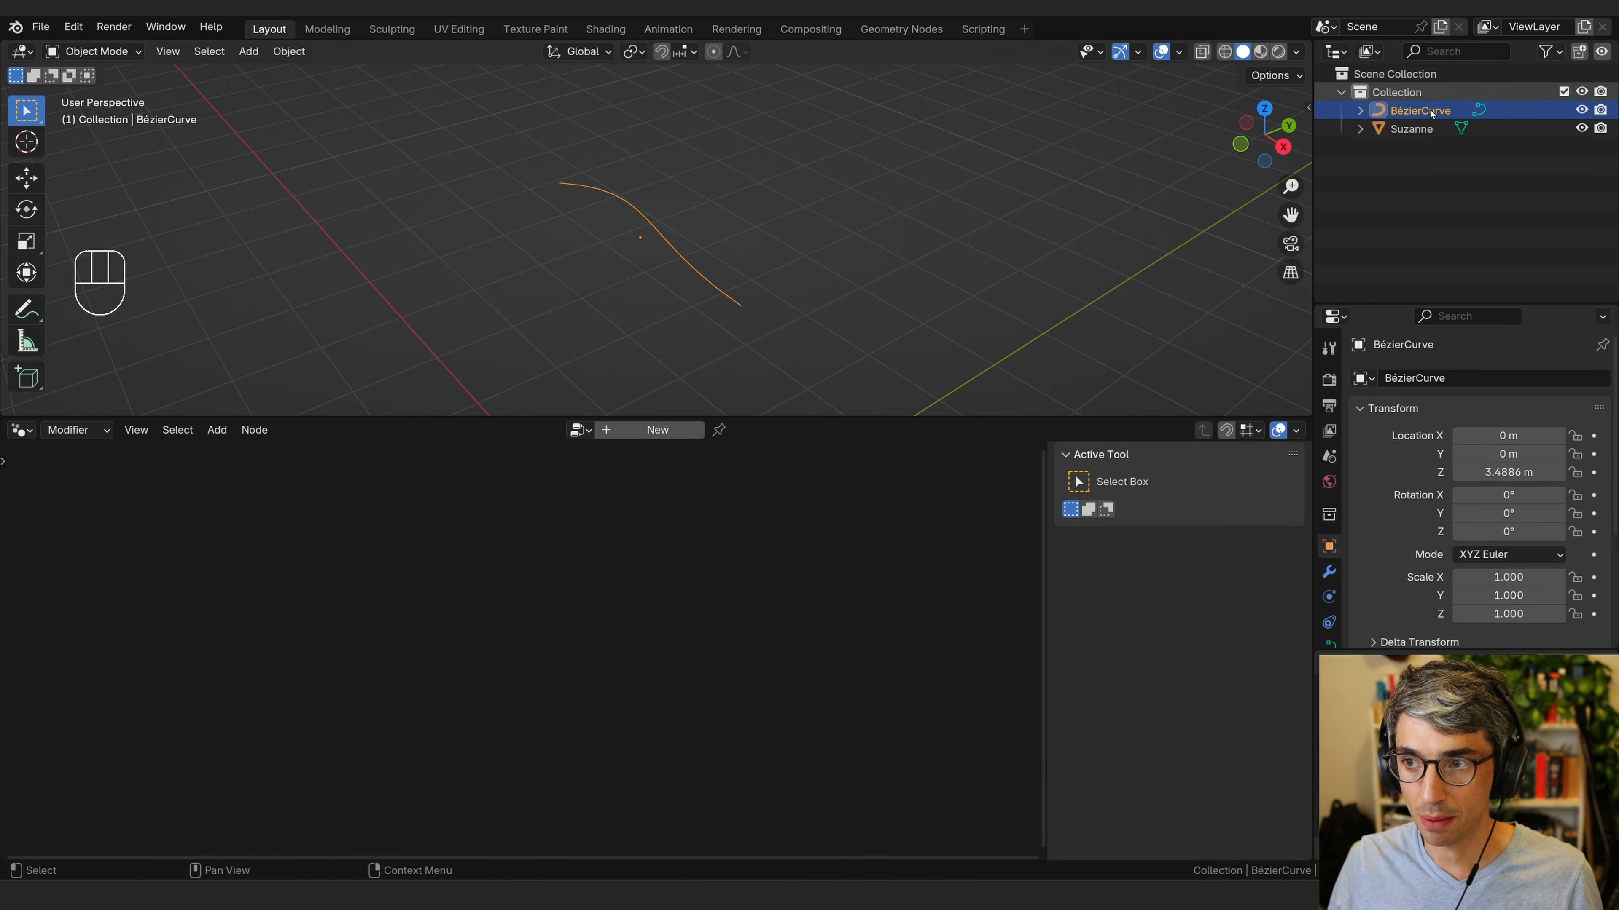
Create a new Geometry Nodes modifier on the curve, then remove it from the modifier properties.
{"action": "left_click", "coordinate": [636, 438]}
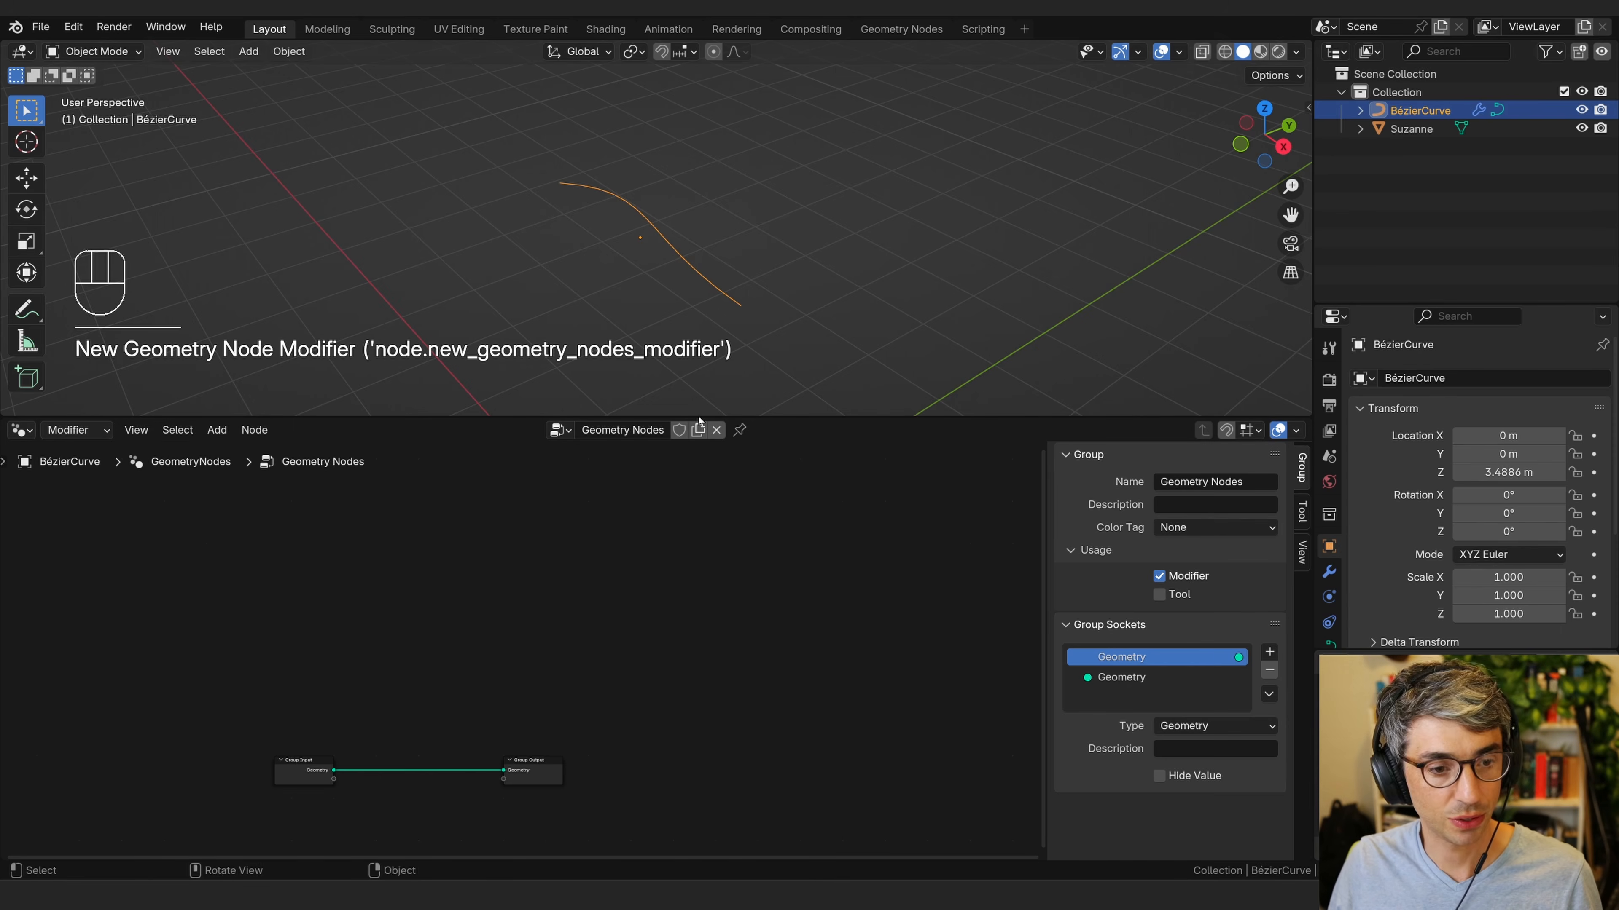
{"action": "left_click", "coordinate": [1335, 574]}
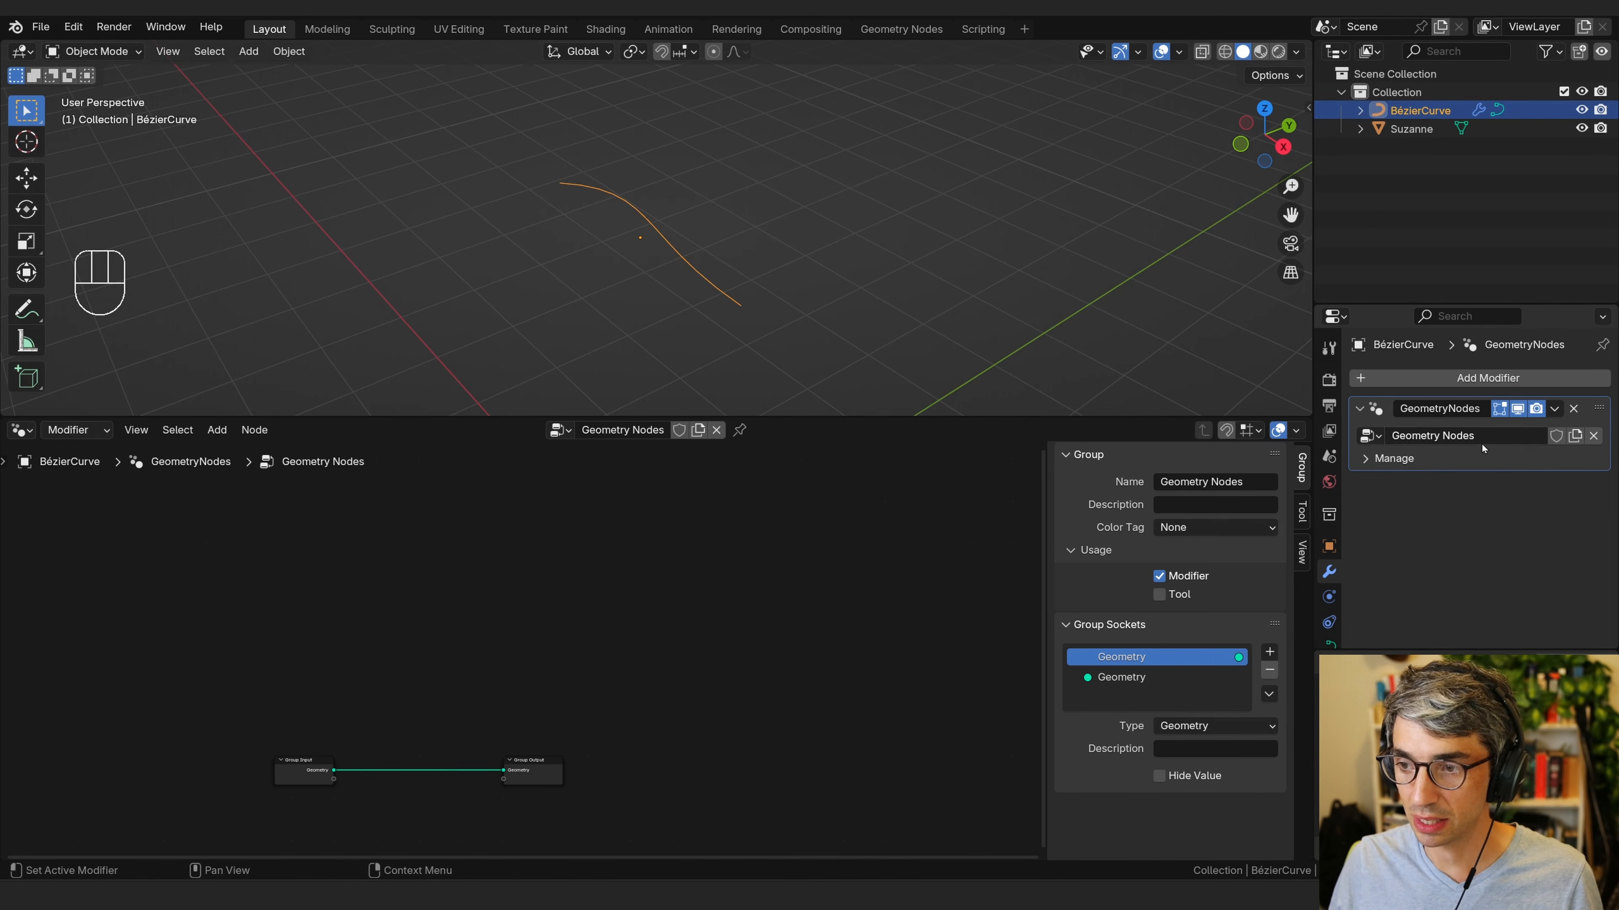
{"action": "left_click", "coordinate": [1574, 409]}
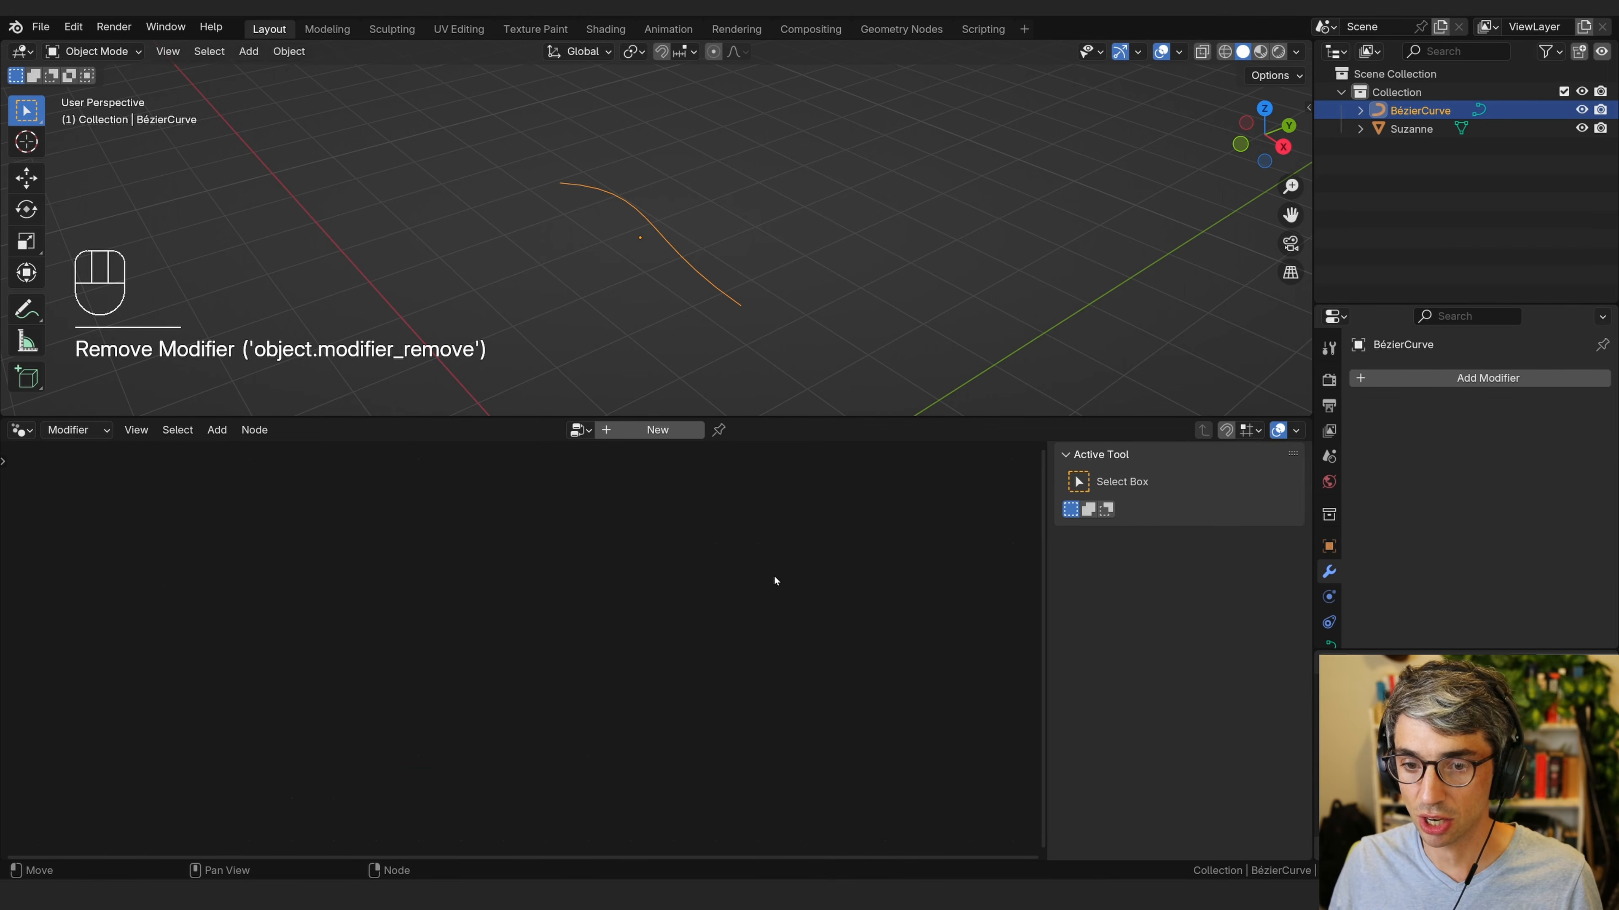
Add a Geometry Nodes modifier to the Bézier curve and create a new node group for it.
{"action": "left_click", "coordinate": [1418, 113]}
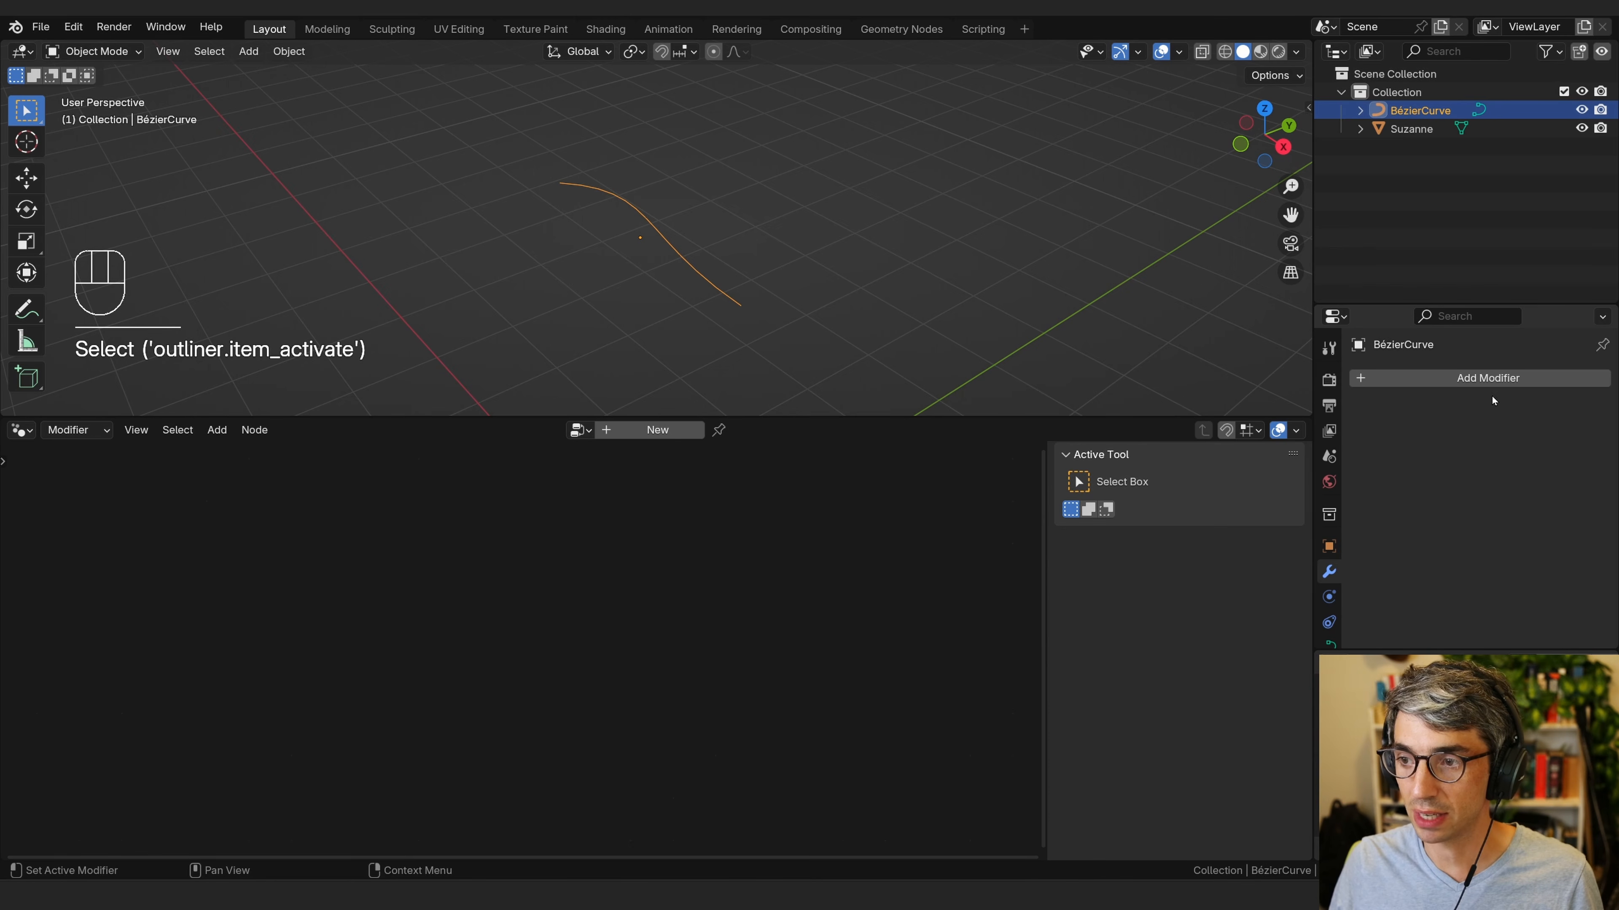
{"action": "left_click", "coordinate": [1498, 379]}
{"action": "left_click", "coordinate": [1481, 403]}
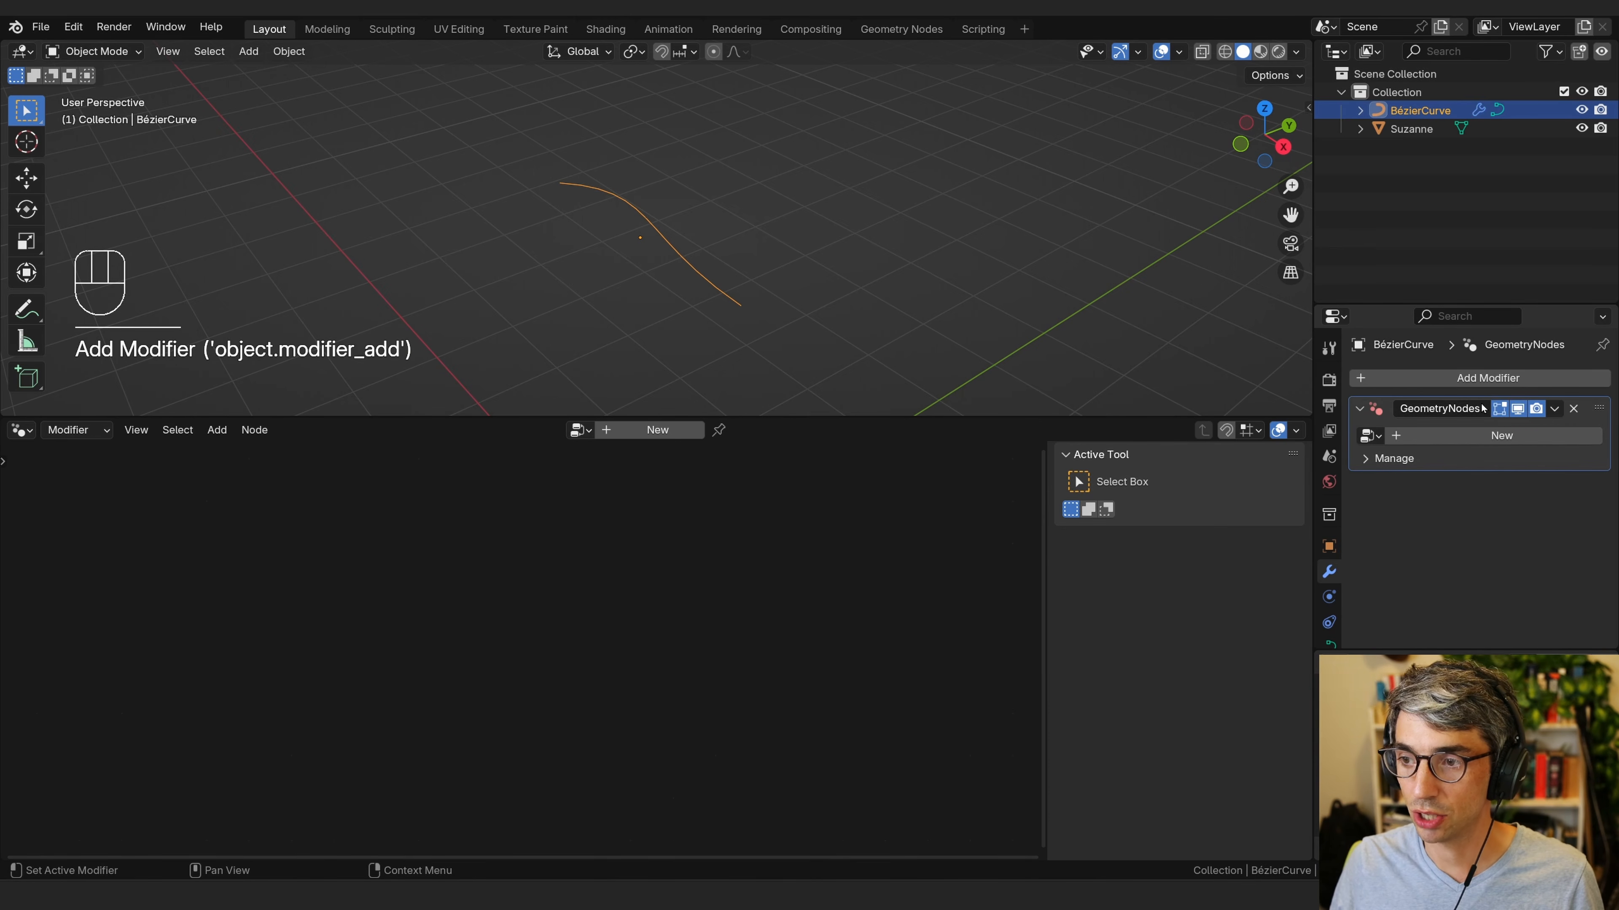
{"action": "left_click", "coordinate": [1370, 436]}
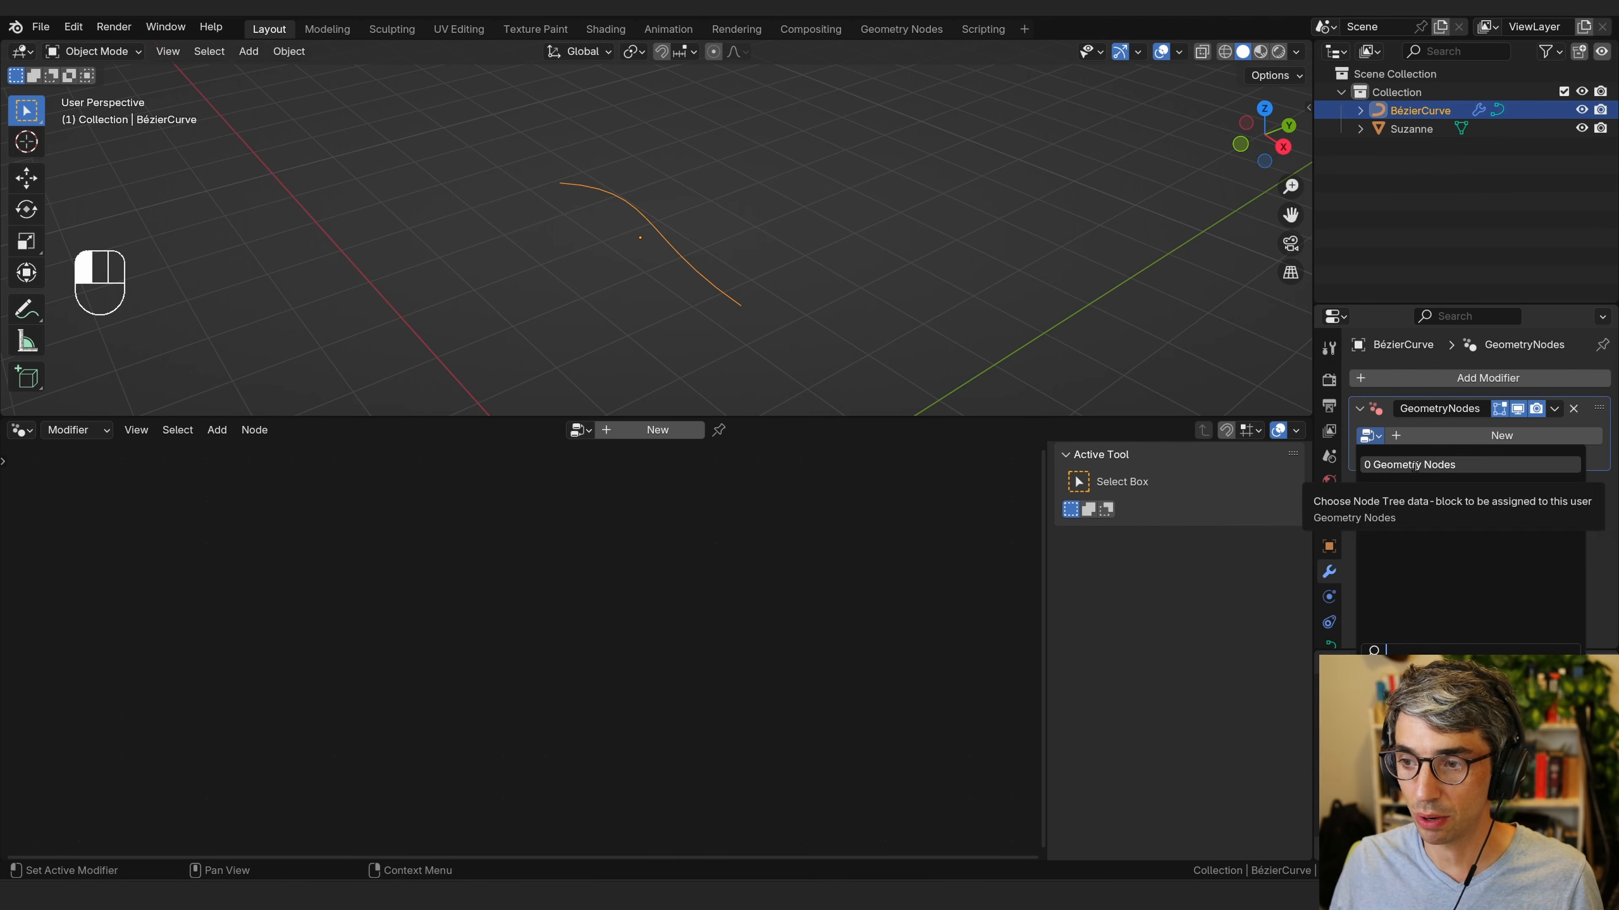
{"action": "left_click", "coordinate": [1546, 435]}
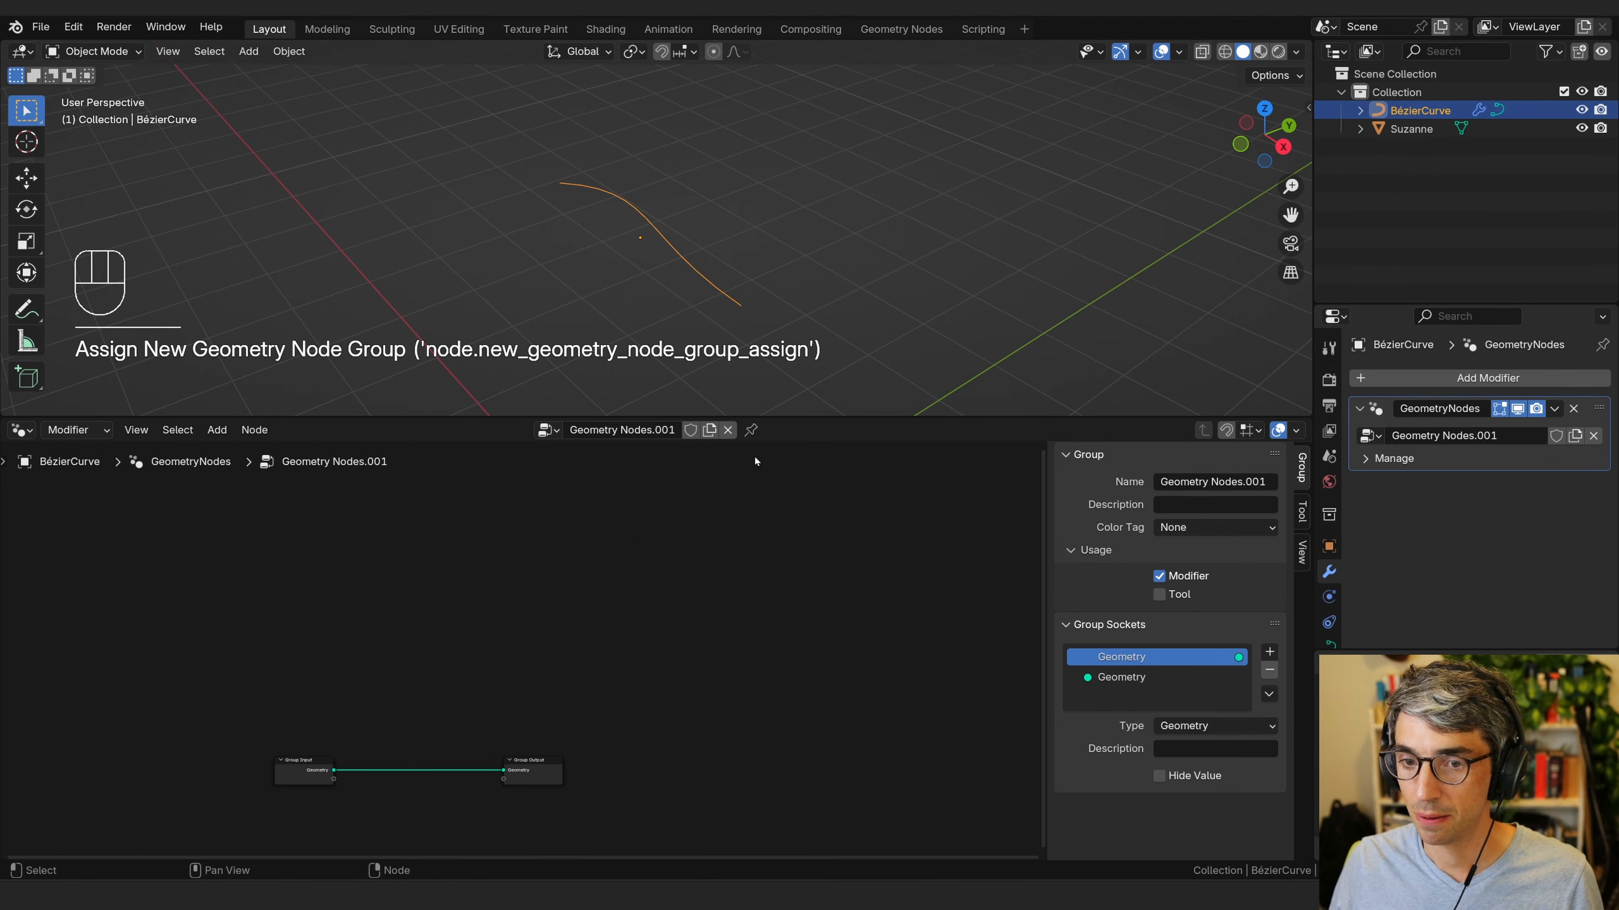
{"action": "left_click", "coordinate": [547, 430]}
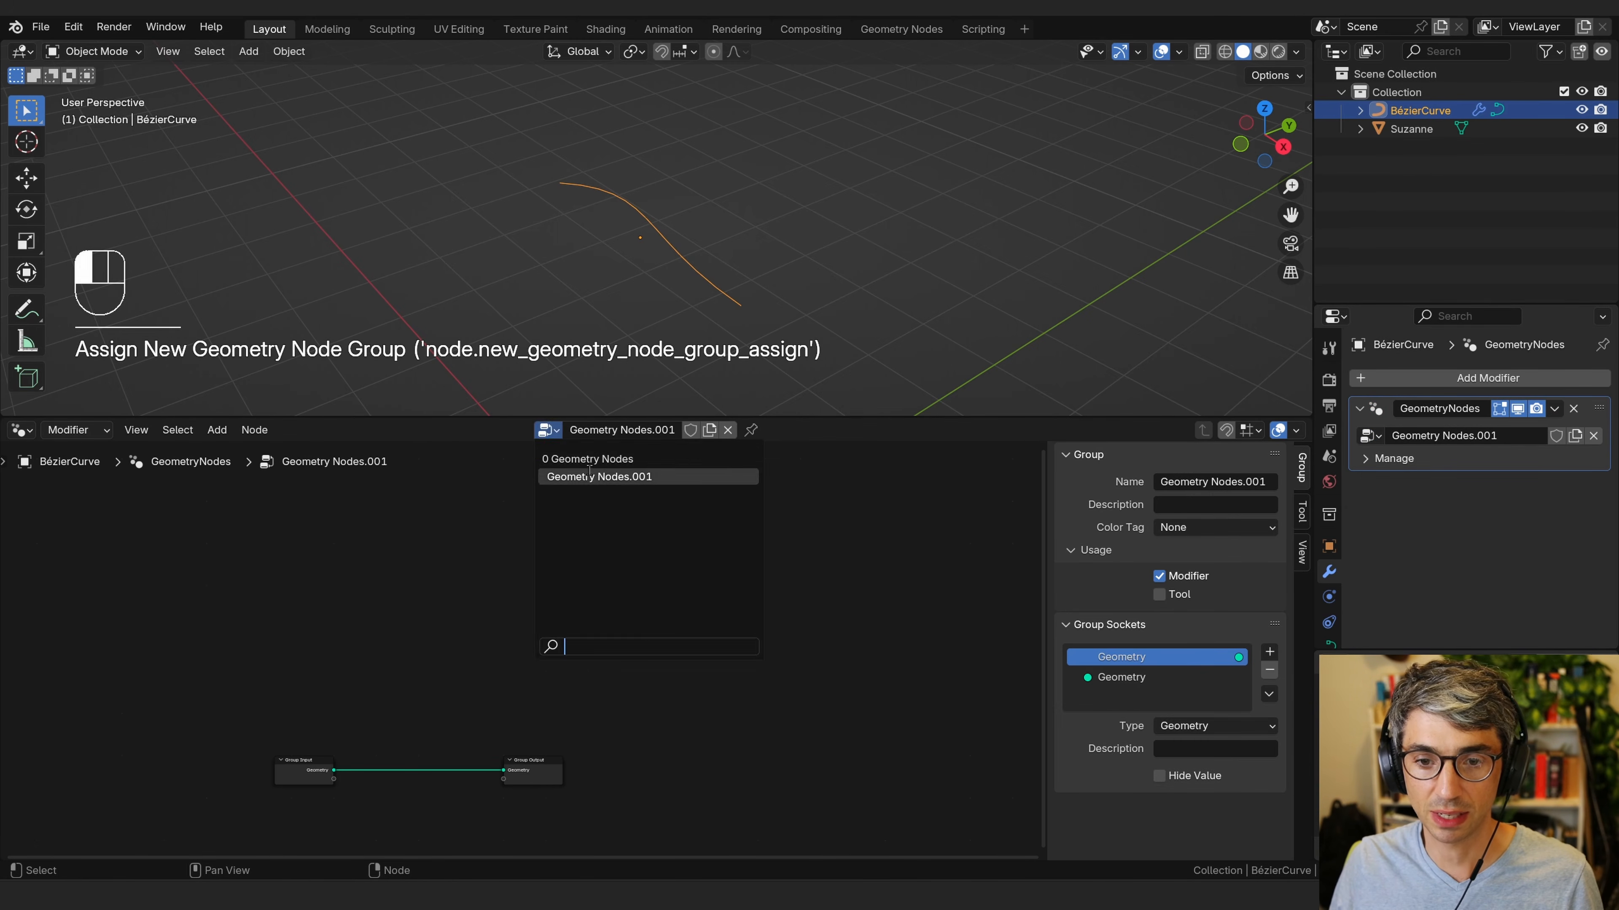
{"action": "left_click_drag", "start_coordinate": [207, 698], "coordinate": [228, 734]}
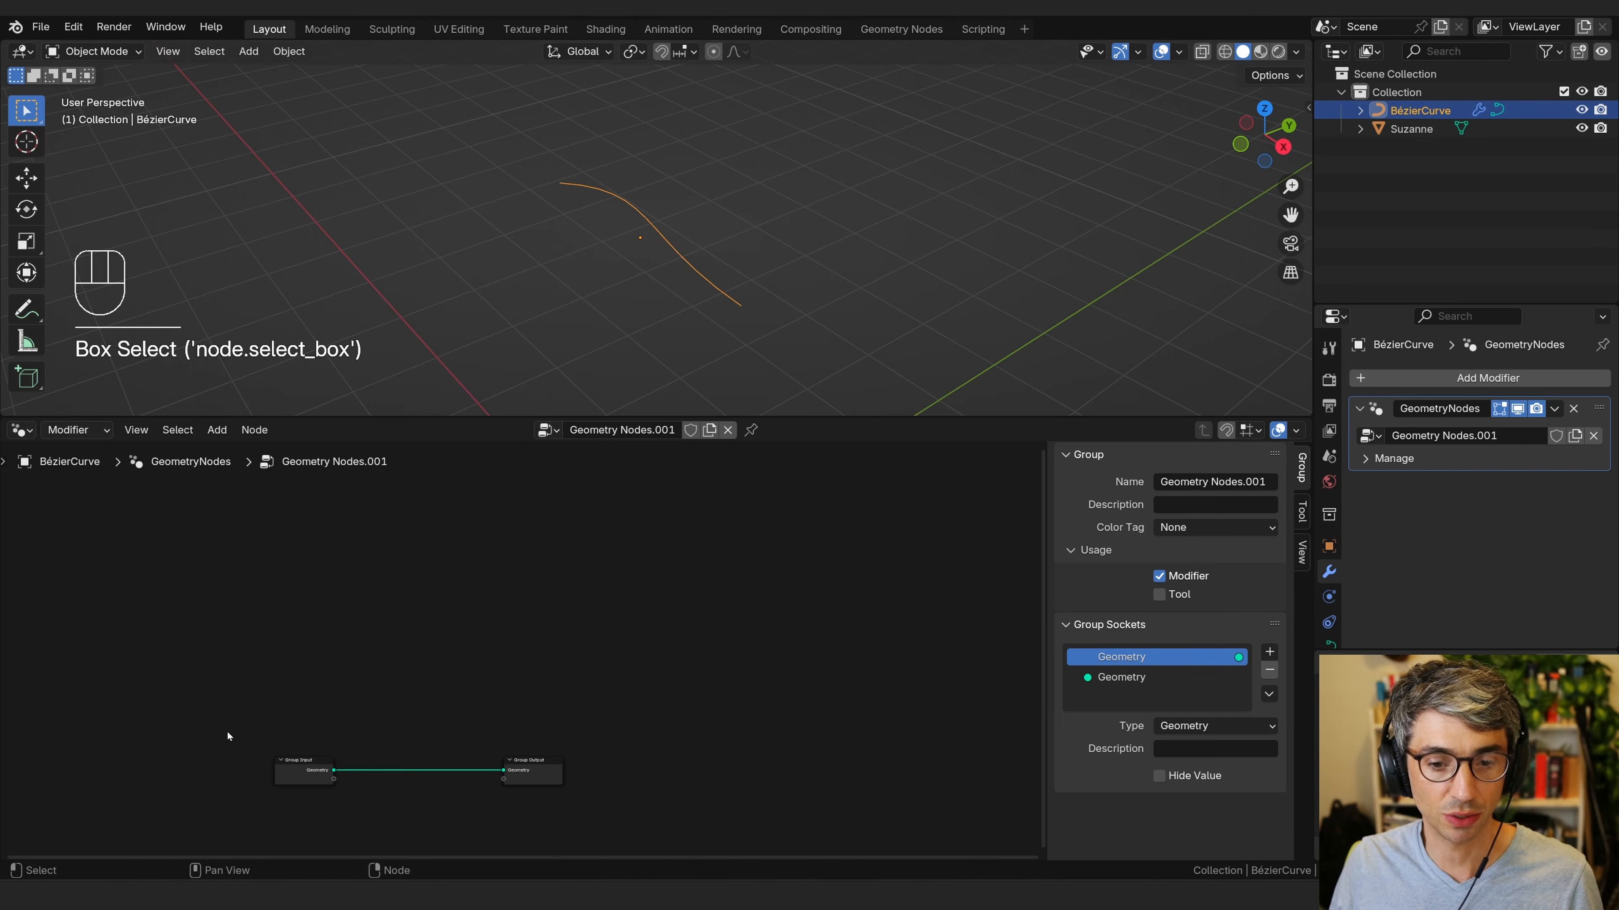
{"action": "middle_click_drag", "start_coordinate": [650, 606], "coordinate": [703, 581]}
{"action": "scroll", "coordinate": [596, 594], "scroll_direction": "up", "scroll_amount": 4}
{"action": "scroll", "coordinate": [469, 610], "scroll_direction": "down", "scroll_amount": 1}
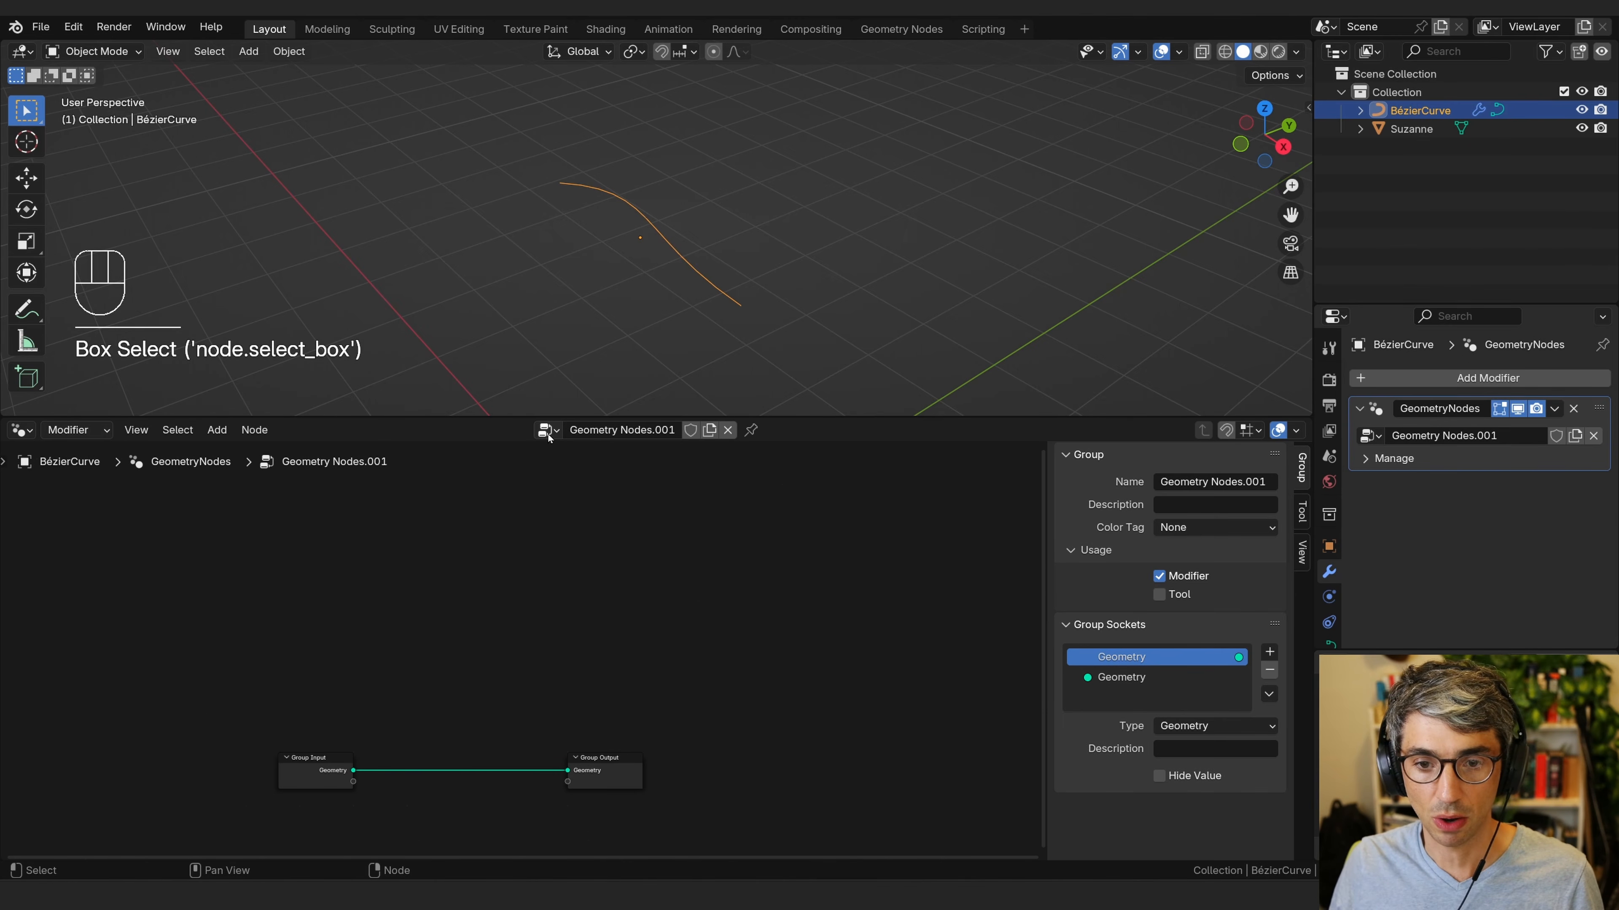
Rename the node group as Align Test.
{"action": "left_click", "coordinate": [674, 430]}
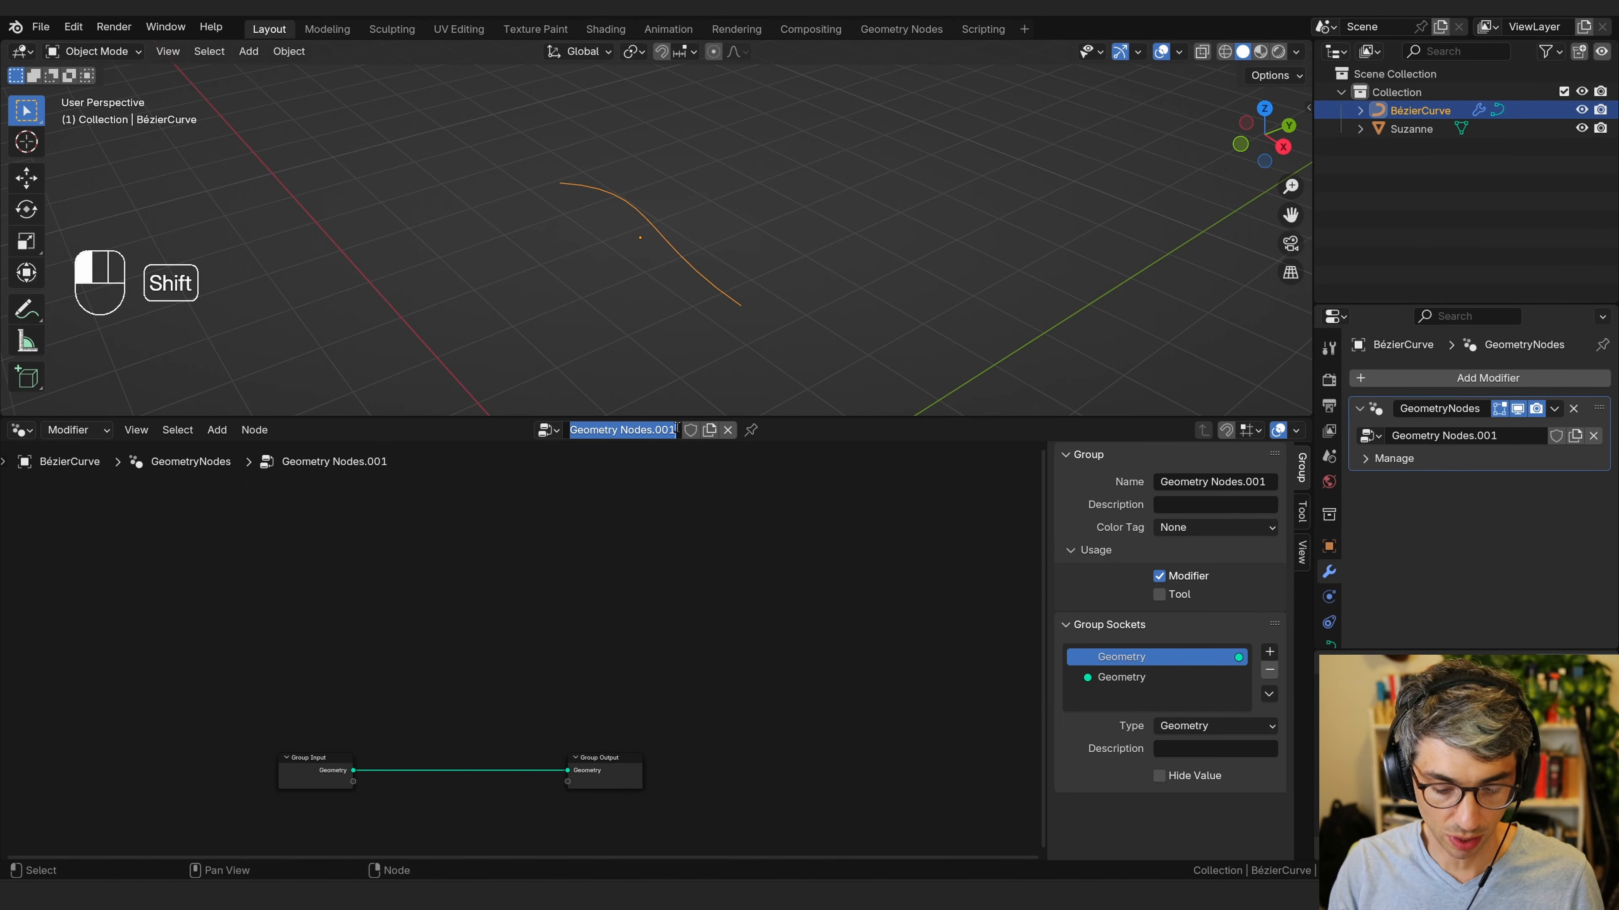
{"action": "type", "text": "Align Test"}
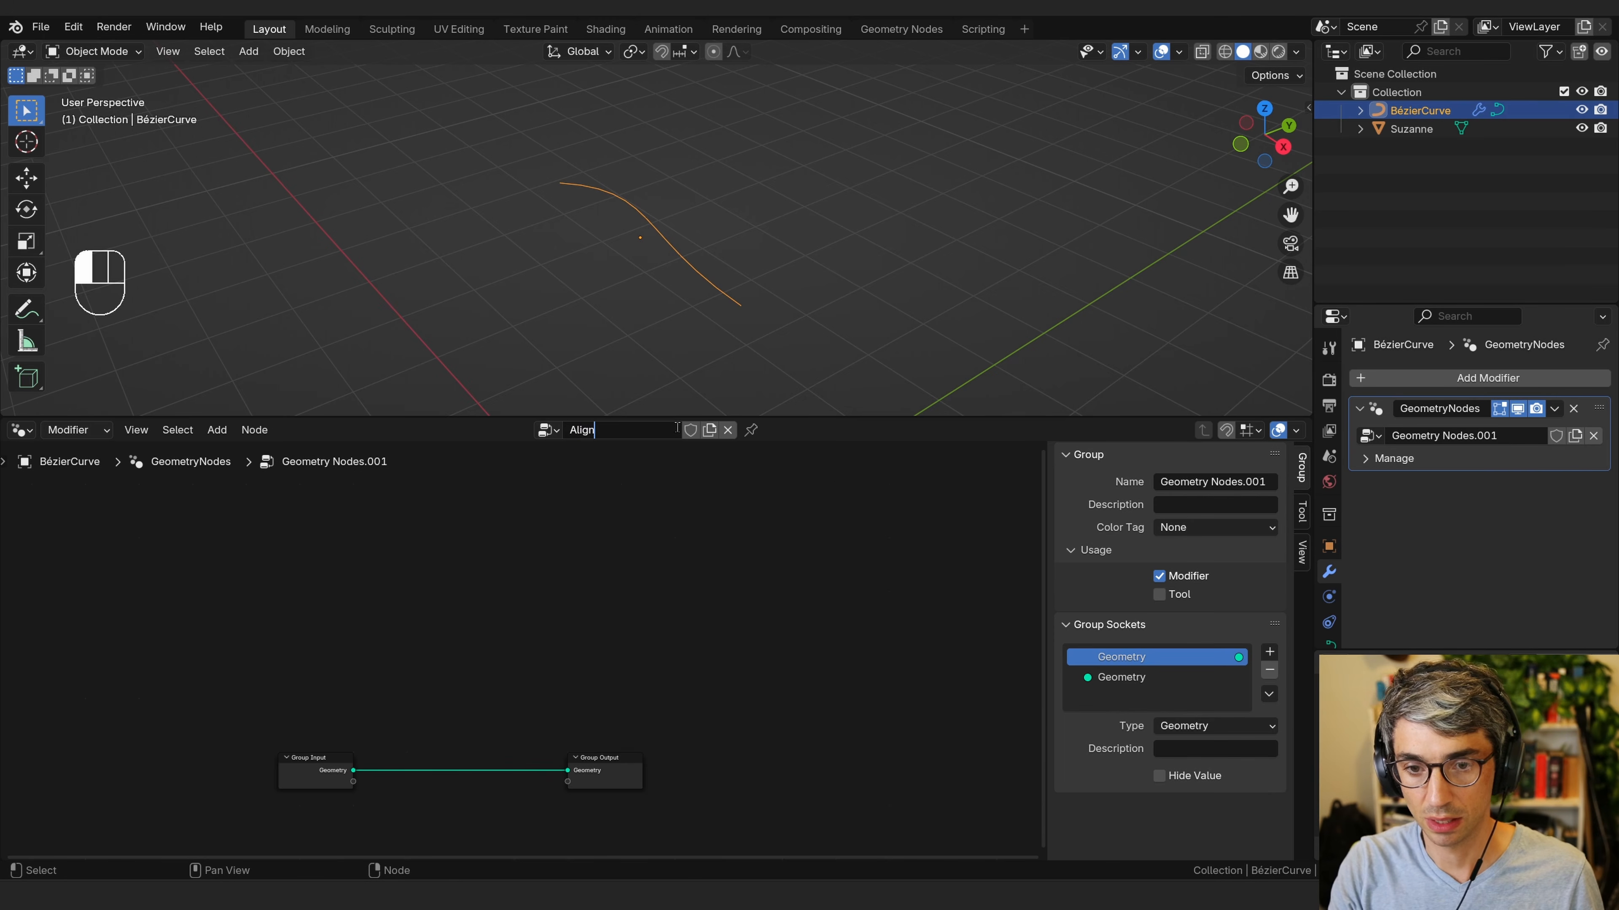
{"action": "key", "text": "Return"}
Switch the node editor's node group back to Geometry Nodes.
{"action": "left_click", "coordinate": [706, 539]}
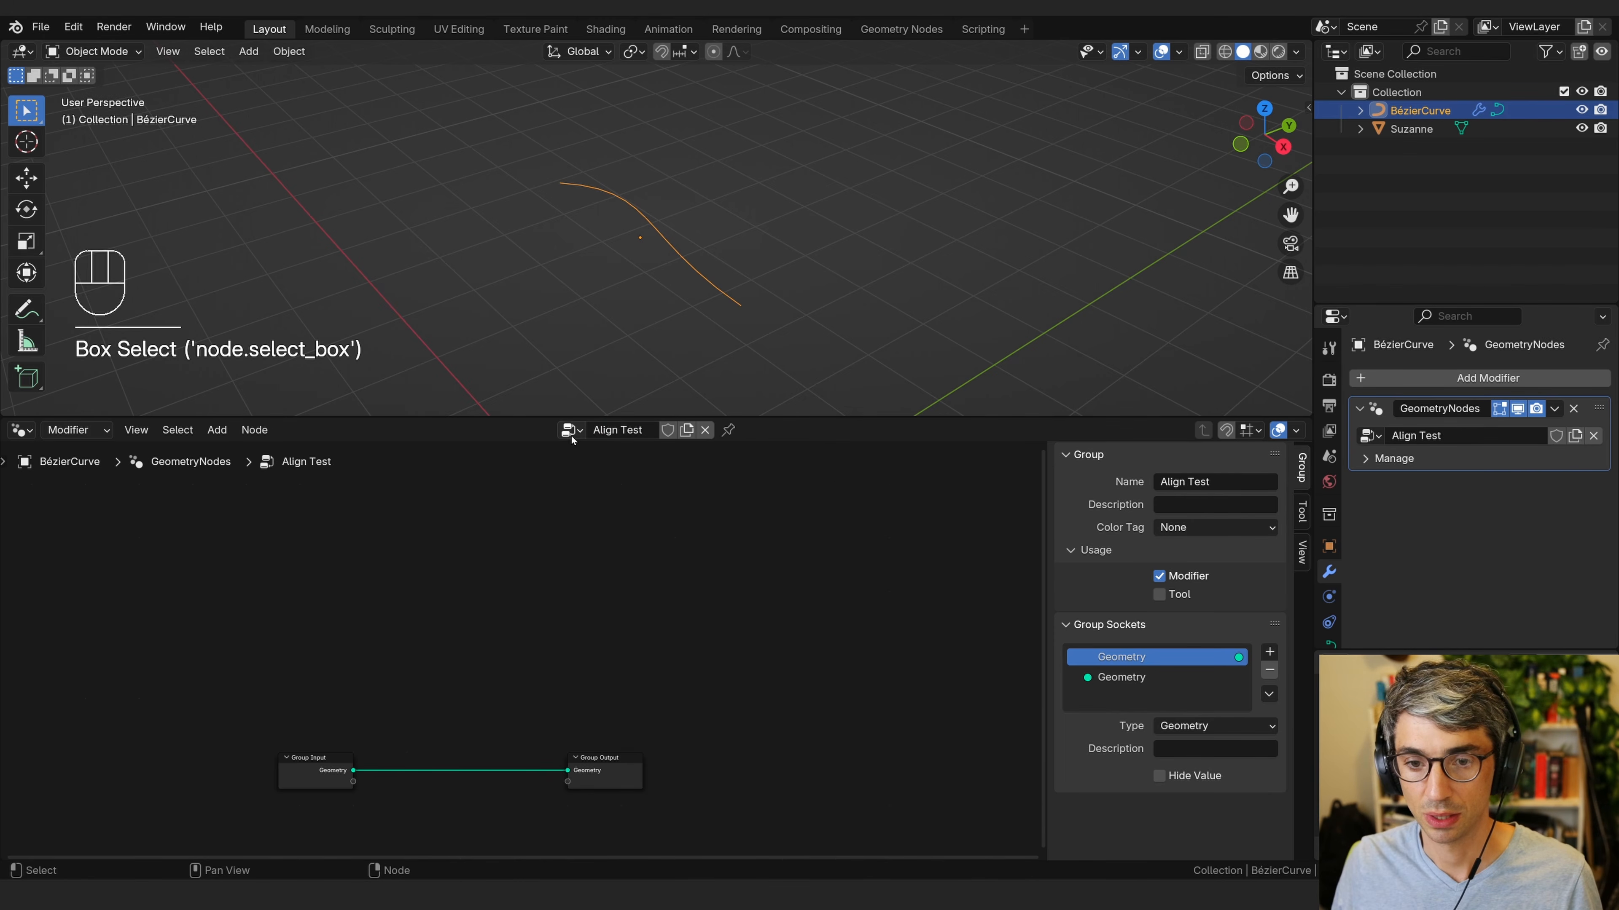
{"action": "left_click", "coordinate": [571, 430]}
{"action": "left_click", "coordinate": [637, 478]}
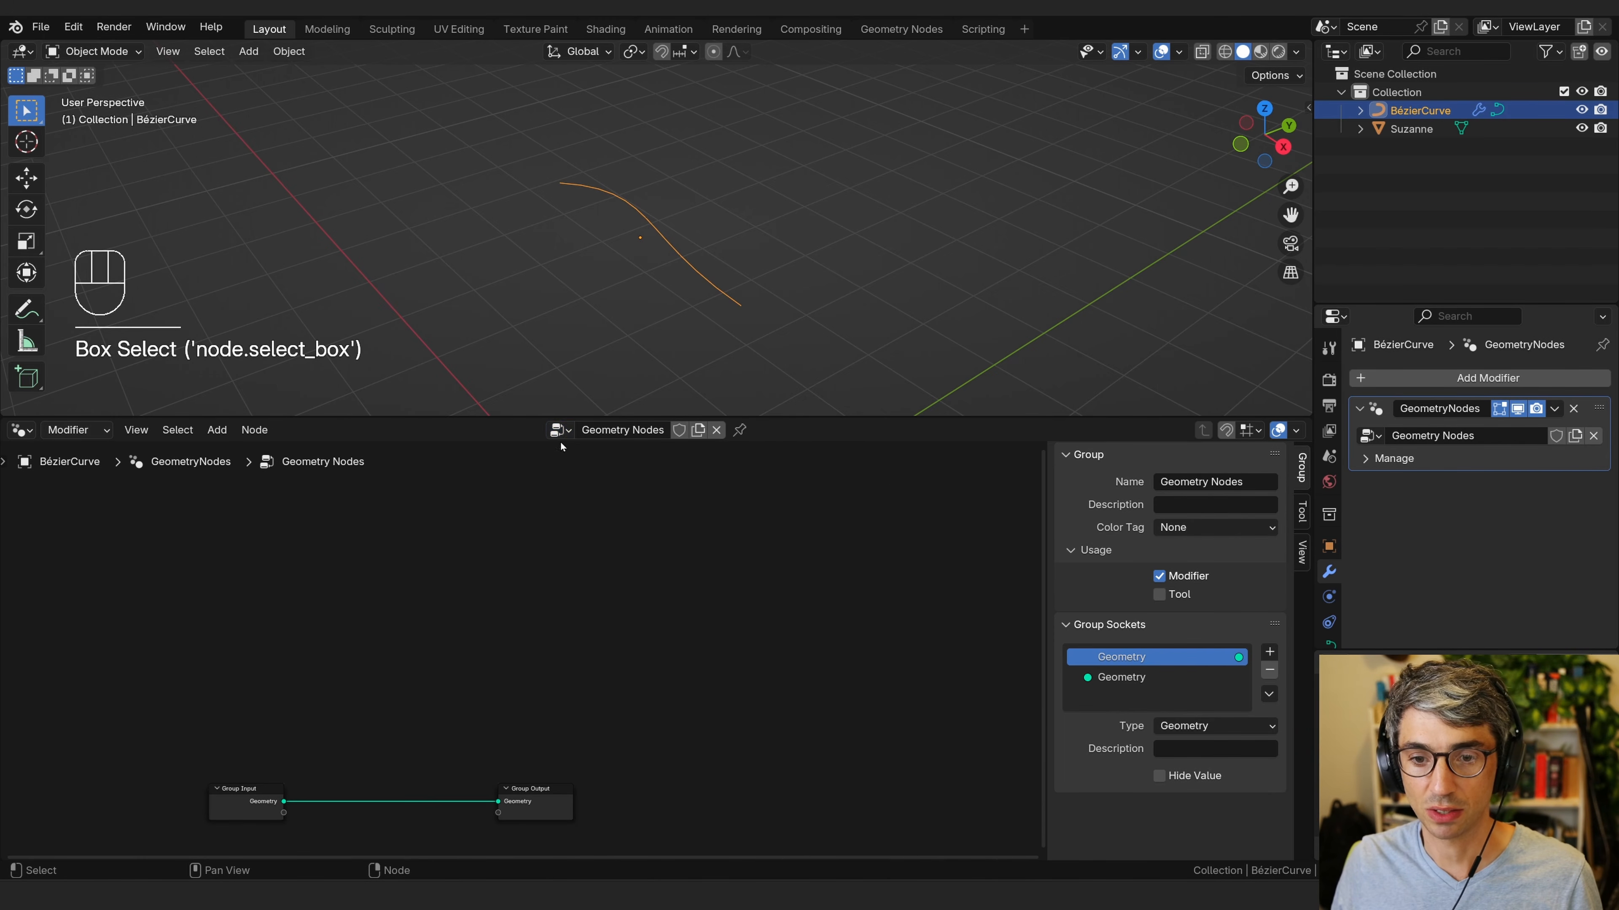
{"action": "left_click", "coordinate": [561, 431]}
{"action": "left_click", "coordinate": [612, 595]}
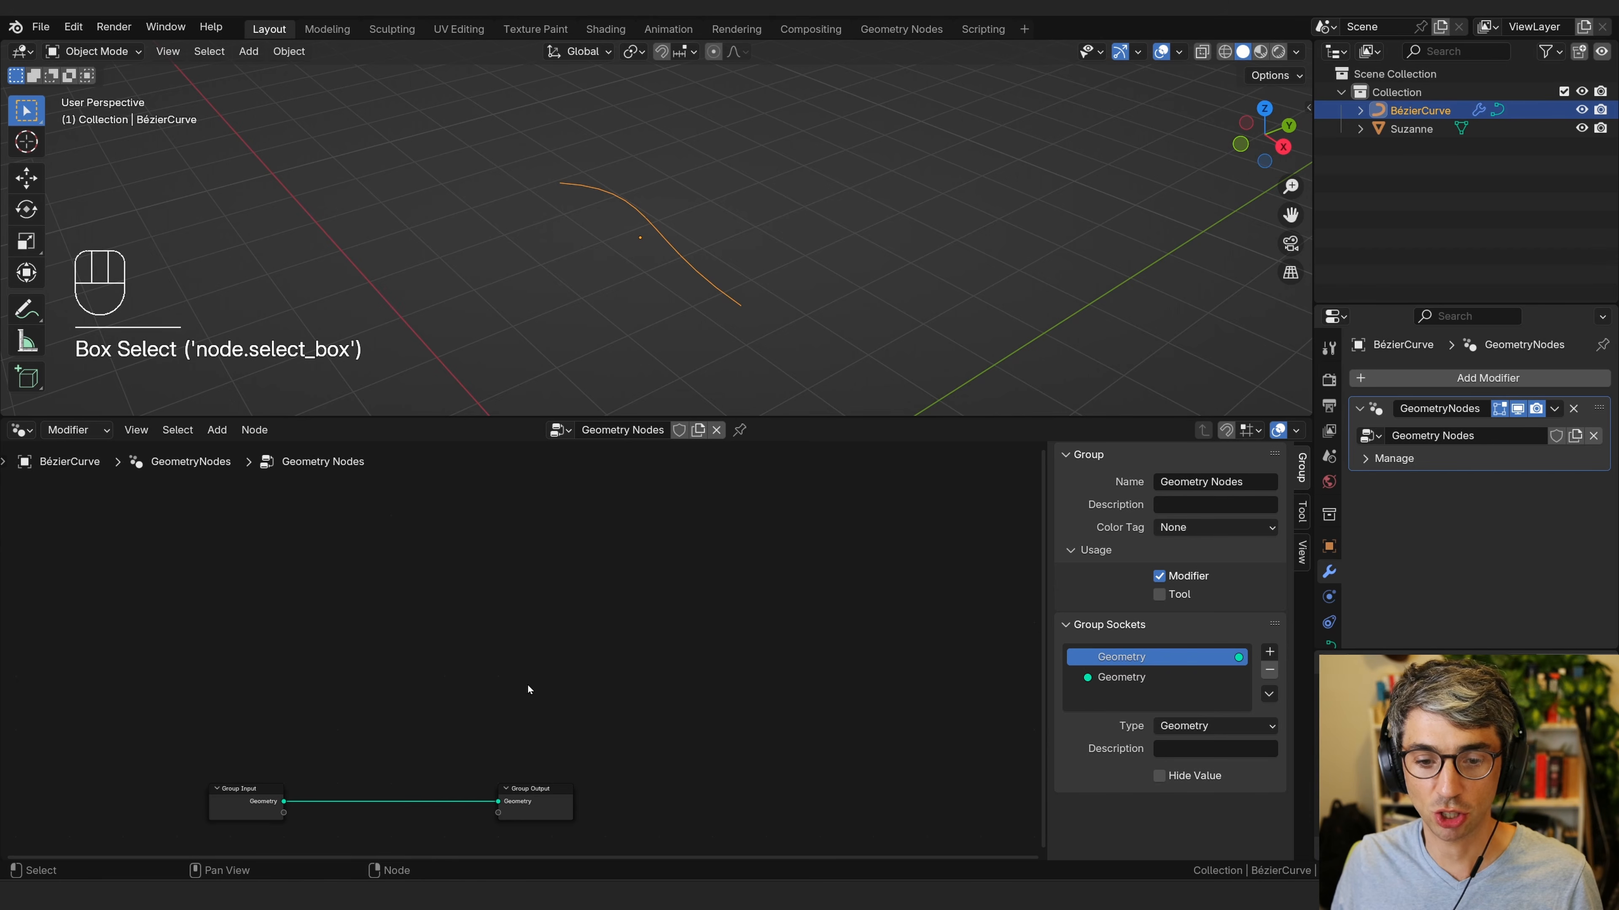
Swap the modifier's node group to Align Test and back to Geometry Nodes.
{"action": "middle_click_drag", "start_coordinate": [392, 823], "coordinate": [469, 778]}
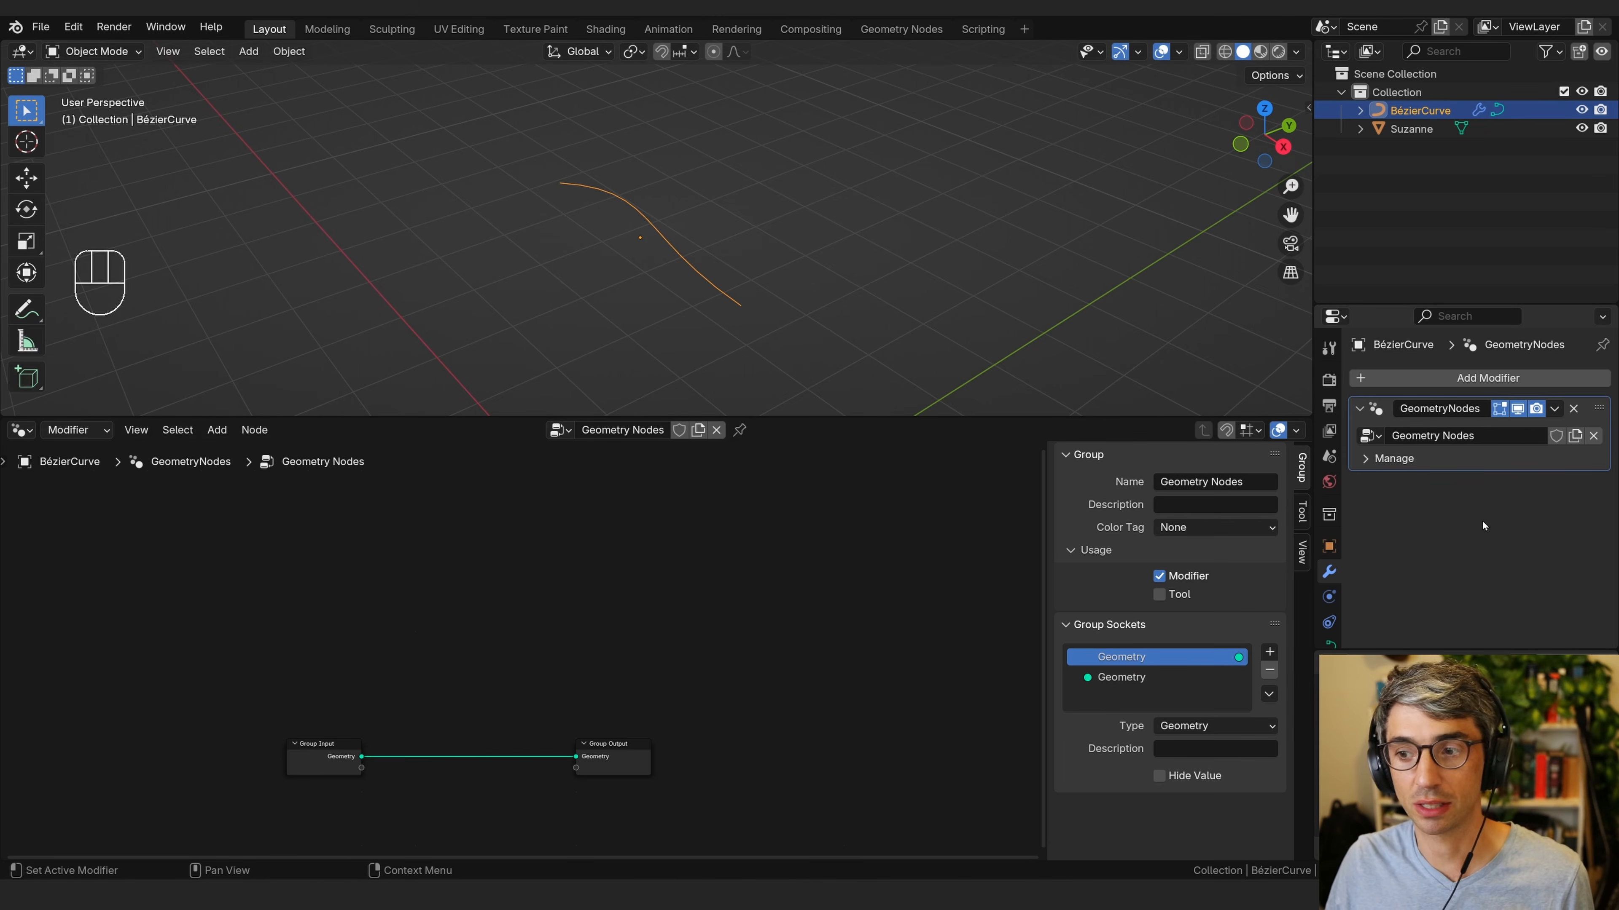
{"action": "left_click", "coordinate": [1371, 435]}
{"action": "left_click", "coordinate": [1401, 465]}
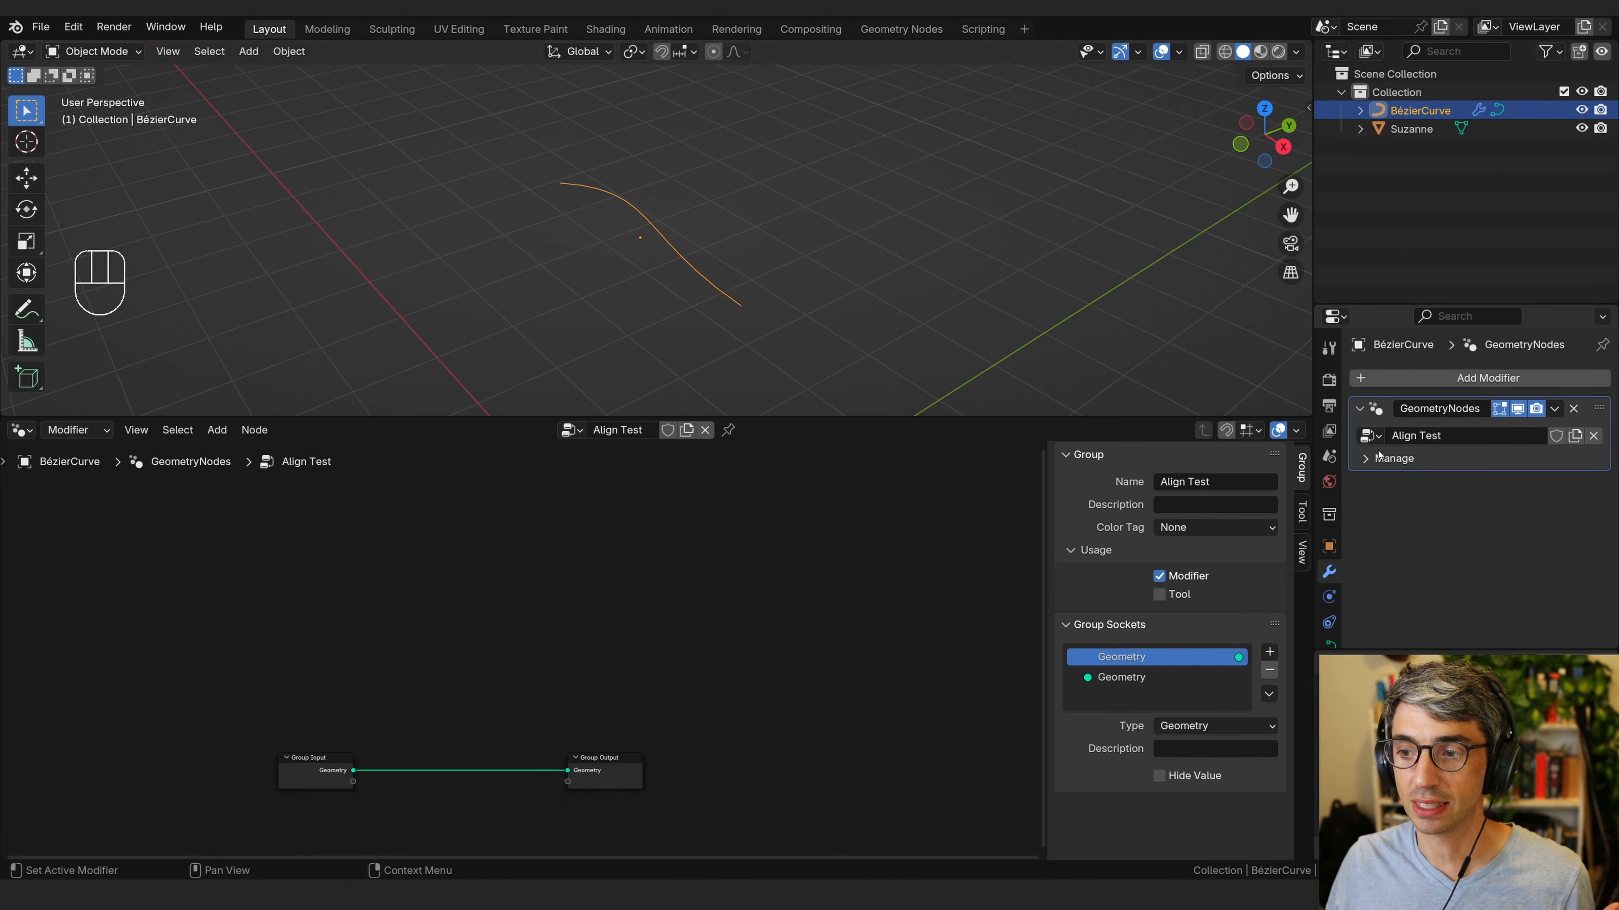
{"action": "left_click", "coordinate": [1371, 435]}
{"action": "left_click", "coordinate": [1409, 482]}
Assign the Align Test node group to the modifier again.
{"action": "left_click", "coordinate": [1371, 435]}
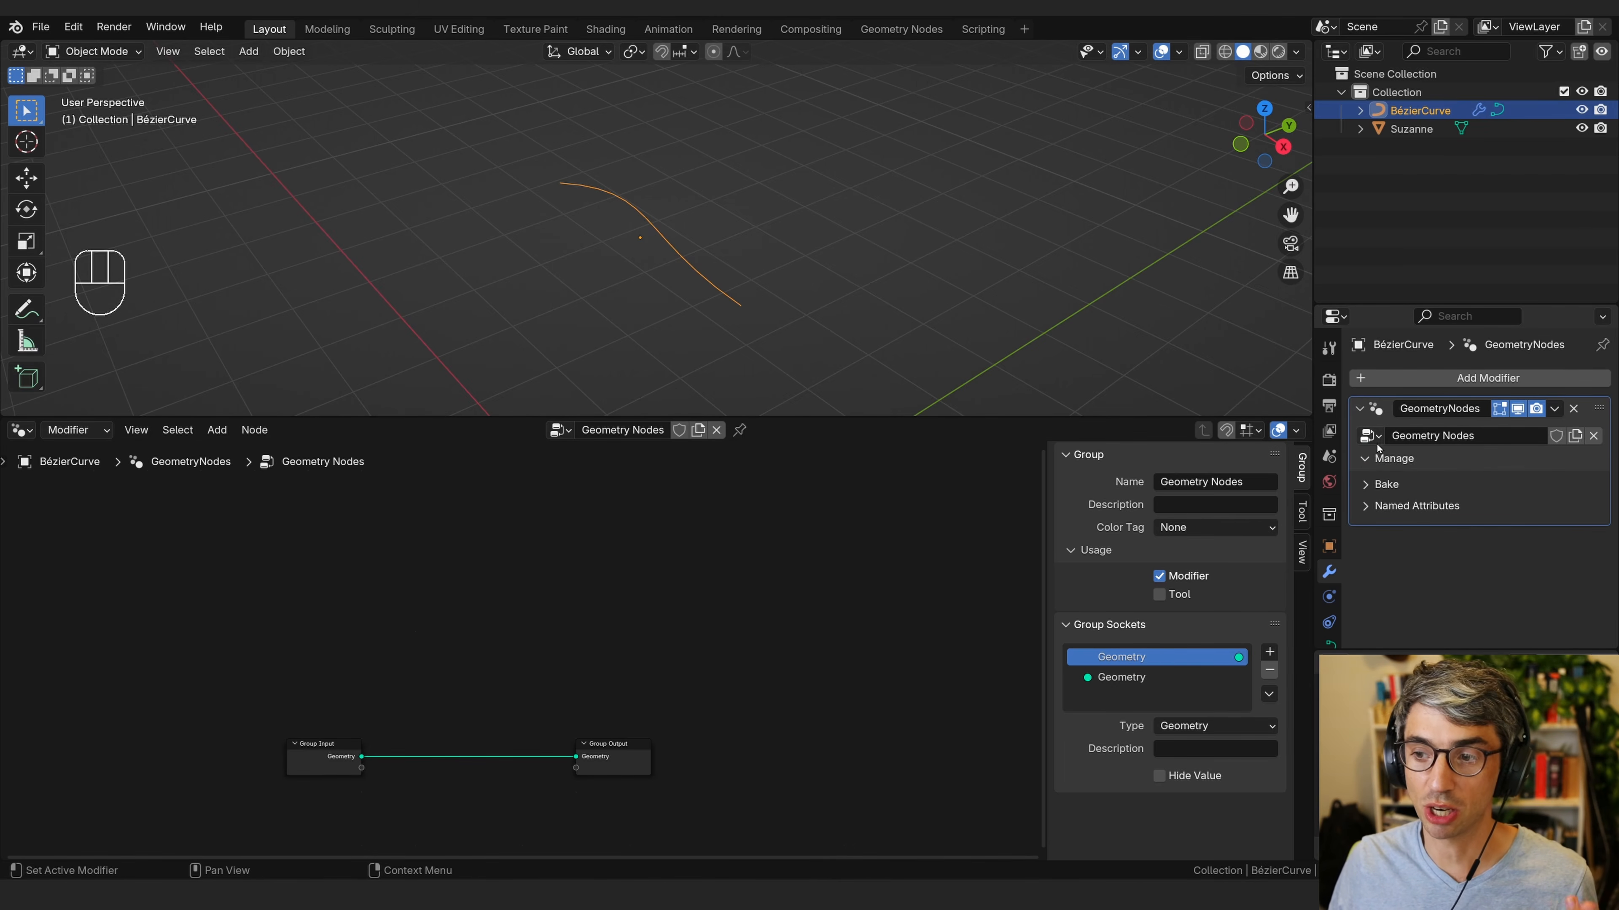
{"action": "left_click", "coordinate": [1371, 435]}
{"action": "left_click", "coordinate": [1401, 465]}
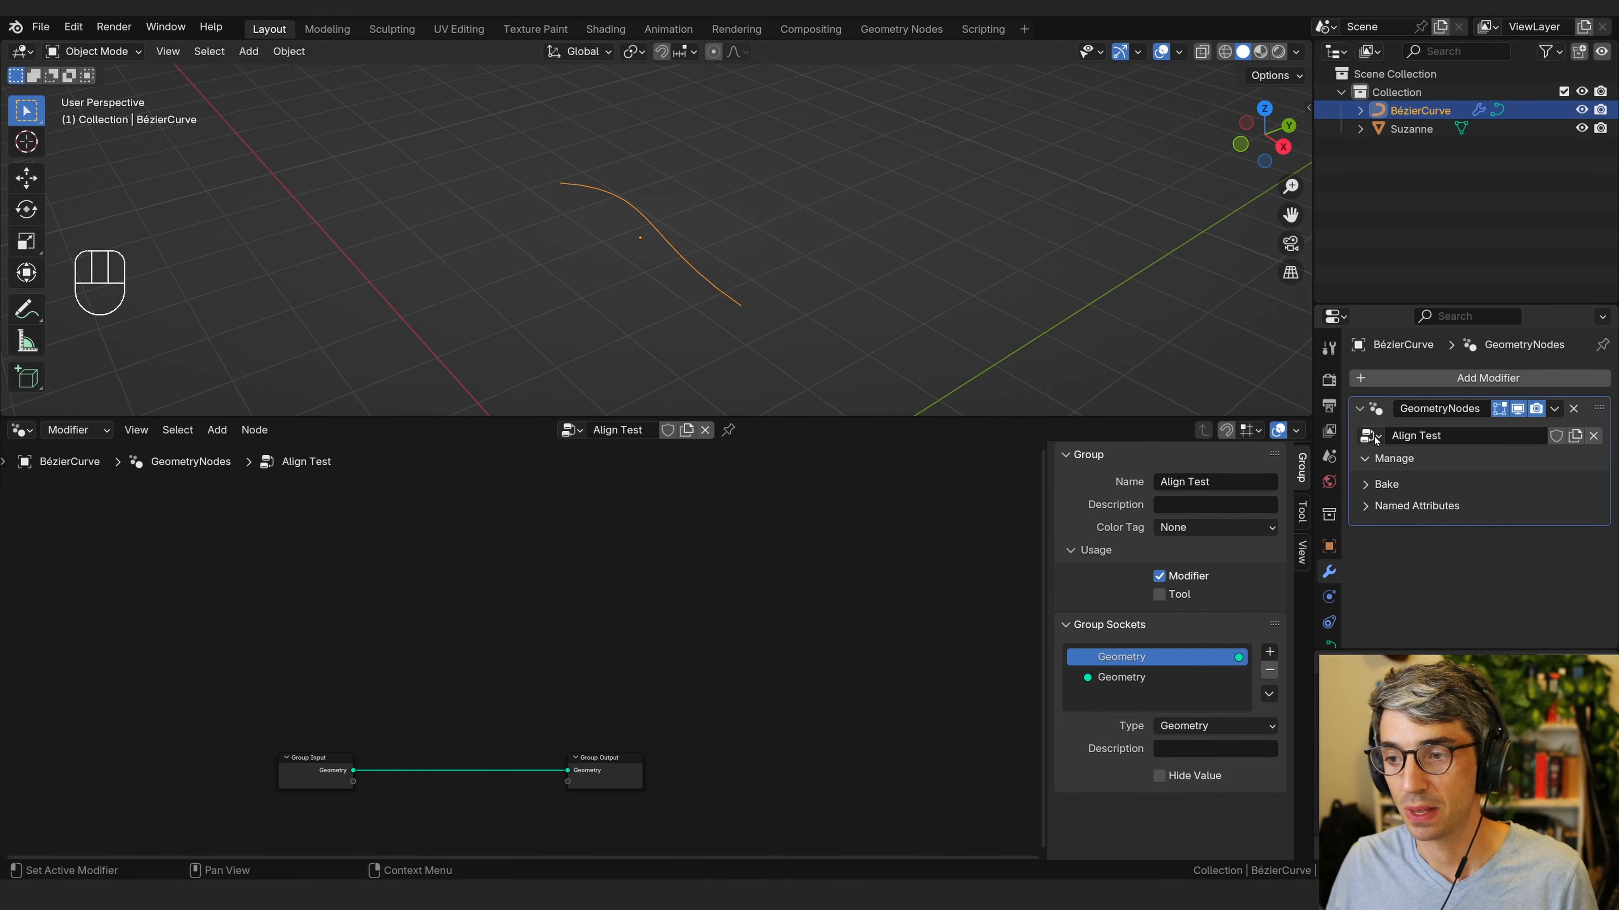
Unlink the node group from the modifier and assign the Geometry Nodes group.
{"action": "left_click", "coordinate": [1593, 435]}
{"action": "left_click", "coordinate": [1370, 435]}
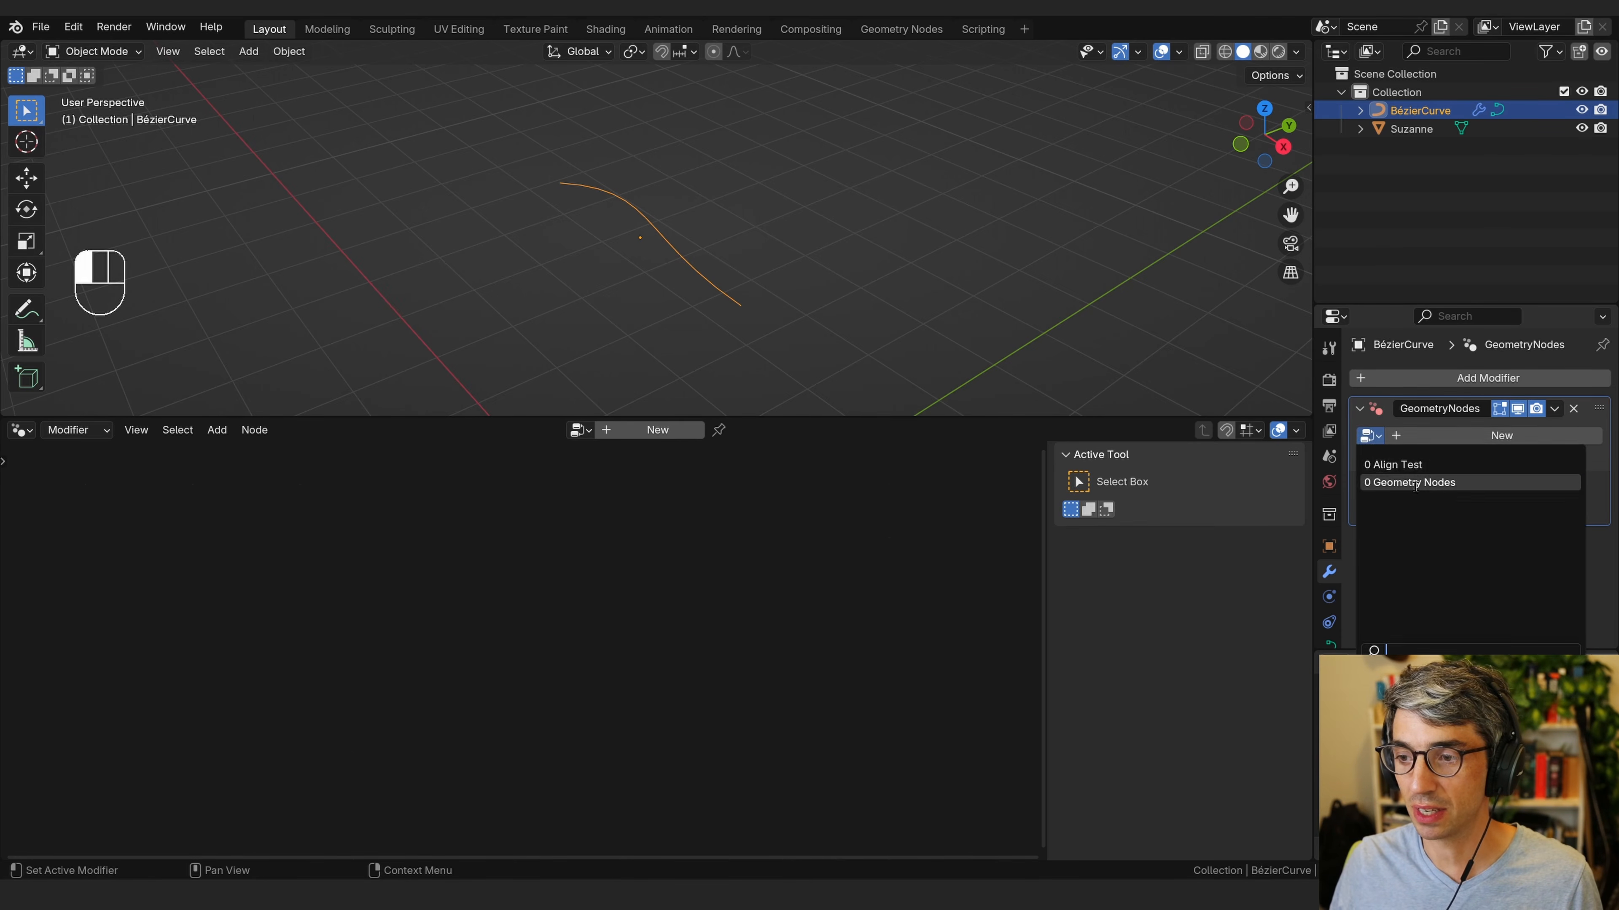
{"action": "left_click", "coordinate": [1410, 482]}
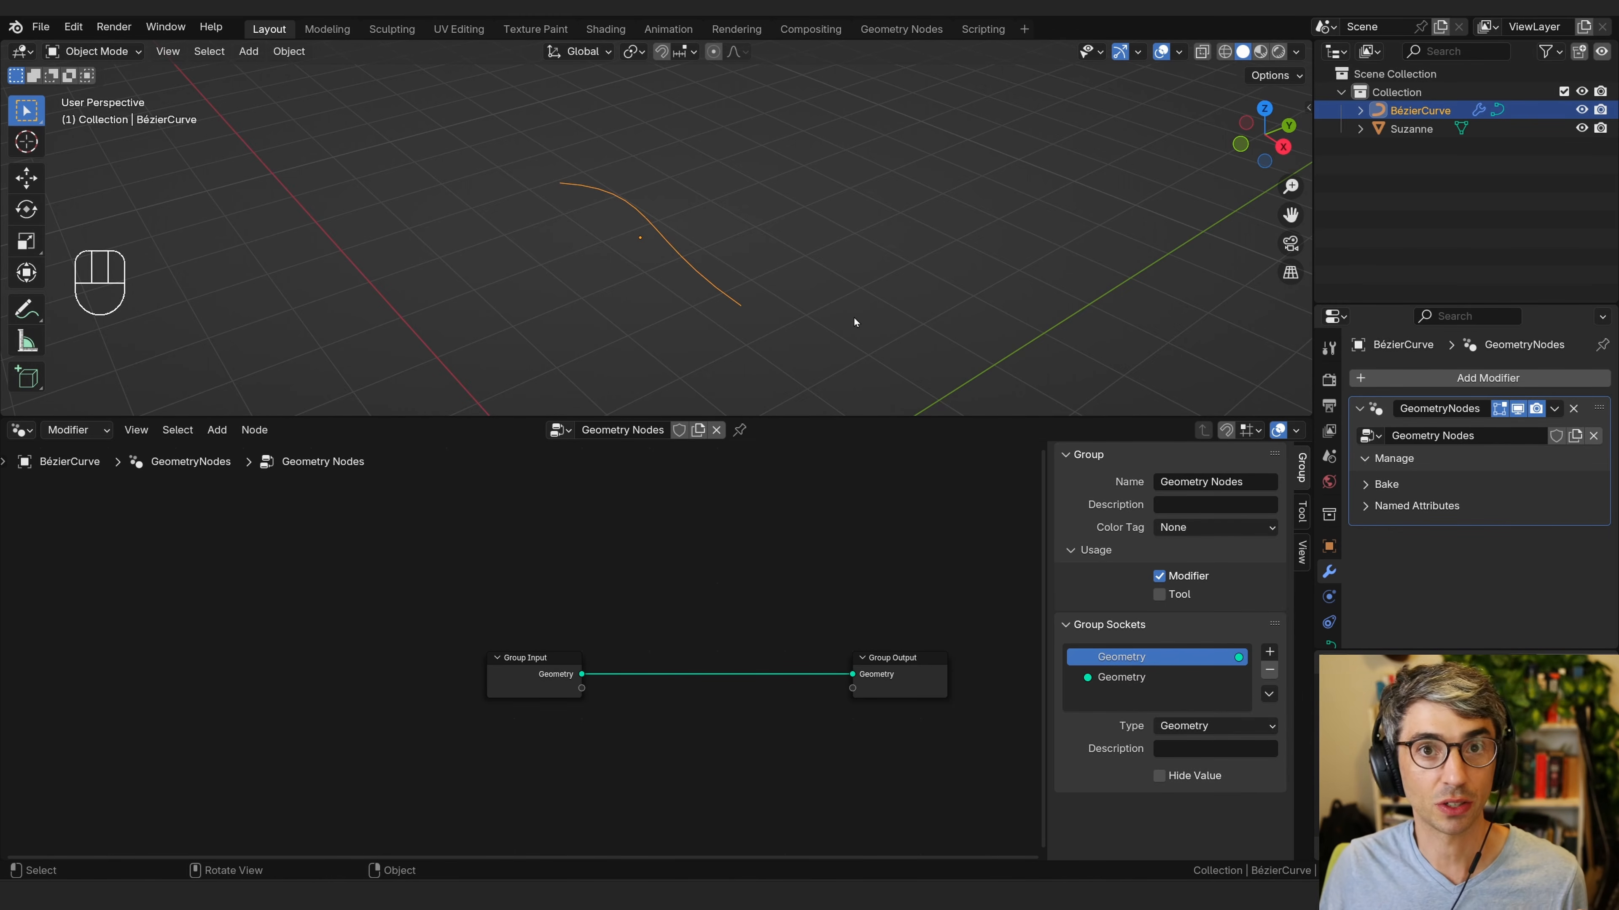
Move the Group Input and Group Output nodes further apart.
{"action": "left_click_drag", "start_coordinate": [519, 685], "coordinate": [387, 676]}
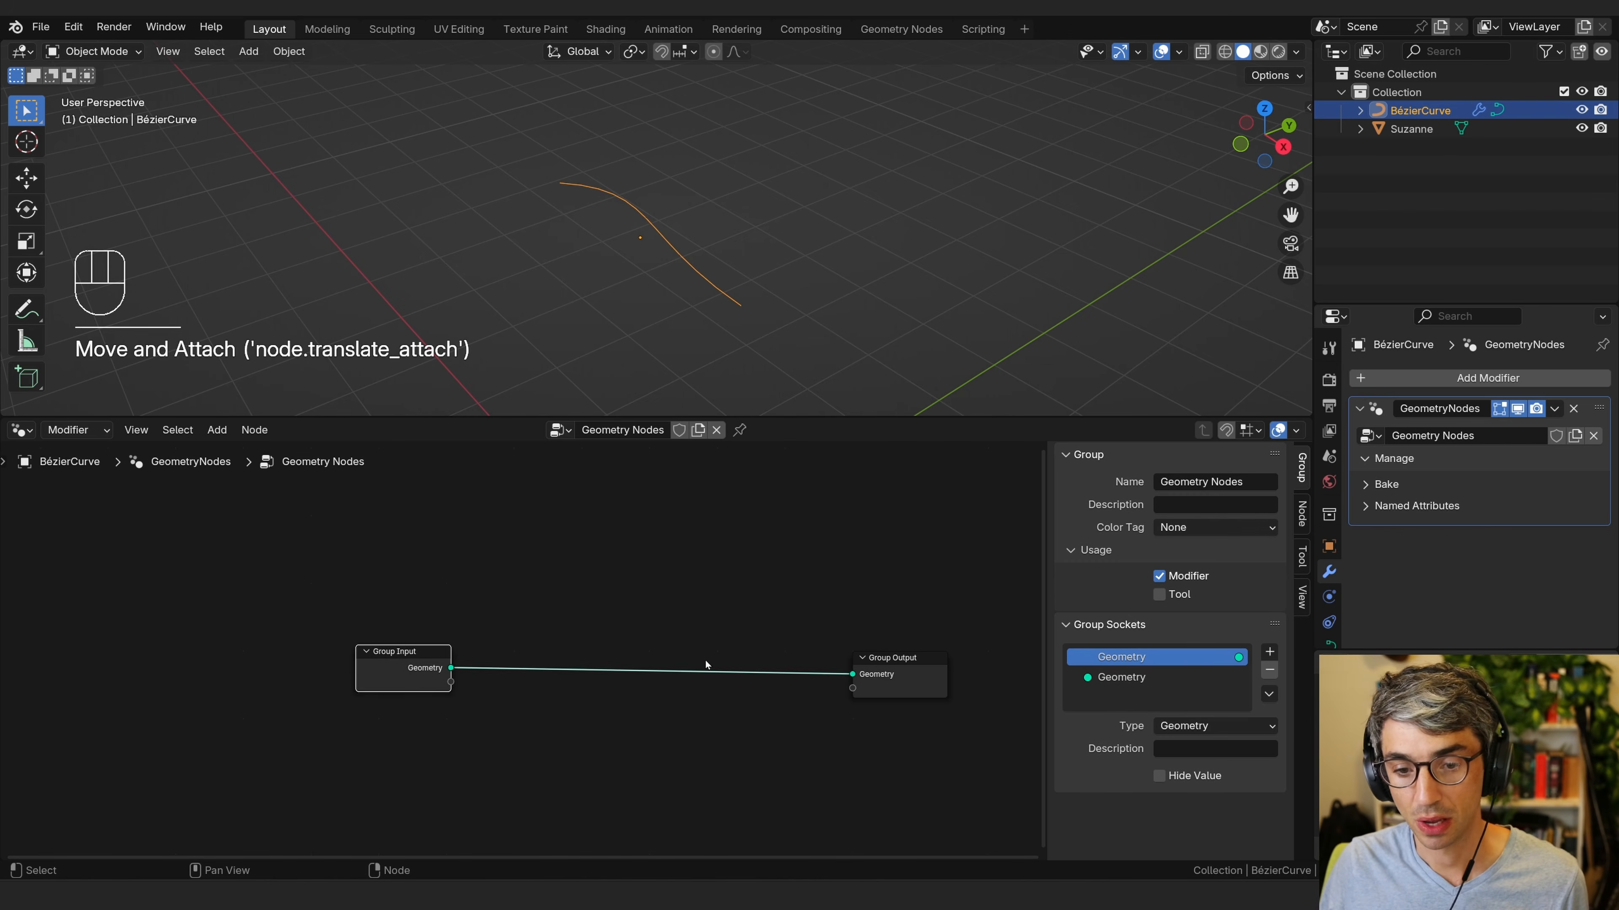
{"action": "left_click_drag", "start_coordinate": [900, 685], "coordinate": [931, 661]}
{"action": "left_click_drag", "start_coordinate": [384, 673], "coordinate": [332, 661]}
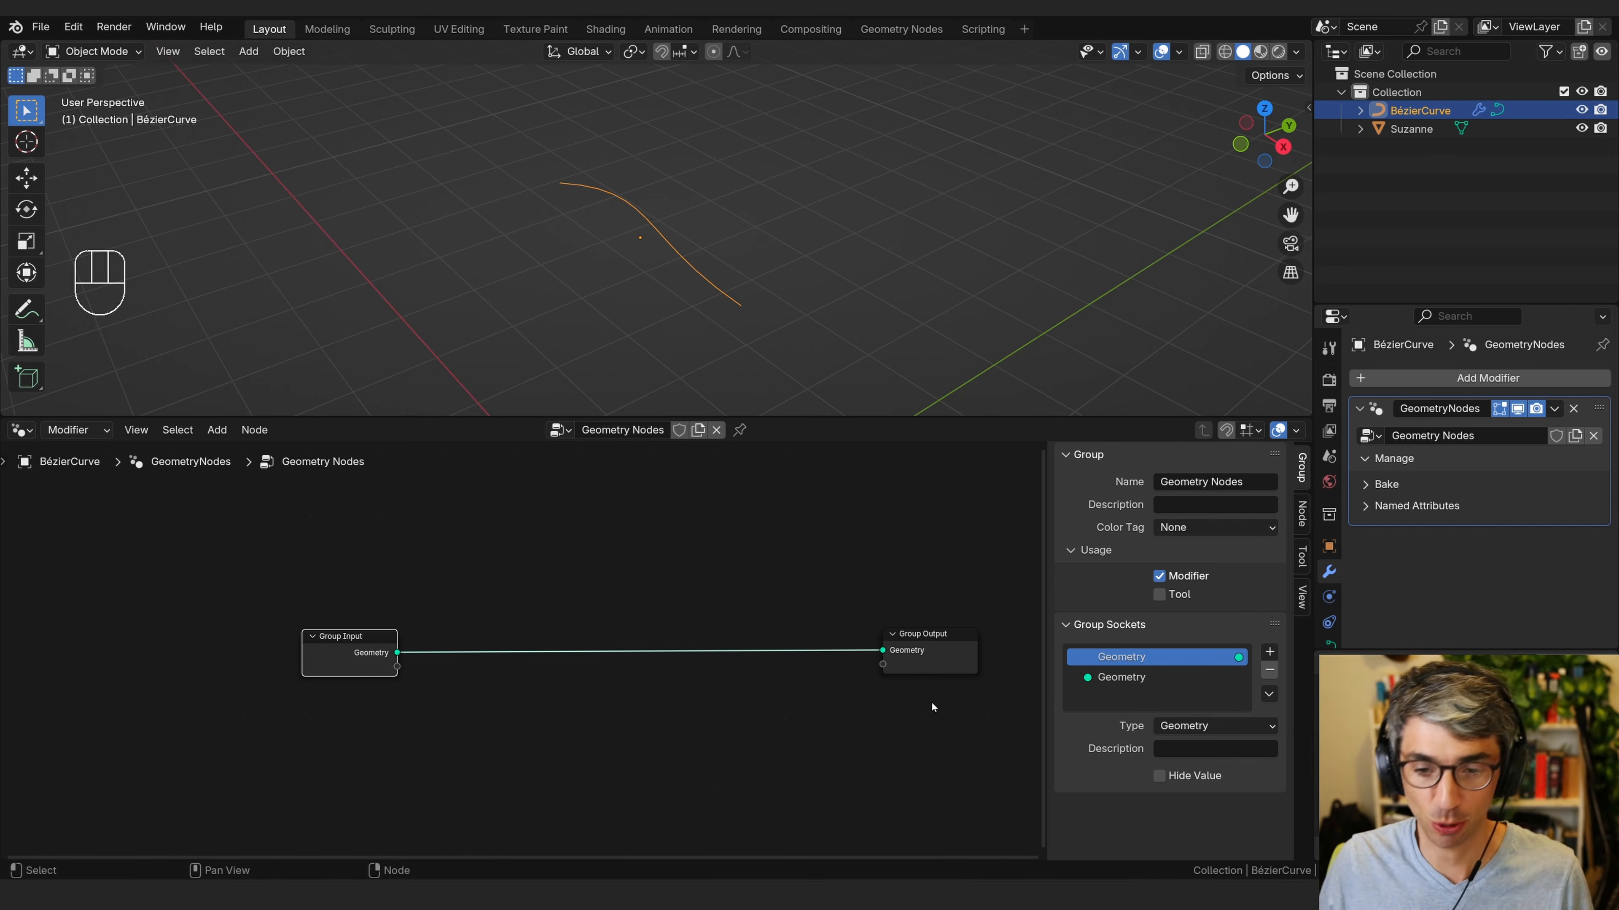
{"action": "middle_click_drag", "start_coordinate": [717, 779], "coordinate": [601, 685]}
{"action": "left_click_drag", "start_coordinate": [564, 548], "coordinate": [555, 528]}
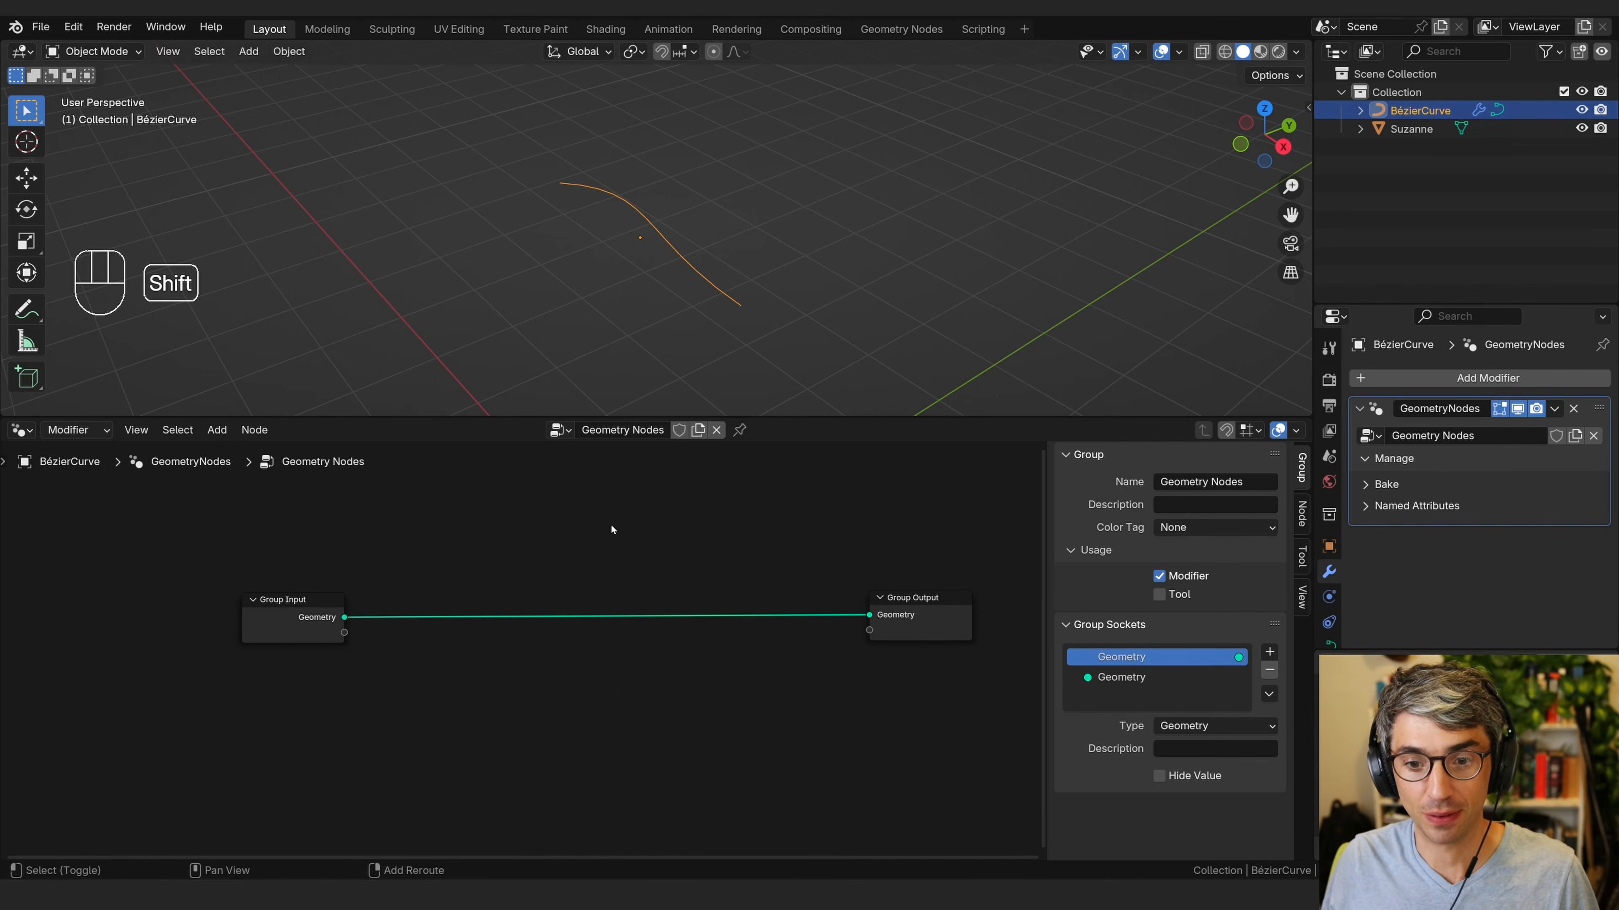
Insert a Curve to Points node on the link between Group Input and Group Output.
{"action": "key", "text": "shift+a"}
{"action": "left_click", "coordinate": [502, 398]}
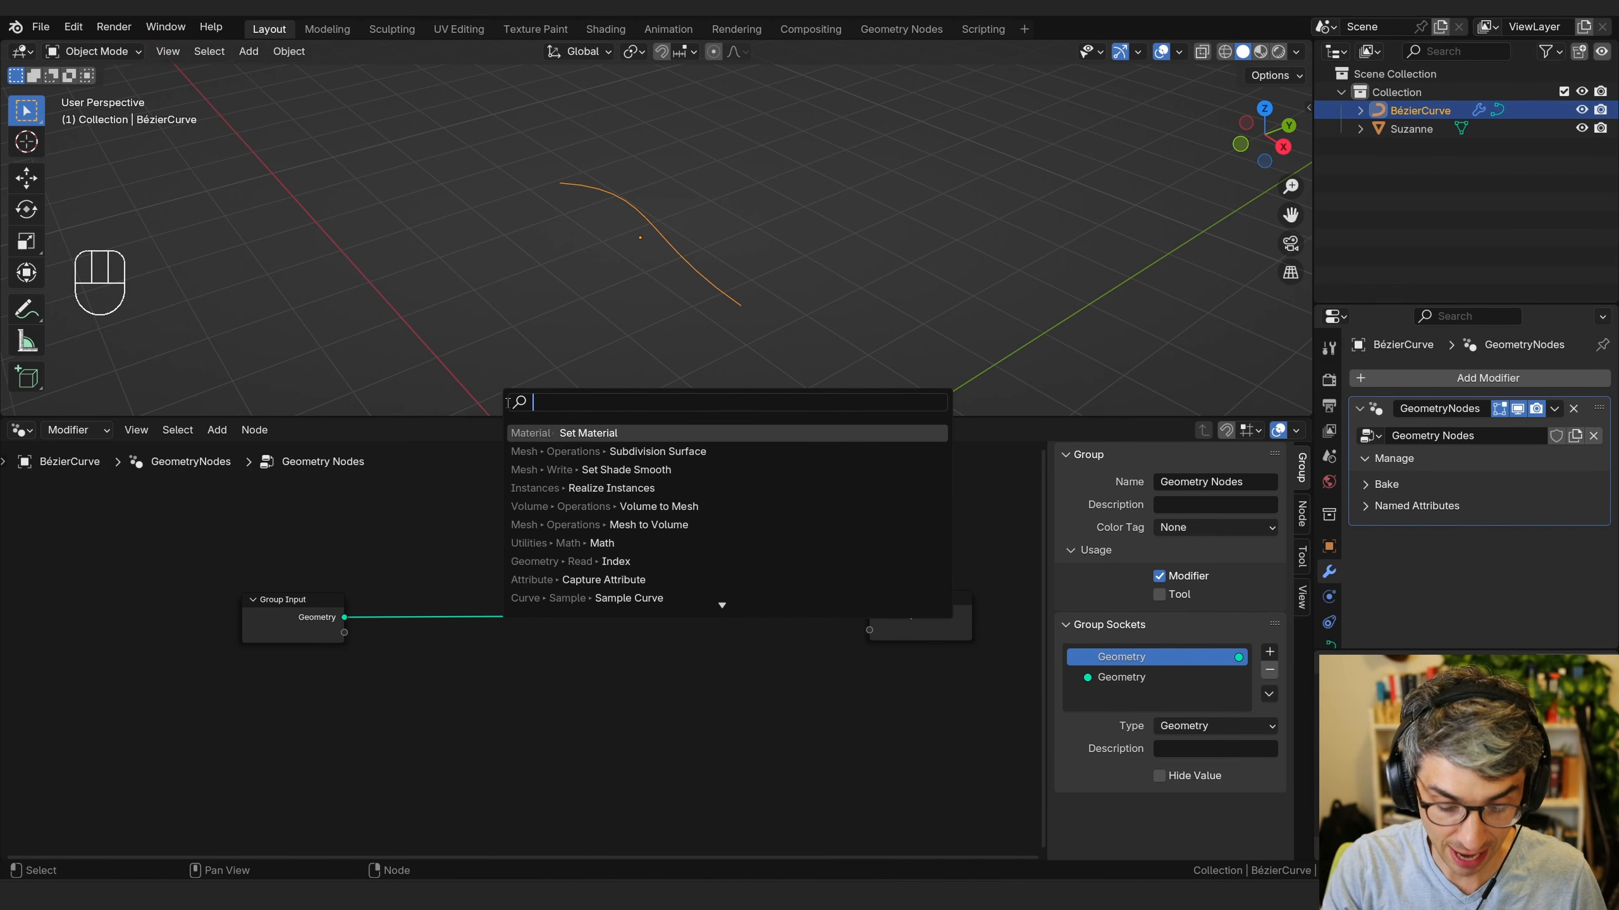
{"action": "type", "text": "curve"}
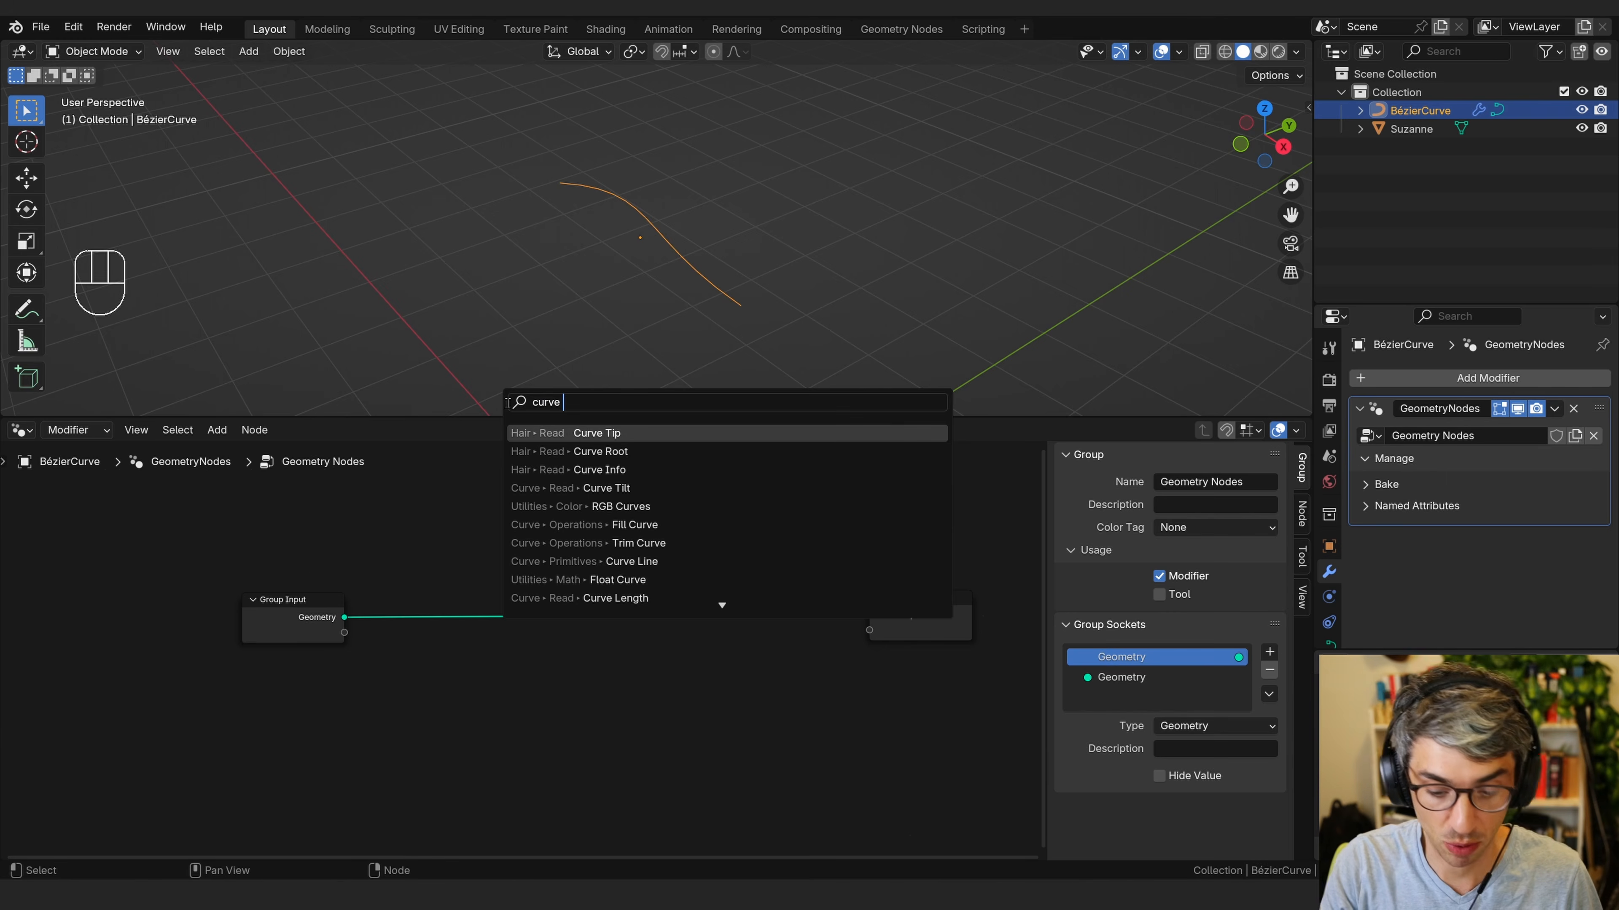
{"action": "type", "text": " point"}
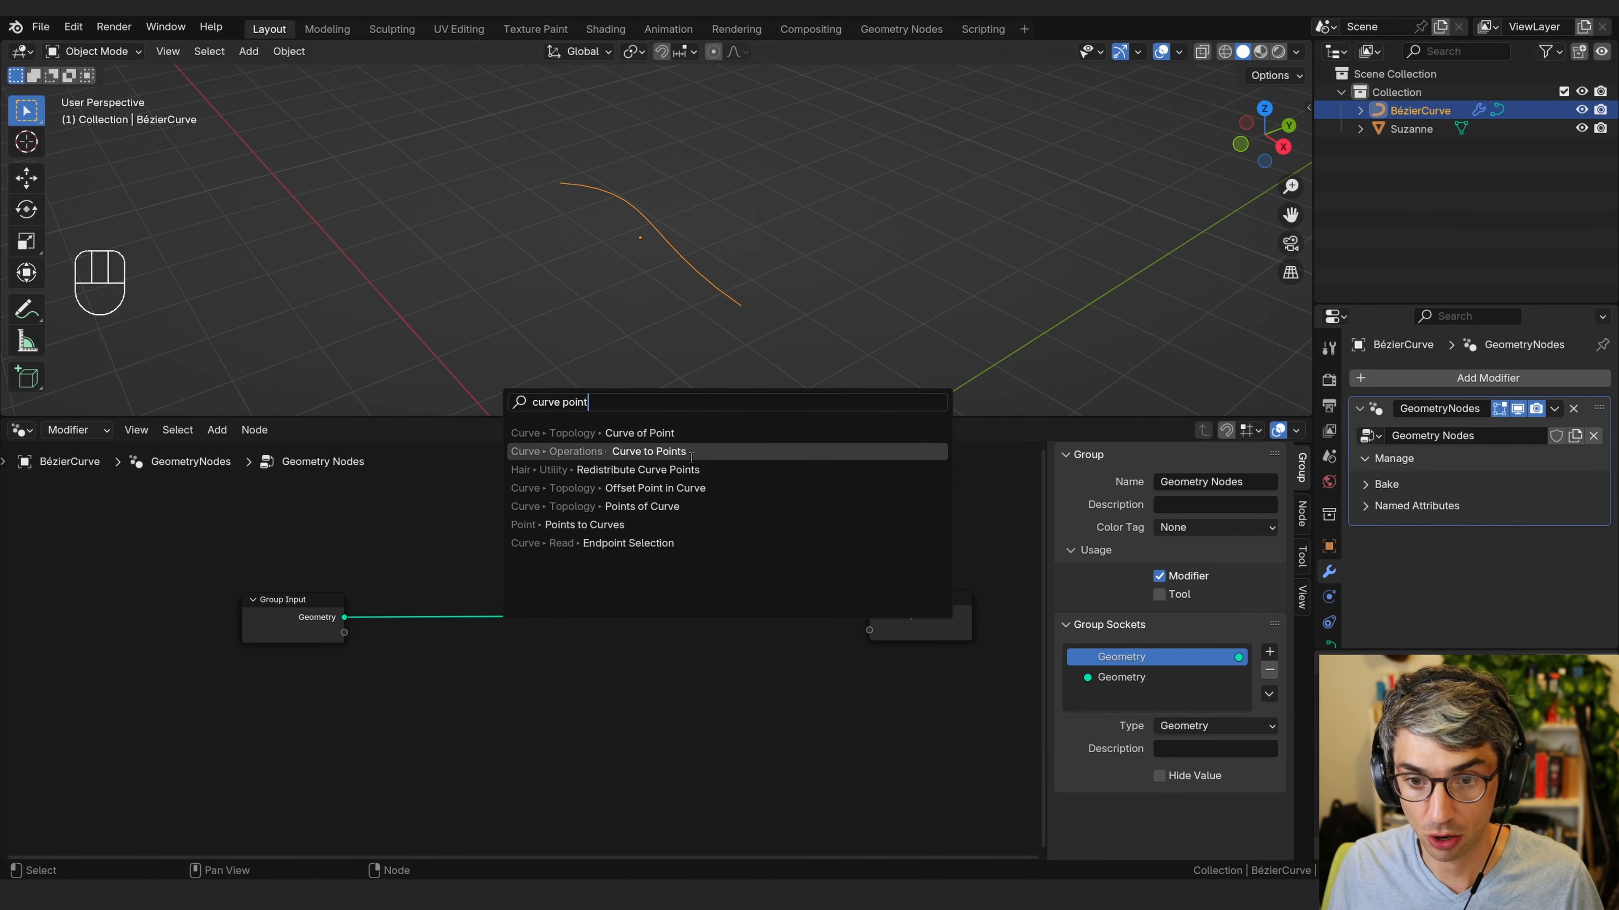
{"action": "left_click", "coordinate": [671, 451]}
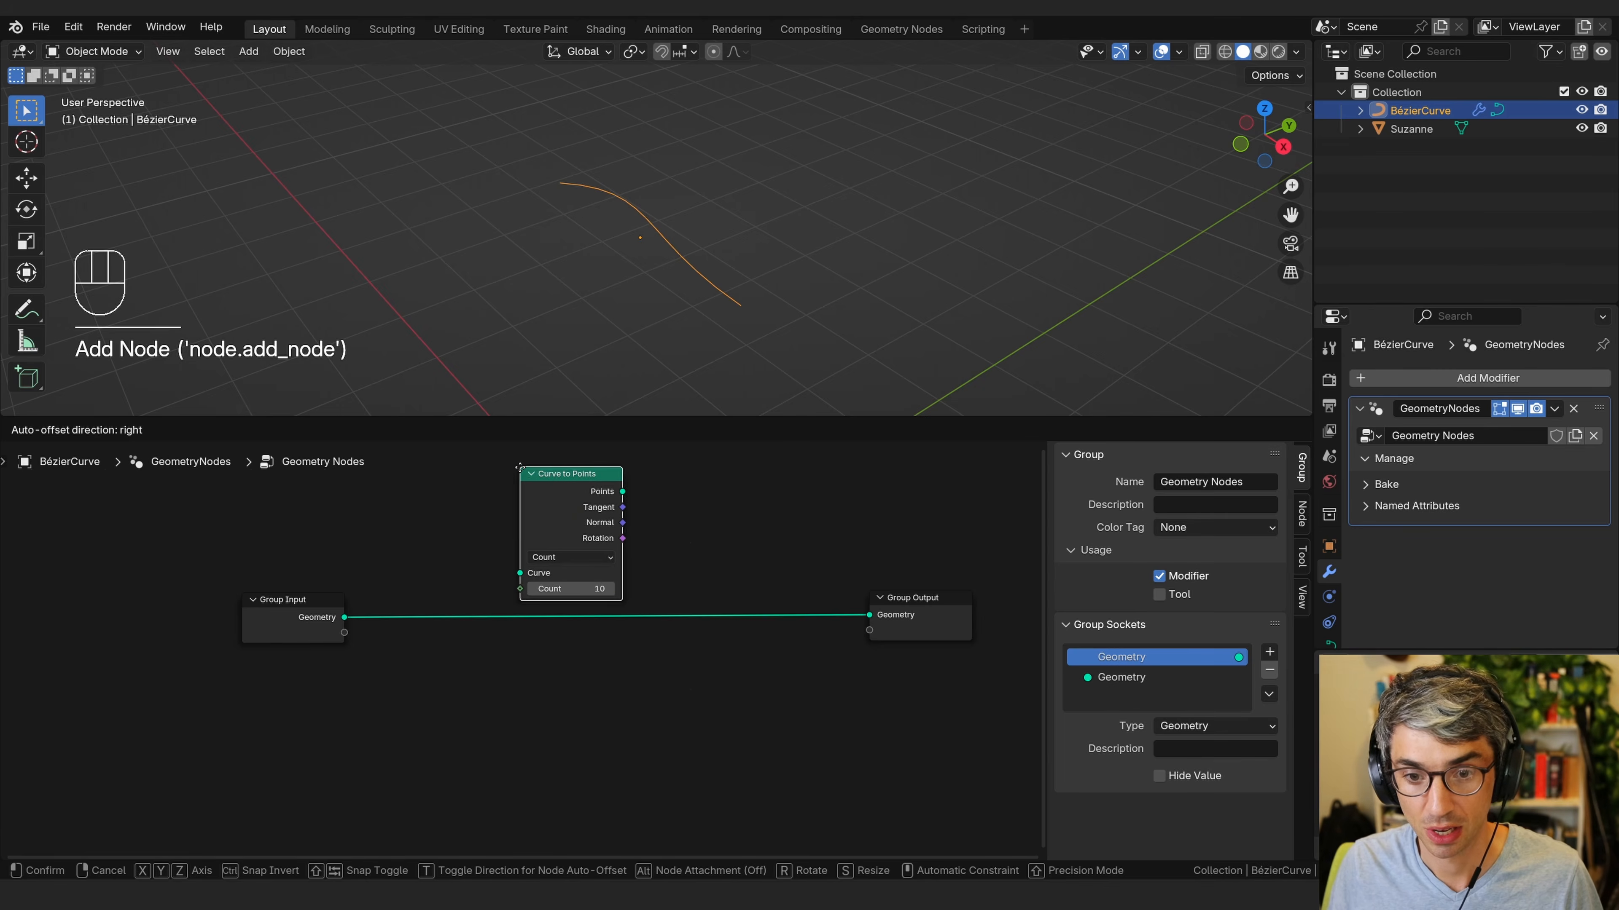
{"action": "left_click", "coordinate": [554, 546]}
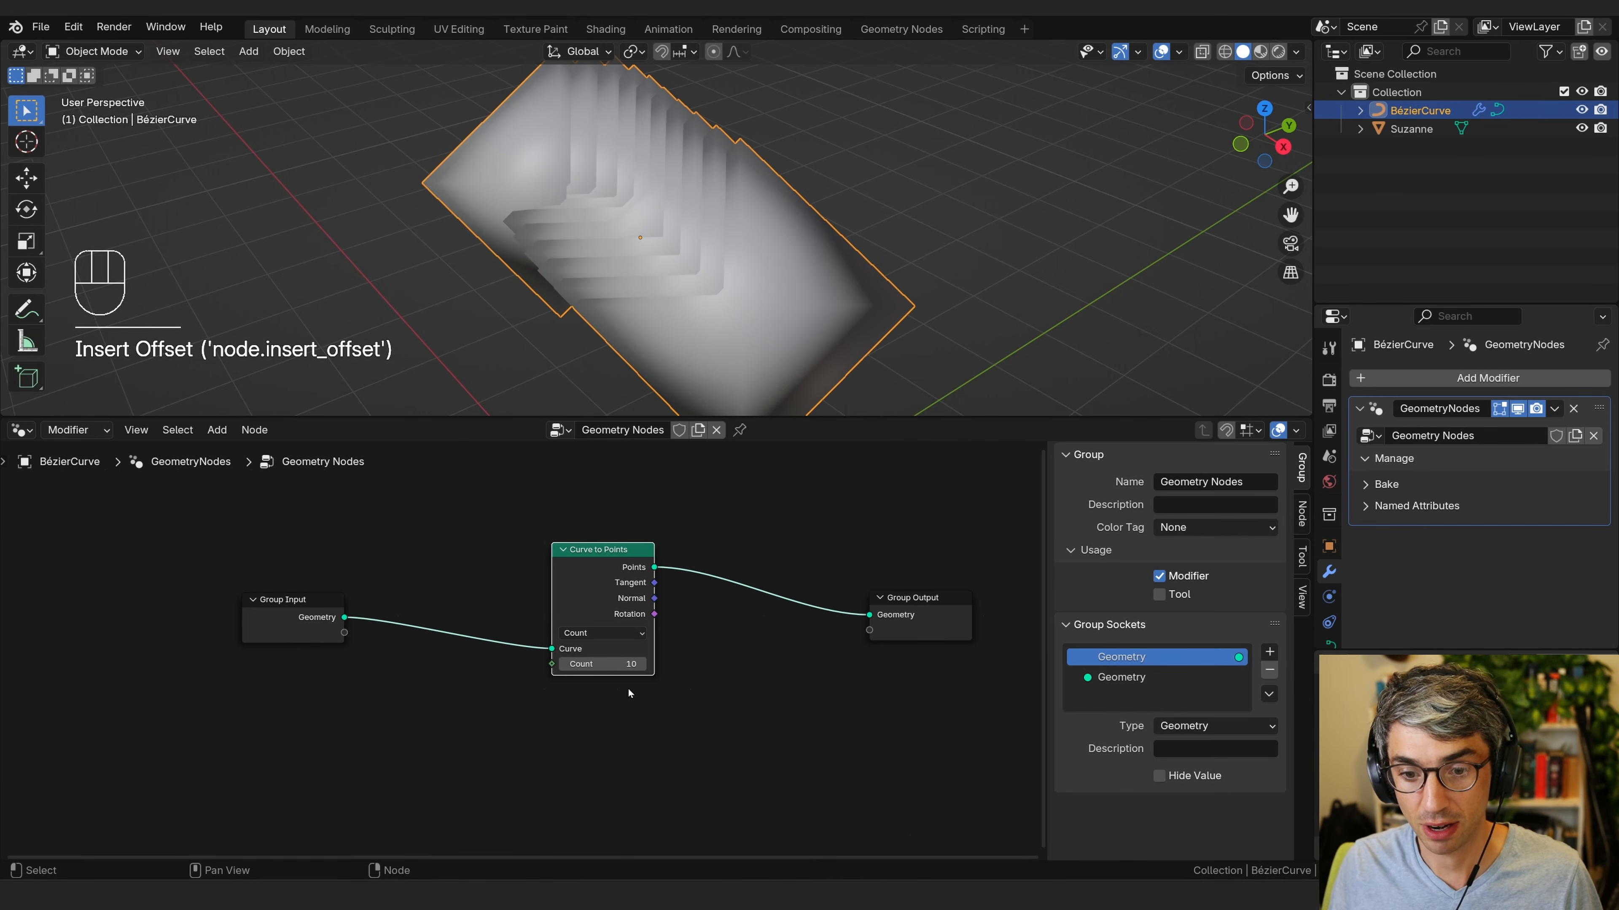
Enter Edit Mode on the Bézier curve and move its end points outward to lengthen the curve.
{"action": "left_click_drag", "start_coordinate": [580, 664], "coordinate": [591, 667]}
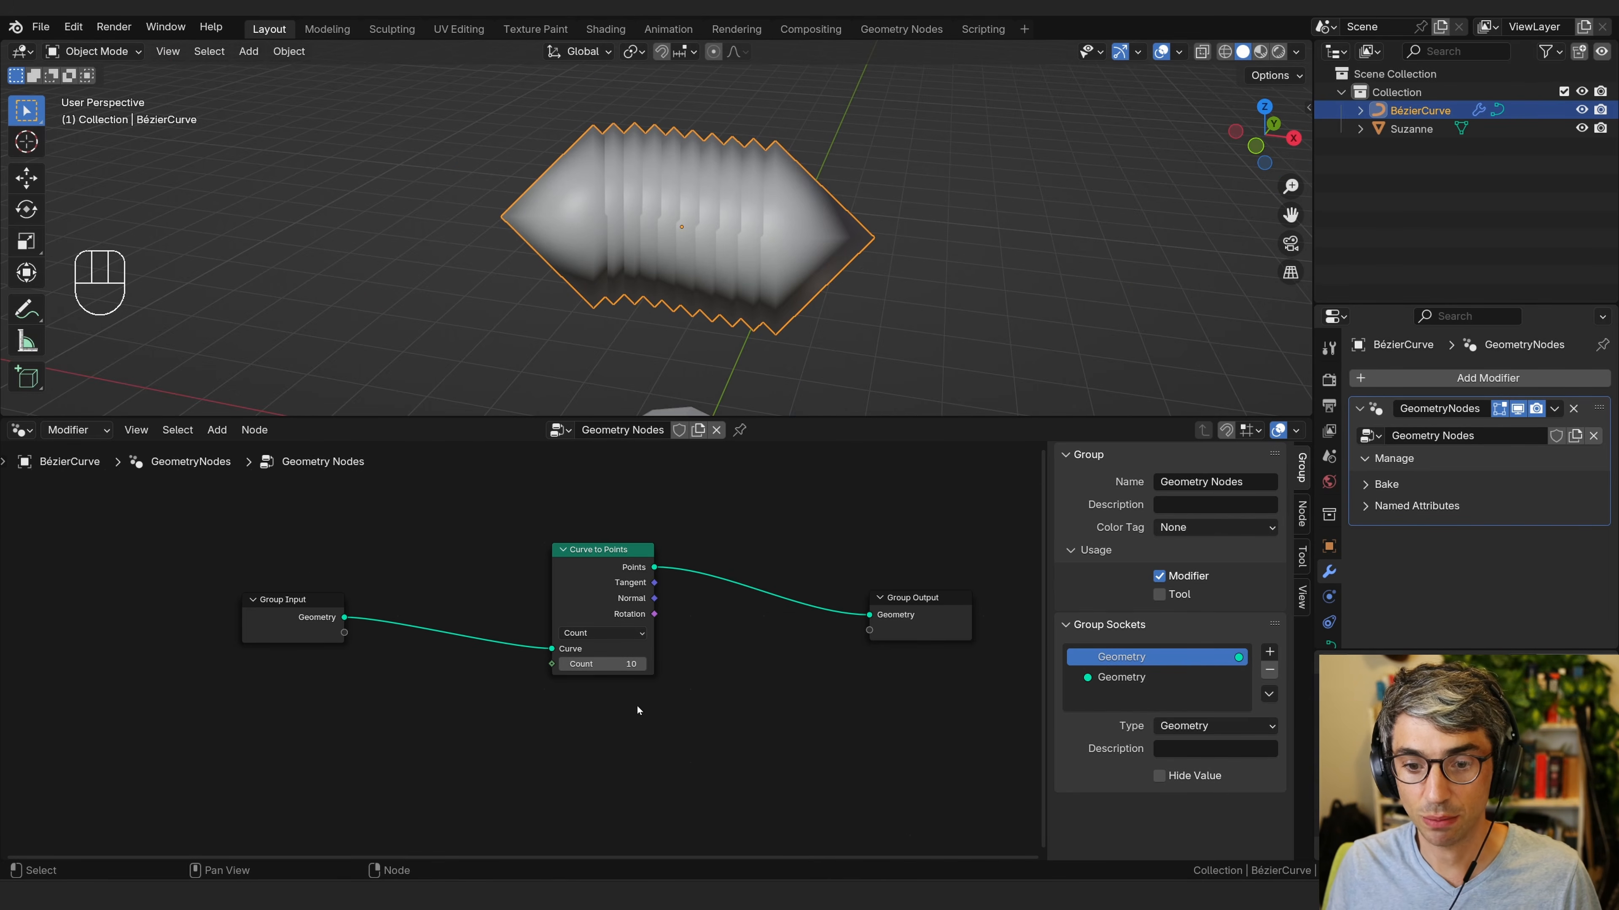
{"action": "scroll", "coordinate": [808, 268], "scroll_direction": "down", "scroll_amount": 6}
{"action": "middle_click_drag", "start_coordinate": [804, 306], "coordinate": [707, 316]}
{"action": "scroll", "coordinate": [790, 287], "scroll_direction": "up", "scroll_amount": 1}
{"action": "mouse_move", "coordinate": [707, 316]}
{"action": "middle_mouse_down"}
{"action": "mouse_move", "coordinate": [770, 300]}
{"action": "mouse_move", "coordinate": [655, 273]}
{"action": "mouse_move", "coordinate": [712, 301]}
{"action": "middle_mouse_up"}
{"action": "scroll", "coordinate": [659, 277], "scroll_direction": "up", "scroll_amount": 2}
{"action": "key", "text": "Tab"}
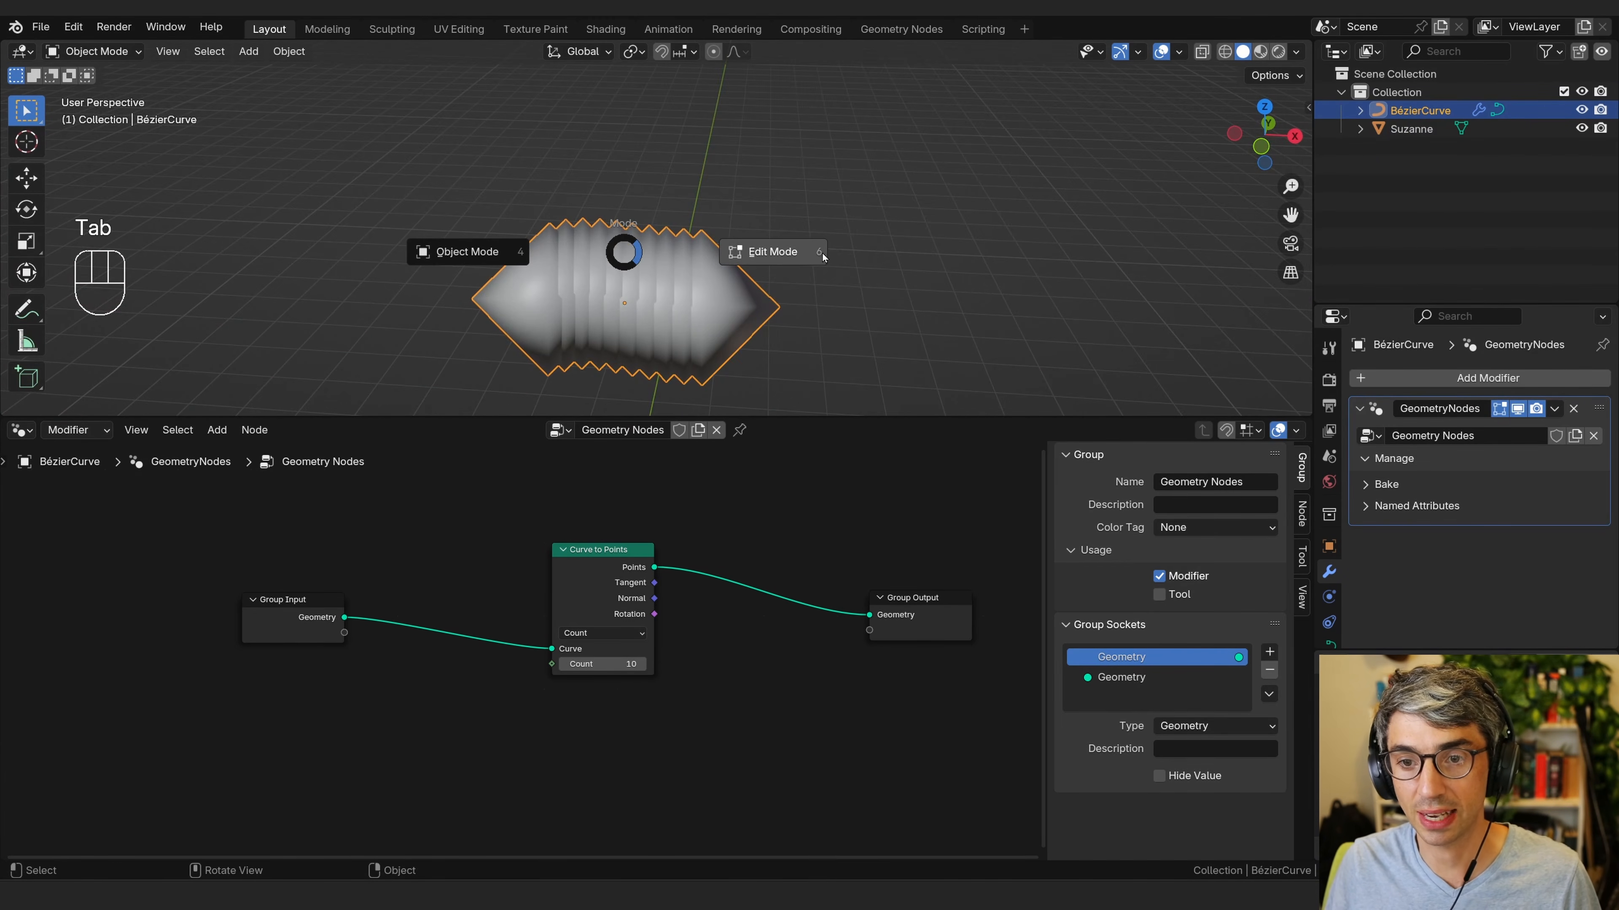
{"action": "left_click_drag", "start_coordinate": [712, 274], "coordinate": [674, 311]}
{"action": "key", "text": "g"}
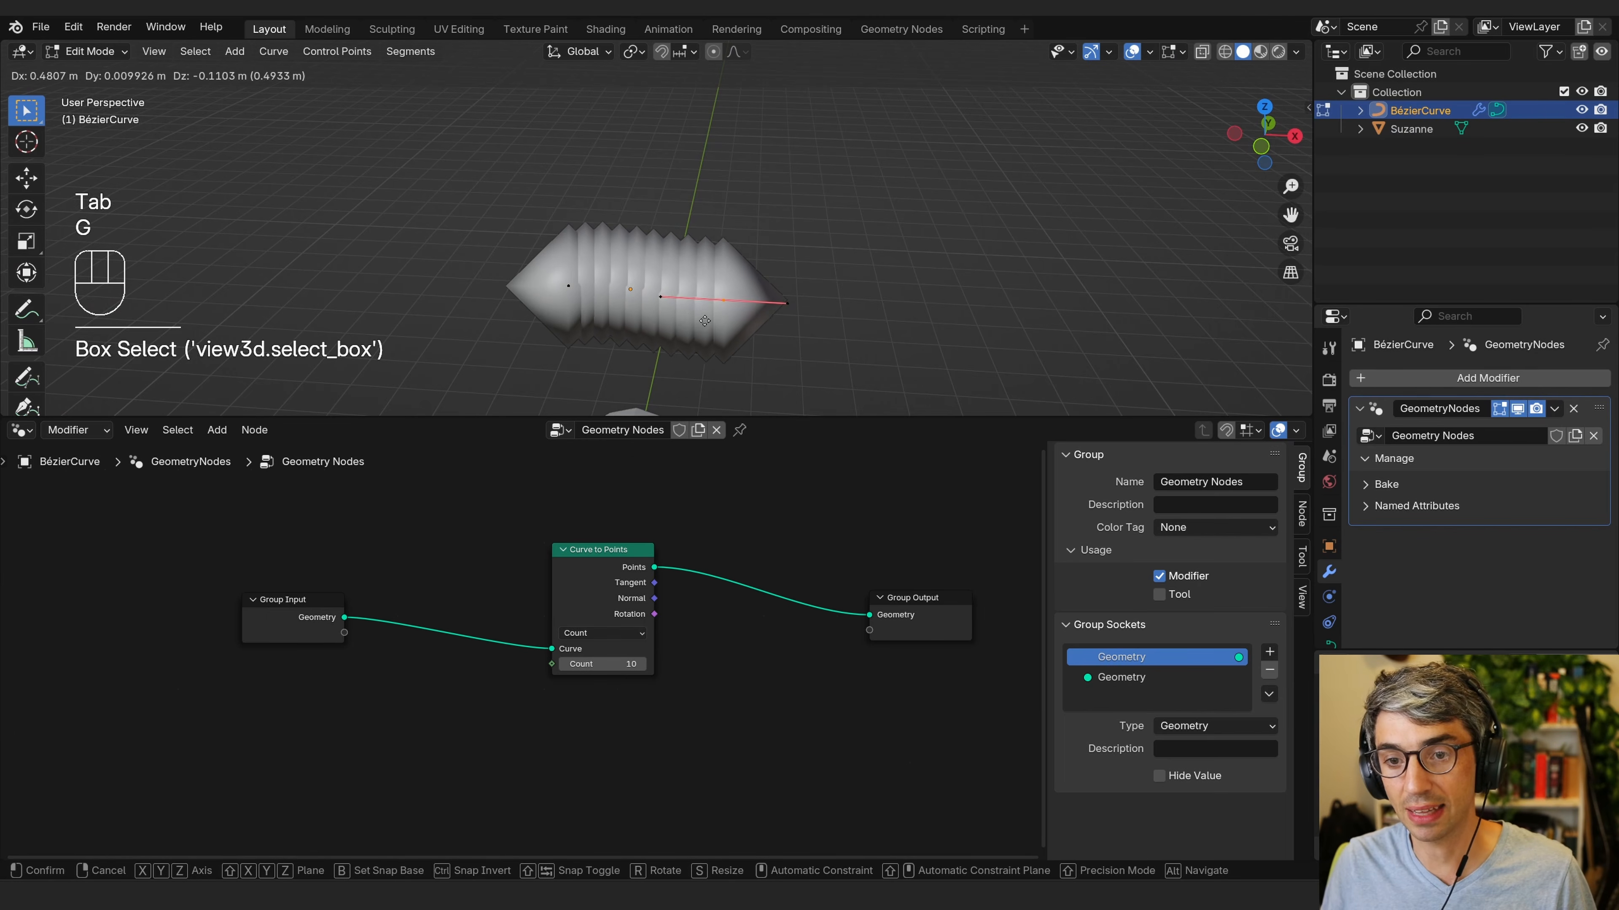
{"action": "left_click", "coordinate": [857, 316]}
{"action": "left_click", "coordinate": [441, 327]}
{"action": "key", "text": "g"}
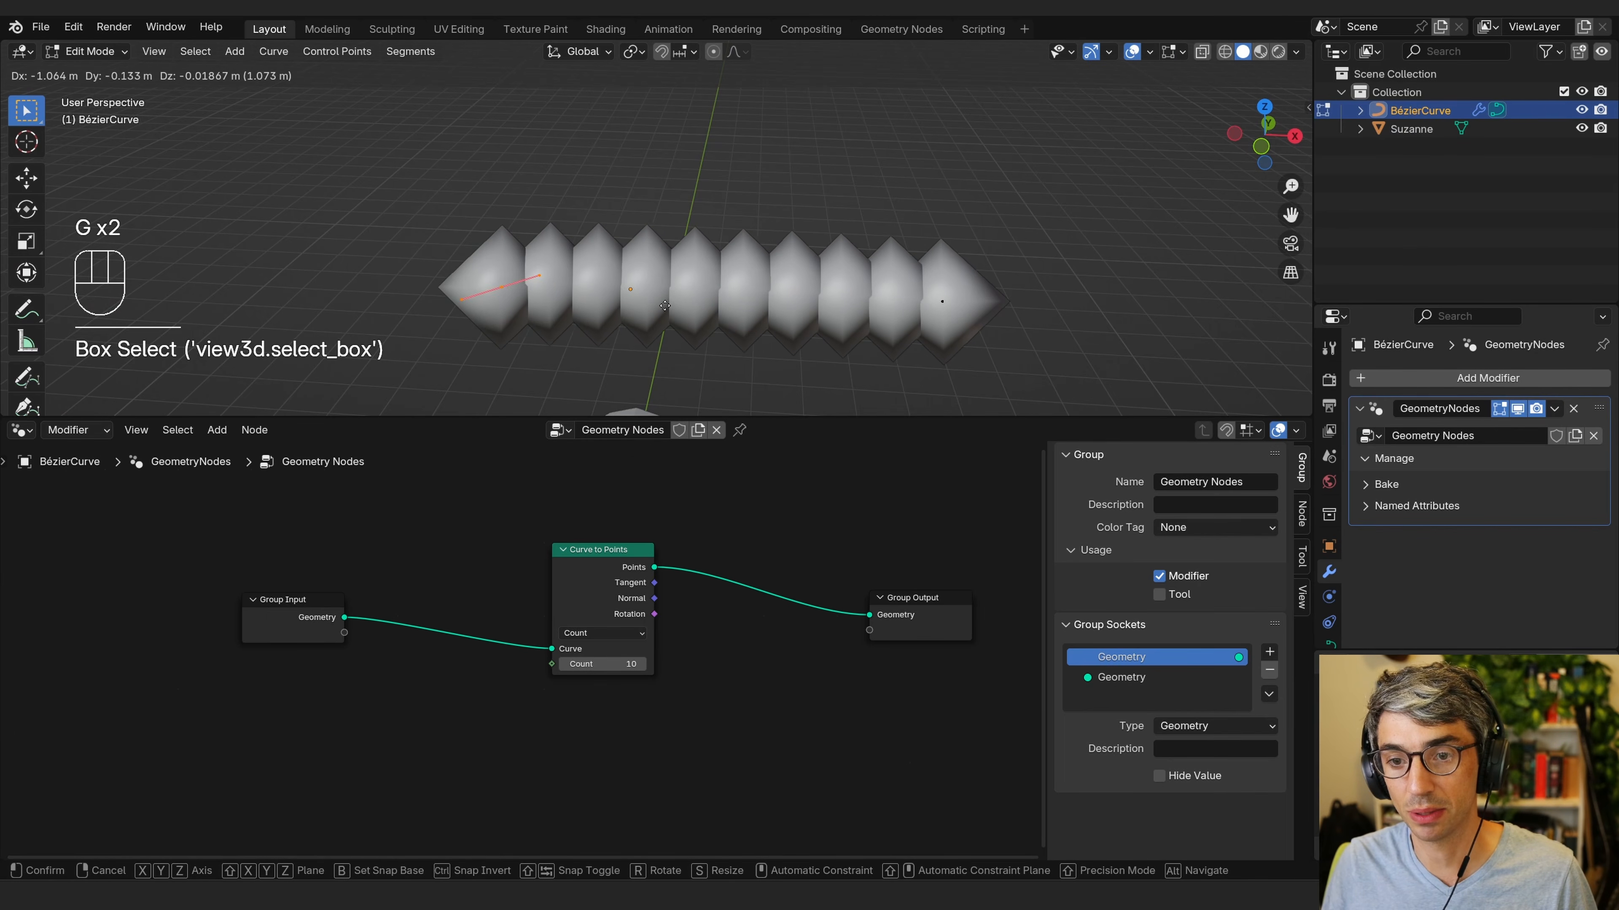
{"action": "left_click", "coordinate": [543, 302]}
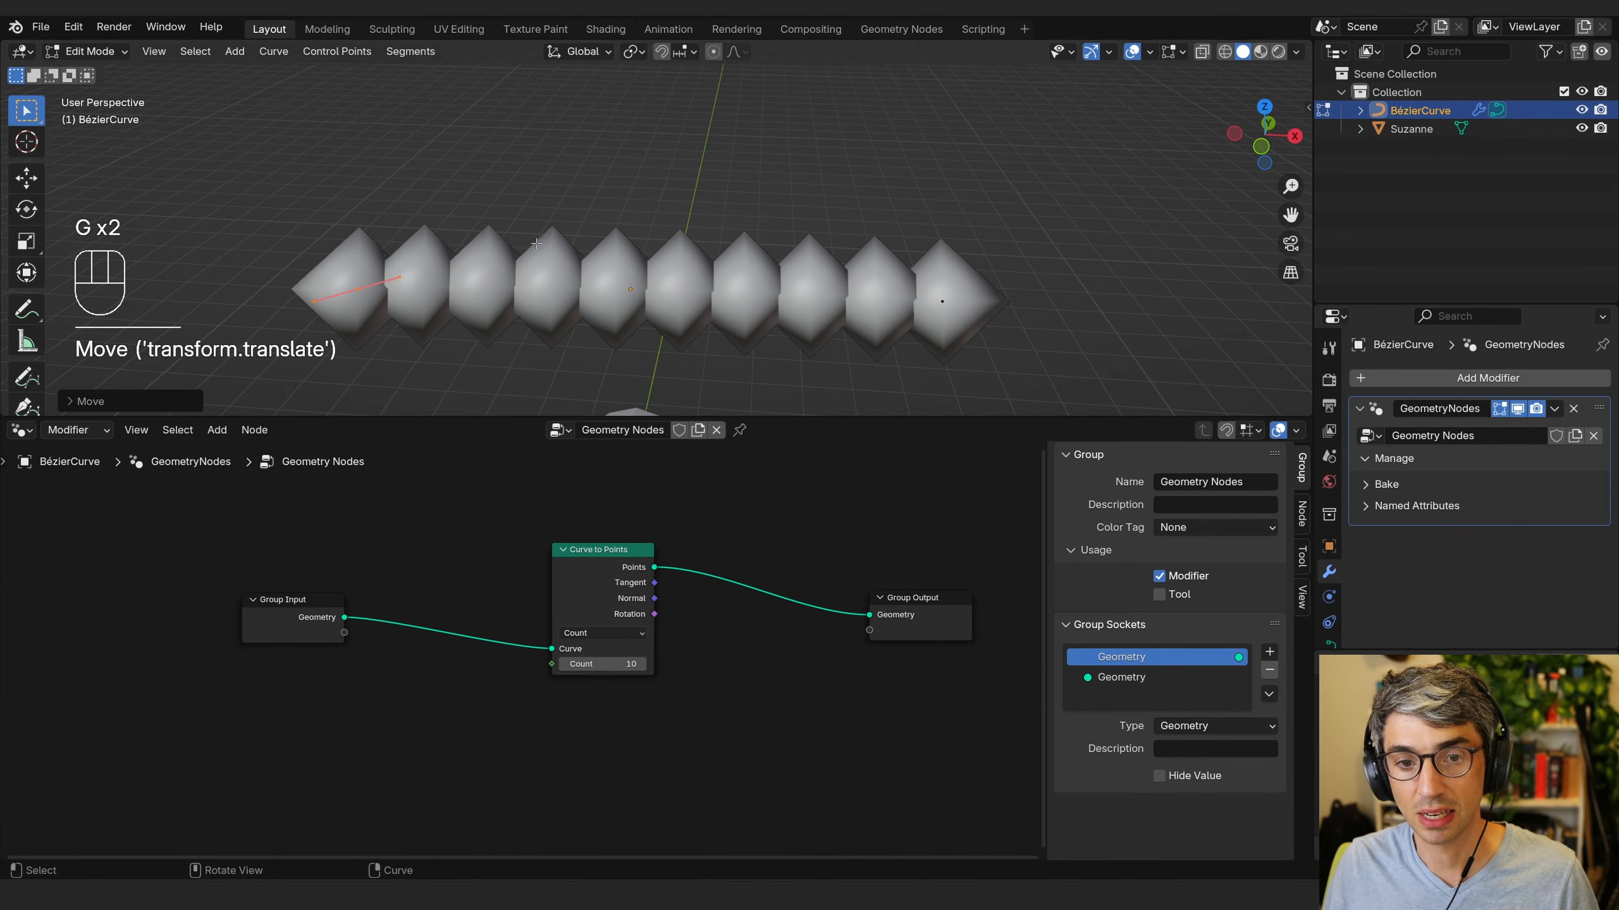
Scale and rotate the curve's end handles to bend it into an arch, then return to Object Mode.
{"action": "key", "text": "s"}
{"action": "left_click", "coordinate": [446, 280]}
{"action": "left_click_drag", "start_coordinate": [1016, 238], "coordinate": [842, 365]}
{"action": "key", "text": "s"}
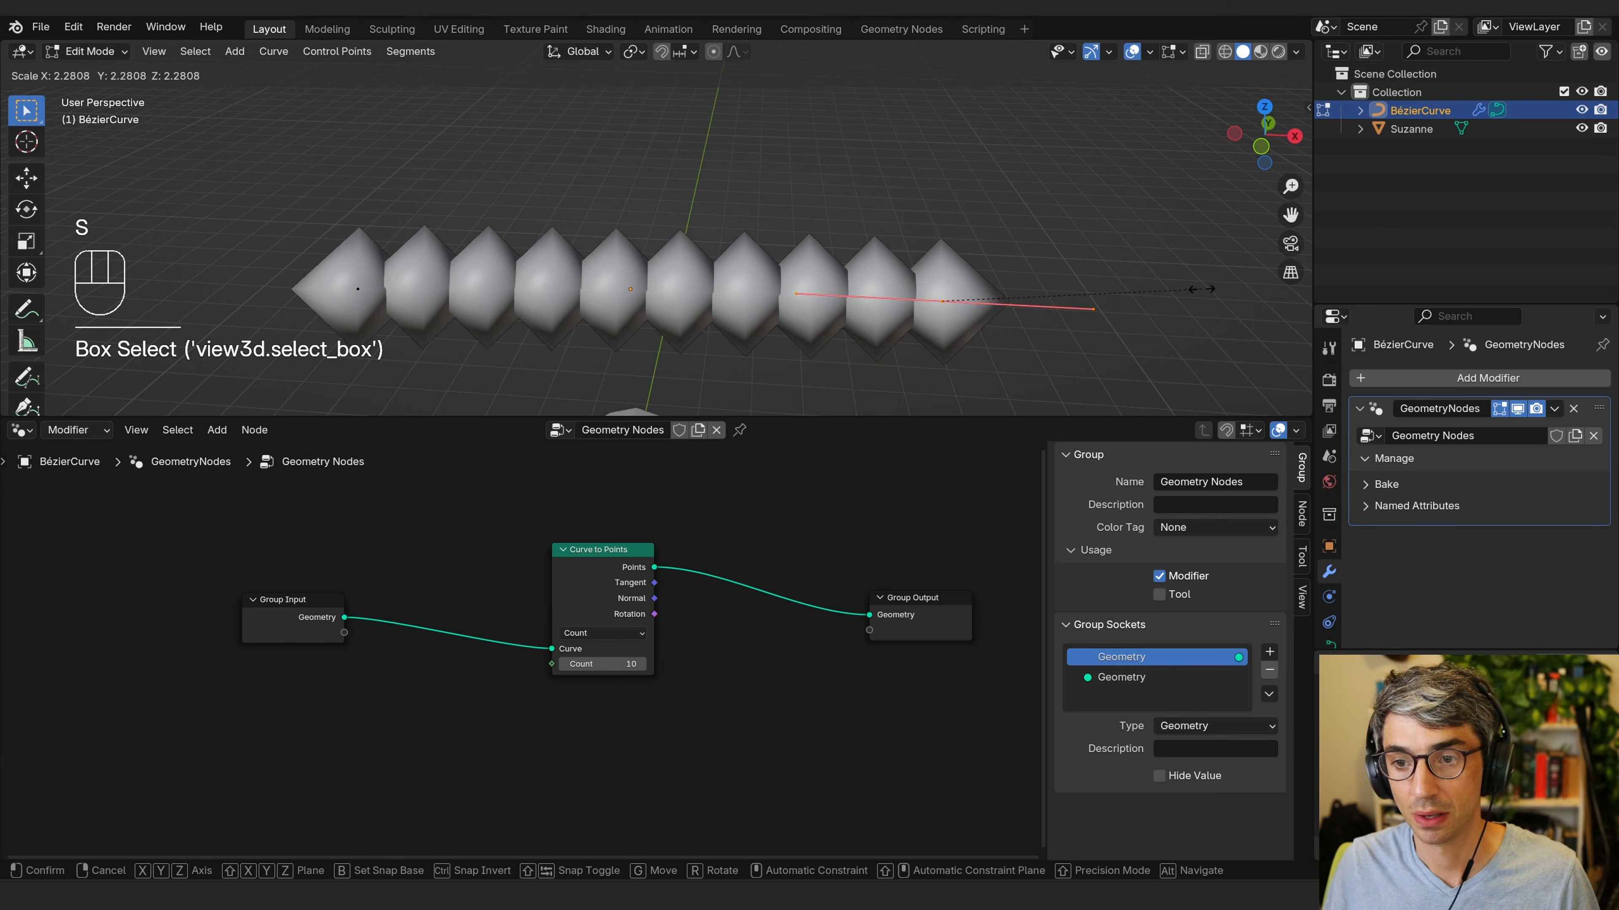
{"action": "left_click", "coordinate": [1201, 289]}
{"action": "key", "text": "r"}
{"action": "left_click", "coordinate": [1179, 376]}
{"action": "key", "text": "s"}
{"action": "left_click", "coordinate": [383, 246]}
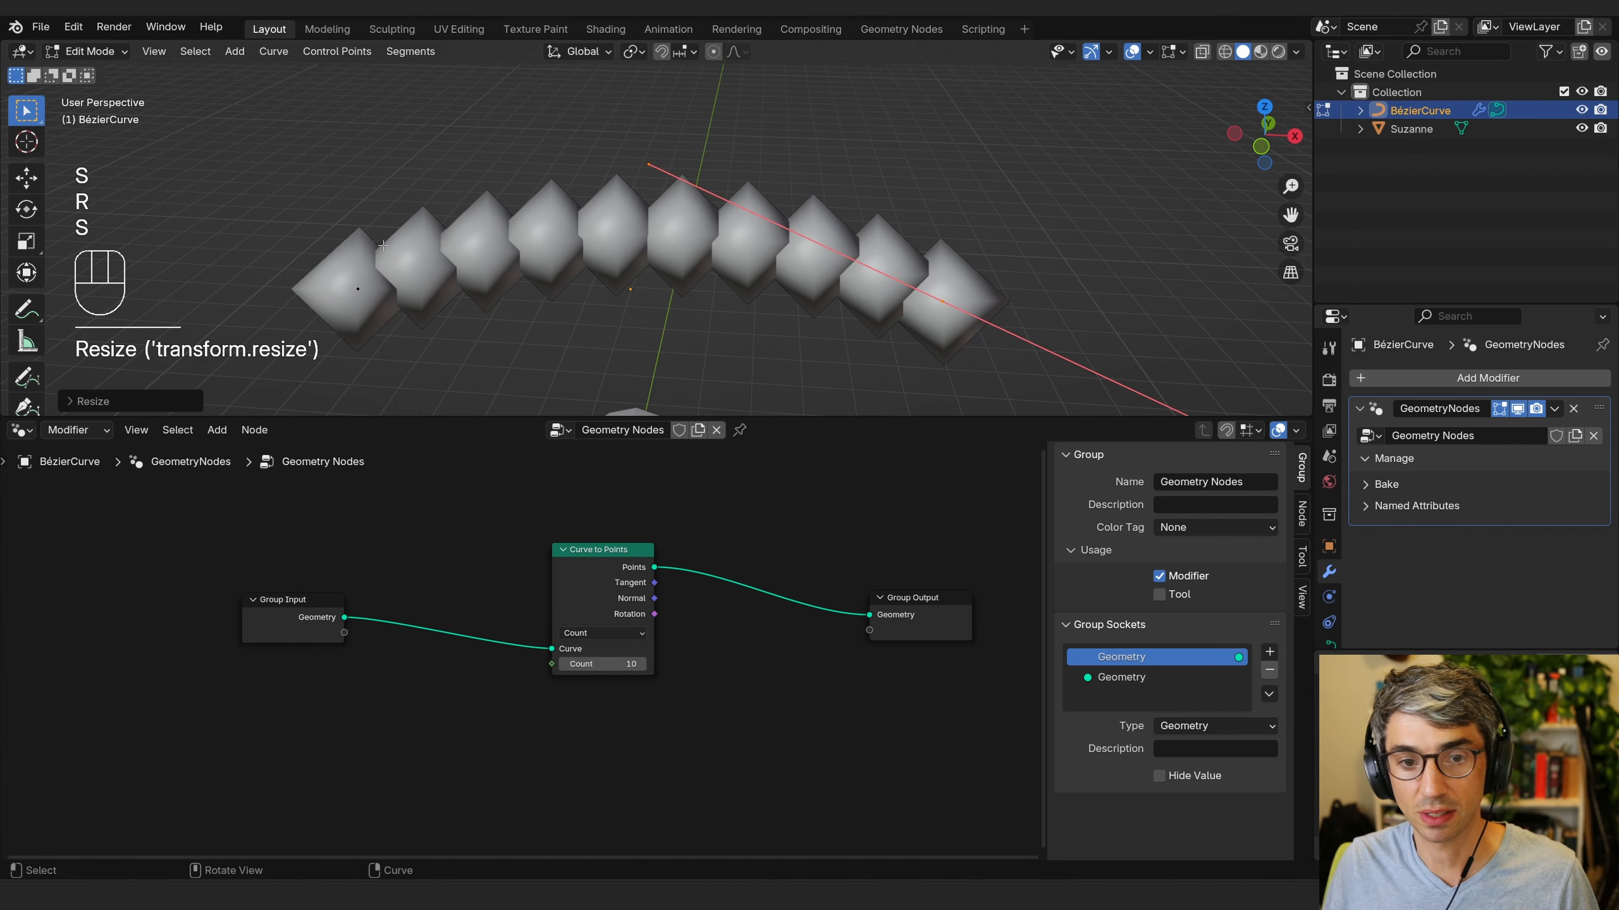
{"action": "left_click_drag", "start_coordinate": [383, 246], "coordinate": [331, 328]}
{"action": "key", "text": "r"}
{"action": "left_click", "coordinate": [491, 228]}
{"action": "key", "text": "s"}
{"action": "left_click", "coordinate": [582, 243]}
{"action": "middle_click_drag", "start_coordinate": [804, 318], "coordinate": [730, 311]}
{"action": "key", "text": "Tab"}
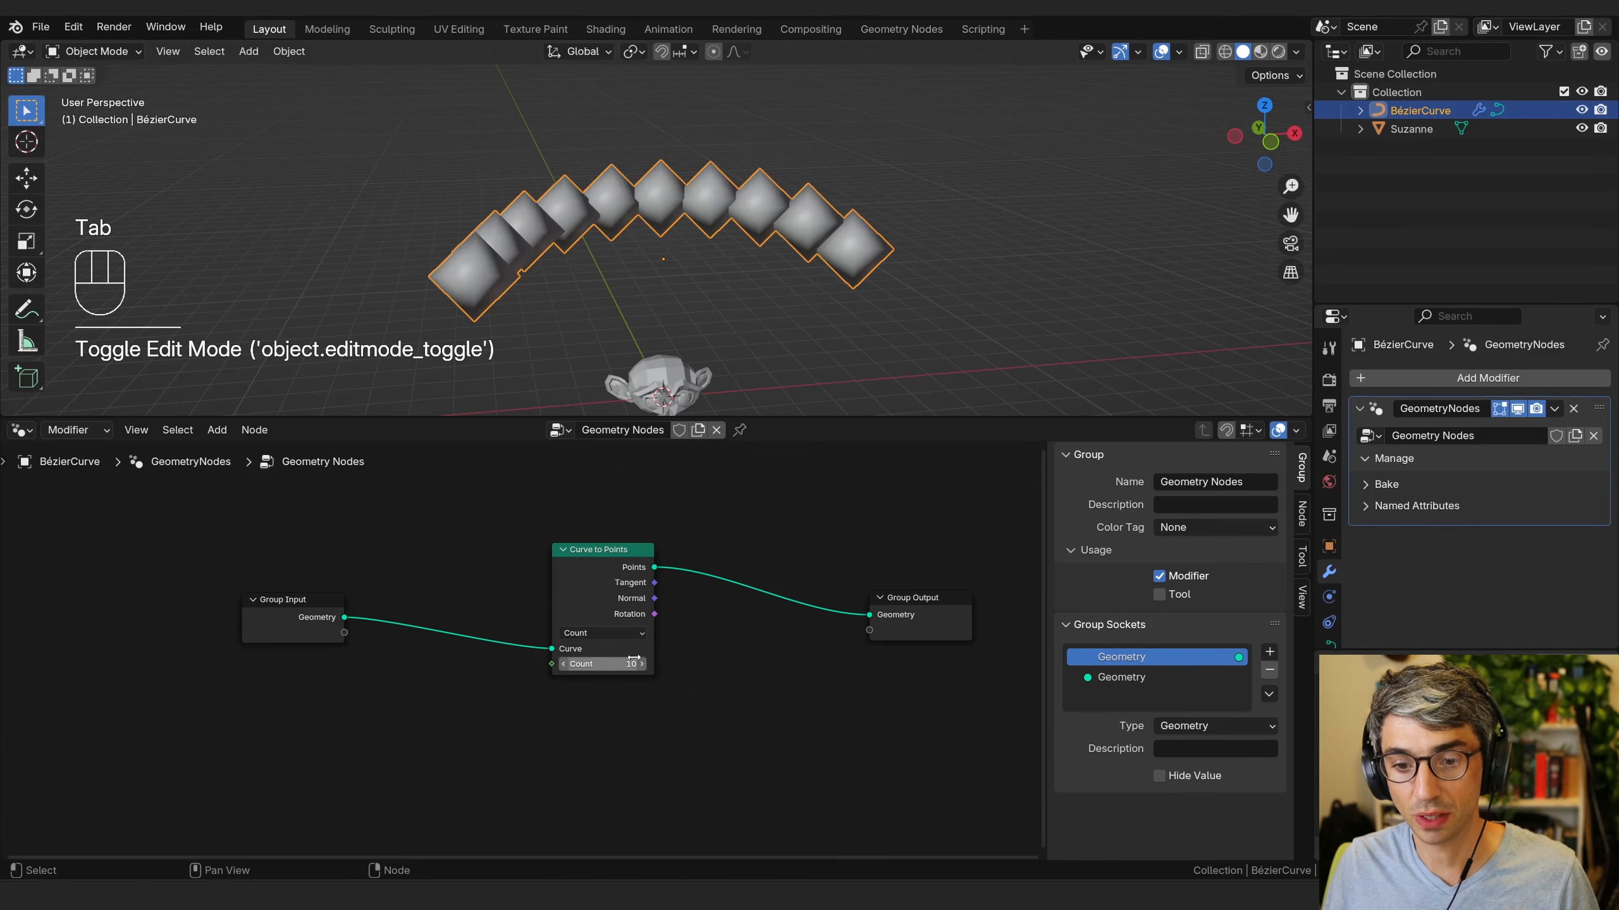
Raise the Curve to Points count to 13, then set it back to 10.
{"action": "left_click", "coordinate": [641, 664]}
{"action": "left_click", "coordinate": [641, 664]}
{"action": "left_click", "coordinate": [641, 664]}
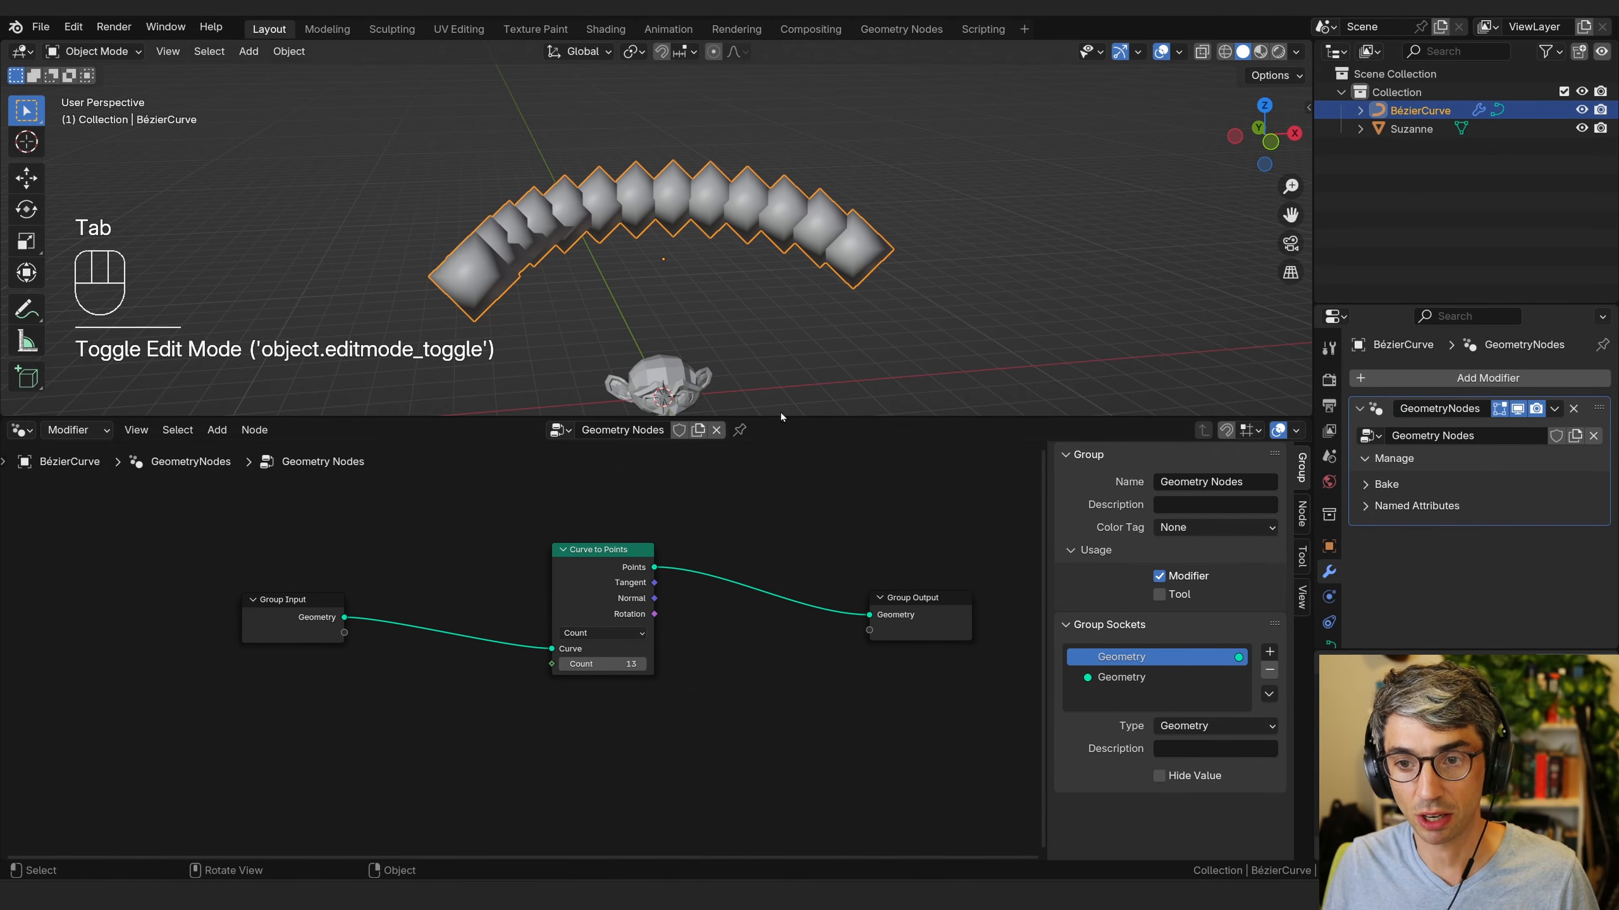
{"action": "double_click", "coordinate": [603, 666]}
{"action": "type", "text": "10"}
{"action": "left_click", "coordinate": [602, 688]}
{"action": "left_click", "coordinate": [602, 574]}
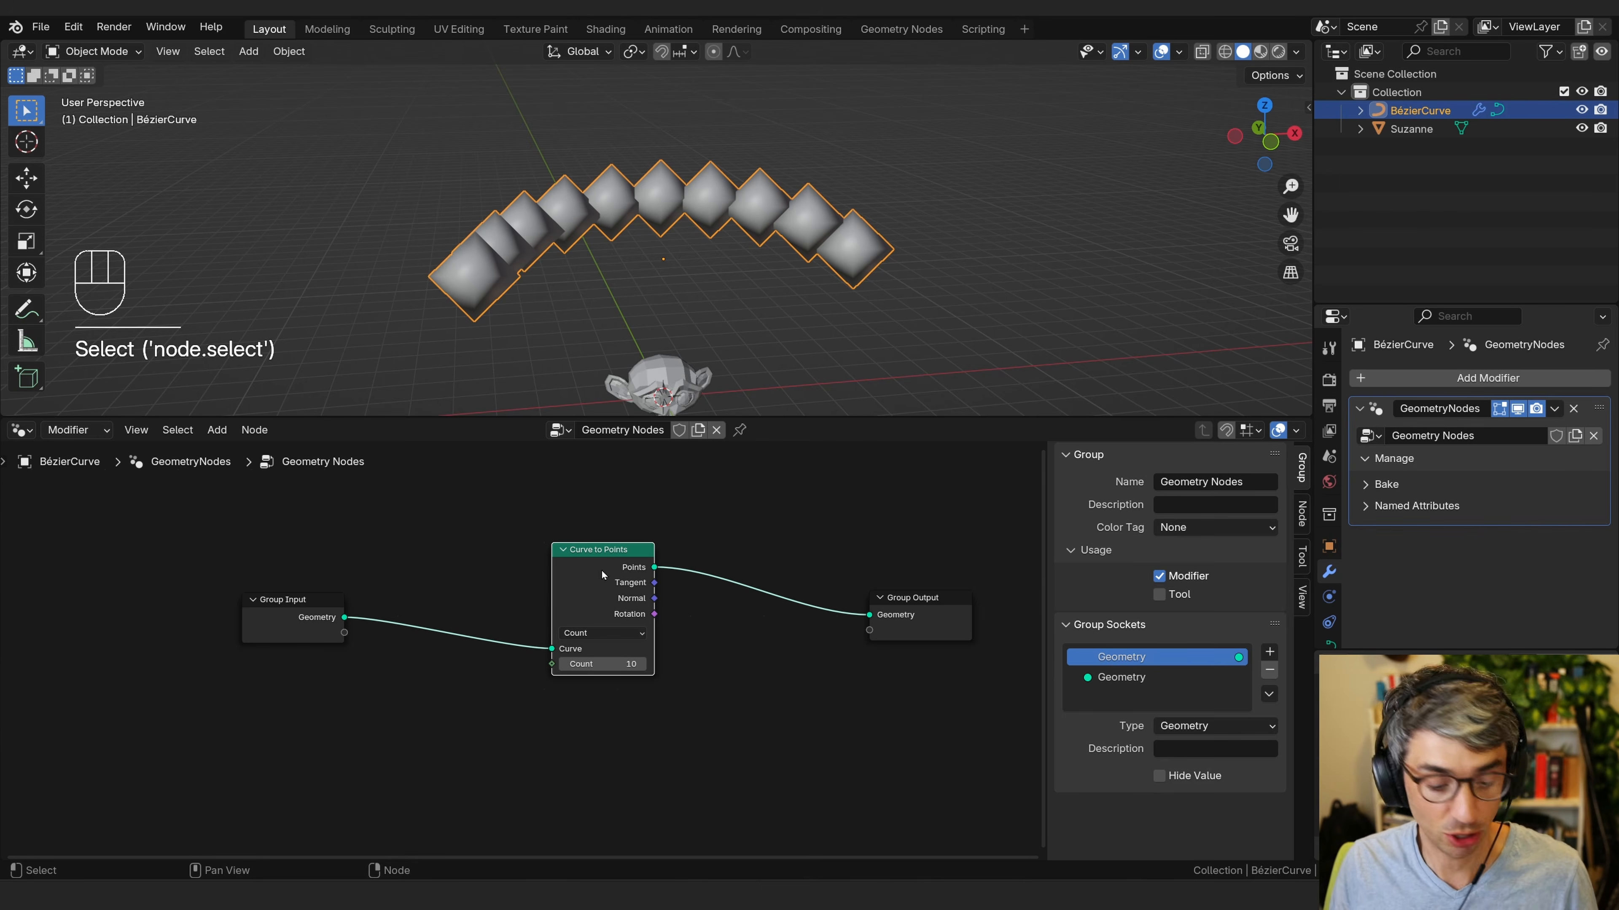
{"action": "key", "text": "shift+a"}
{"action": "left_click", "coordinate": [687, 505]}
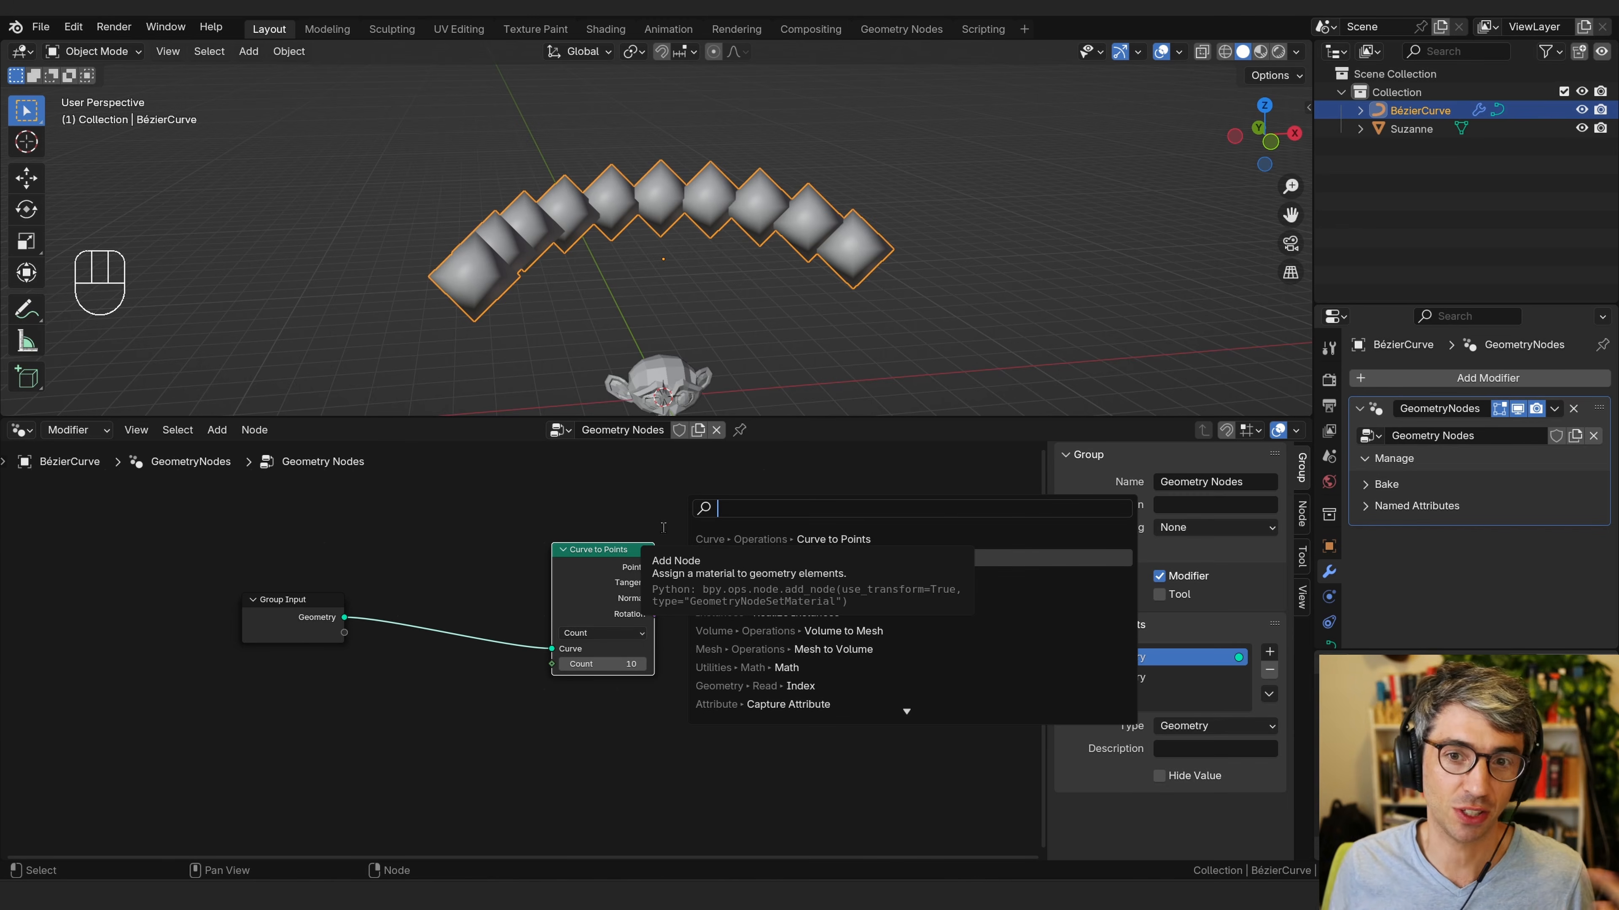
{"action": "key", "text": "Escape"}
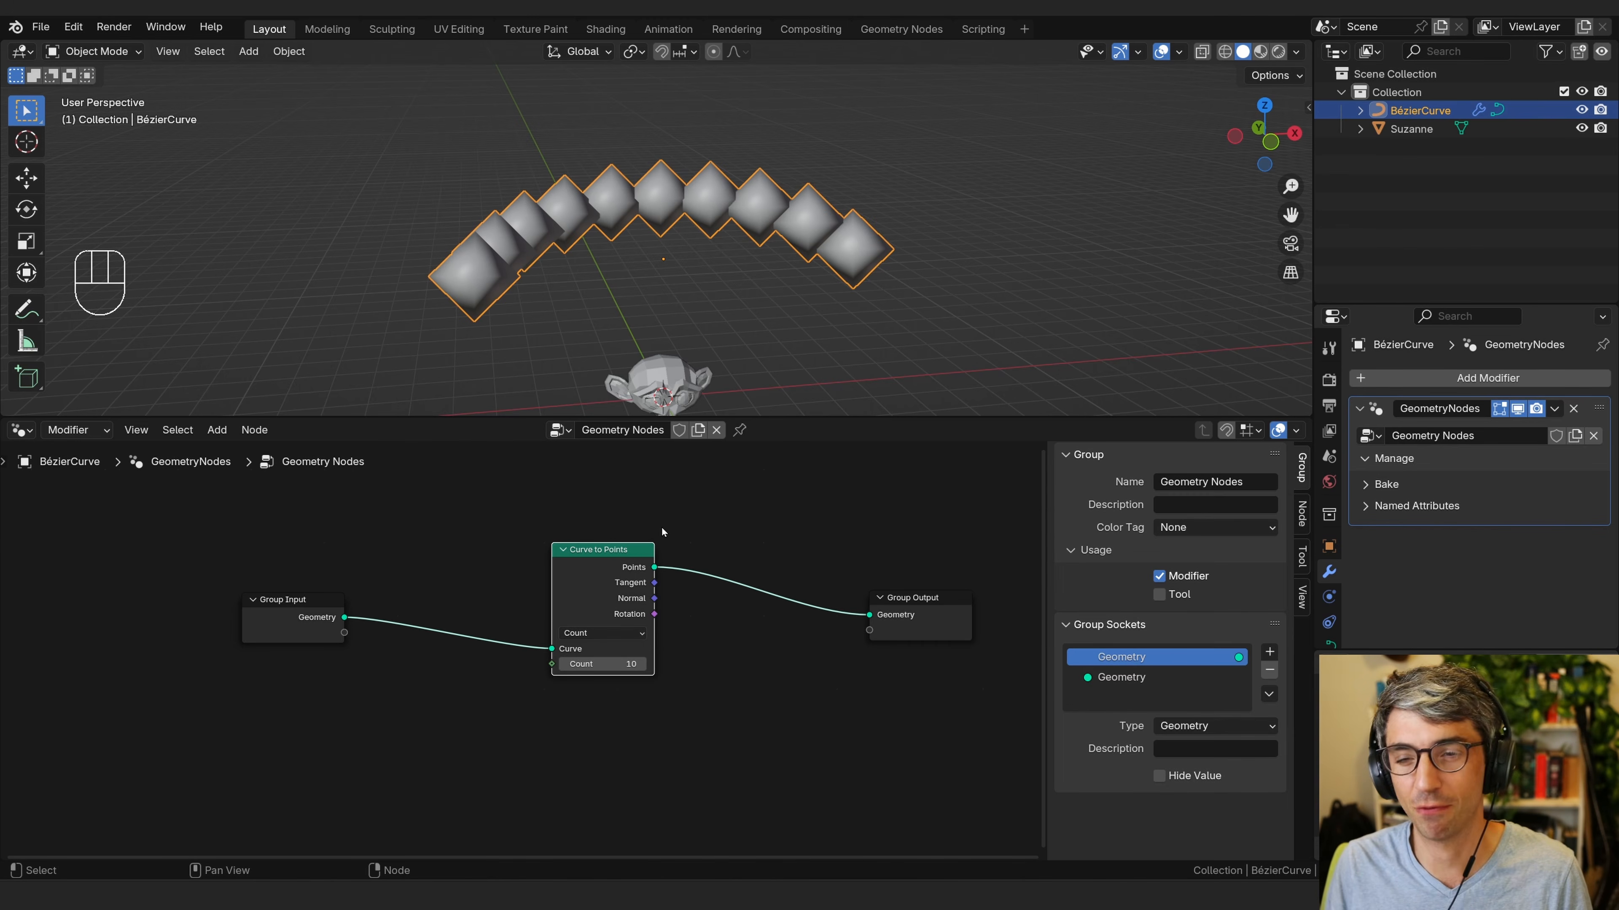
Move the Curve to Points node left and insert an Instance on Points node after it.
{"action": "left_click_drag", "start_coordinate": [604, 566], "coordinate": [488, 566]}
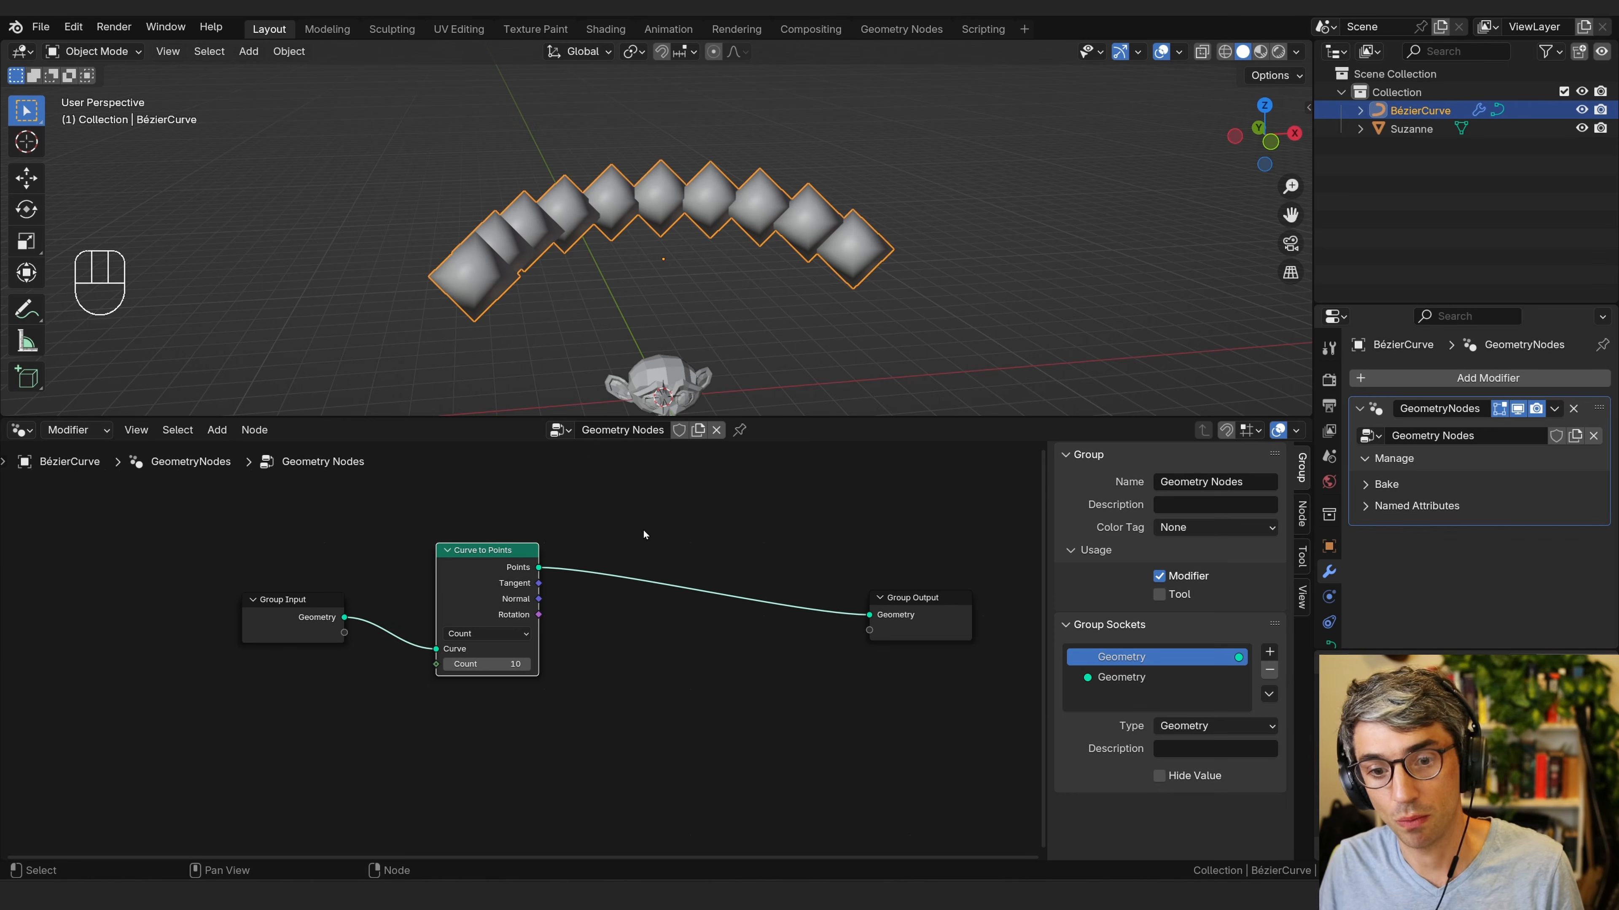
{"action": "key", "text": "shift+a"}
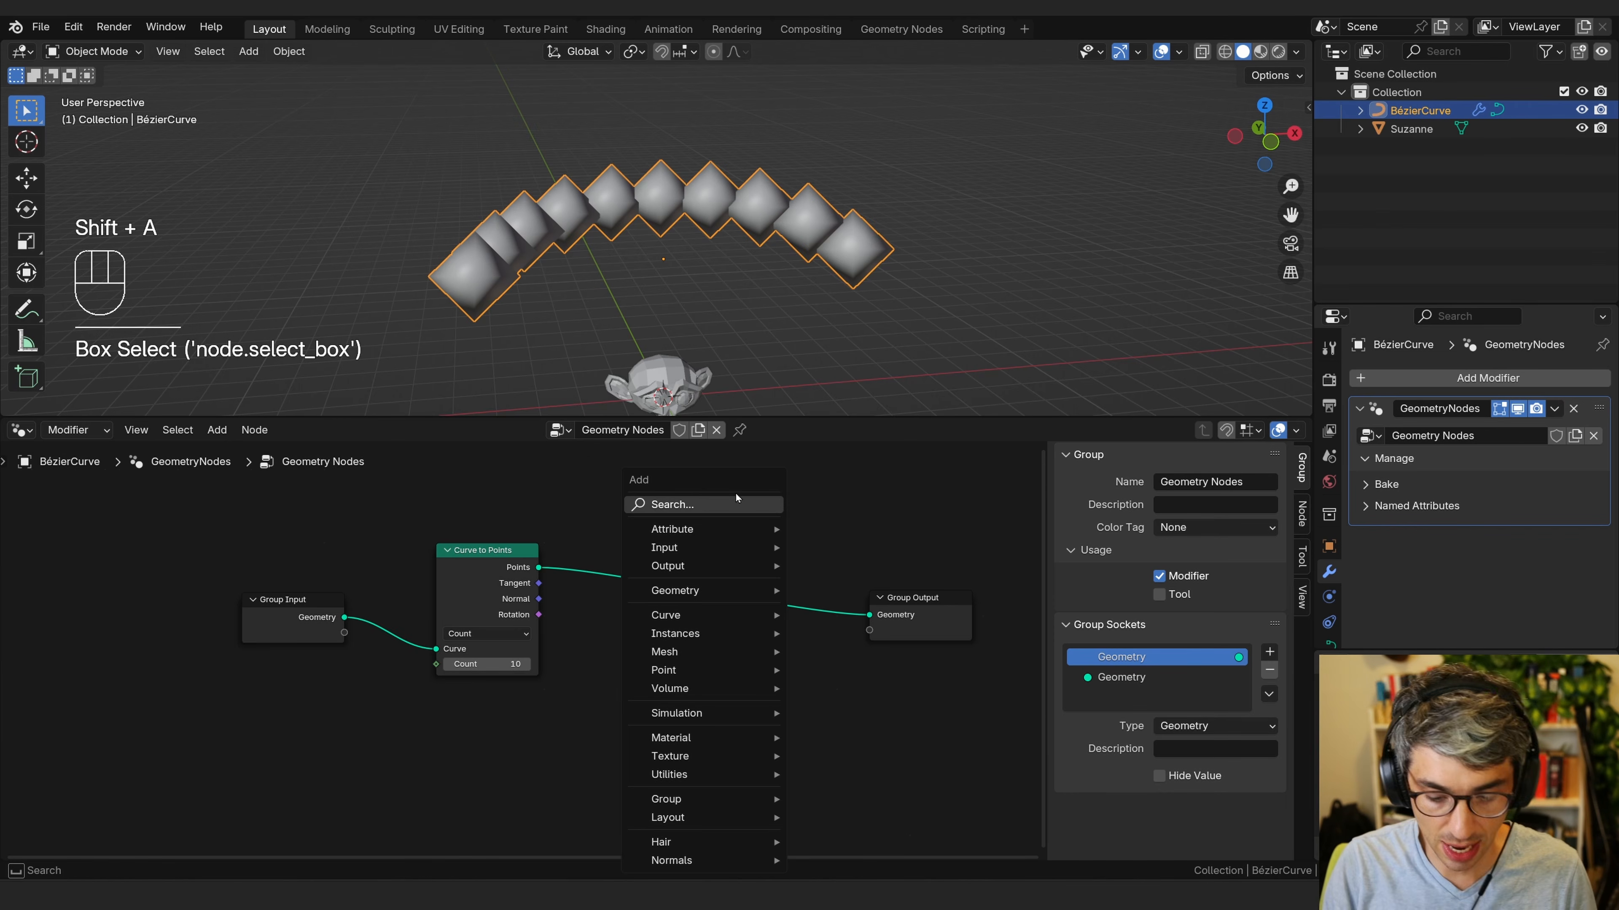
{"action": "left_click", "coordinate": [738, 503]}
{"action": "type", "text": "in"}
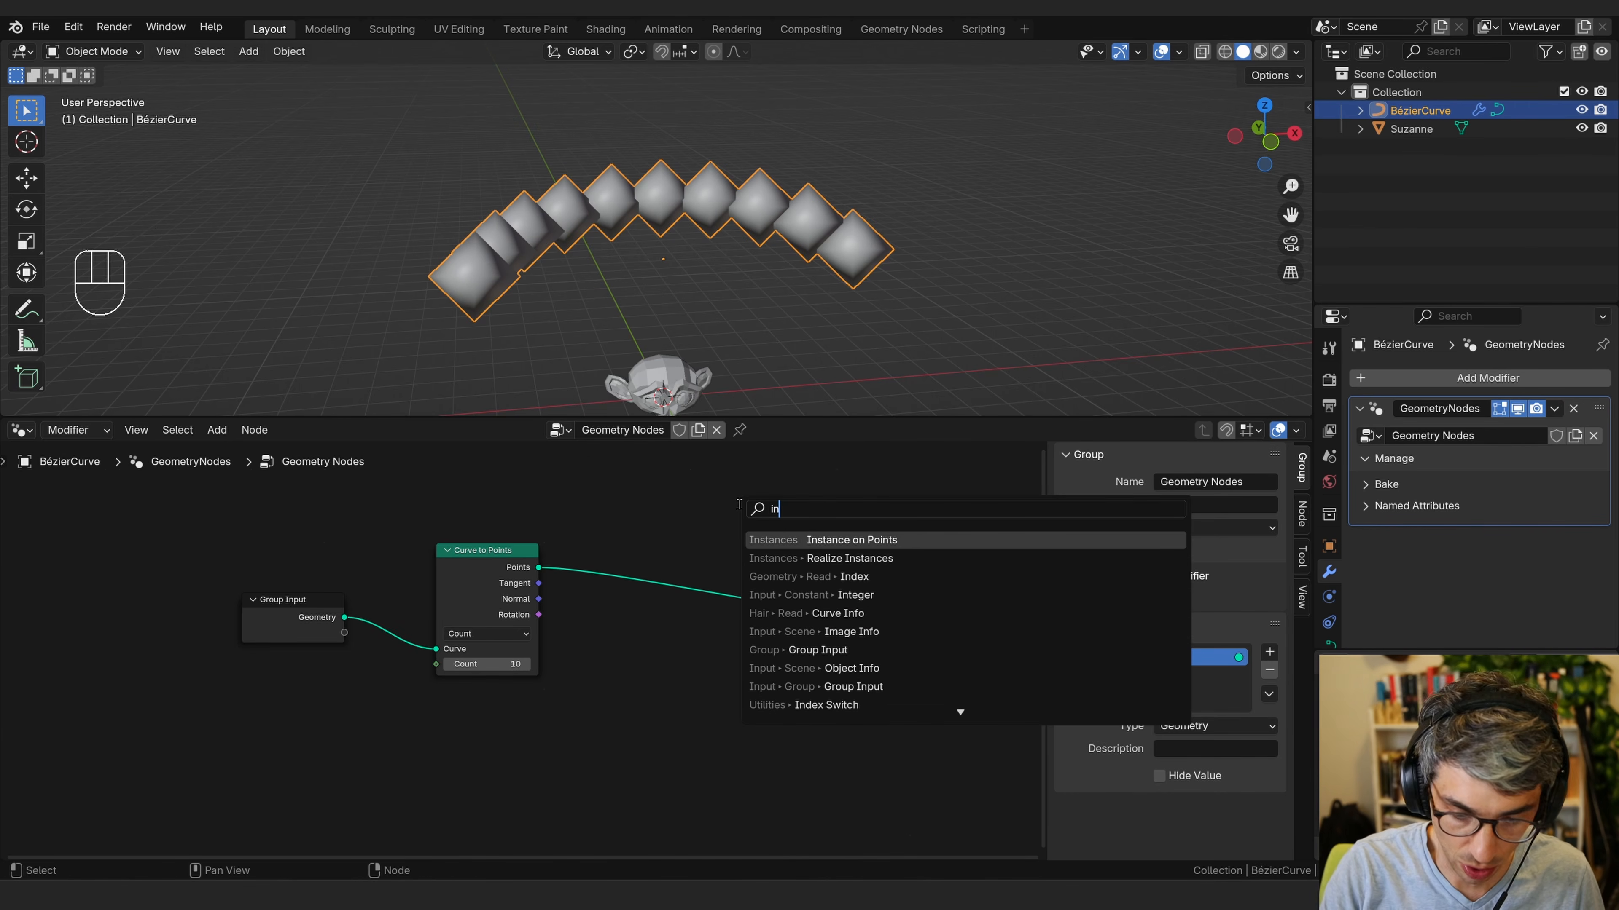
{"action": "key", "text": "Return"}
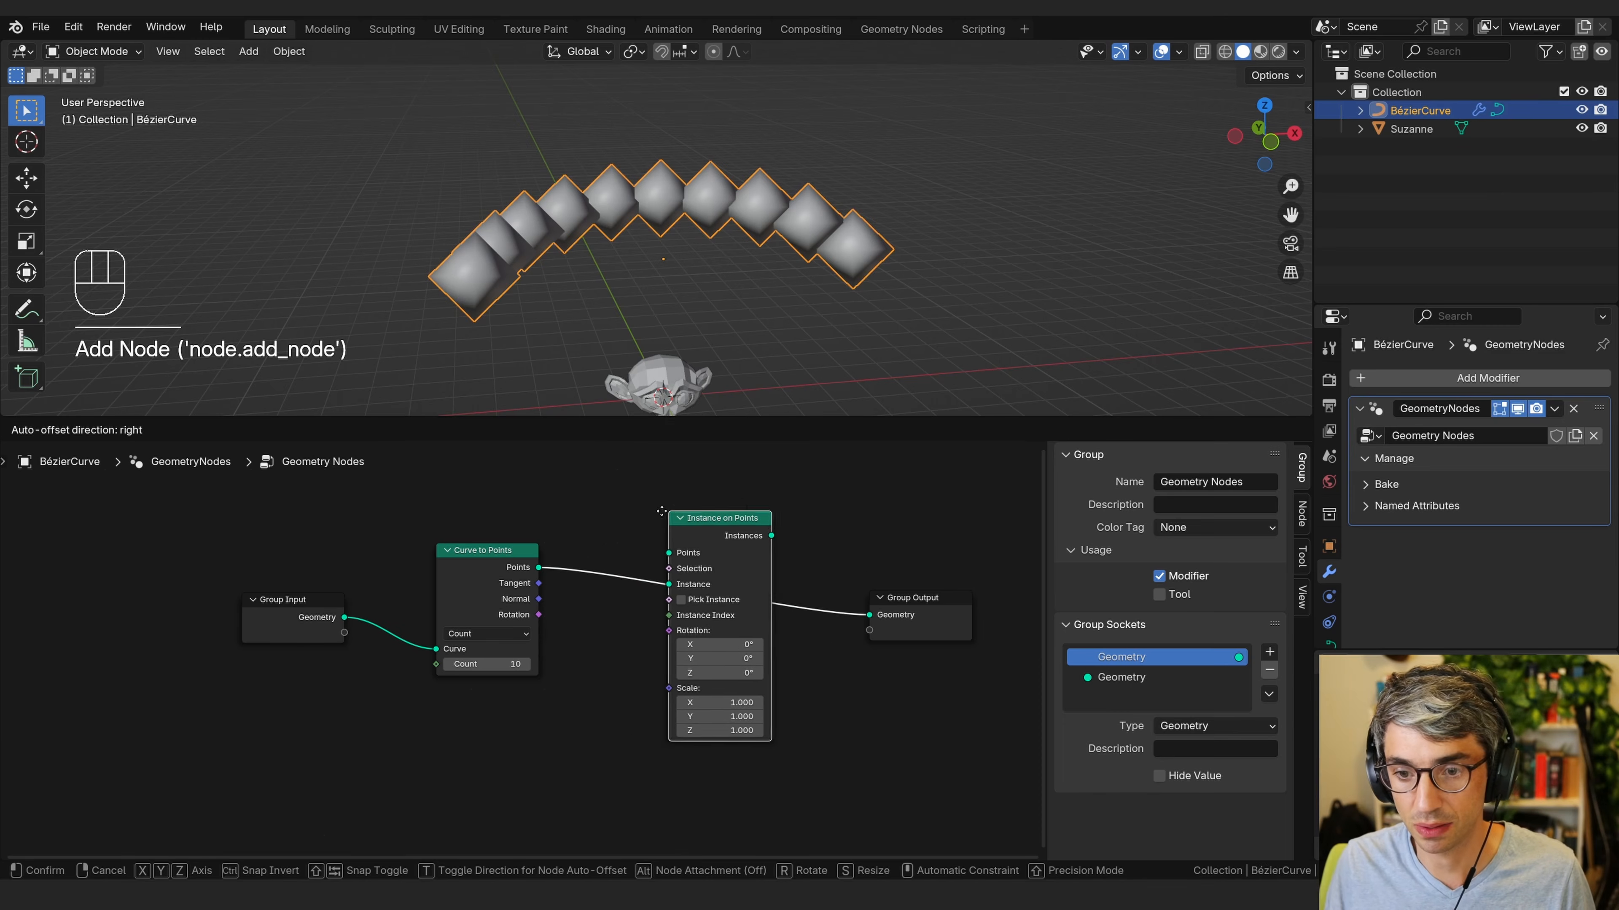
{"action": "left_click", "coordinate": [644, 502]}
{"action": "mouse_move", "coordinate": [711, 531]}
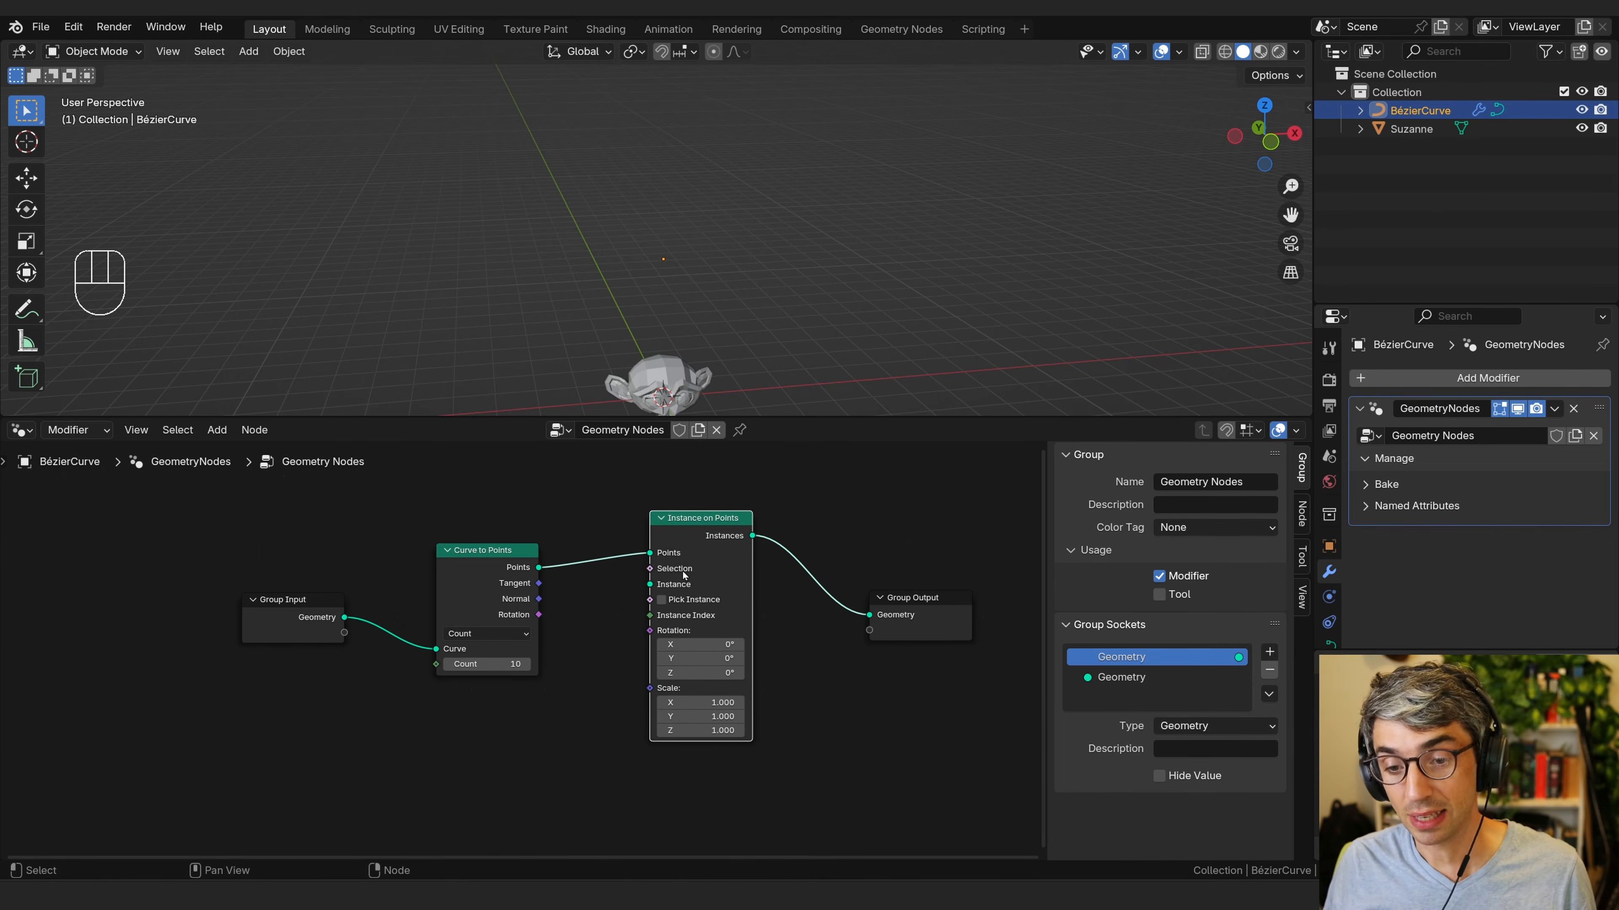
Drag Suzanne from the outliner into the node editor to create an Object Info node for it.
{"action": "middle_click_drag", "start_coordinate": [683, 572], "coordinate": [716, 506]}
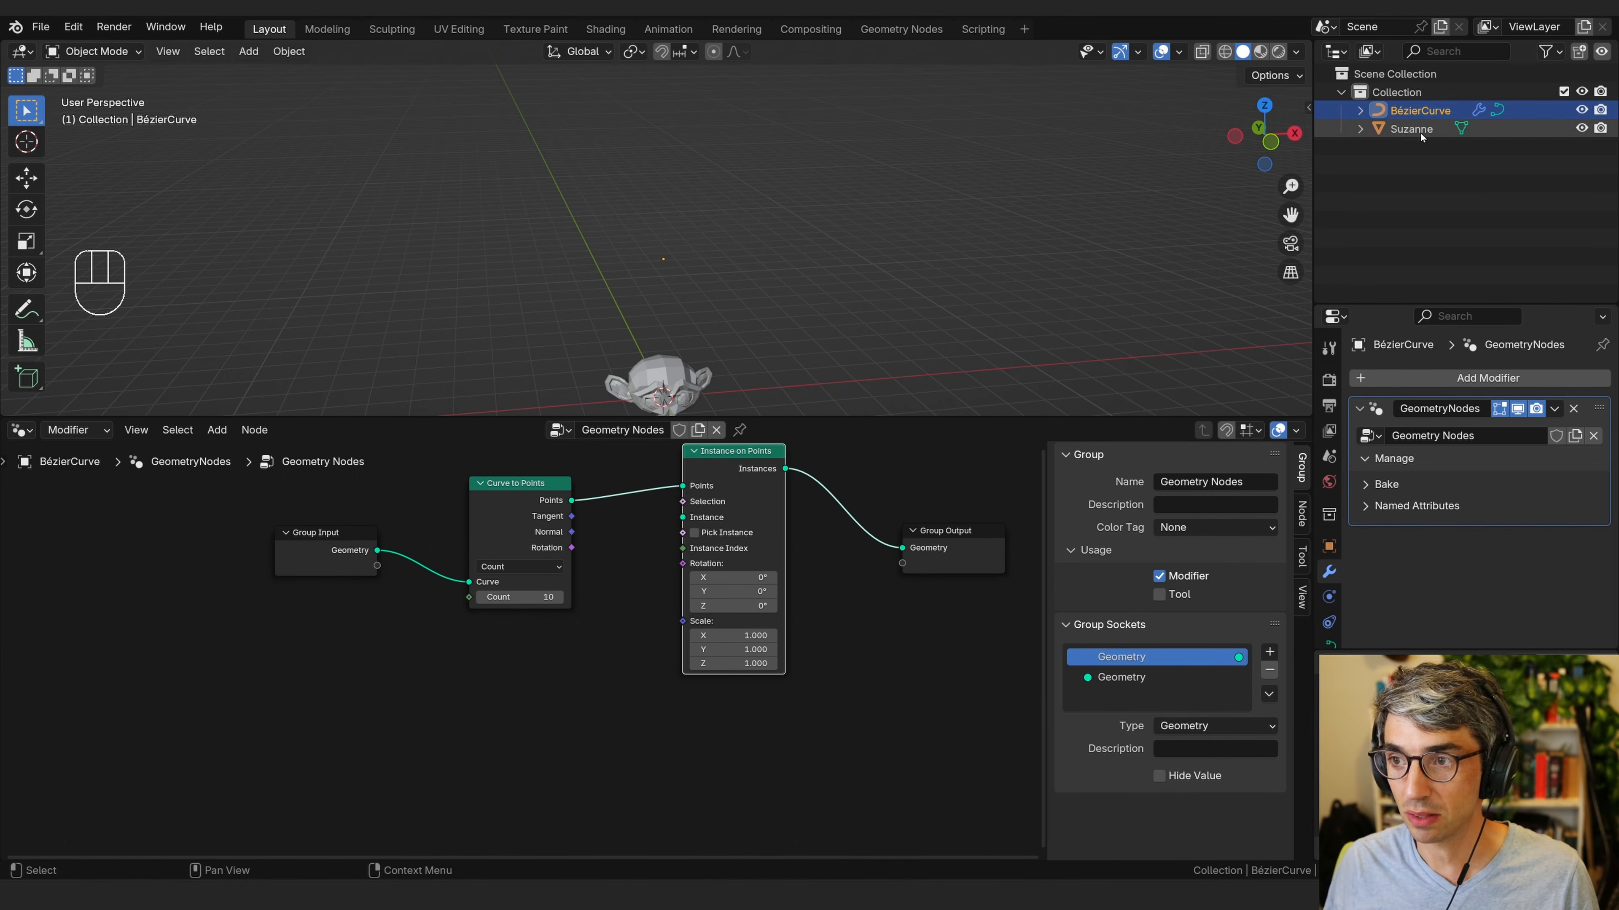
{"action": "left_click_drag", "start_coordinate": [1421, 130], "coordinate": [446, 717]}
{"action": "left_click", "coordinate": [540, 732]}
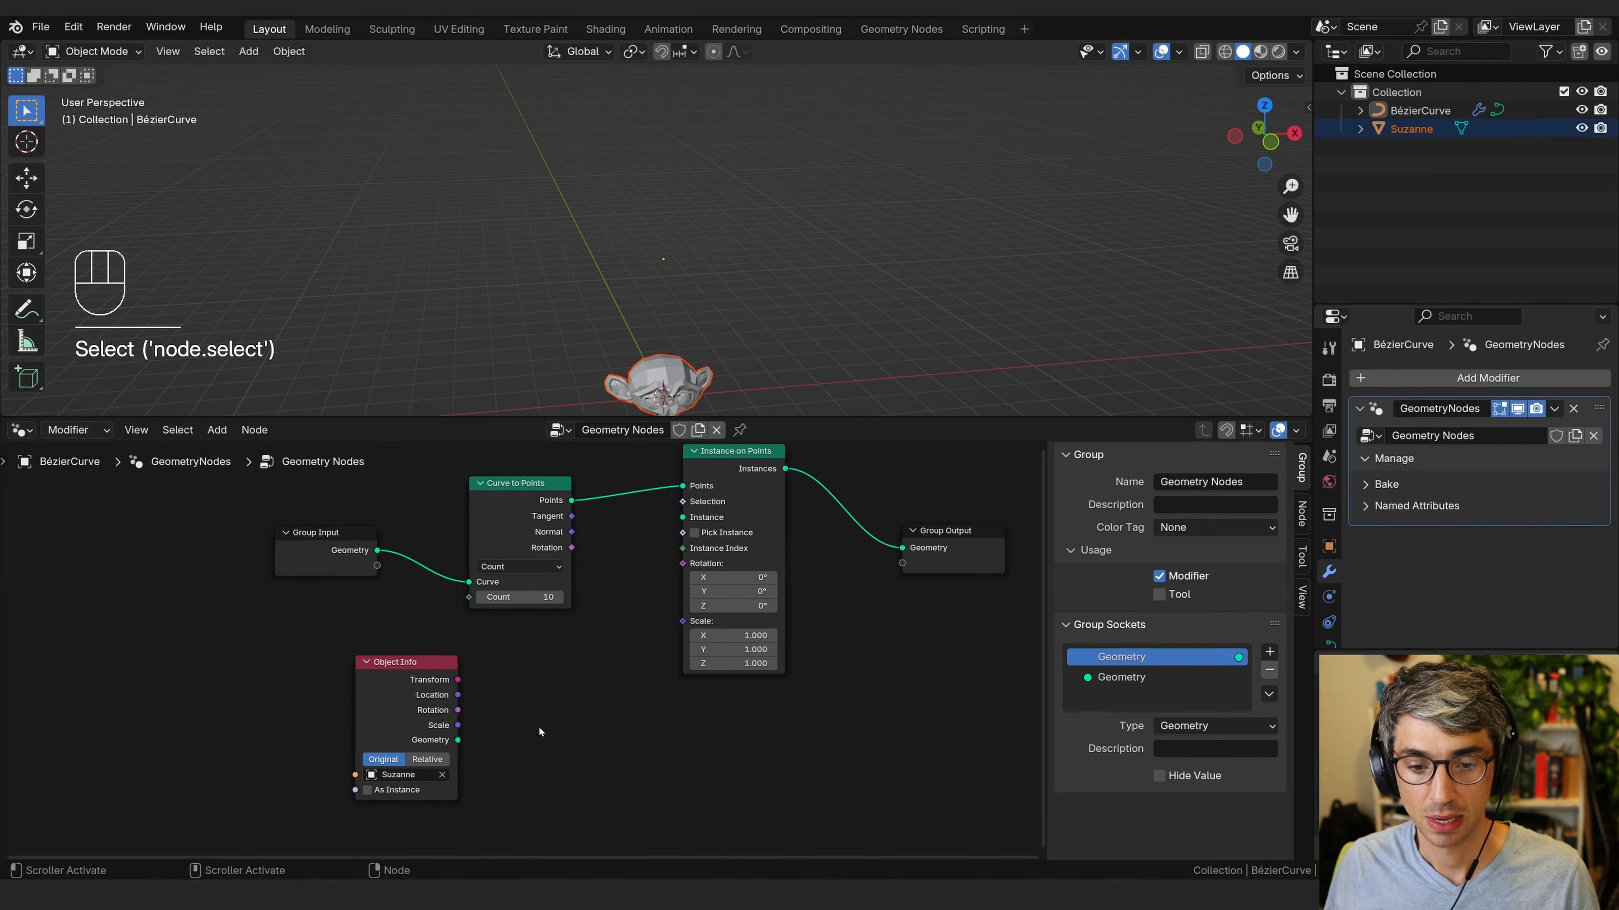
{"action": "left_click", "coordinate": [385, 725]}
Add a second Object Info node, pick Suzanne in it, and delete it again.
{"action": "key", "text": "shift+a"}
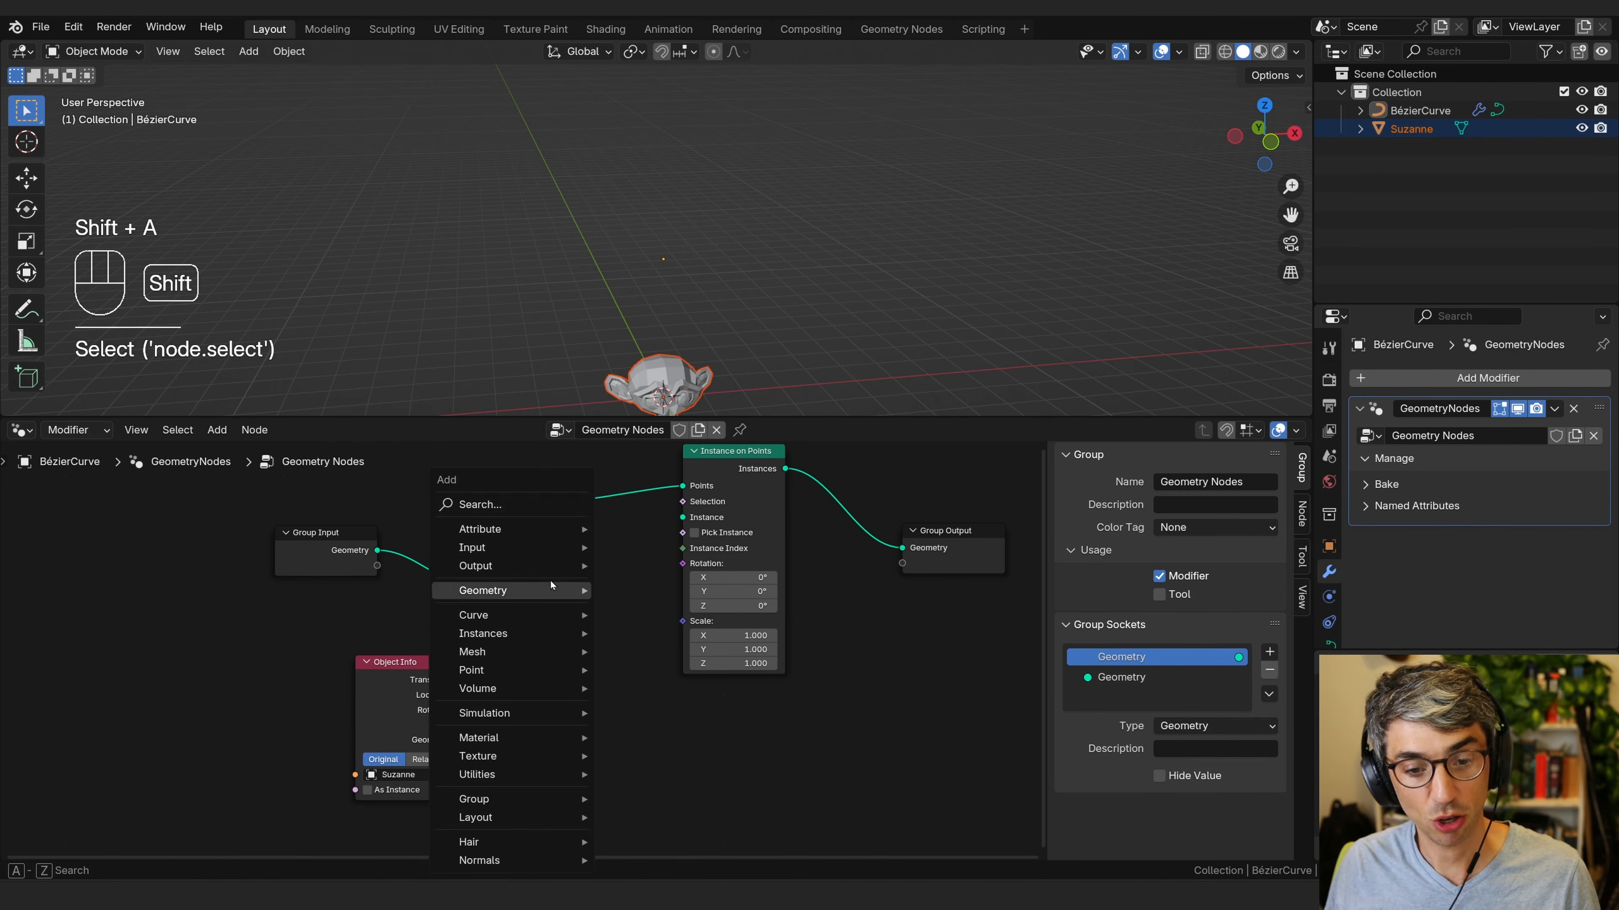
{"action": "left_click", "coordinate": [537, 504]}
{"action": "type", "text": "obj"}
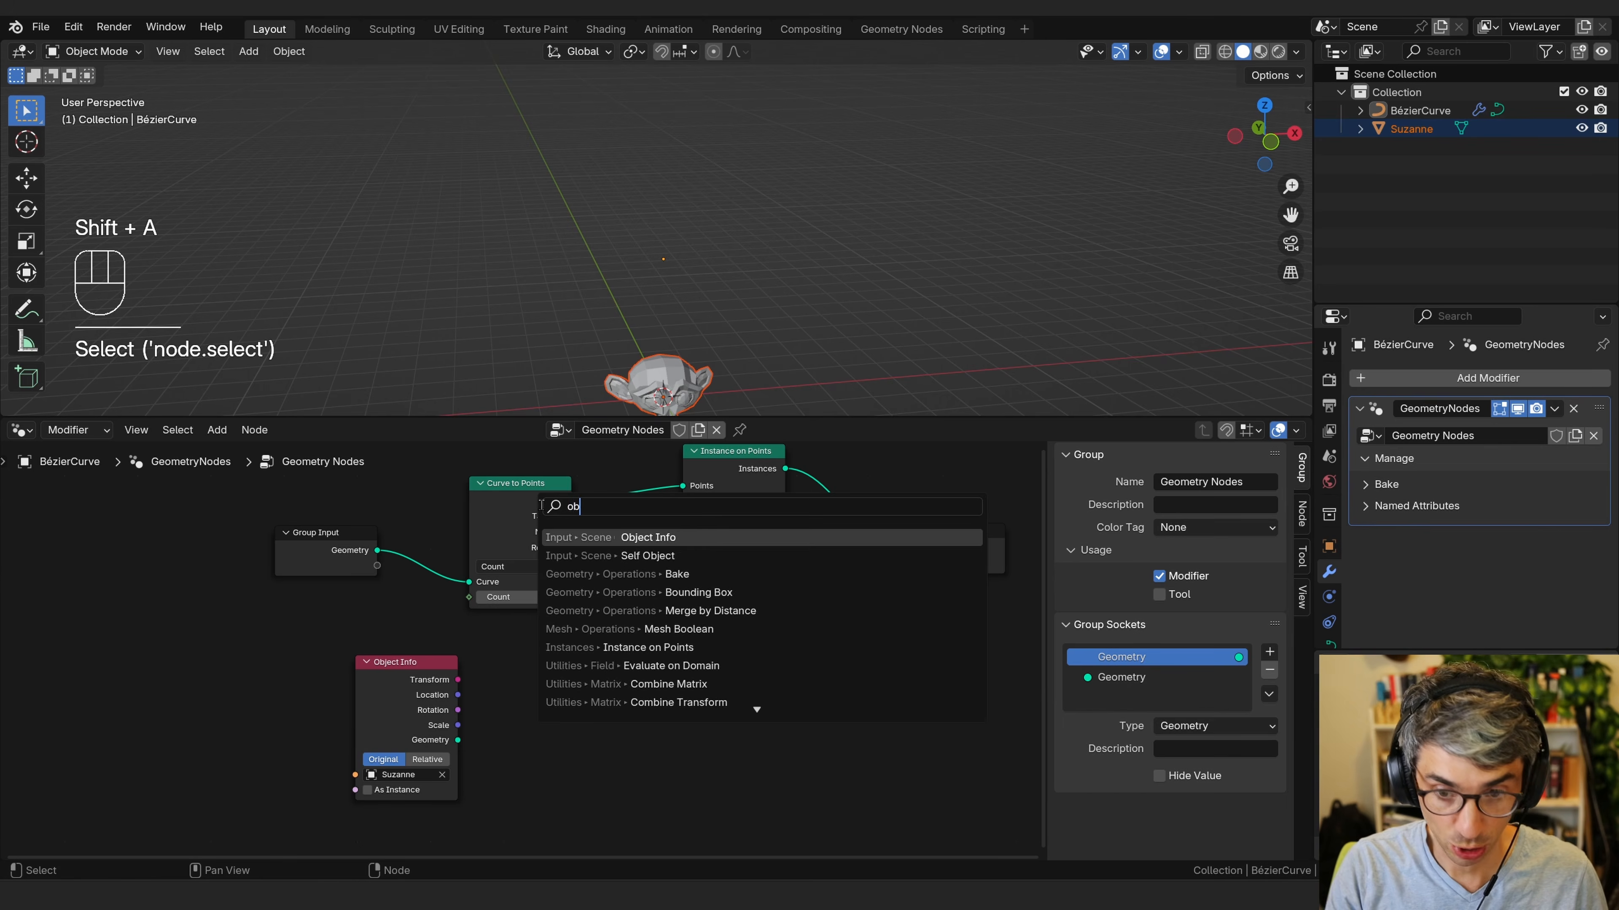
{"action": "key", "text": "Return"}
{"action": "left_click", "coordinate": [503, 784]}
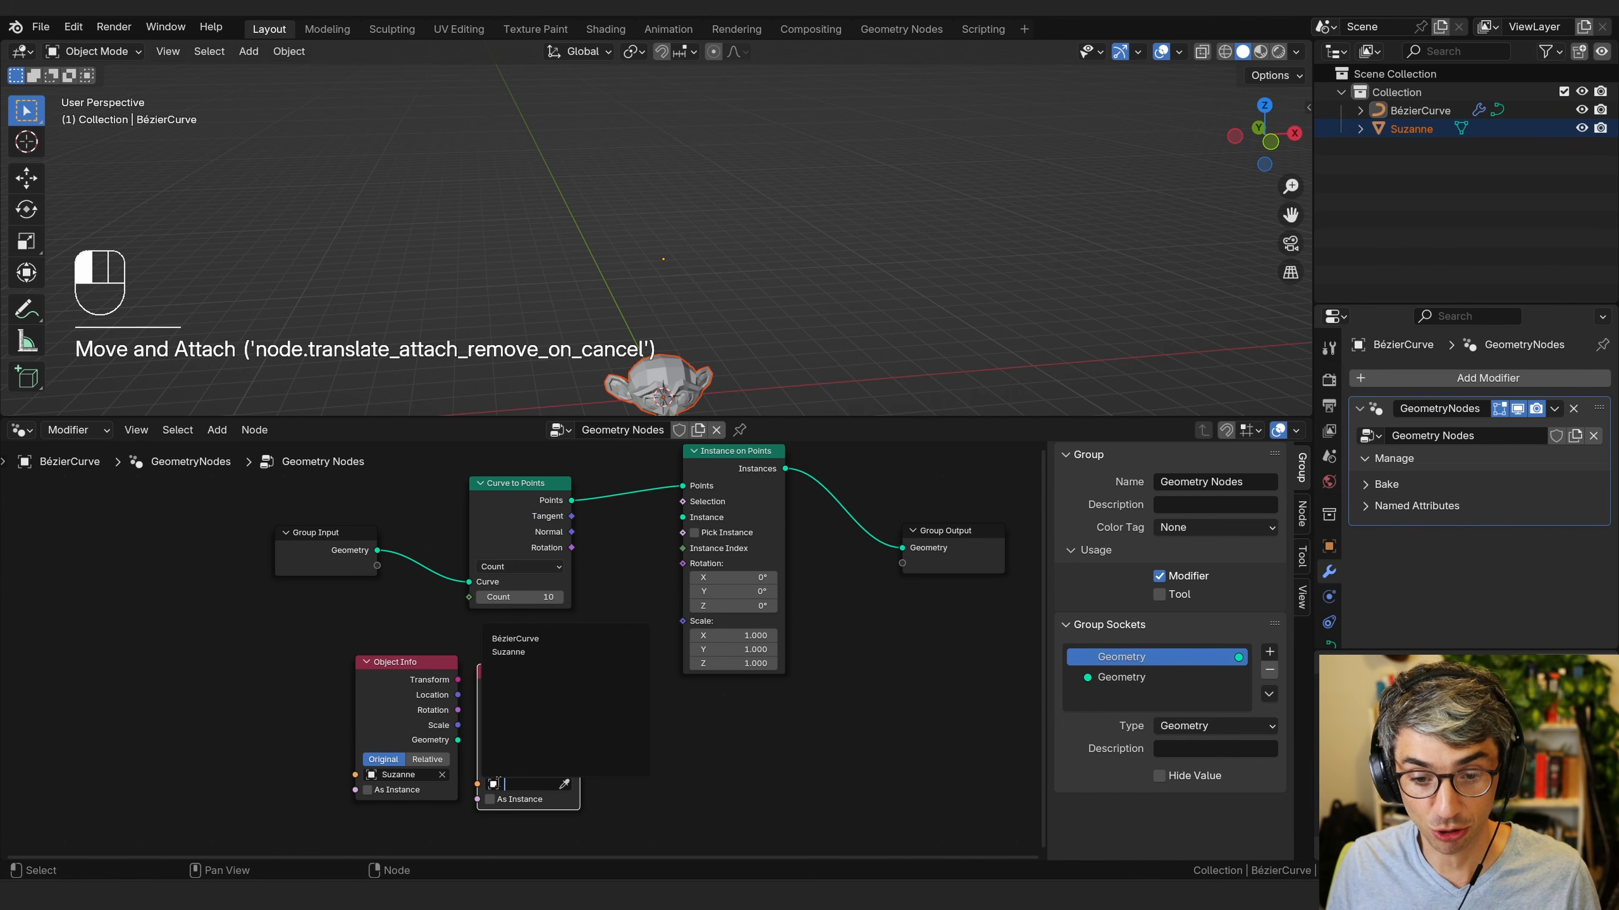
{"action": "left_click", "coordinate": [564, 785]}
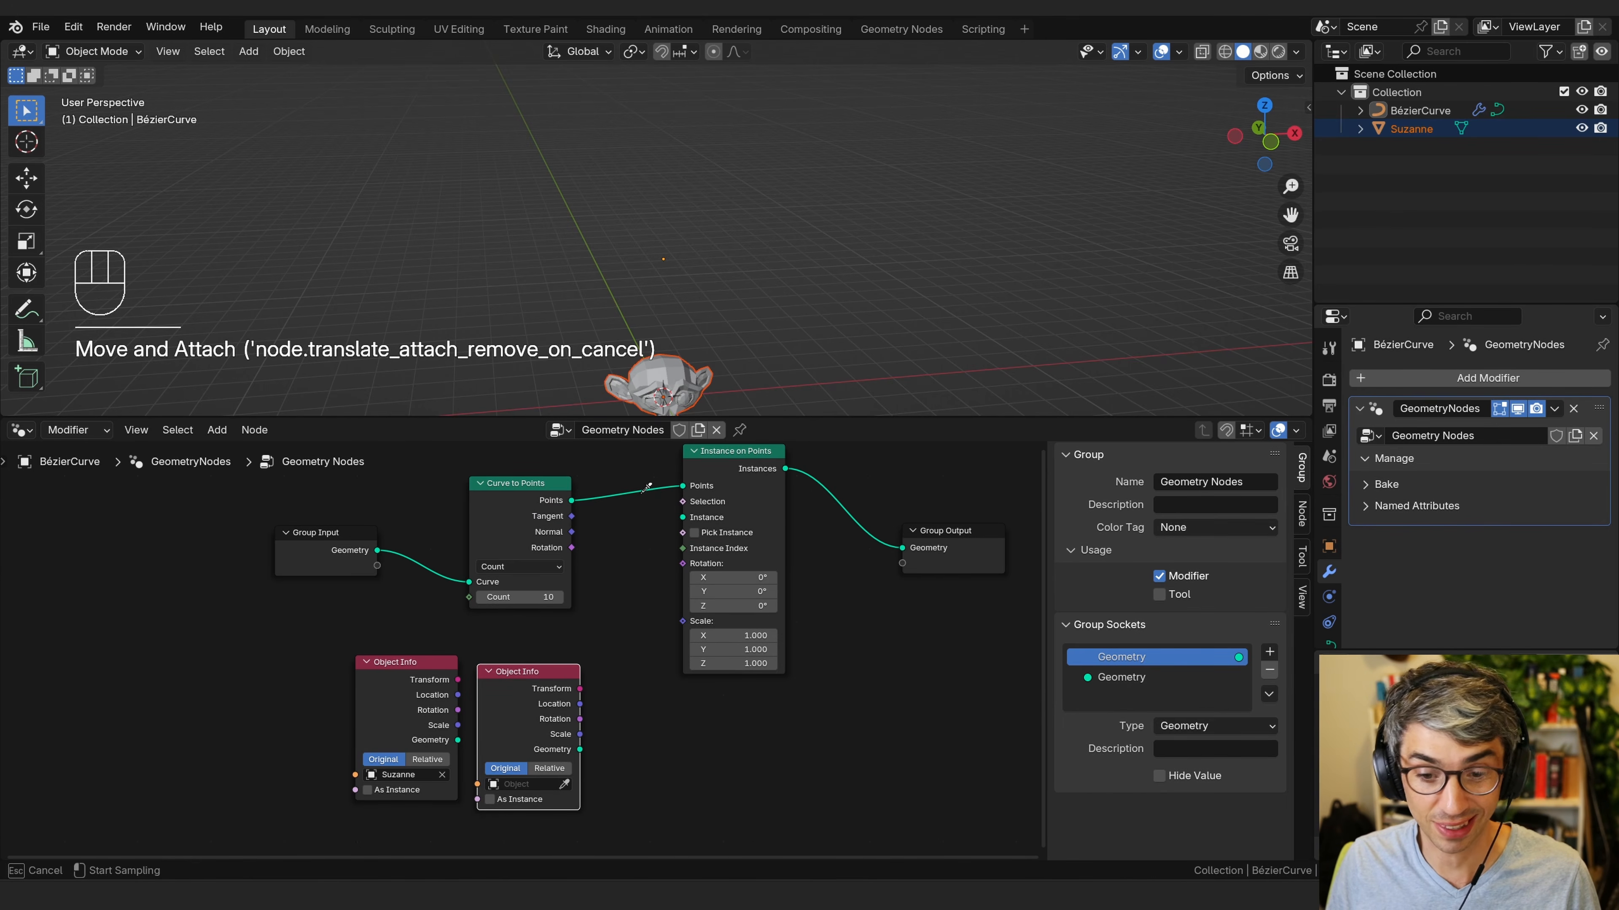
{"action": "left_click", "coordinate": [662, 376]}
{"action": "left_click", "coordinate": [641, 757]}
{"action": "middle_click_drag", "start_coordinate": [641, 757], "coordinate": [645, 706]}
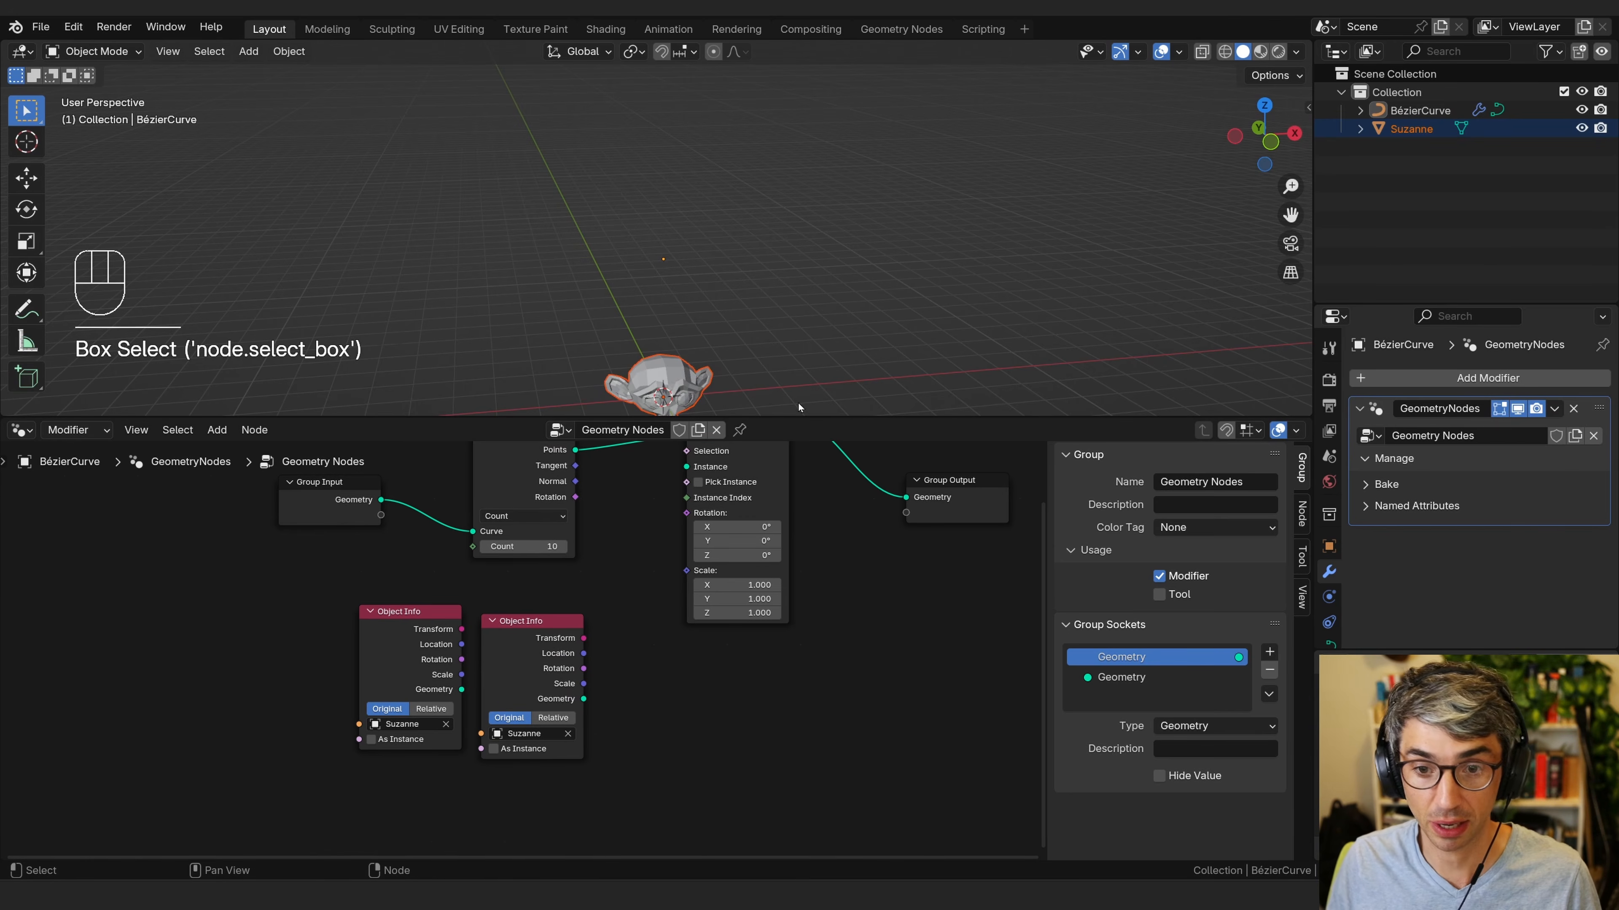
{"action": "key", "text": "Tab"}
{"action": "key", "text": "x"}
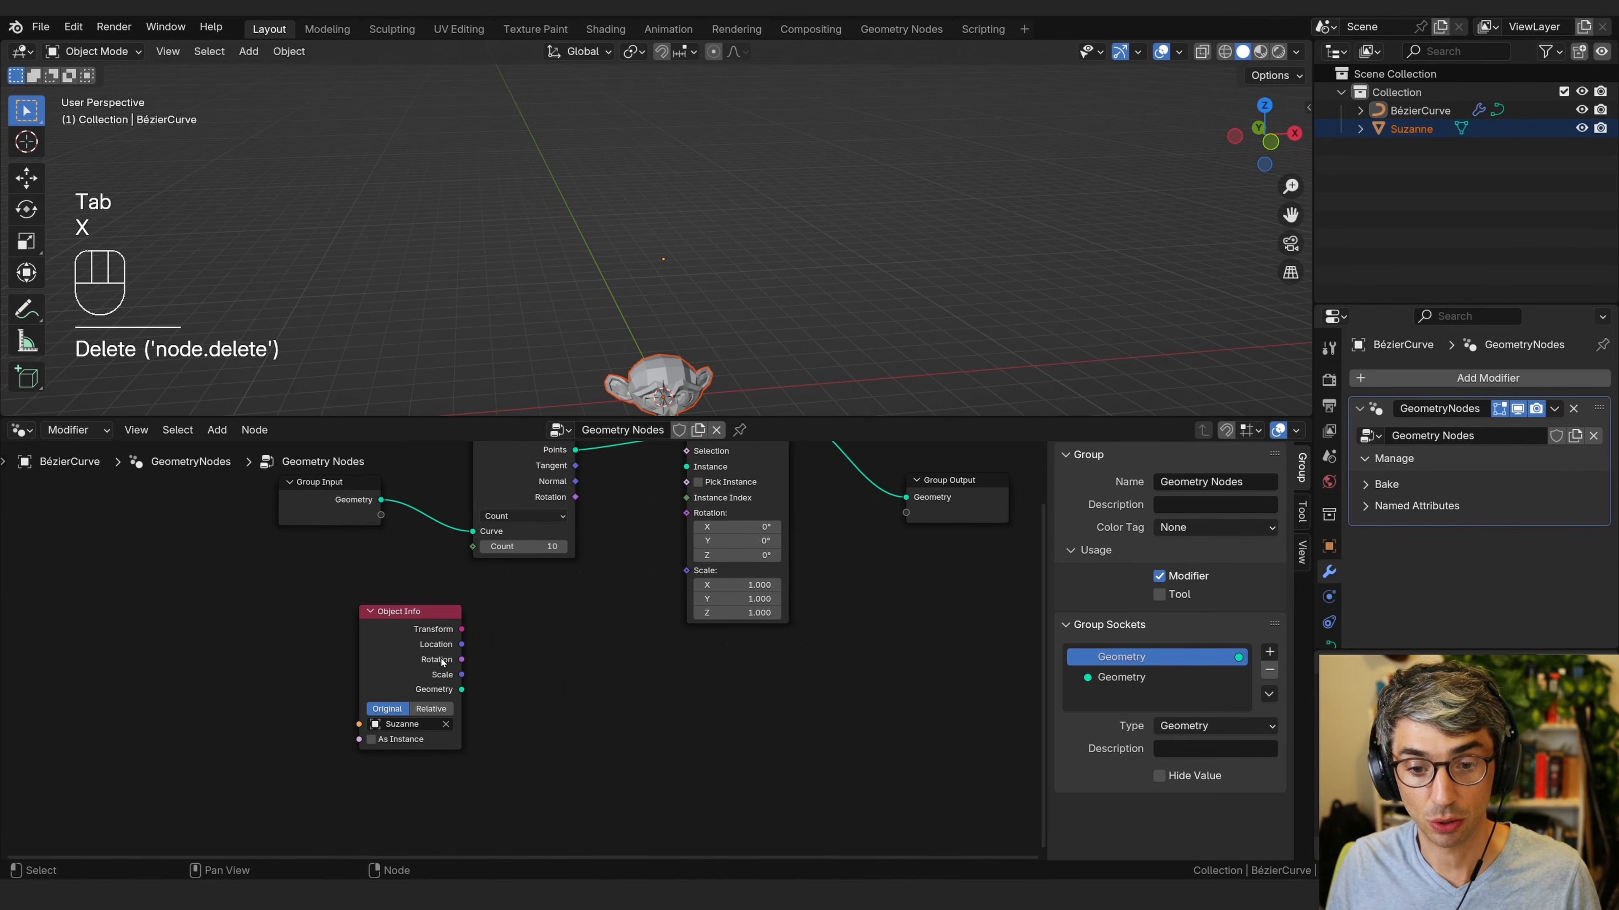
Connect the Object Info Geometry output to the Instance input of Instance on Points.
{"action": "left_click", "coordinate": [495, 672]}
{"action": "left_click_drag", "start_coordinate": [462, 689], "coordinate": [682, 531]}
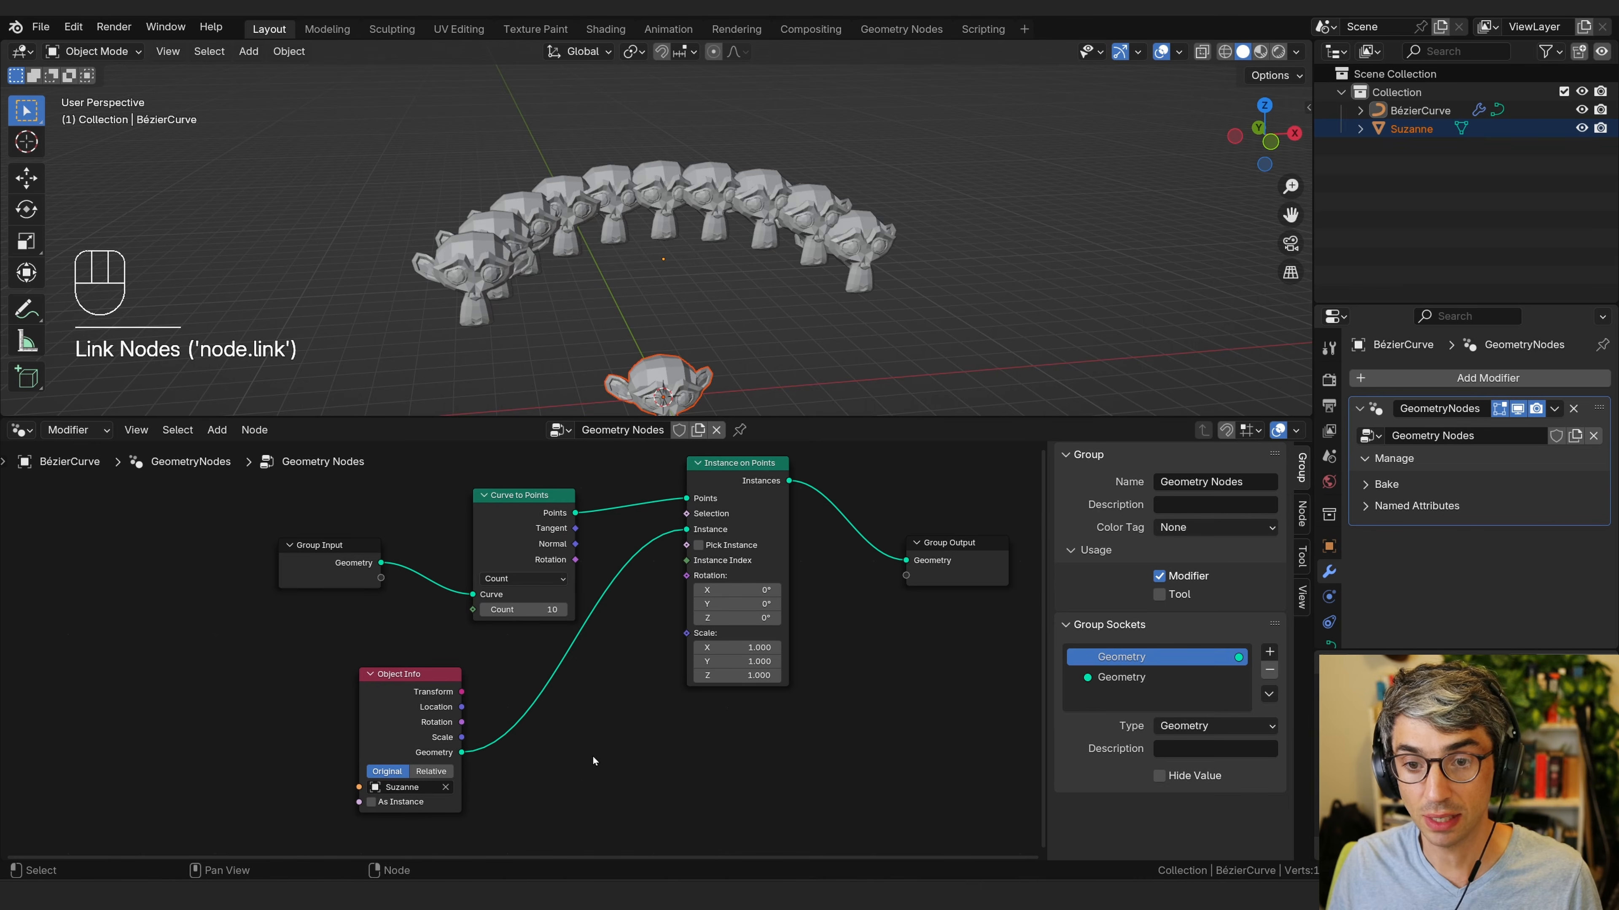
Select the curve, enter Edit Mode, and rotate and move its end point to extend the curve further.
{"action": "left_click", "coordinate": [862, 281]}
{"action": "mouse_move", "coordinate": [899, 290]}
{"action": "middle_mouse_down", "text": "shift"}
{"action": "mouse_move", "coordinate": [879, 304]}
{"action": "mouse_move", "coordinate": [910, 263]}
{"action": "middle_mouse_up", "text": "shift"}
{"action": "key", "text": "Tab"}
{"action": "left_click_drag", "start_coordinate": [913, 243], "coordinate": [783, 343]}
{"action": "key", "text": "r"}
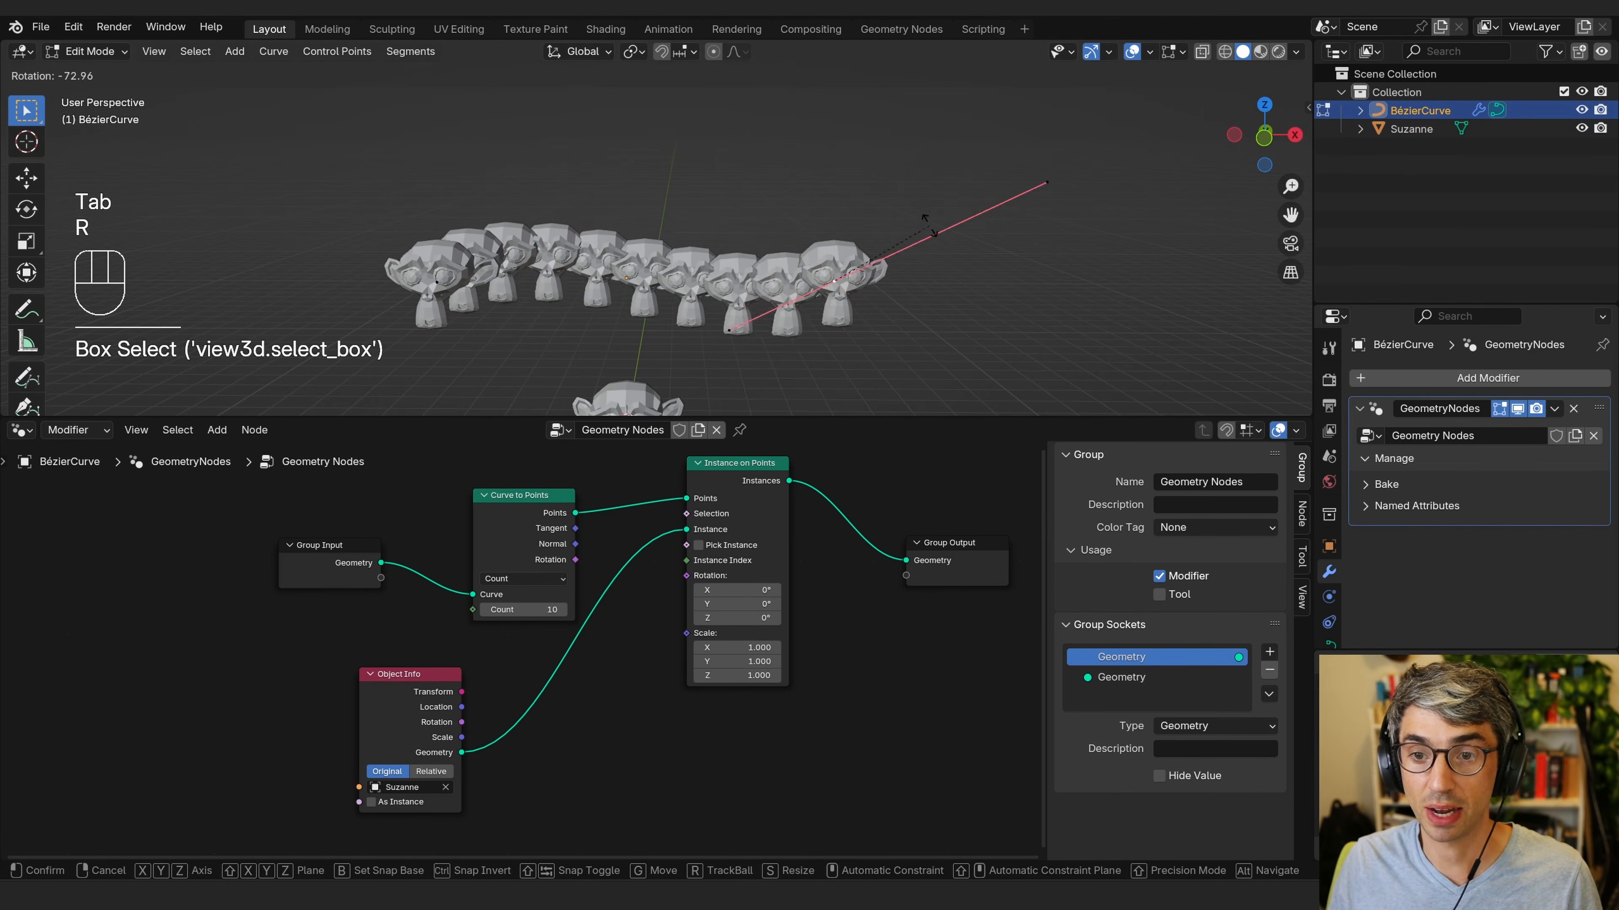
{"action": "left_click", "coordinate": [828, 287]}
{"action": "key", "text": "g"}
{"action": "left_click", "coordinate": [954, 314]}
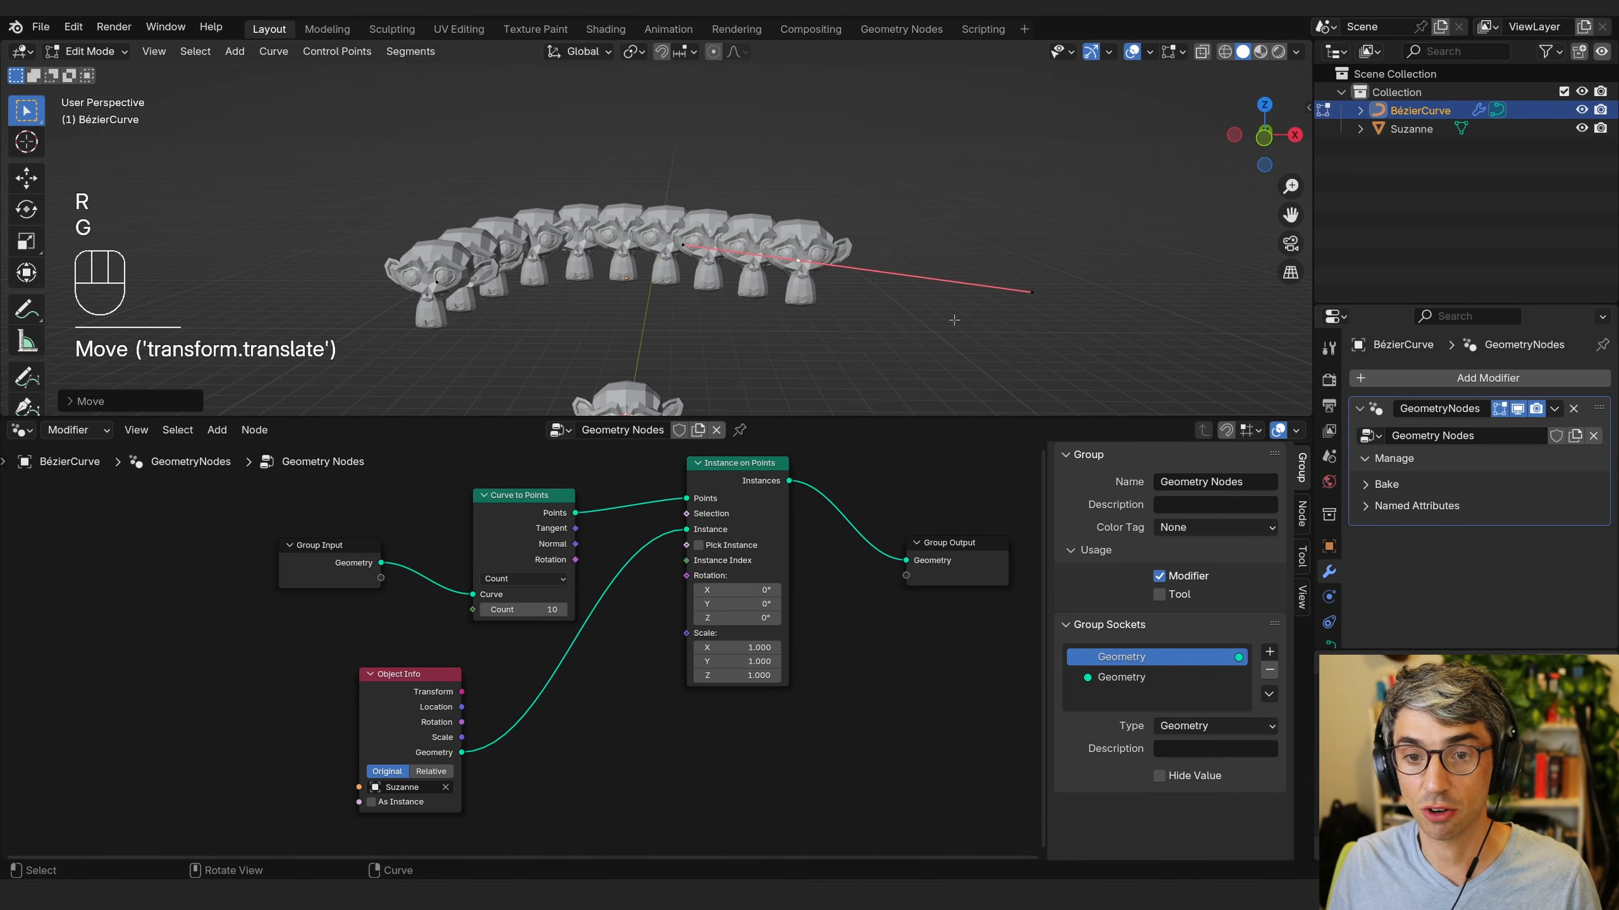
{"action": "key", "text": "r"}
{"action": "left_click", "coordinate": [914, 253]}
{"action": "key", "text": "g"}
{"action": "left_click", "coordinate": [1103, 264]}
{"action": "key", "text": "r"}
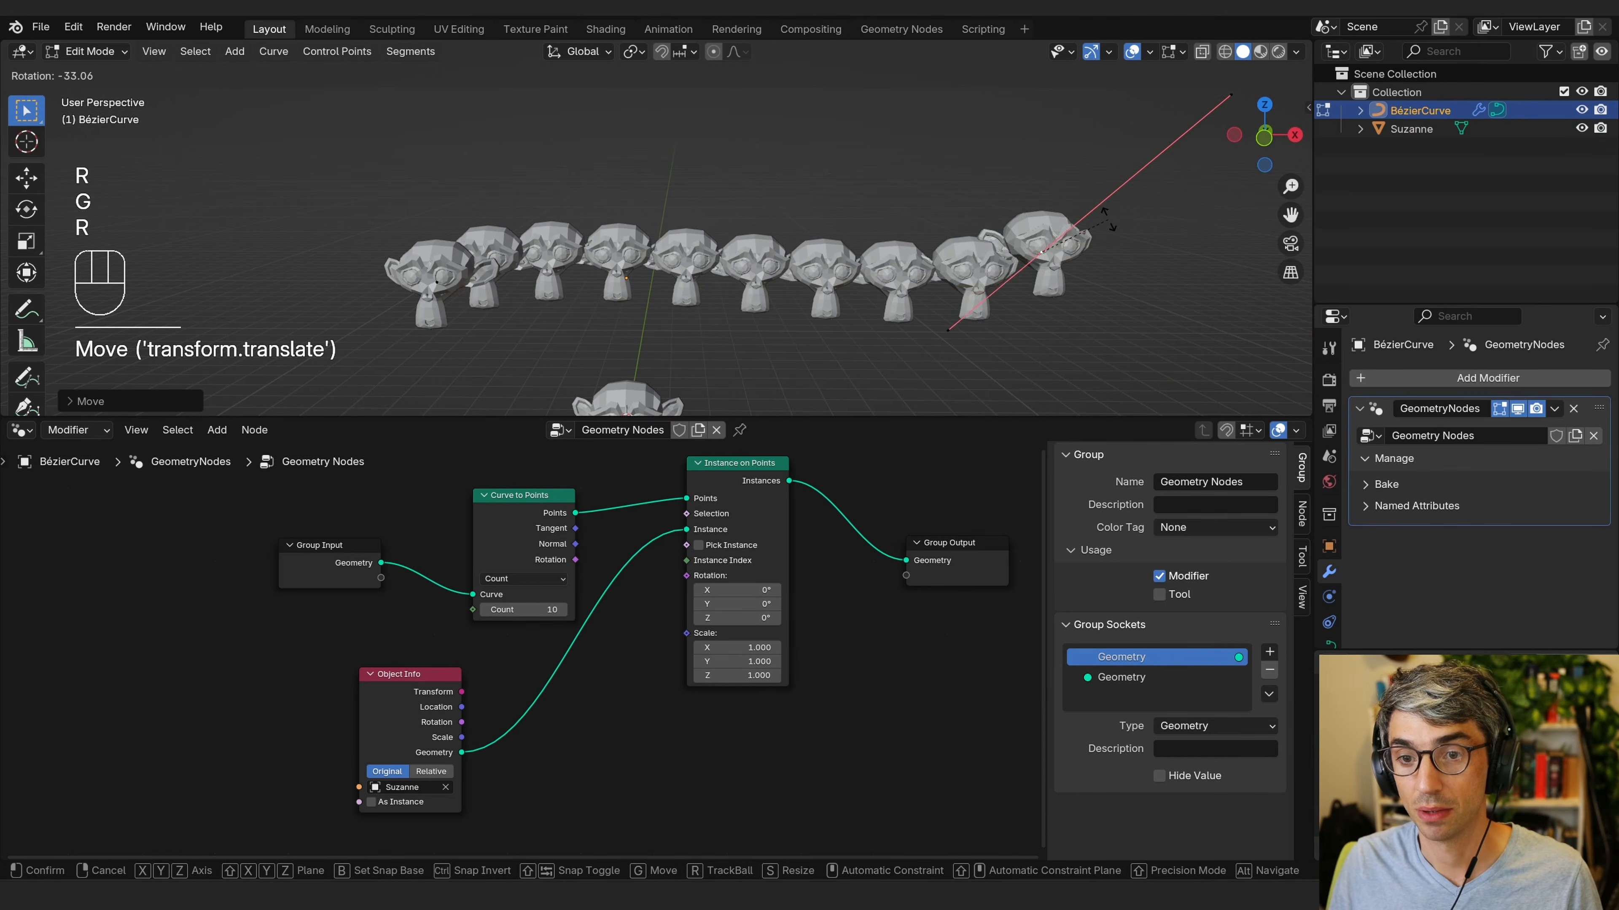
{"action": "left_click", "coordinate": [1109, 231]}
Increase the Curve to Points count to 14.
{"action": "left_click", "coordinate": [562, 613]}
{"action": "left_click", "coordinate": [562, 613]}
{"action": "left_click", "coordinate": [562, 613]}
{"action": "left_click", "coordinate": [563, 614]}
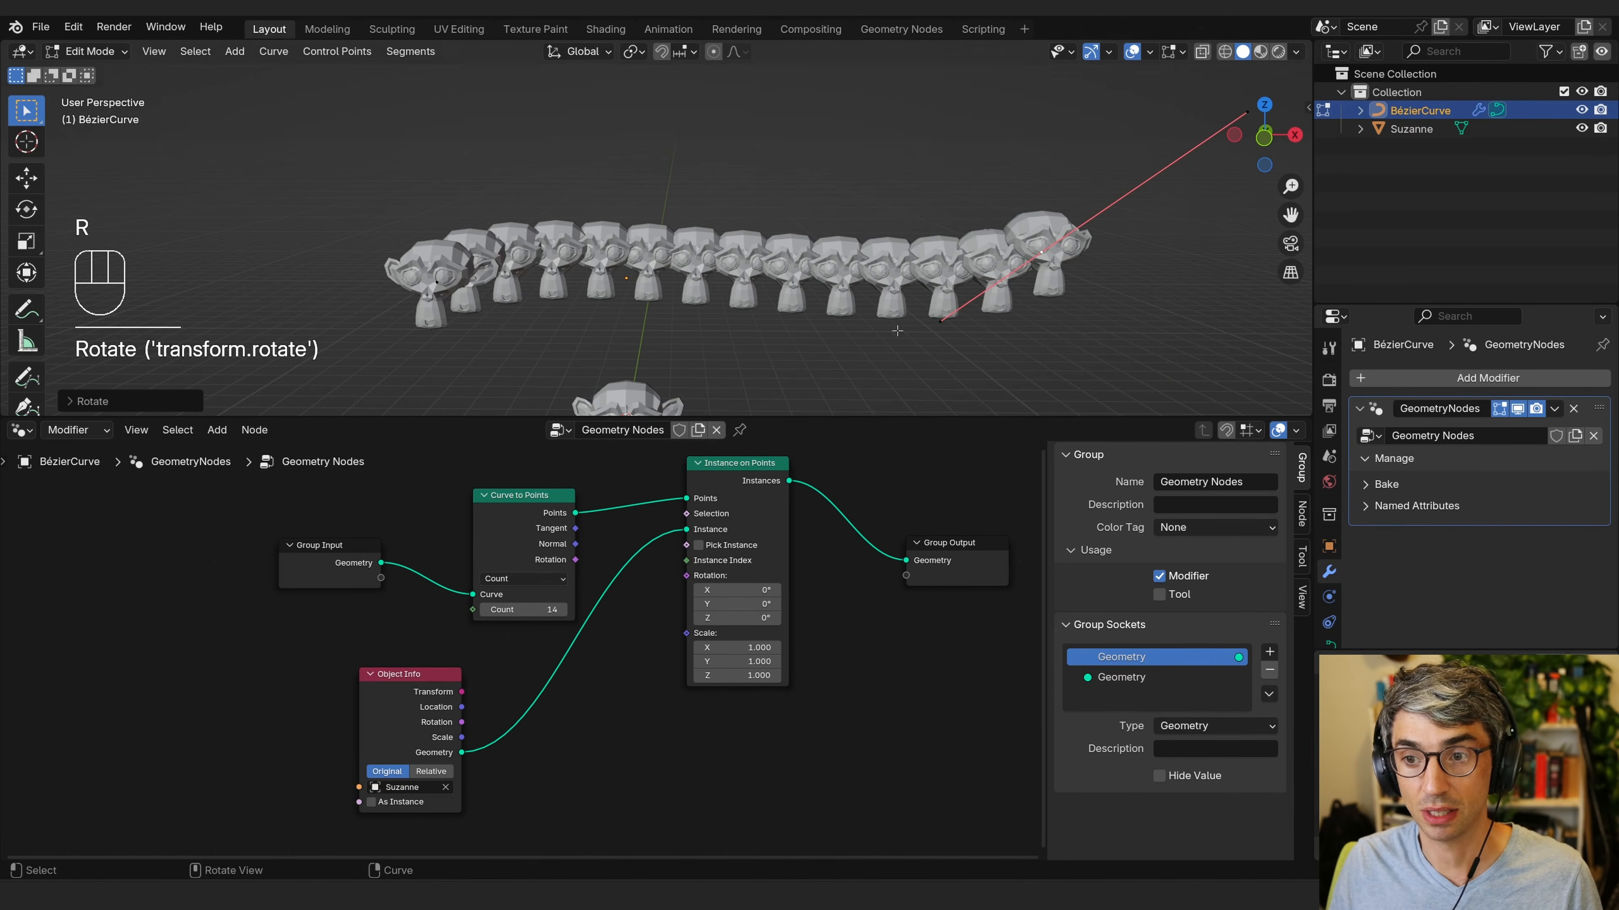
Set the Curve to Points count to 12 and return to Object Mode.
{"action": "left_click", "coordinate": [485, 611]}
{"action": "left_click", "coordinate": [485, 610]}
{"action": "middle_click_drag", "start_coordinate": [885, 290], "coordinate": [880, 324], "text": "shift"}
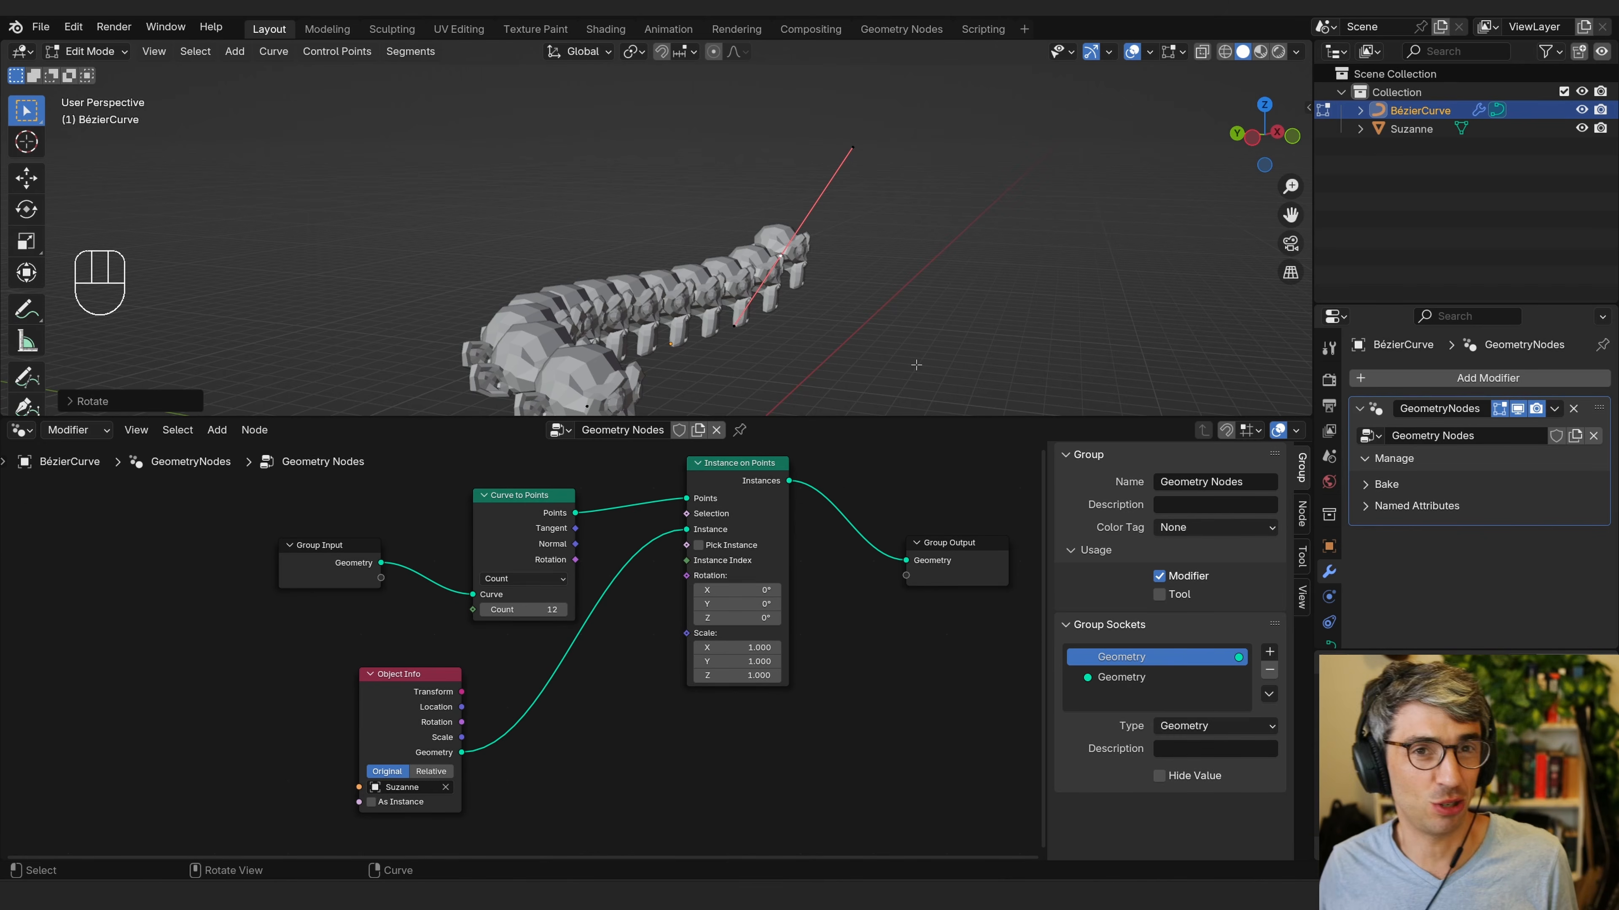
{"action": "middle_click_drag", "start_coordinate": [882, 653], "coordinate": [686, 695]}
{"action": "mouse_move", "coordinate": [853, 324]}
{"action": "middle_mouse_down"}
{"action": "mouse_move", "coordinate": [812, 322]}
{"action": "mouse_move", "coordinate": [829, 319]}
{"action": "middle_mouse_up"}
{"action": "key", "text": "Tab"}
Nudge the Curve to Points node slightly to tidy the node layout.
{"action": "middle_click_drag", "start_coordinate": [665, 502], "coordinate": [745, 492]}
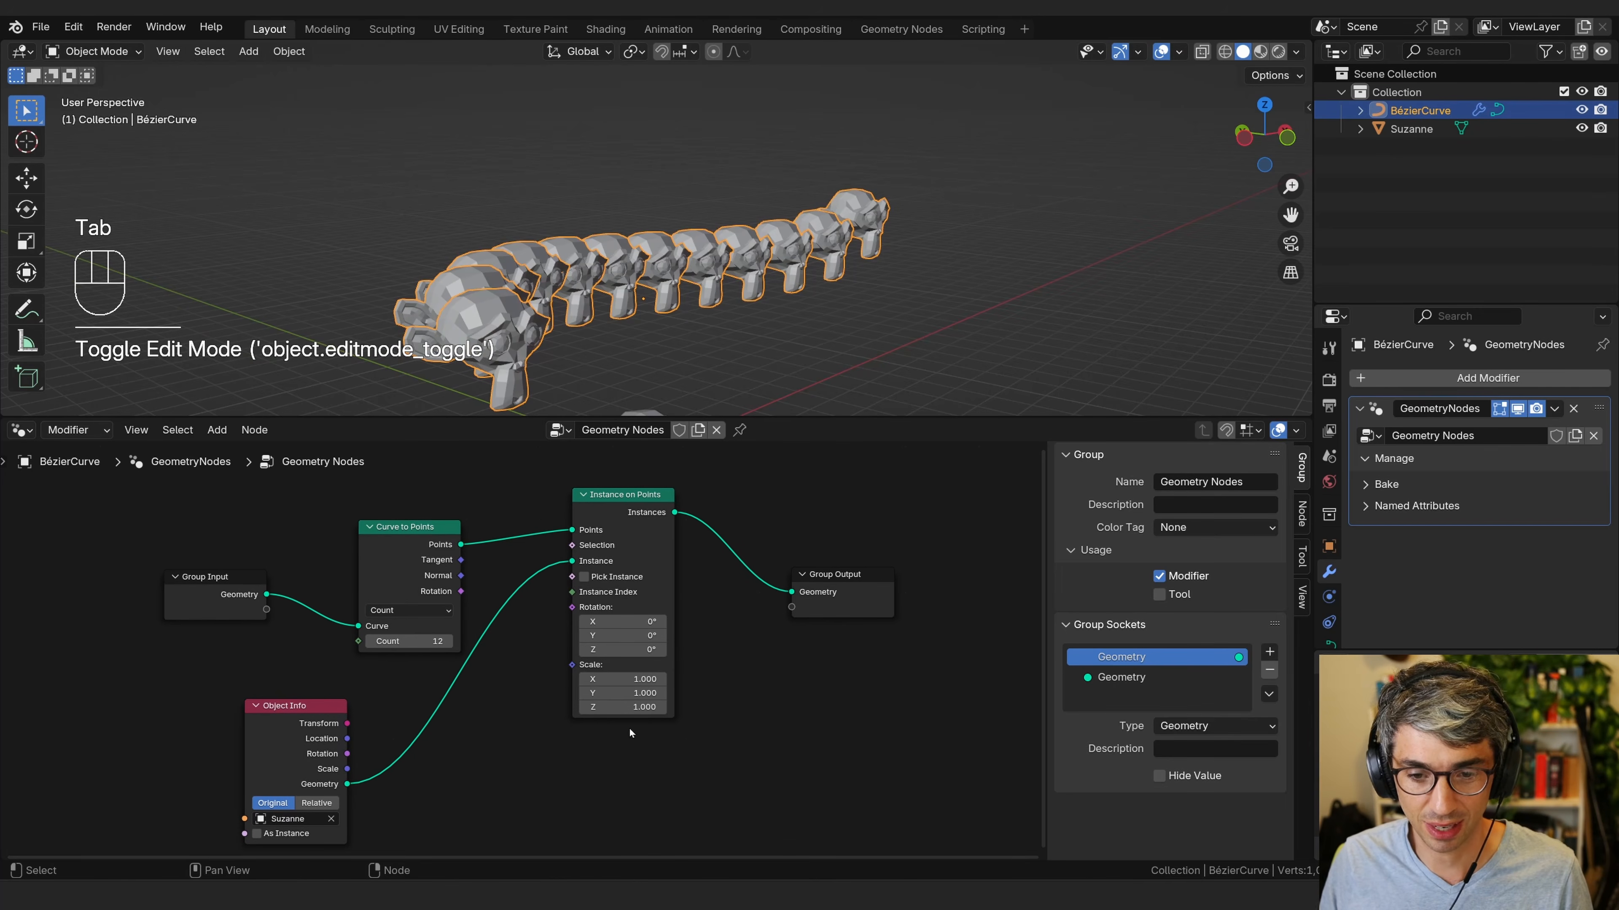
{"action": "left_click_drag", "start_coordinate": [396, 548], "coordinate": [382, 530]}
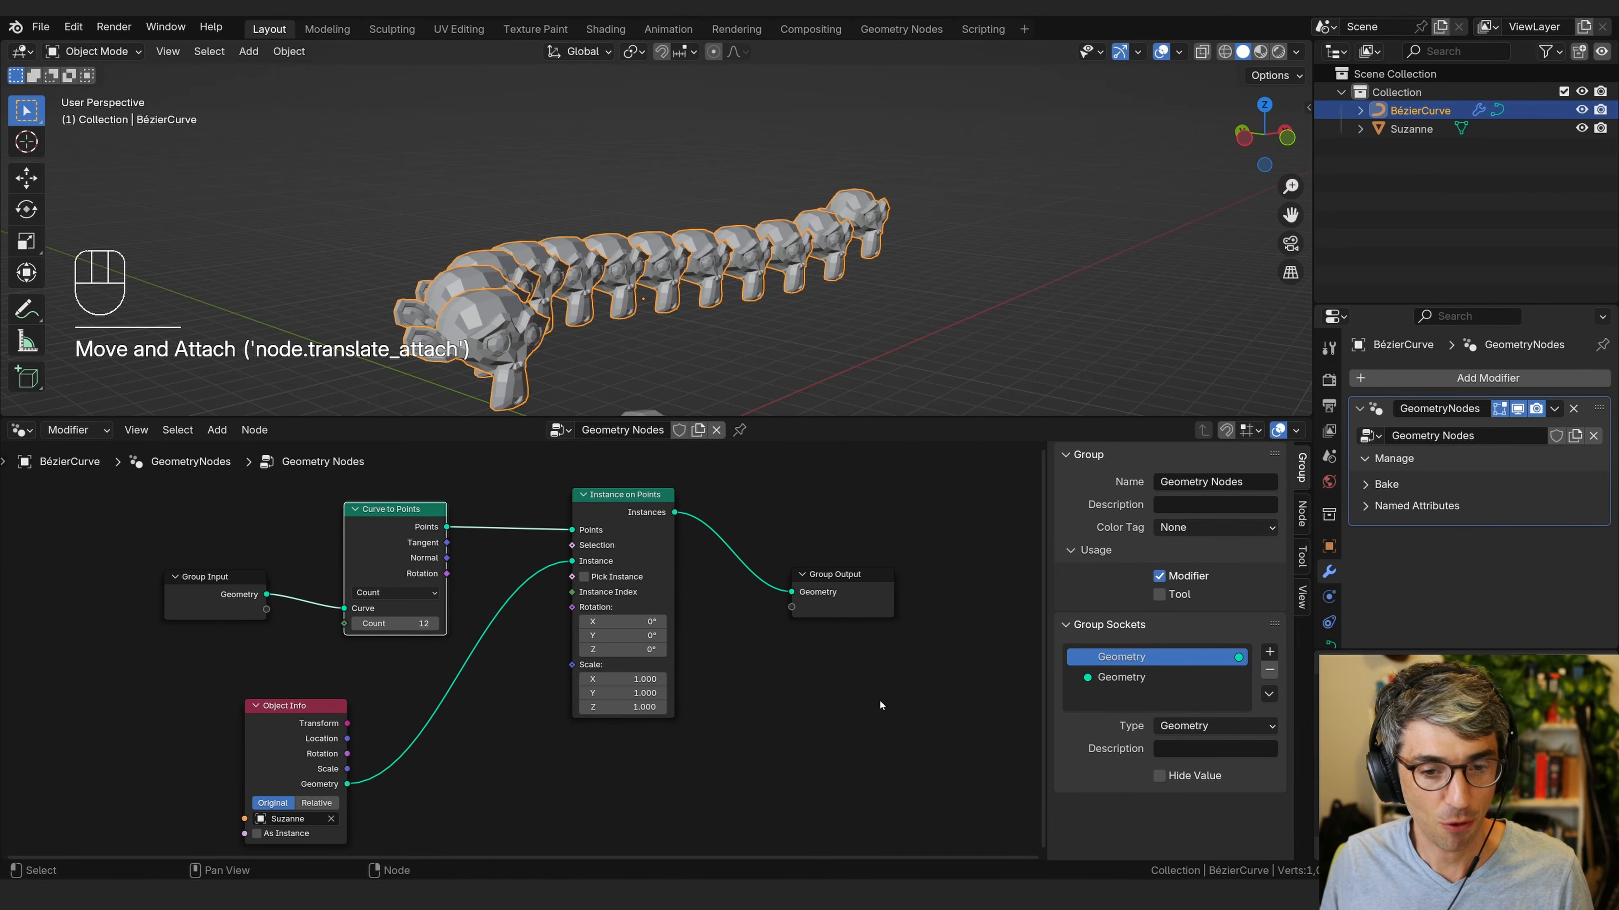
{"action": "middle_click_drag", "start_coordinate": [881, 705], "coordinate": [825, 725]}
{"action": "key", "text": "shift+a"}
{"action": "type", "text": "set"}
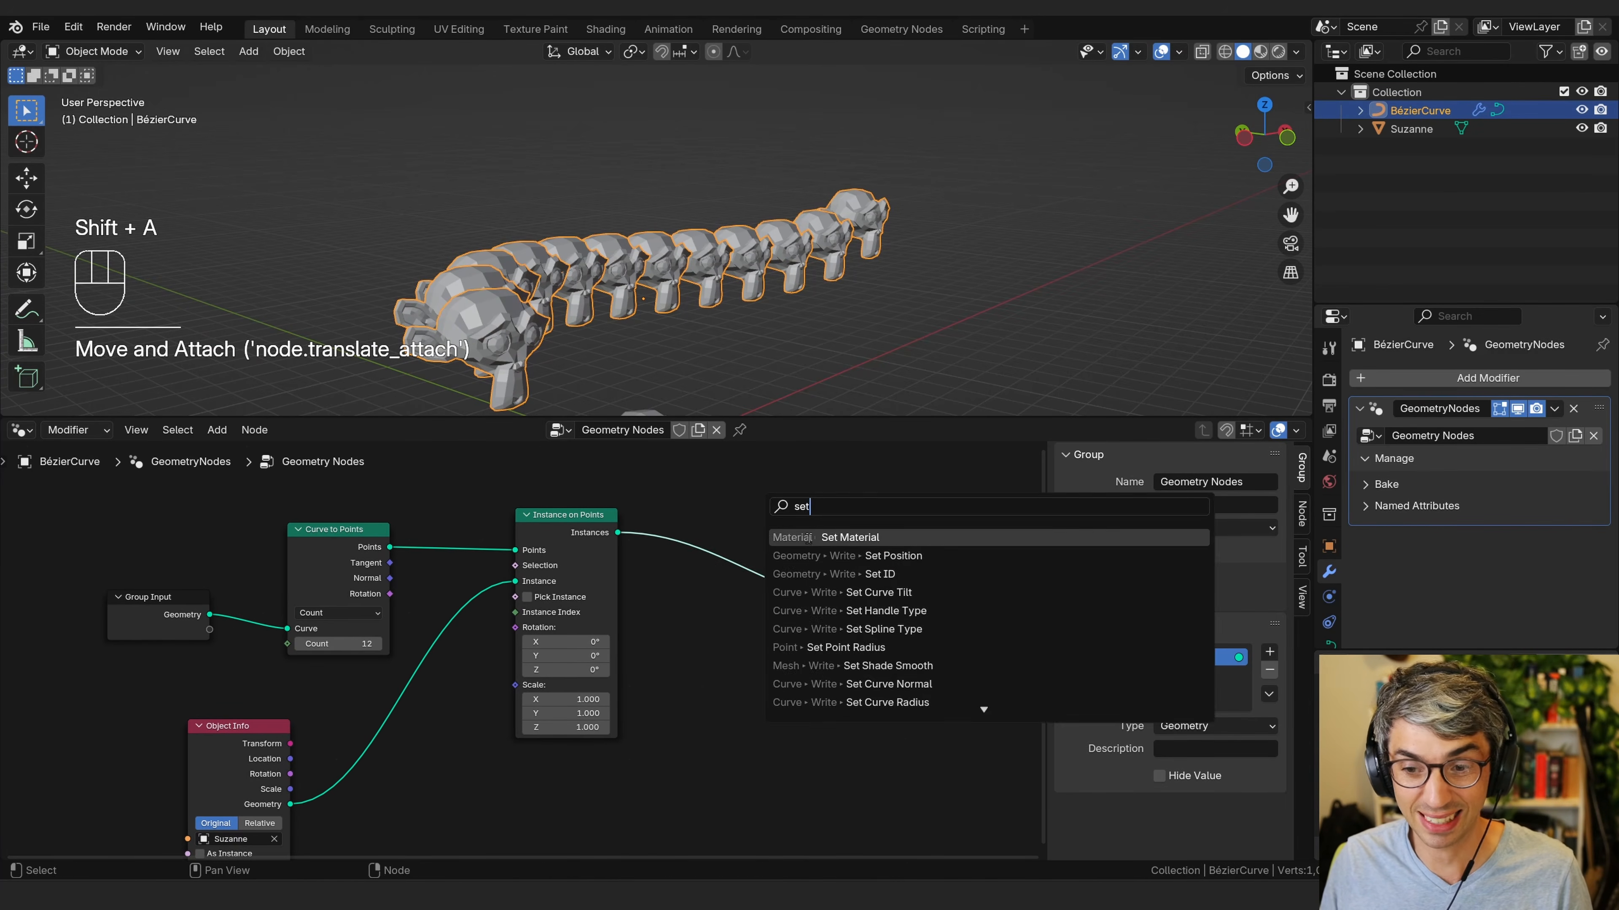
{"action": "left_click", "coordinate": [880, 555]}
{"action": "left_click", "coordinate": [752, 573]}
{"action": "left_click_drag", "start_coordinate": [765, 633], "coordinate": [739, 633]}
{"action": "left_click_drag", "start_coordinate": [701, 572], "coordinate": [768, 558]}
{"action": "left_click", "coordinate": [768, 556]}
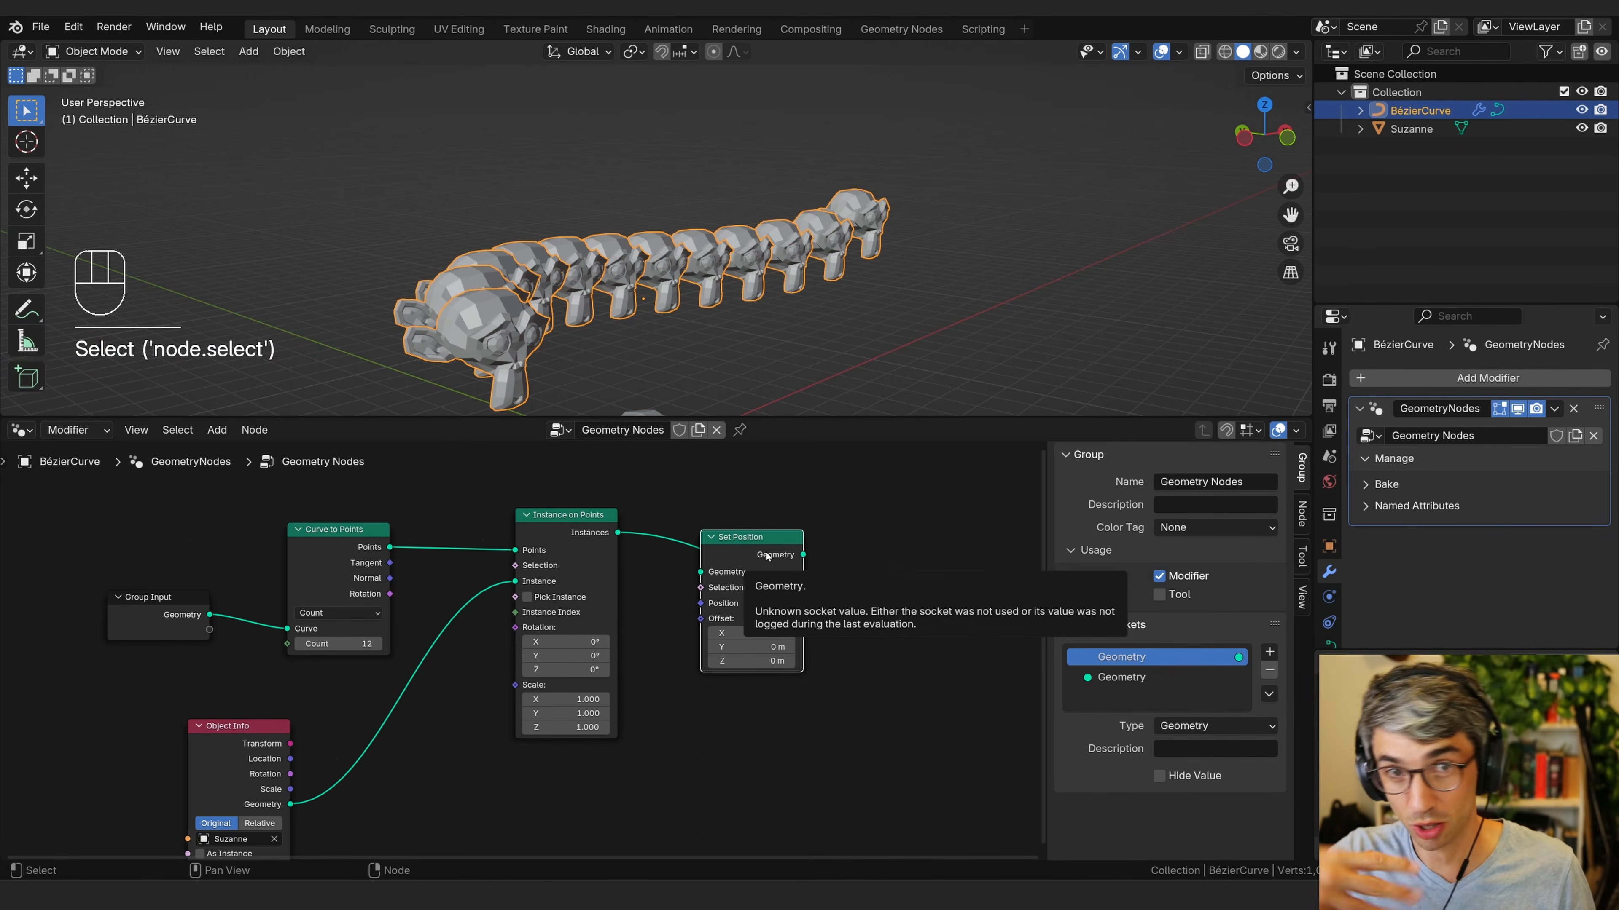
{"action": "key", "text": "x"}
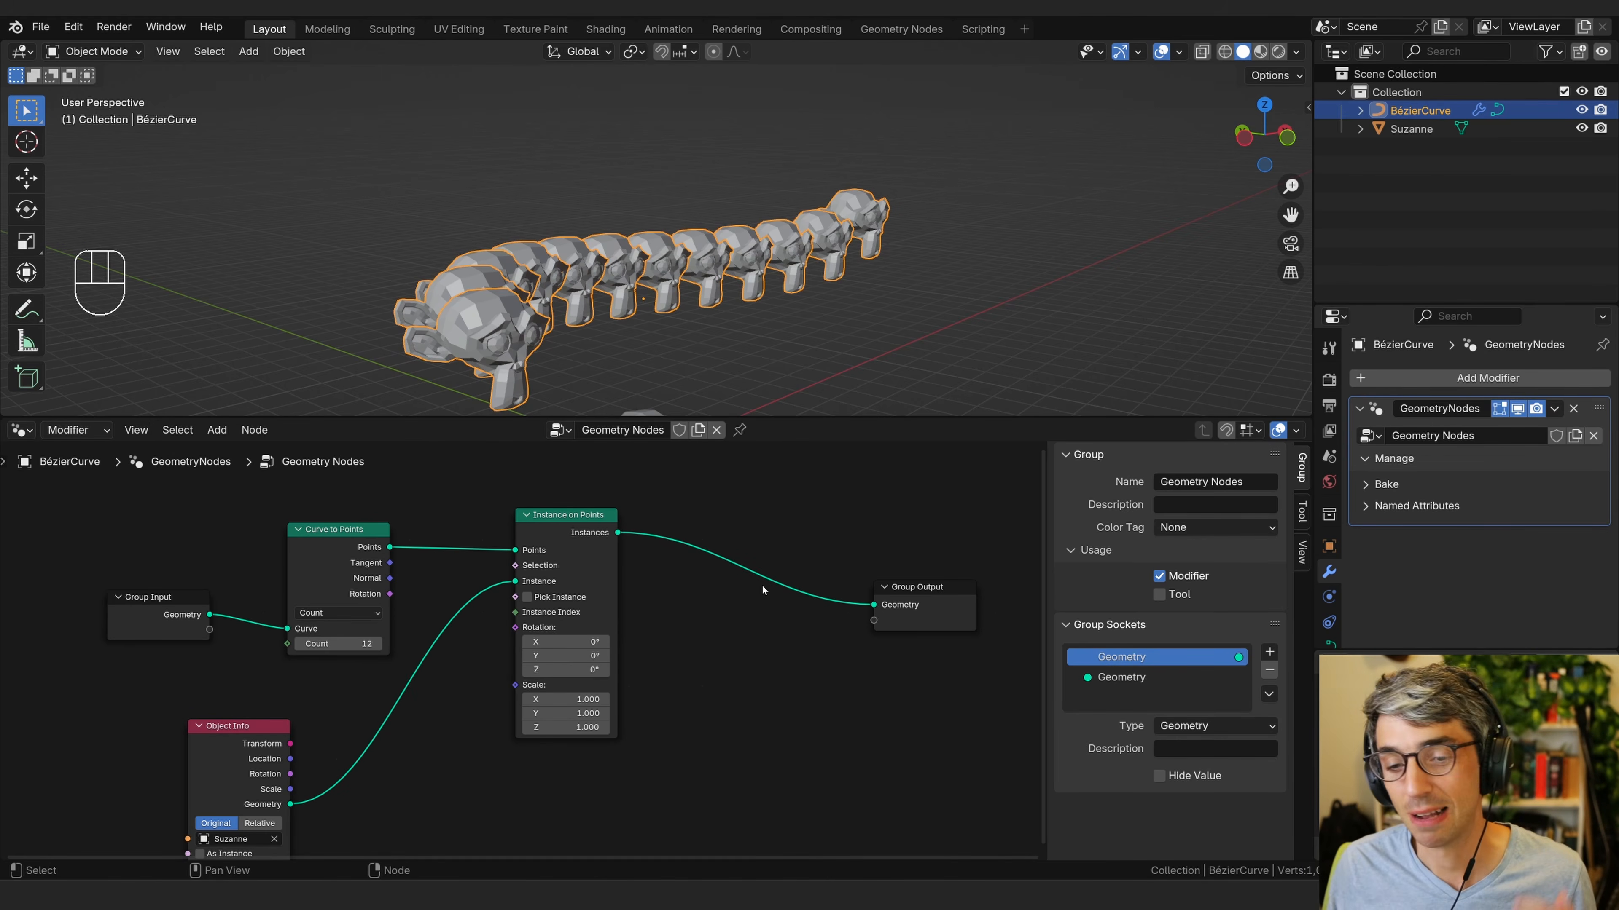
Move the Object Info node up closer to the Curve to Points node.
{"action": "middle_click_drag", "start_coordinate": [474, 754], "coordinate": [651, 686]}
{"action": "left_click_drag", "start_coordinate": [395, 678], "coordinate": [326, 667]}
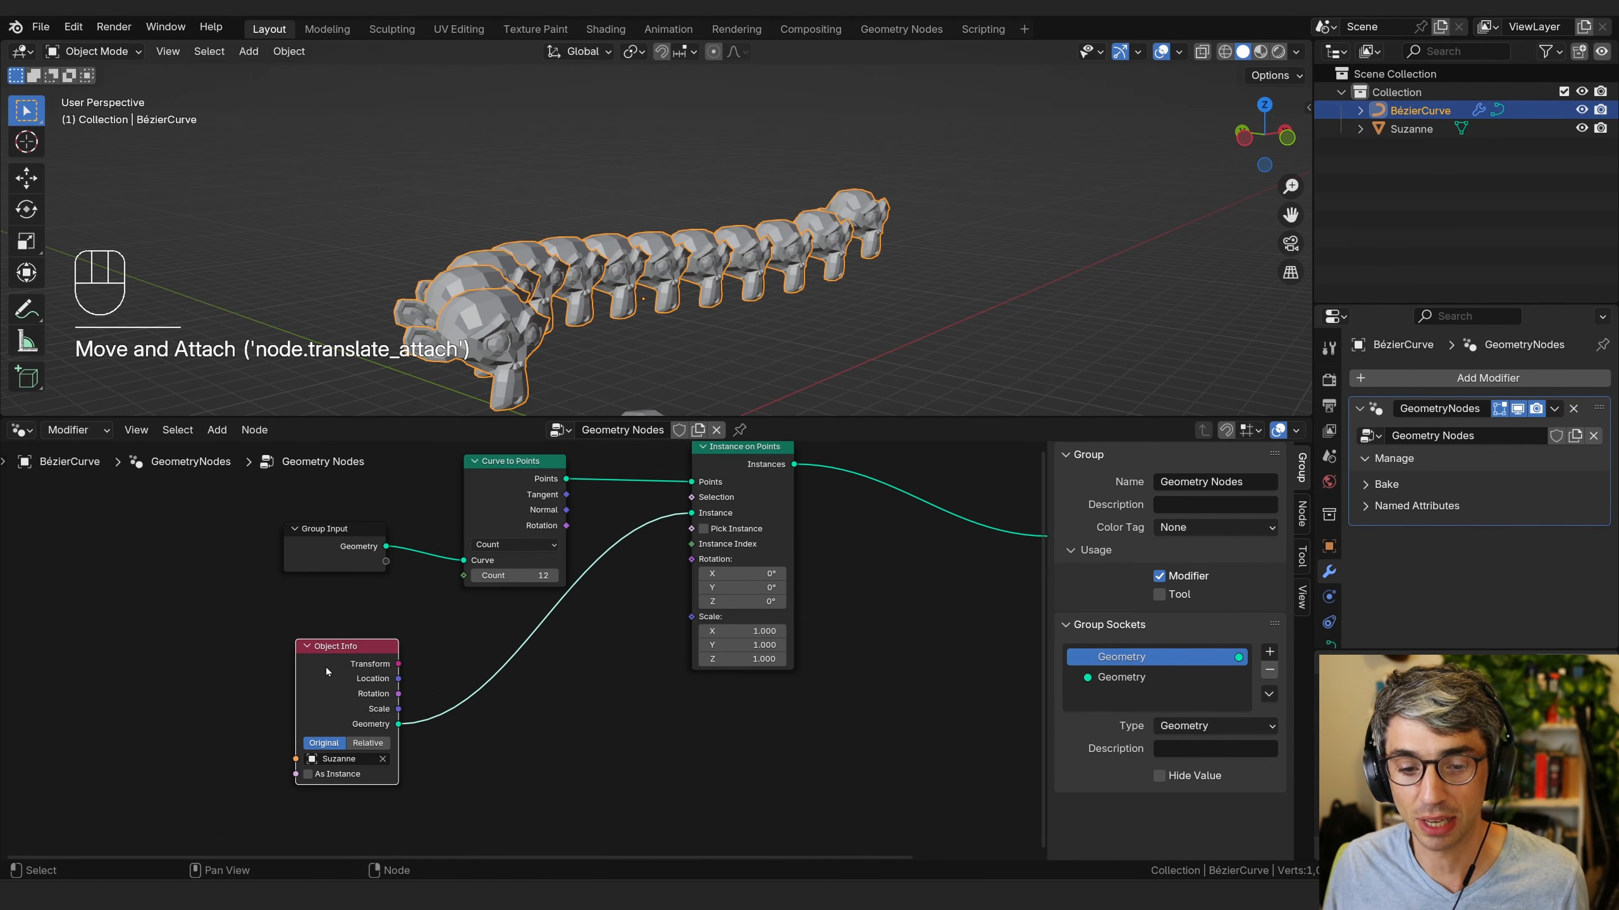
{"action": "middle_click_drag", "start_coordinate": [627, 710], "coordinate": [642, 745]}
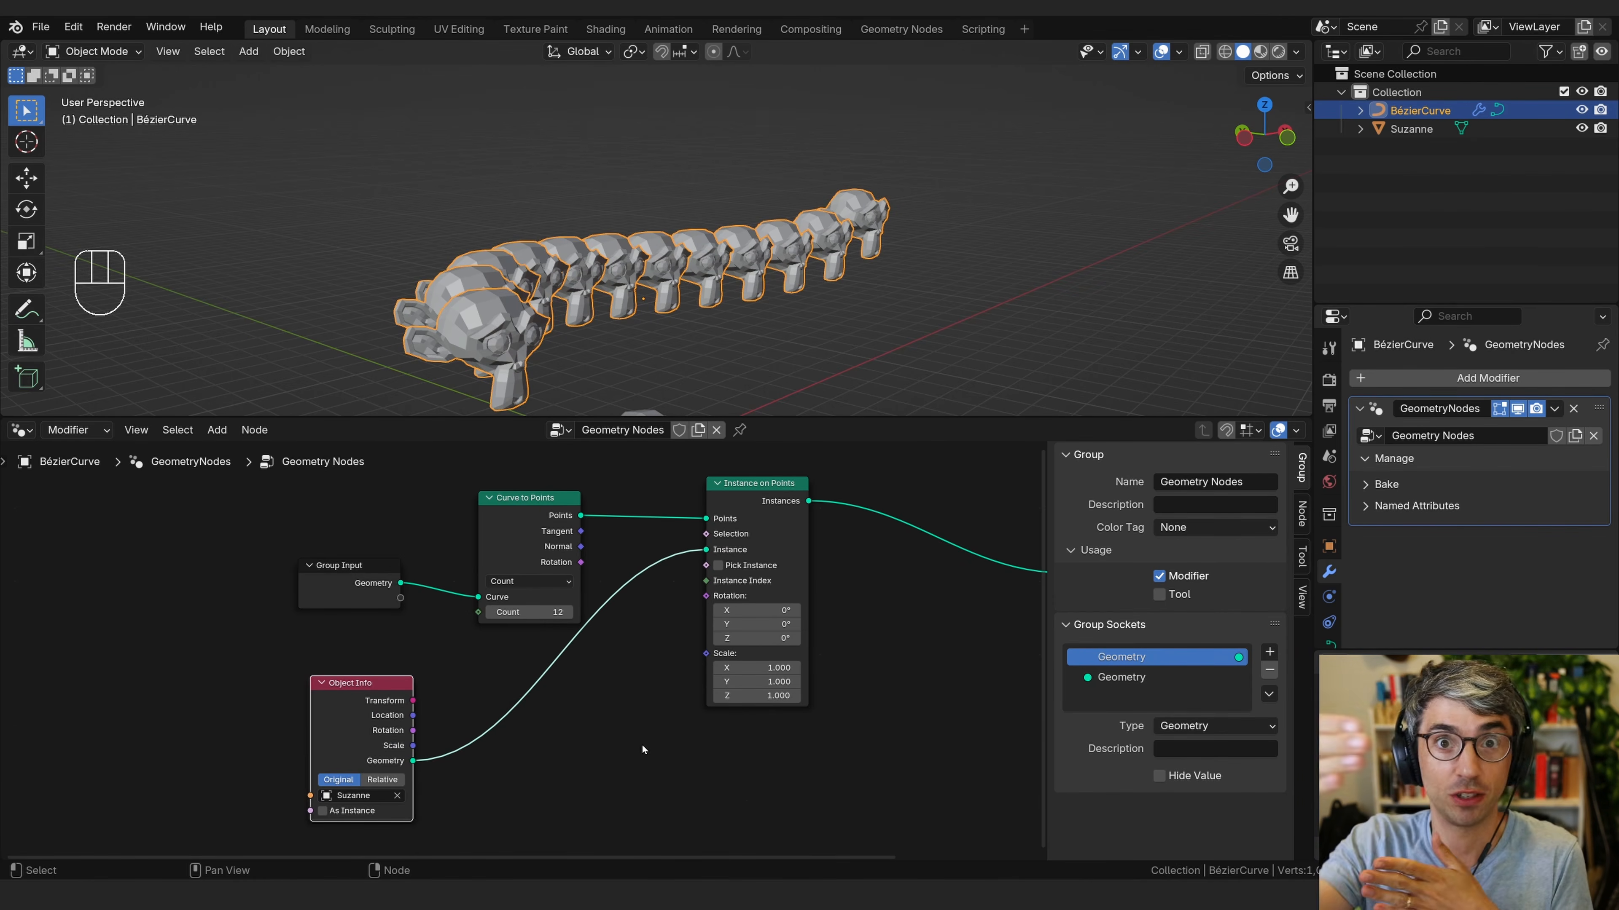
{"action": "left_click_drag", "start_coordinate": [358, 698], "coordinate": [321, 649]}
{"action": "left_click", "coordinate": [569, 709]}
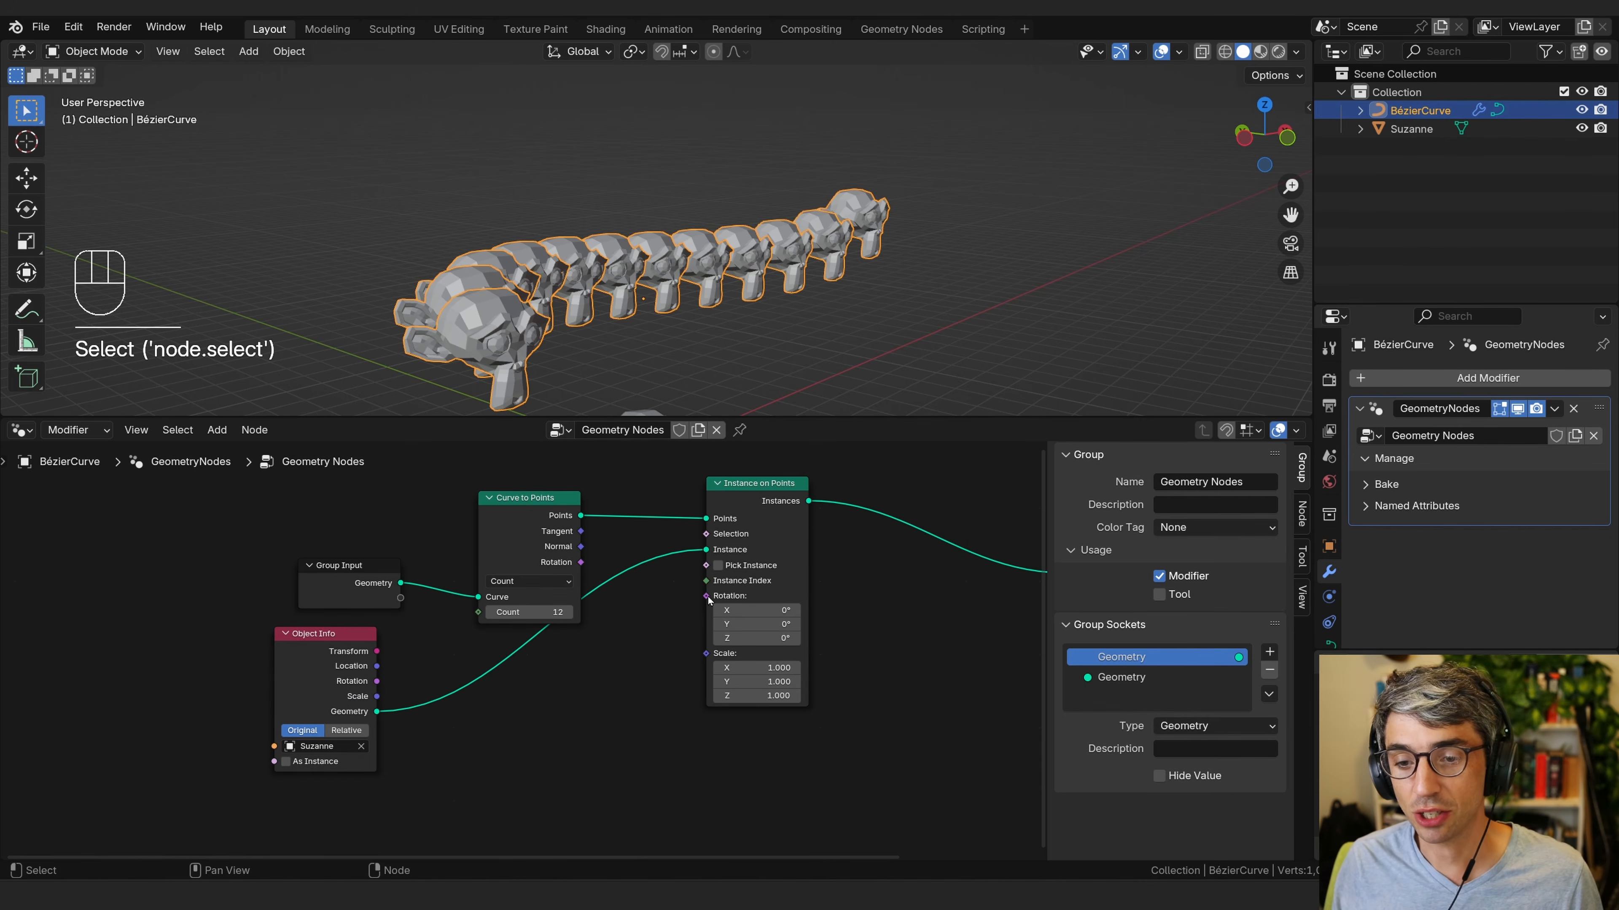
{"action": "middle_click_drag", "start_coordinate": [790, 501], "coordinate": [717, 517]}
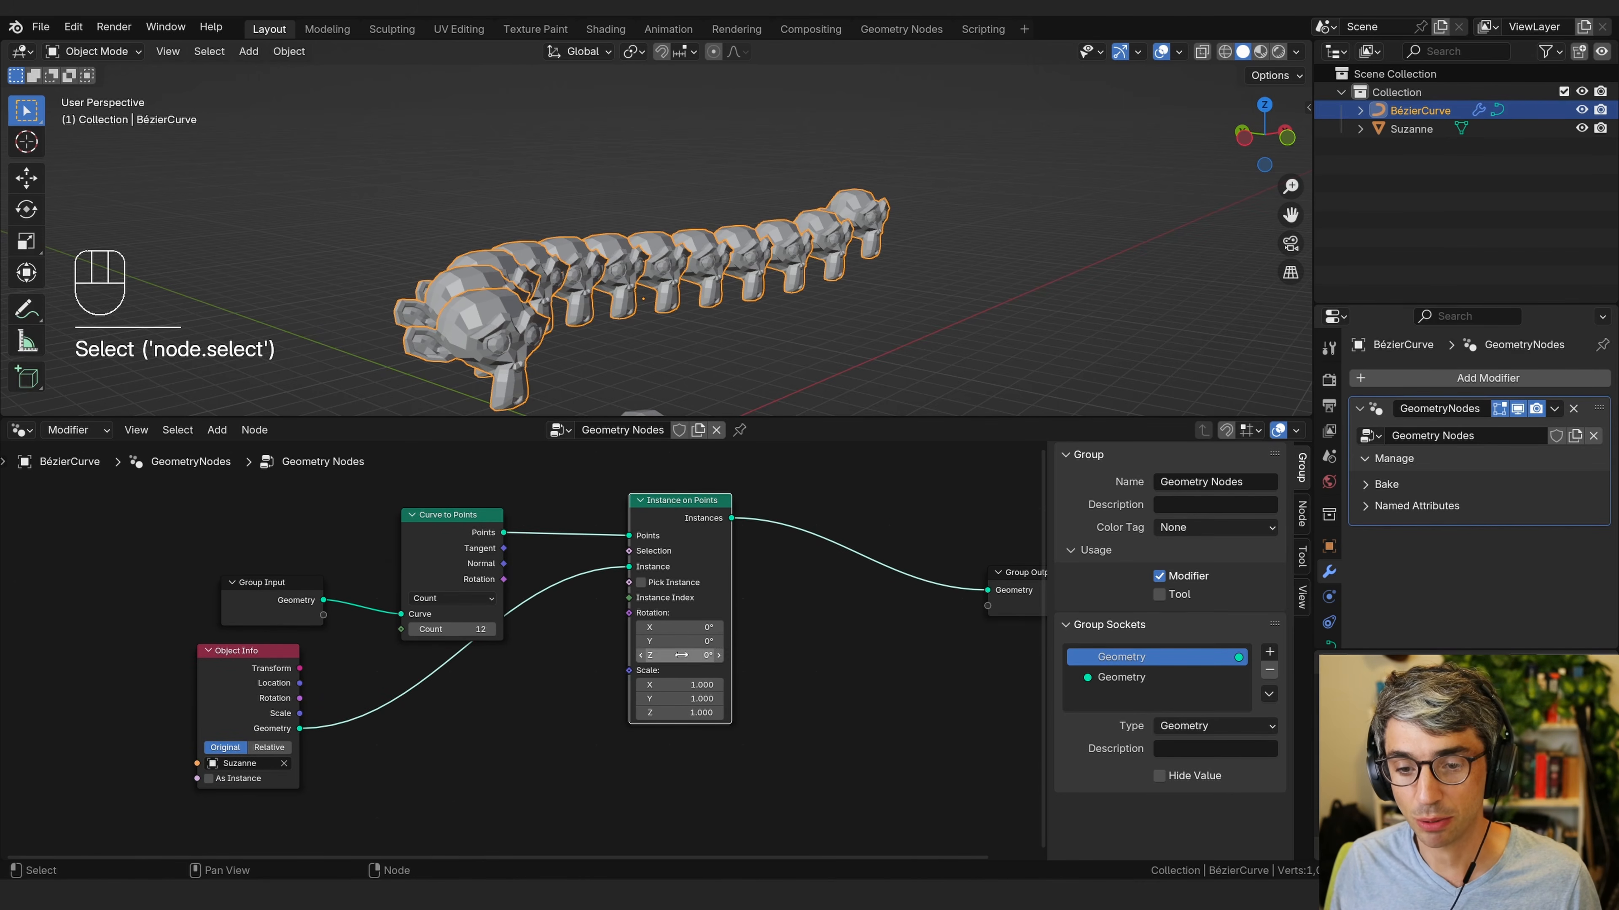
{"action": "mouse_move", "coordinate": [691, 655]}
{"action": "left_mouse_down"}
{"action": "mouse_move", "coordinate": [725, 654]}
{"action": "mouse_move", "coordinate": [680, 655]}
{"action": "left_mouse_up"}
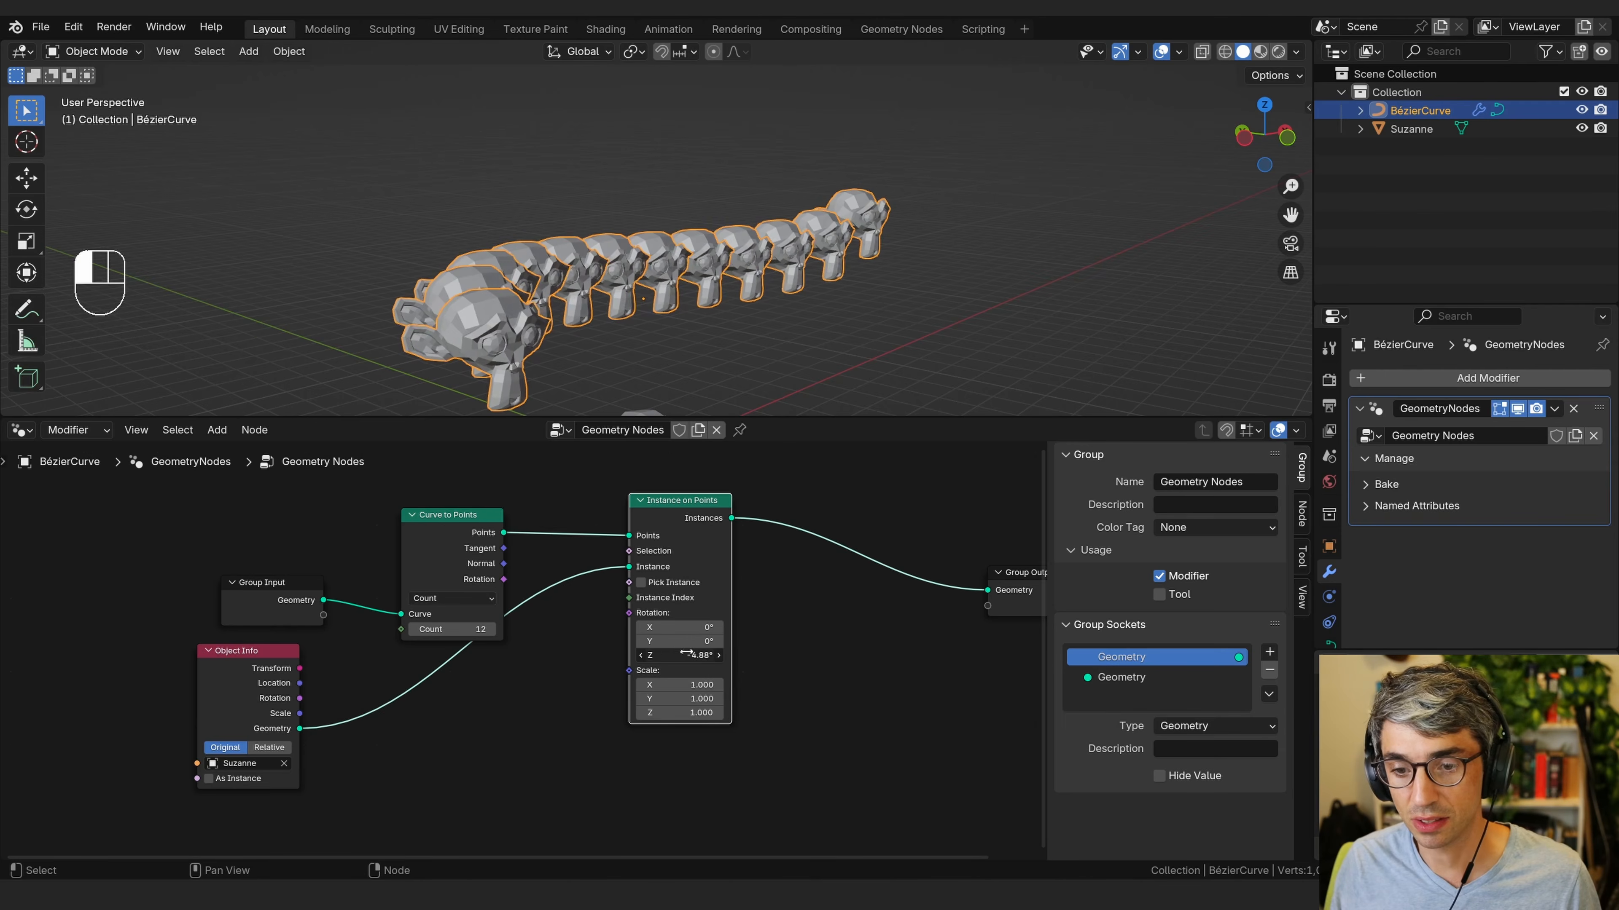
{"action": "left_click", "coordinate": [679, 655]}
{"action": "type", "text": "0"}
{"action": "key", "text": "Return"}
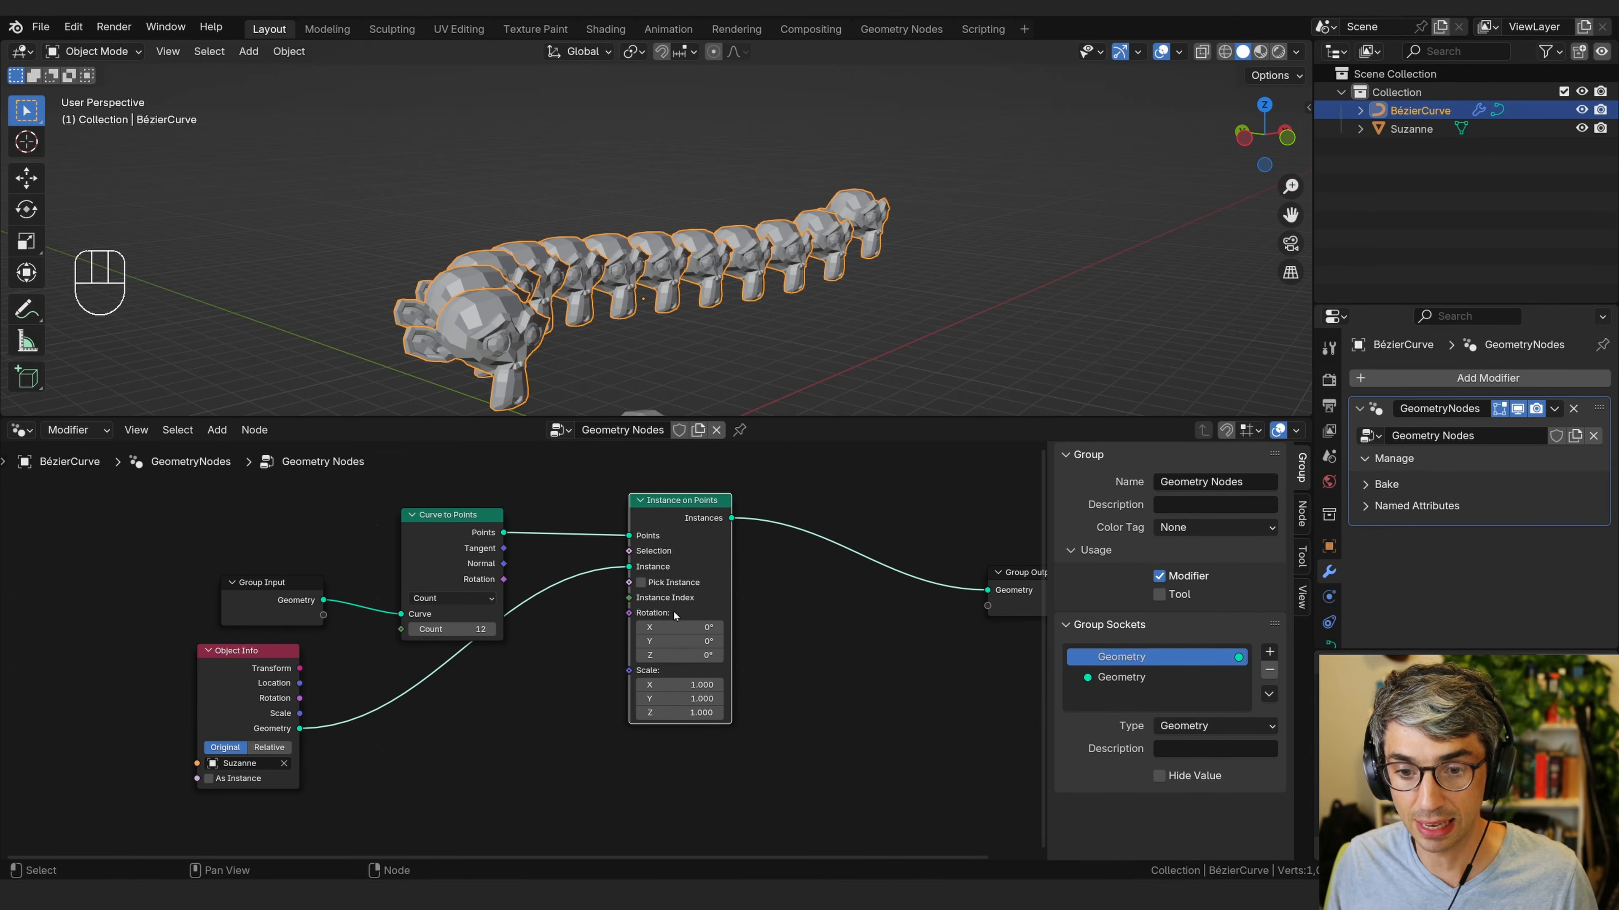
Add an Align Rotation to Vector node below the Instance on Points node.
{"action": "middle_click_drag", "start_coordinate": [637, 649], "coordinate": [734, 607]}
{"action": "key", "text": "shift+a"}
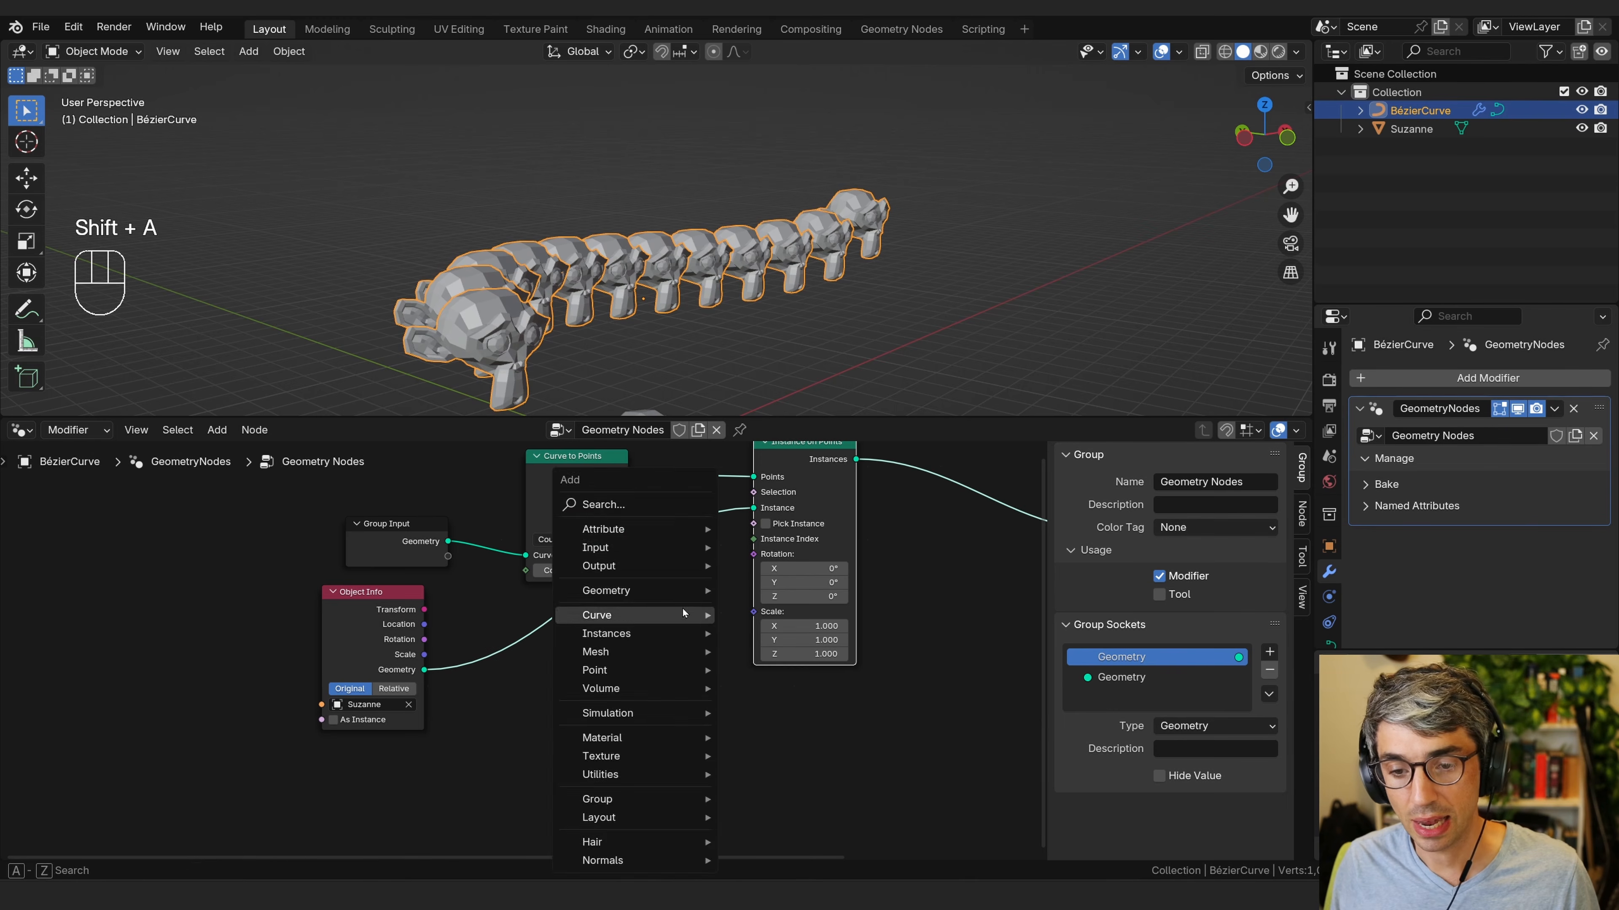
{"action": "left_click", "coordinate": [634, 500]}
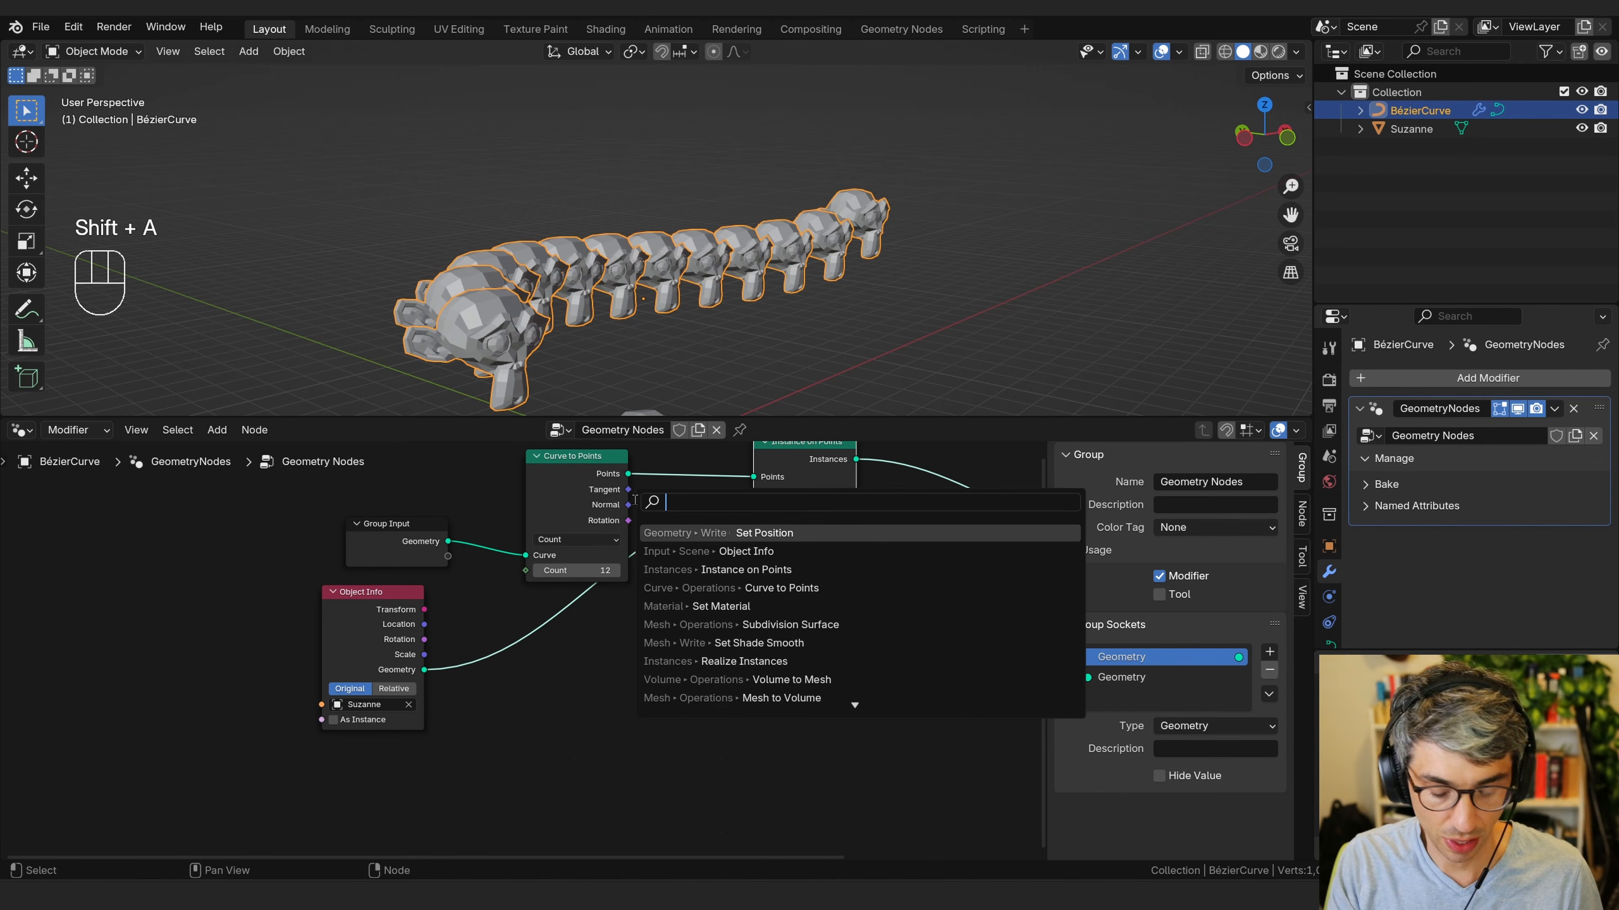
{"action": "type", "text": "align"}
{"action": "left_click", "coordinate": [885, 552]}
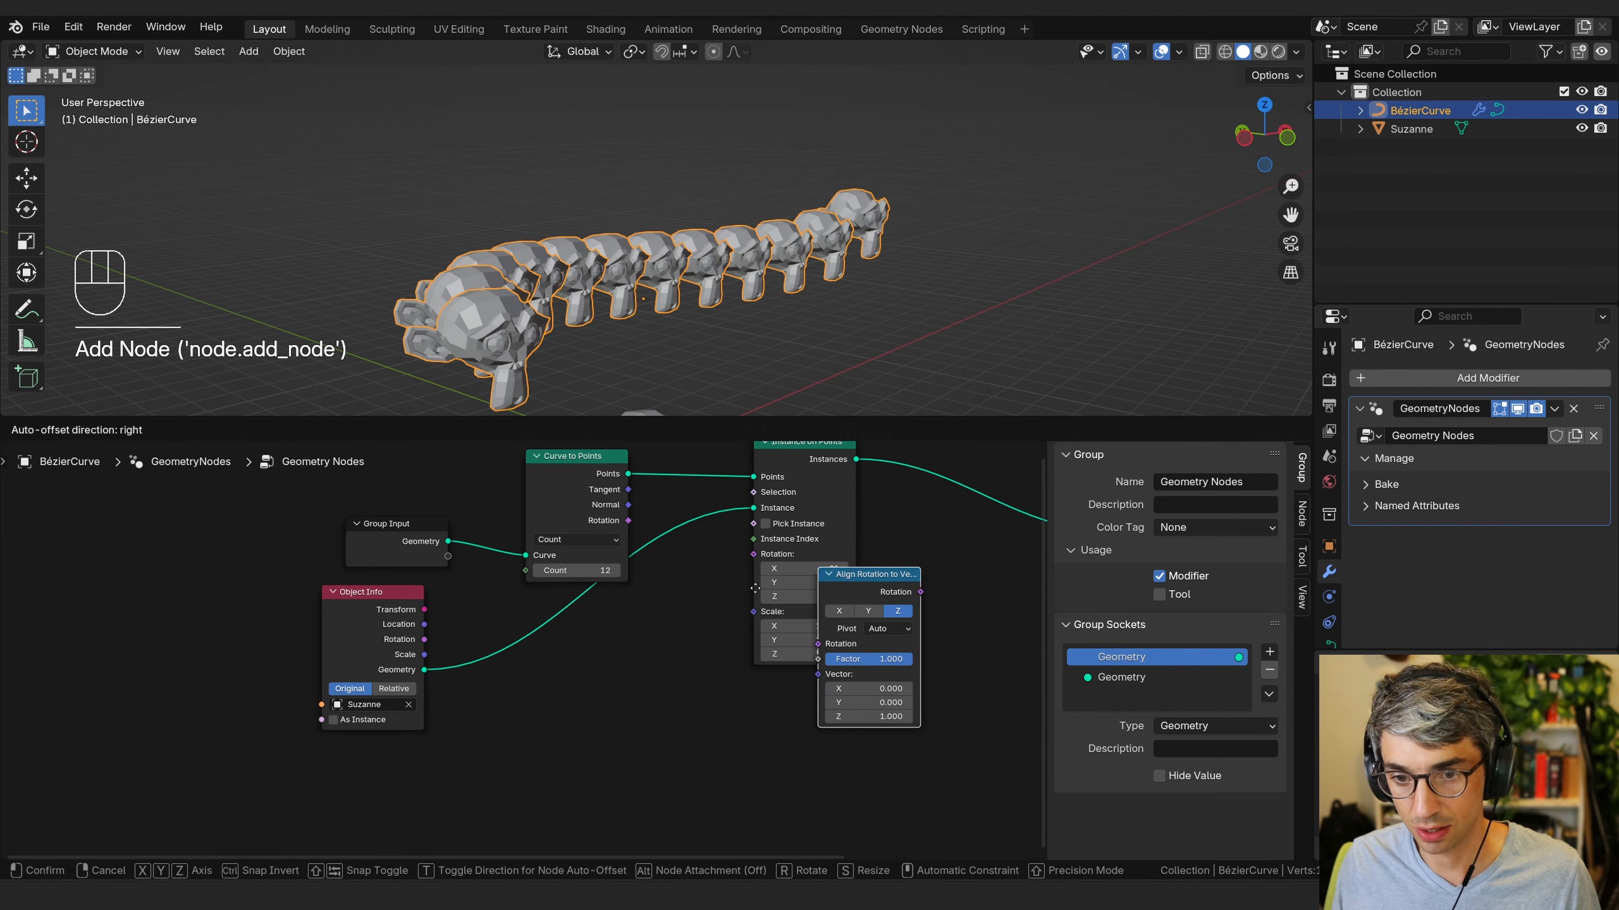
{"action": "left_click", "coordinate": [524, 591]}
Connect the Align Rotation to Vector Rotation output to the Rotation input of Instance on Points.
{"action": "middle_click_drag", "start_coordinate": [658, 588], "coordinate": [648, 635]}
{"action": "left_click_drag", "start_coordinate": [632, 632], "coordinate": [687, 536]}
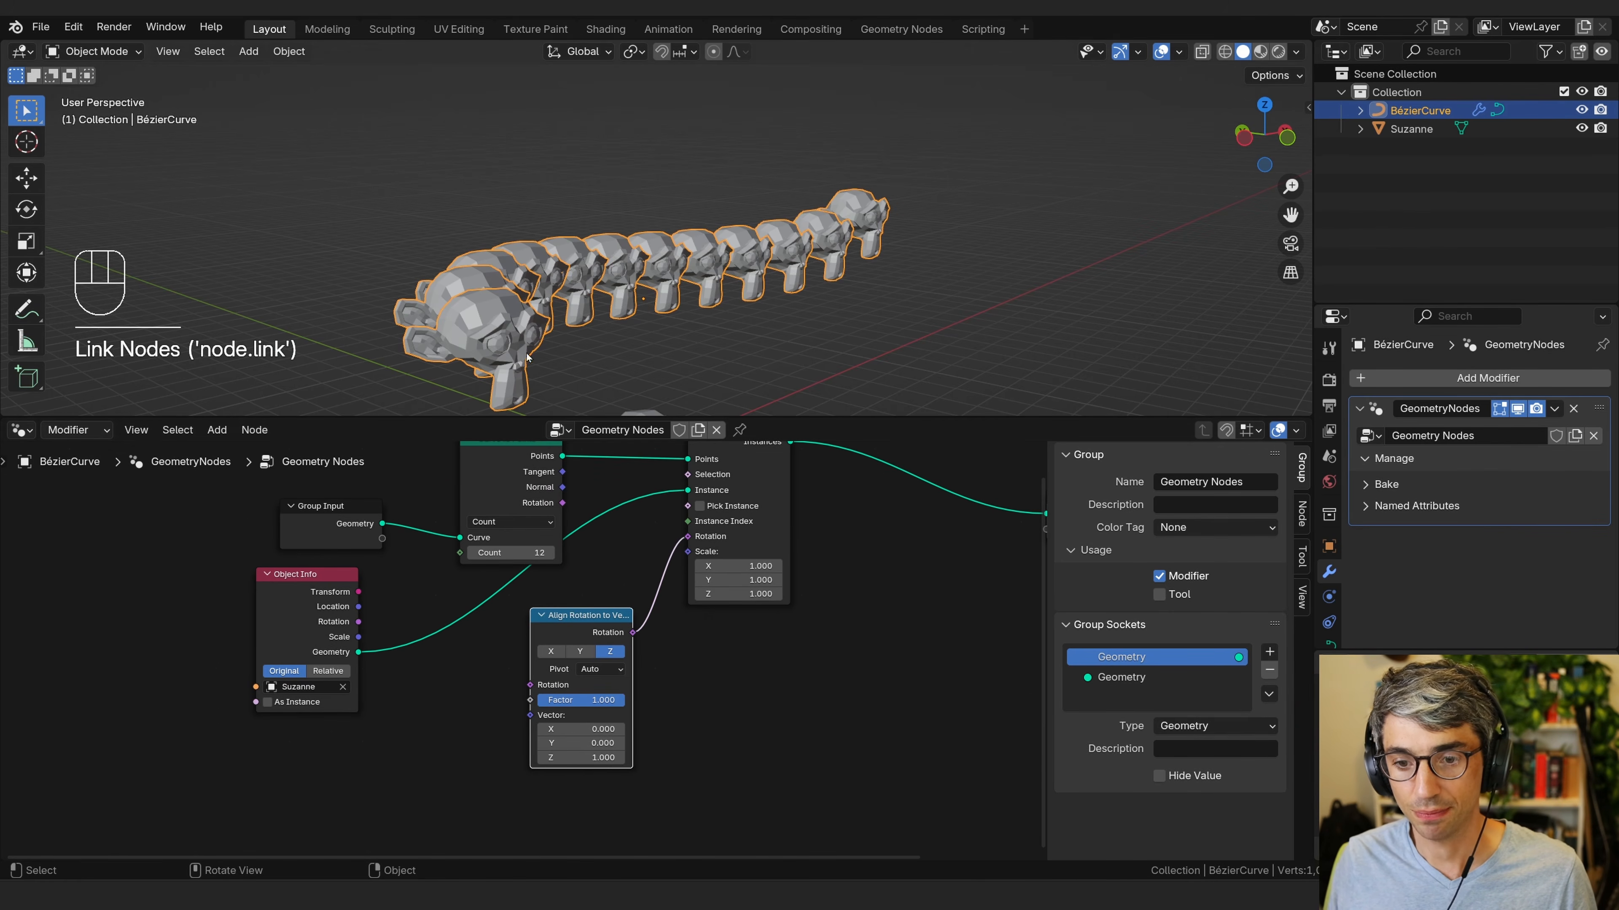
{"action": "middle_click_drag", "start_coordinate": [700, 723], "coordinate": [739, 718]}
{"action": "middle_click_drag", "start_coordinate": [773, 651], "coordinate": [854, 643]}
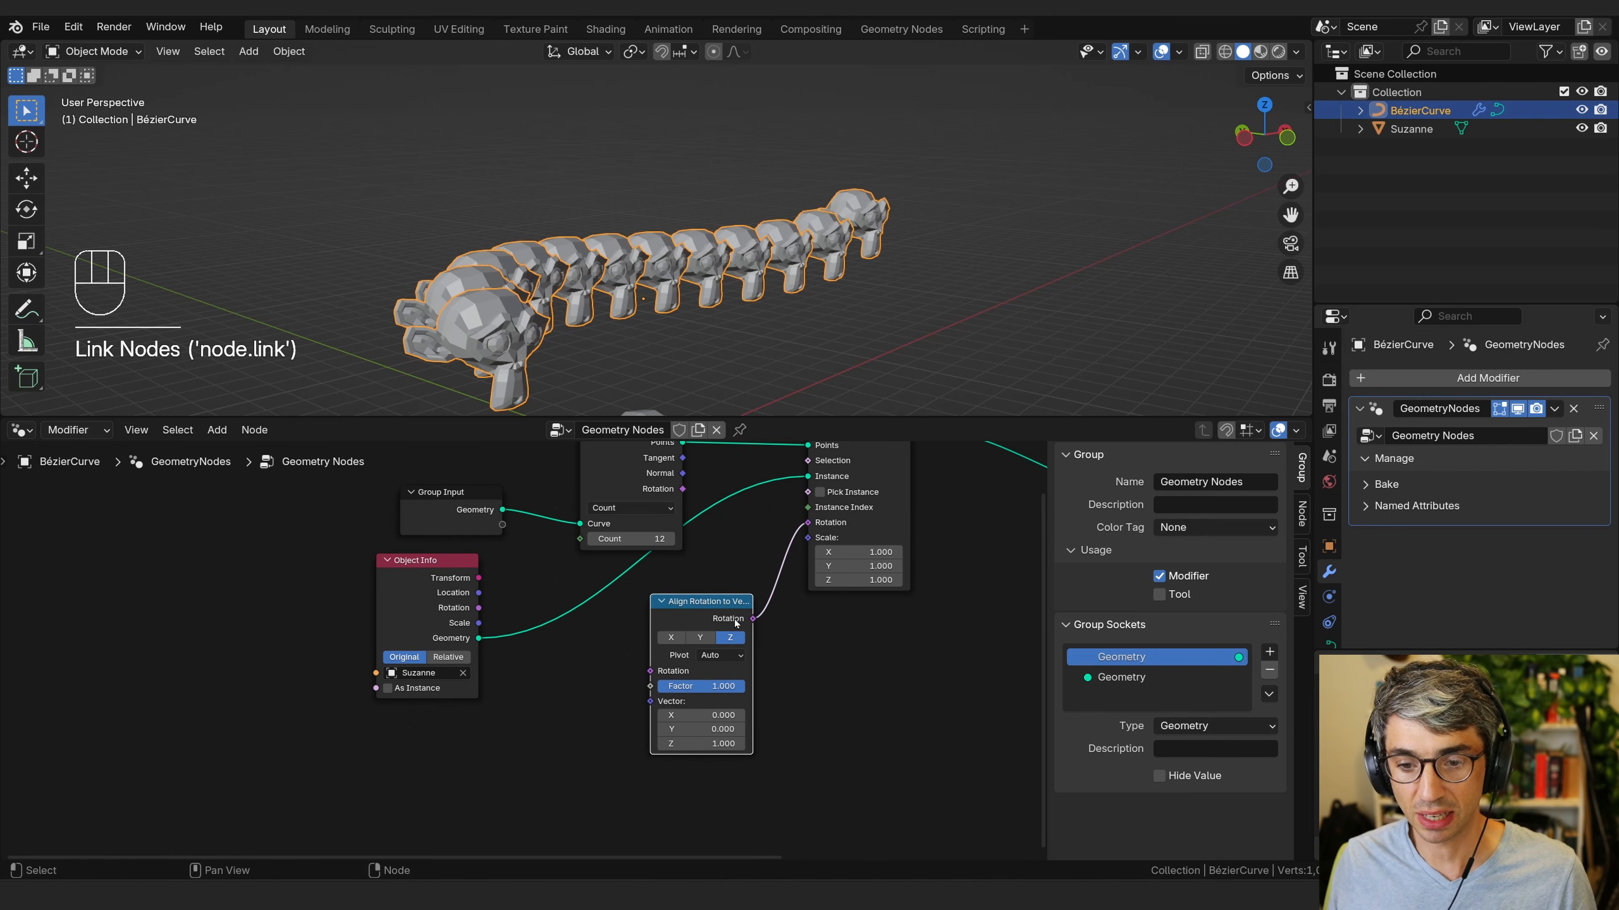
{"action": "mouse_move", "coordinate": [736, 621]}
{"action": "left_mouse_down"}
{"action": "mouse_move", "coordinate": [750, 609]}
{"action": "mouse_move", "coordinate": [734, 612]}
{"action": "left_mouse_up"}
{"action": "middle_click_drag", "start_coordinate": [681, 691], "coordinate": [771, 719]}
{"action": "left_click_drag", "start_coordinate": [532, 590], "coordinate": [452, 594]}
{"action": "left_click_drag", "start_coordinate": [535, 521], "coordinate": [379, 496]}
{"action": "left_click_drag", "start_coordinate": [717, 464], "coordinate": [571, 461]}
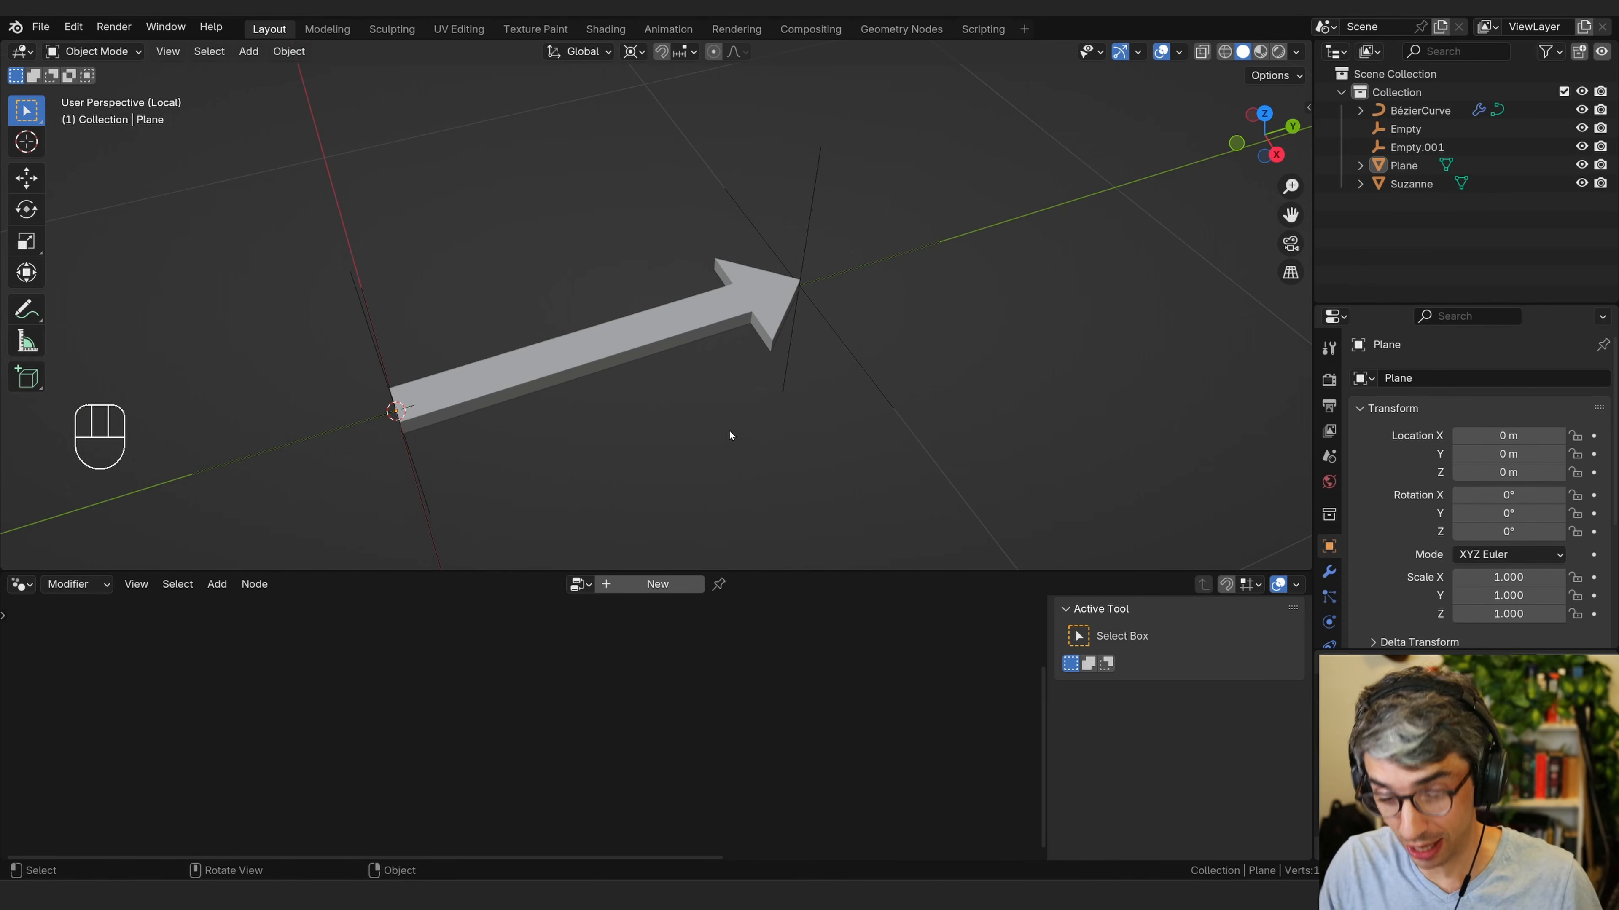
Examine the arrow demo scene and its Empty targets from several angles.
{"action": "left_click", "coordinate": [415, 473]}
{"action": "middle_click_drag", "start_coordinate": [415, 473], "coordinate": [548, 397]}
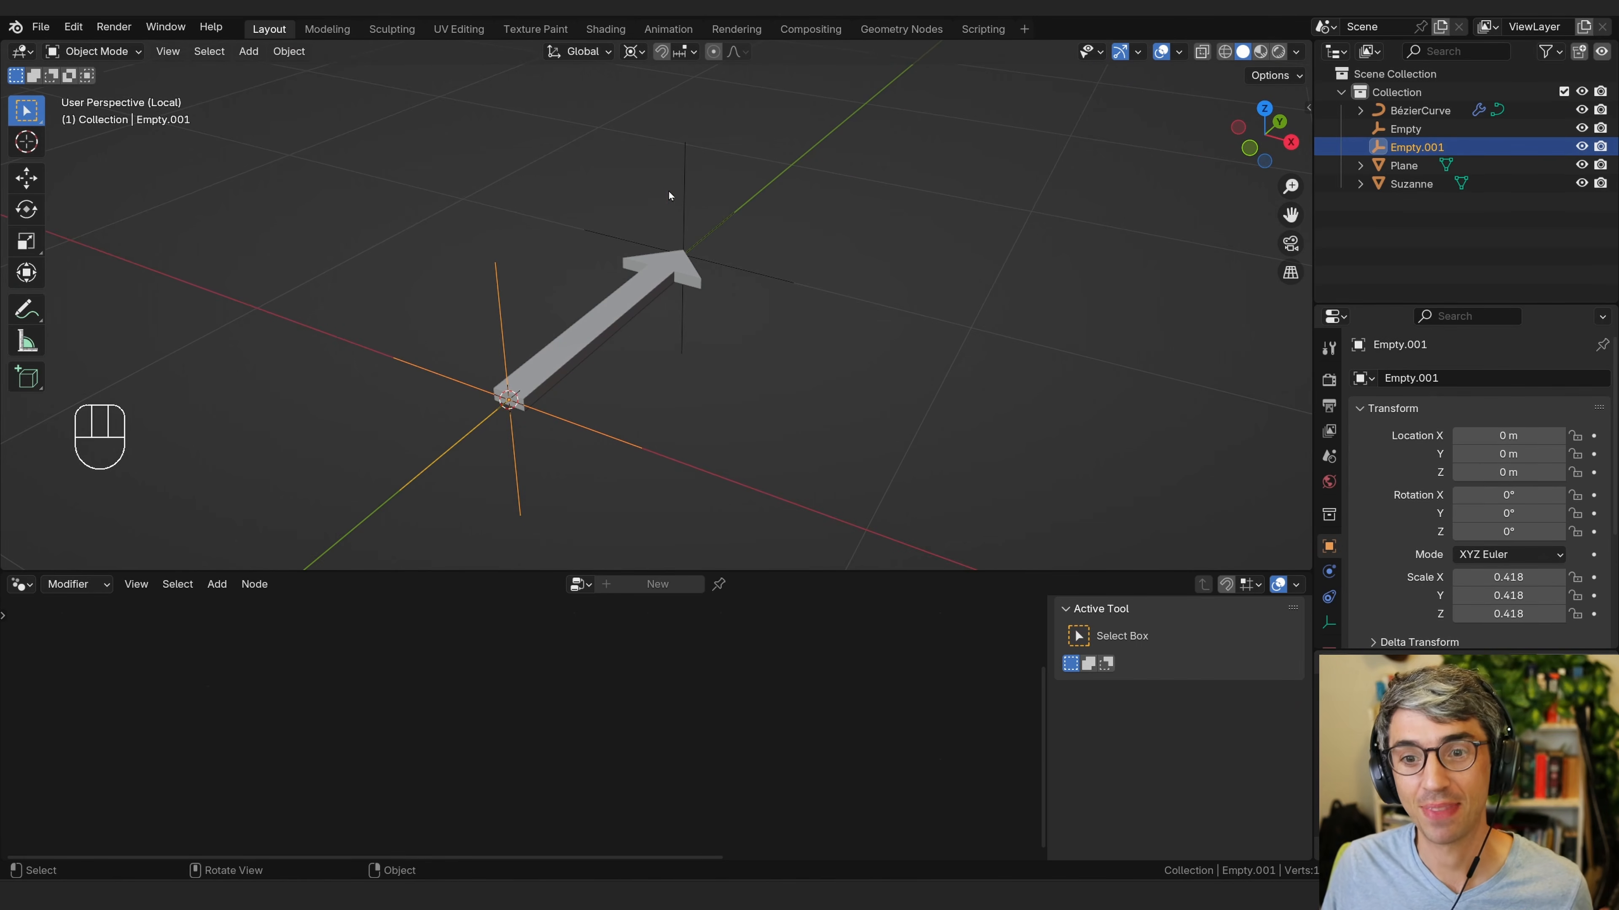
{"action": "left_click", "coordinate": [685, 185]}
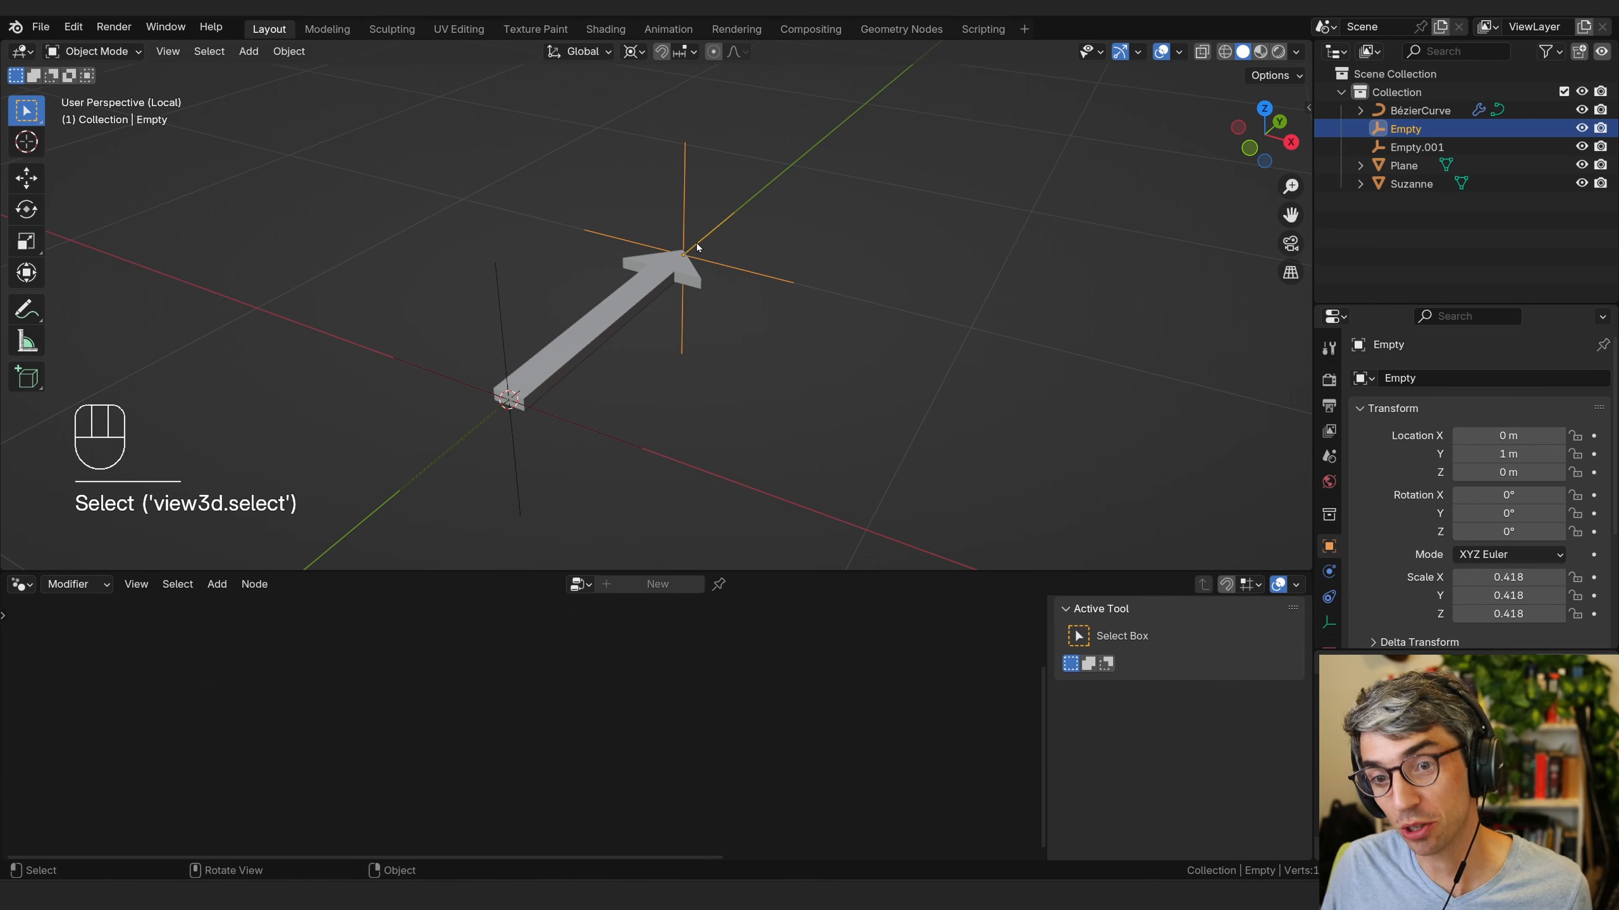
{"action": "middle_click_drag", "start_coordinate": [818, 392], "coordinate": [771, 317]}
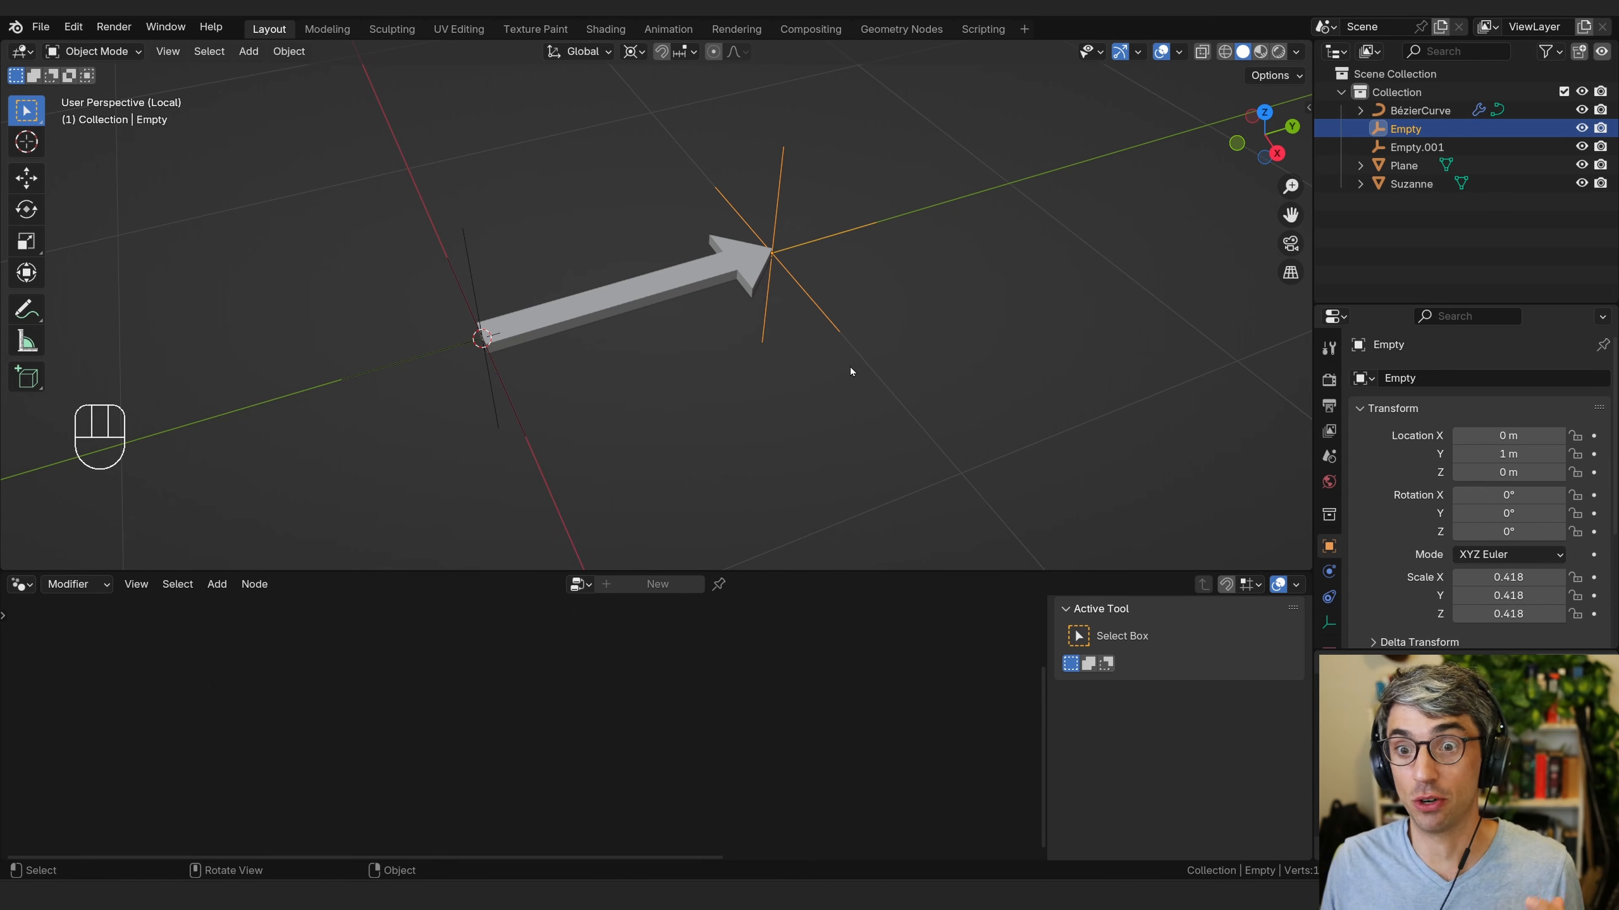
{"action": "left_click", "coordinate": [896, 221]}
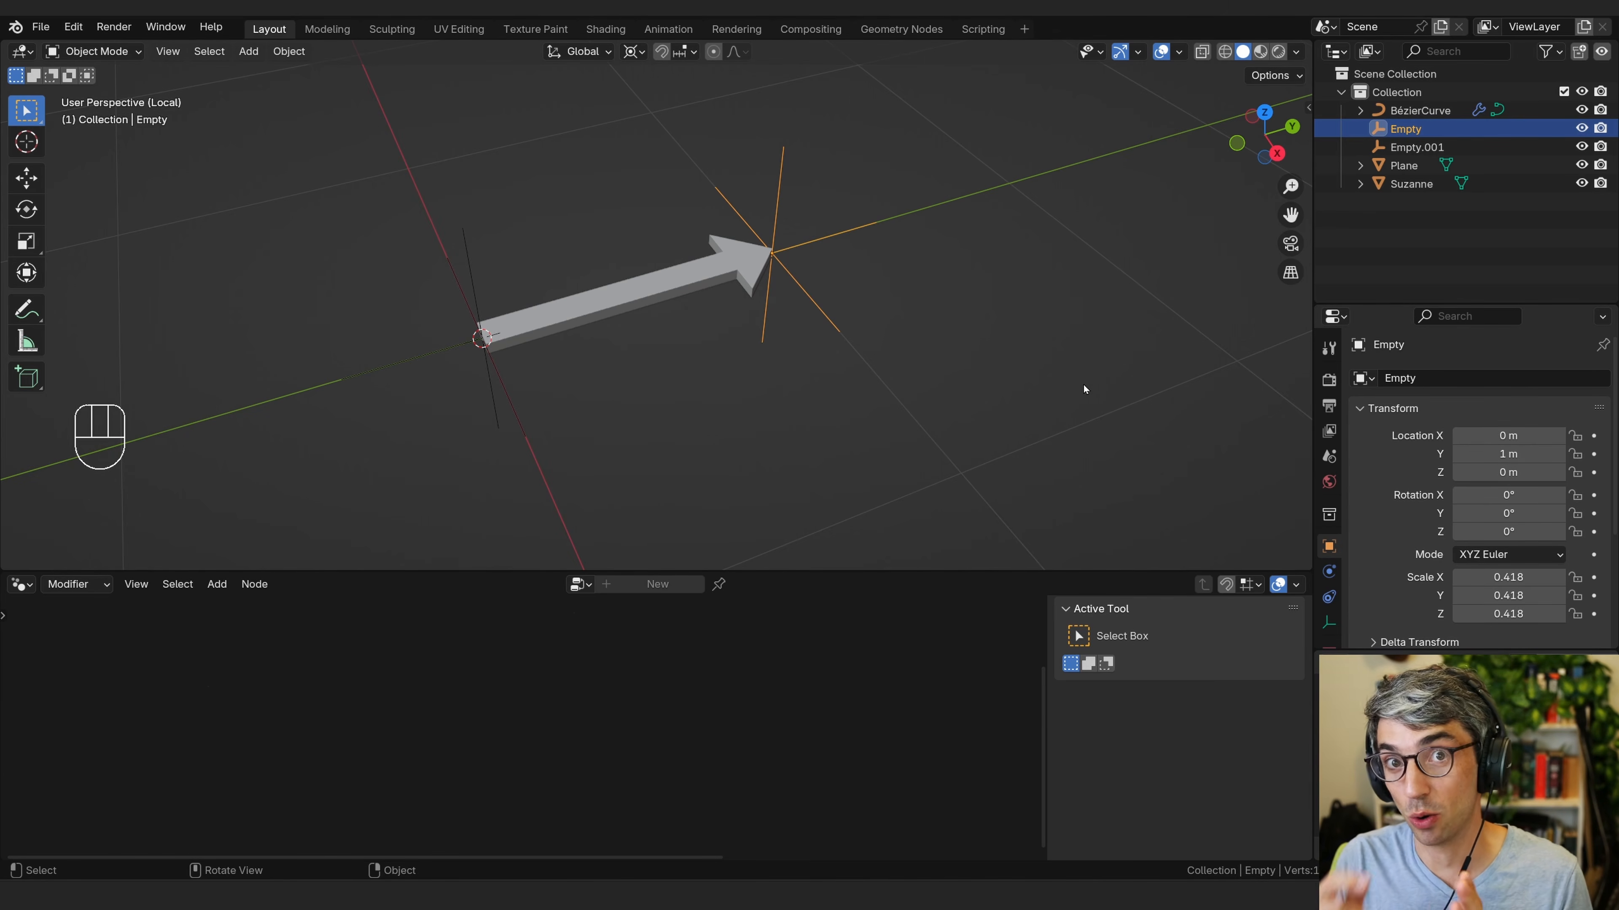
{"action": "middle_click_drag", "start_coordinate": [701, 390], "coordinate": [591, 286]}
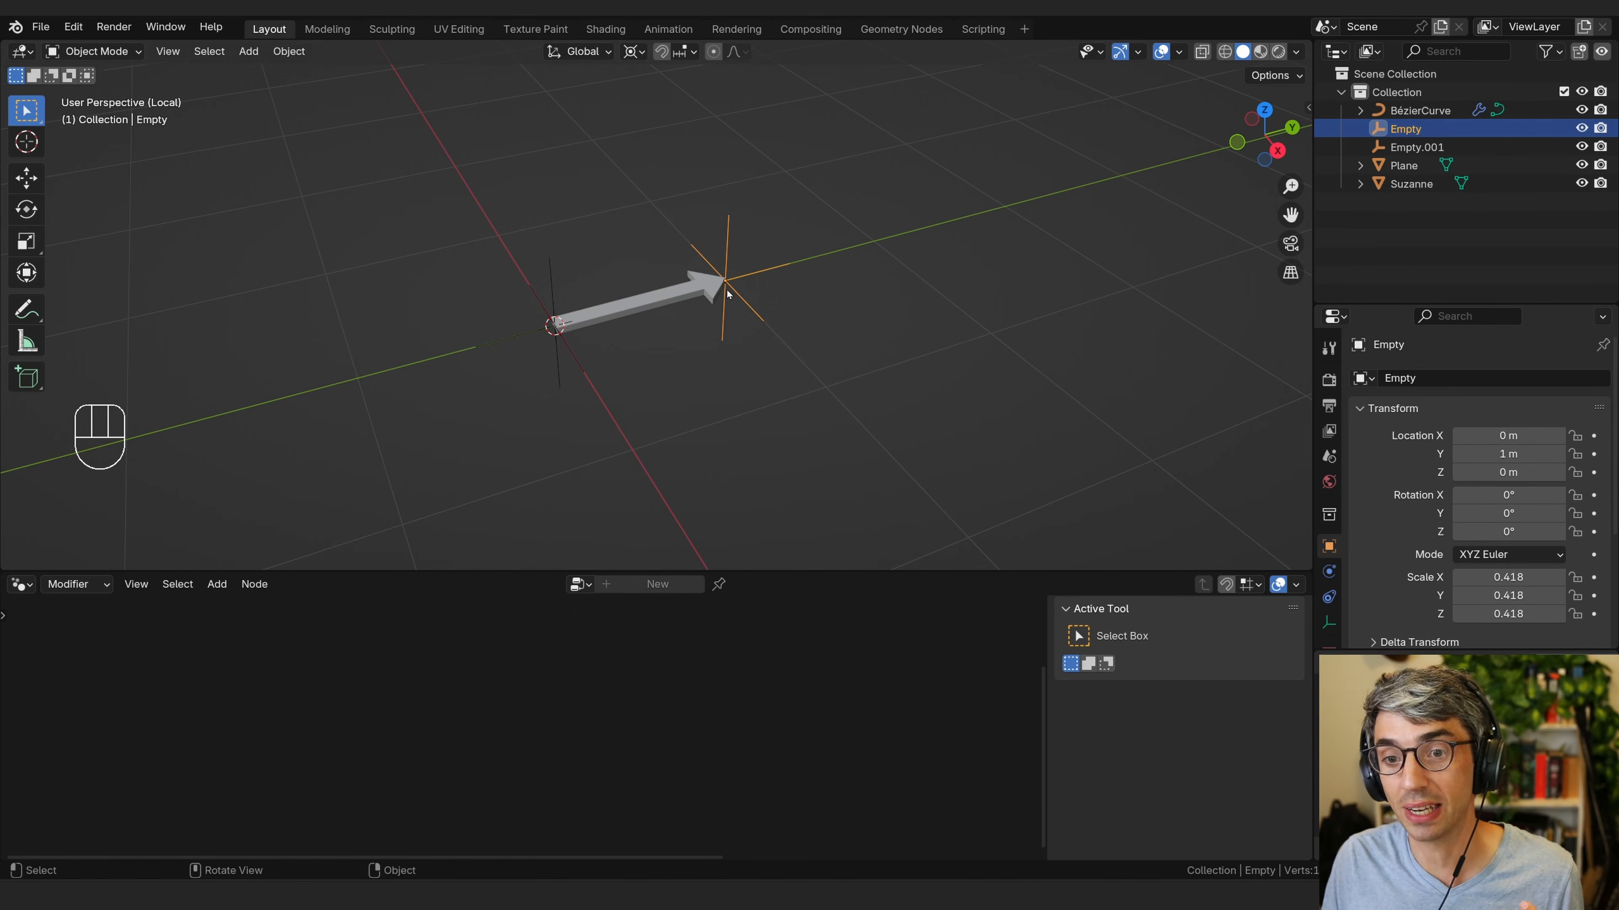
{"action": "middle_click_drag", "start_coordinate": [873, 274], "coordinate": [926, 345]}
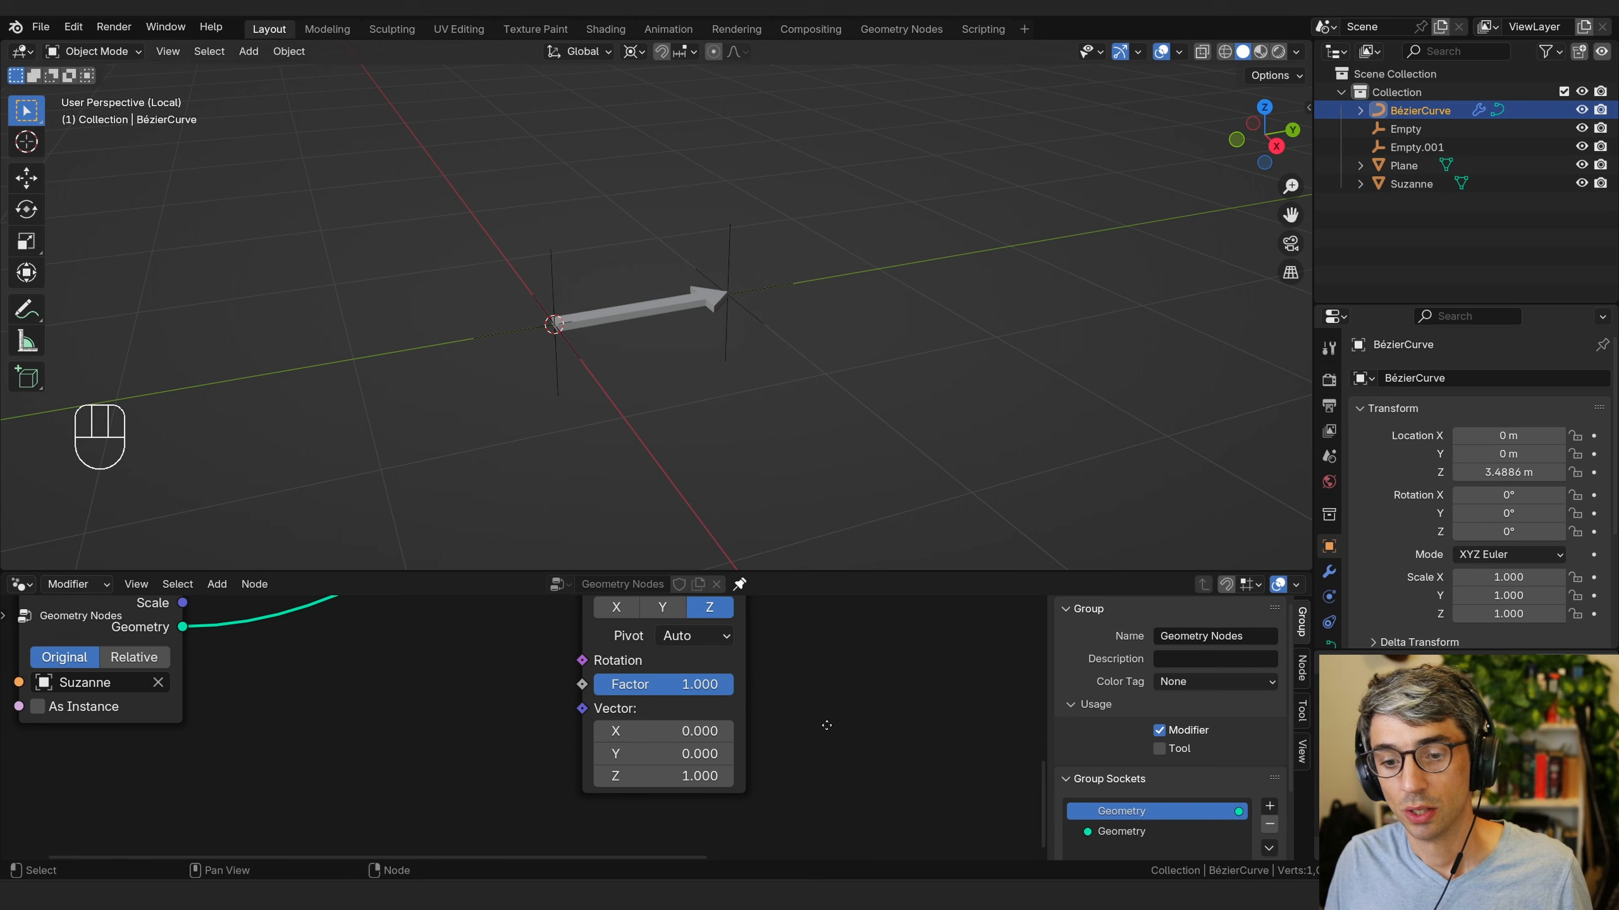
{"action": "middle_click_drag", "start_coordinate": [824, 722], "coordinate": [801, 747]}
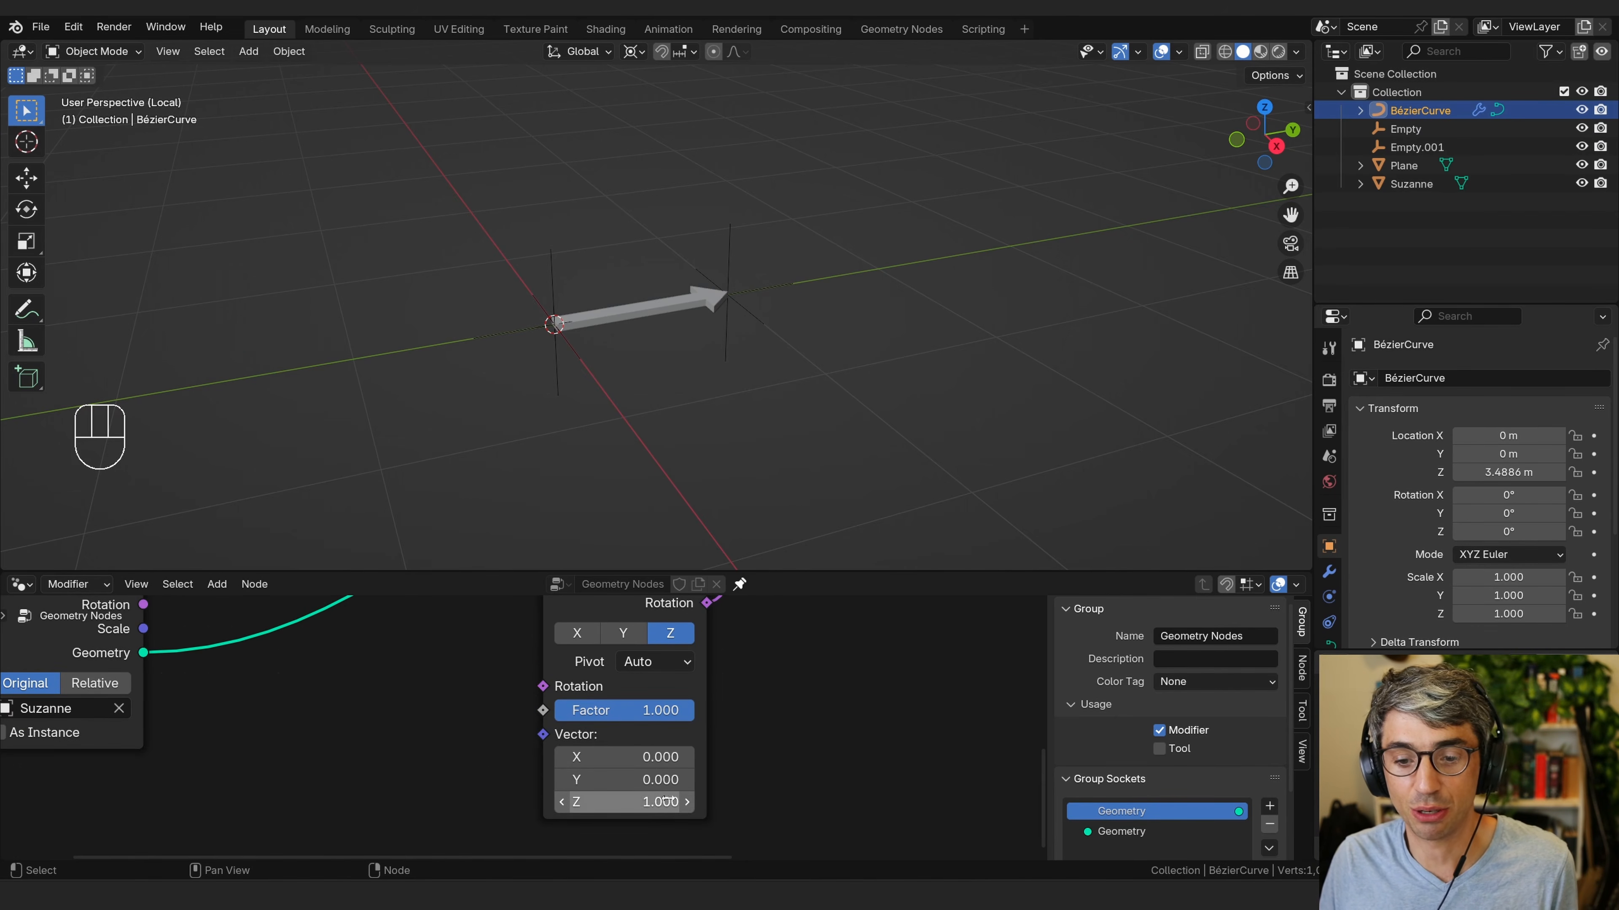
Move the arrow's target Empty to location 0, 0, 1 m.
{"action": "left_click", "coordinate": [722, 254]}
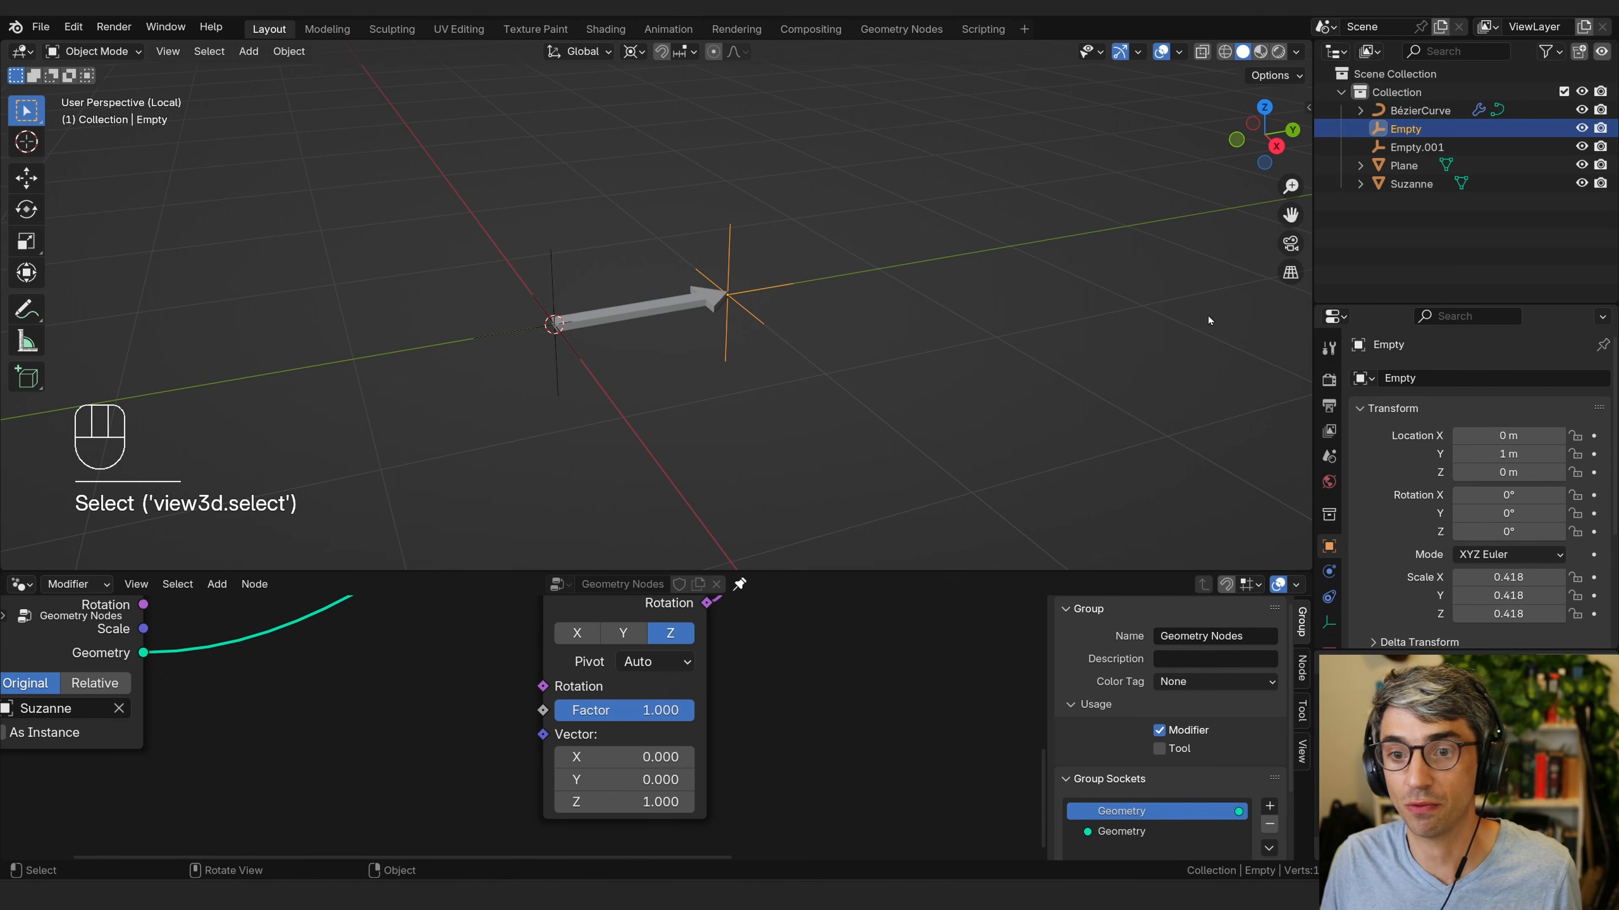
{"action": "left_click", "coordinate": [1503, 436]}
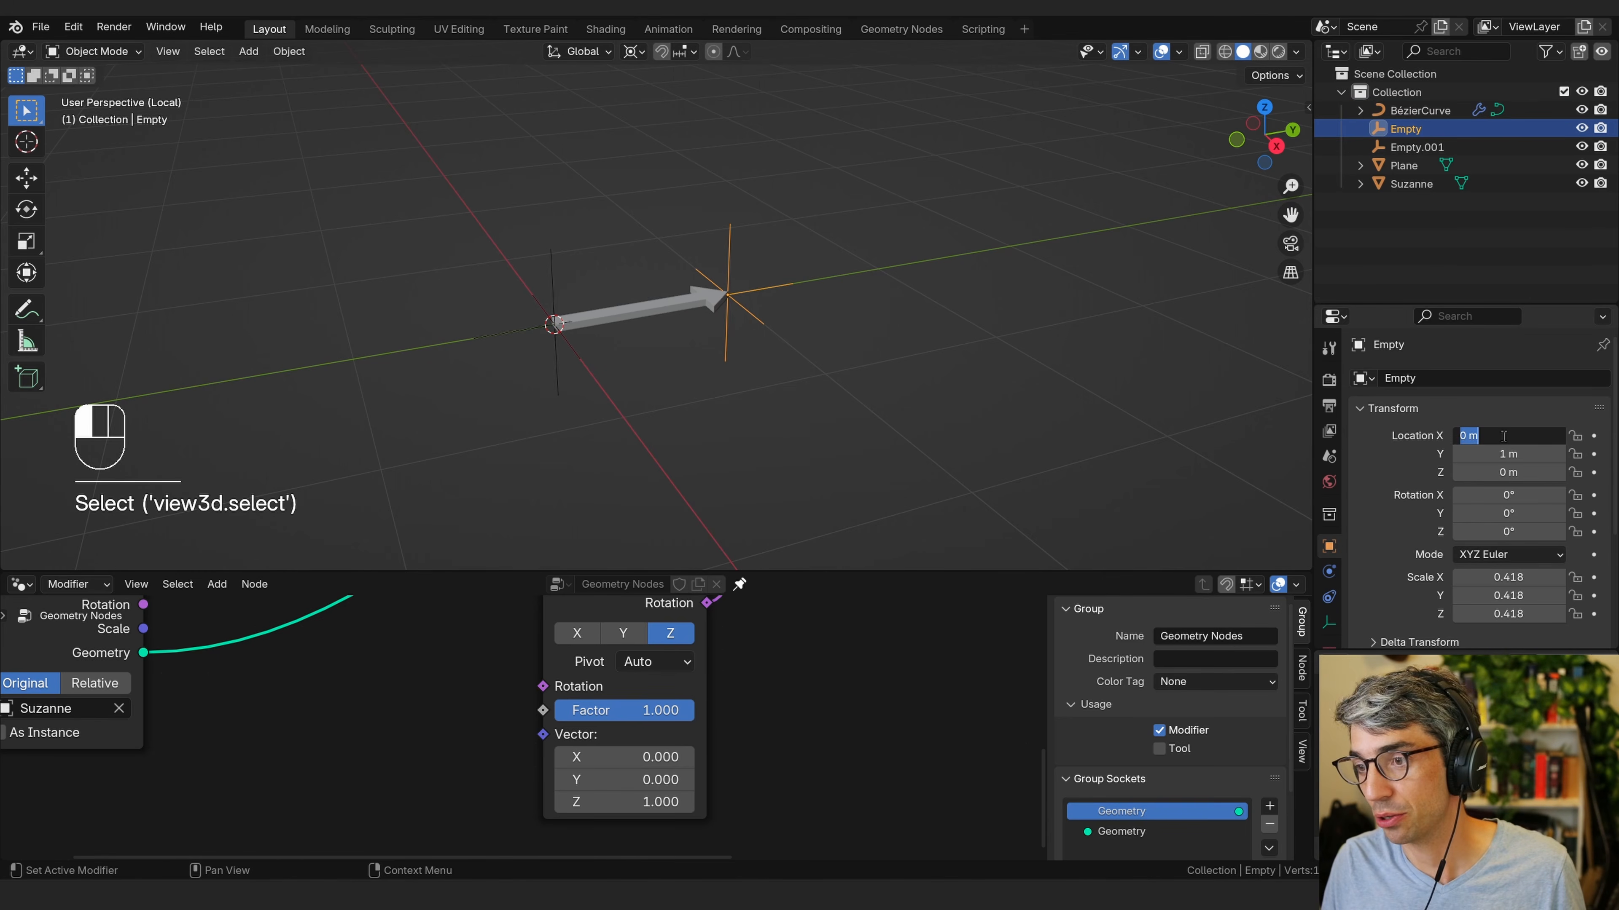
{"action": "middle_click_drag", "start_coordinate": [812, 236], "coordinate": [900, 315], "text": "shift"}
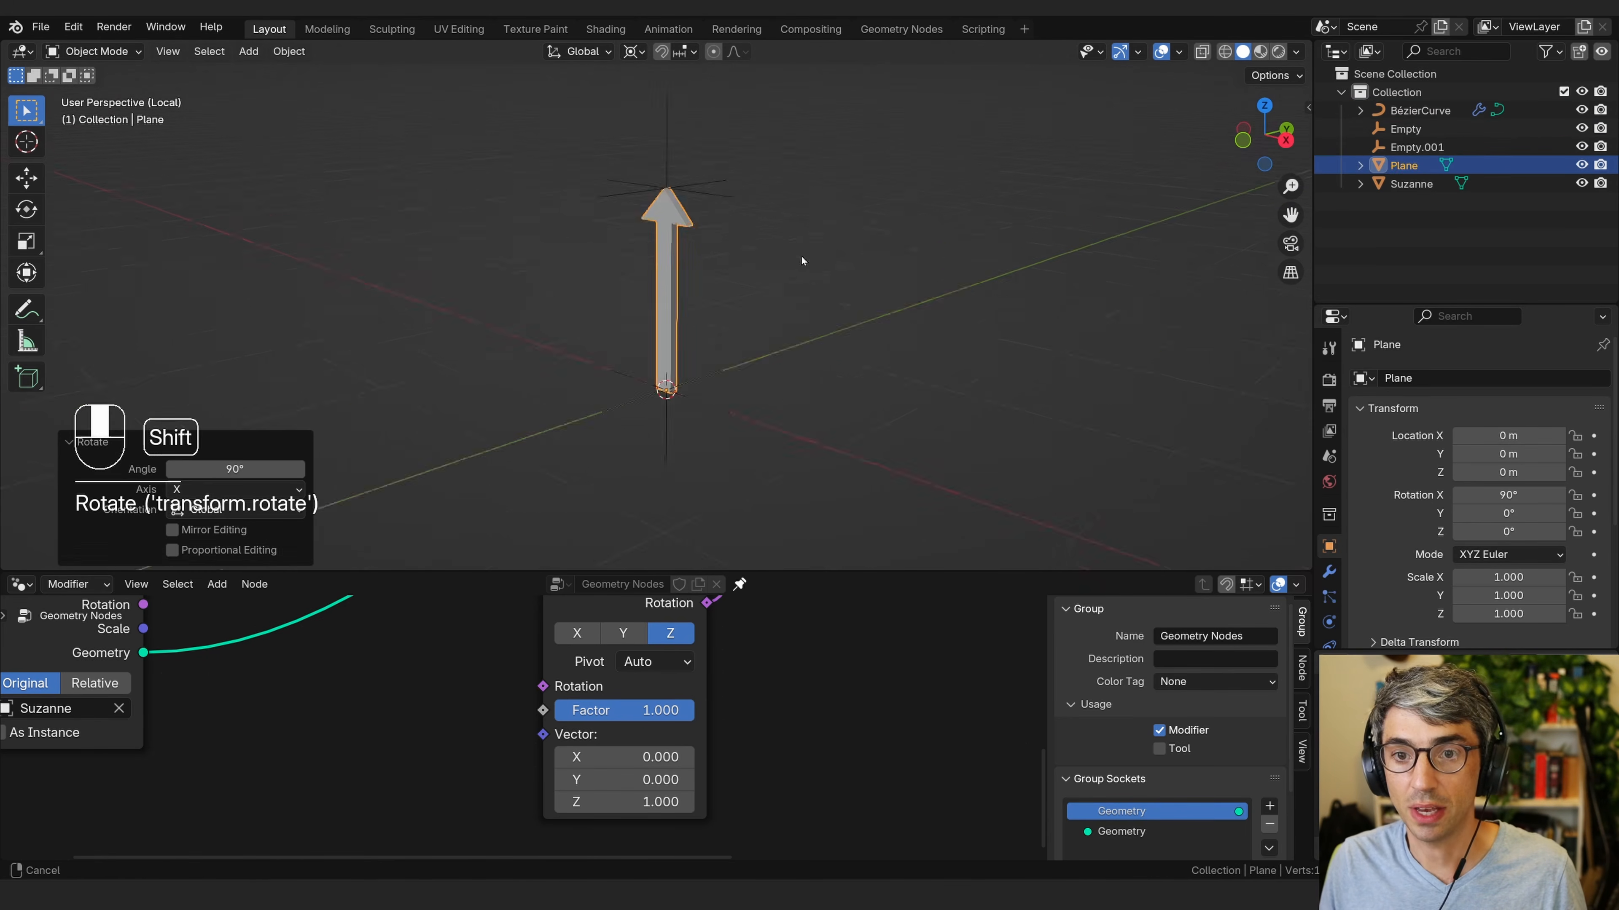
{"action": "left_click", "coordinate": [714, 218]}
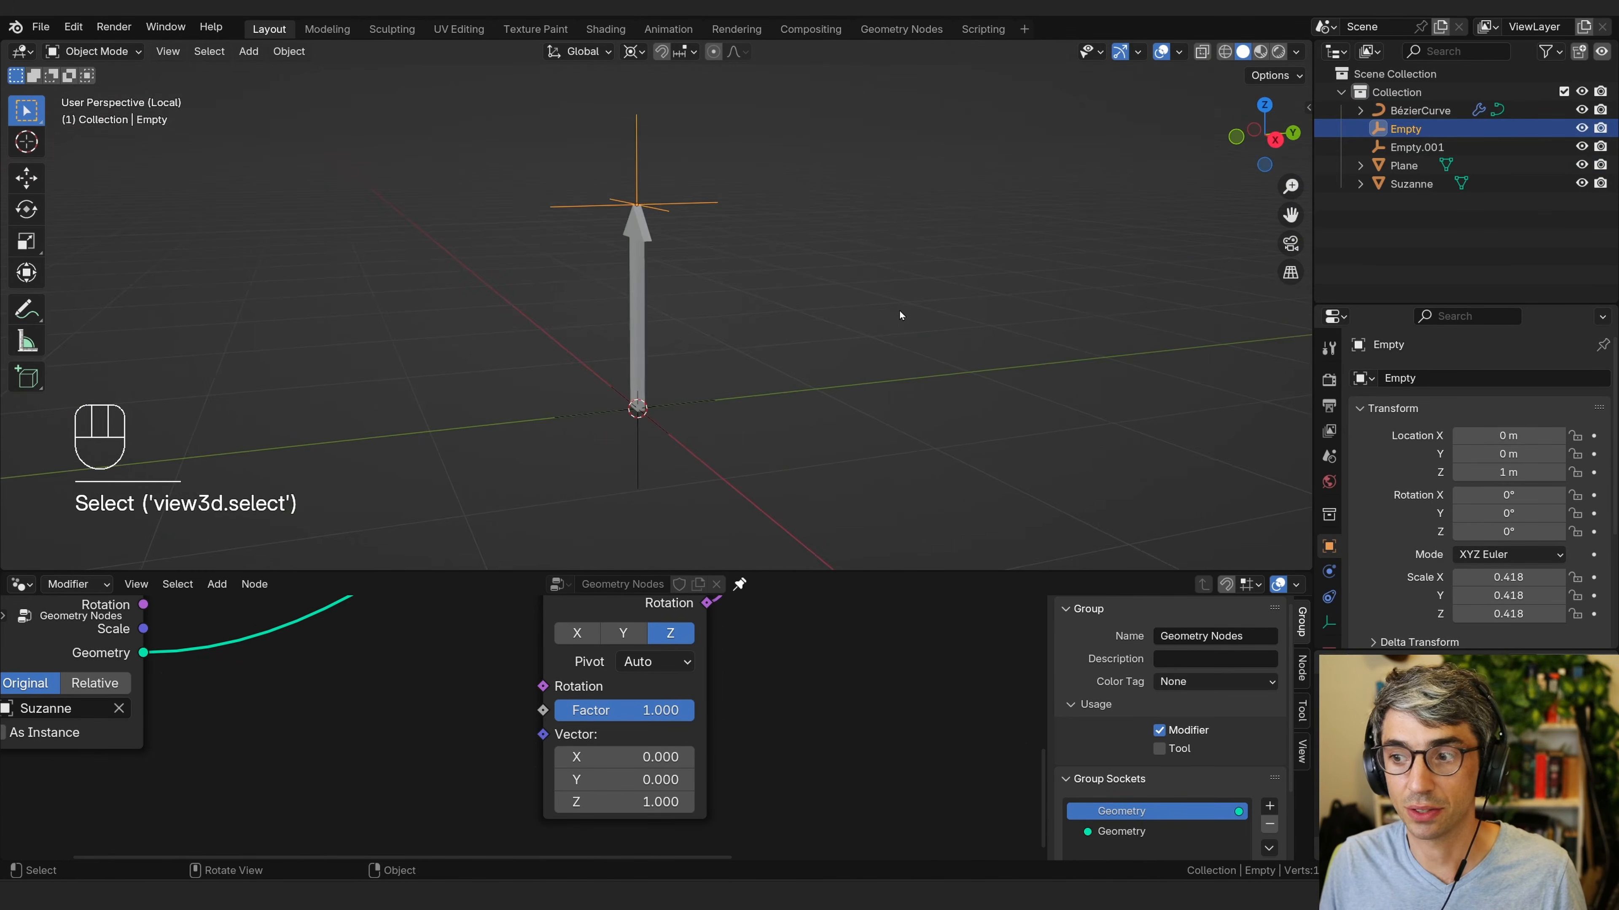
{"action": "middle_click_drag", "start_coordinate": [756, 265], "coordinate": [792, 399]}
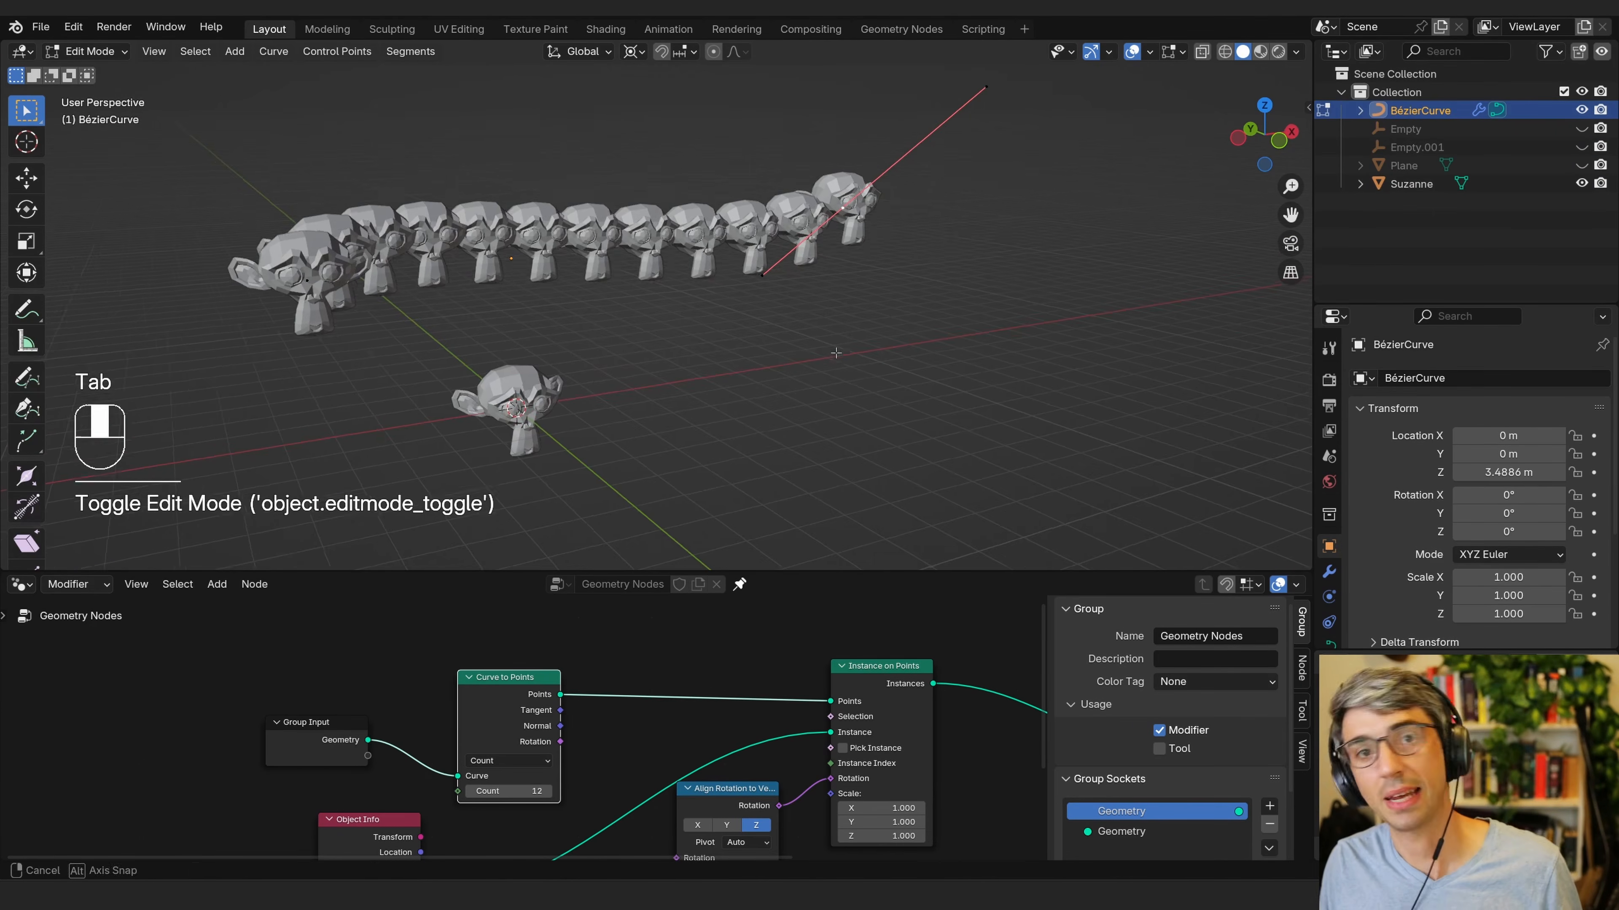
Select the curve's end point in Edit Mode and rotate it about 5°.
{"action": "middle_click_drag", "start_coordinate": [836, 352], "coordinate": [885, 353]}
{"action": "left_click", "coordinate": [882, 203]}
{"action": "left_click_drag", "start_coordinate": [177, 242], "coordinate": [415, 341]}
{"action": "middle_click_drag", "start_coordinate": [421, 344], "coordinate": [469, 351]}
{"action": "left_click", "coordinate": [878, 199]}
{"action": "middle_click_drag", "start_coordinate": [976, 248], "coordinate": [960, 258], "text": "shift"}
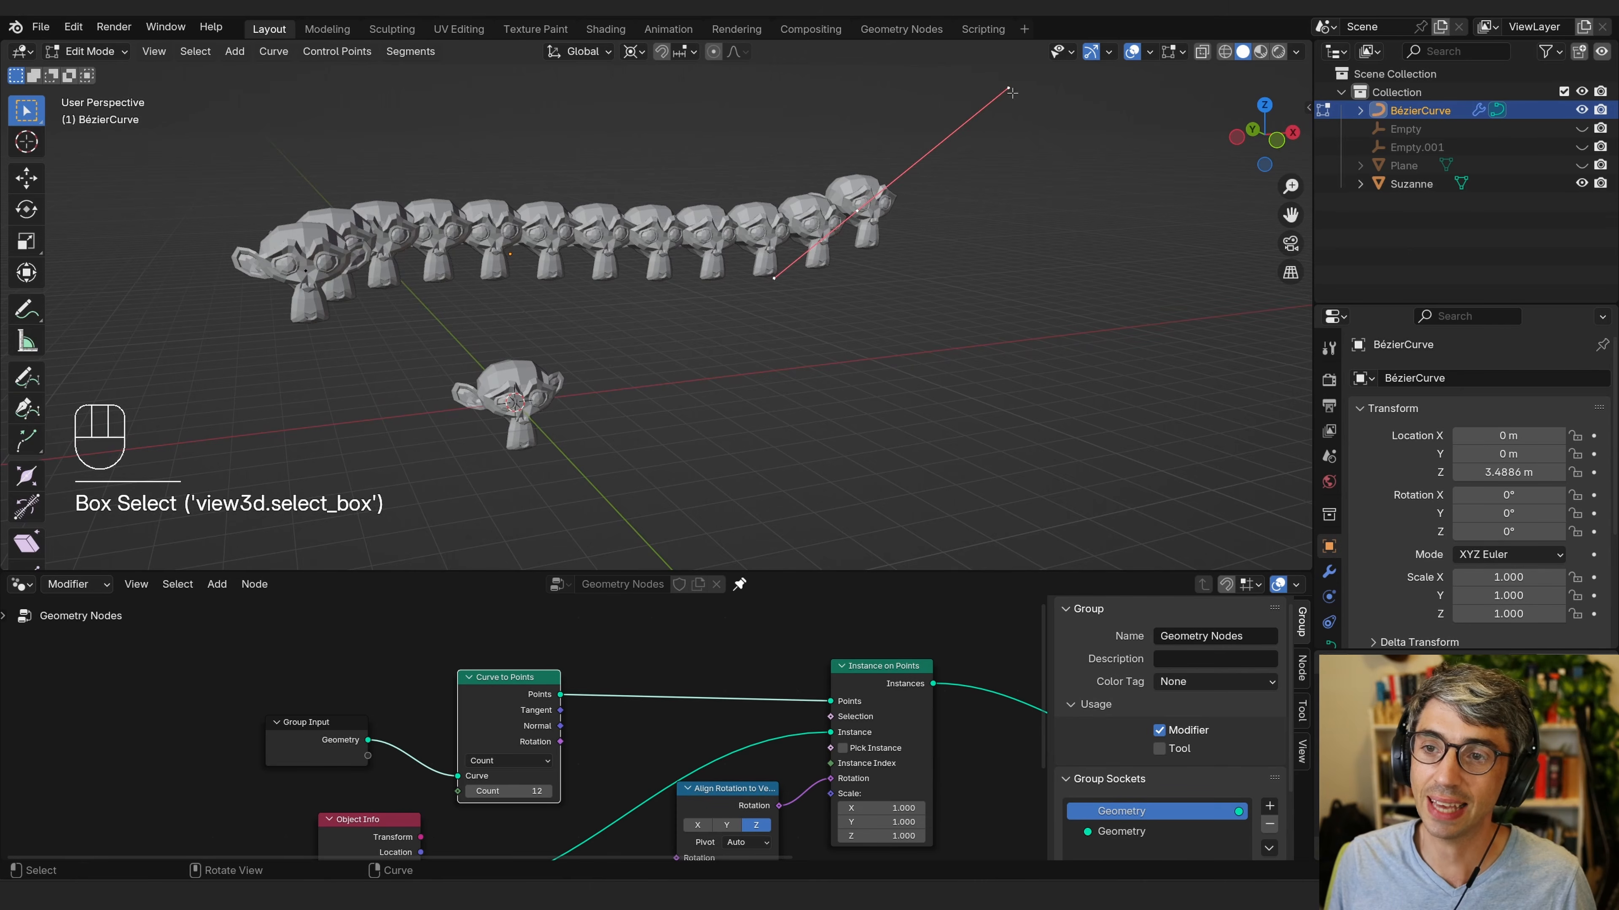
{"action": "key", "text": "r"}
{"action": "left_click", "coordinate": [991, 198]}
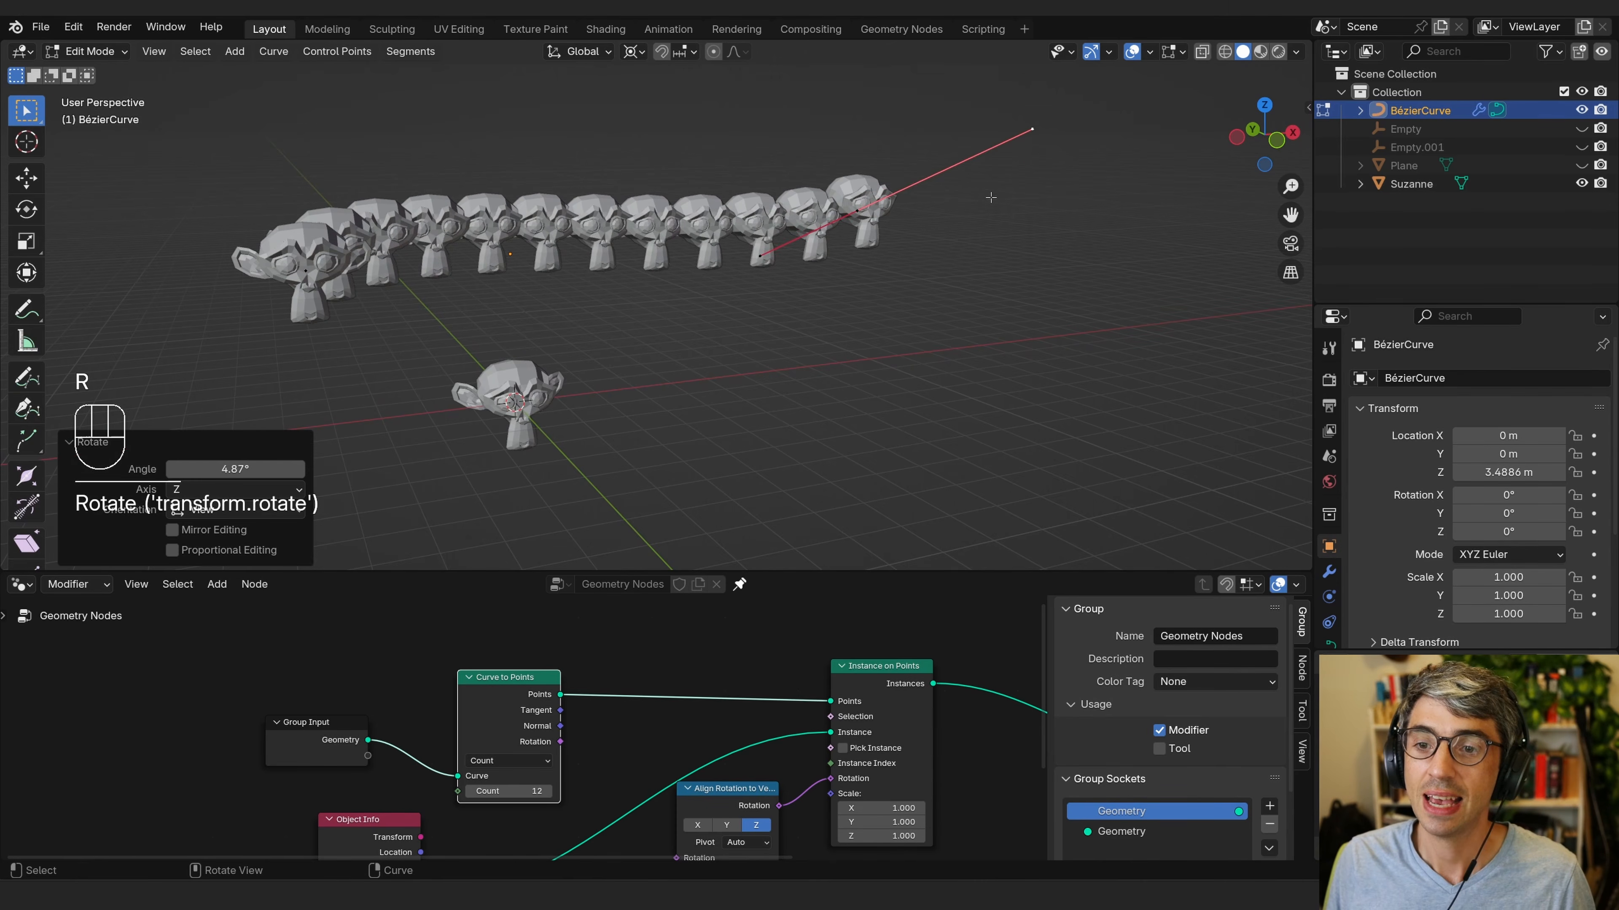
Rotate the curve's end point further by about 28.3° and tidy the node layout.
{"action": "left_click", "coordinate": [872, 224]}
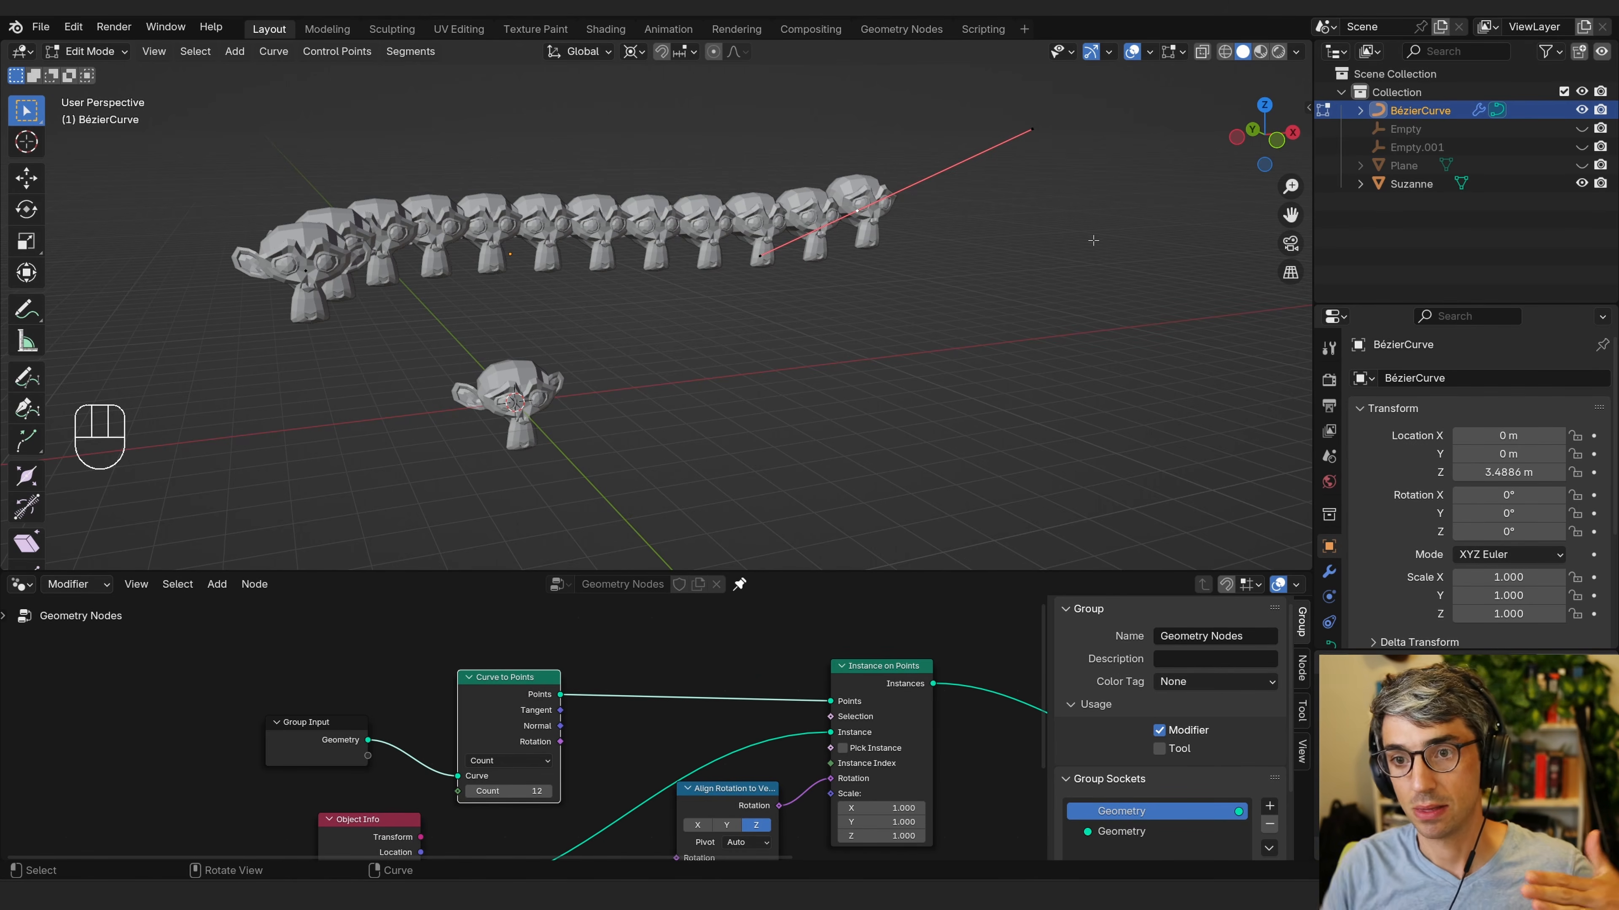
{"action": "left_click_drag", "start_coordinate": [946, 245], "coordinate": [891, 221]}
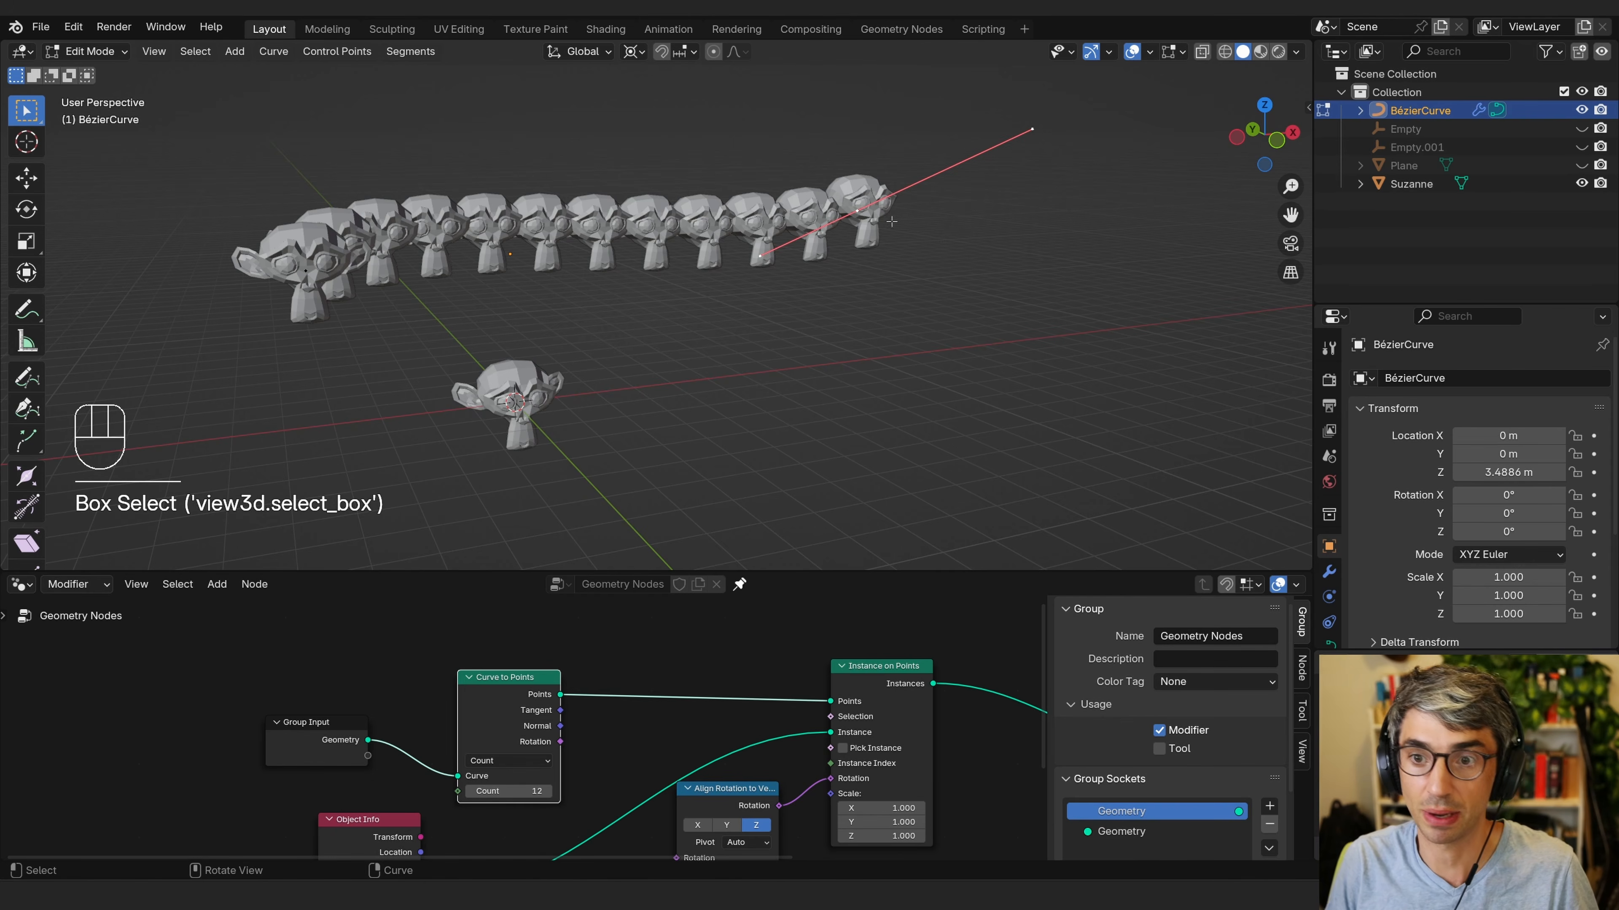
{"action": "key", "text": "r"}
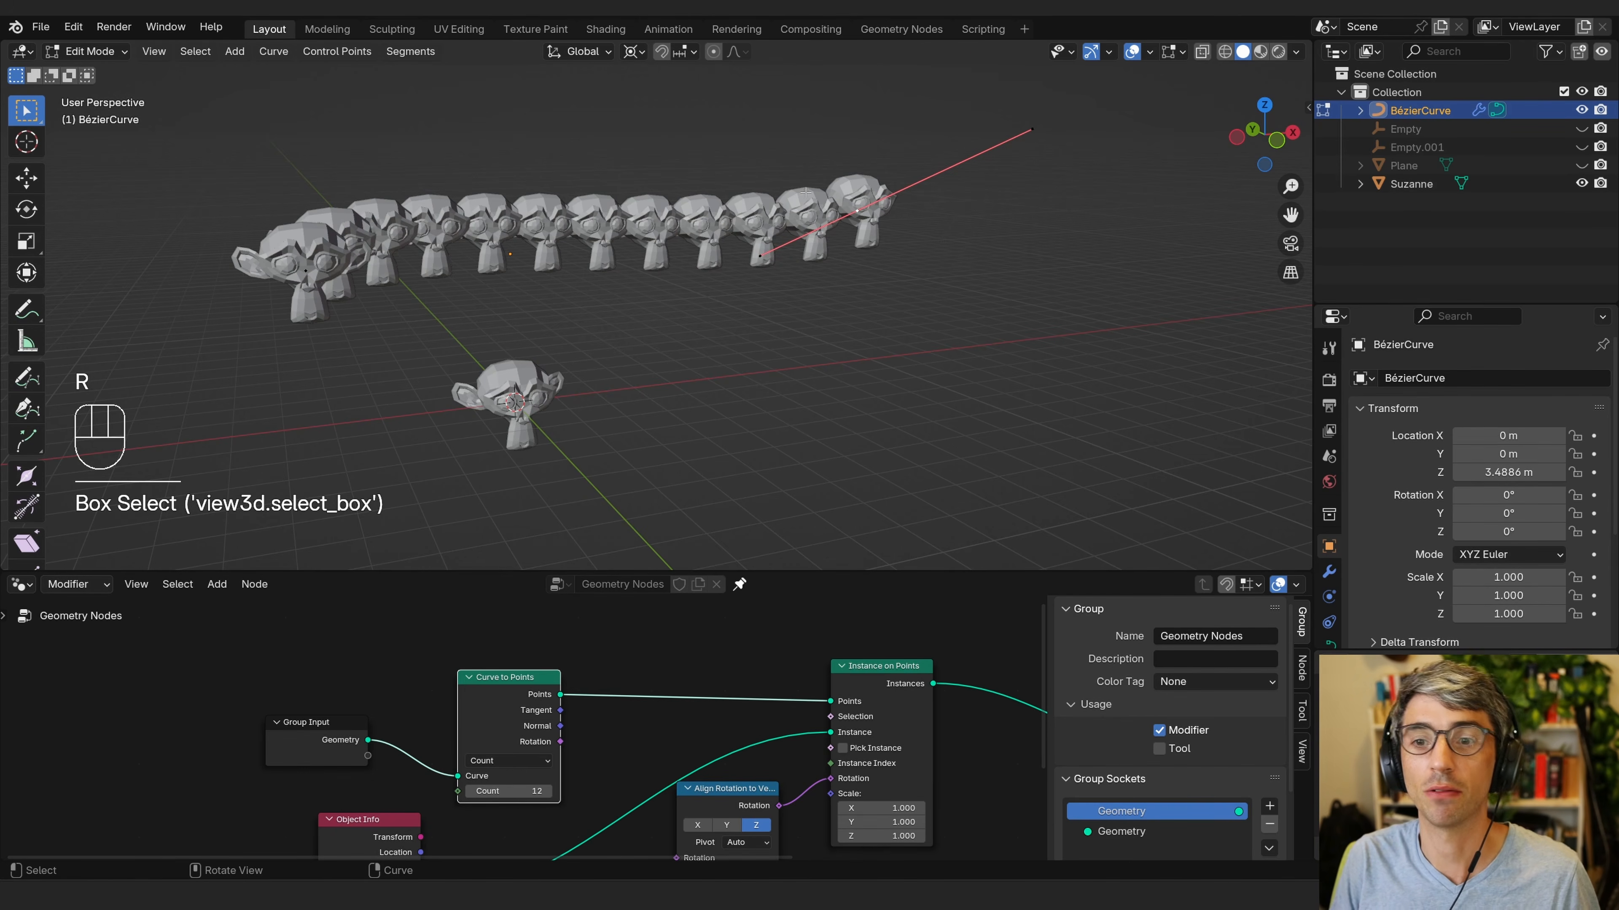
{"action": "left_click", "coordinate": [806, 192]}
{"action": "middle_click_drag", "start_coordinate": [805, 192], "coordinate": [864, 199]}
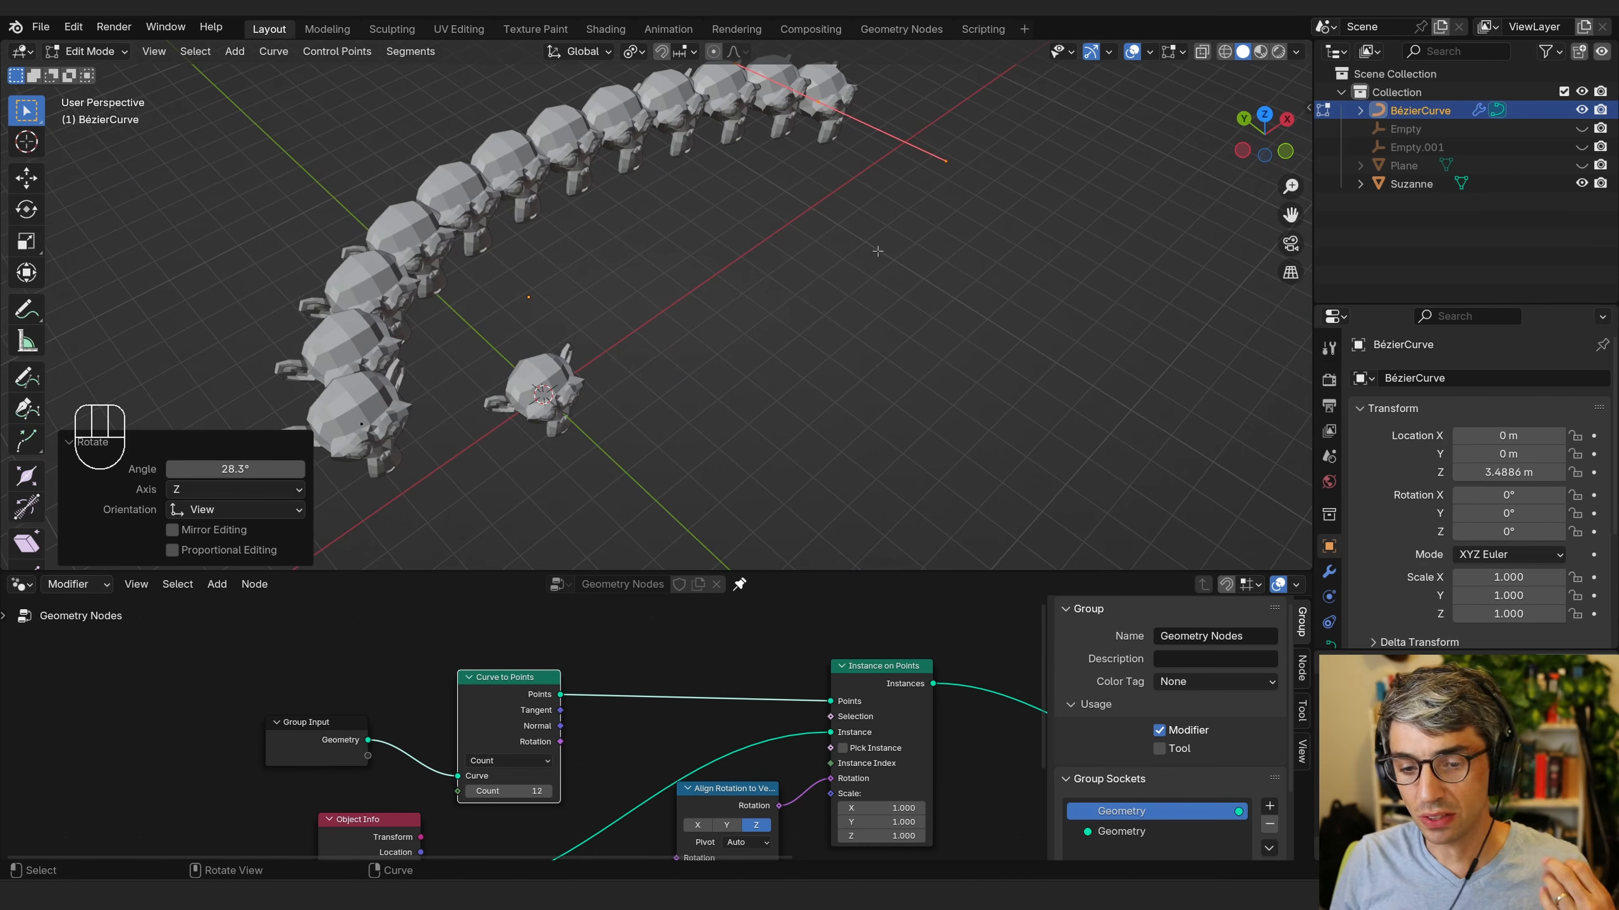
{"action": "left_click_drag", "start_coordinate": [489, 719], "coordinate": [560, 706]}
{"action": "middle_click_drag", "start_coordinate": [442, 722], "coordinate": [476, 657]}
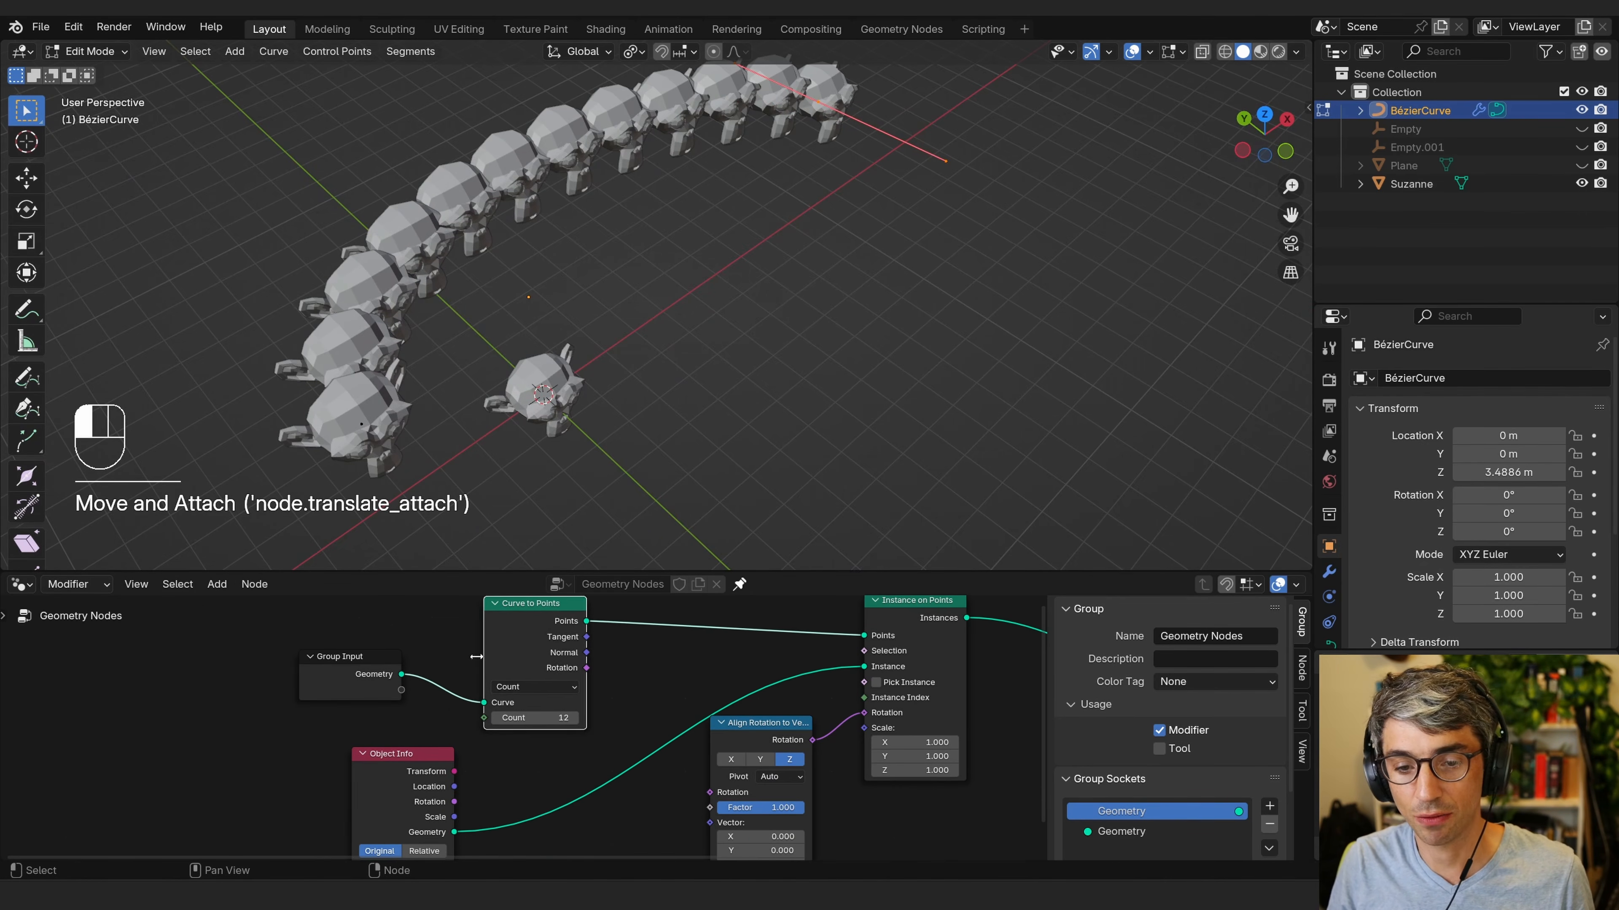
Connect the Curve to Points Tangent output to the Align Rotation to Vector node's Vector input.
{"action": "left_click_drag", "start_coordinate": [542, 638], "coordinate": [588, 637]}
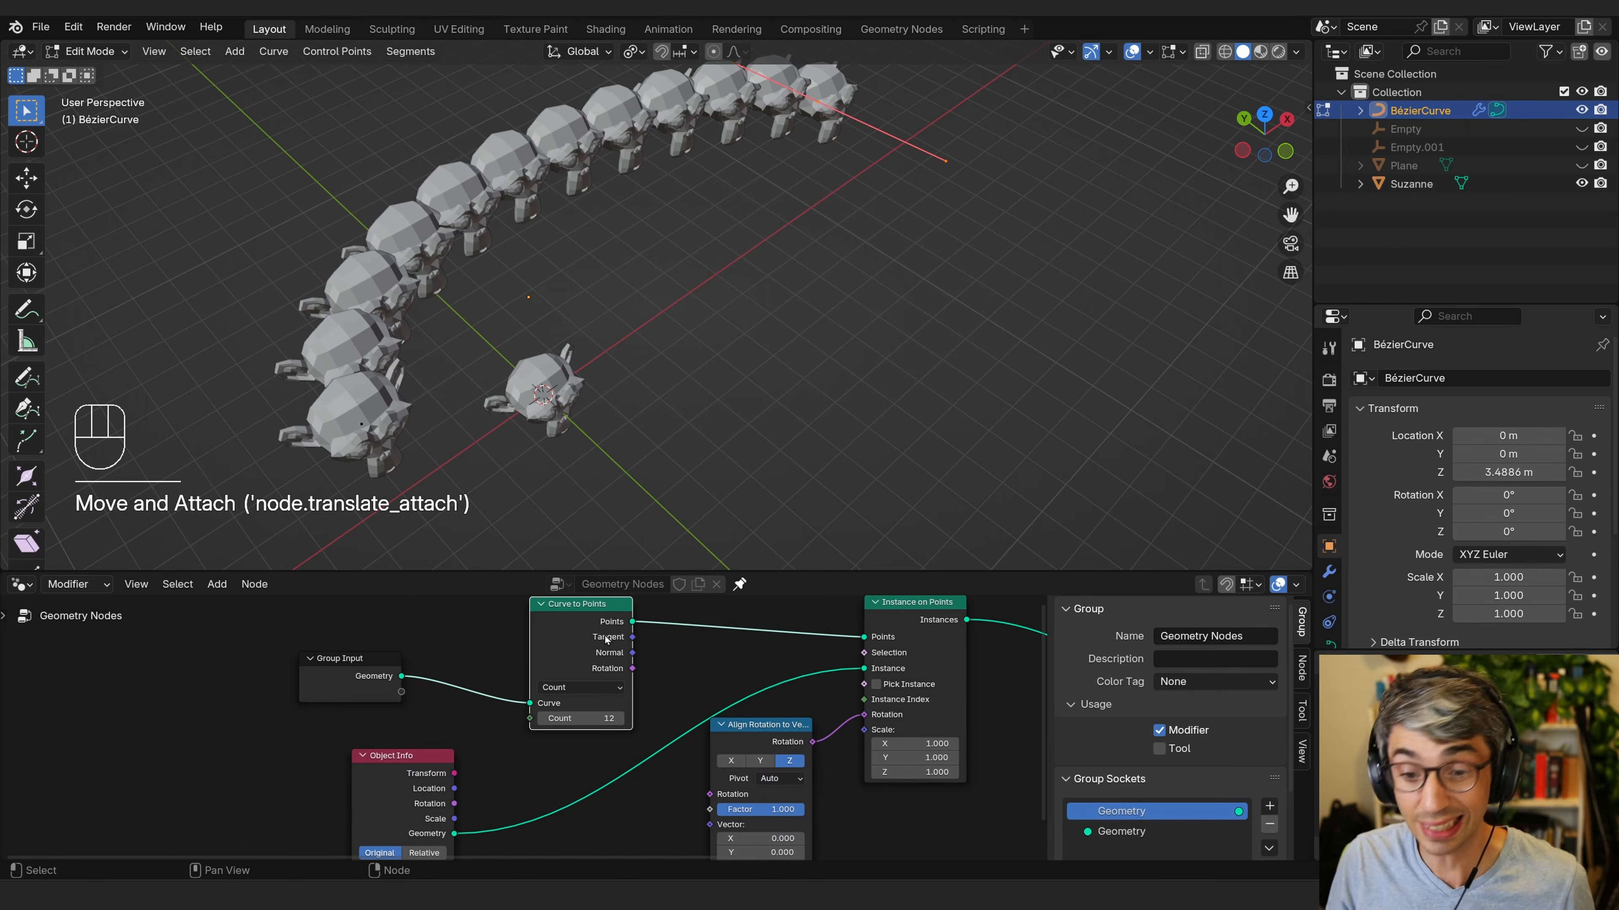
{"action": "left_click", "coordinate": [359, 667]}
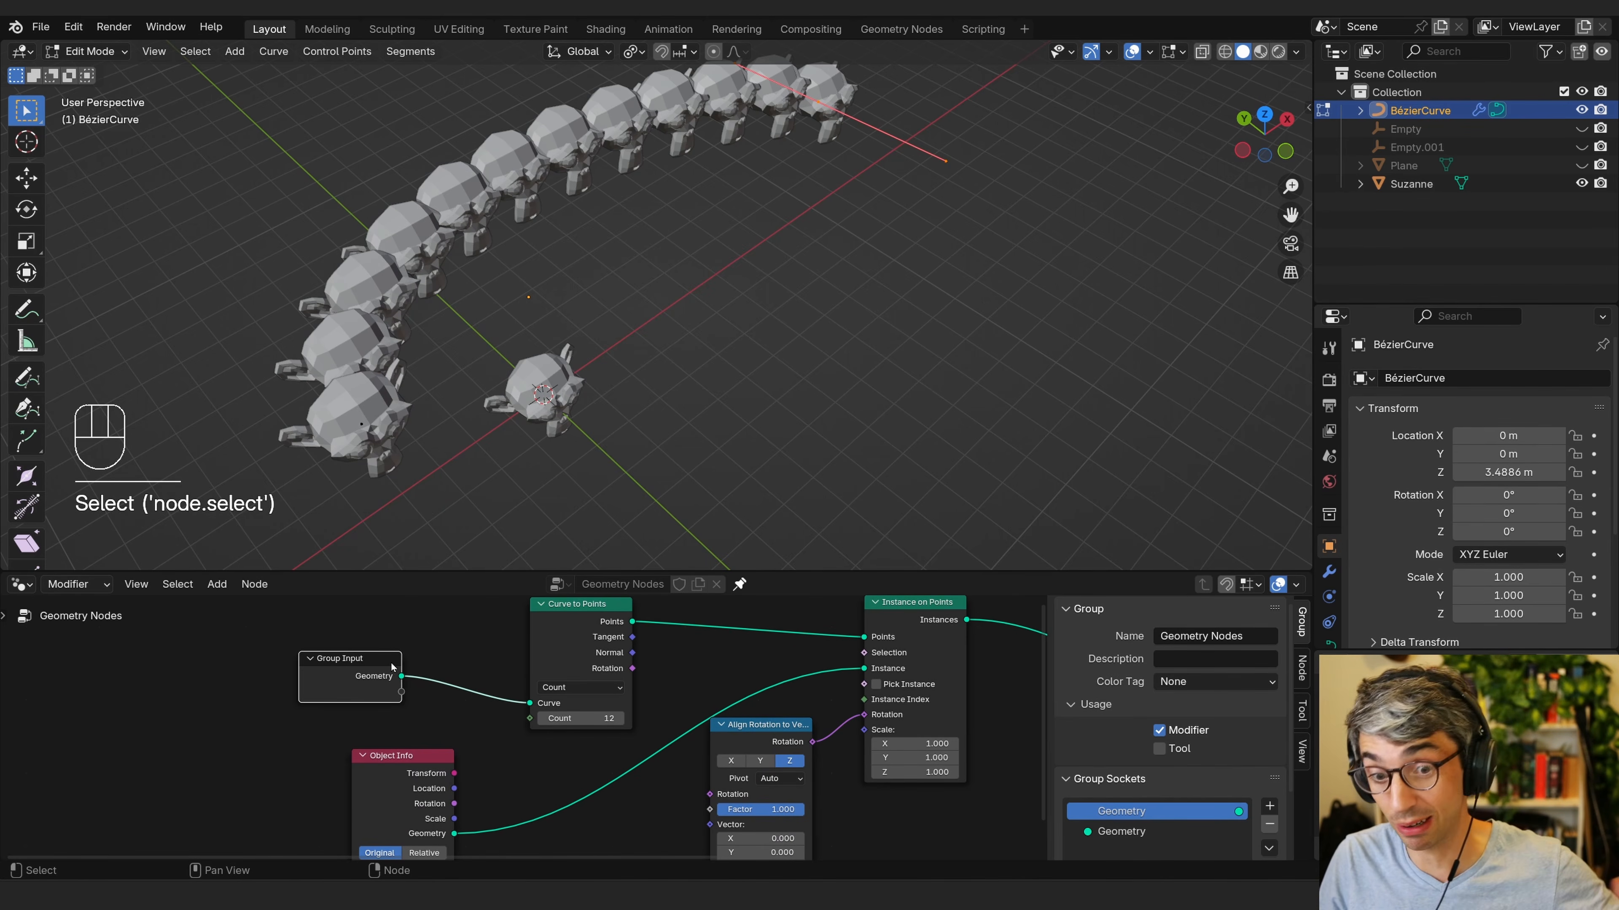
{"action": "left_click_drag", "start_coordinate": [551, 633], "coordinate": [549, 638]}
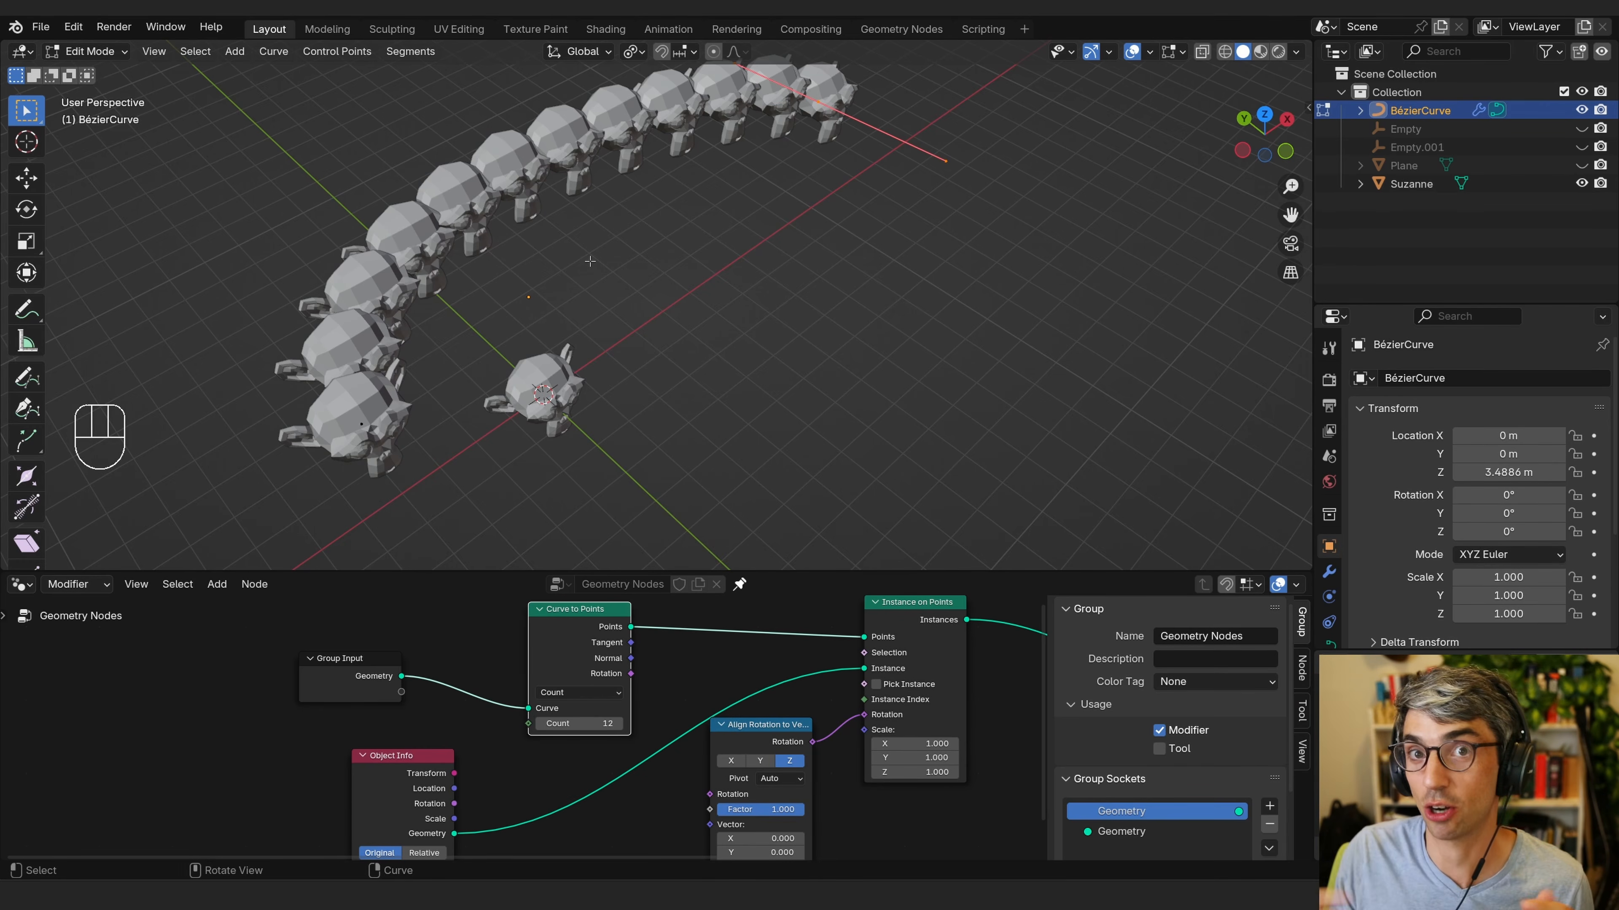
{"action": "left_click", "coordinate": [656, 663]}
{"action": "scroll", "coordinate": [653, 662], "scroll_direction": "down", "scroll_amount": 2}
{"action": "middle_click_drag", "start_coordinate": [652, 662], "coordinate": [530, 653]}
{"action": "left_click_drag", "start_coordinate": [512, 637], "coordinate": [590, 795]}
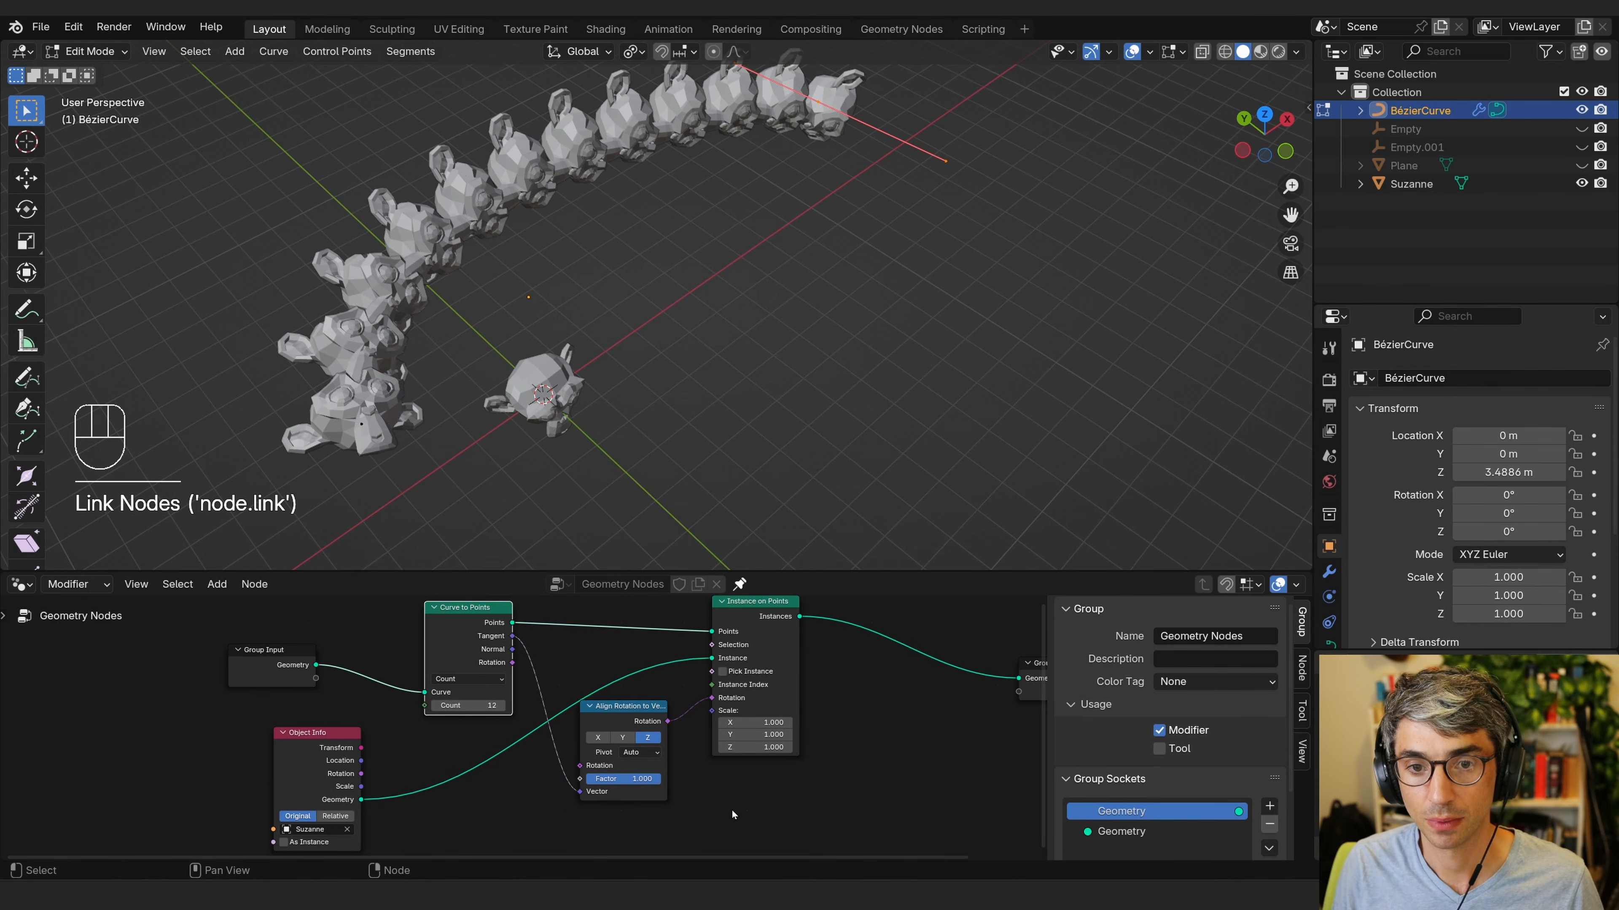
Orbit around the aligned Suzanne instances and switch the curve back to Object Mode.
{"action": "middle_click_drag", "start_coordinate": [519, 383], "coordinate": [768, 350]}
{"action": "middle_click_drag", "start_coordinate": [768, 349], "coordinate": [720, 354]}
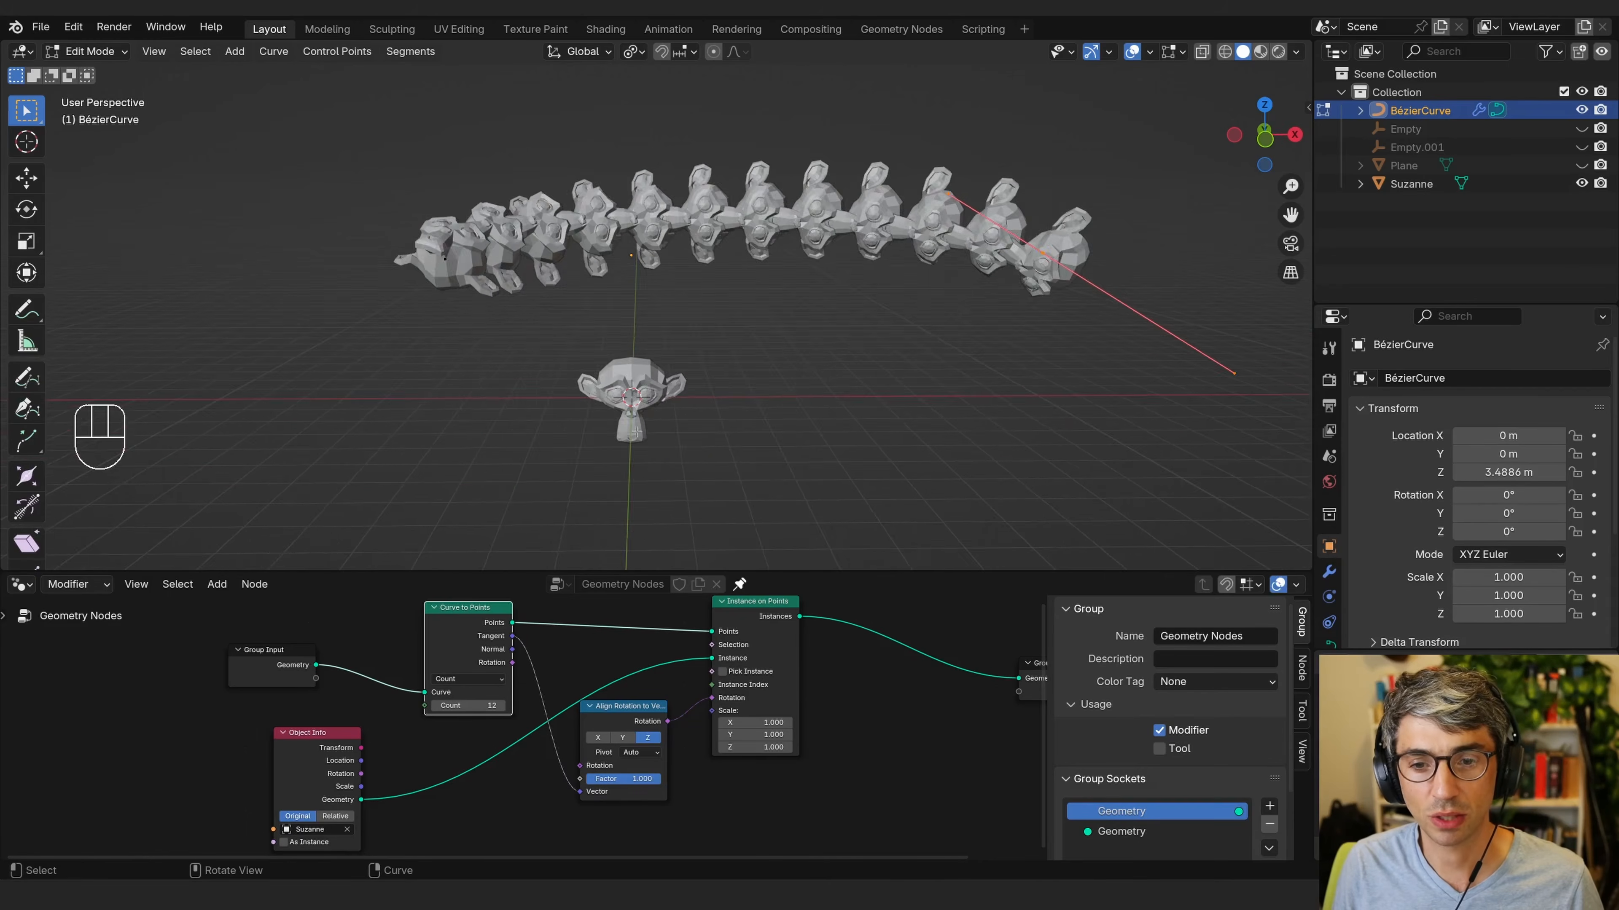
{"action": "scroll", "coordinate": [720, 357], "scroll_direction": "up", "scroll_amount": 3}
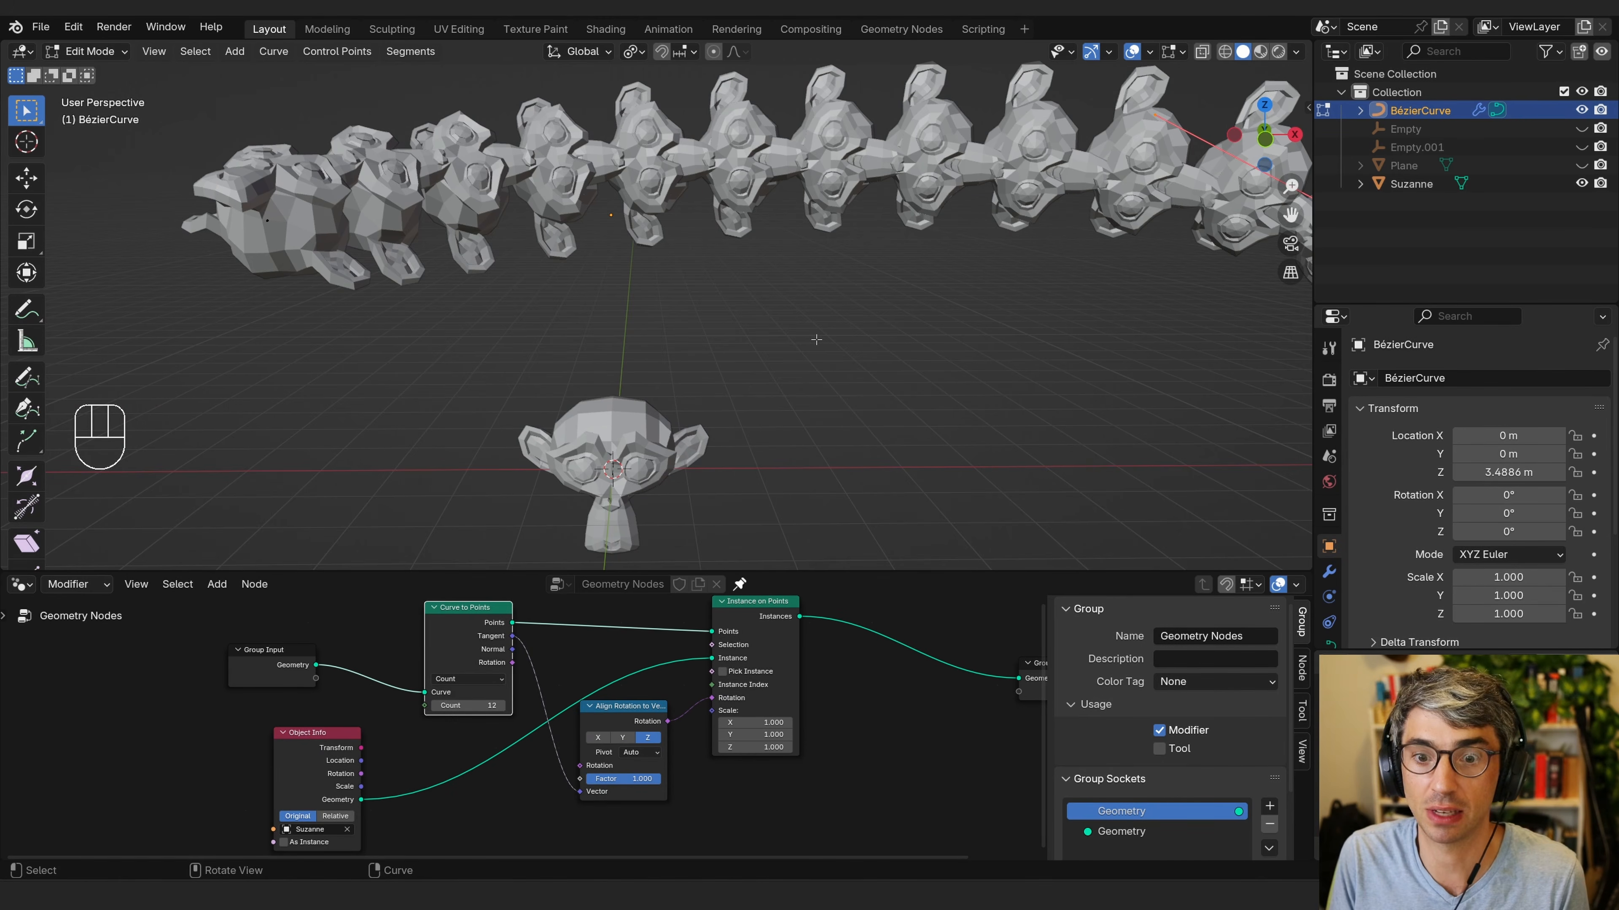
{"action": "middle_click_drag", "start_coordinate": [773, 455], "coordinate": [685, 436]}
{"action": "left_click", "coordinate": [696, 426]}
{"action": "key", "text": "Tab"}
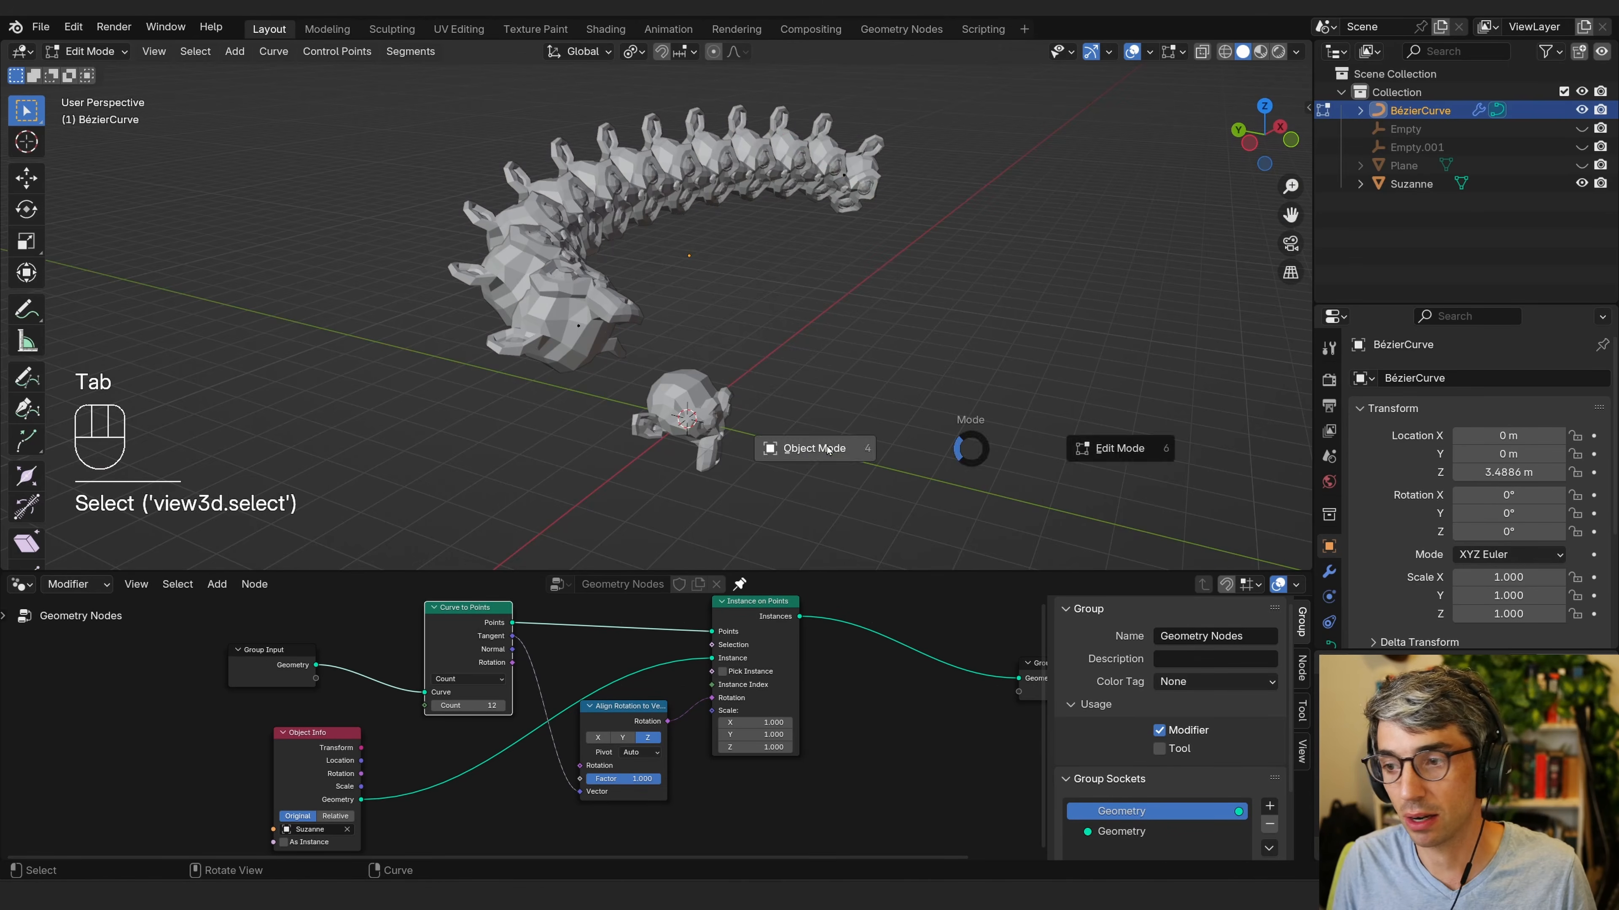
{"action": "left_click", "coordinate": [712, 429]}
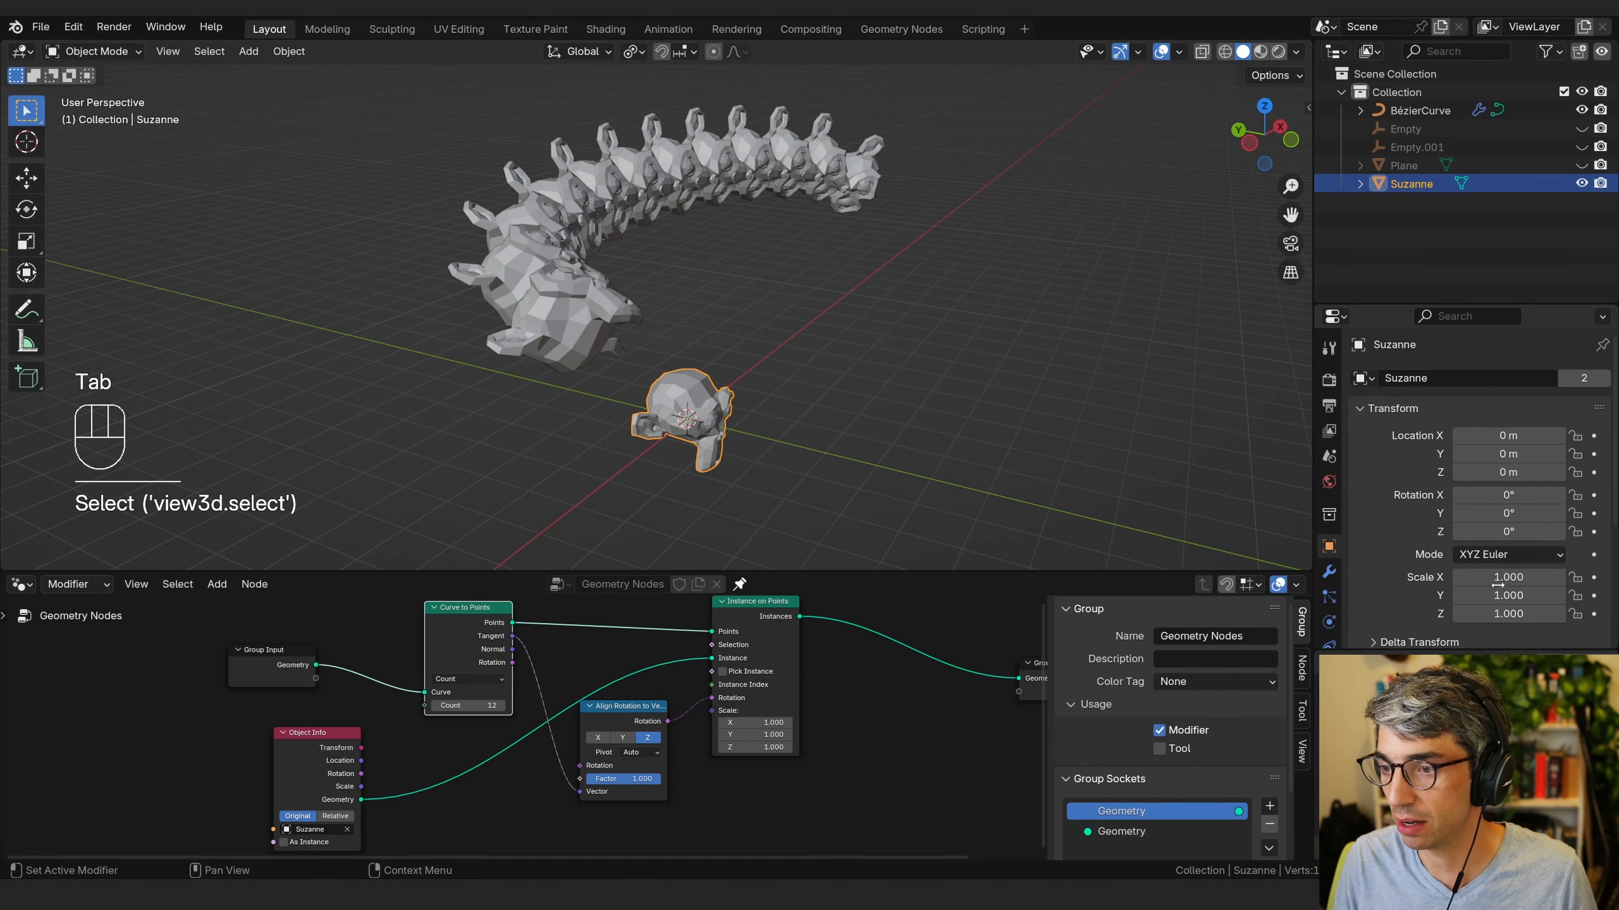
Set the Align Rotation to Vector node's axis to Y.
{"action": "middle_click_drag", "start_coordinate": [884, 488], "coordinate": [893, 472]}
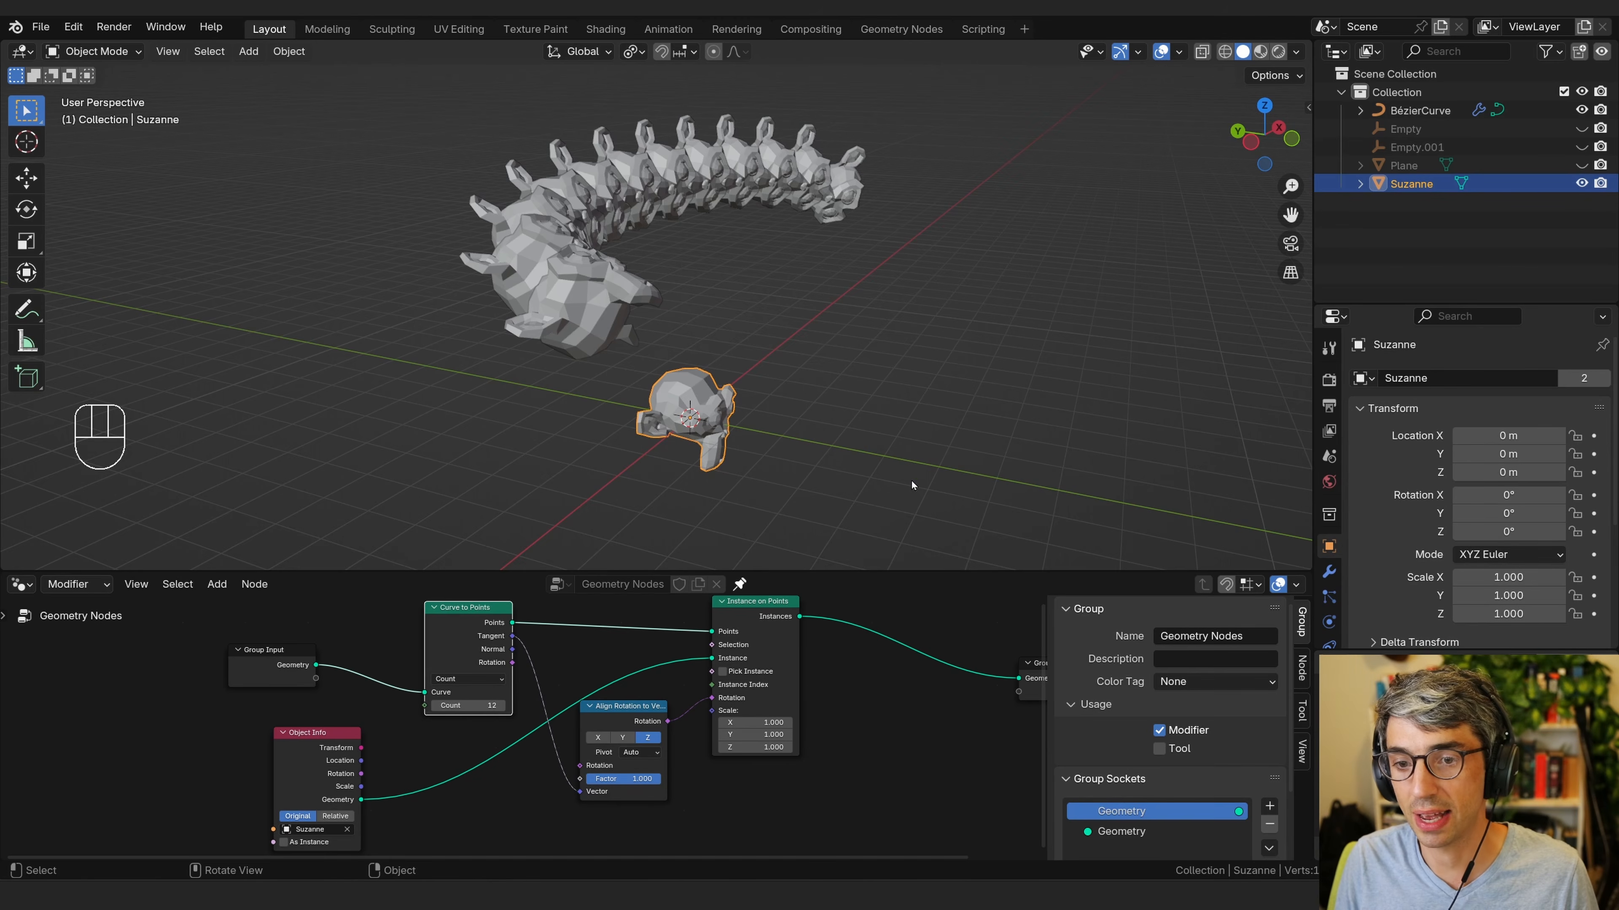
{"action": "left_click_drag", "start_coordinate": [627, 727], "coordinate": [629, 728]}
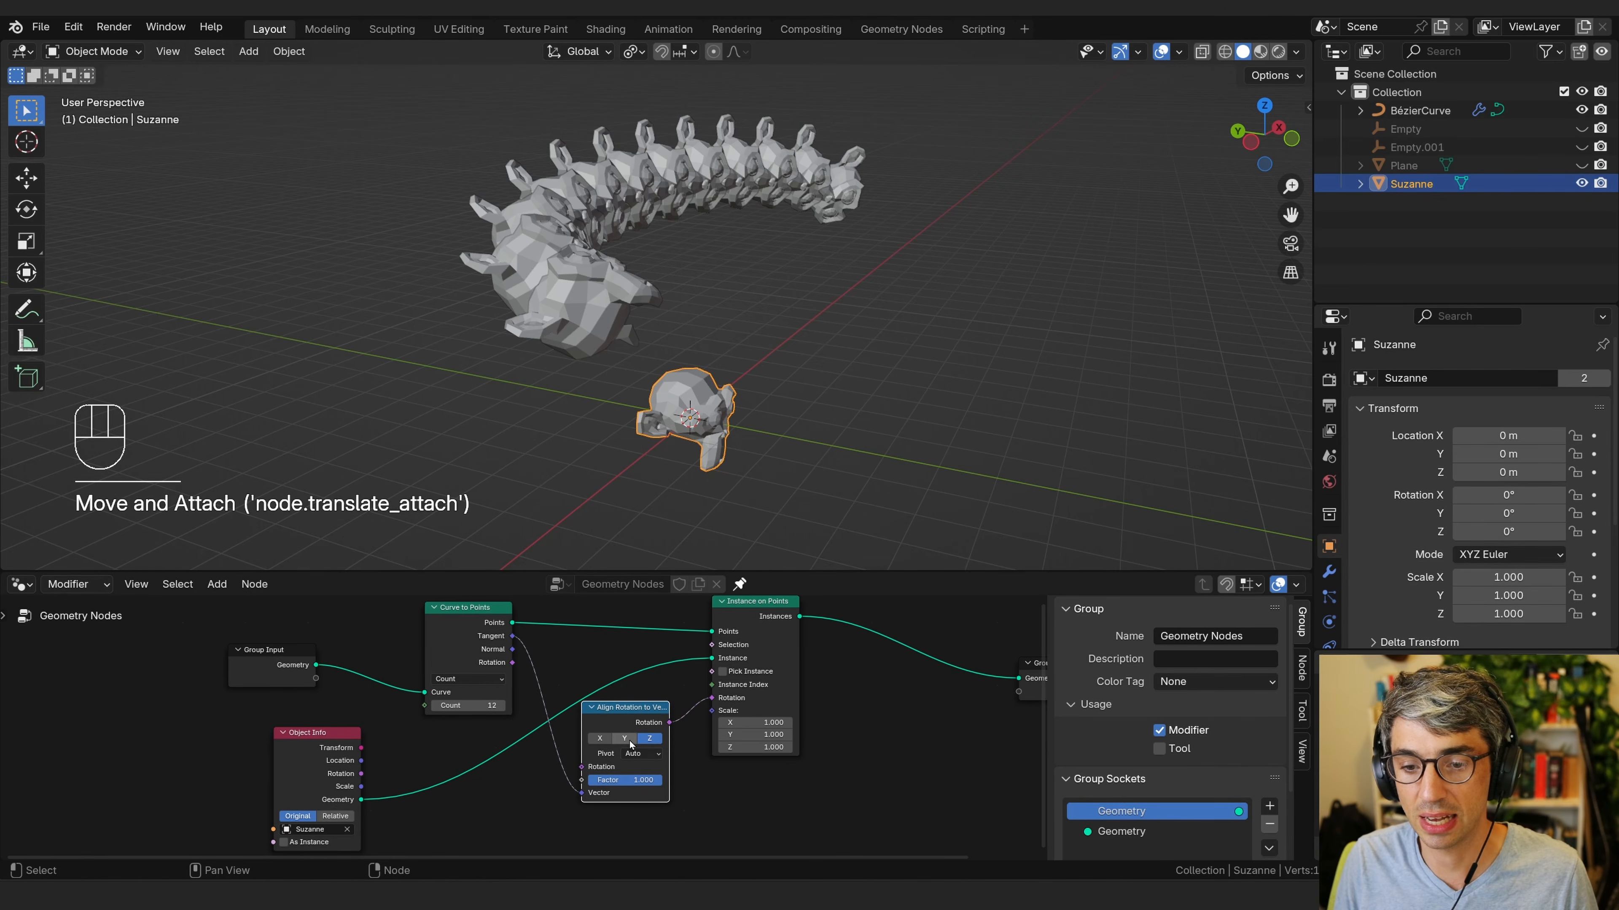
{"action": "left_click", "coordinate": [626, 742]}
Select the Bézier curve, enter Edit Mode and extrude a new point from its end.
{"action": "middle_click_drag", "start_coordinate": [850, 426], "coordinate": [313, 299]}
{"action": "middle_click_drag", "start_coordinate": [870, 235], "coordinate": [892, 318]}
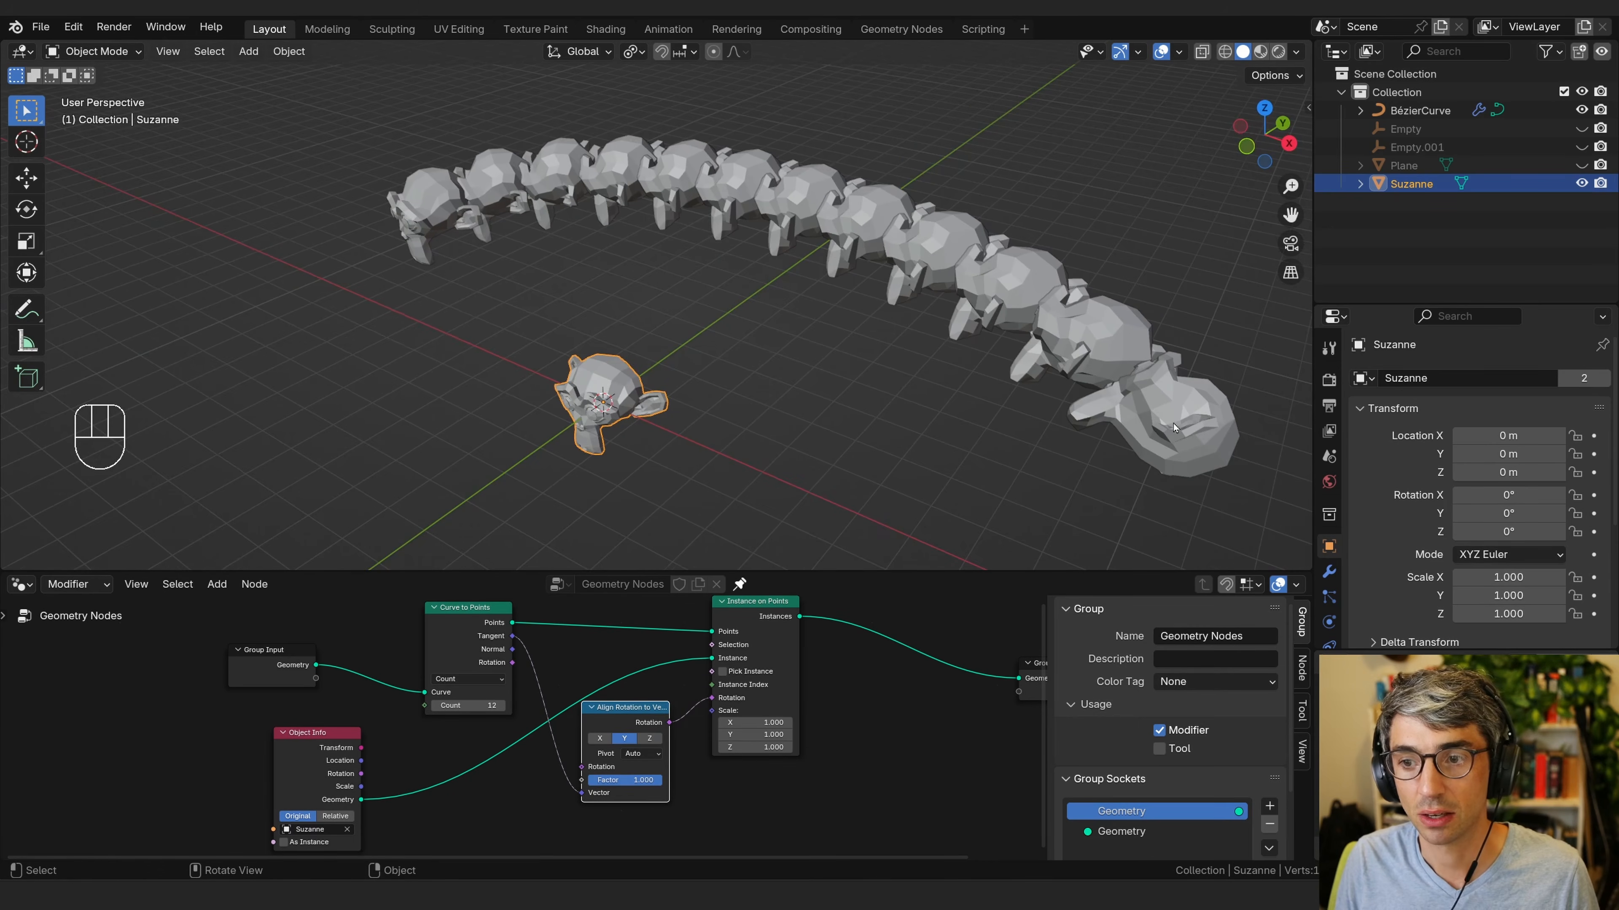
{"action": "middle_click_drag", "start_coordinate": [354, 229], "coordinate": [879, 408]}
{"action": "left_click", "coordinate": [925, 358]}
{"action": "key", "text": "Tab"}
{"action": "left_click_drag", "start_coordinate": [532, 306], "coordinate": [631, 415]}
{"action": "middle_click_drag", "start_coordinate": [733, 459], "coordinate": [914, 427]}
{"action": "key", "text": "e"}
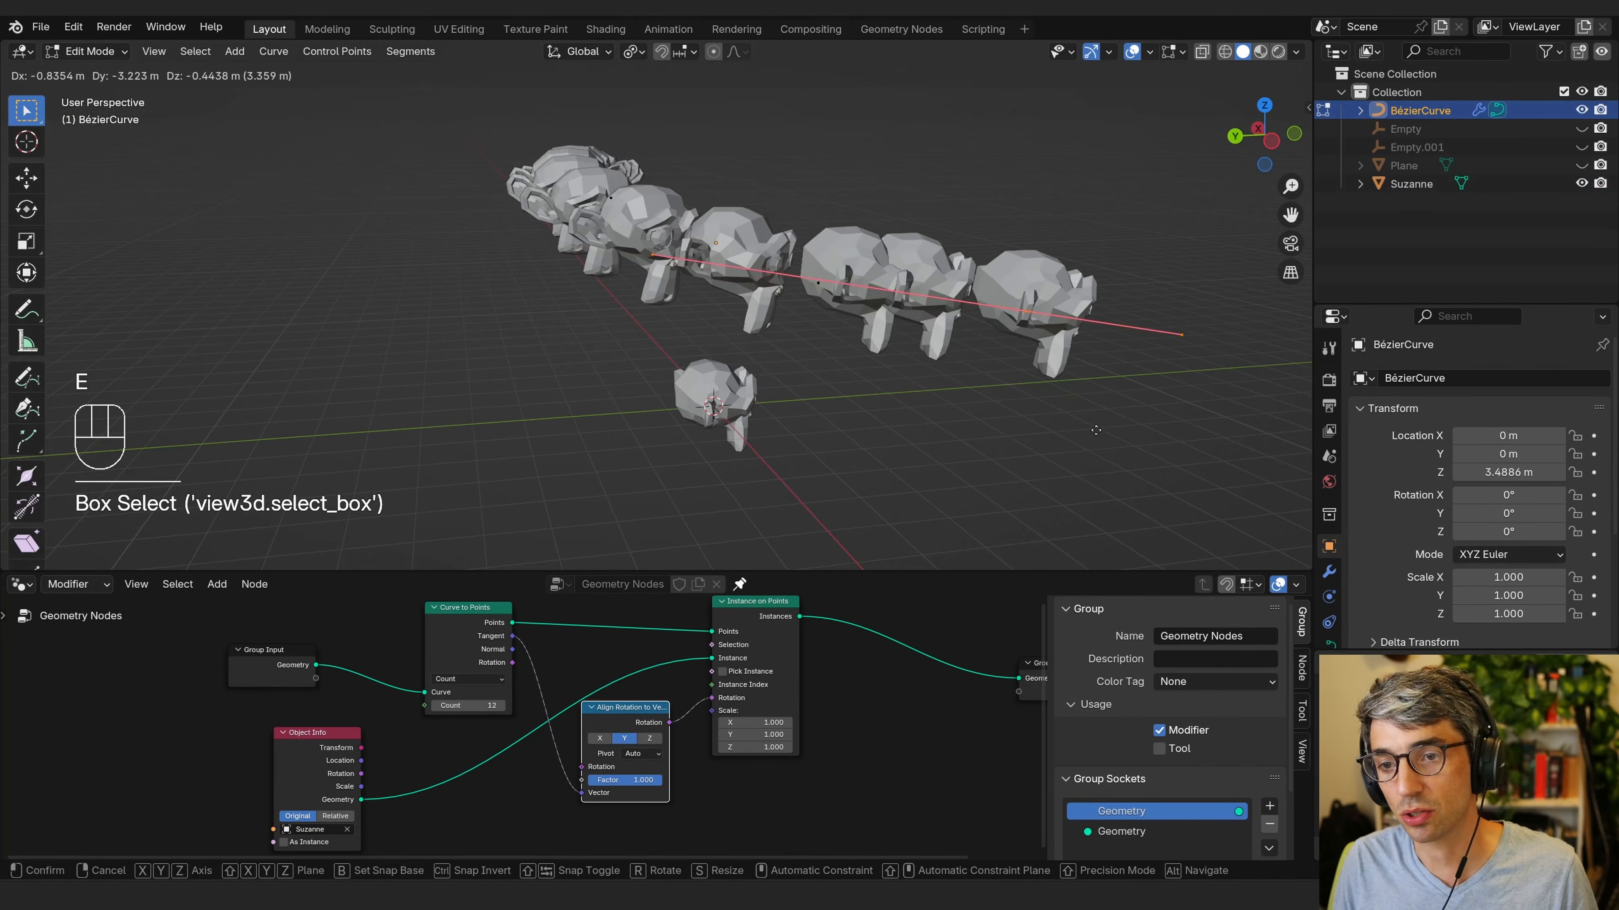
{"action": "left_click", "coordinate": [1131, 370]}
{"action": "middle_click_drag", "start_coordinate": [1156, 390], "coordinate": [1045, 439], "text": "shift"}
Rotate, scale and move the newly extruded curve point.
{"action": "key", "text": "r"}
{"action": "left_click", "coordinate": [1051, 351]}
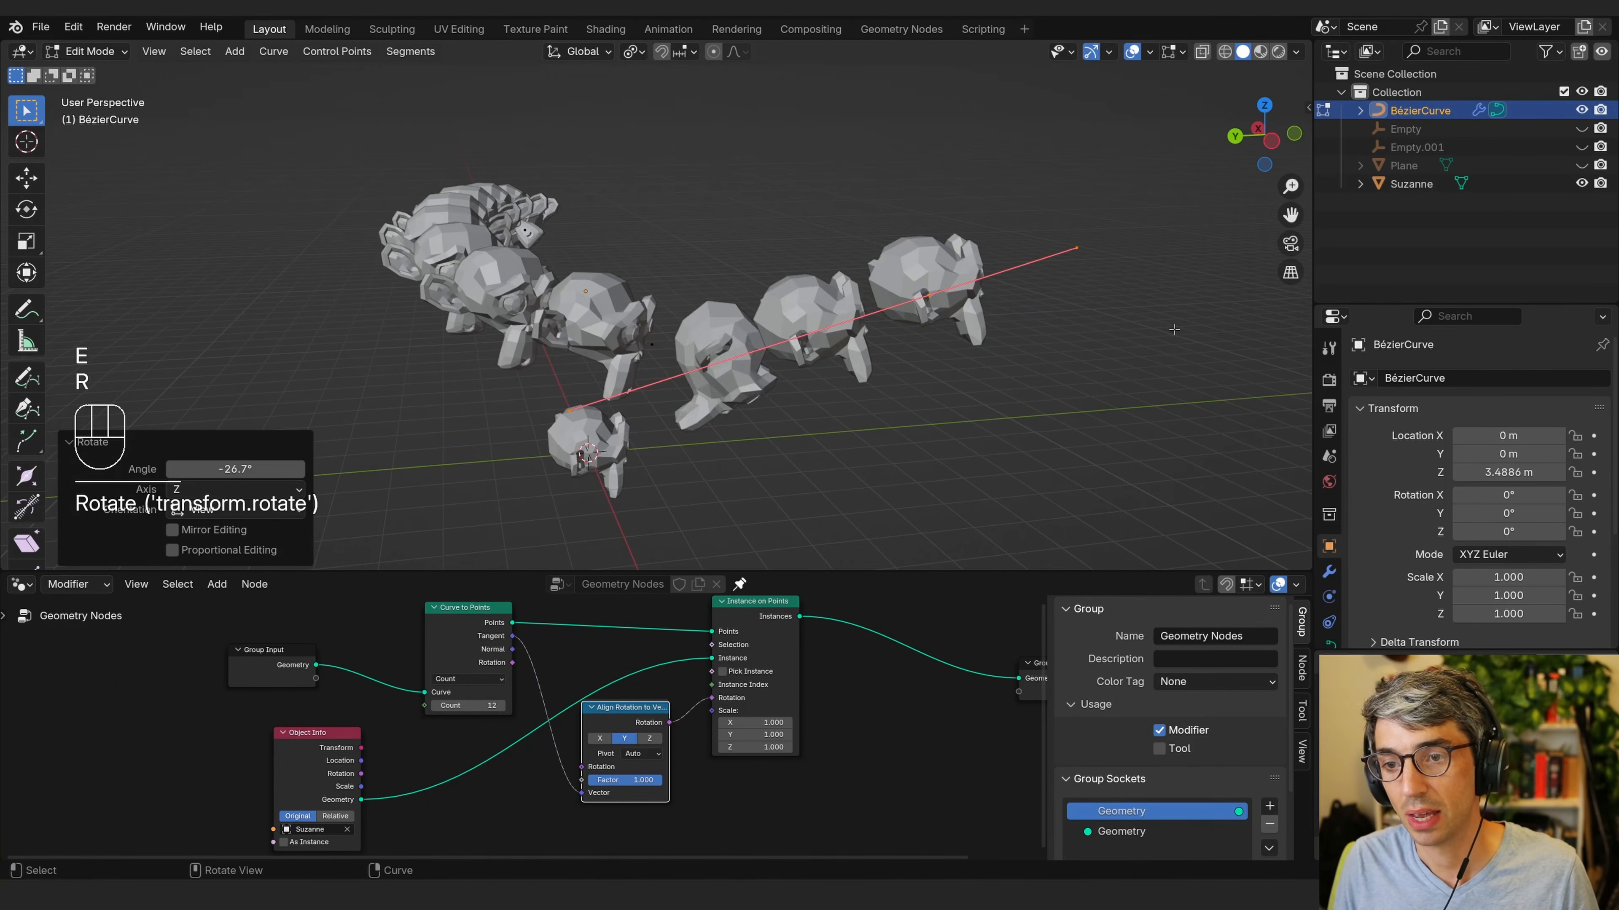
{"action": "key", "text": "s"}
{"action": "left_click", "coordinate": [1007, 351]}
{"action": "key", "text": "g"}
{"action": "left_click", "coordinate": [1204, 300]}
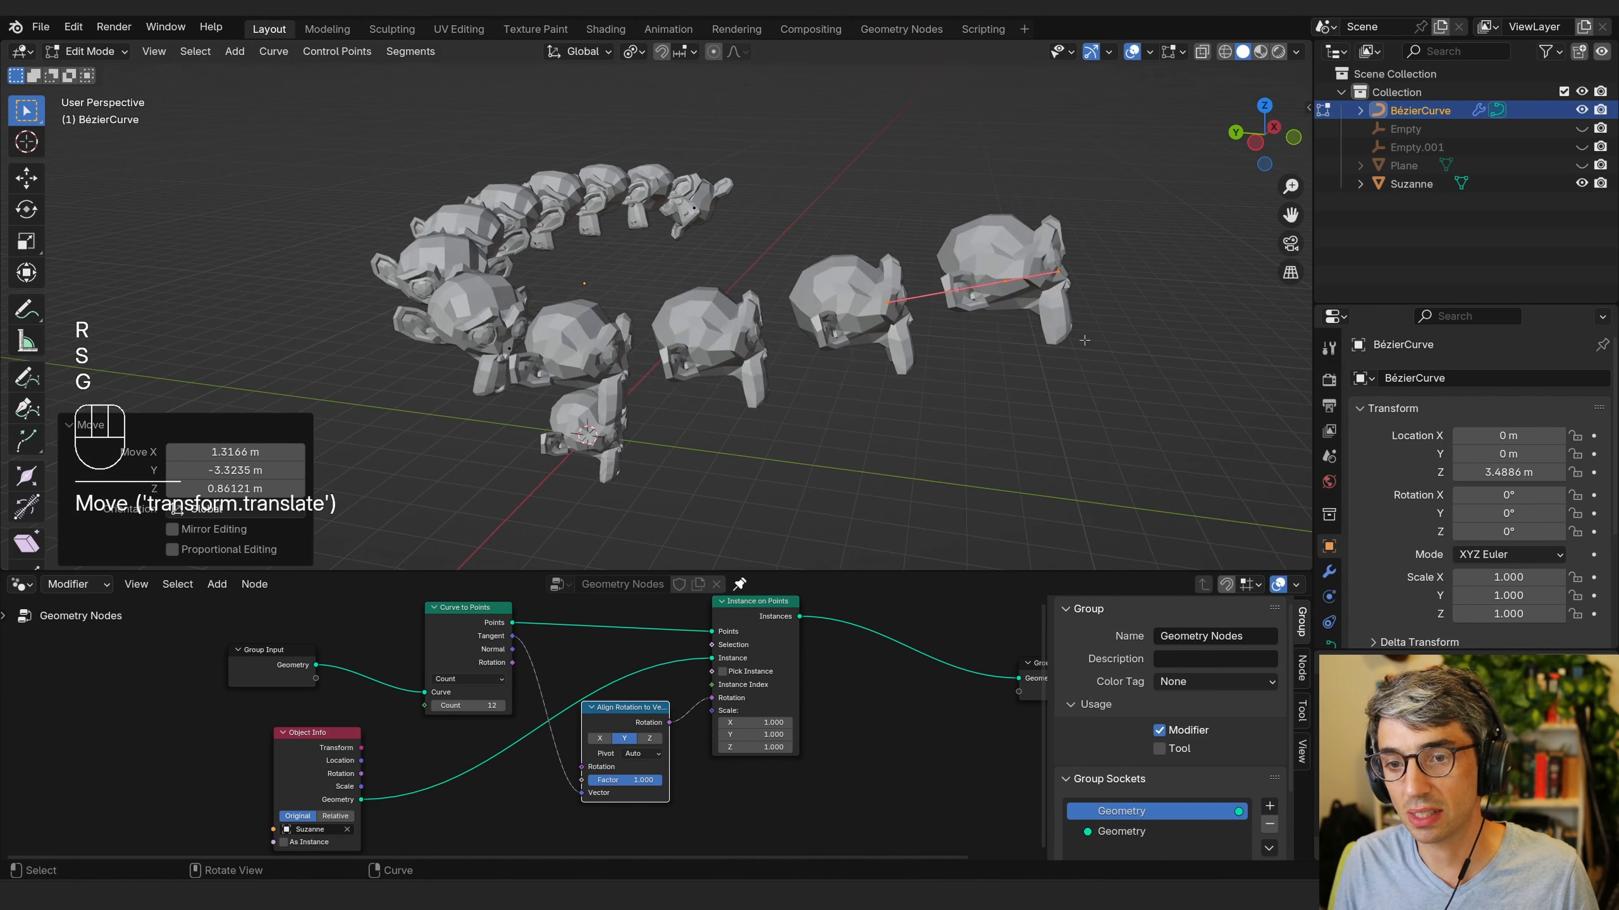
{"action": "middle_click_drag", "start_coordinate": [1084, 339], "coordinate": [759, 346]}
Extrude another point from the curve's end and rotate it.
{"action": "key", "text": "e"}
{"action": "left_click", "coordinate": [876, 328]}
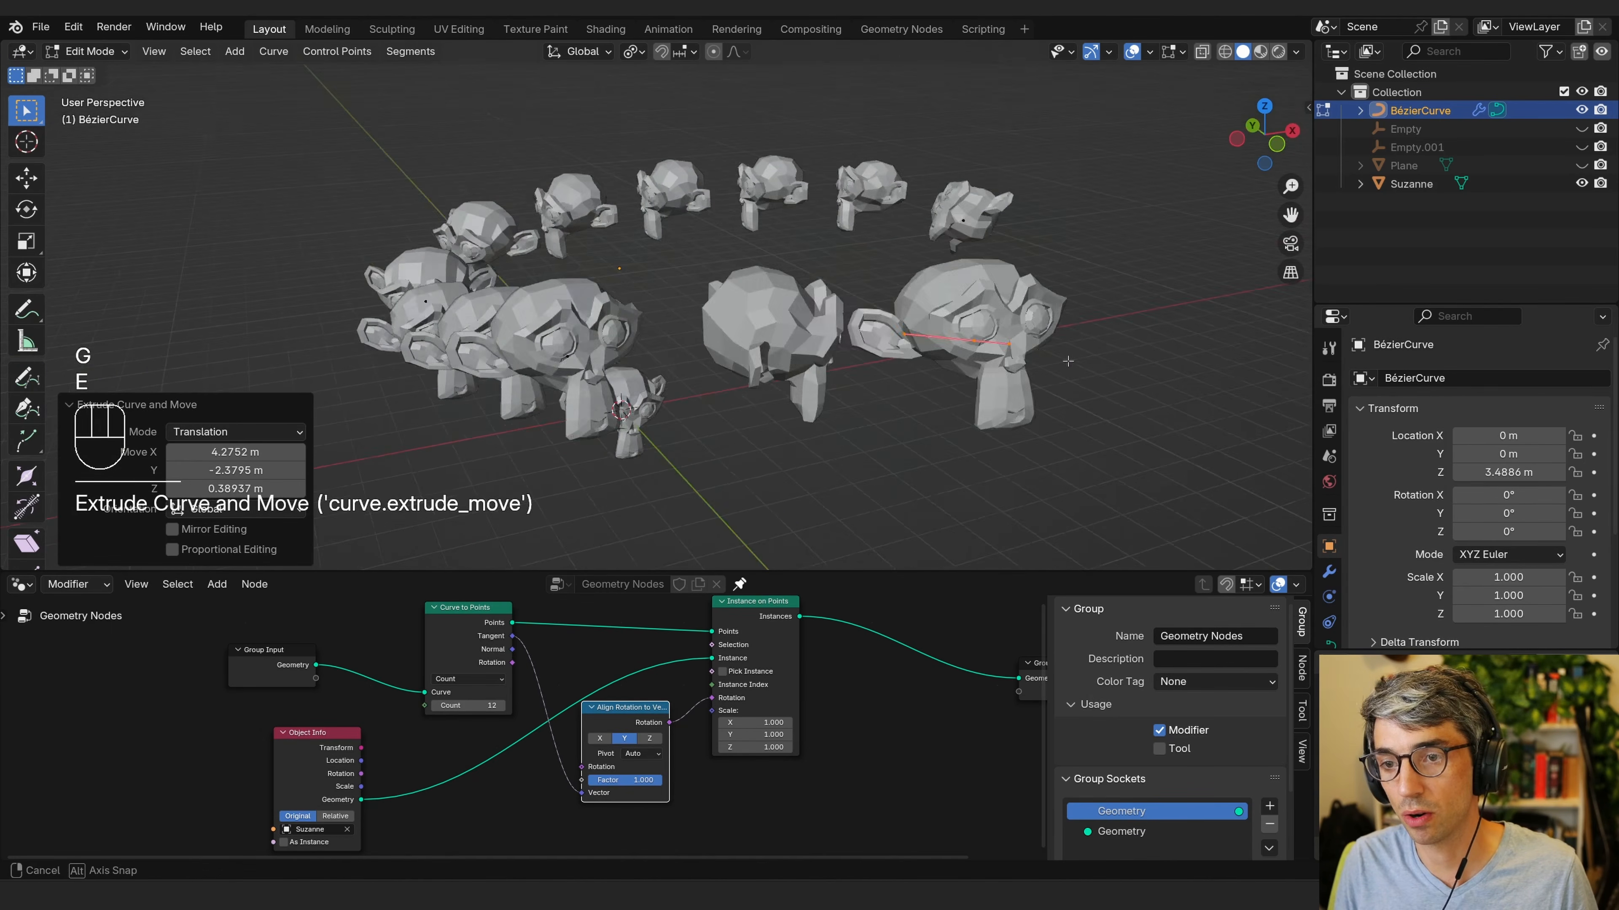
{"action": "middle_click_drag", "start_coordinate": [876, 329], "coordinate": [930, 408]}
{"action": "key", "text": "r"}
{"action": "left_click", "coordinate": [969, 464]}
{"action": "middle_click_drag", "start_coordinate": [968, 464], "coordinate": [898, 280], "text": "shift"}
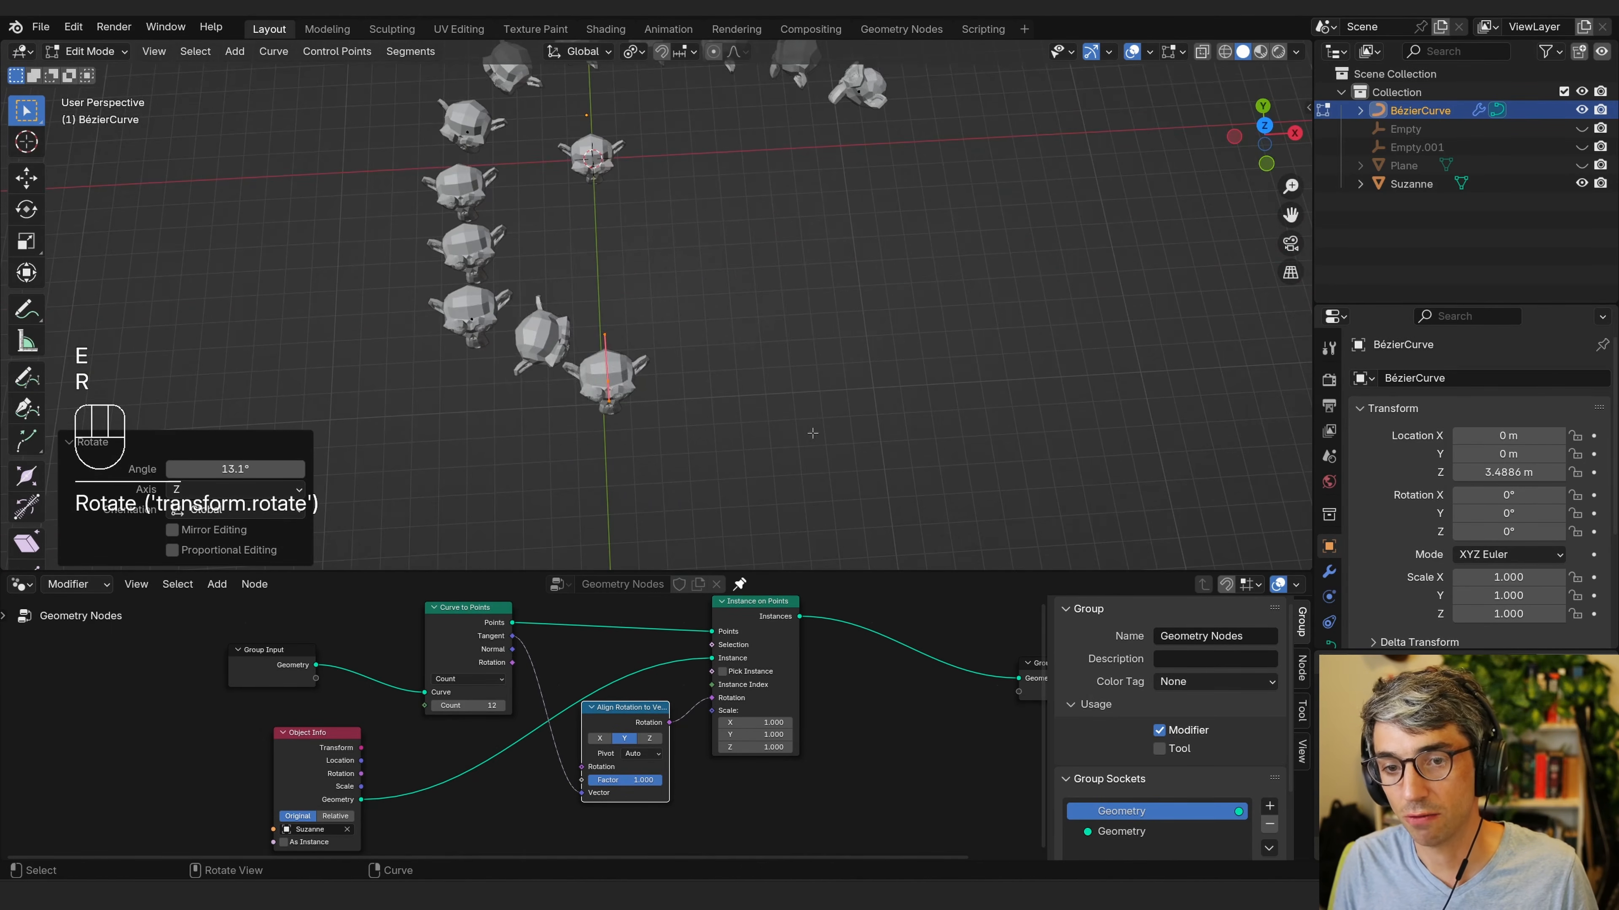
Rotate, scale and move the last curve point to reshape the curve's end.
{"action": "key", "text": "r"}
{"action": "left_click", "coordinate": [695, 156]}
{"action": "middle_click_drag", "start_coordinate": [716, 336], "coordinate": [686, 230]}
{"action": "key", "text": "s"}
{"action": "left_click", "coordinate": [751, 275]}
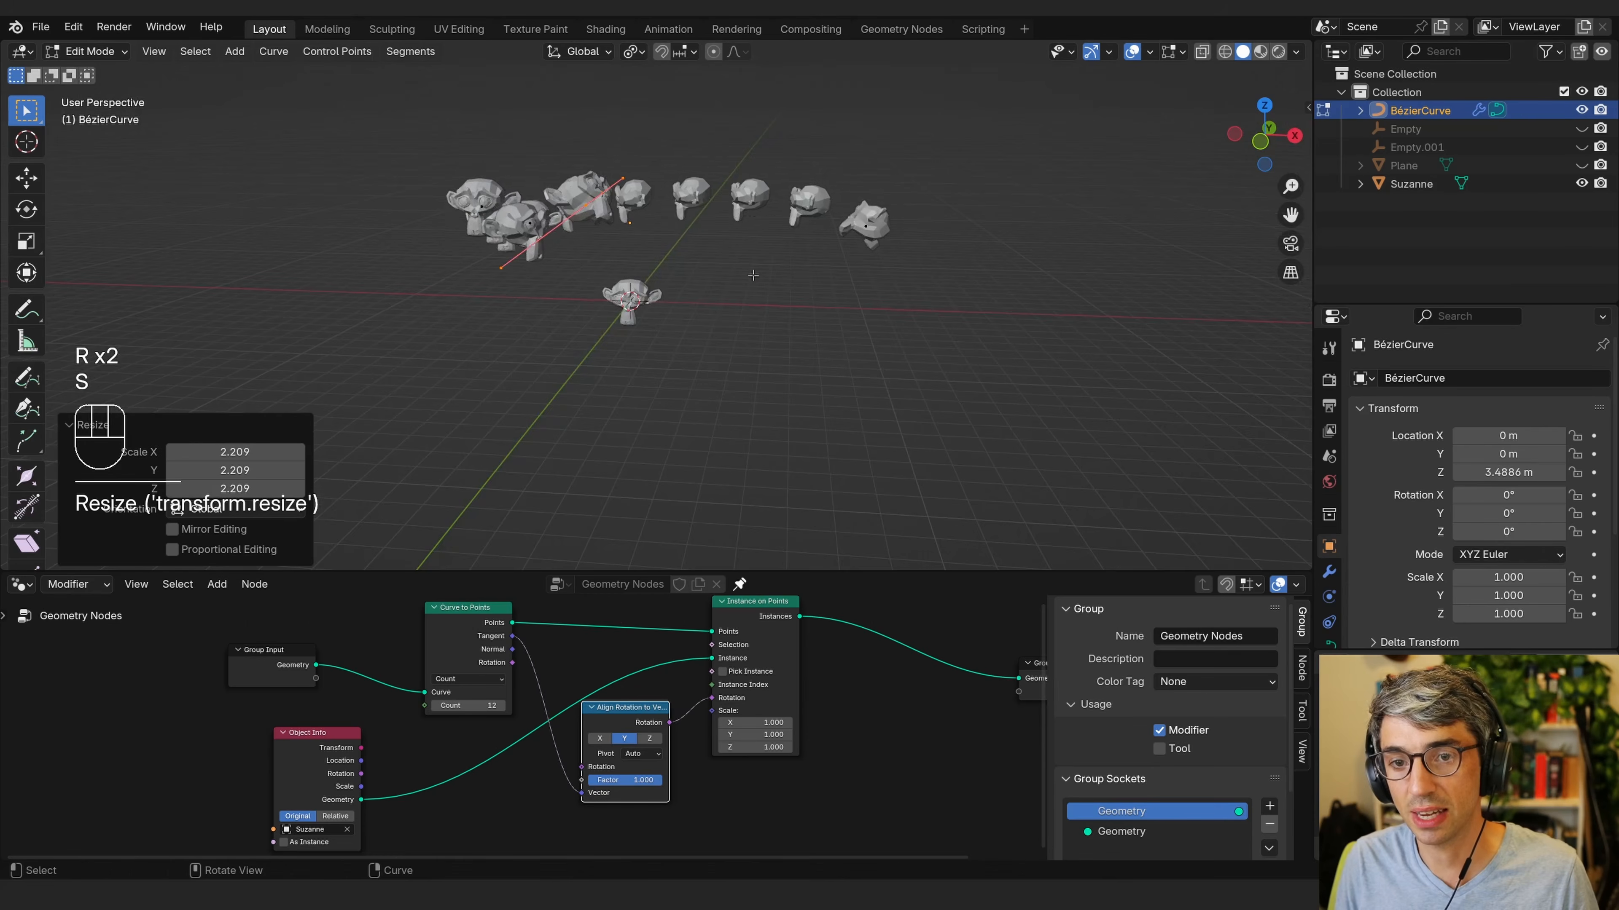
{"action": "middle_click_drag", "start_coordinate": [751, 275], "coordinate": [846, 262]}
{"action": "key", "text": "r"}
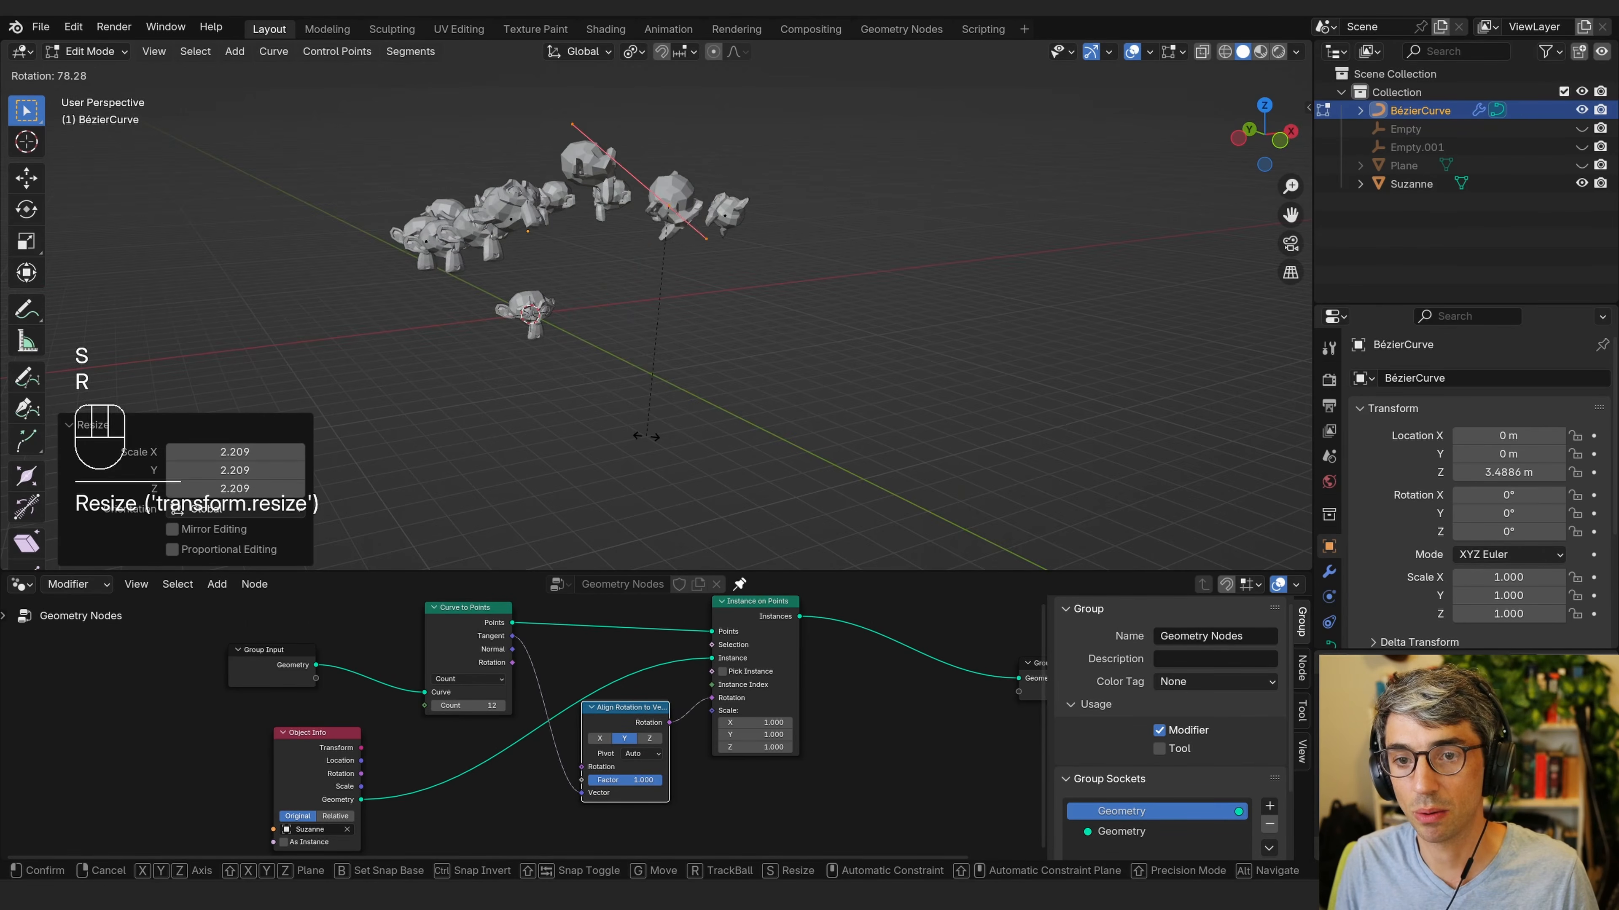
{"action": "left_click", "coordinate": [648, 279]}
{"action": "key", "text": "g"}
{"action": "left_click", "coordinate": [798, 332]}
{"action": "left_click_drag", "start_coordinate": [714, 163], "coordinate": [706, 172]}
{"action": "key", "text": "g"}
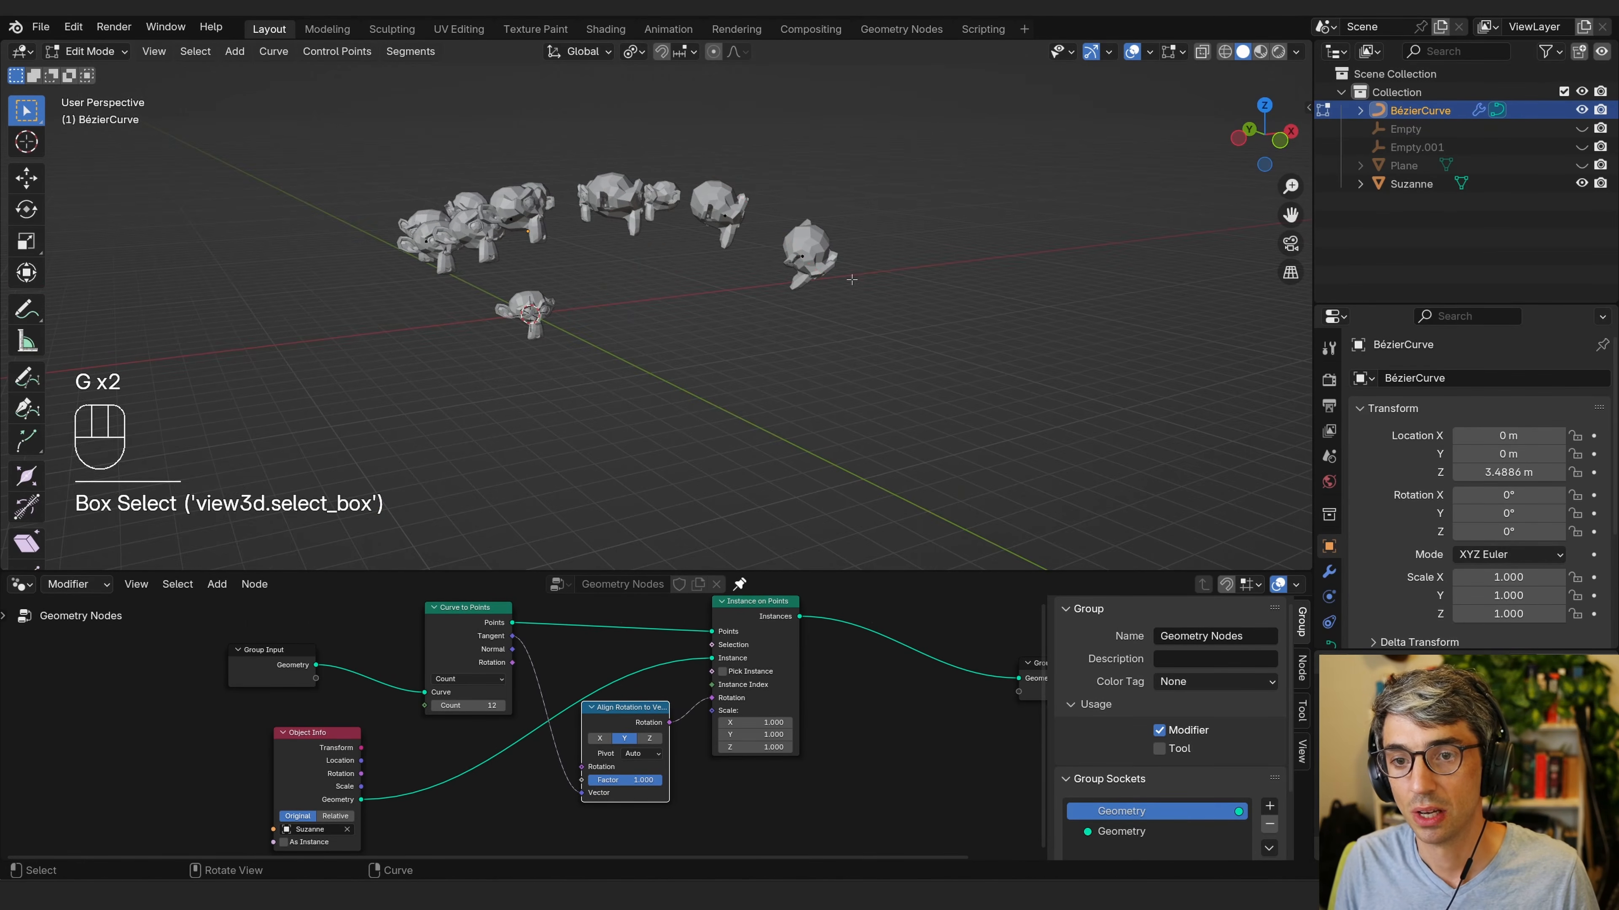
{"action": "middle_click_drag", "start_coordinate": [705, 172], "coordinate": [904, 282]}
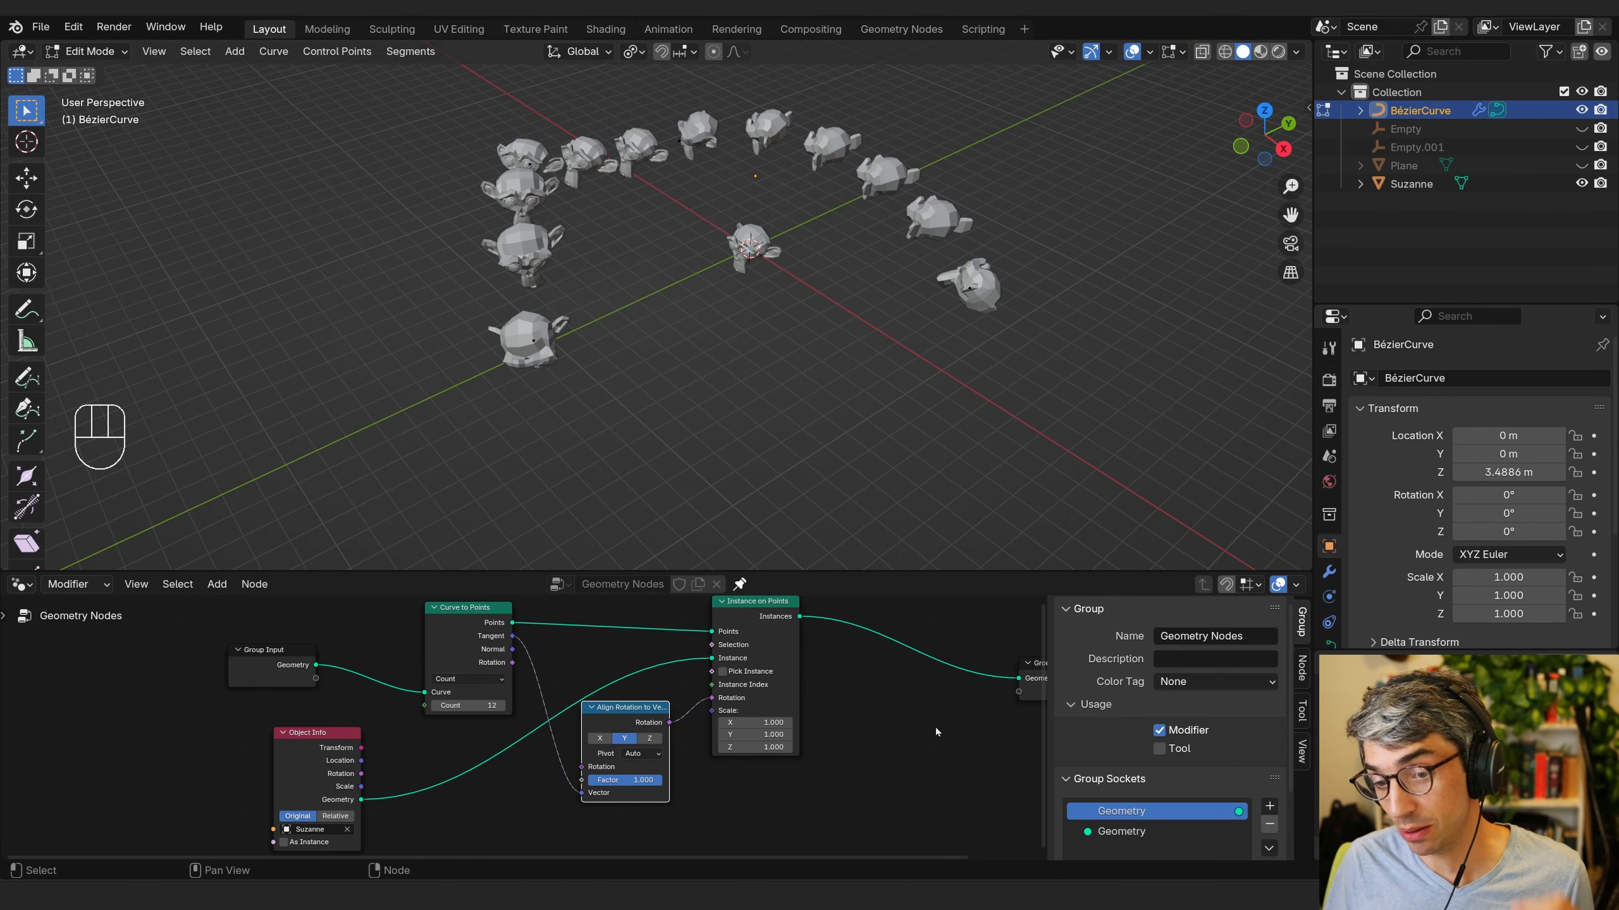
Enlarge the node editor area and pan the node tree into view.
{"action": "middle_click_drag", "start_coordinate": [897, 710], "coordinate": [818, 712]}
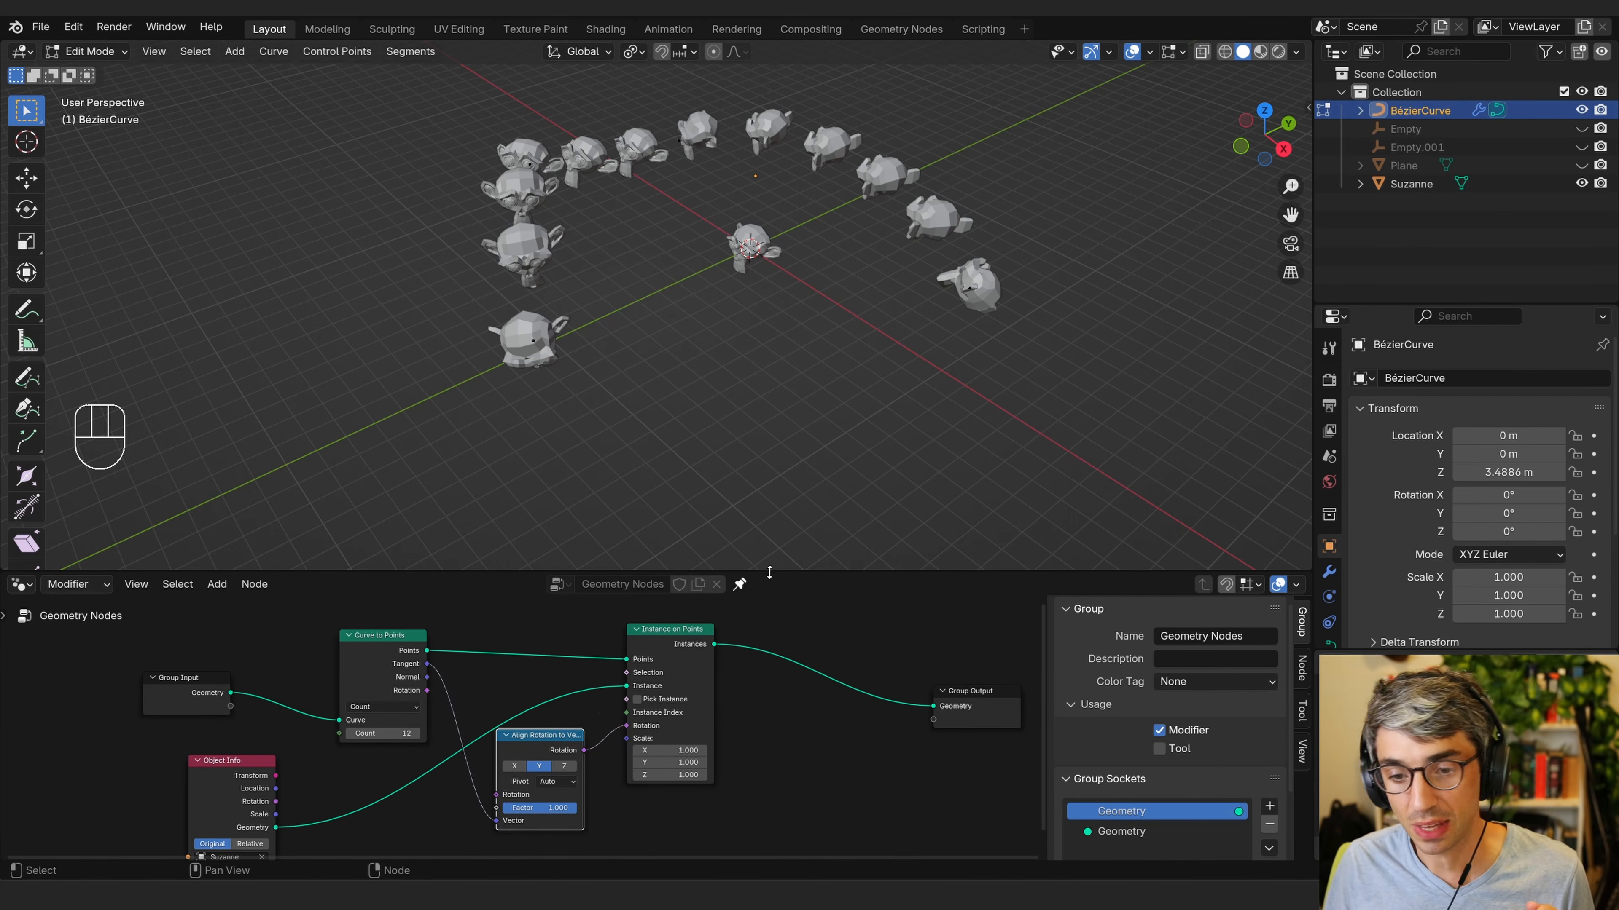
{"action": "left_click", "coordinate": [784, 567]}
{"action": "left_click_drag", "start_coordinate": [787, 569], "coordinate": [808, 356]}
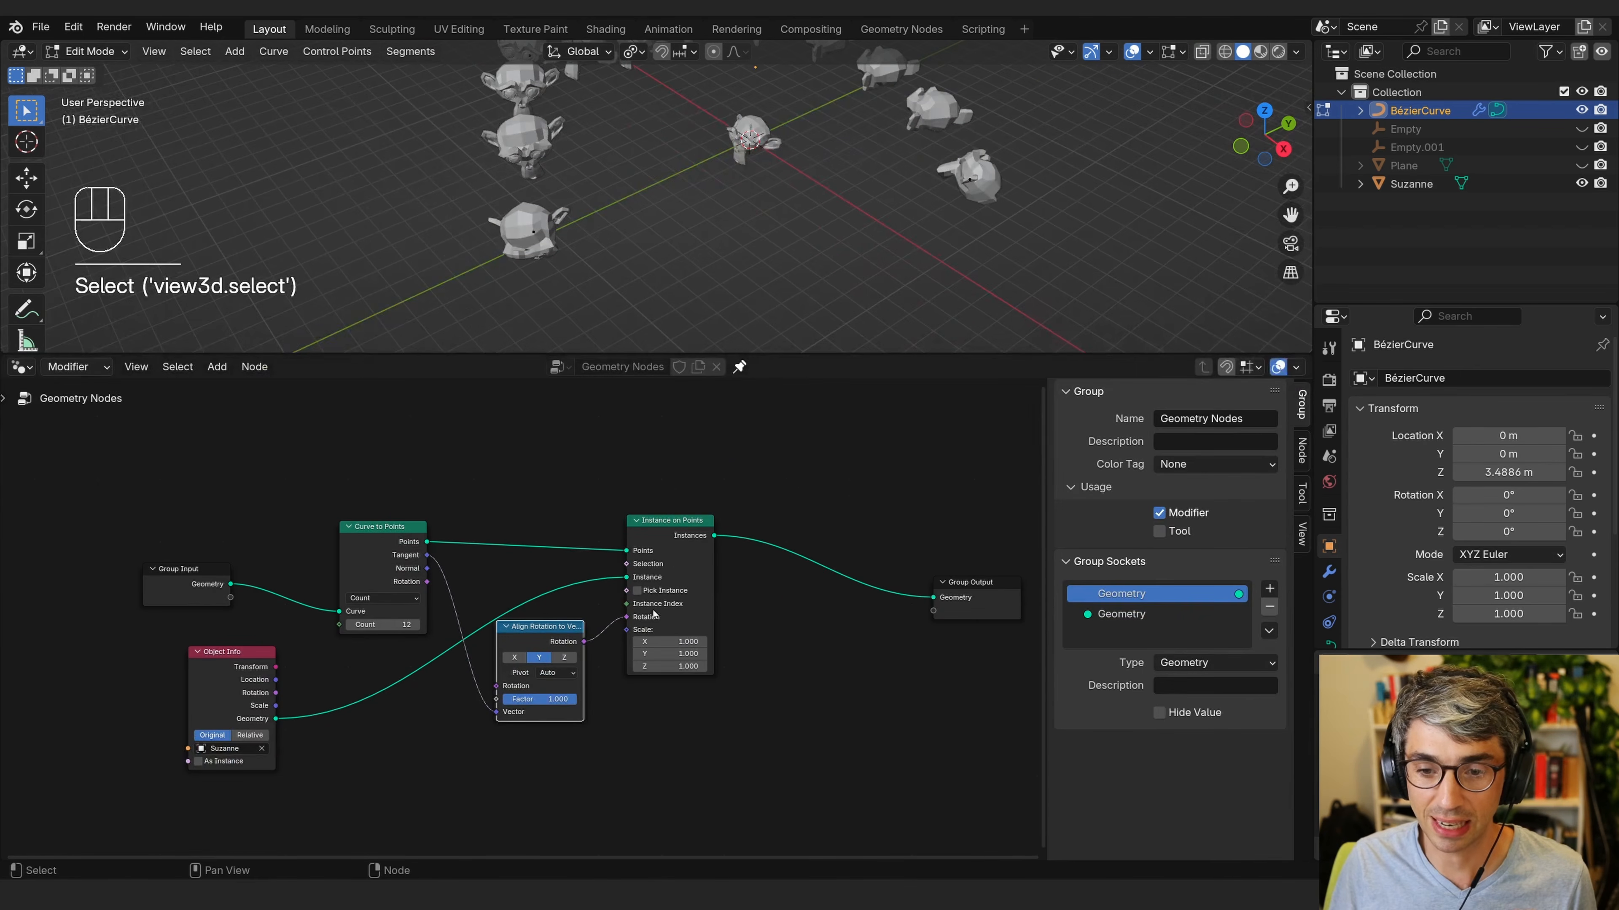
{"action": "left_click", "coordinate": [804, 693]}
{"action": "left_click_drag", "start_coordinate": [803, 696], "coordinate": [748, 571]}
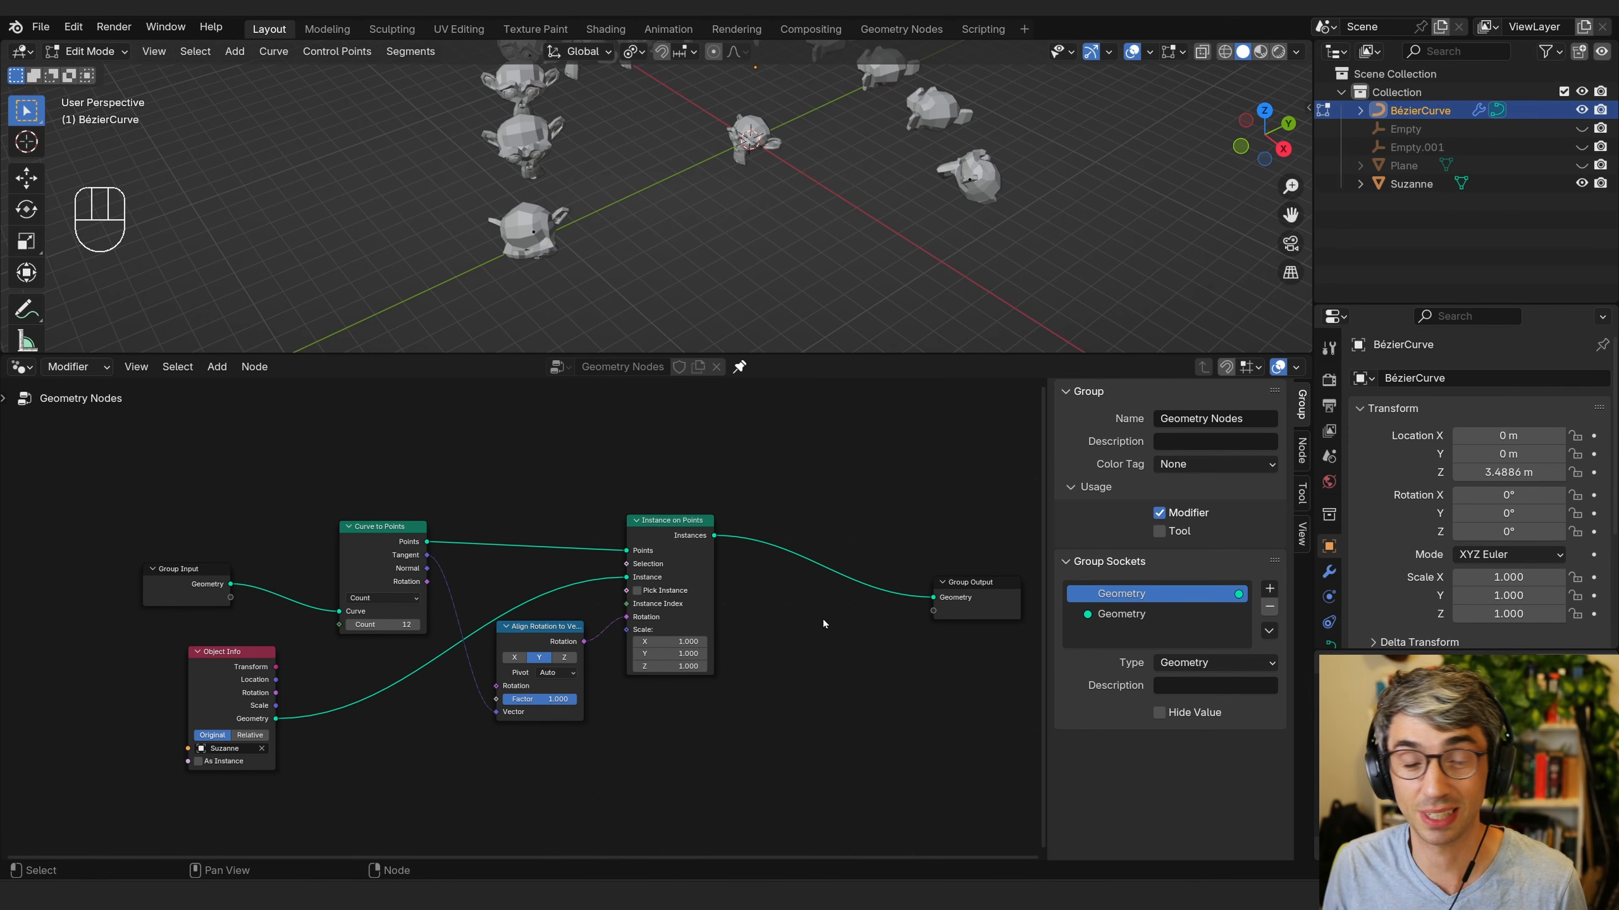
Add a Sample Curve node to the node tree via search.
{"action": "middle_click_drag", "start_coordinate": [623, 770], "coordinate": [633, 748]}
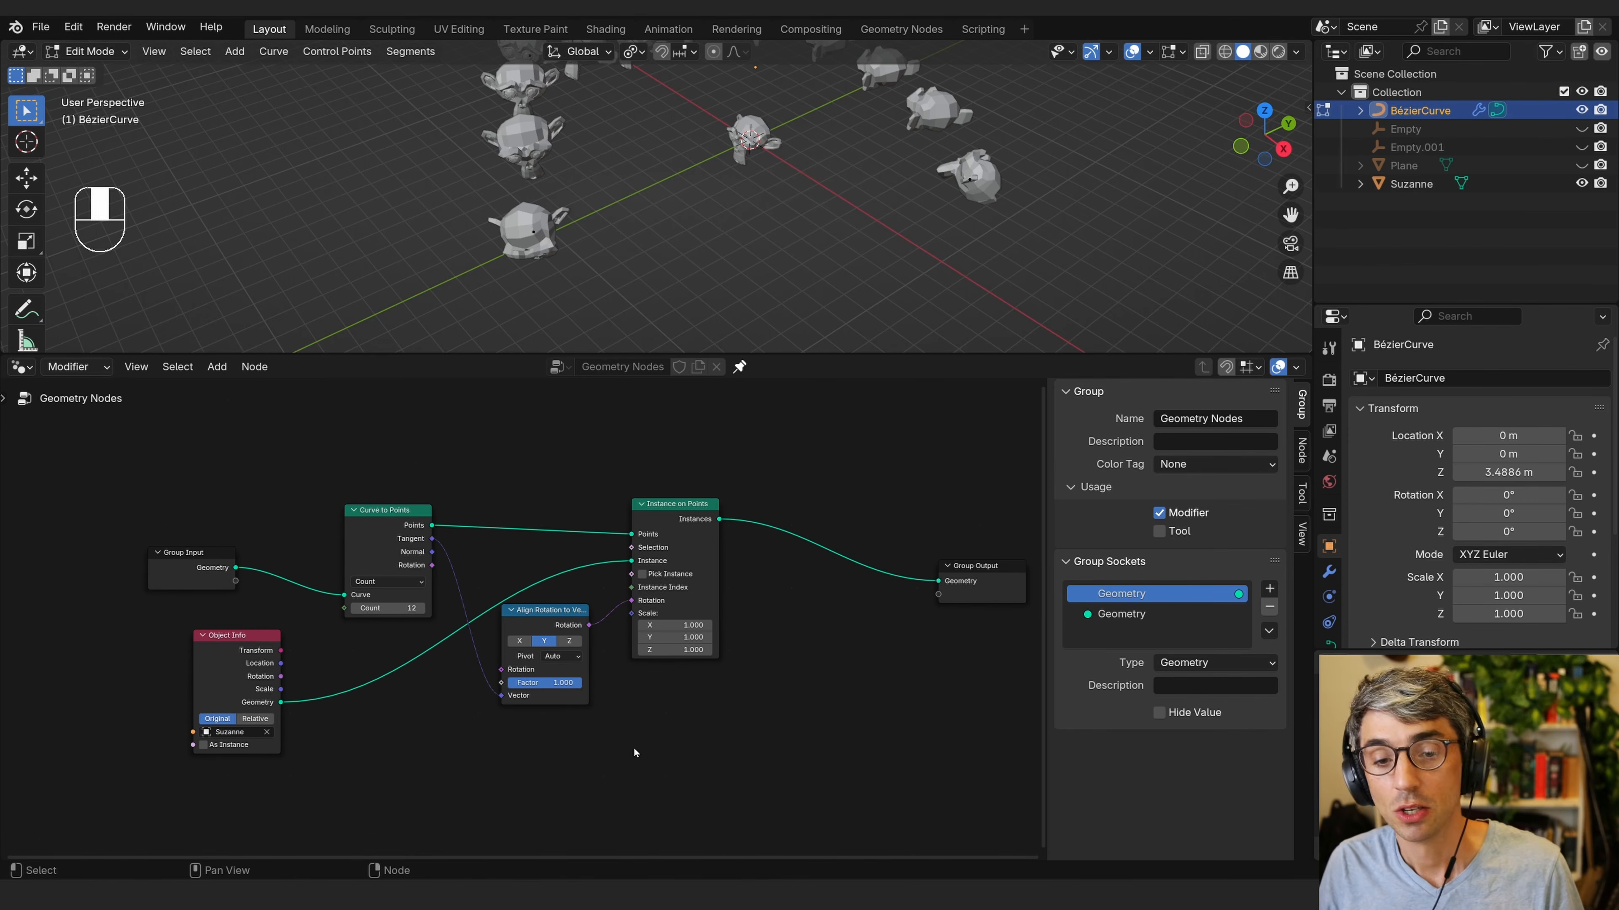
{"action": "key", "text": "shift+a"}
{"action": "left_click", "coordinate": [623, 507]}
{"action": "type", "text": "sample cu"}
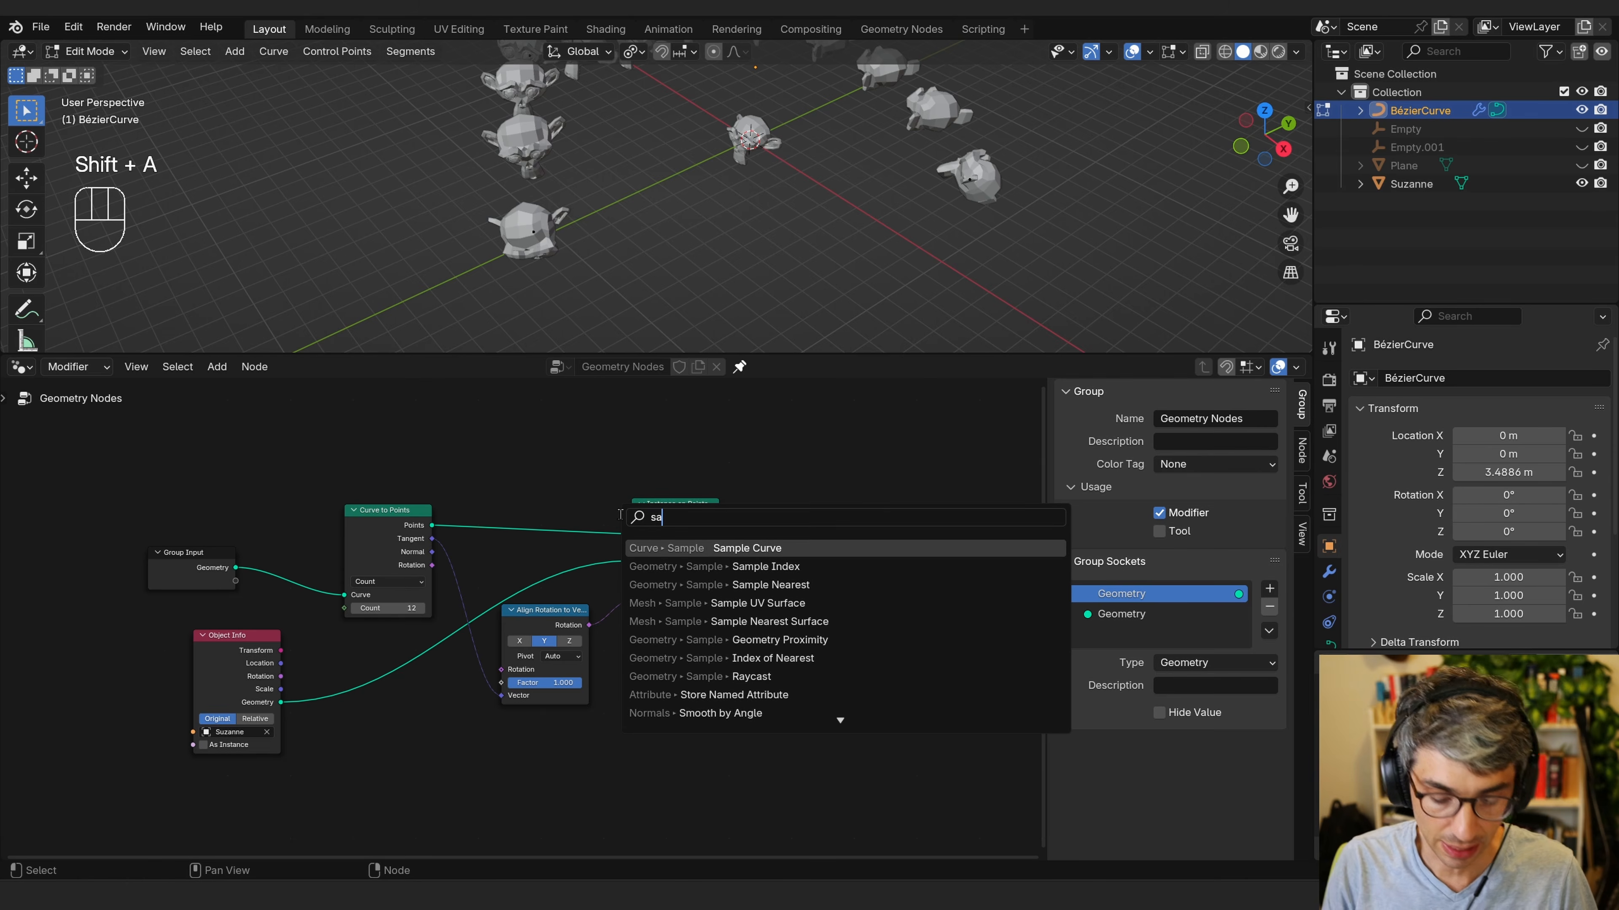
{"action": "key", "text": "Return"}
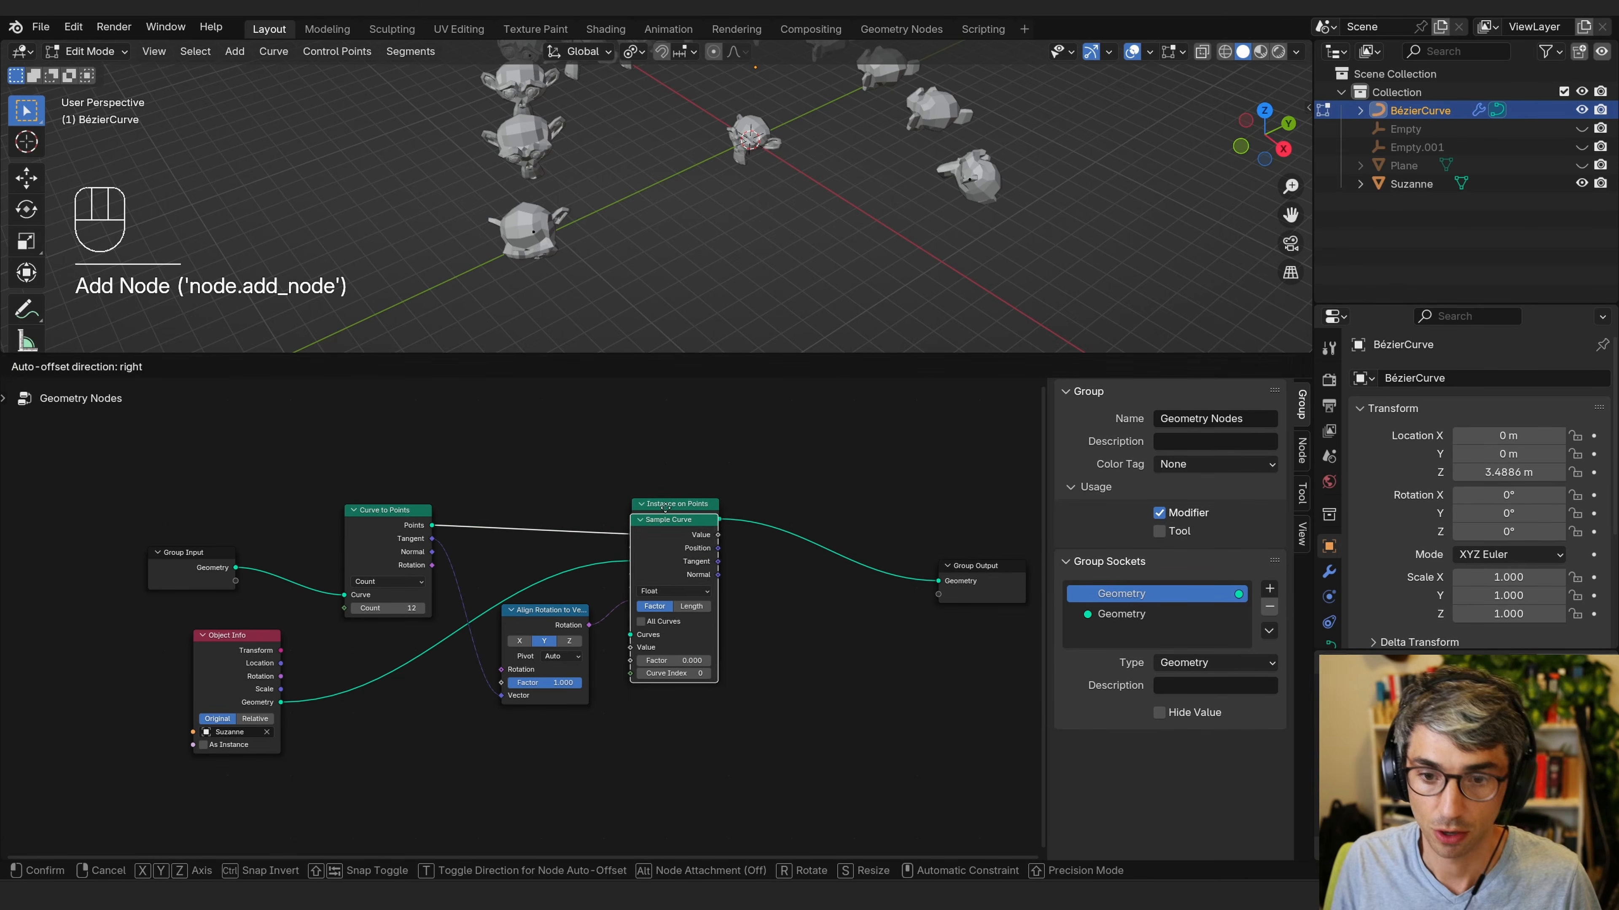
{"action": "left_click", "coordinate": [511, 712]}
Move the Sample Curve node below the Align Rotation to Vector node.
{"action": "middle_click_drag", "start_coordinate": [682, 737], "coordinate": [730, 626]}
{"action": "scroll", "coordinate": [620, 621], "scroll_direction": "up", "scroll_amount": 2}
{"action": "left_click_drag", "start_coordinate": [620, 619], "coordinate": [599, 640]}
{"action": "left_click", "coordinate": [692, 688]}
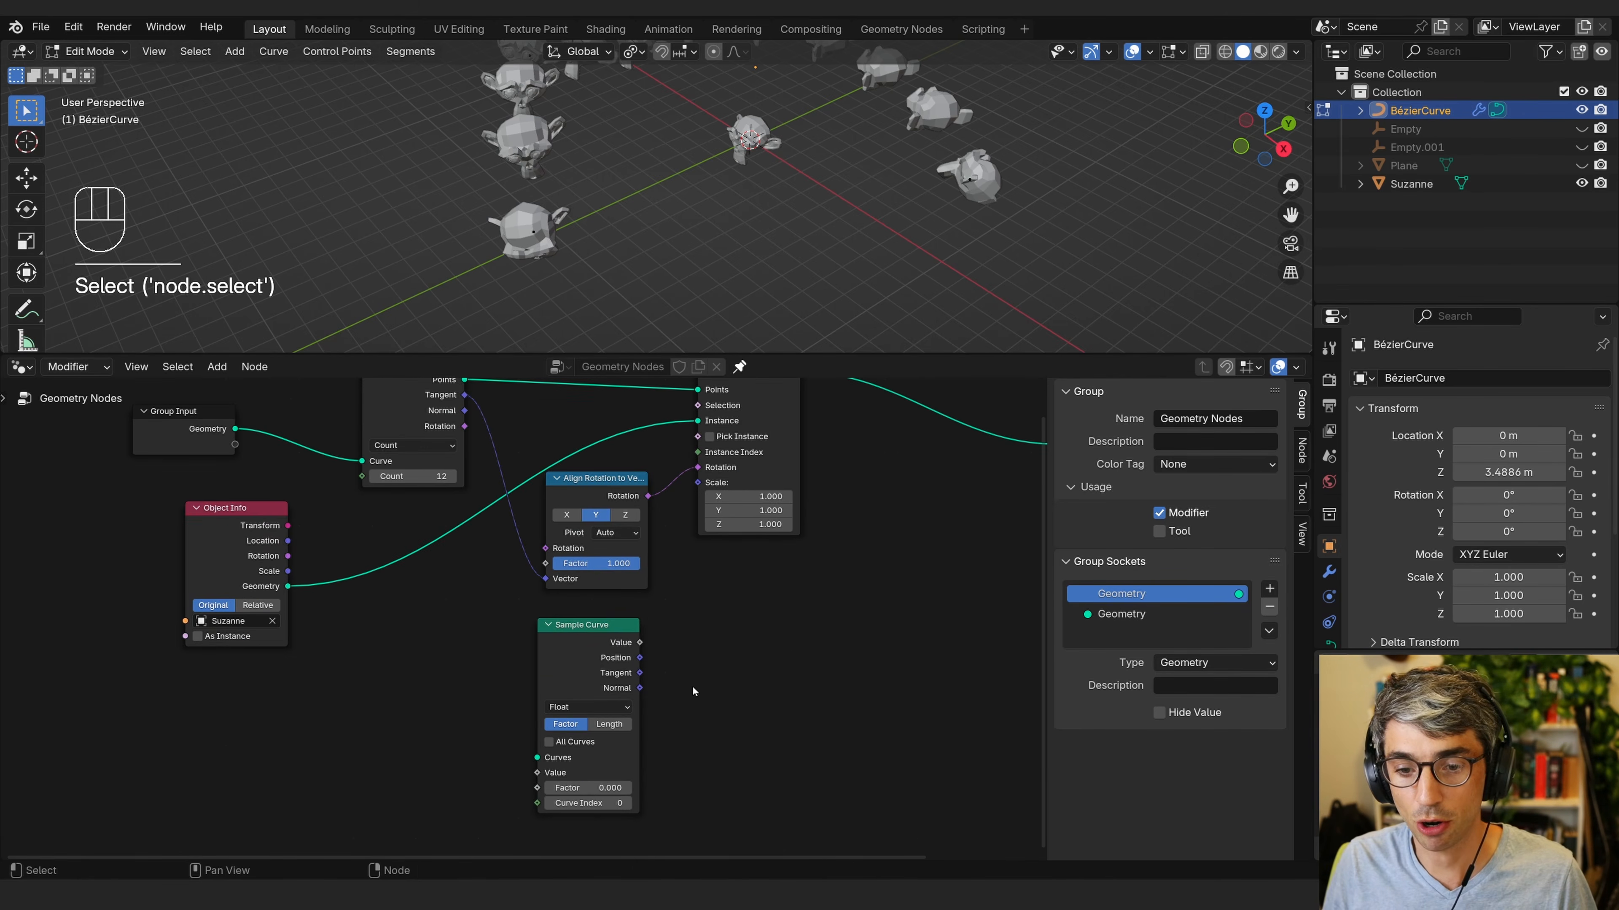
{"action": "scroll", "coordinate": [715, 695], "scroll_direction": "up", "scroll_amount": 1}
{"action": "middle_click_drag", "start_coordinate": [716, 696], "coordinate": [780, 638]}
{"action": "scroll", "coordinate": [808, 592], "scroll_direction": "down", "scroll_amount": 1}
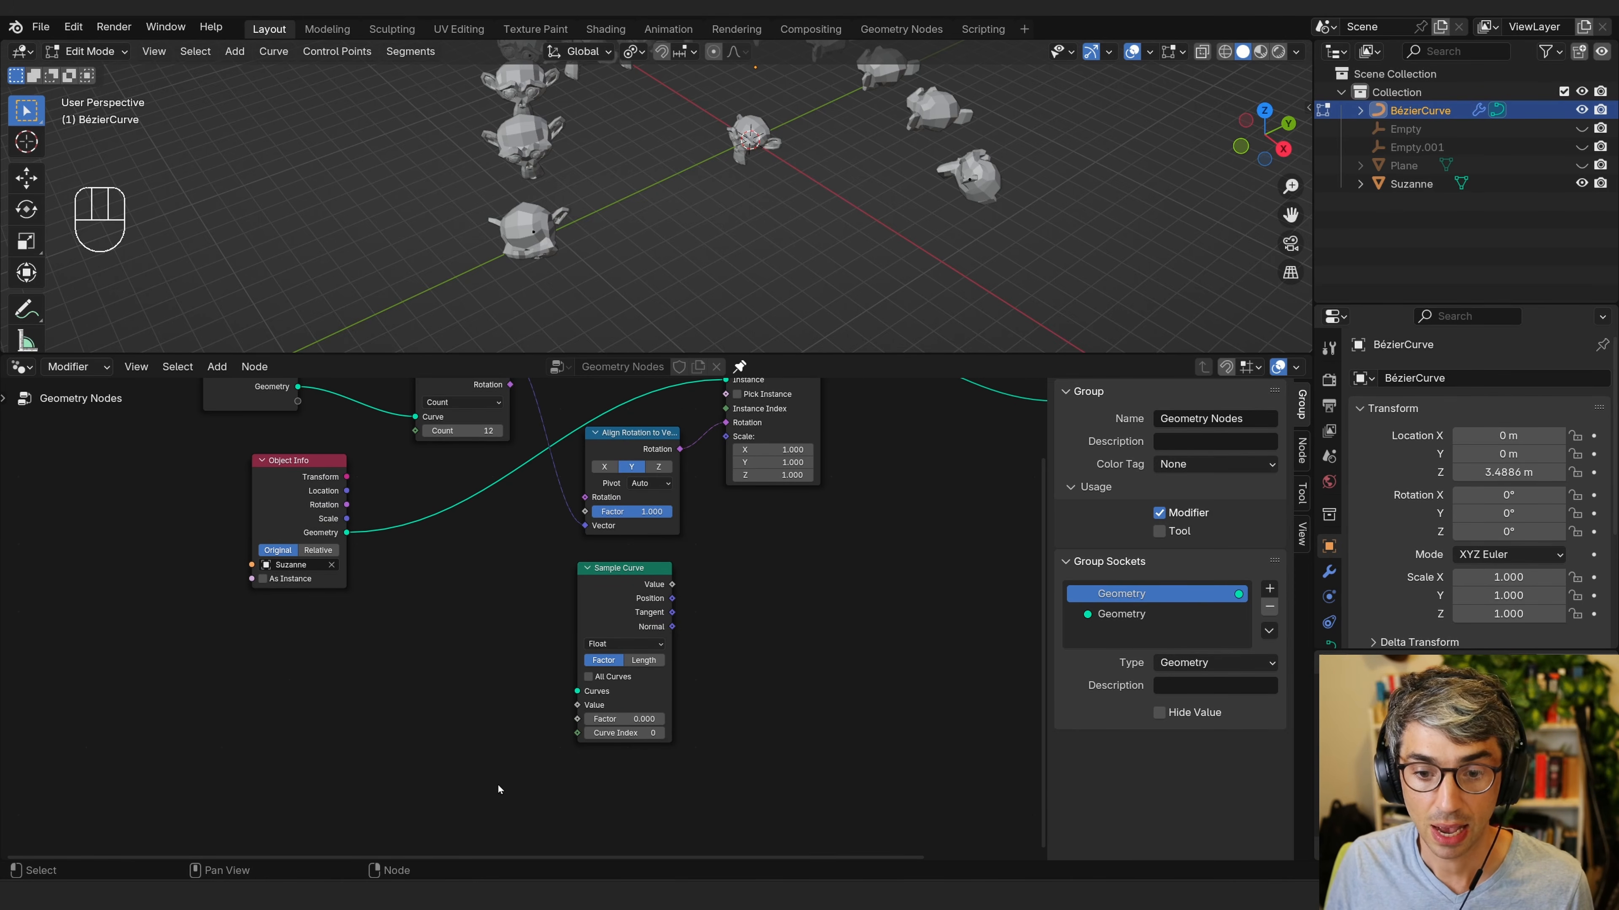
{"action": "scroll", "coordinate": [444, 661], "scroll_direction": "down", "scroll_amount": 1}
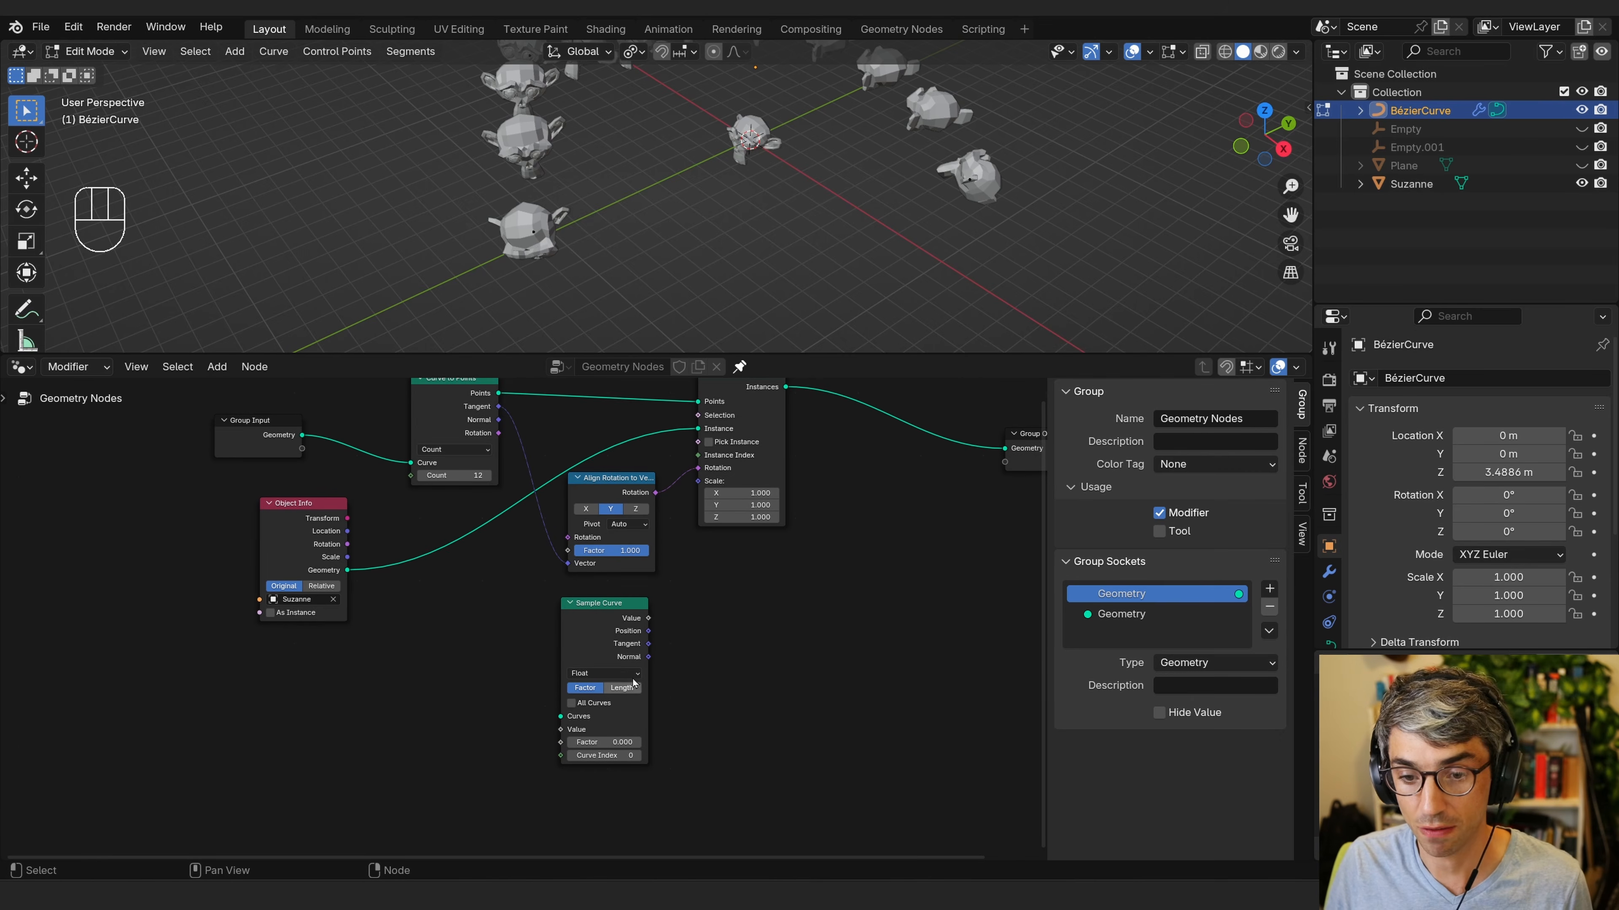
{"action": "middle_click_drag", "start_coordinate": [420, 599], "coordinate": [442, 613]}
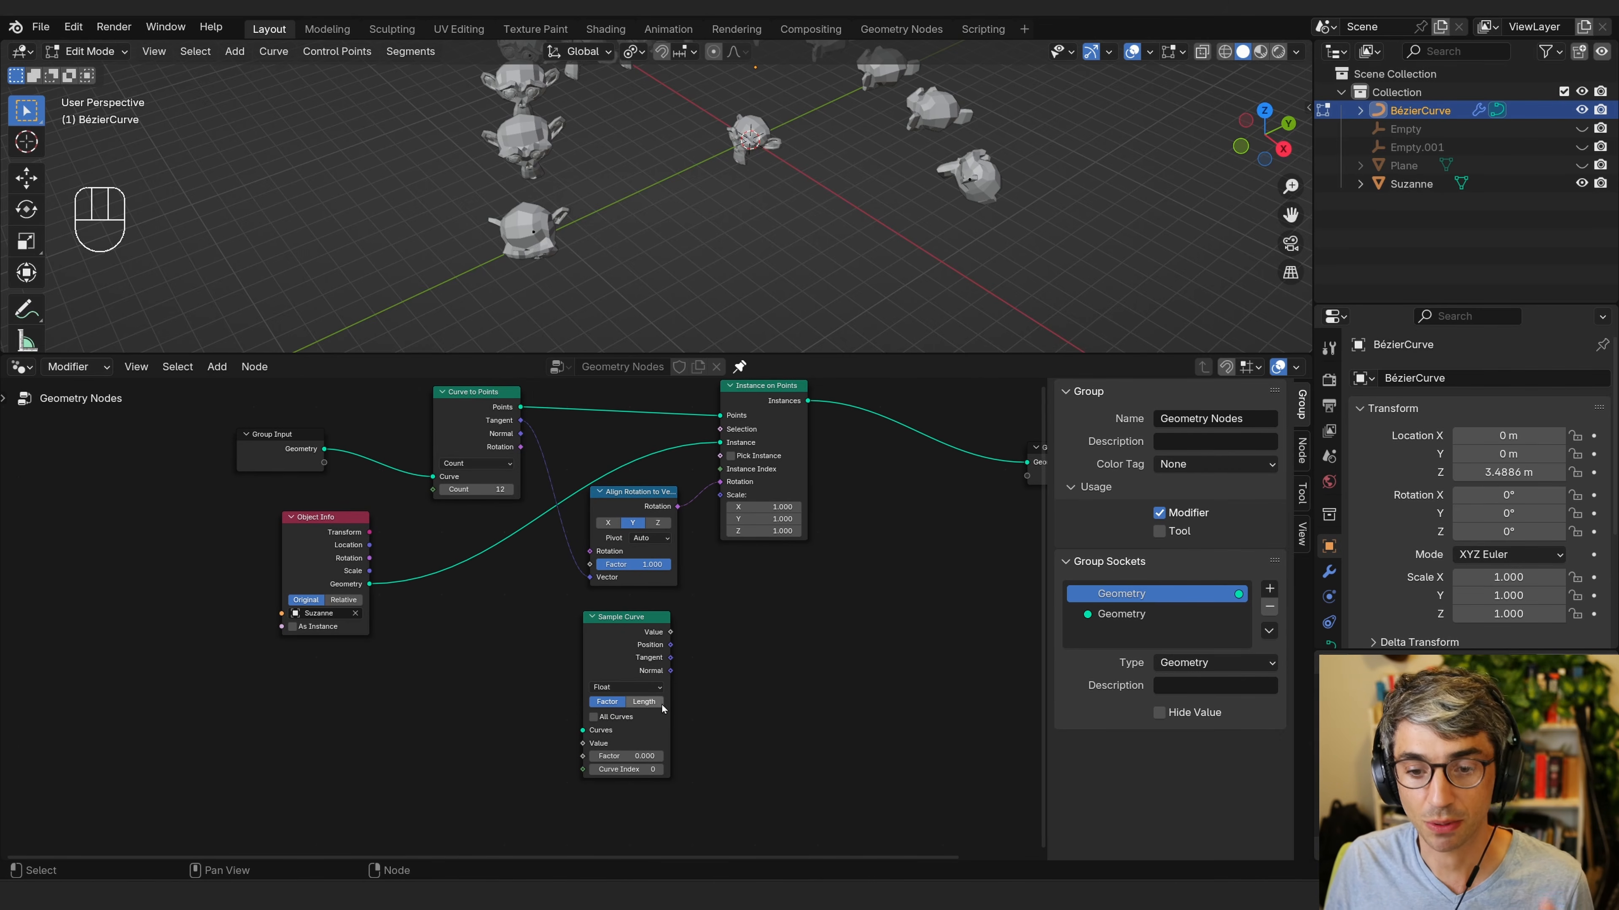
Move the Group Input node and connect its Geometry output to the Sample Curve node's Curves input.
{"action": "left_click_drag", "start_coordinate": [325, 450], "coordinate": [265, 441]}
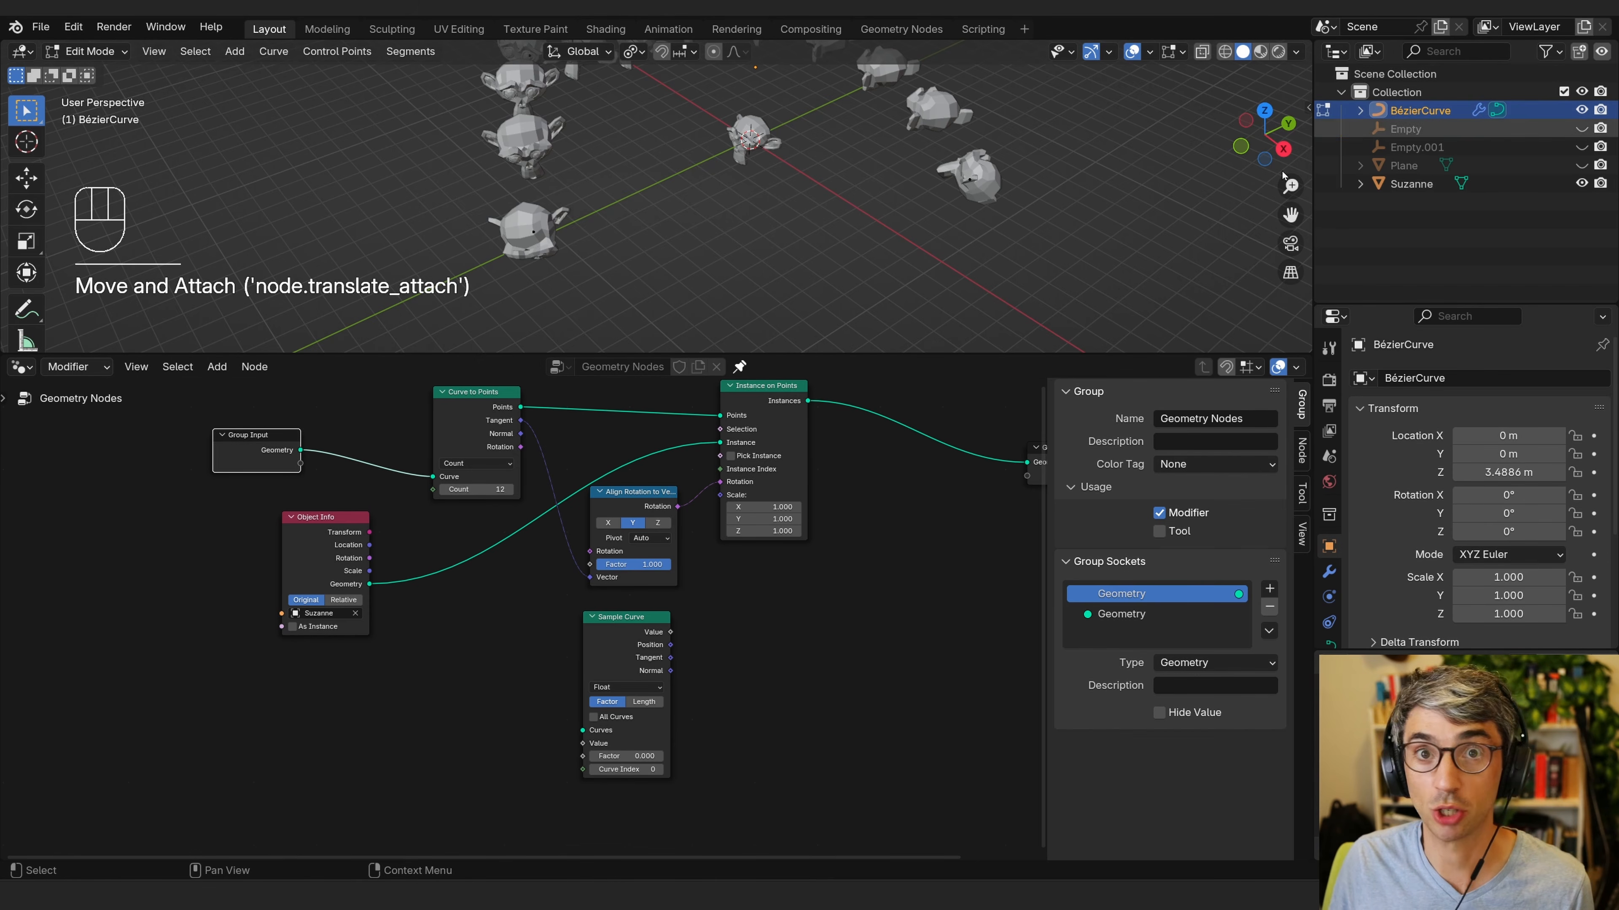
{"action": "left_click_drag", "start_coordinate": [300, 450], "coordinate": [582, 733]}
Widen the Sample Curve node so its fields are readable.
{"action": "left_click_drag", "start_coordinate": [647, 645], "coordinate": [609, 638]}
{"action": "middle_click_drag", "start_coordinate": [606, 639], "coordinate": [530, 657]}
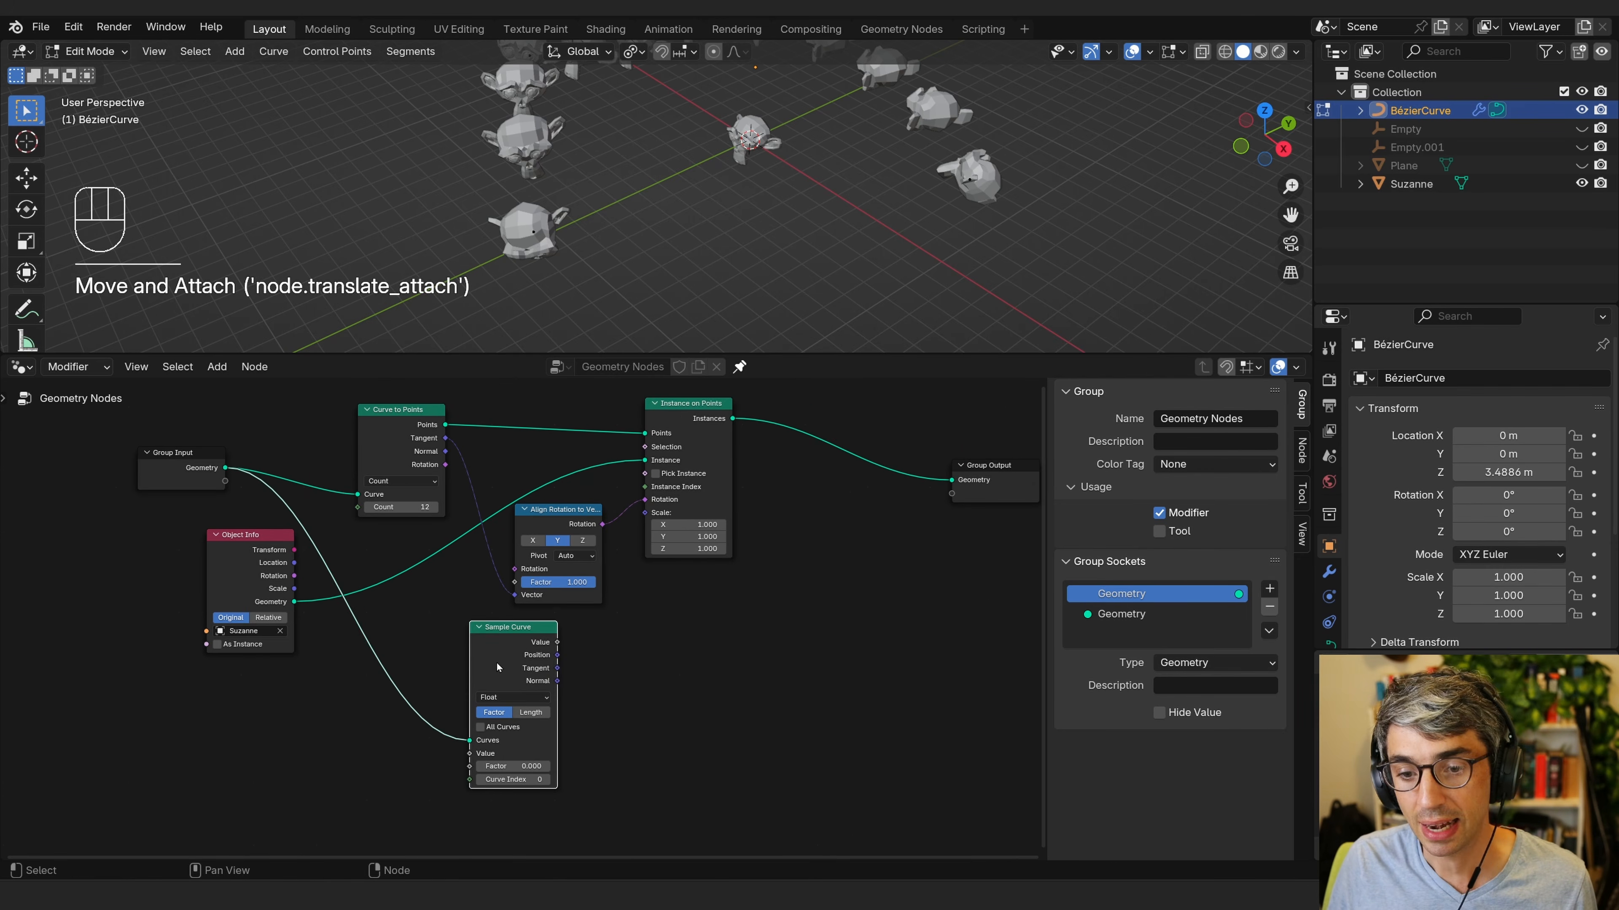
{"action": "left_click_drag", "start_coordinate": [470, 662], "coordinate": [428, 655]}
{"action": "middle_click_drag", "start_coordinate": [582, 703], "coordinate": [588, 687]}
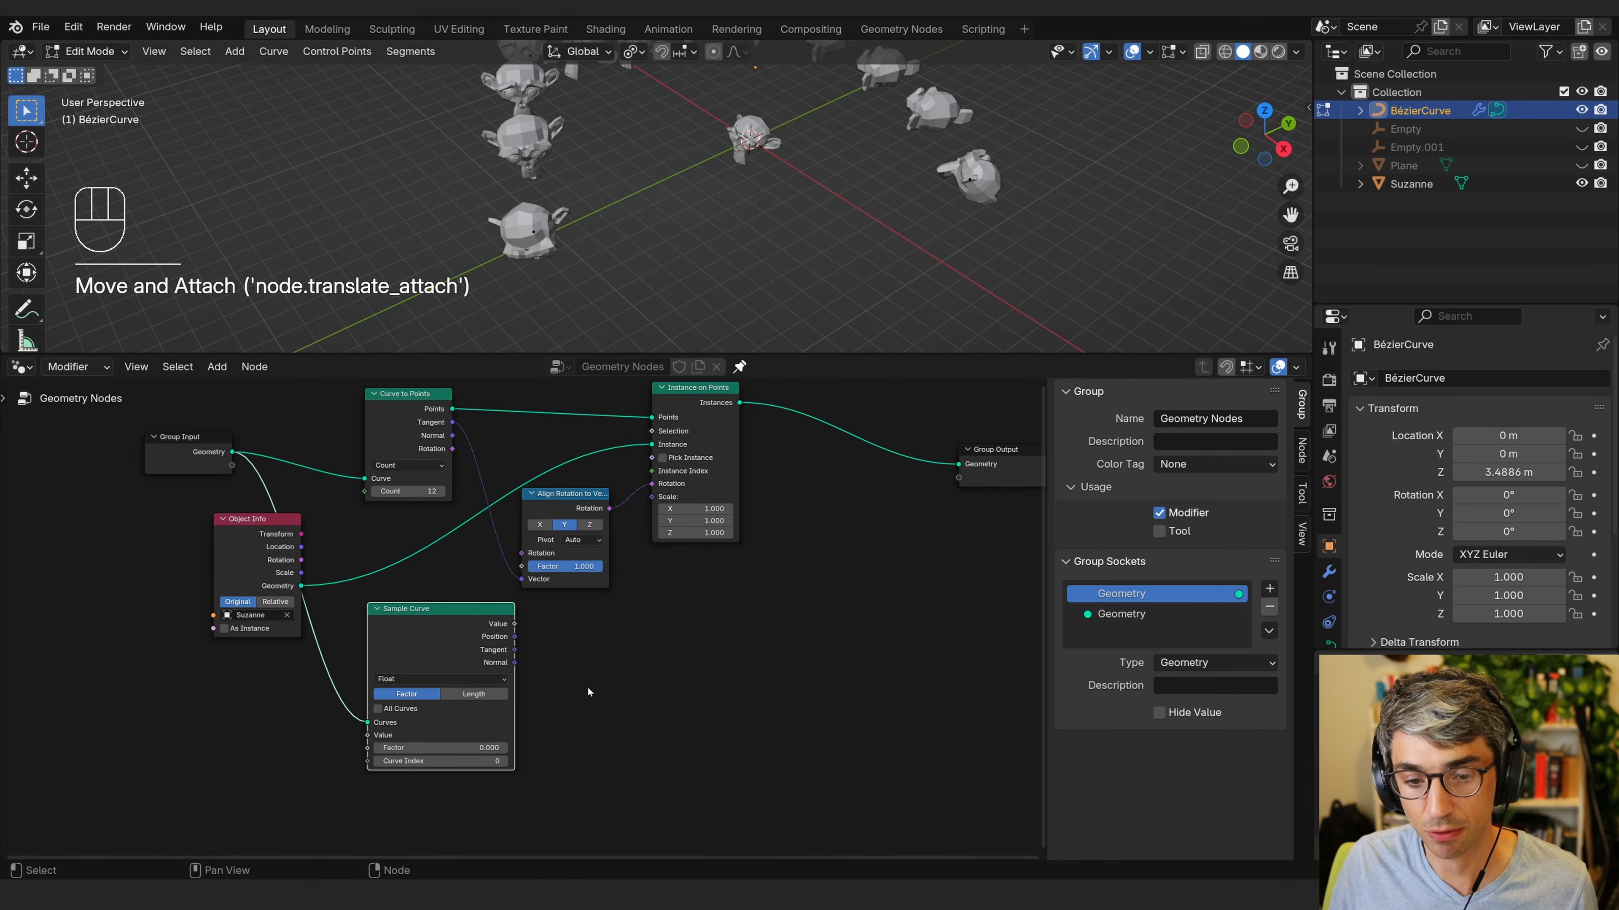
{"action": "left_click", "coordinate": [516, 630]}
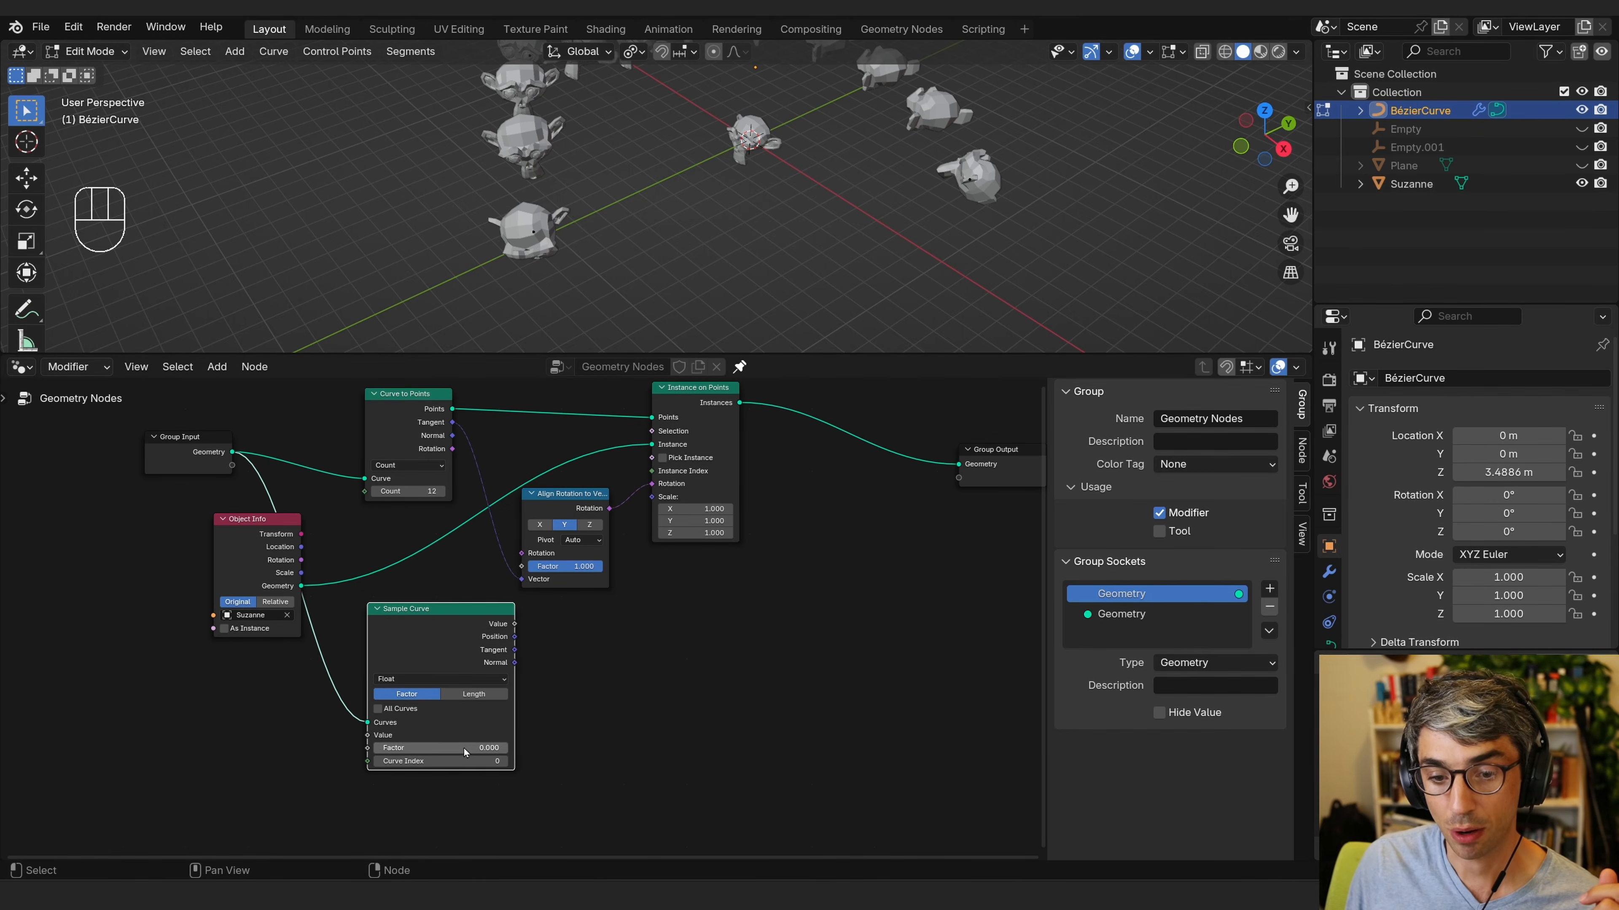
Set the Sample Curve factor to 1.000 and switch between its Length and Factor modes.
{"action": "left_click_drag", "start_coordinate": [391, 750], "coordinate": [340, 760]}
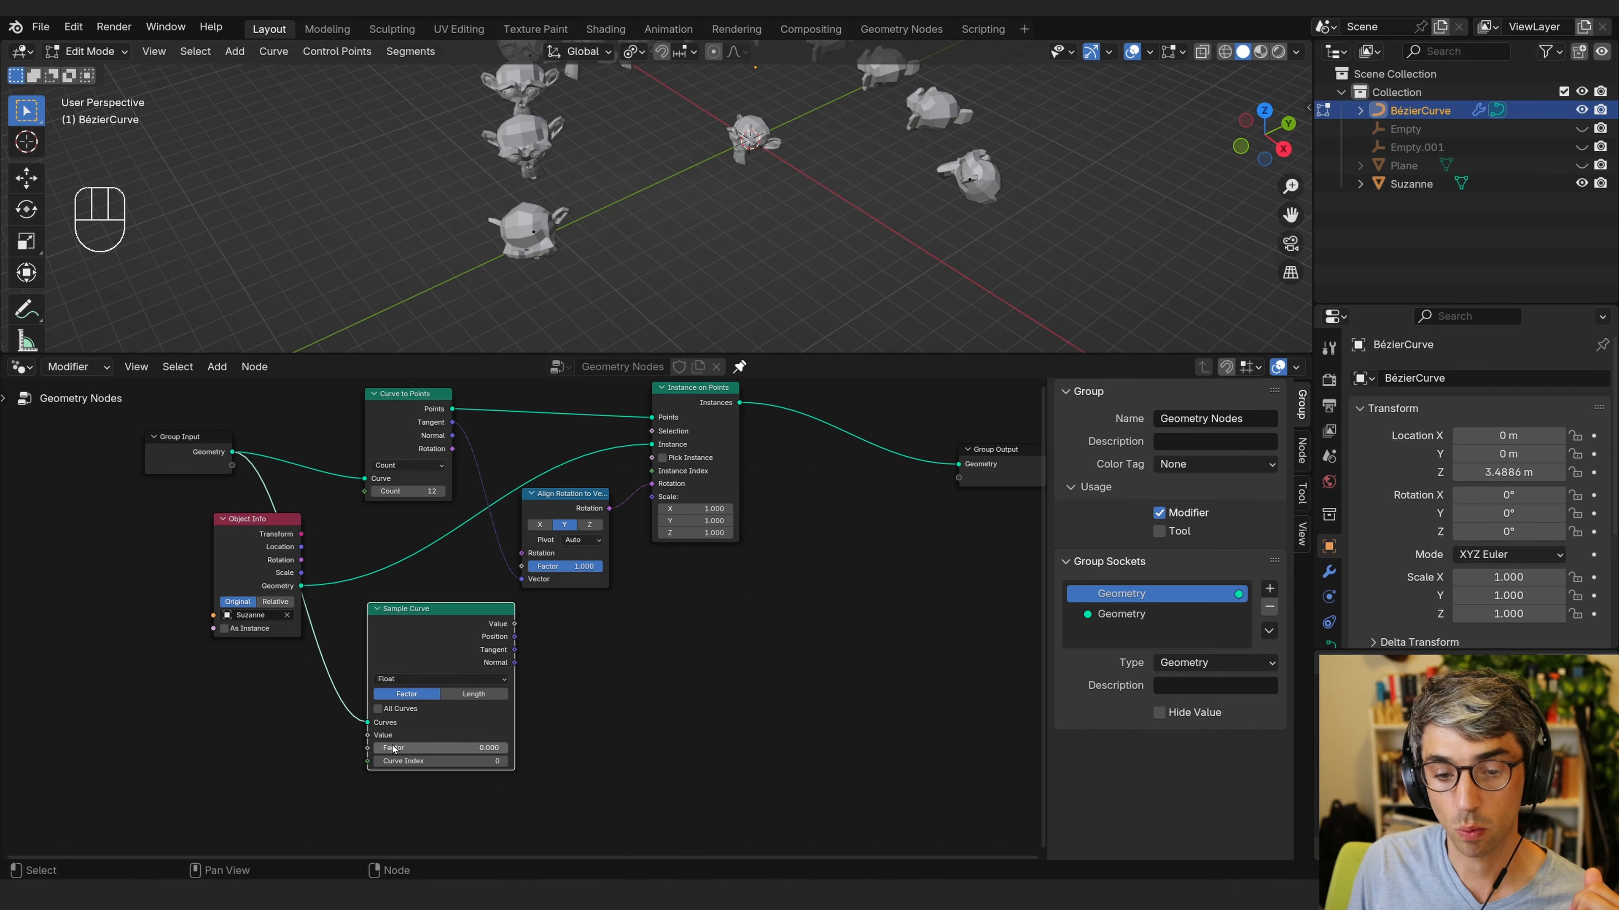
{"action": "left_click_drag", "start_coordinate": [395, 749], "coordinate": [548, 749]}
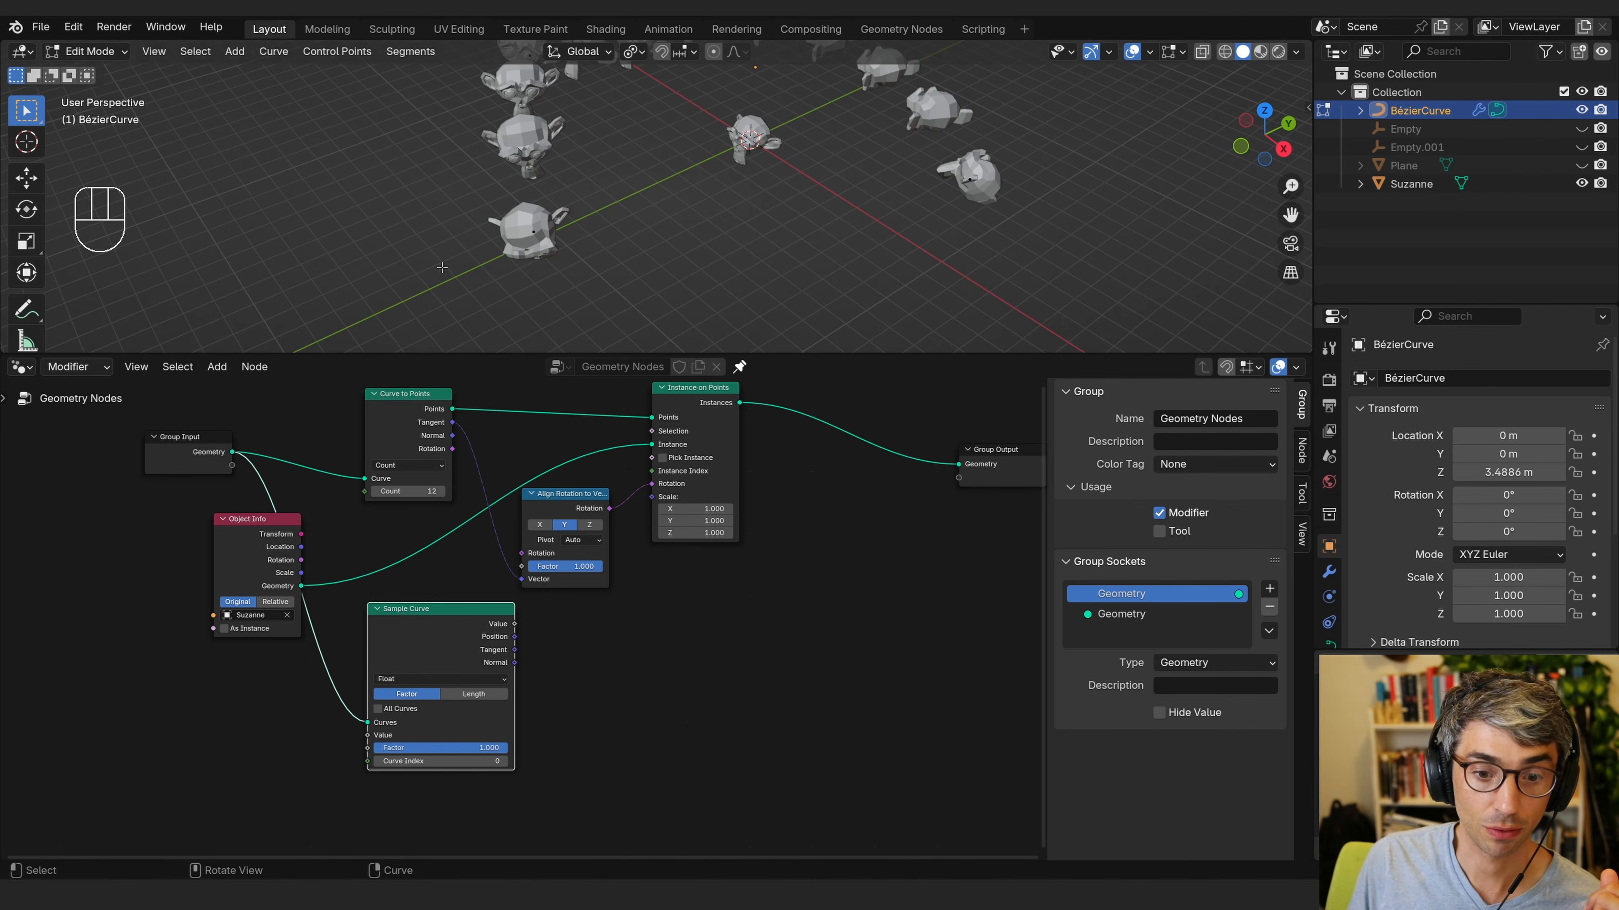
{"action": "left_click", "coordinate": [477, 695]}
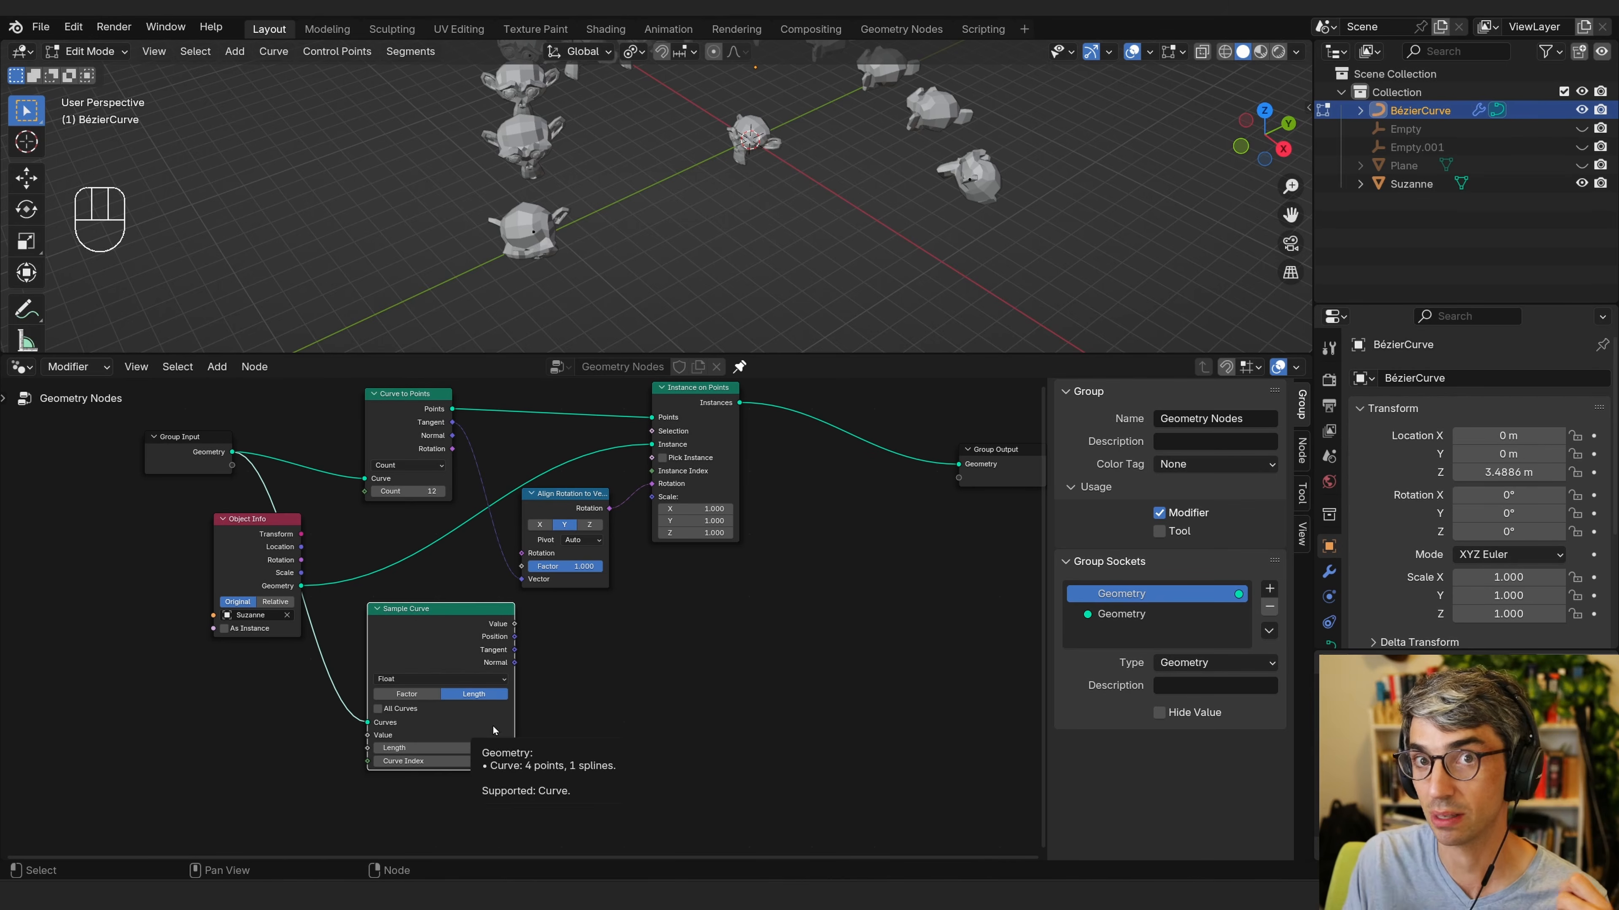
{"action": "left_click", "coordinate": [426, 747]}
{"action": "left_click_drag", "start_coordinate": [427, 746], "coordinate": [492, 732]}
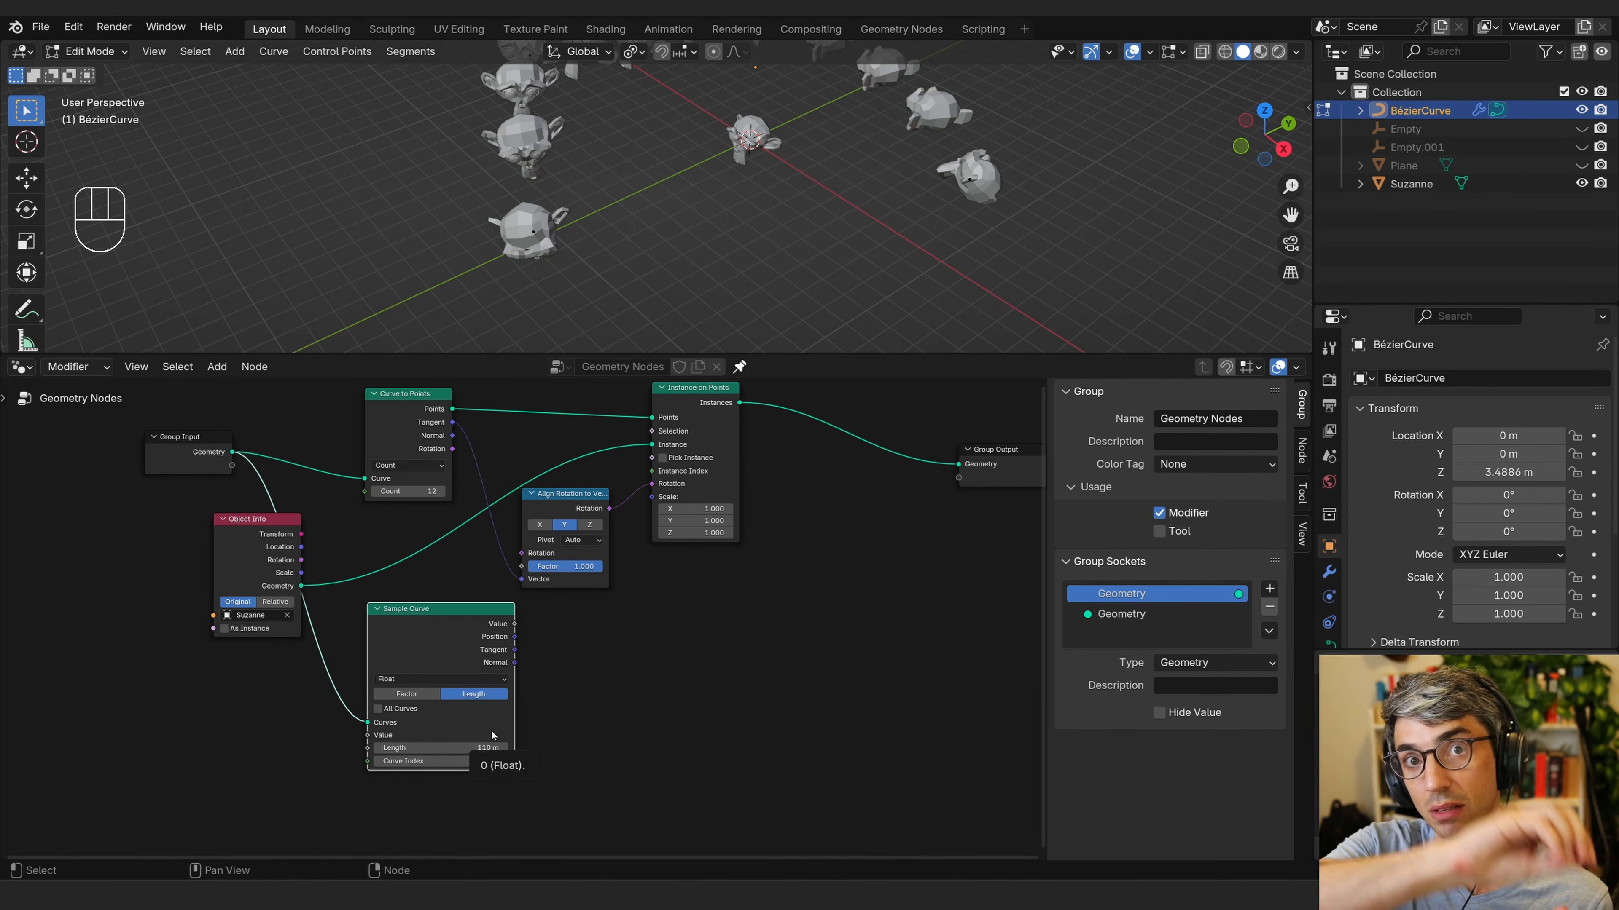
{"action": "left_click", "coordinate": [408, 694]}
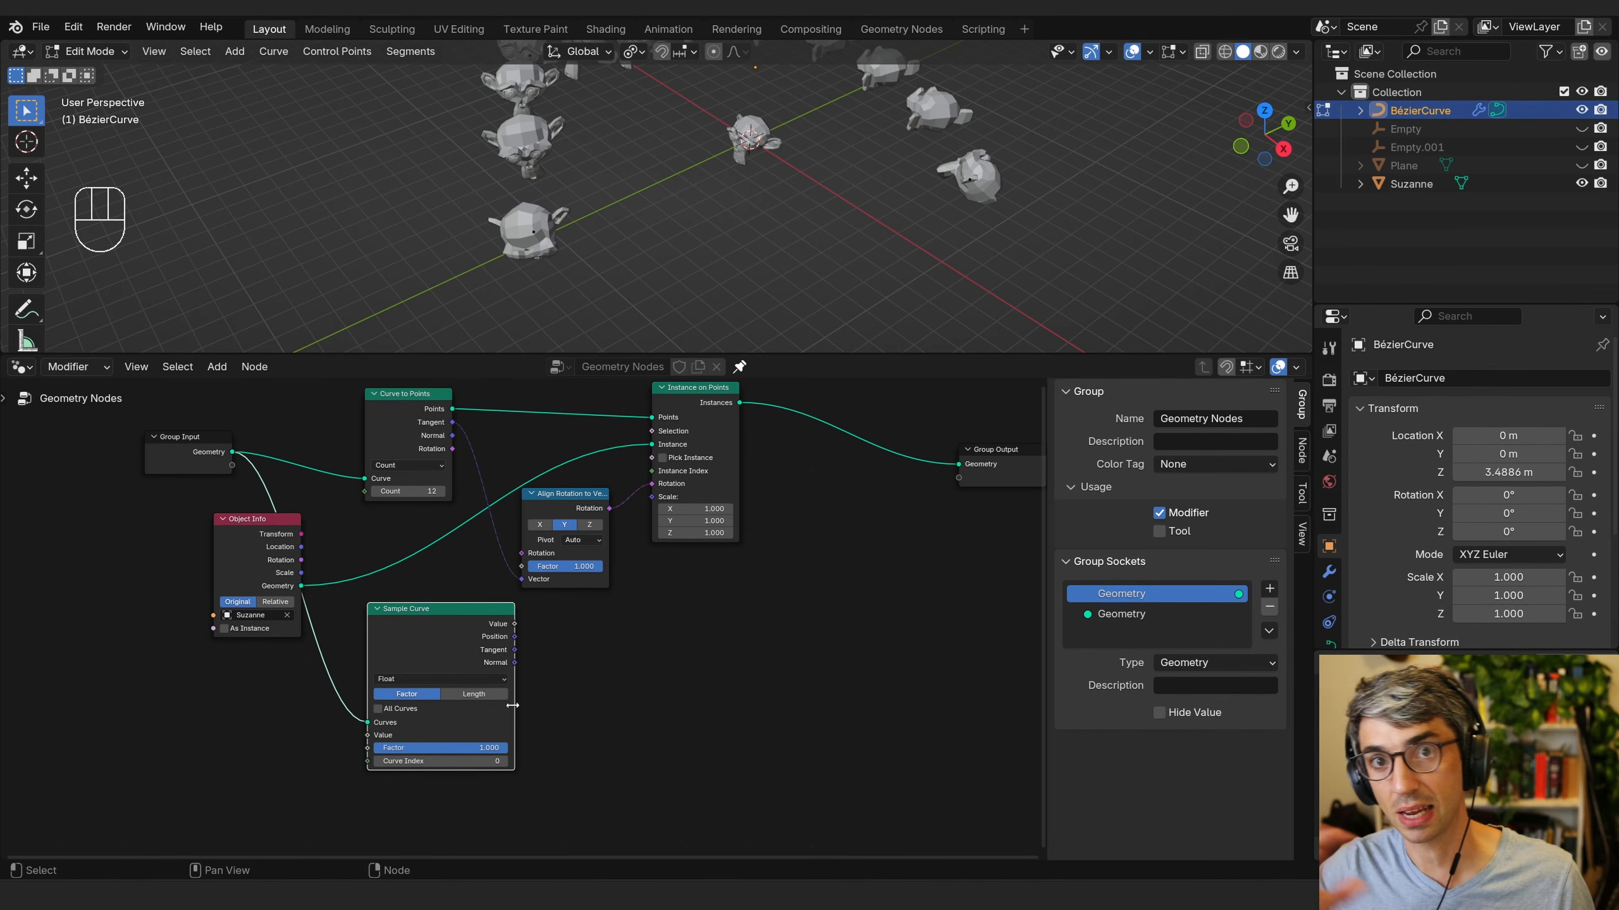
{"action": "mouse_move", "coordinate": [499, 748]}
{"action": "left_mouse_down"}
{"action": "mouse_move", "coordinate": [306, 757]}
{"action": "mouse_move", "coordinate": [523, 746]}
{"action": "left_mouse_up"}
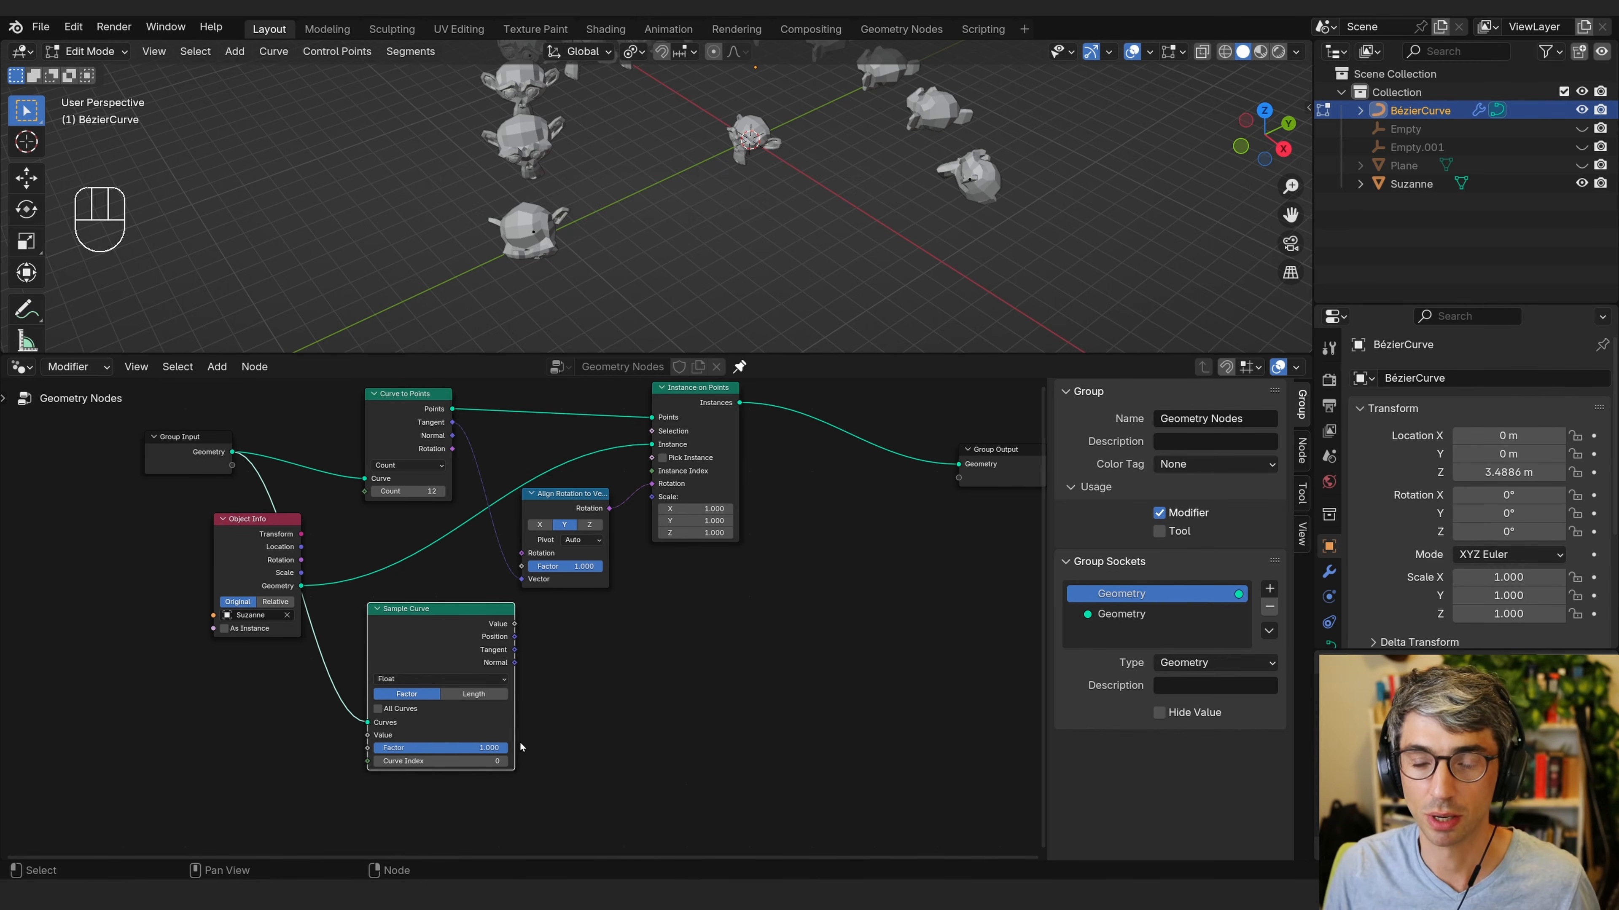
{"action": "left_click", "coordinate": [520, 743]}
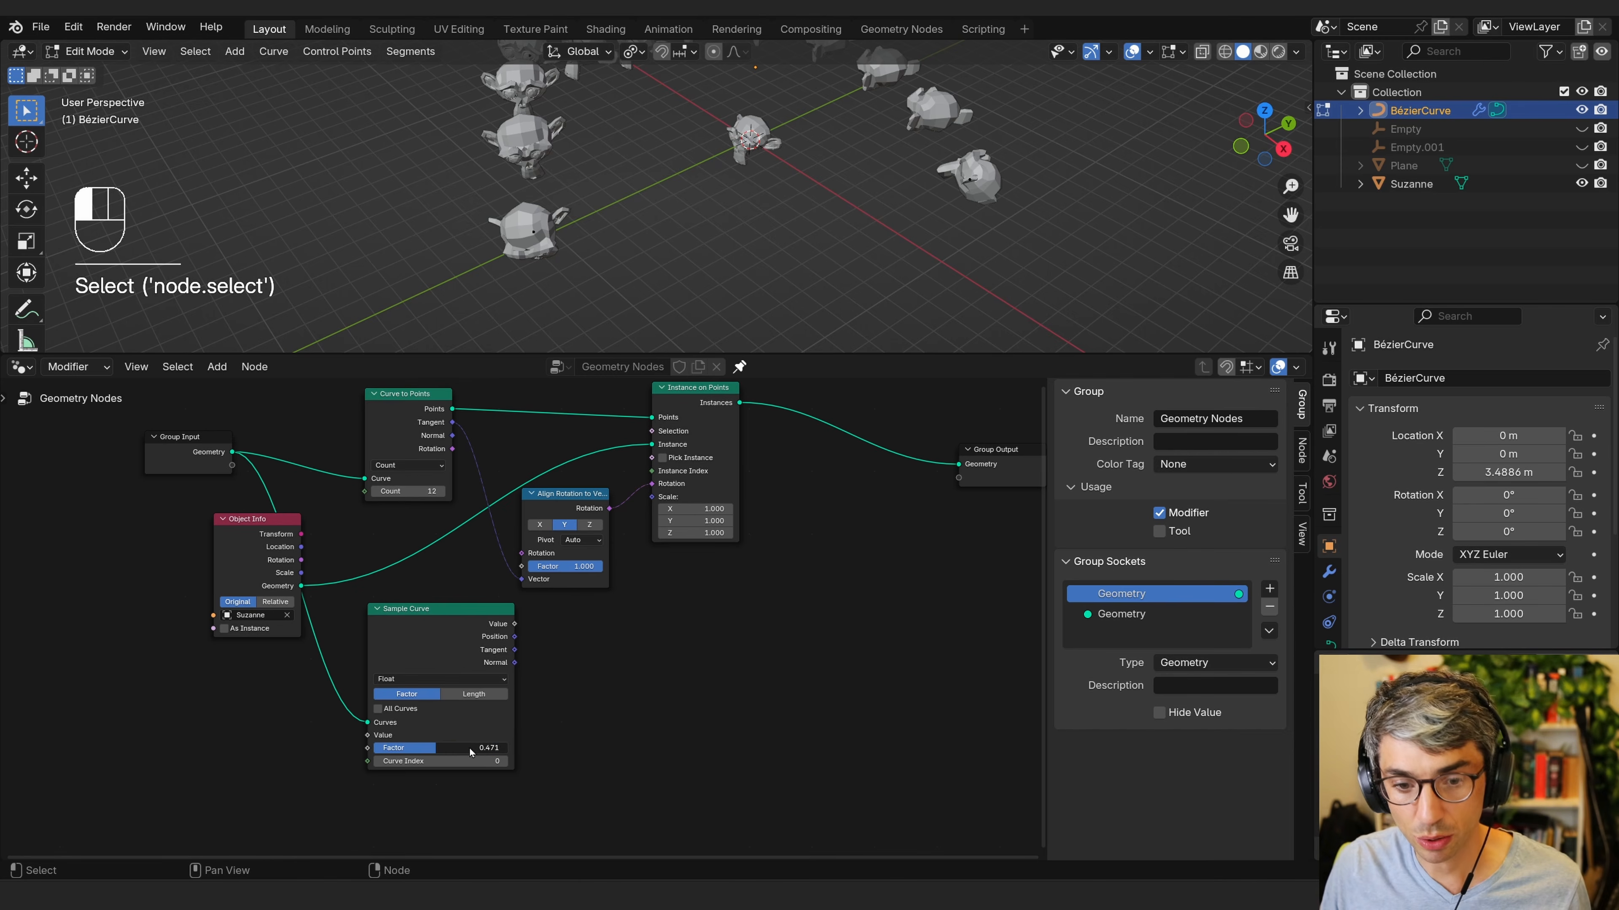
Insert a Set Position node between the Instance on Points node and the Group Output.
{"action": "middle_click_drag", "start_coordinate": [601, 676], "coordinate": [400, 696]}
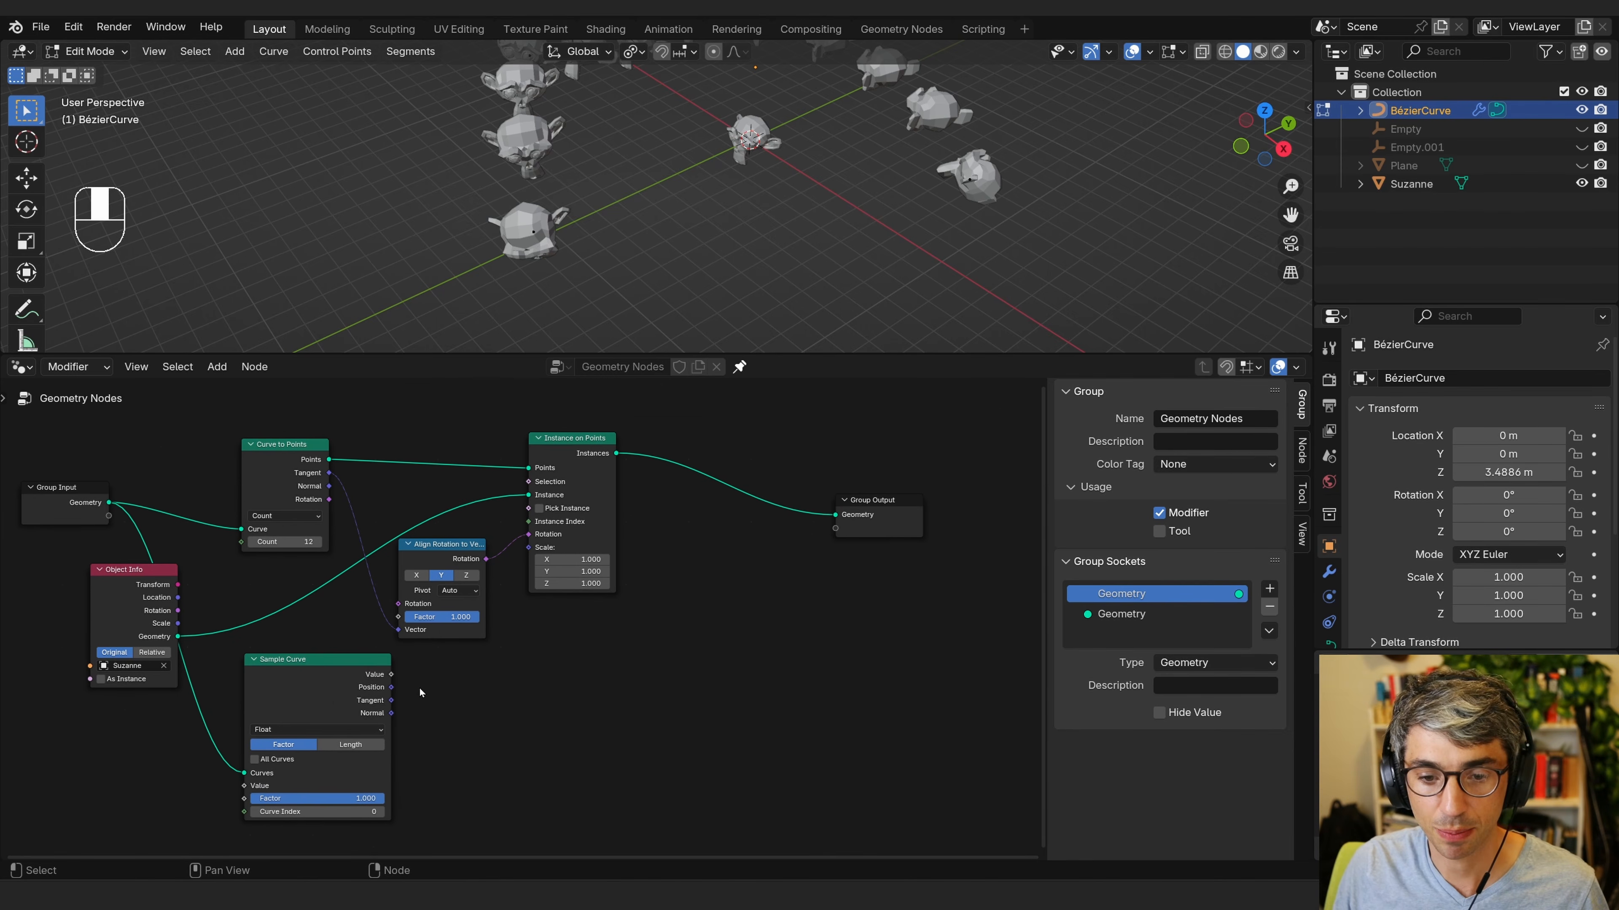
{"action": "left_click_drag", "start_coordinate": [342, 674], "coordinate": [327, 687]}
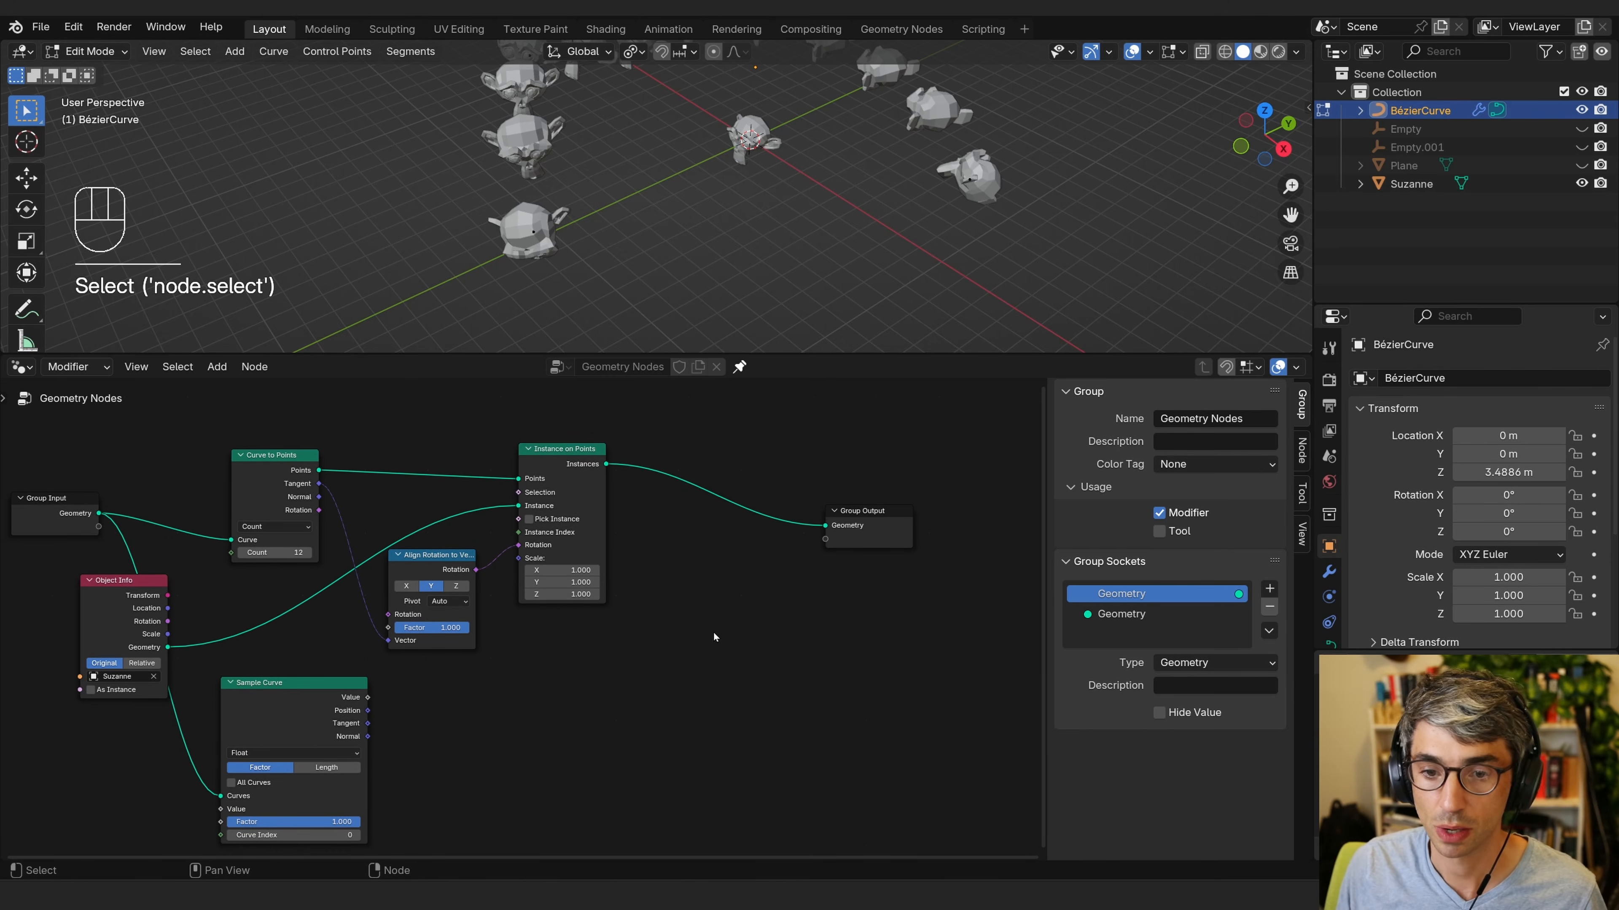
{"action": "left_click_drag", "start_coordinate": [713, 633], "coordinate": [696, 566]}
{"action": "key", "text": "shift+a"}
{"action": "type", "text": "set"}
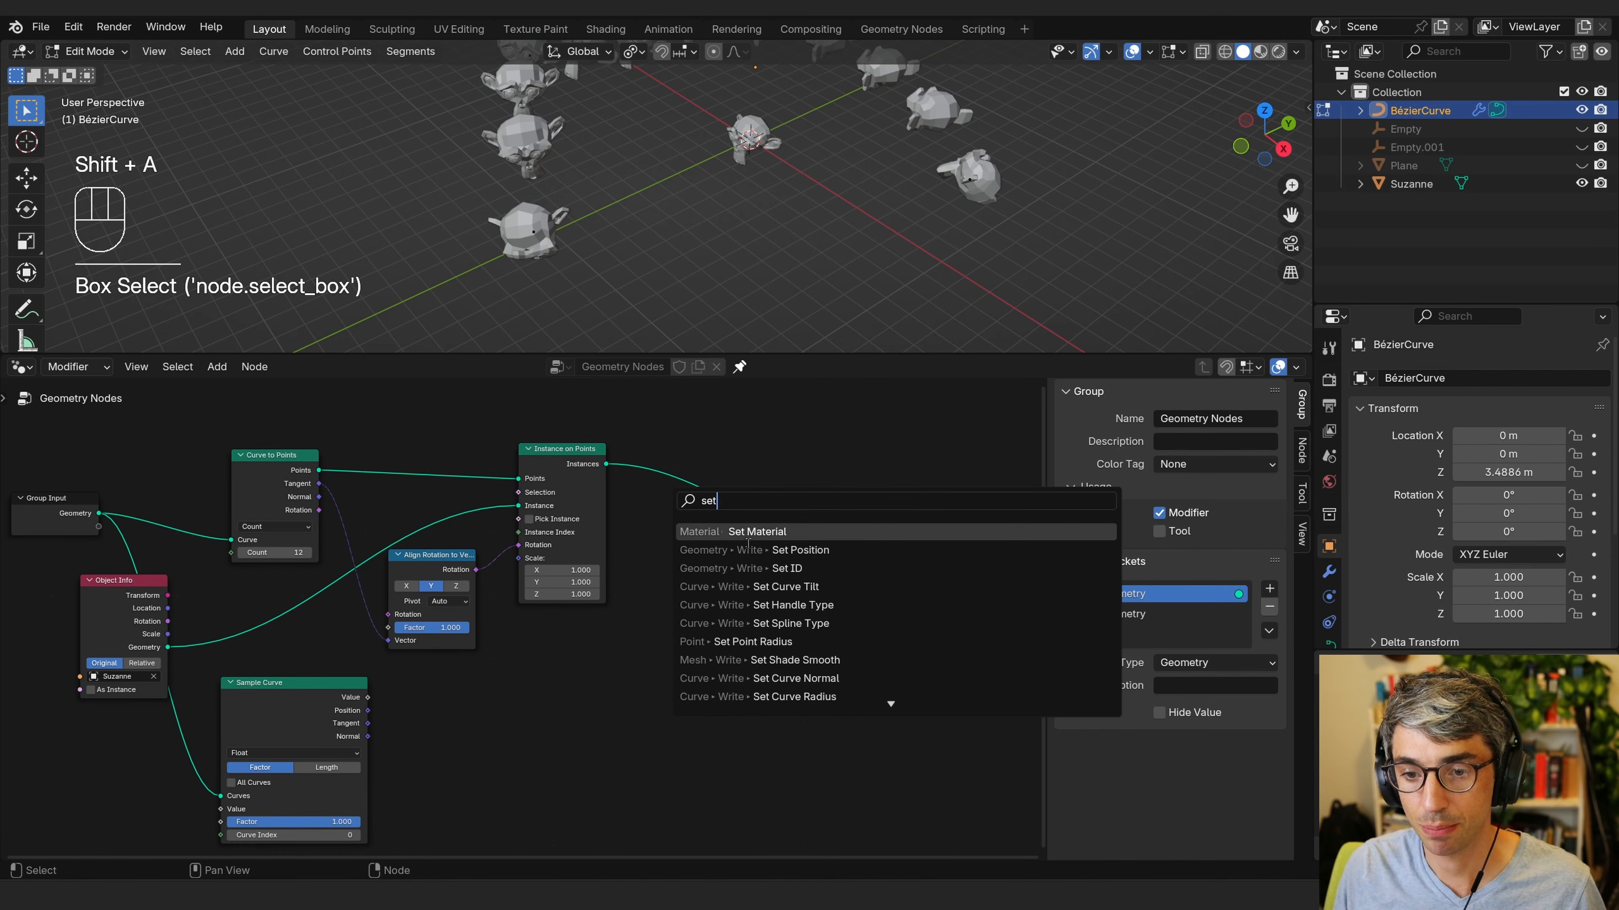
{"action": "left_click", "coordinate": [801, 550]}
{"action": "left_click", "coordinate": [785, 659]}
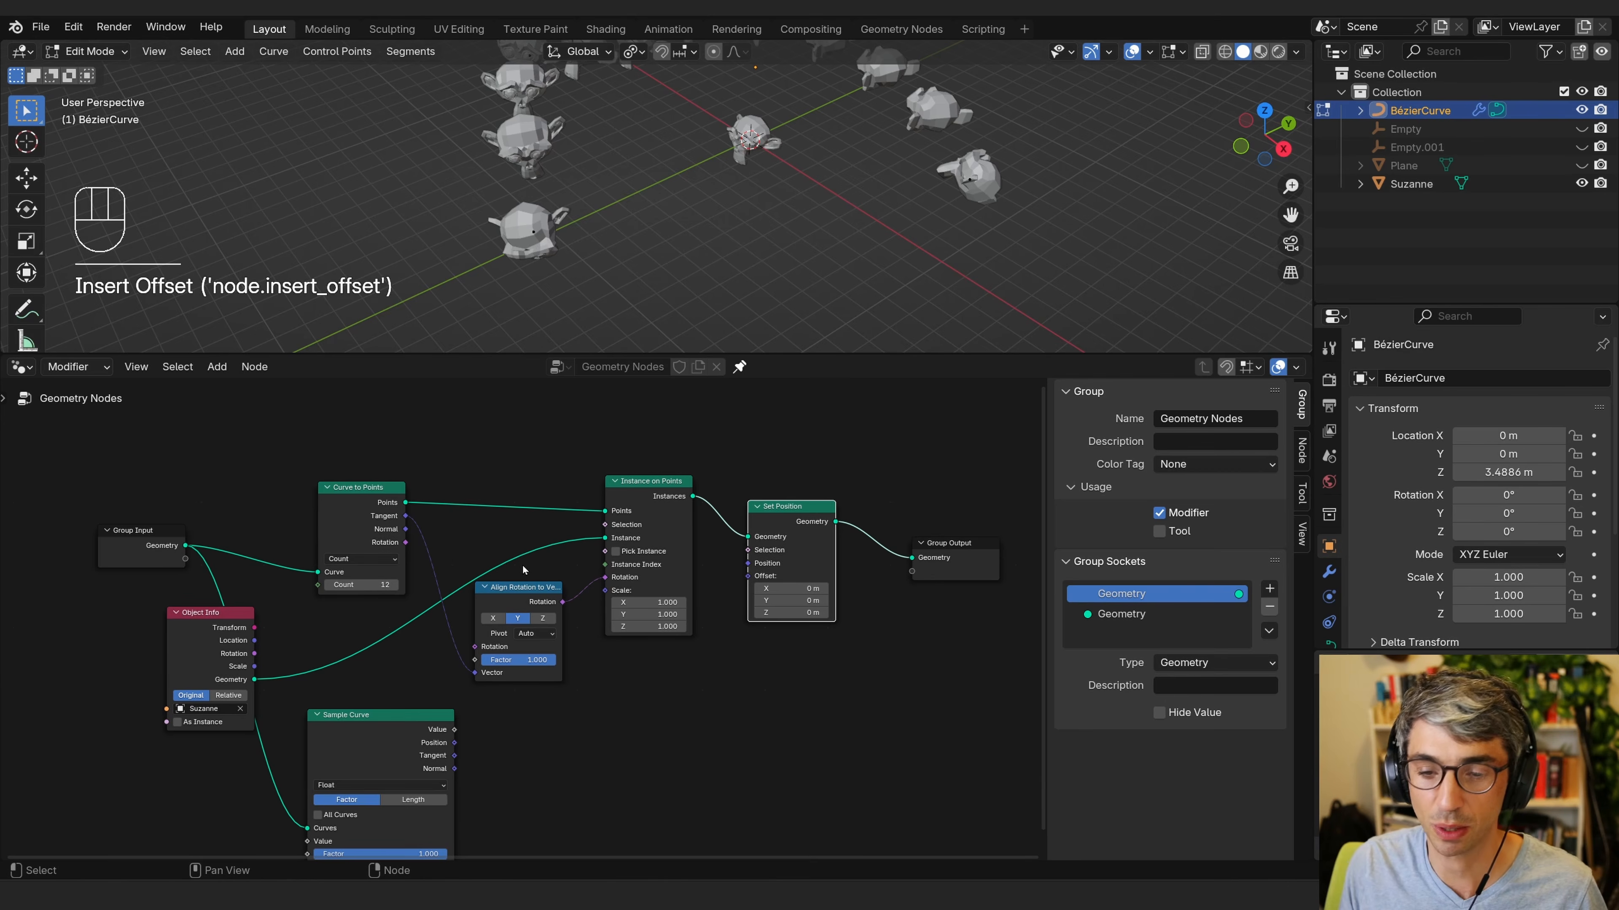
{"action": "left_click_drag", "start_coordinate": [799, 509], "coordinate": [802, 501]}
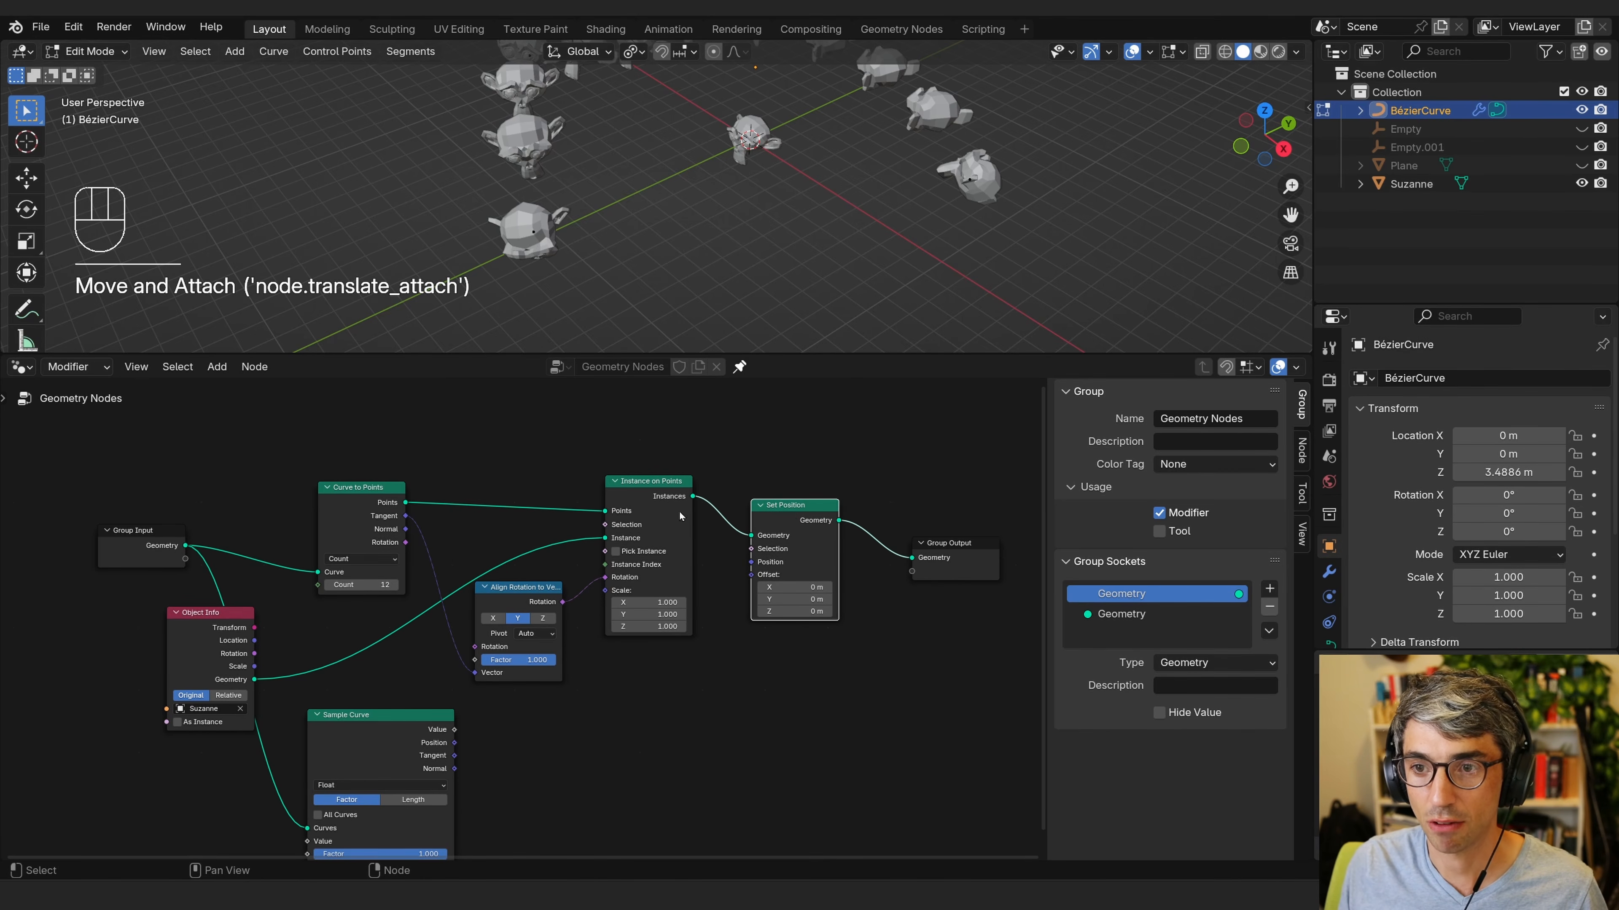
Connect the Sample Curve node's Position output to the Set Position node's Position input.
{"action": "middle_click_drag", "start_coordinate": [471, 786], "coordinate": [365, 767]}
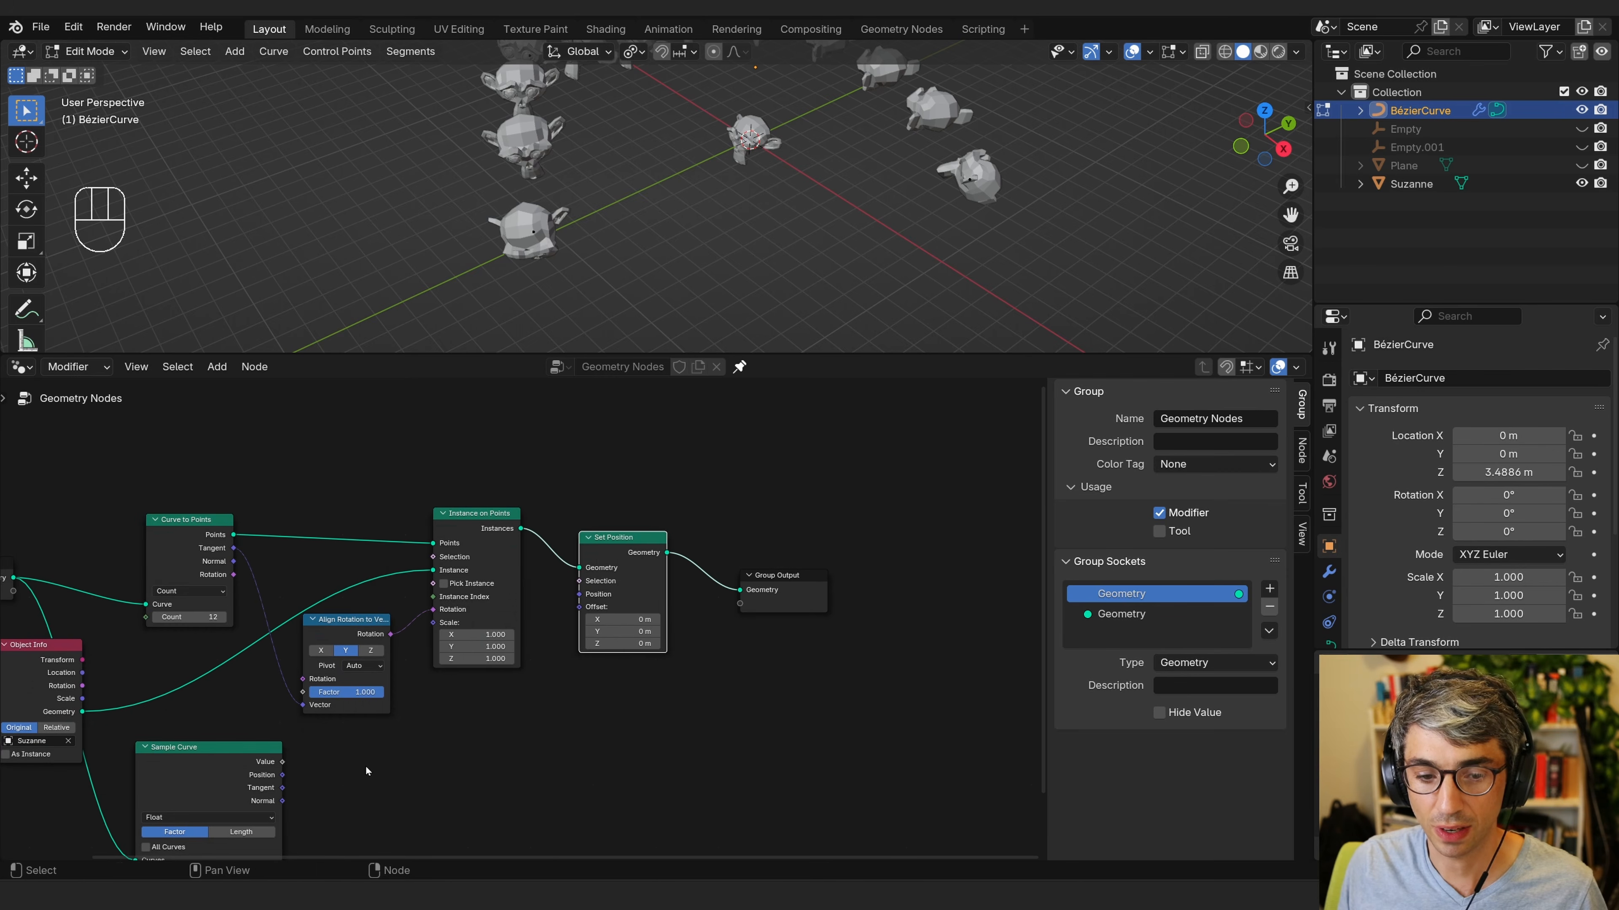
{"action": "left_click_drag", "start_coordinate": [282, 775], "coordinate": [583, 604]}
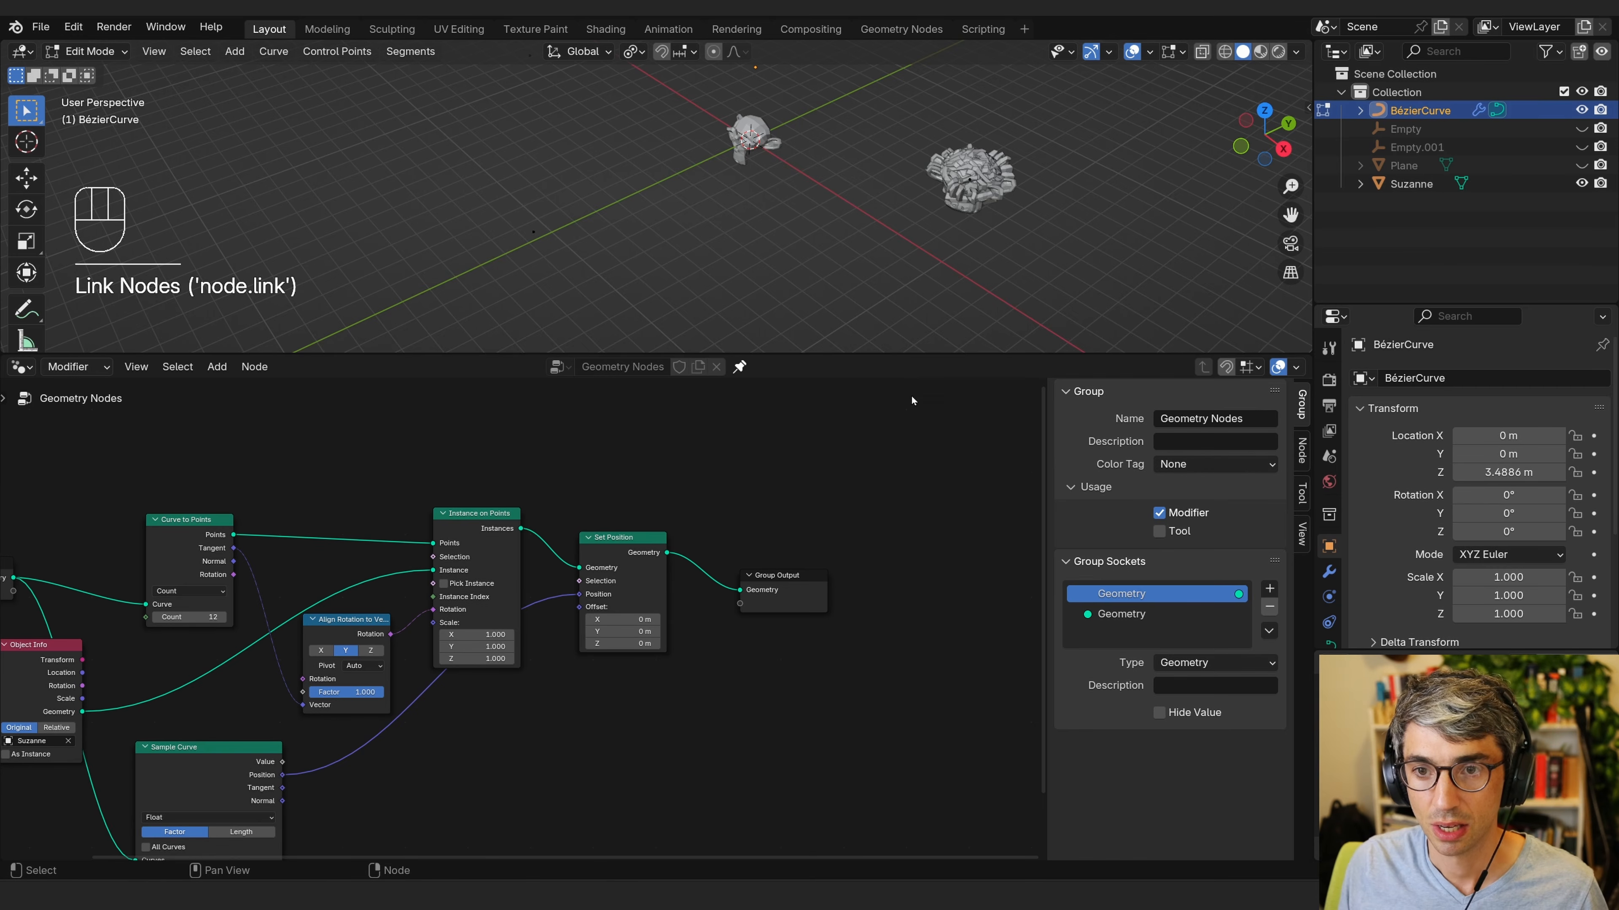
Set the Sample Curve factor to 0.771 to slide the instances along the curve.
{"action": "middle_click_drag", "start_coordinate": [1014, 231], "coordinate": [859, 267], "text": "shift"}
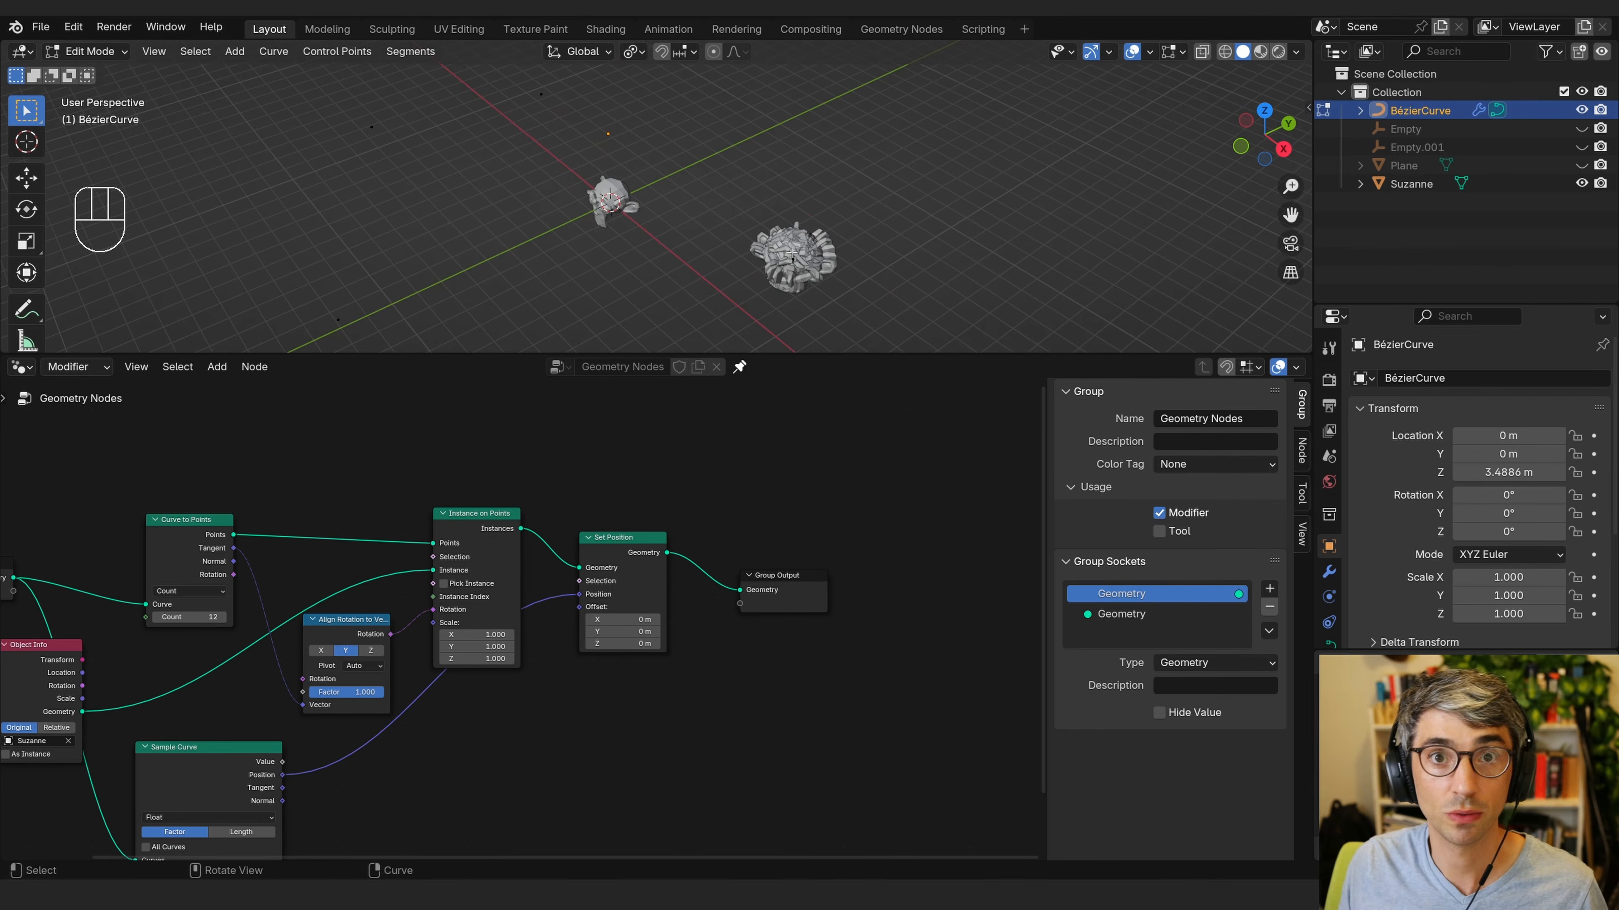
{"action": "middle_click_drag", "start_coordinate": [388, 841], "coordinate": [715, 700]}
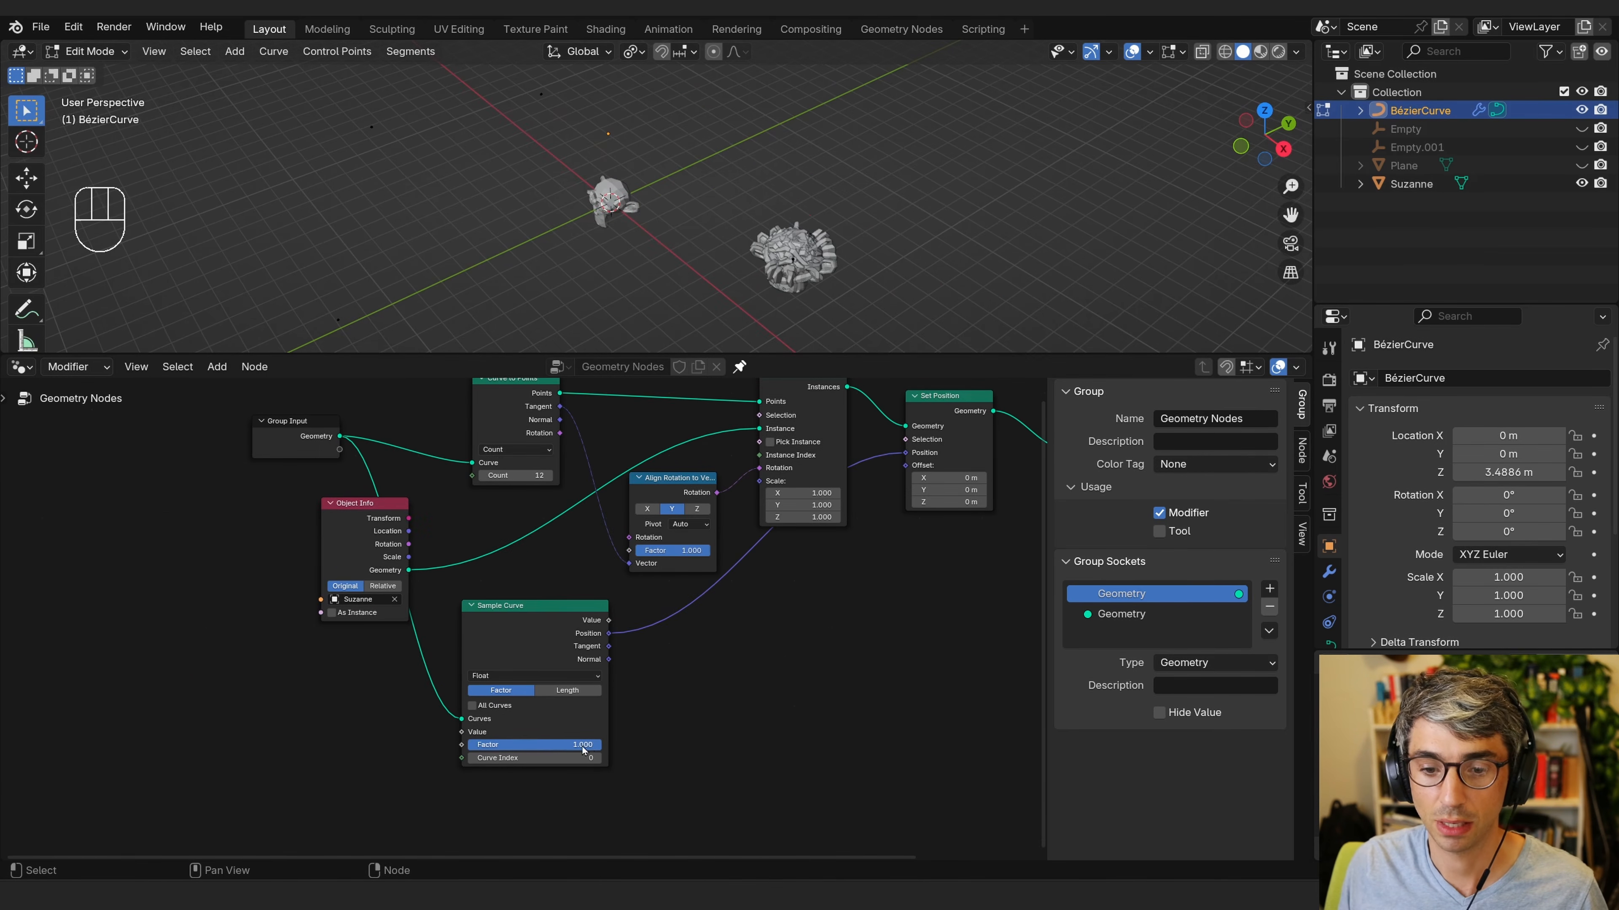
{"action": "left_click_drag", "start_coordinate": [582, 752], "coordinate": [412, 746]}
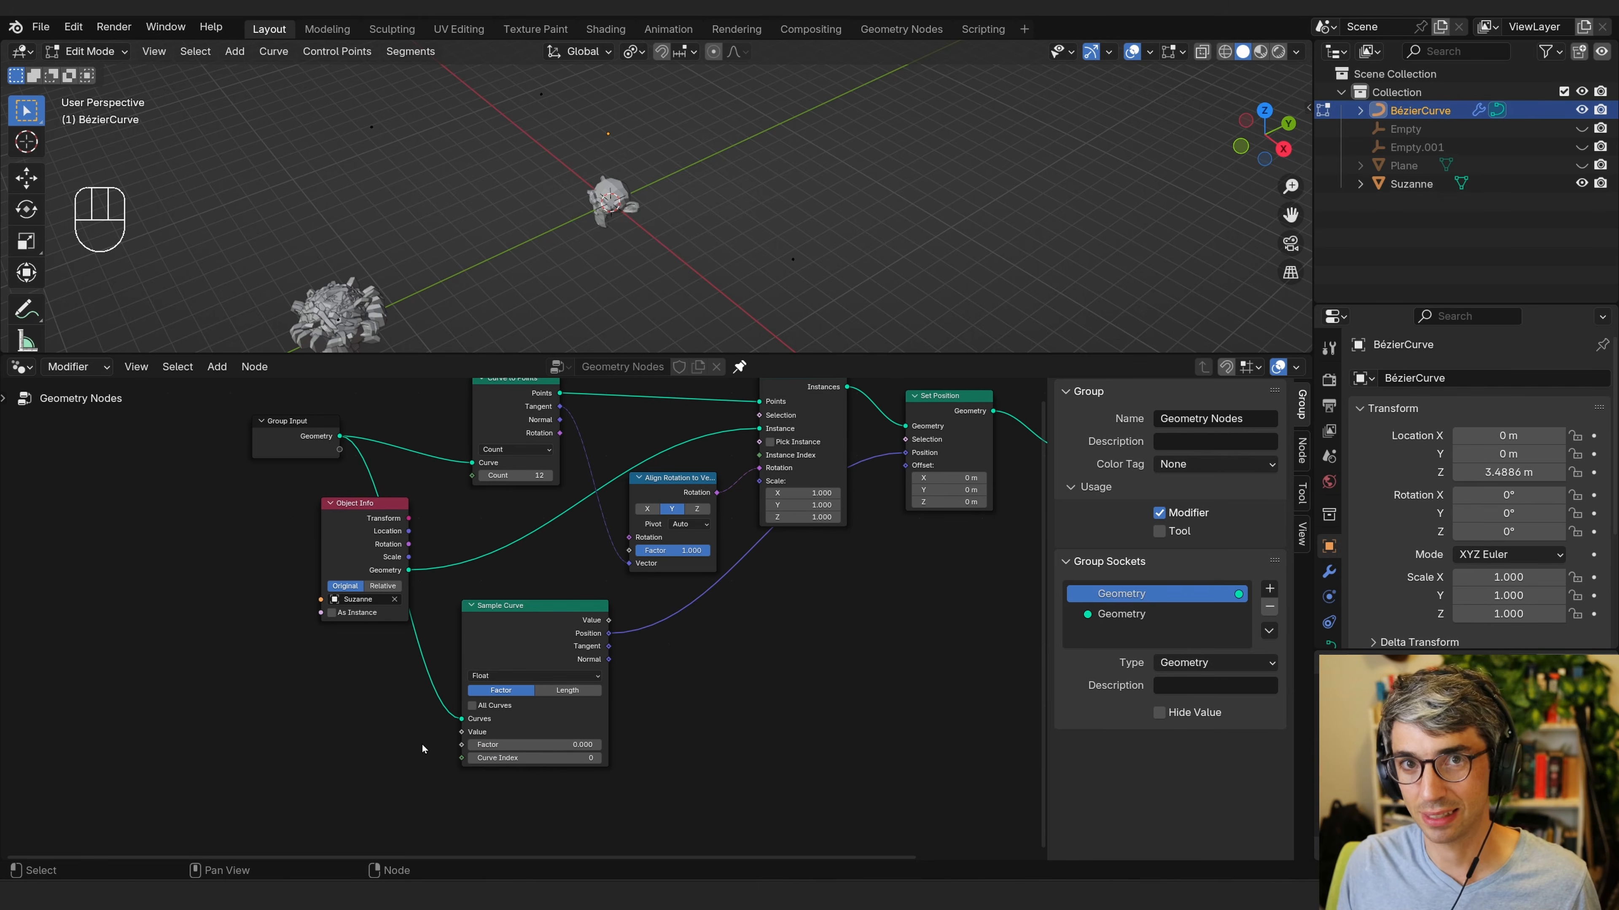
{"action": "middle_click_drag", "start_coordinate": [528, 571], "coordinate": [498, 644]}
{"action": "left_click_drag", "start_coordinate": [494, 531], "coordinate": [495, 530]}
{"action": "middle_click_drag", "start_coordinate": [778, 706], "coordinate": [743, 693]}
{"action": "left_click_drag", "start_coordinate": [451, 821], "coordinate": [553, 804]}
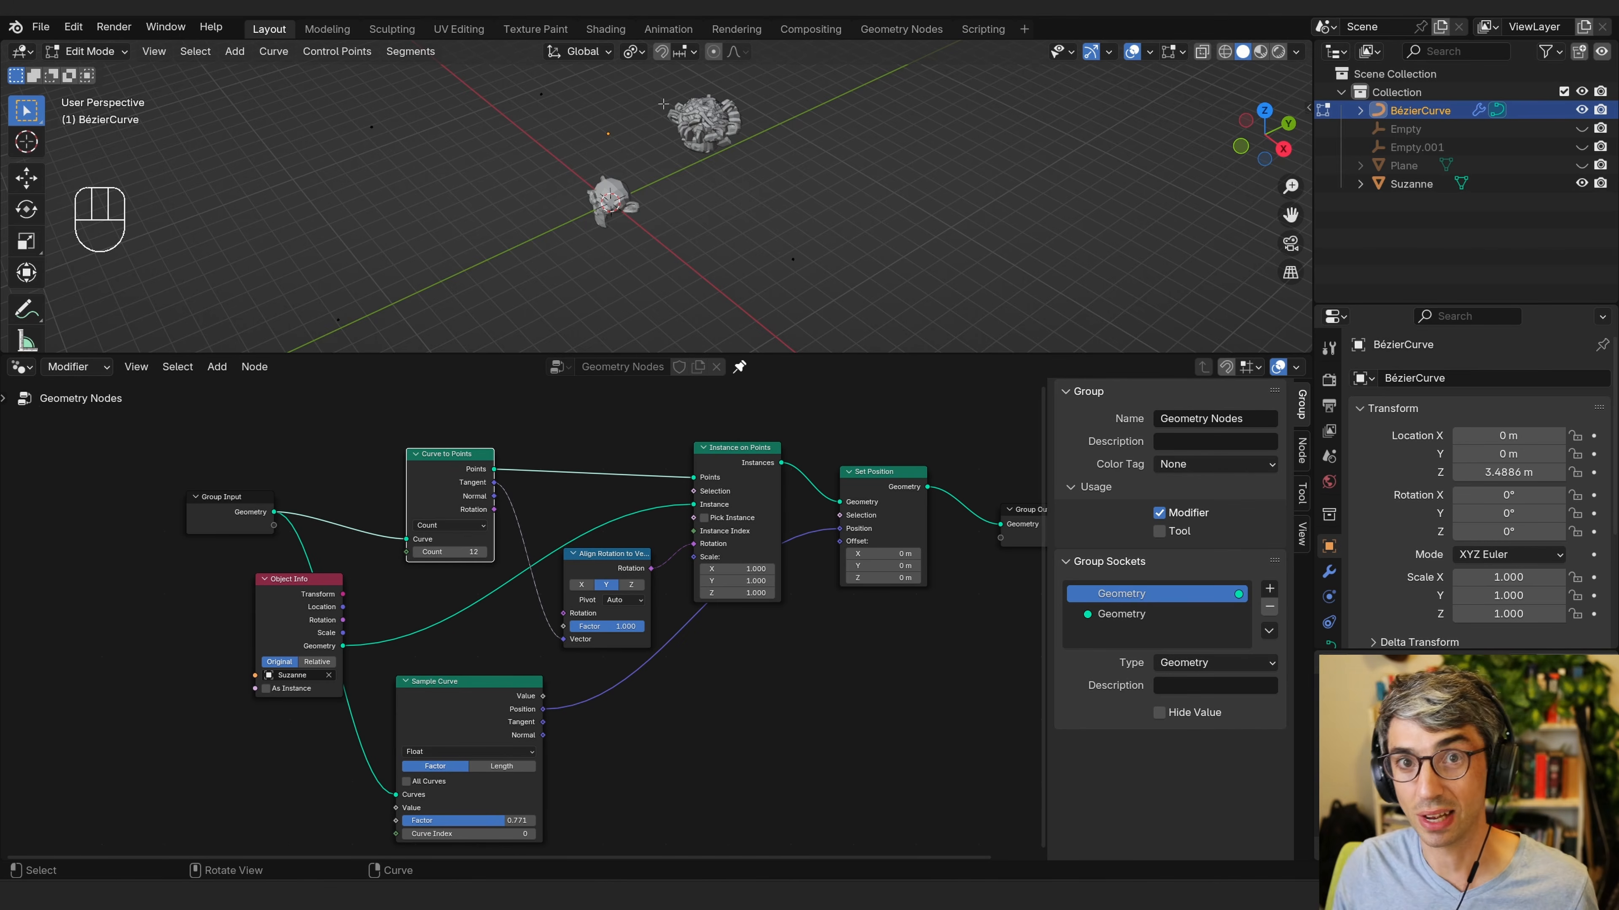
Mute and unmute the Set Position node to compare the result with and without it.
{"action": "left_click", "coordinate": [853, 512]}
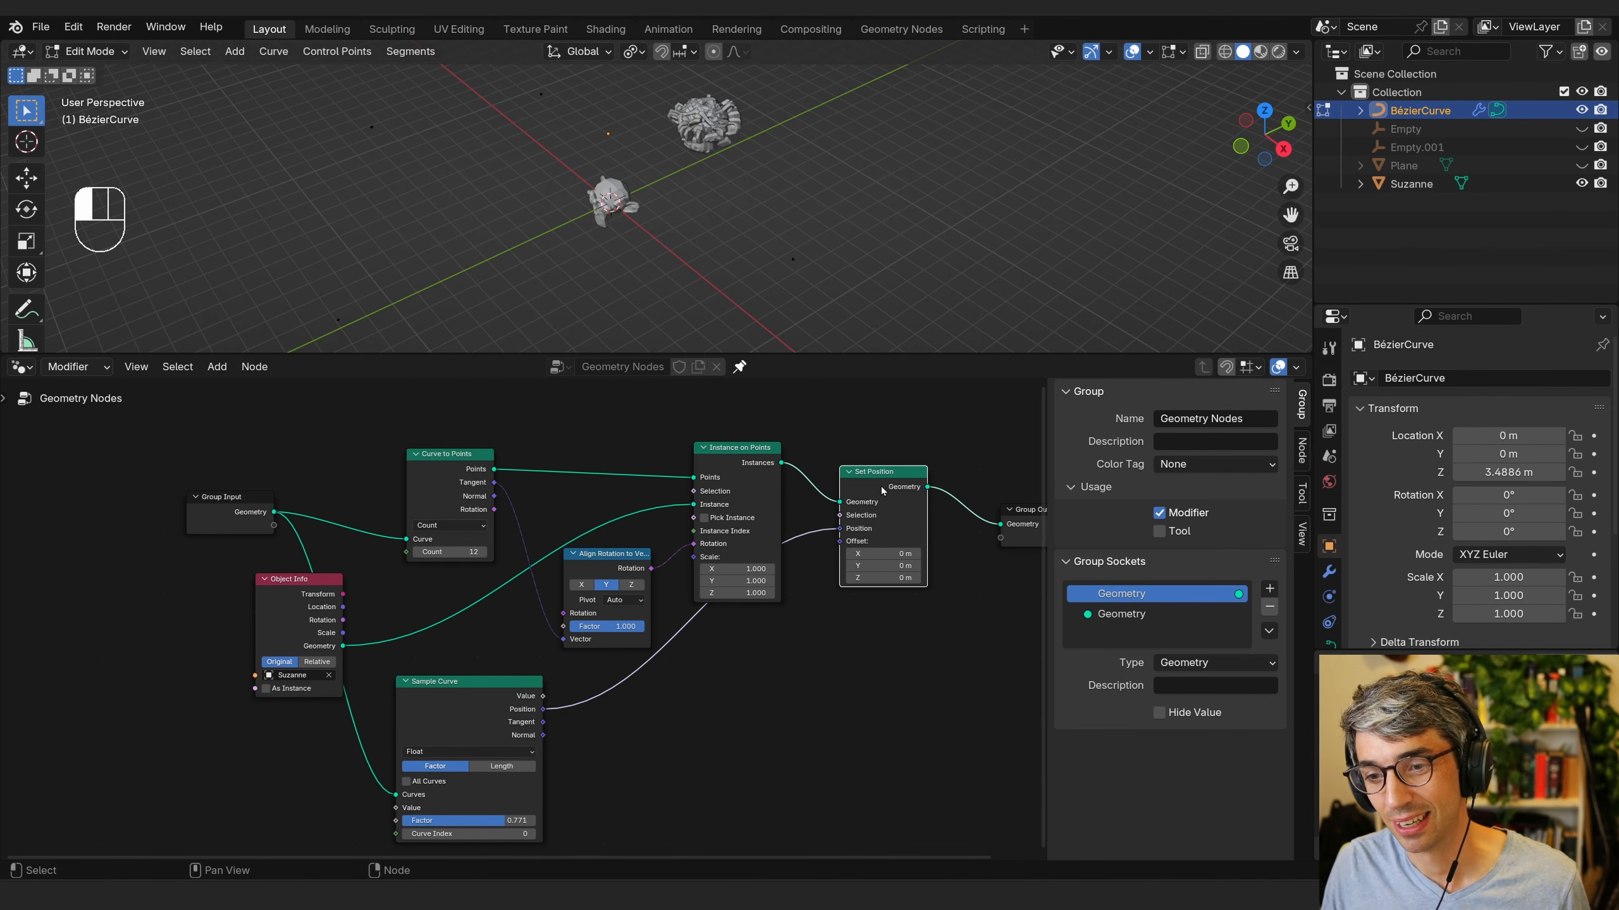
{"action": "key", "text": "m"}
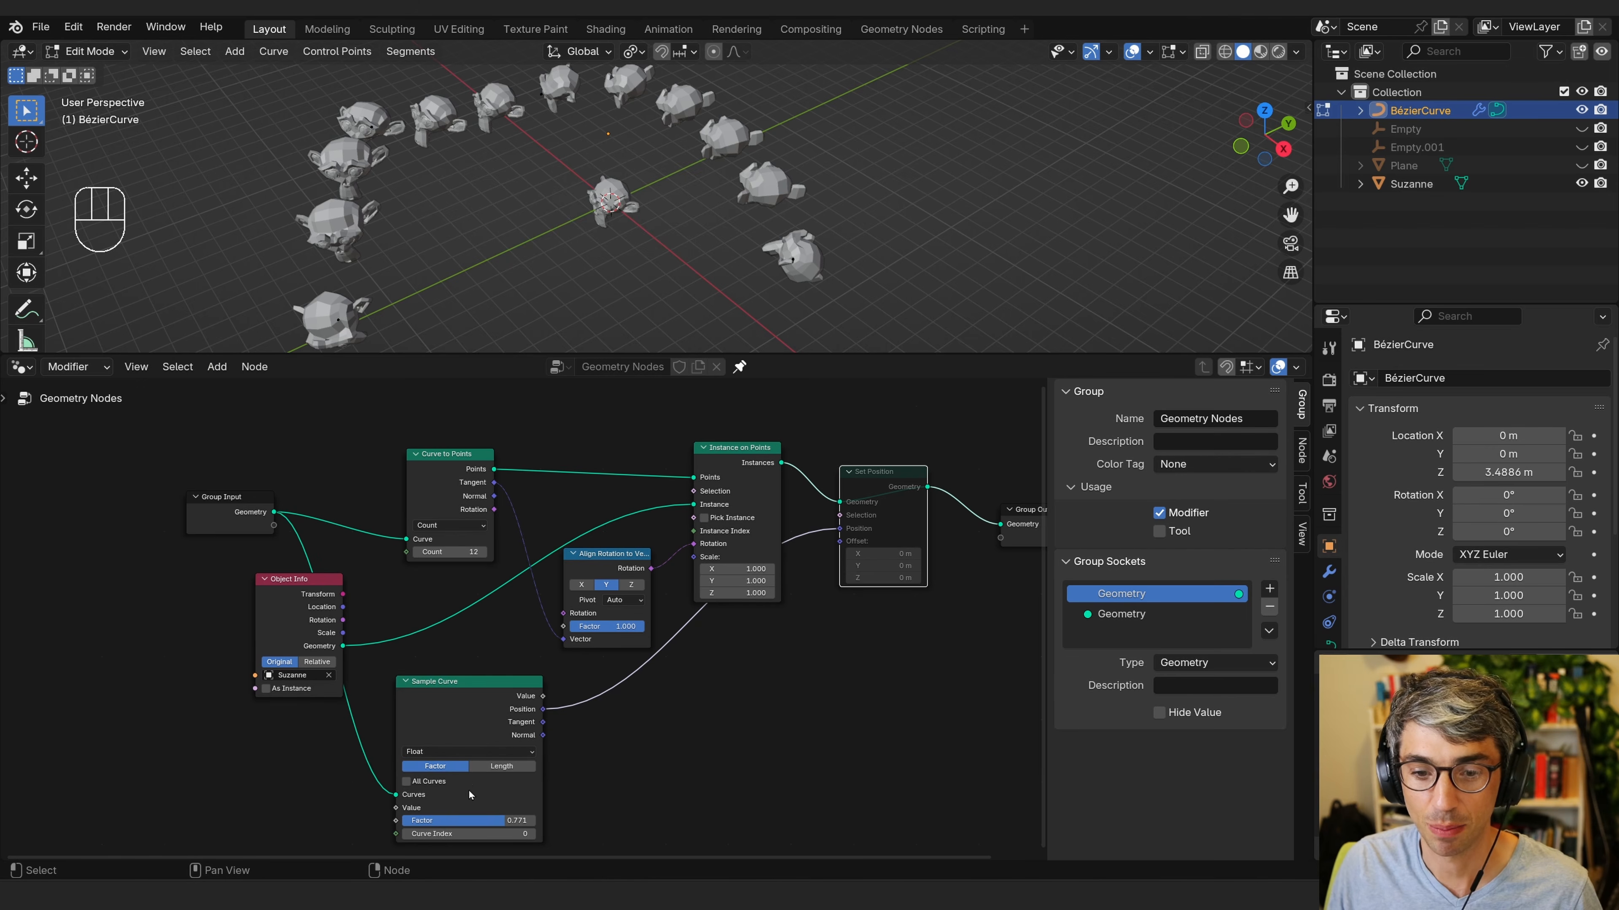
{"action": "key", "text": "m"}
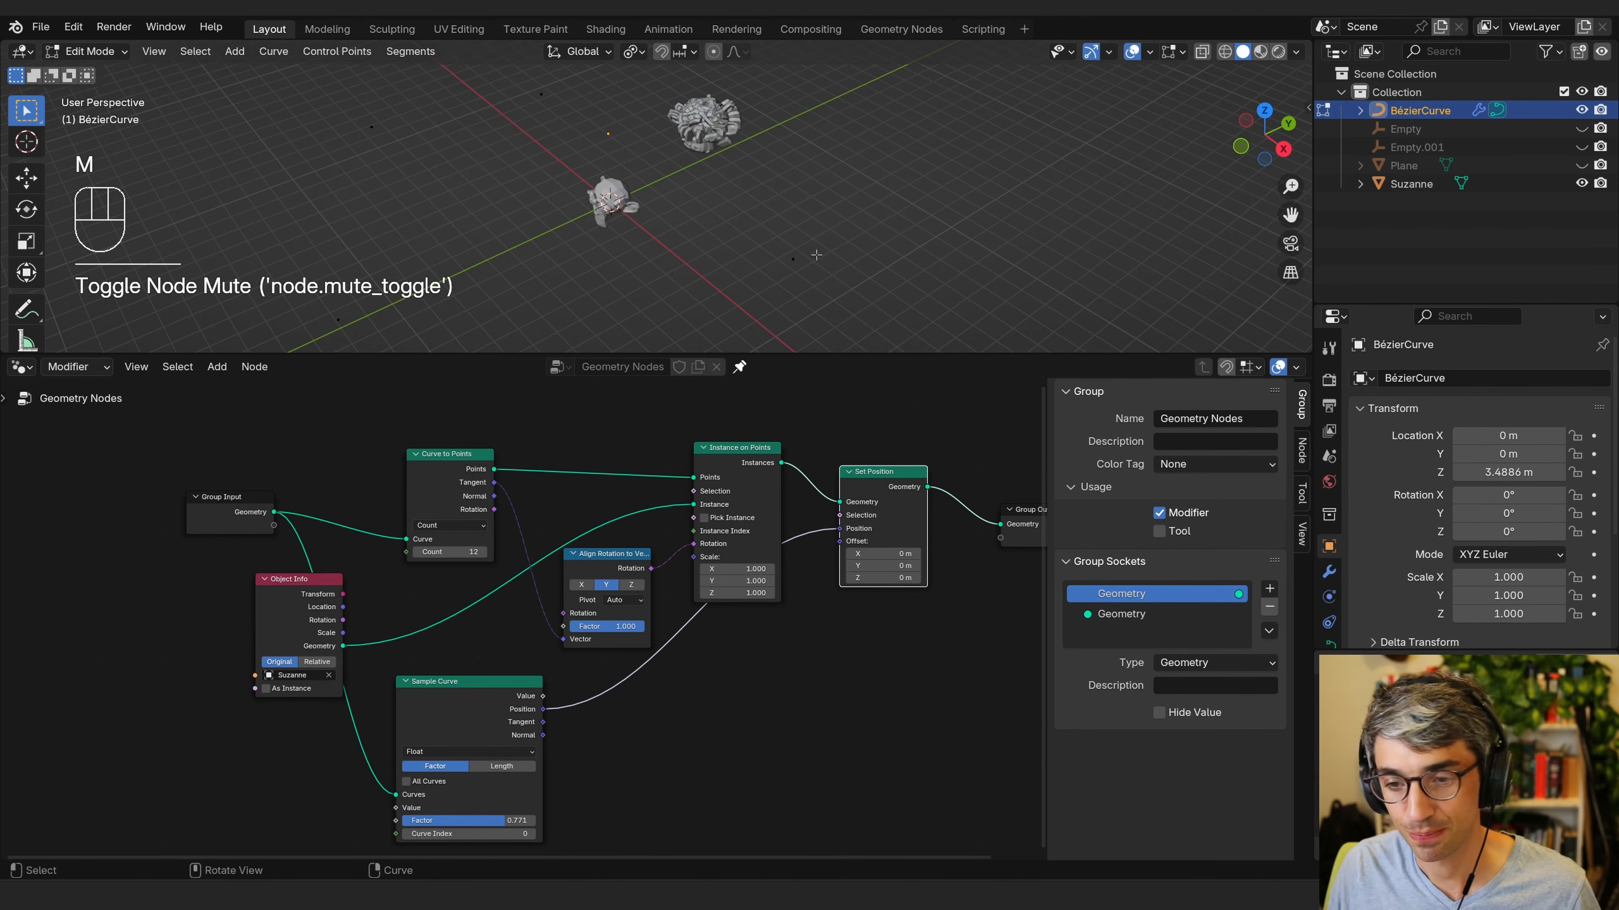
Split the node editor area and turn the new area into a Spreadsheet editor.
{"action": "middle_click_drag", "start_coordinate": [898, 491], "coordinate": [864, 474]}
{"action": "left_click_drag", "start_coordinate": [858, 462], "coordinate": [876, 509]}
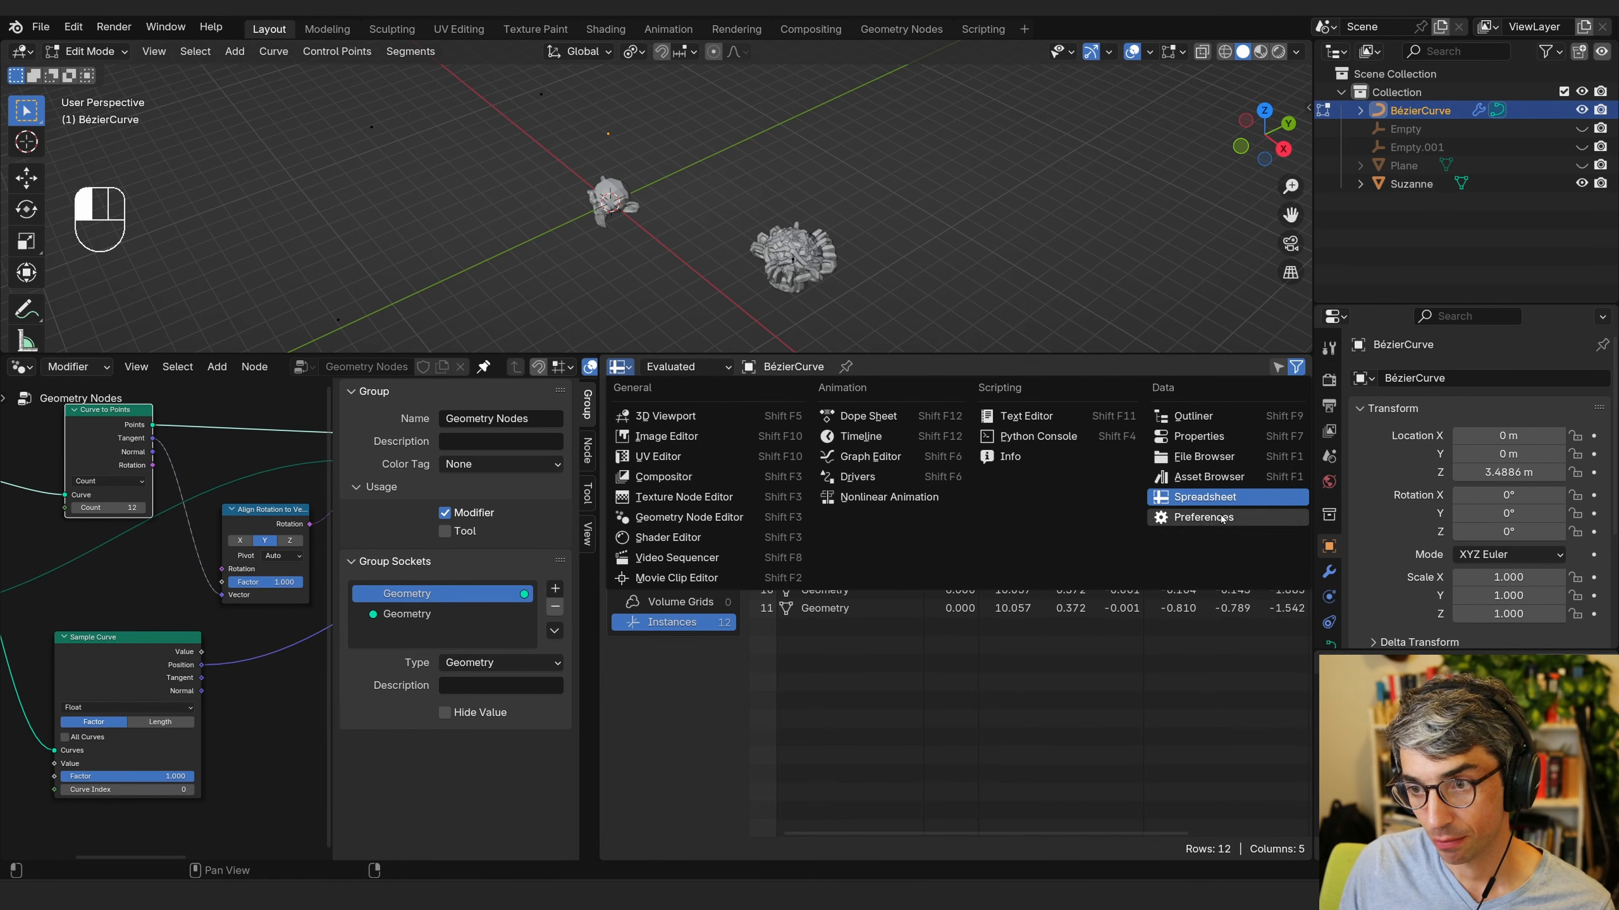
{"action": "left_click", "coordinate": [1214, 500]}
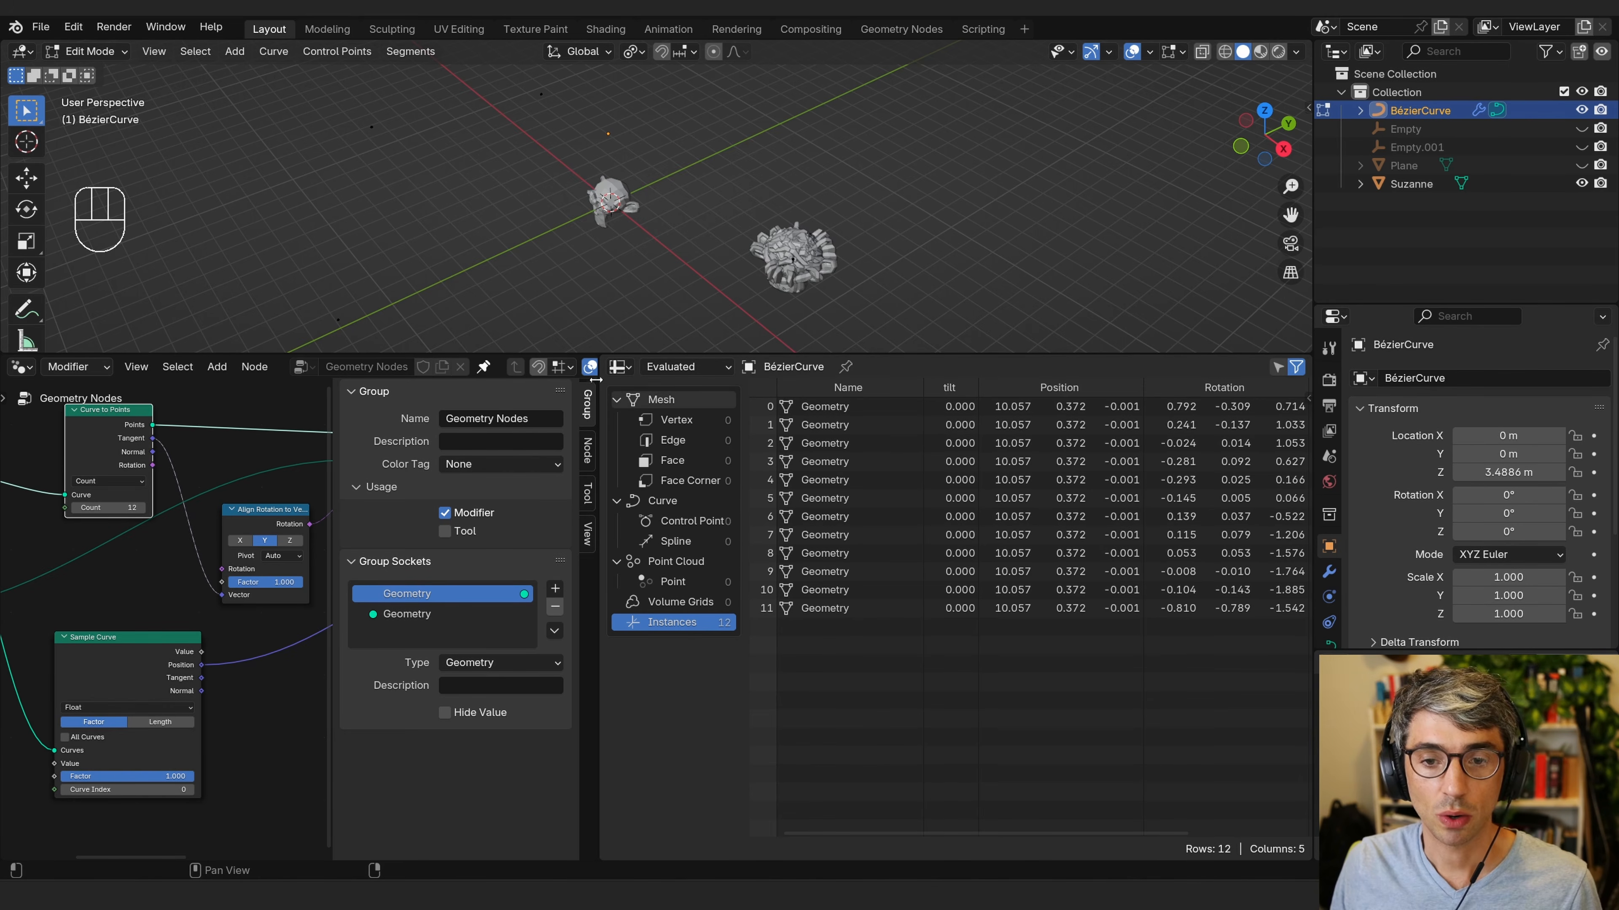
{"action": "left_click_drag", "start_coordinate": [593, 381], "coordinate": [785, 421]}
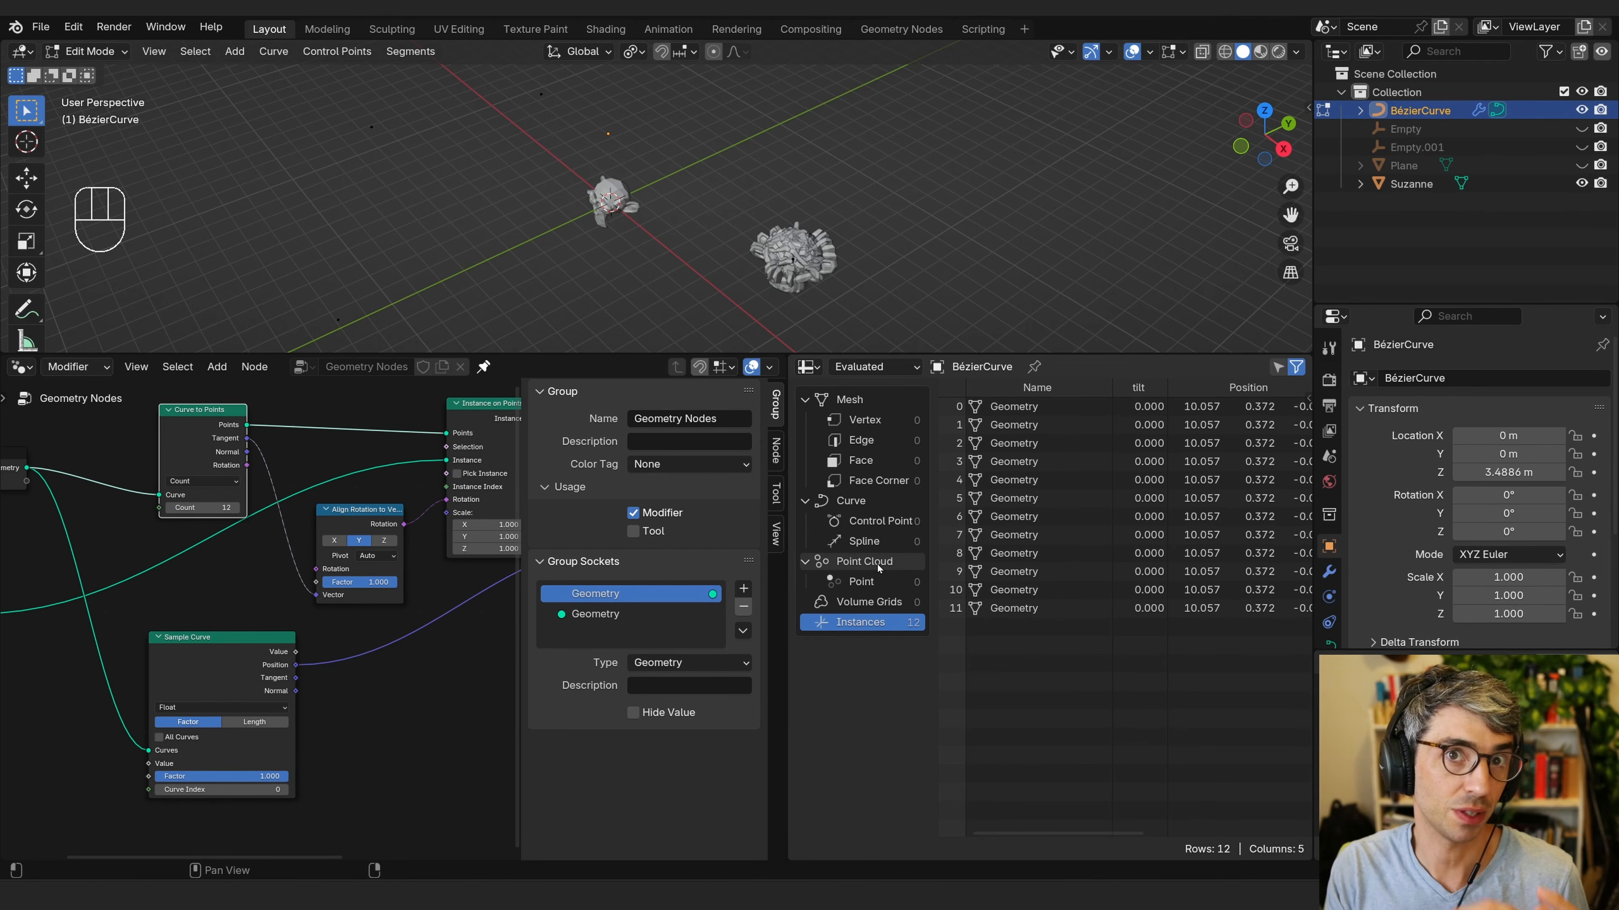
Connect a new Random Value node to the Sample Curve node's Factor input.
{"action": "middle_click_drag", "start_coordinate": [372, 708], "coordinate": [469, 676]}
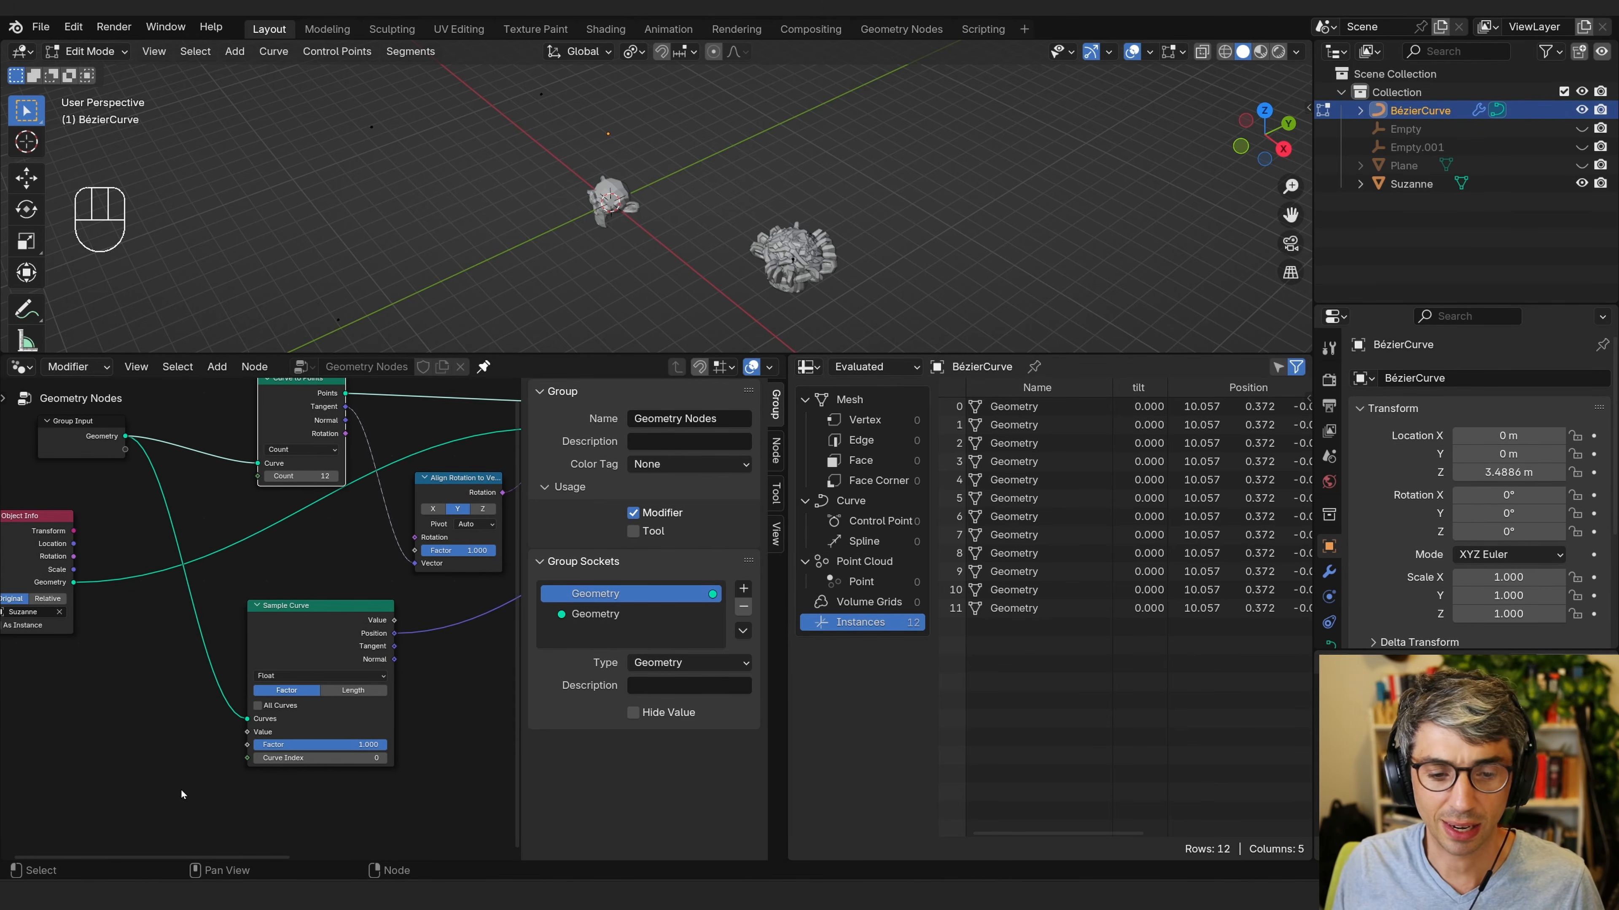
{"action": "left_click", "coordinate": [203, 765]}
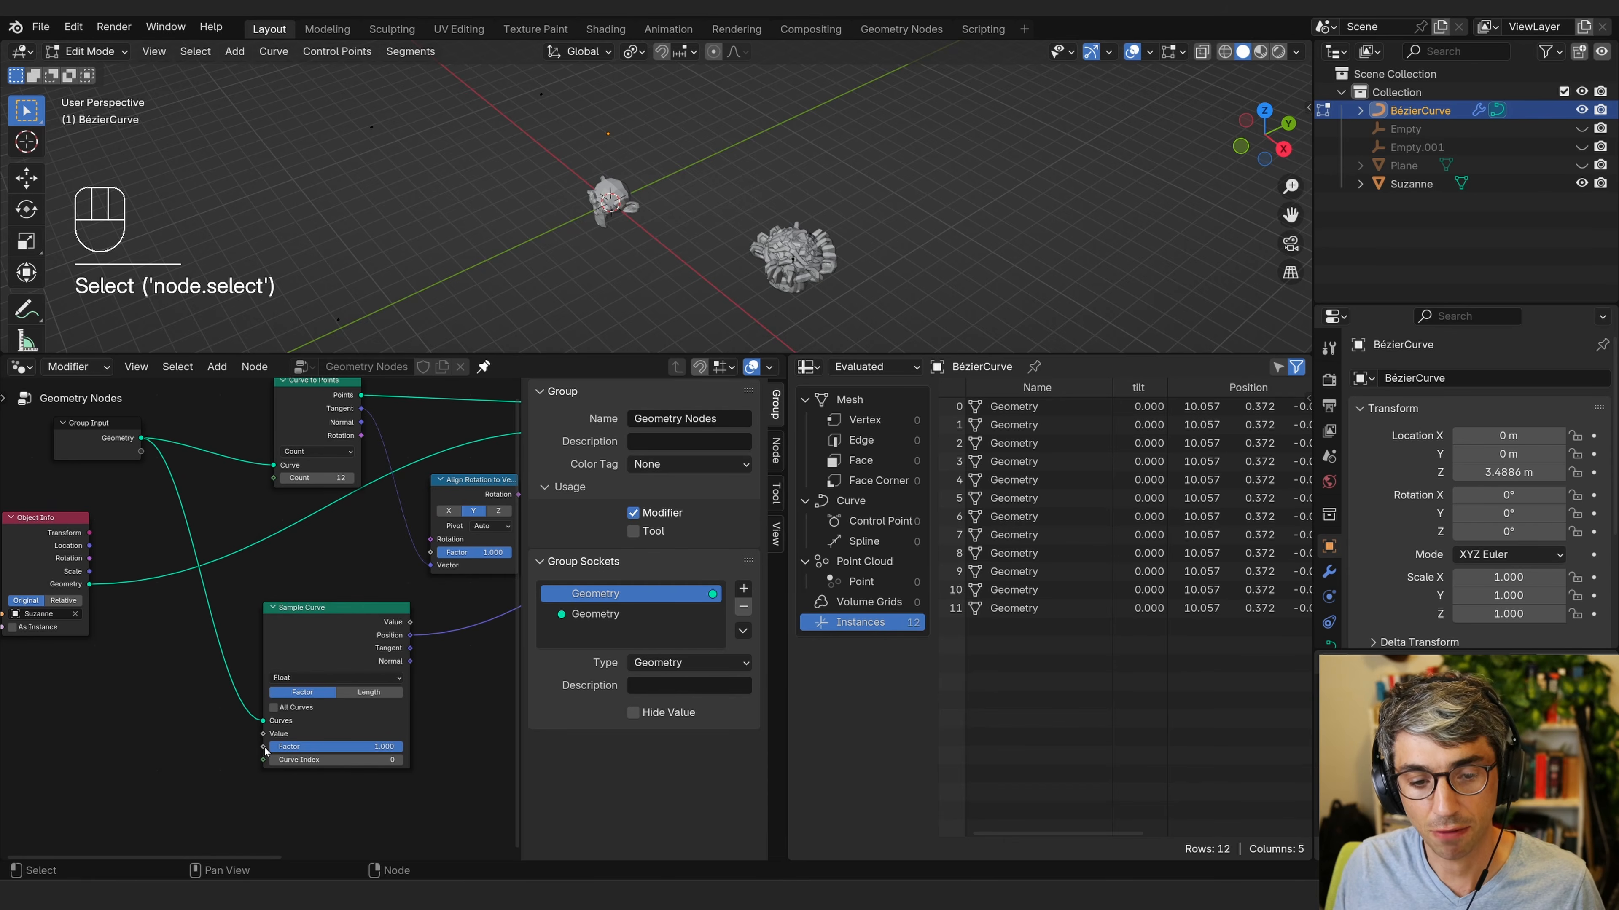
{"action": "left_click_drag", "start_coordinate": [266, 752], "coordinate": [148, 763]}
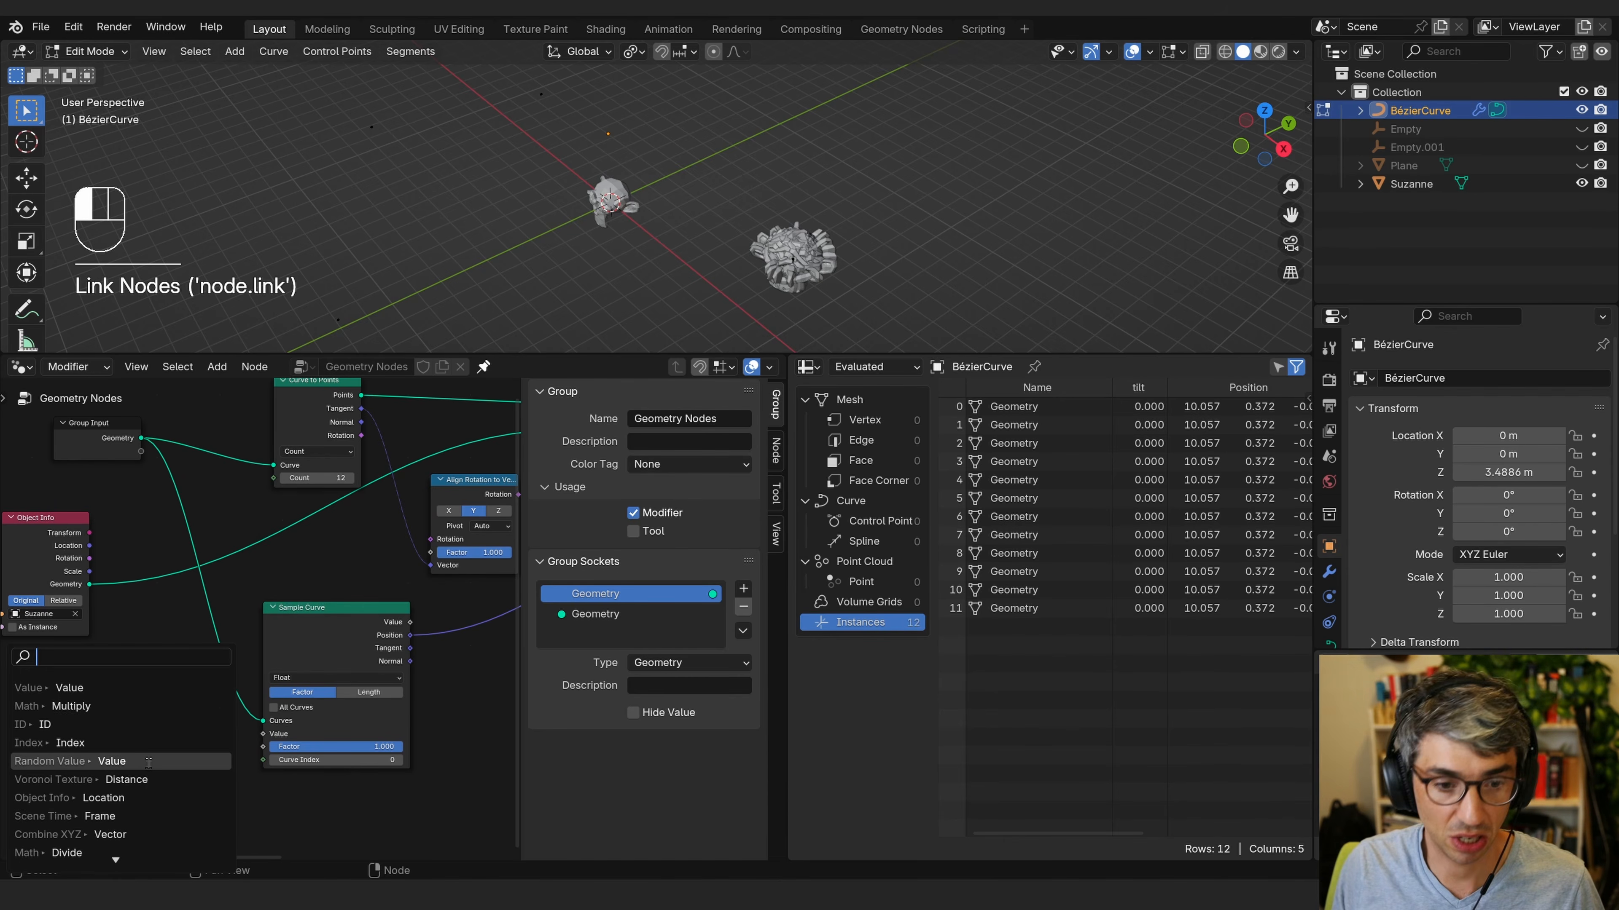
{"action": "type", "text": "rand"}
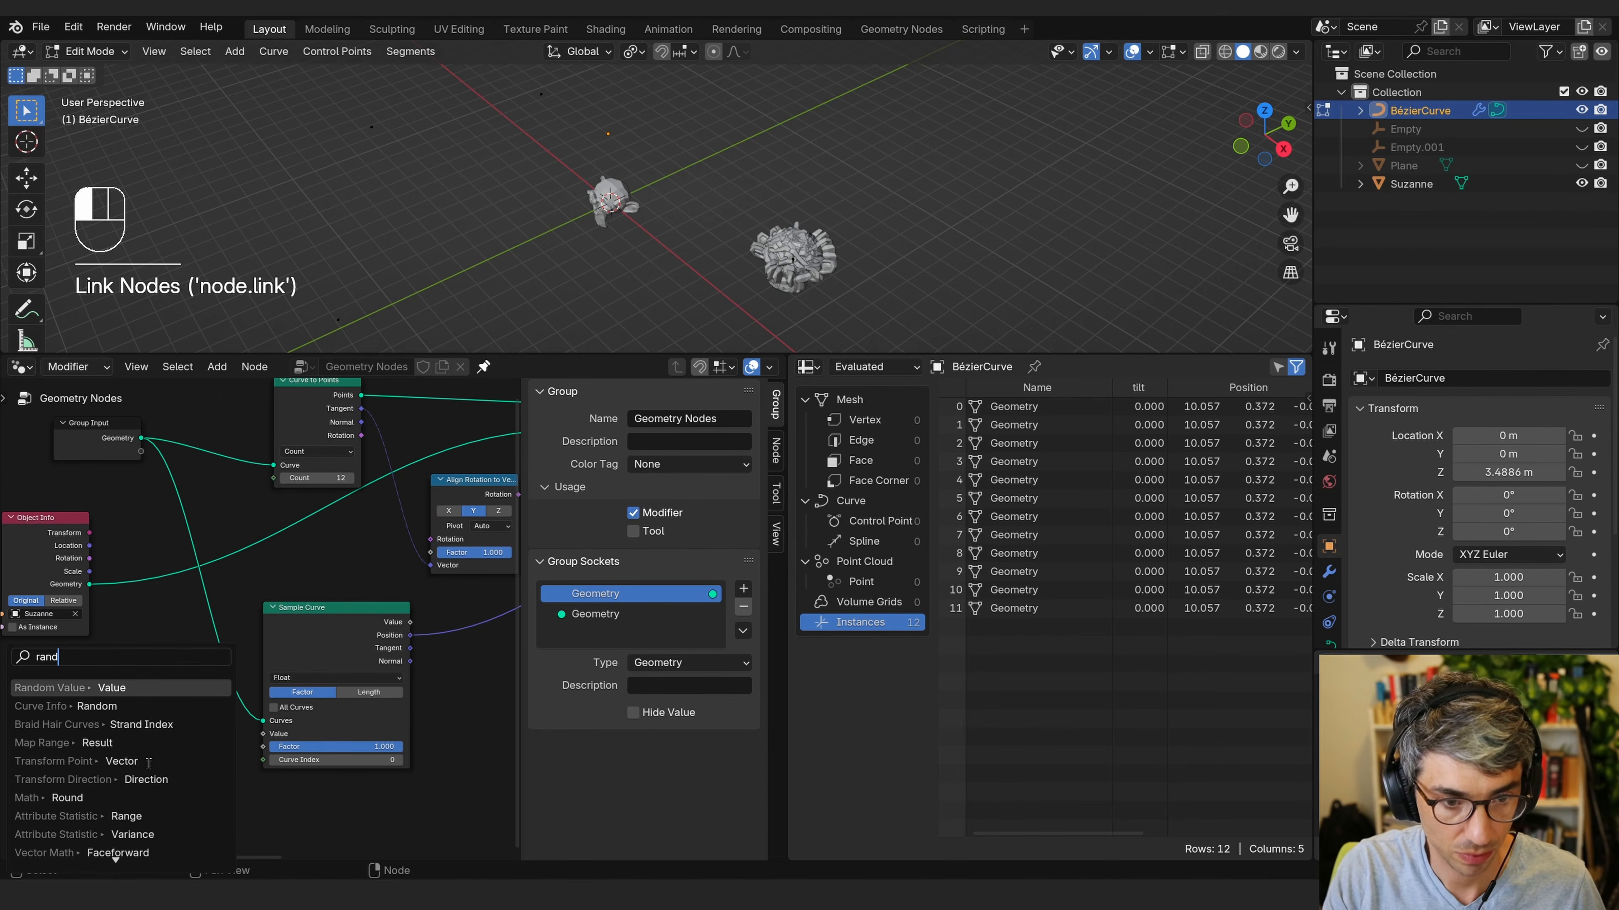
{"action": "key", "text": "Return"}
{"action": "left_click", "coordinate": [259, 801]}
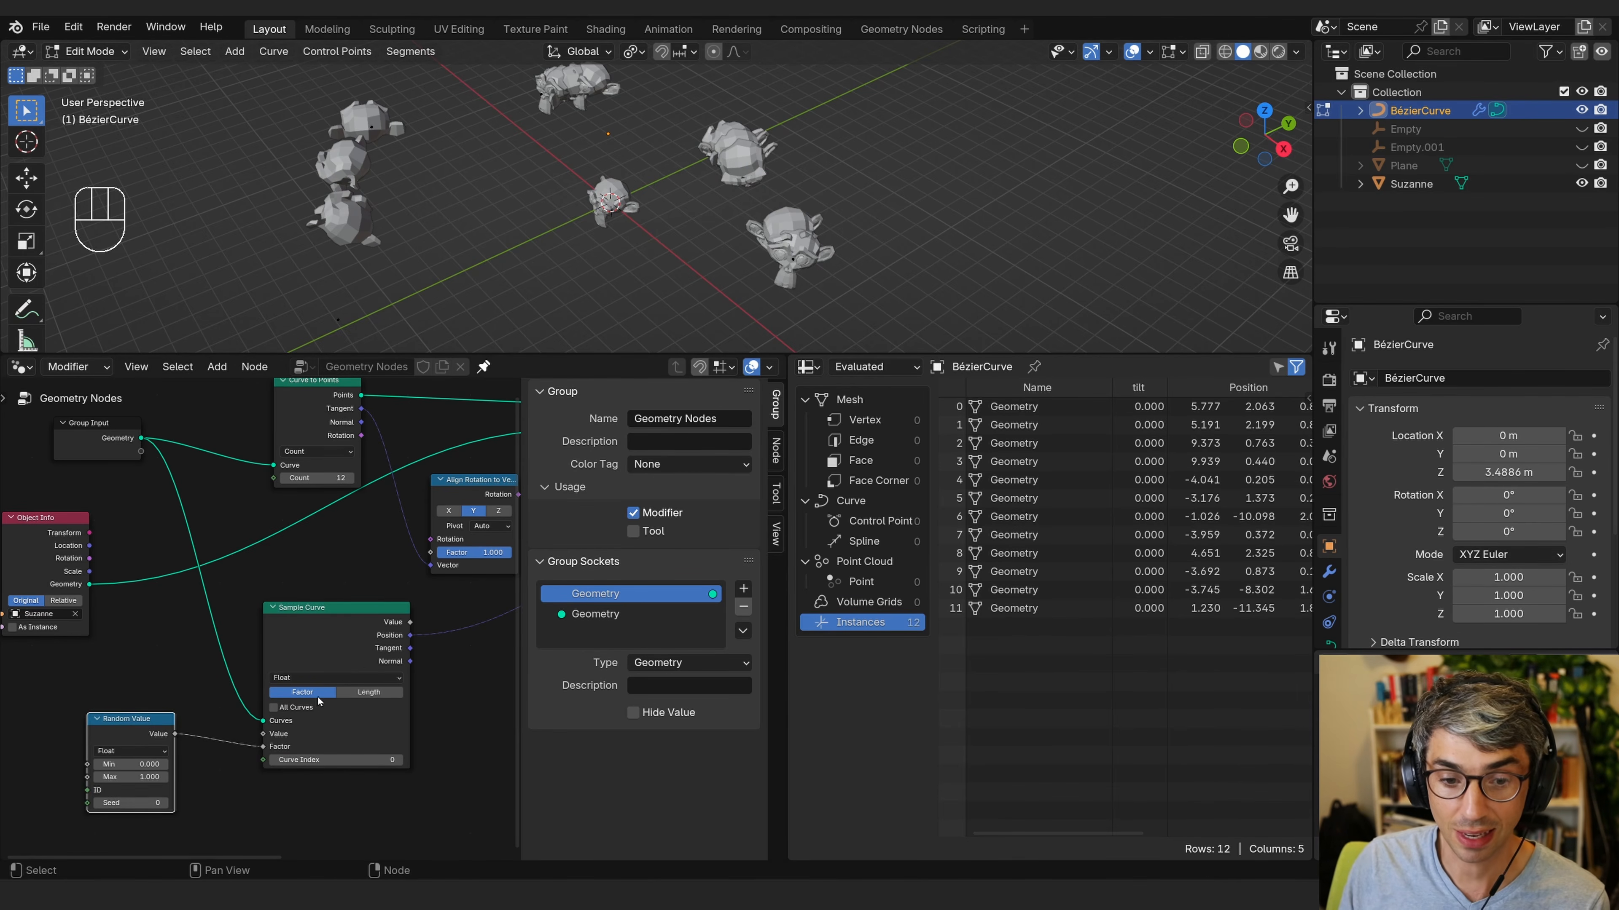
{"action": "middle_click_drag", "start_coordinate": [352, 693], "coordinate": [272, 700]}
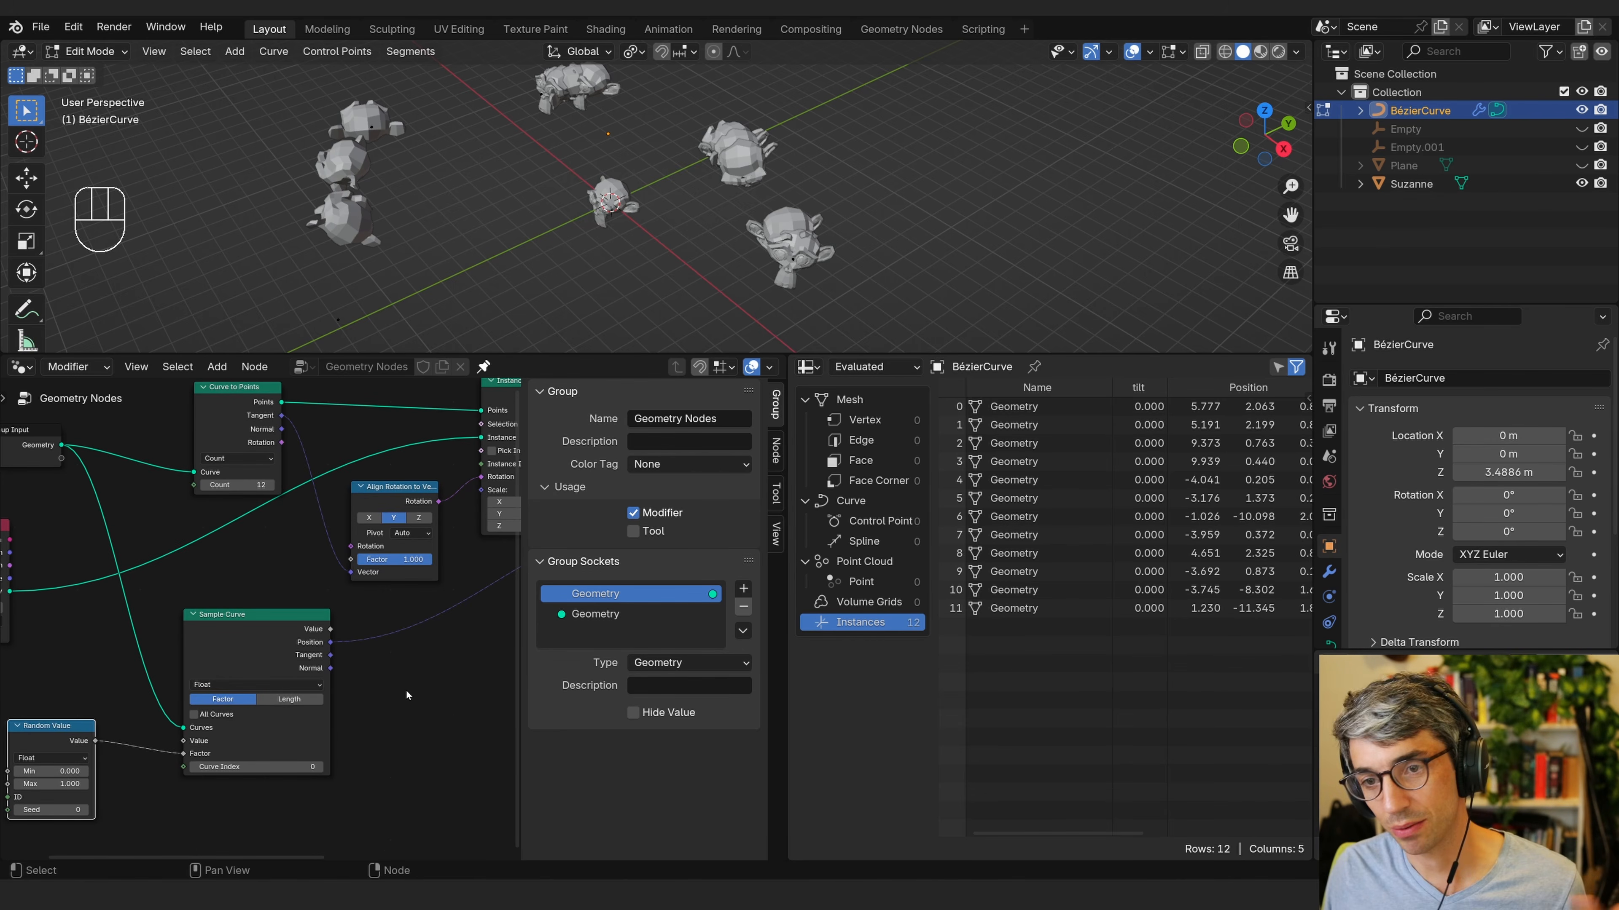
{"action": "middle_click_drag", "start_coordinate": [337, 687], "coordinate": [102, 748]}
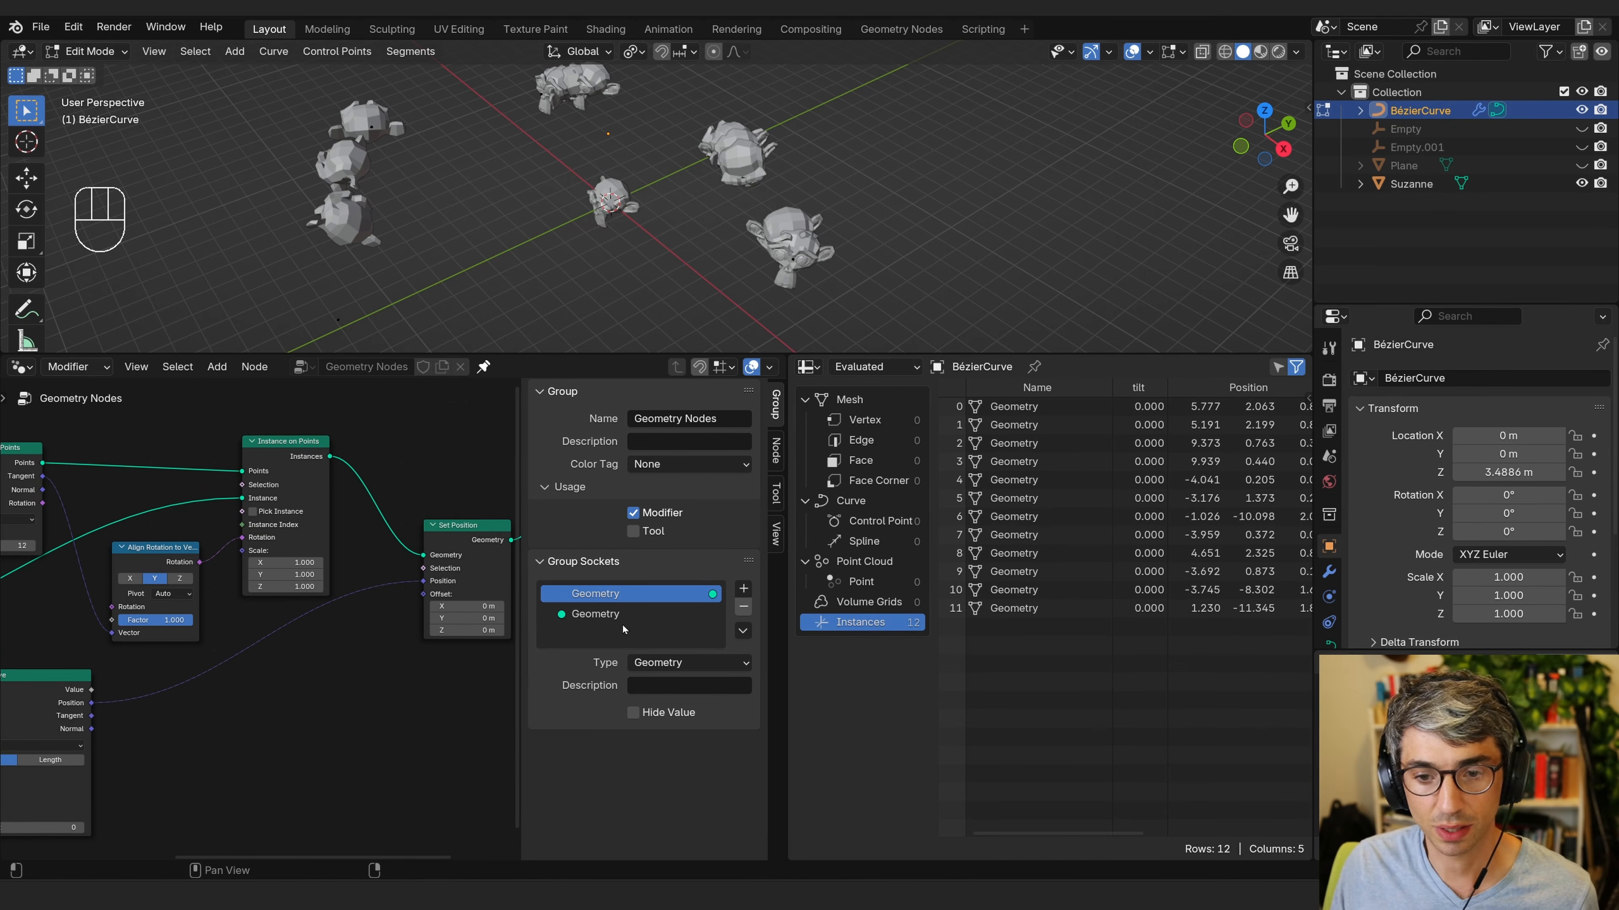
Close the Spreadsheet area so the node editor fills the lower half again.
{"action": "left_click_drag", "start_coordinate": [786, 358], "coordinate": [870, 418]}
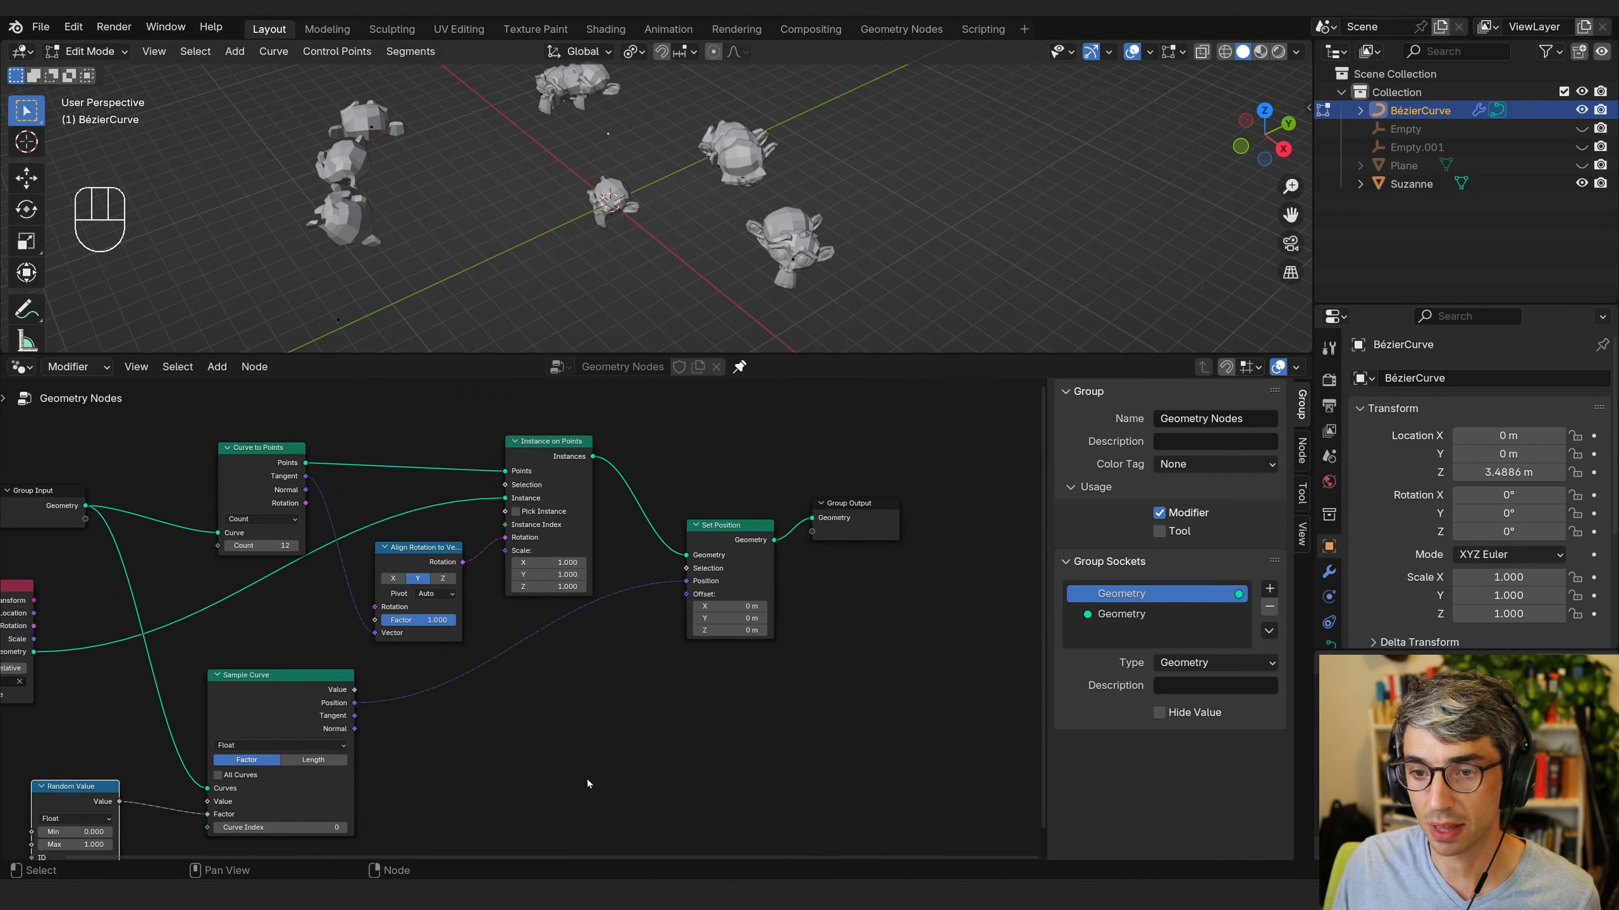
Toggle the Set Position node's mute on and off to compare the instance placement.
{"action": "middle_click_drag", "start_coordinate": [588, 784], "coordinate": [691, 768]}
{"action": "left_click_drag", "start_coordinate": [831, 509], "coordinate": [838, 505]}
{"action": "middle_click_drag", "start_coordinate": [647, 708], "coordinate": [730, 698]}
{"action": "key", "text": "m"}
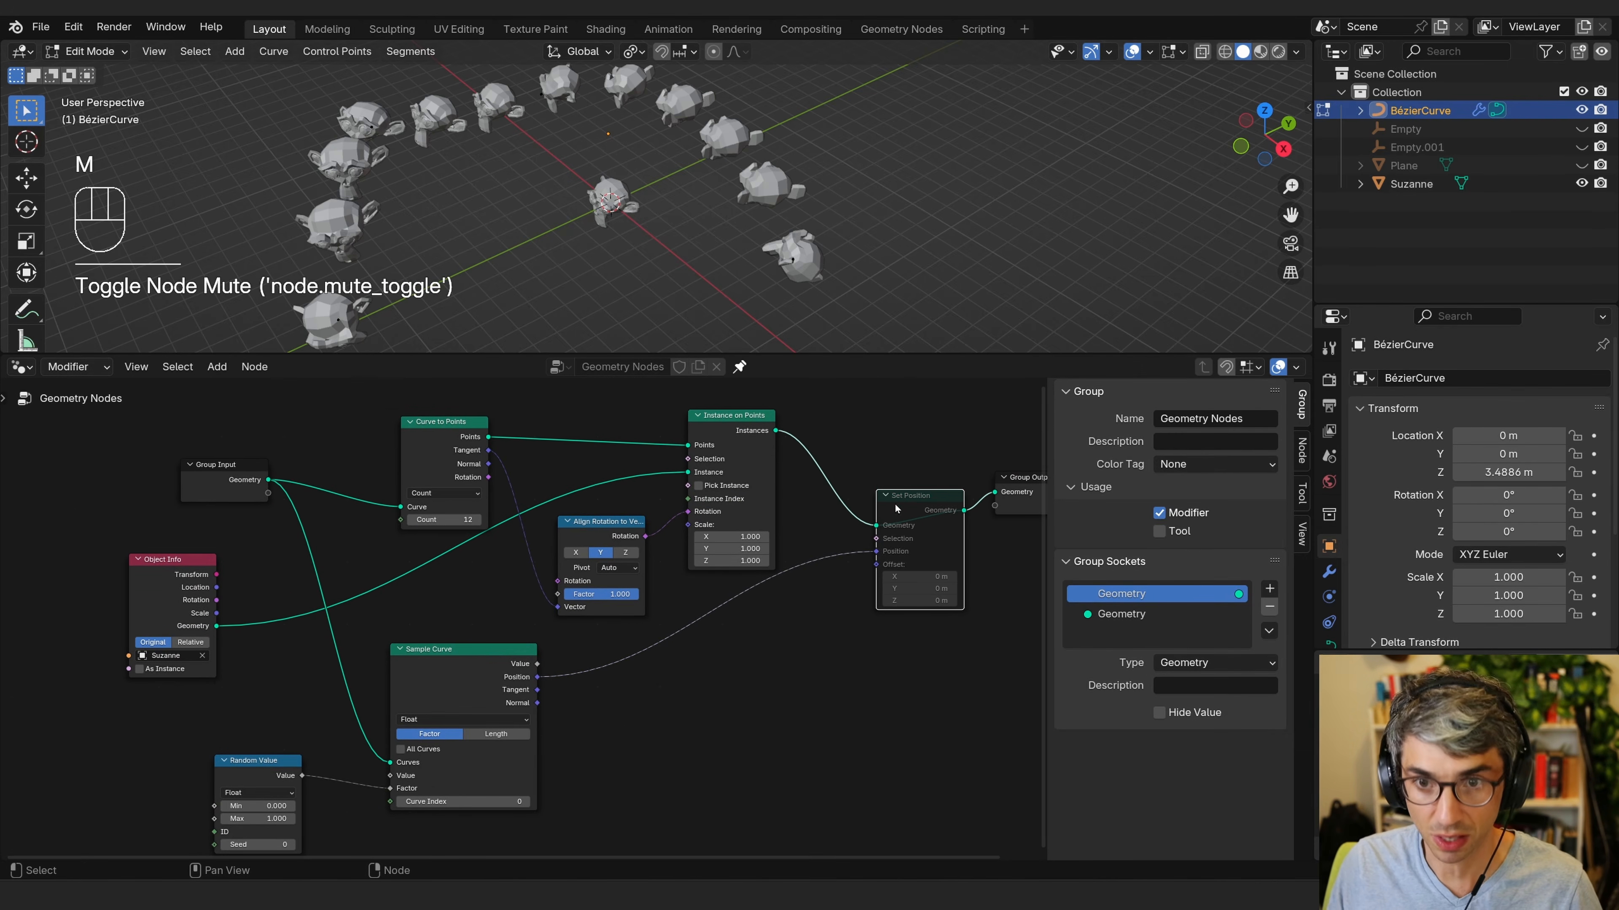
{"action": "key", "text": "m"}
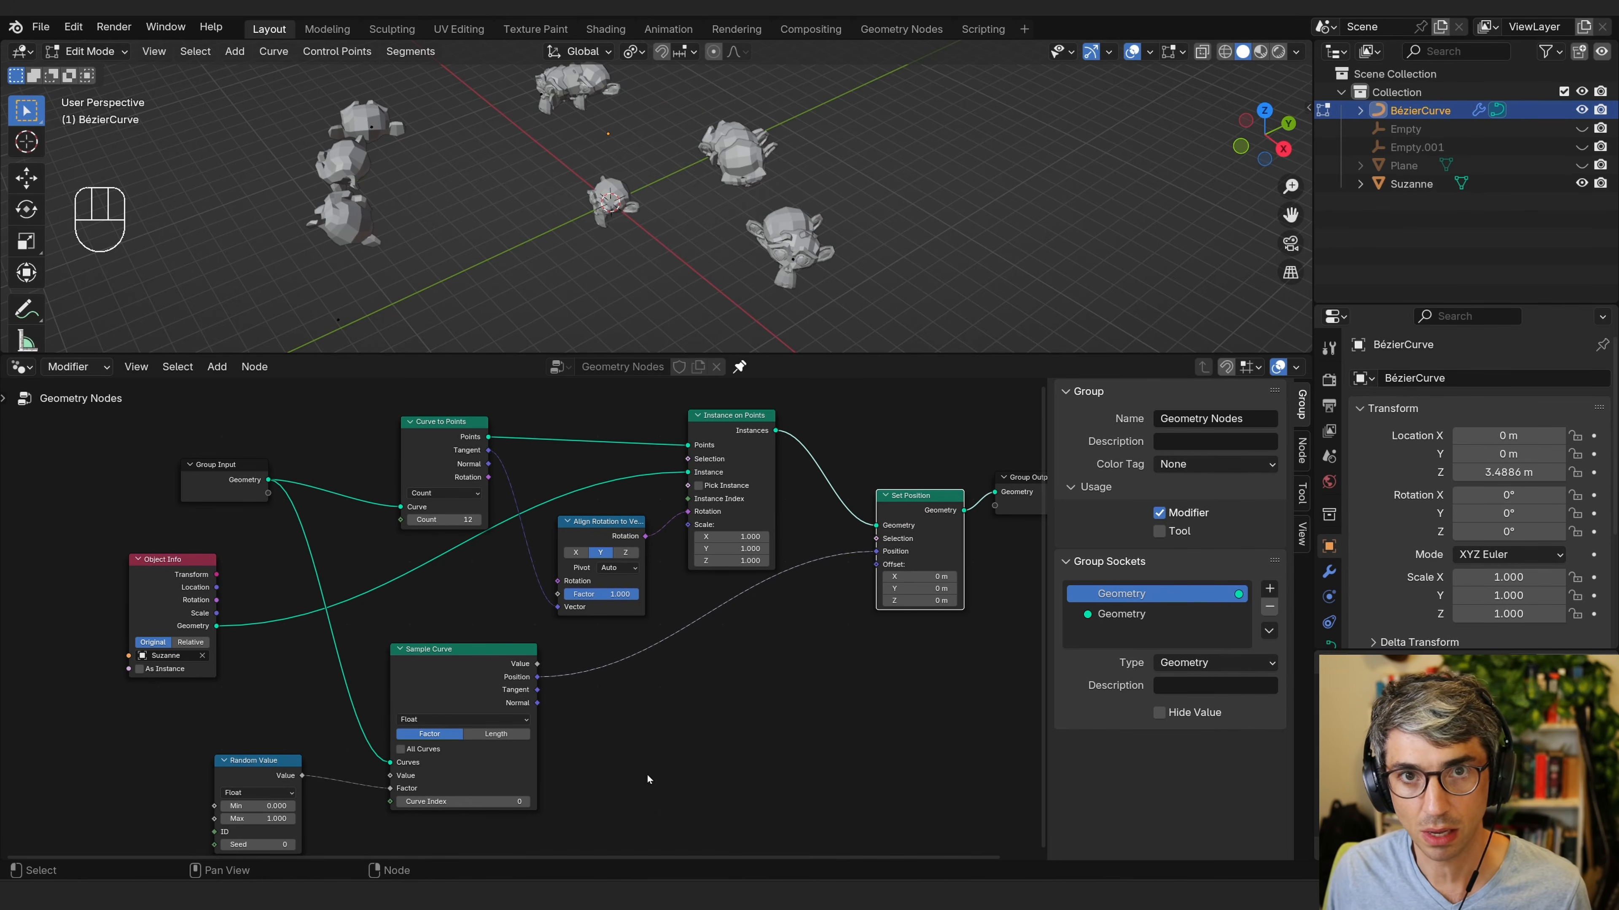
Move the Random Value node further left to make room before the Sample Curve node.
{"action": "middle_click_drag", "start_coordinate": [678, 759], "coordinate": [833, 721]}
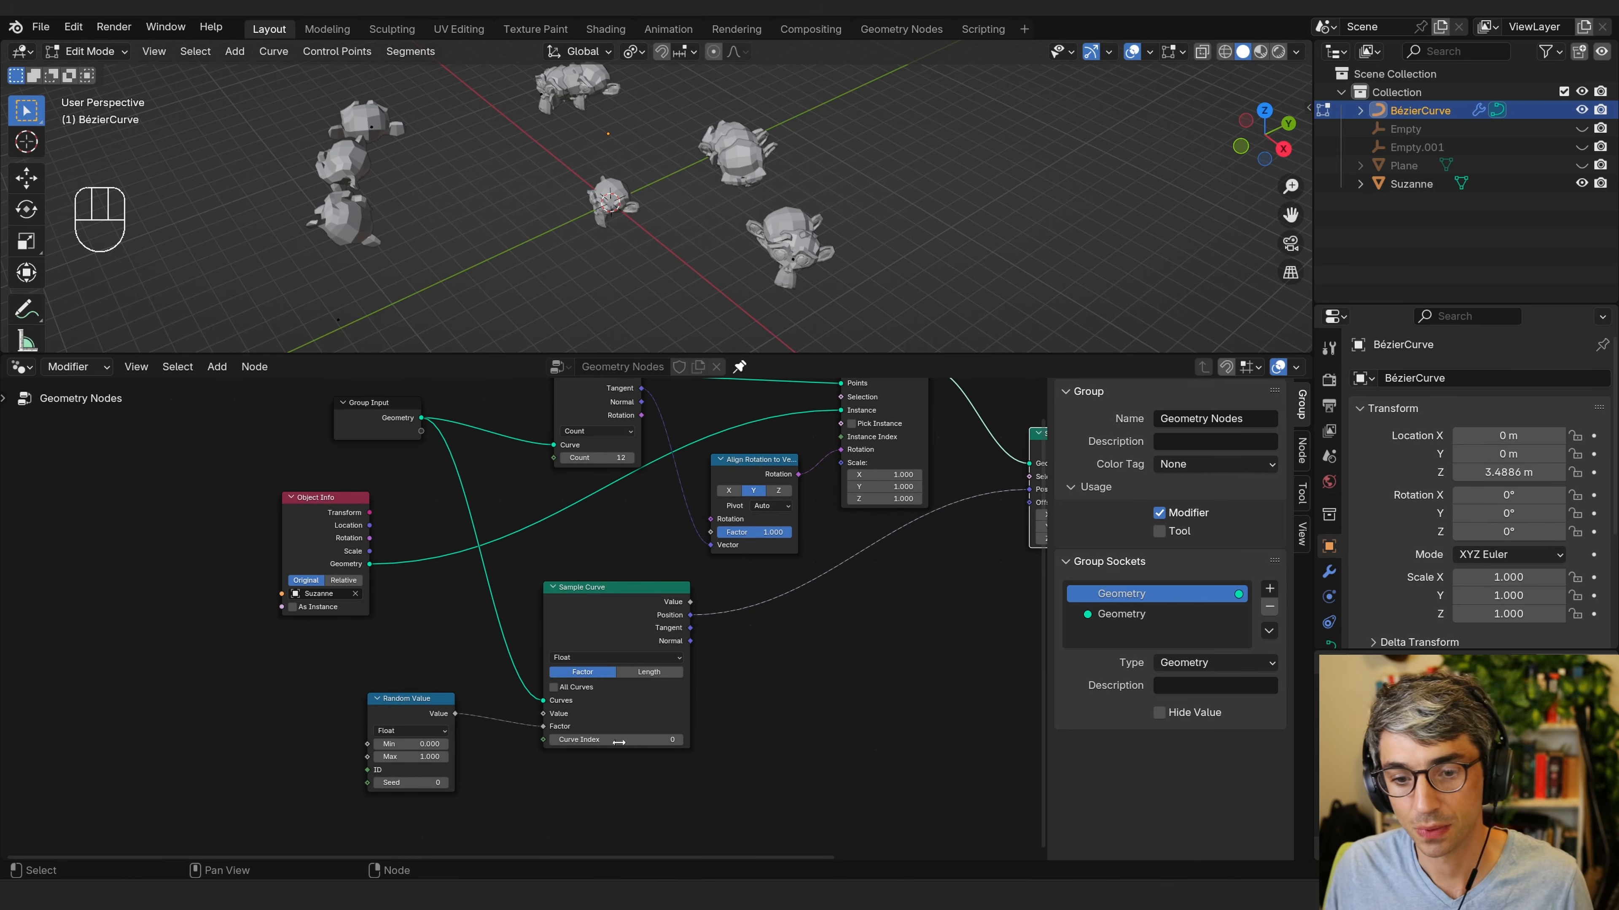
{"action": "mouse_move", "coordinate": [542, 726]}
{"action": "left_mouse_down"}
{"action": "mouse_move", "coordinate": [430, 746]}
{"action": "mouse_move", "coordinate": [543, 726]}
{"action": "left_mouse_up"}
{"action": "left_click_drag", "start_coordinate": [411, 775], "coordinate": [315, 779]}
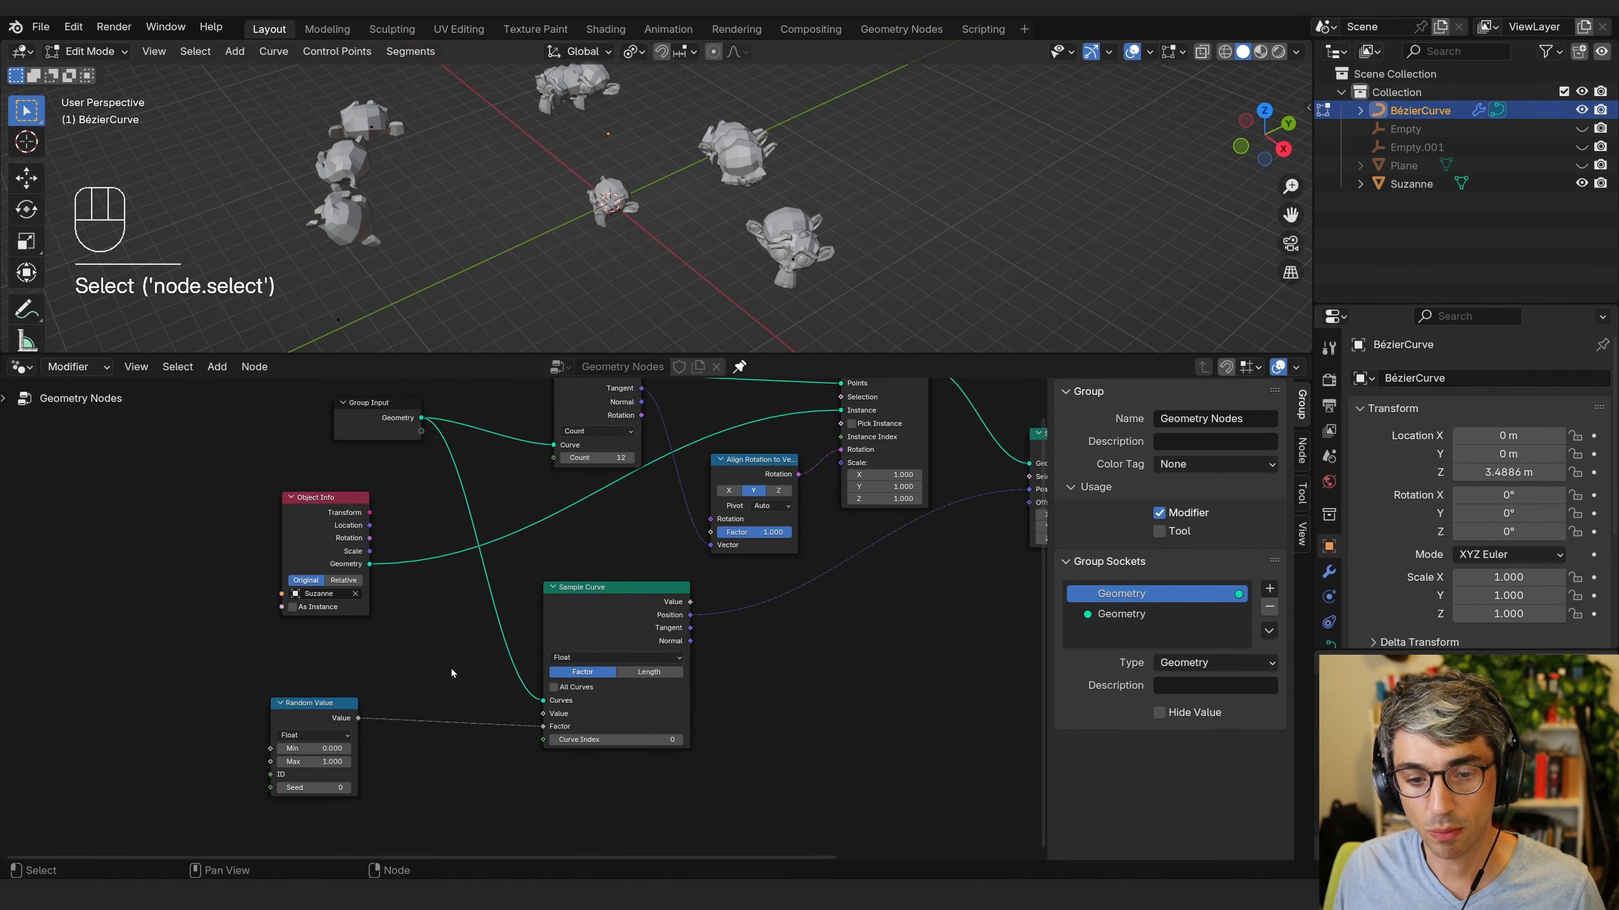
{"action": "key", "text": "shift+a"}
{"action": "left_click", "coordinate": [383, 508]}
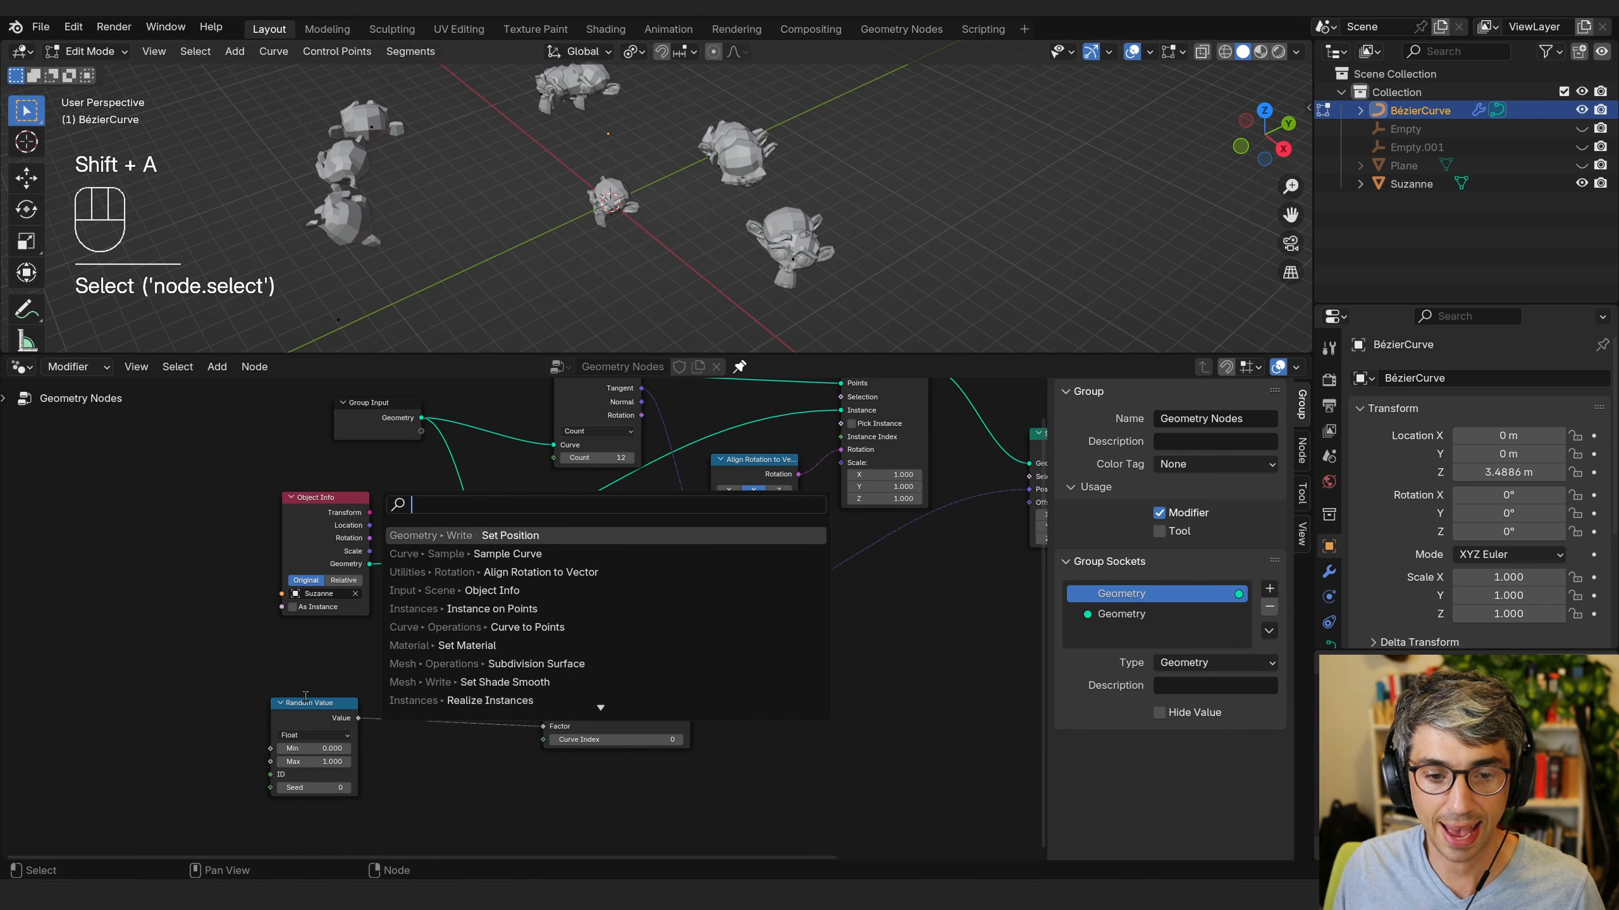
{"action": "key", "text": "Escape"}
Insert a Math Add node on the link between Random Value and the Sample Curve Factor input.
{"action": "left_click_drag", "start_coordinate": [321, 716], "coordinate": [312, 695]}
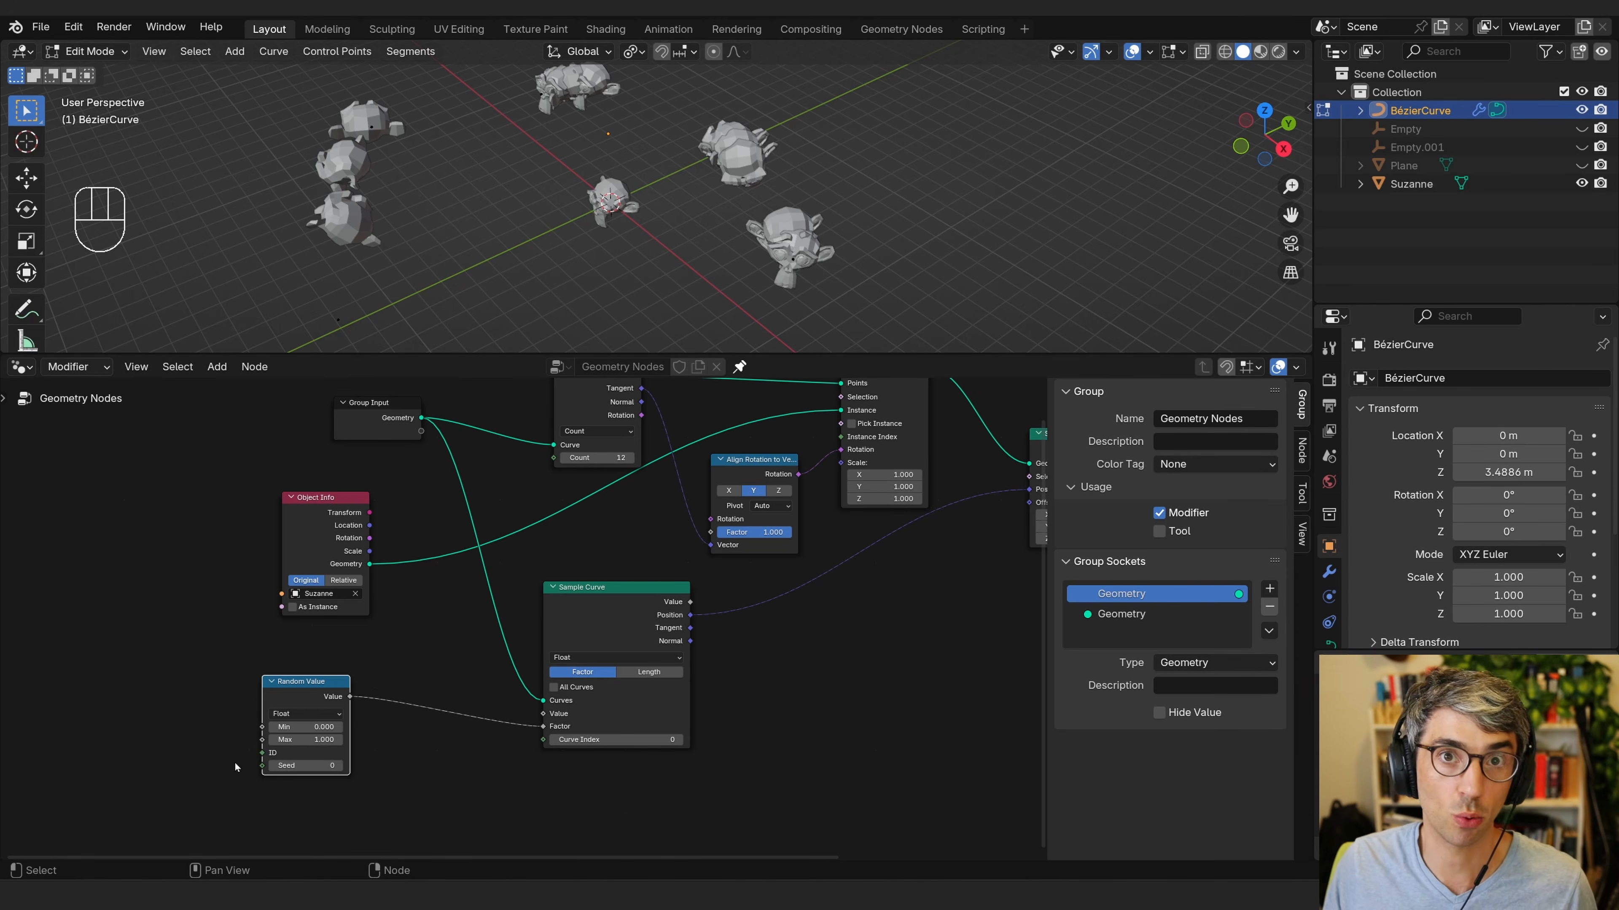
{"action": "left_click_drag", "start_coordinate": [300, 702], "coordinate": [310, 700]}
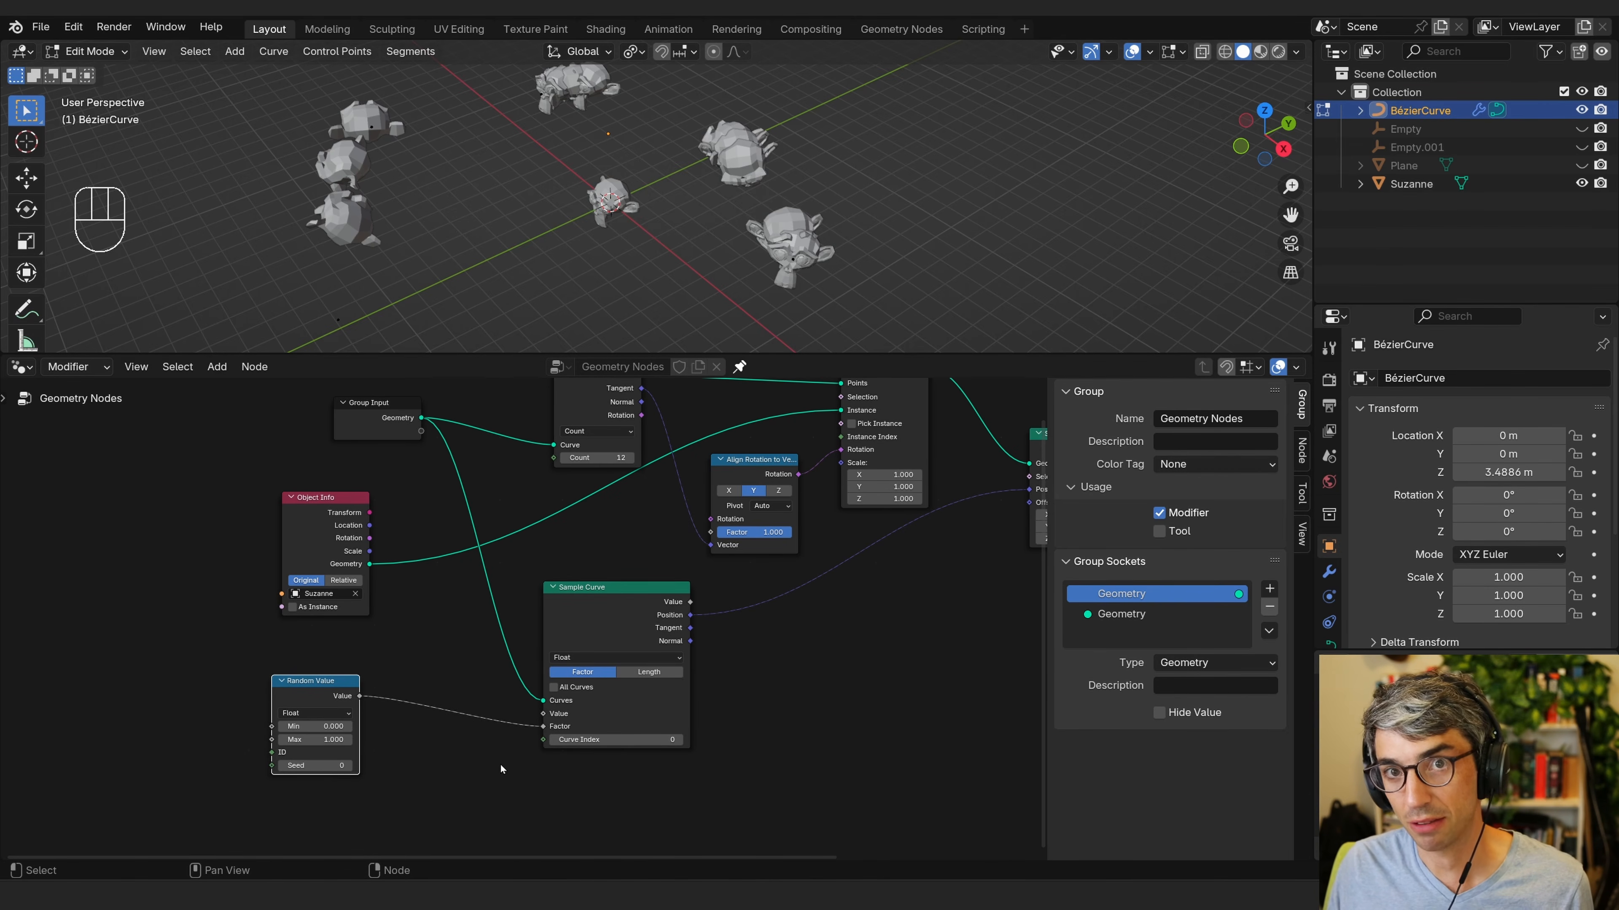
{"action": "left_click_drag", "start_coordinate": [312, 692], "coordinate": [258, 685]}
{"action": "key", "text": "shift+a"}
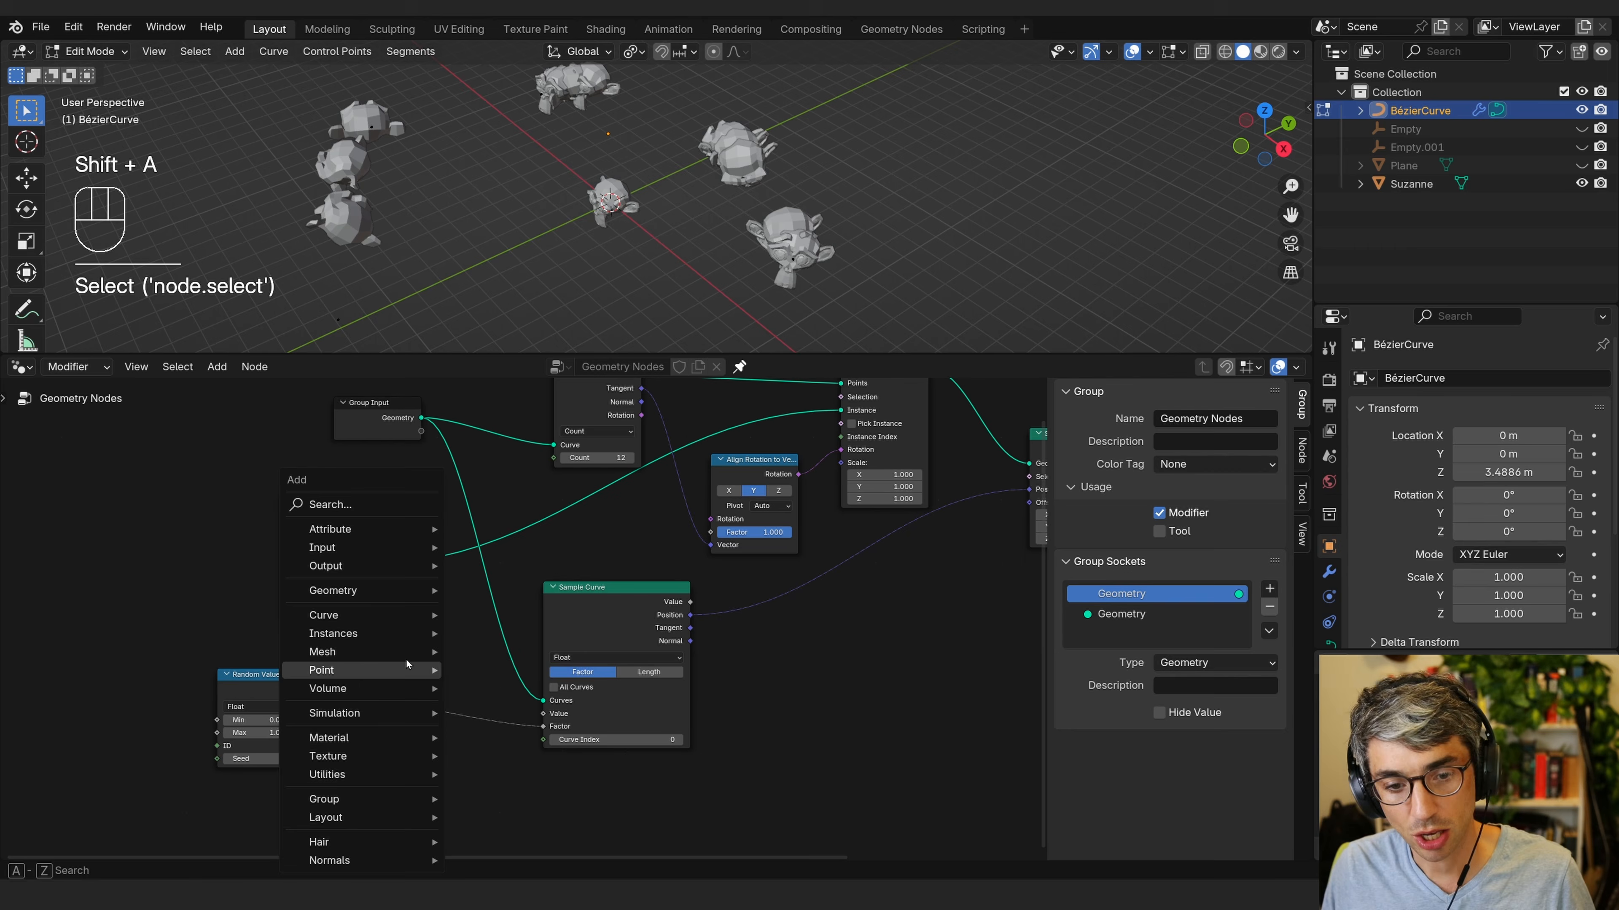
{"action": "left_click", "coordinate": [362, 504]}
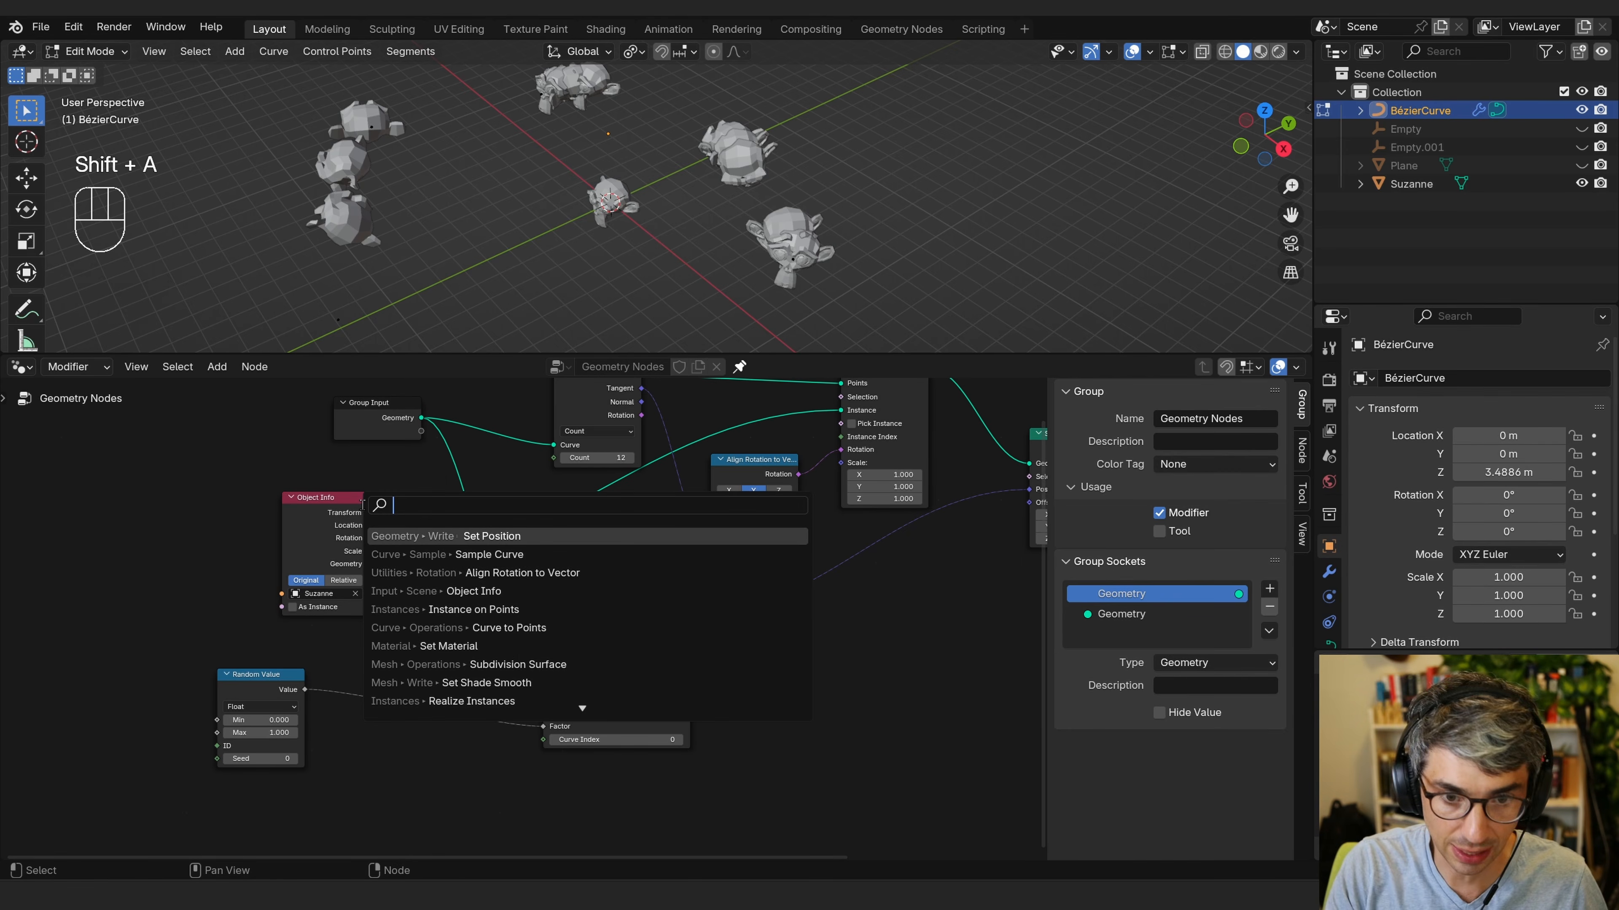
{"action": "type", "text": "a"}
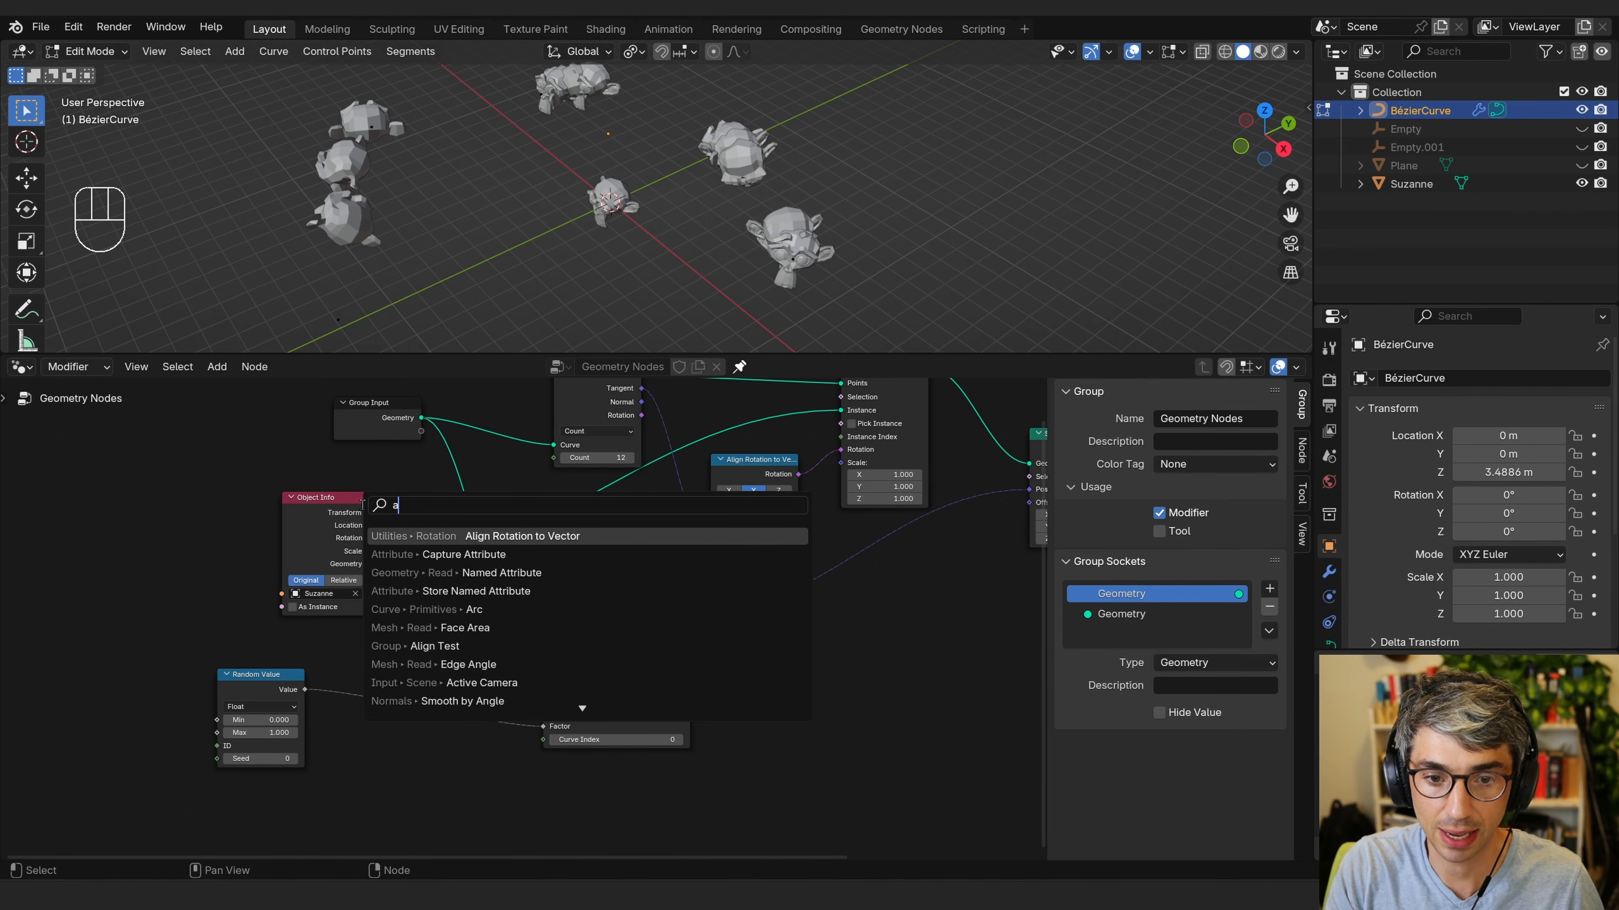
{"action": "key", "text": "BackSpace"}
{"action": "type", "text": "math"}
{"action": "left_click", "coordinate": [462, 536]}
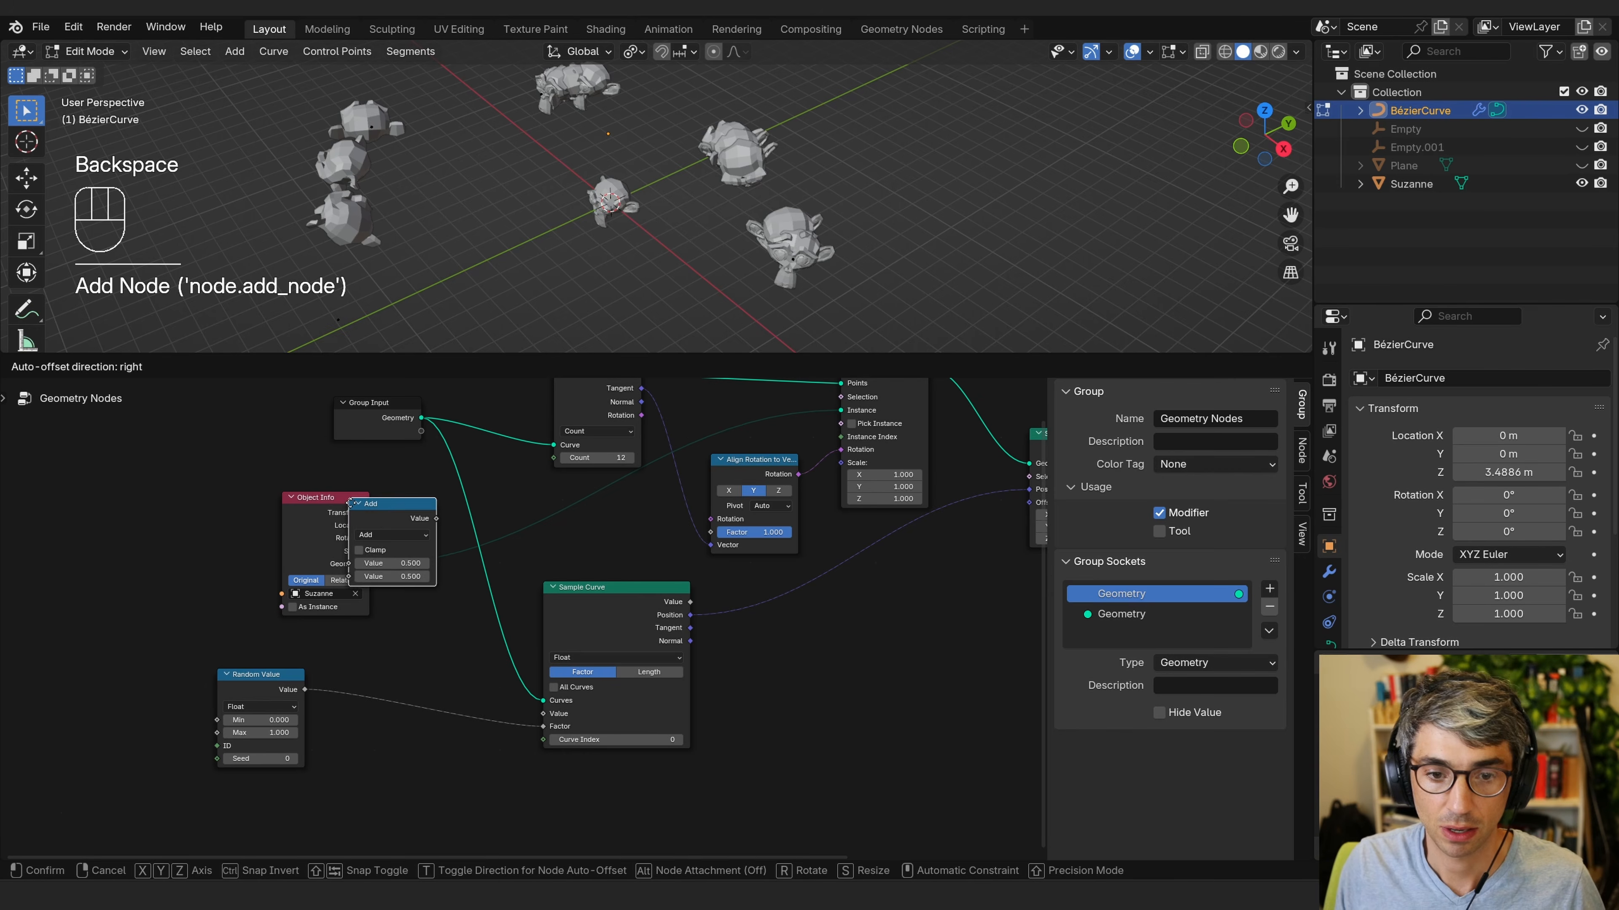
{"action": "left_click", "coordinate": [386, 731]}
Set the Add node's second value to 0.05.
{"action": "left_click", "coordinate": [442, 740]}
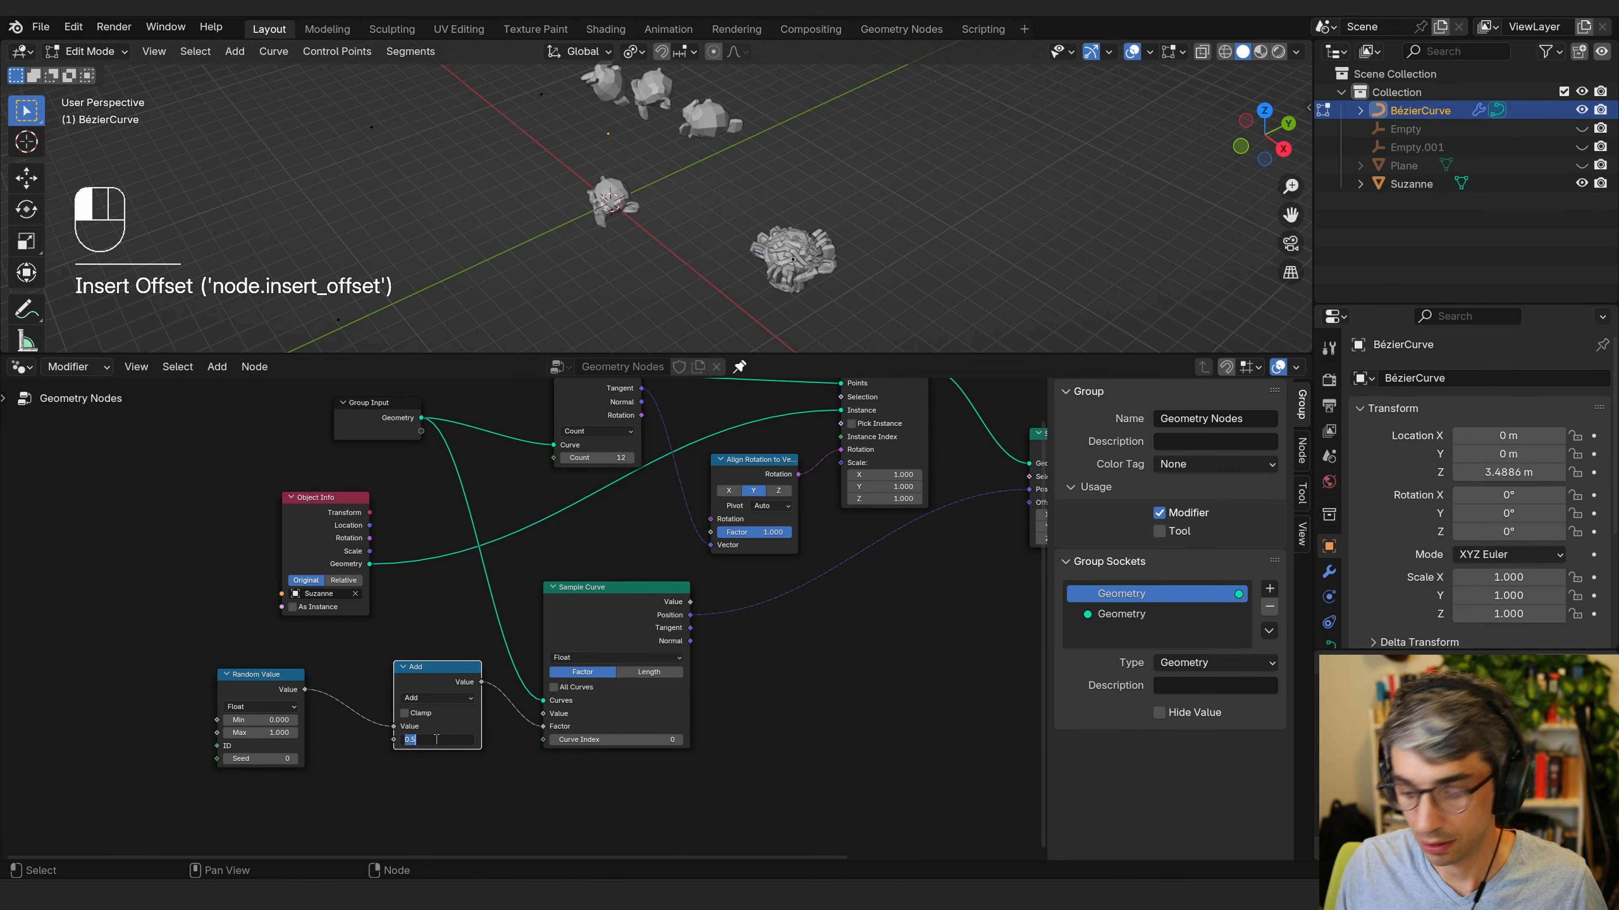
{"action": "type", "text": "0"}
{"action": "key", "text": "Return"}
{"action": "middle_click_drag", "start_coordinate": [494, 798], "coordinate": [510, 811]}
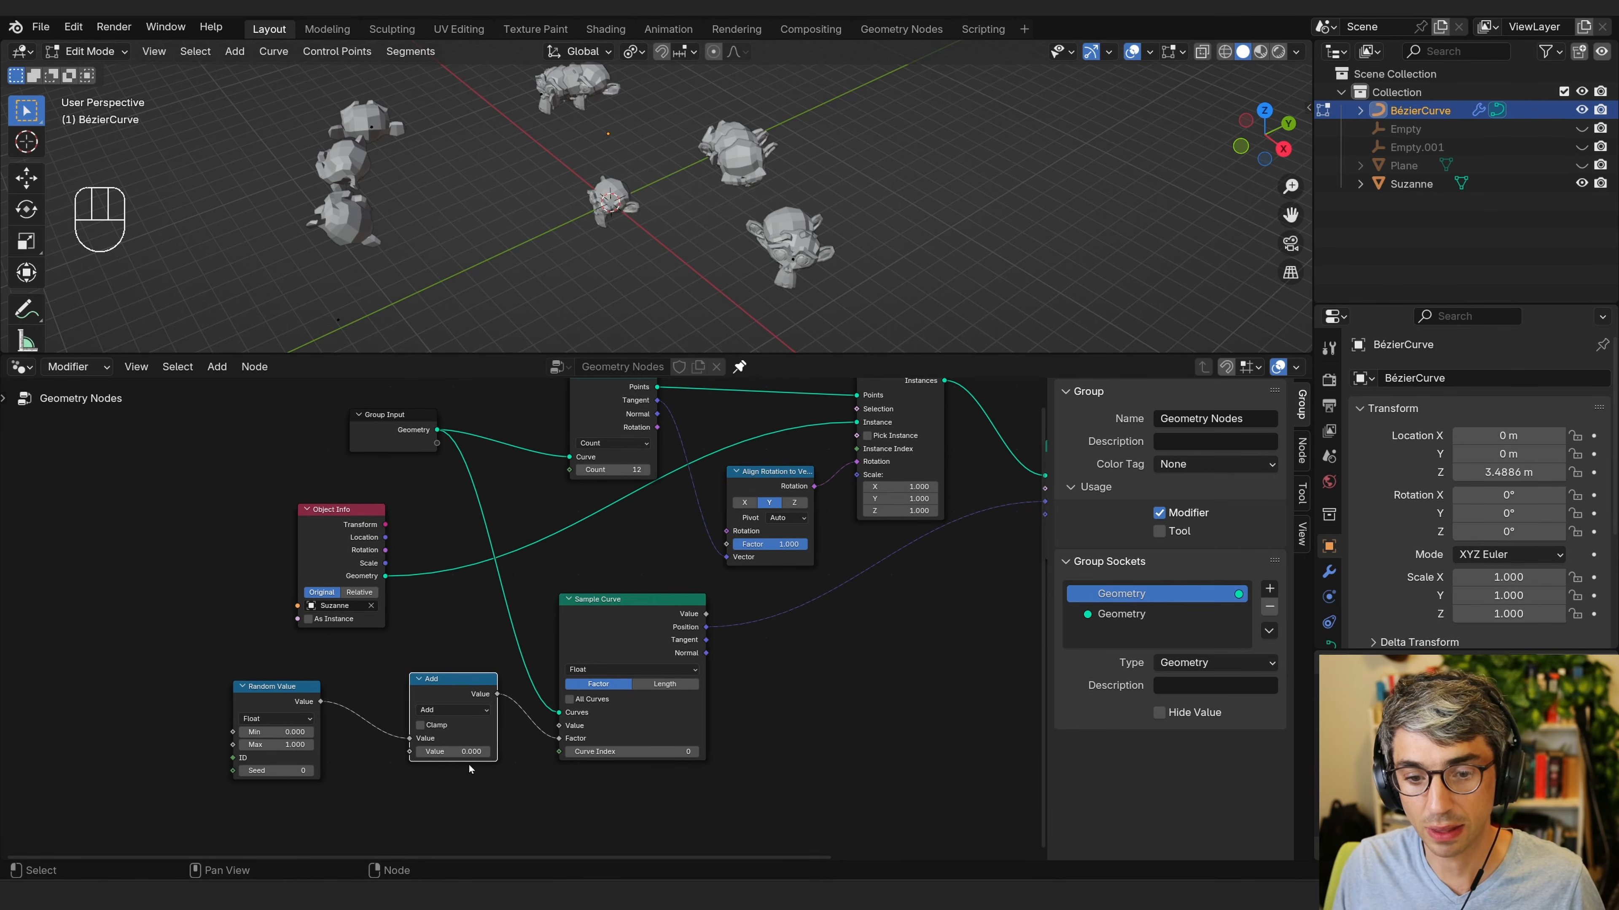
{"action": "mouse_move", "coordinate": [447, 753]}
{"action": "left_mouse_down", "text": "shift"}
{"action": "mouse_move", "coordinate": [468, 753]}
{"action": "mouse_move", "coordinate": [445, 769]}
{"action": "left_mouse_up", "text": "shift"}
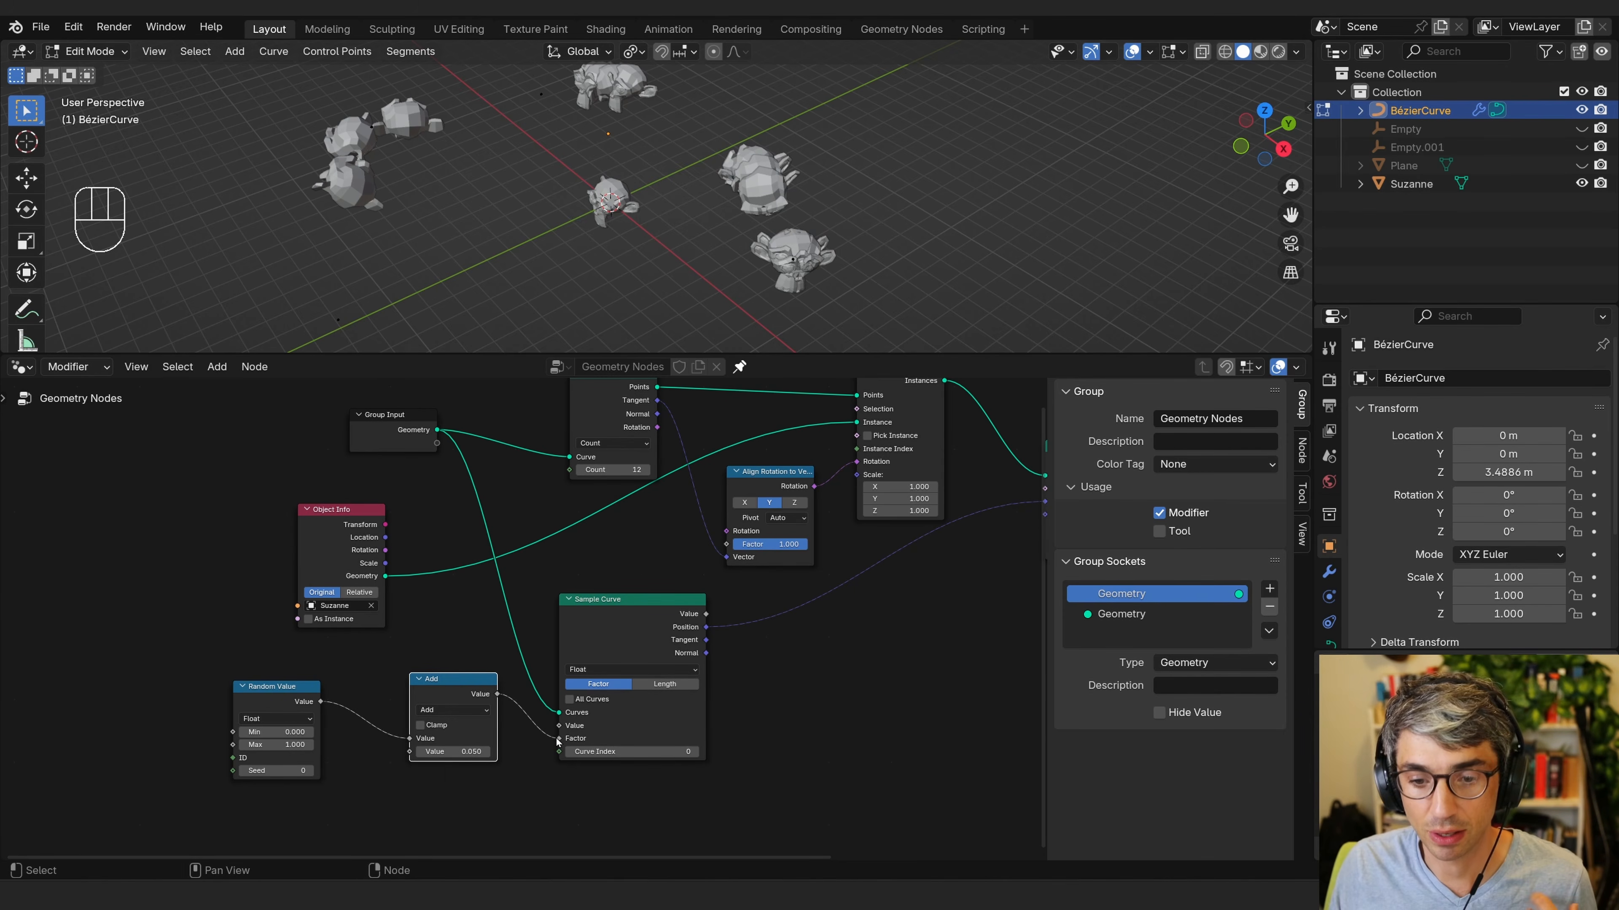
Disconnect the Add output from the Sample Curve Factor and reconnect it to compare.
{"action": "left_click_drag", "start_coordinate": [559, 739], "coordinate": [638, 746]}
{"action": "left_click_drag", "start_coordinate": [658, 747], "coordinate": [692, 748]}
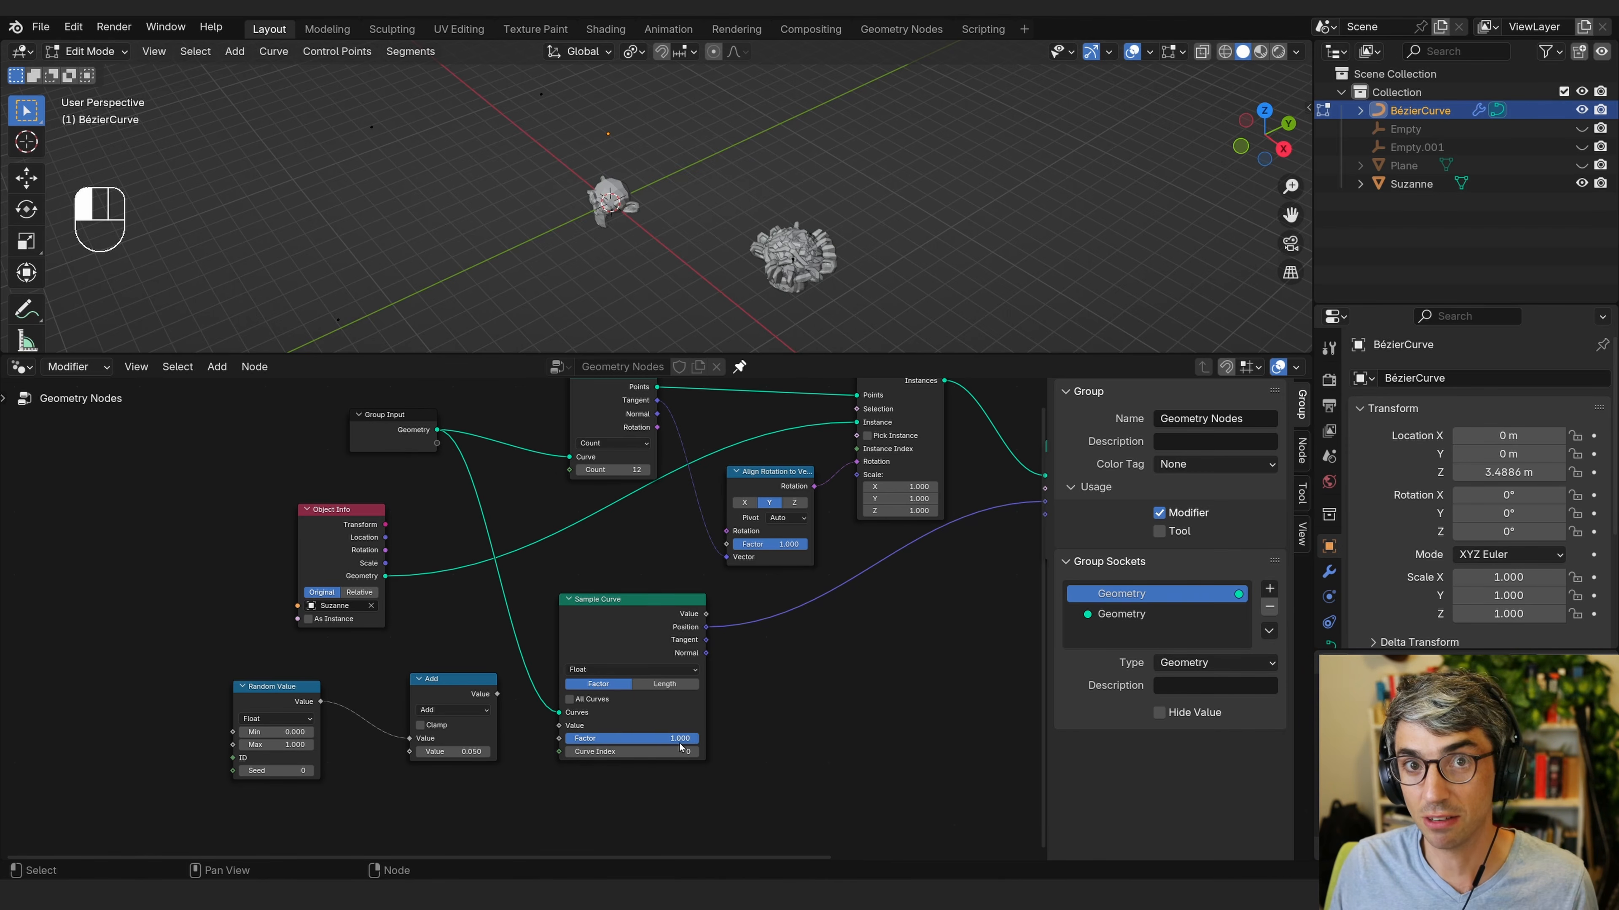
{"action": "left_click_drag", "start_coordinate": [497, 694], "coordinate": [559, 739]}
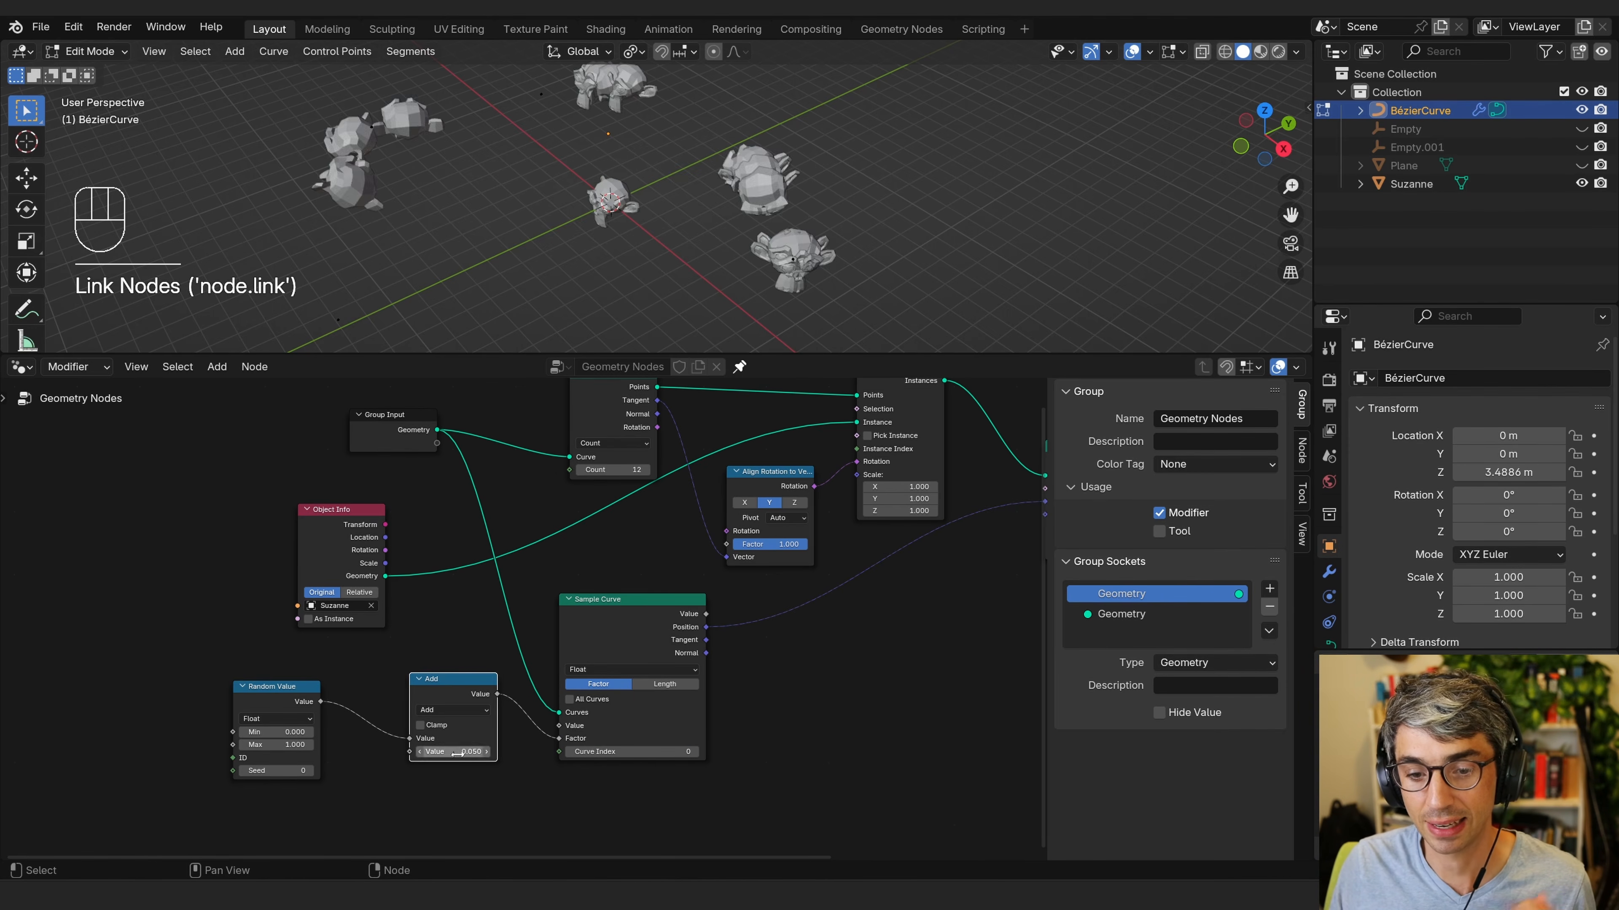
Disconnect the Random Value node from the Add node and delete it.
{"action": "left_click_drag", "start_coordinate": [450, 752], "coordinate": [481, 762]}
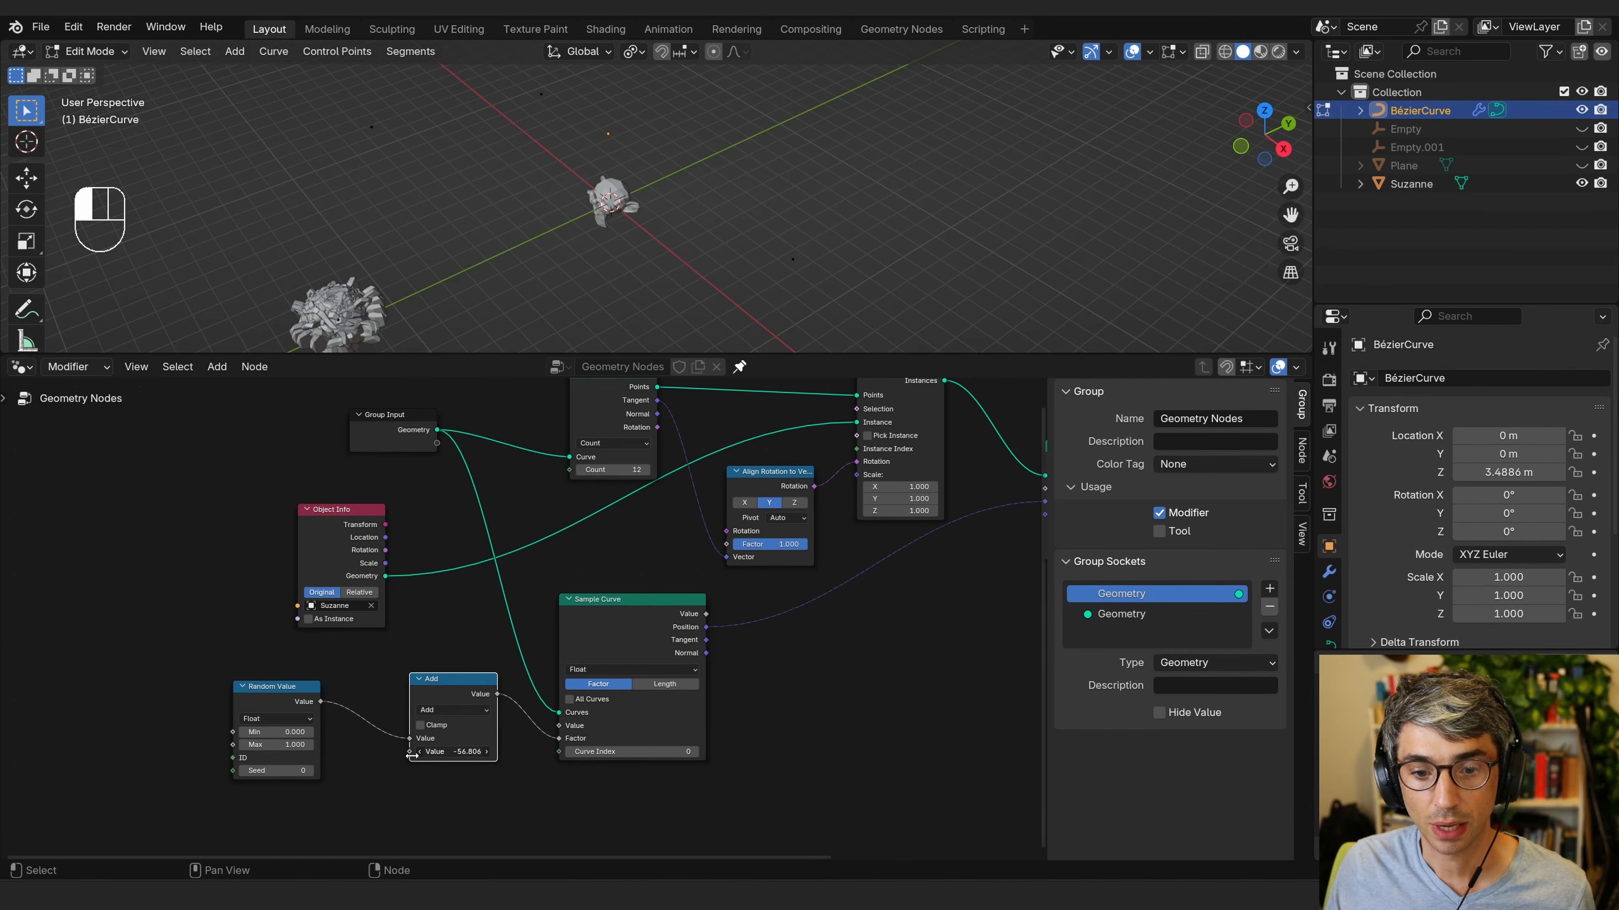
{"action": "mouse_move", "coordinate": [412, 757]}
{"action": "left_mouse_down"}
{"action": "mouse_move", "coordinate": [441, 759]}
{"action": "mouse_move", "coordinate": [424, 758]}
{"action": "left_mouse_up"}
{"action": "left_click", "coordinate": [300, 717]}
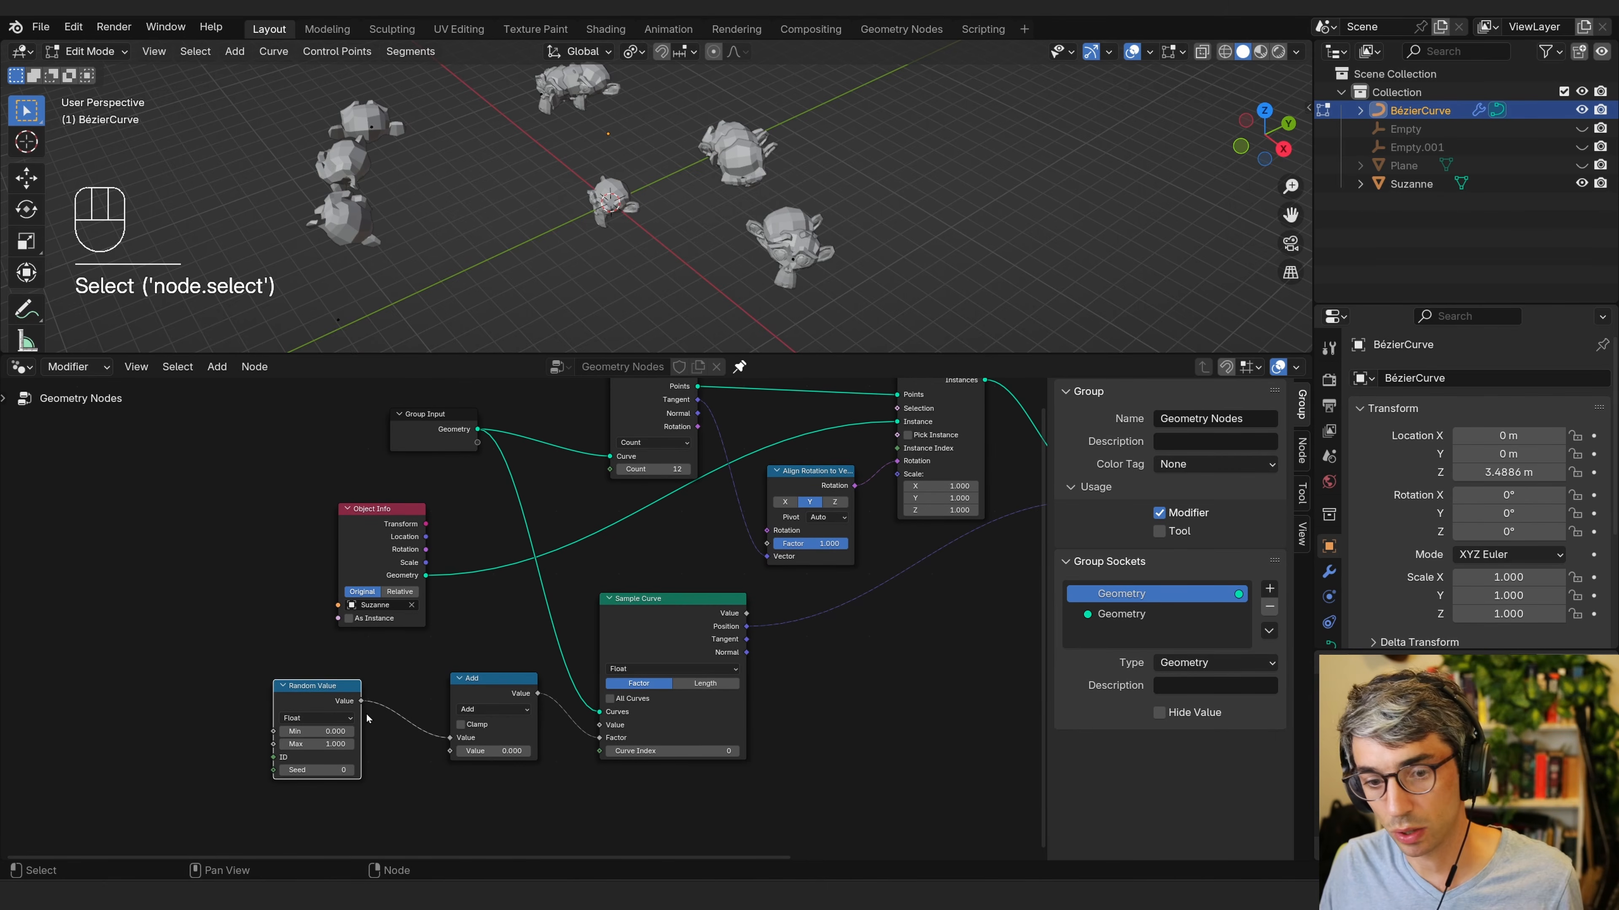
{"action": "left_click_drag", "start_coordinate": [294, 706], "coordinate": [301, 704]}
{"action": "left_click_drag", "start_coordinate": [449, 740], "coordinate": [423, 747]}
{"action": "left_click", "coordinate": [332, 701]}
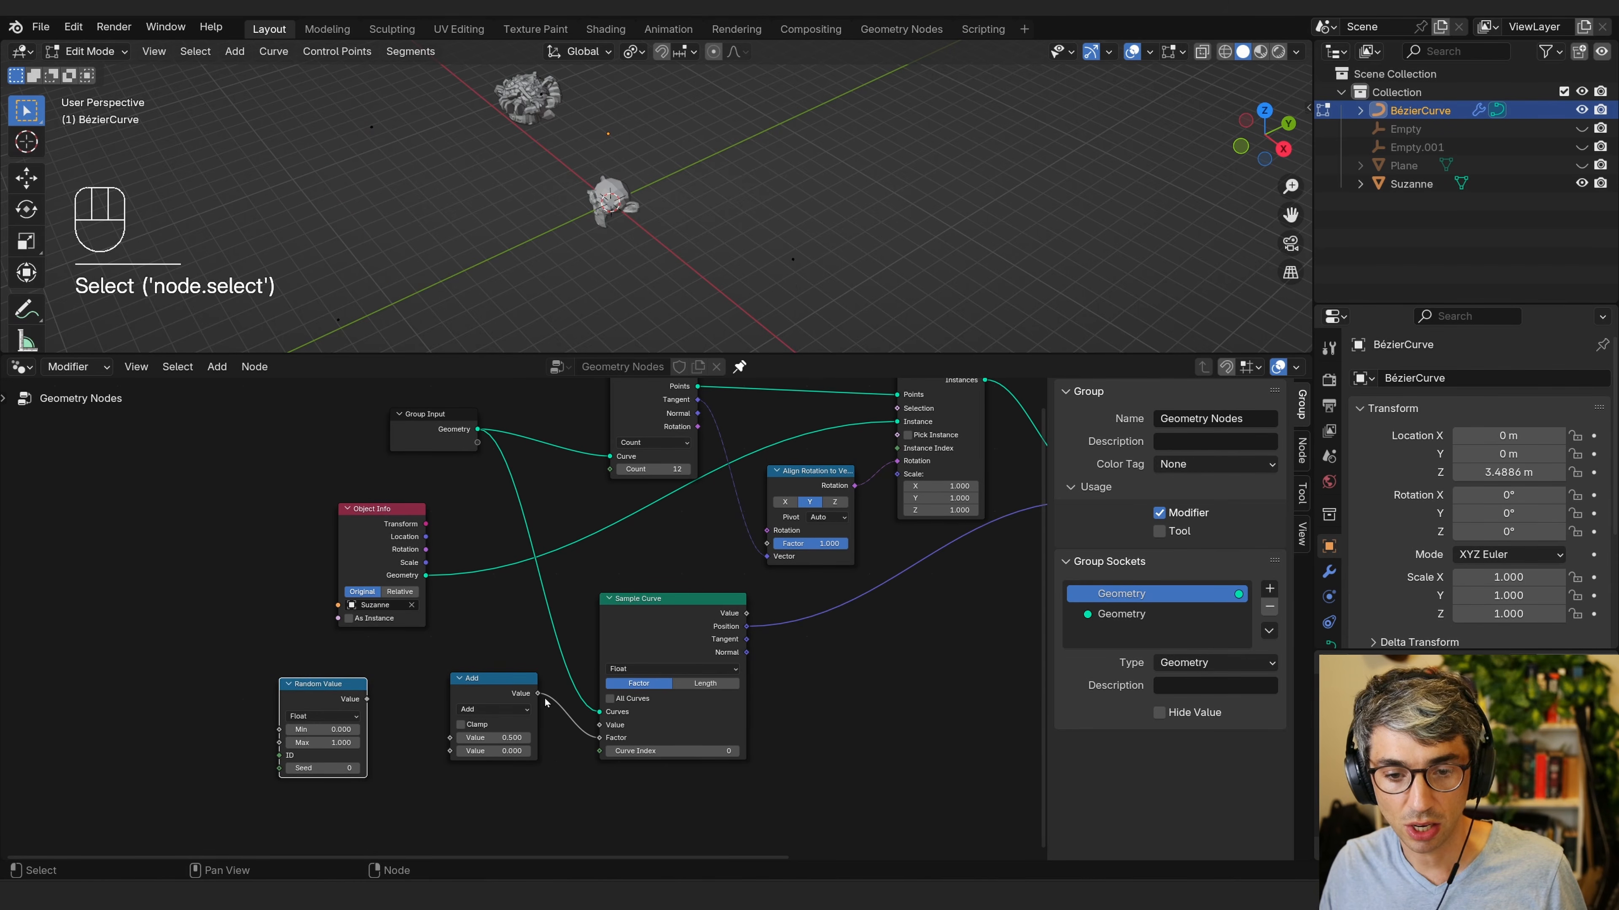
{"action": "key", "text": "x"}
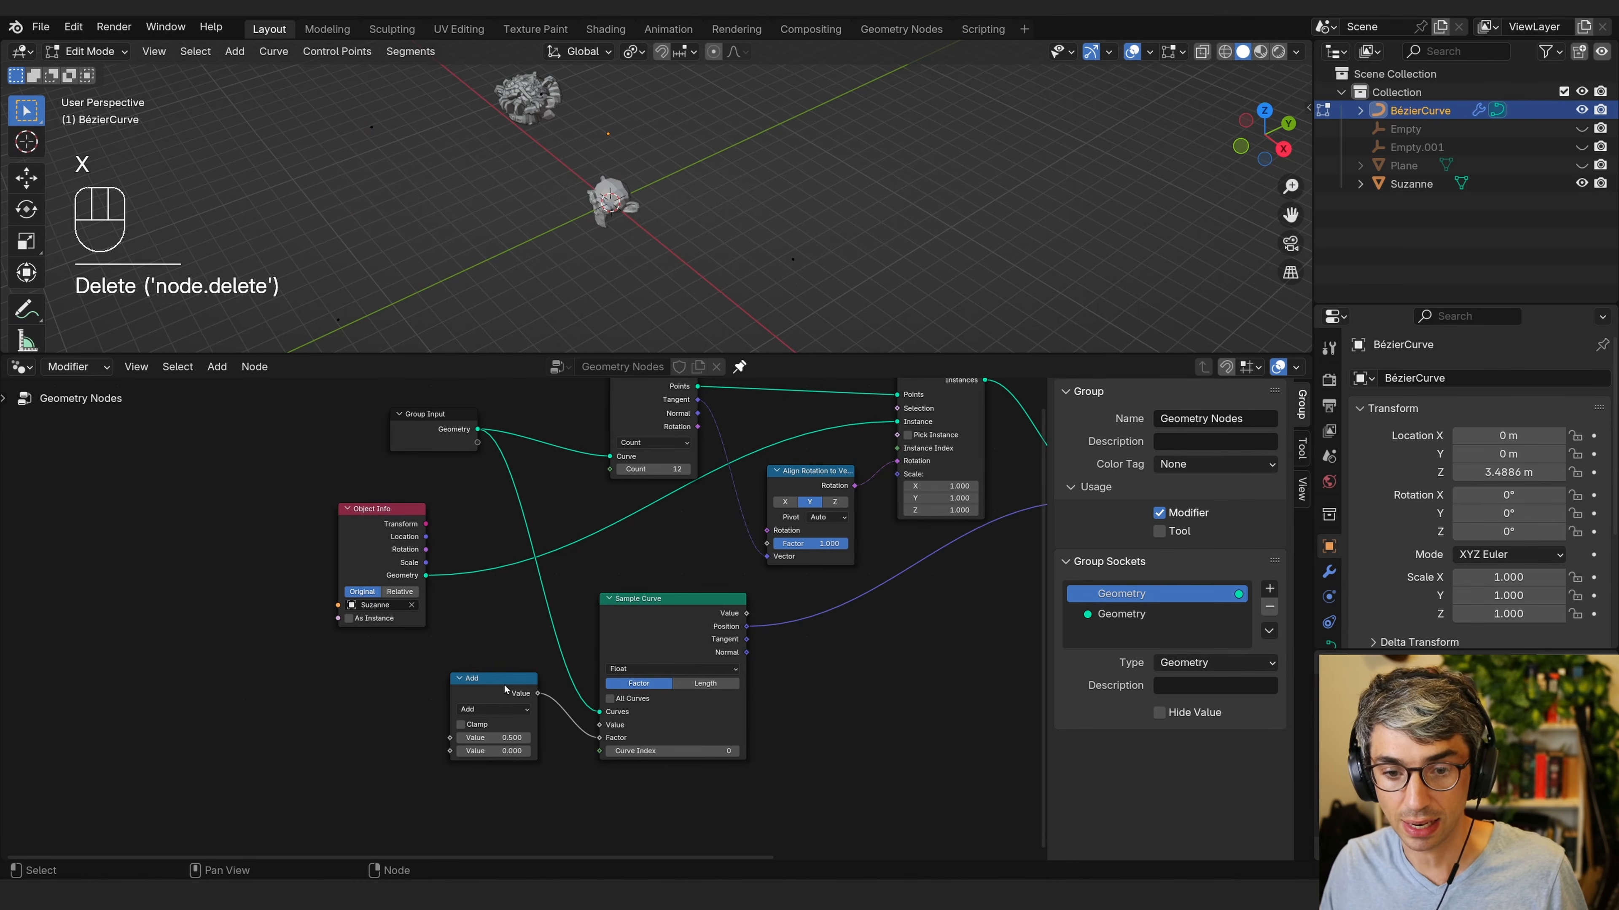
Add an Index node and connect its output to the Sample Curve Factor input.
{"action": "left_click_drag", "start_coordinate": [490, 677], "coordinate": [480, 695]}
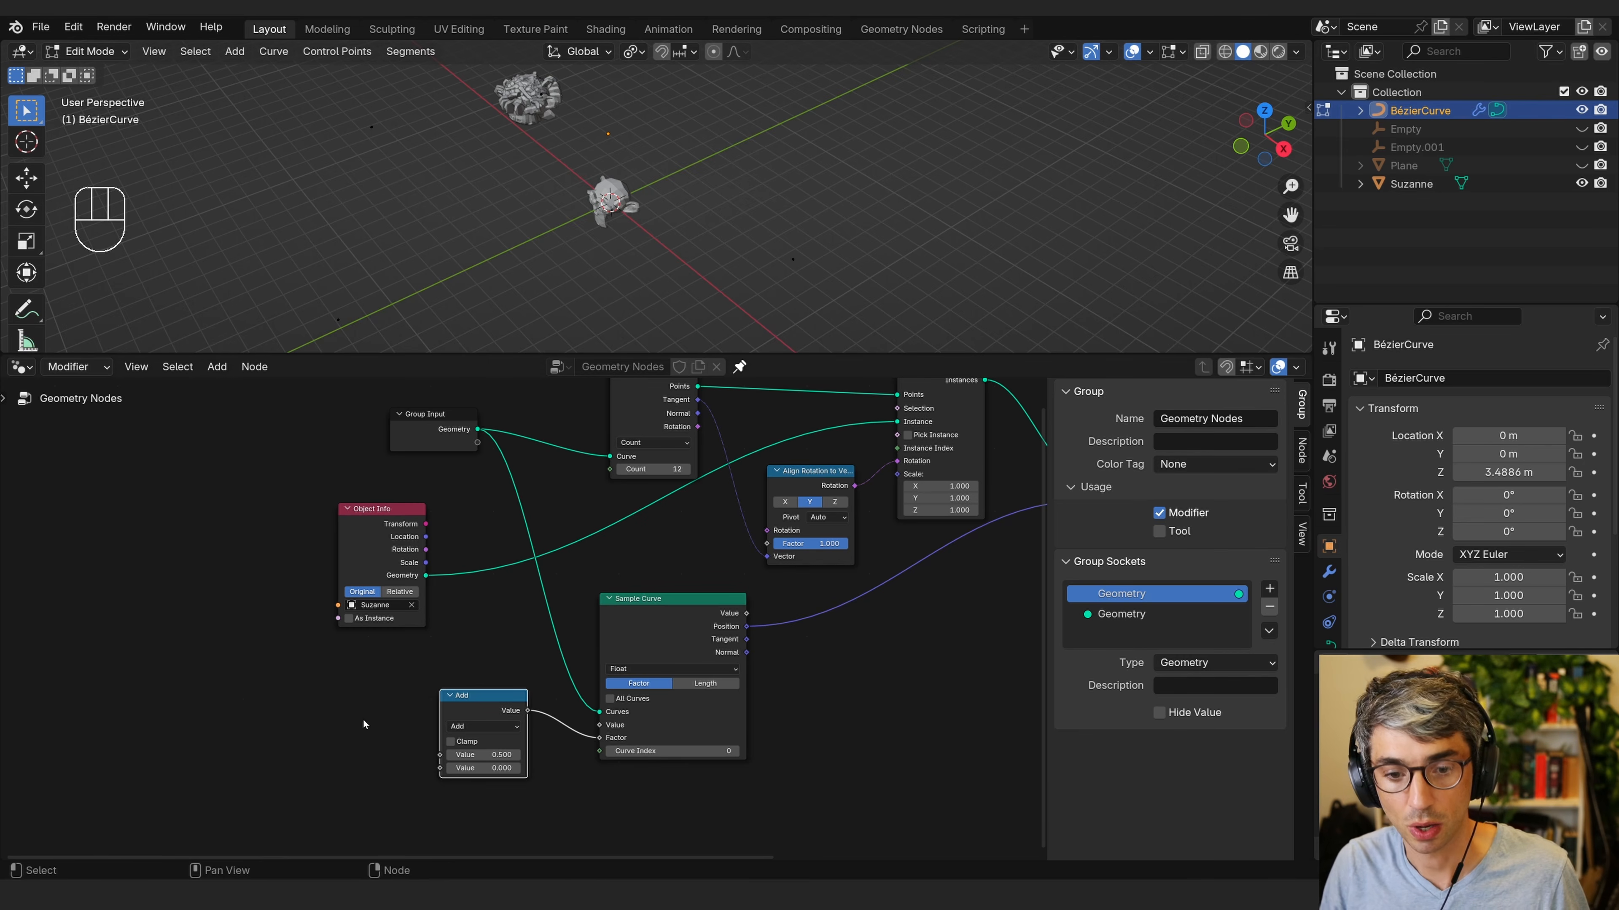
{"action": "left_click_drag", "start_coordinate": [475, 695], "coordinate": [470, 709]}
{"action": "key", "text": "shift+a"}
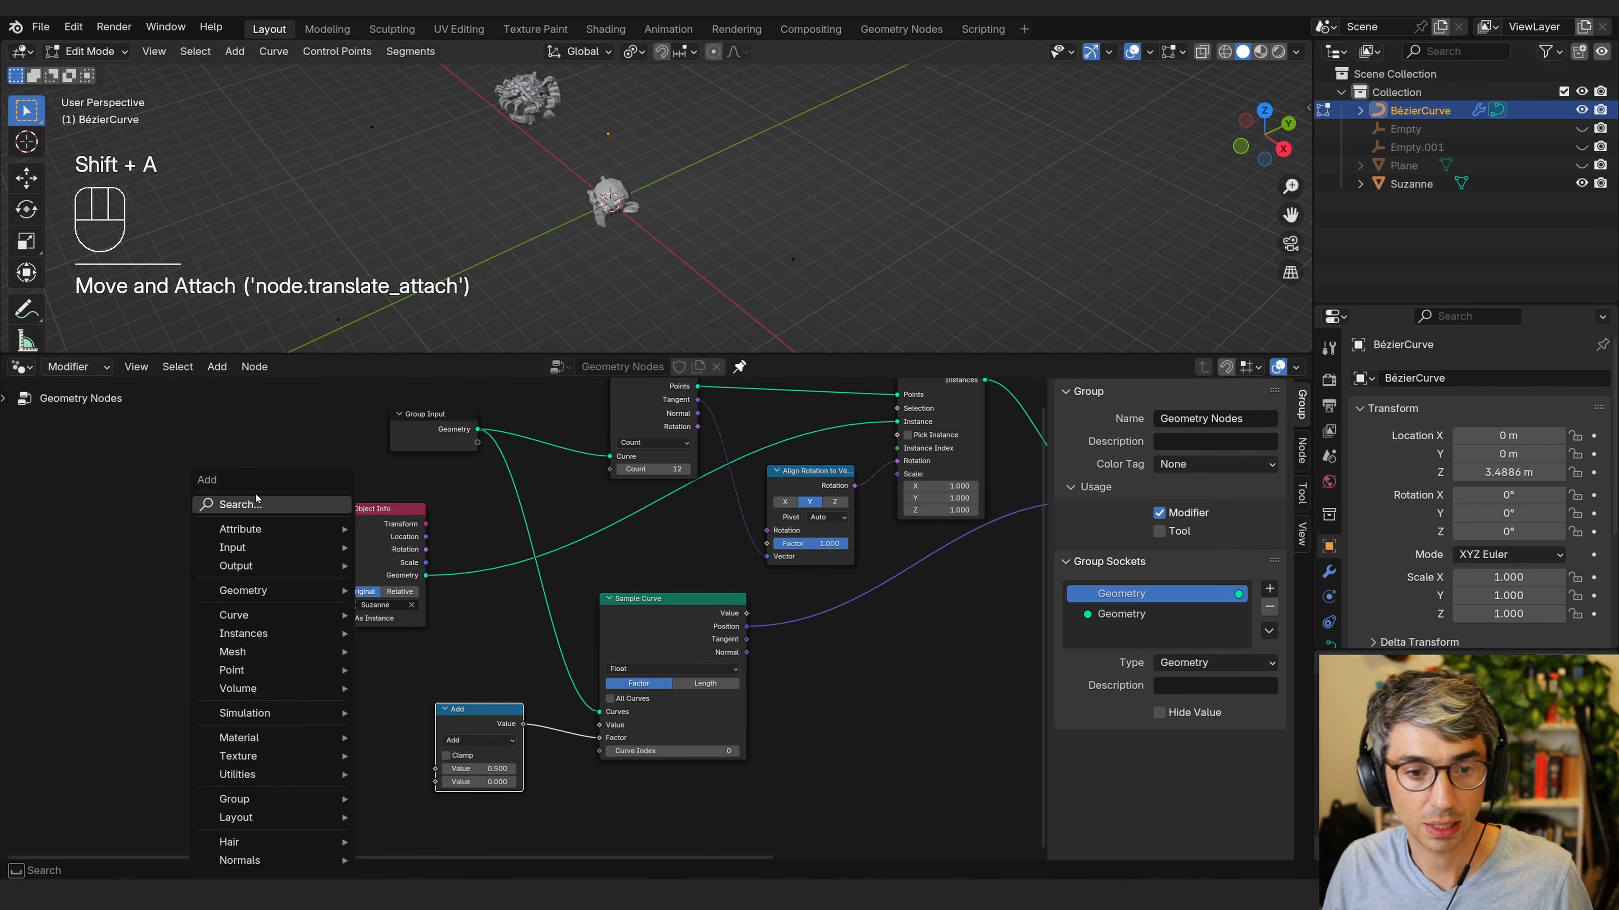
{"action": "left_click", "coordinate": [271, 504]}
{"action": "type", "text": "index"}
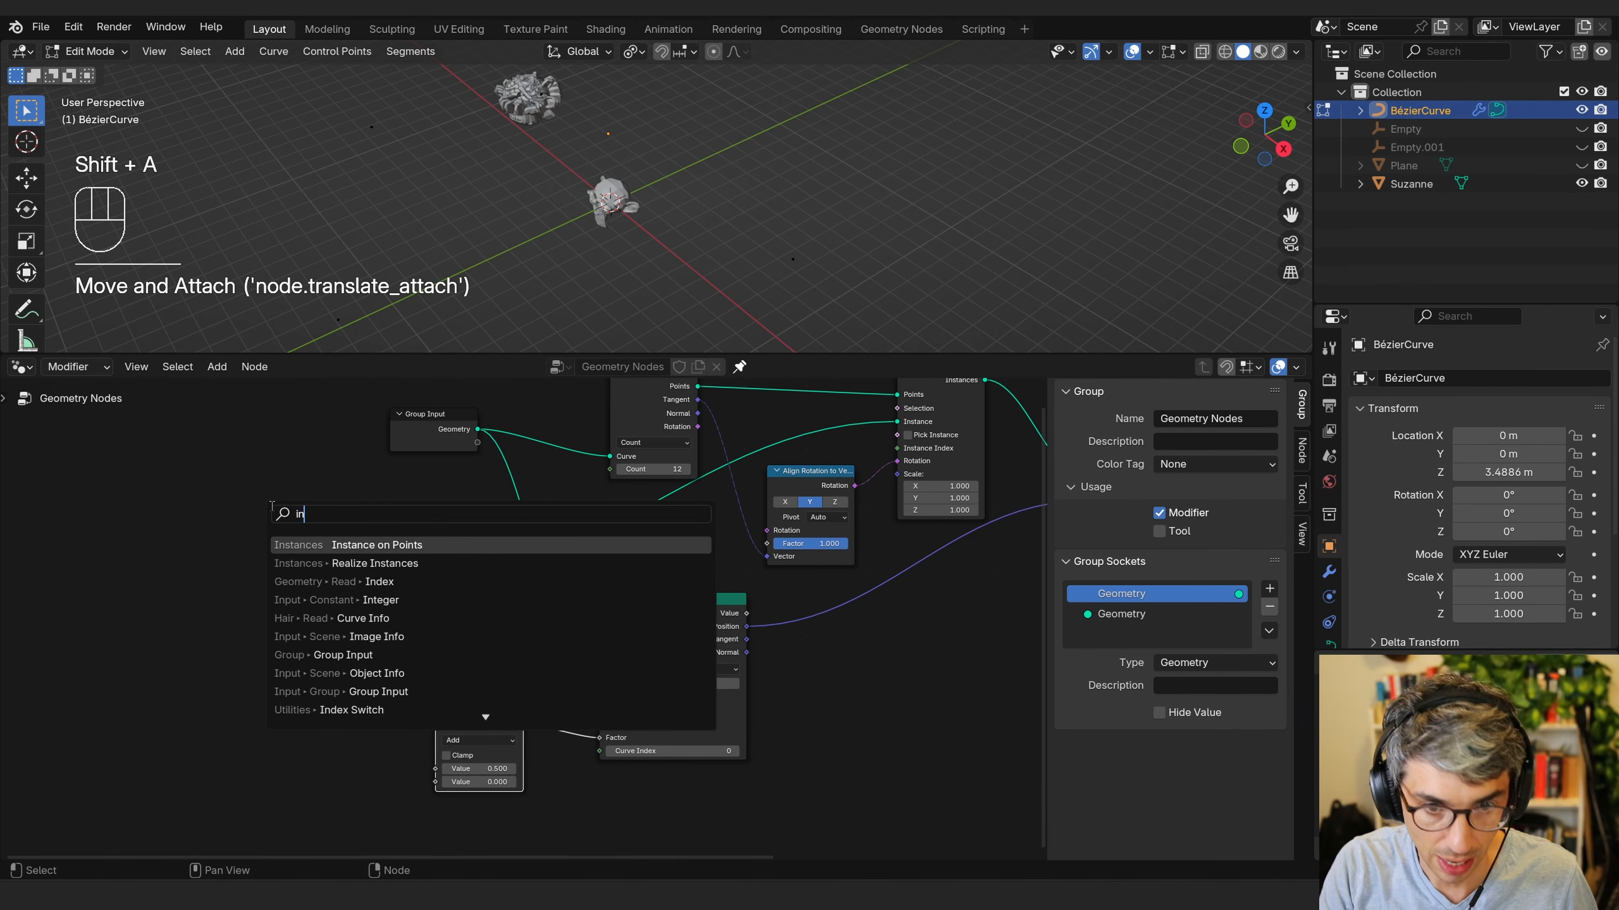
{"action": "key", "text": "Return"}
{"action": "left_click", "coordinate": [216, 730]}
{"action": "left_click_drag", "start_coordinate": [472, 709], "coordinate": [420, 778]}
{"action": "left_click_drag", "start_coordinate": [303, 747], "coordinate": [601, 739]}
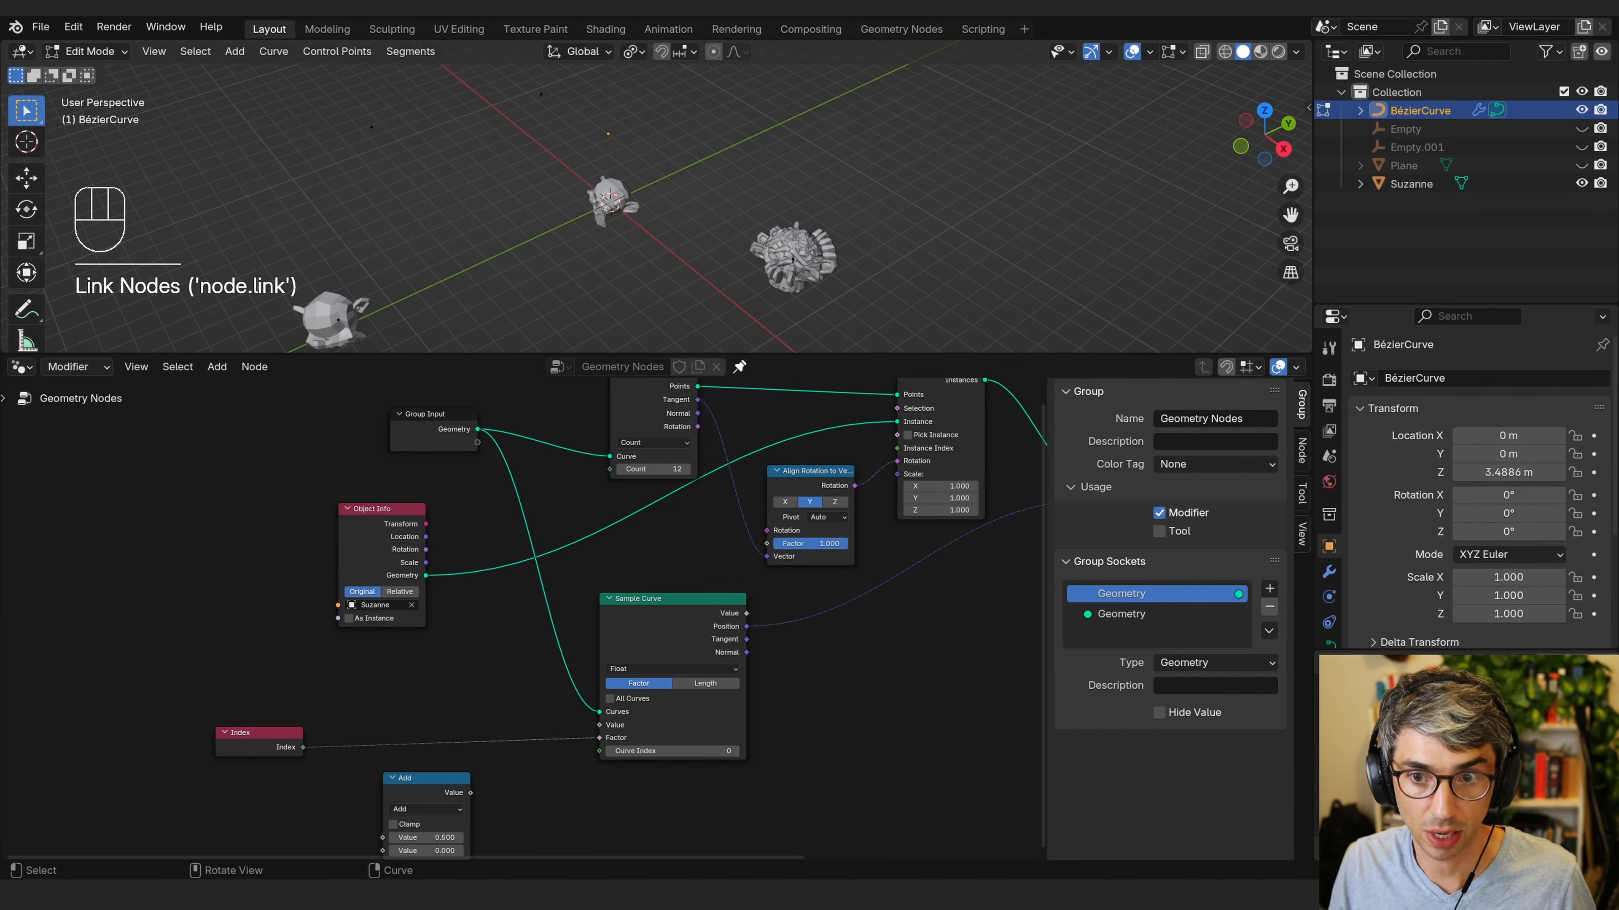
{"action": "middle_click_drag", "start_coordinate": [423, 715], "coordinate": [488, 687]}
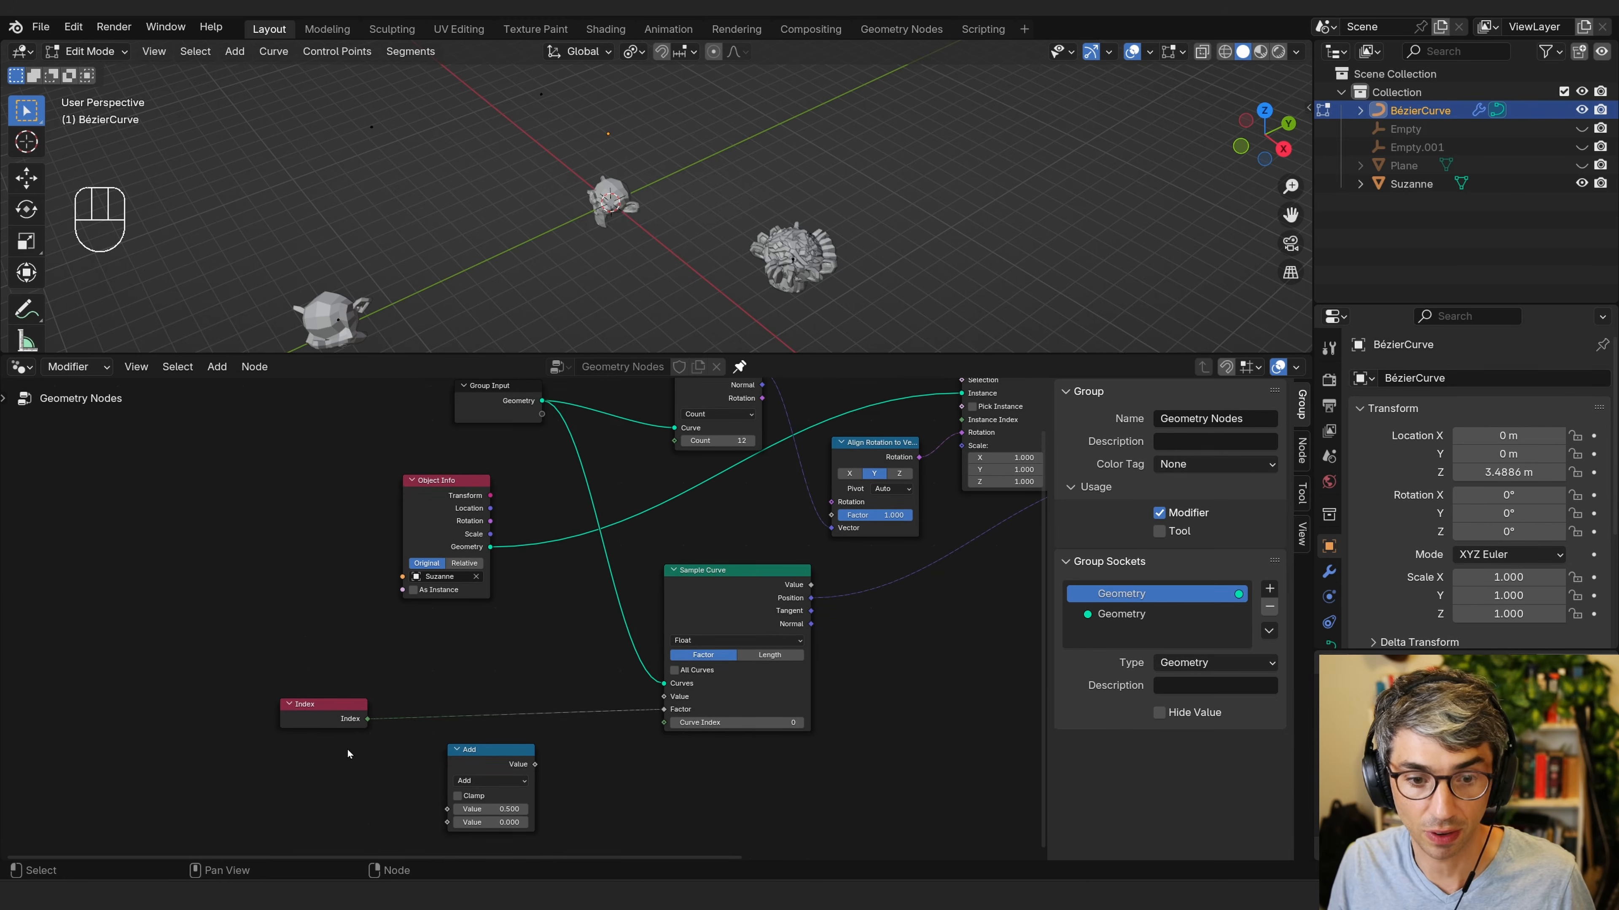
{"action": "mouse_move", "coordinate": [328, 706]}
{"action": "left_mouse_down"}
{"action": "mouse_move", "coordinate": [373, 689]}
{"action": "mouse_move", "coordinate": [340, 686]}
{"action": "left_mouse_up"}
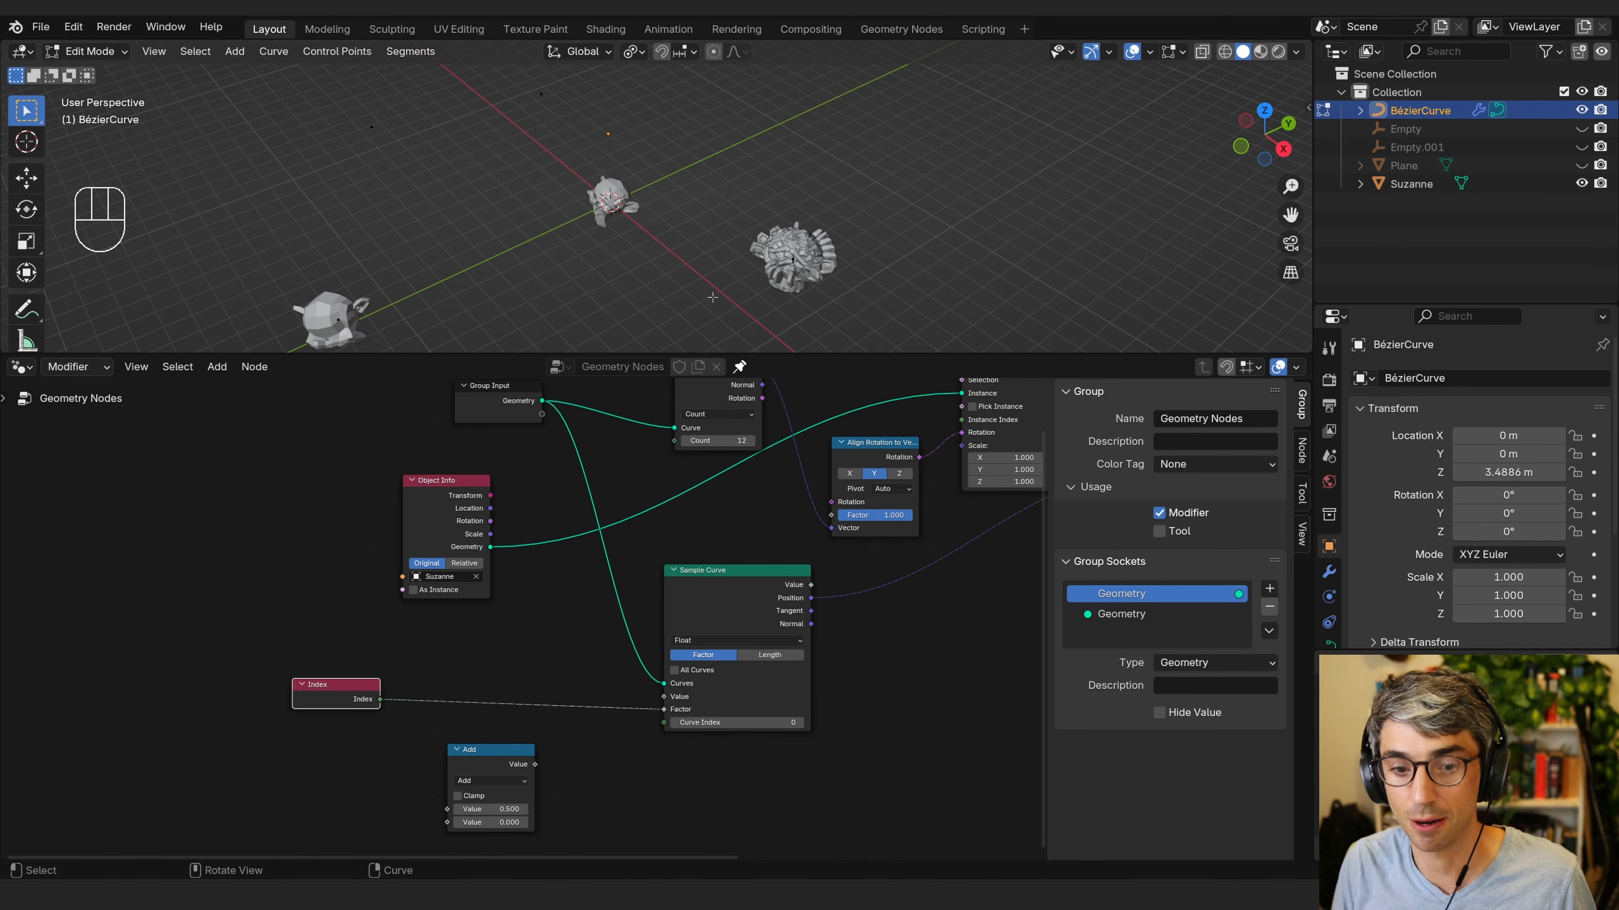
Switch the Math node's operation to Multiply and connect the Index output to its first input.
{"action": "left_click", "coordinate": [491, 780]}
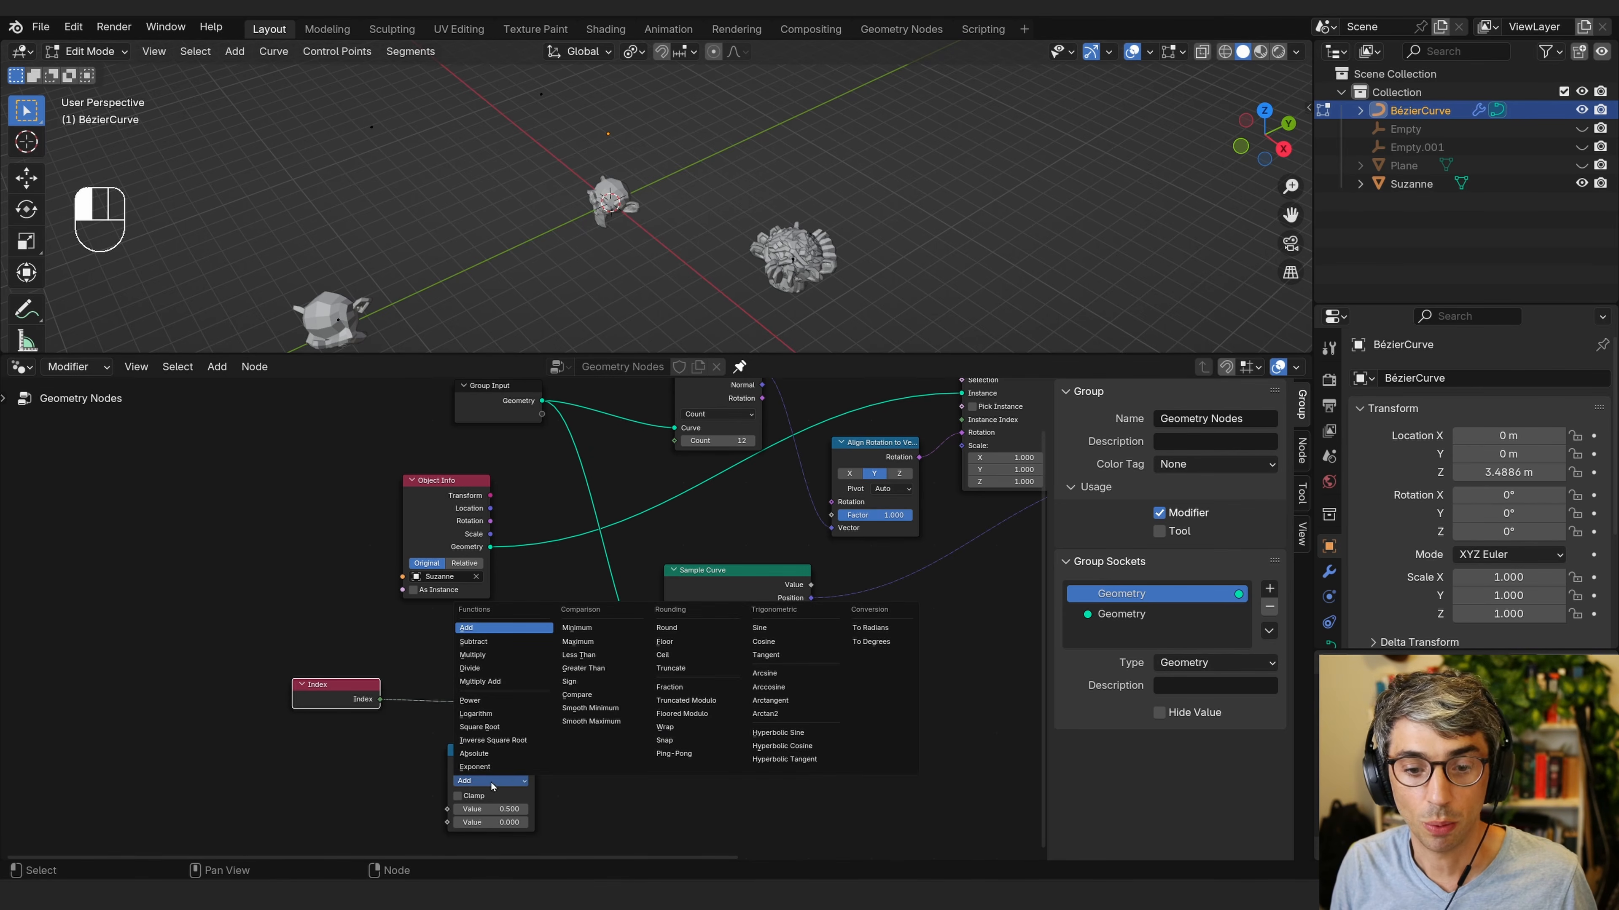
{"action": "left_click", "coordinate": [488, 655]}
{"action": "left_click_drag", "start_coordinate": [489, 808], "coordinate": [508, 797]}
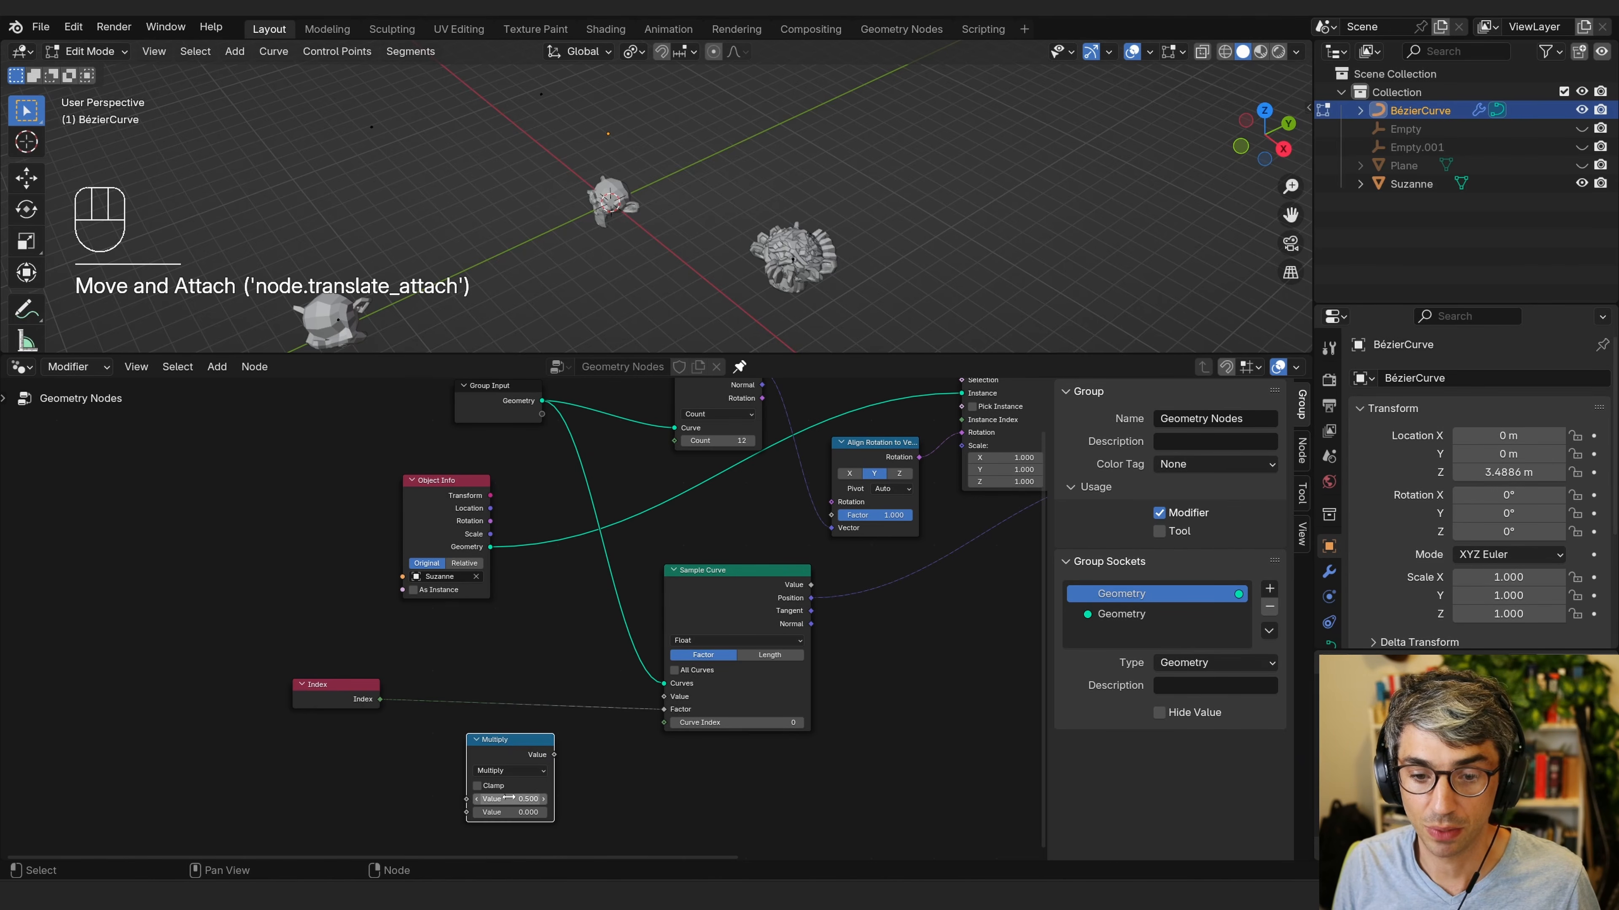
{"action": "left_click_drag", "start_coordinate": [379, 699], "coordinate": [467, 798]}
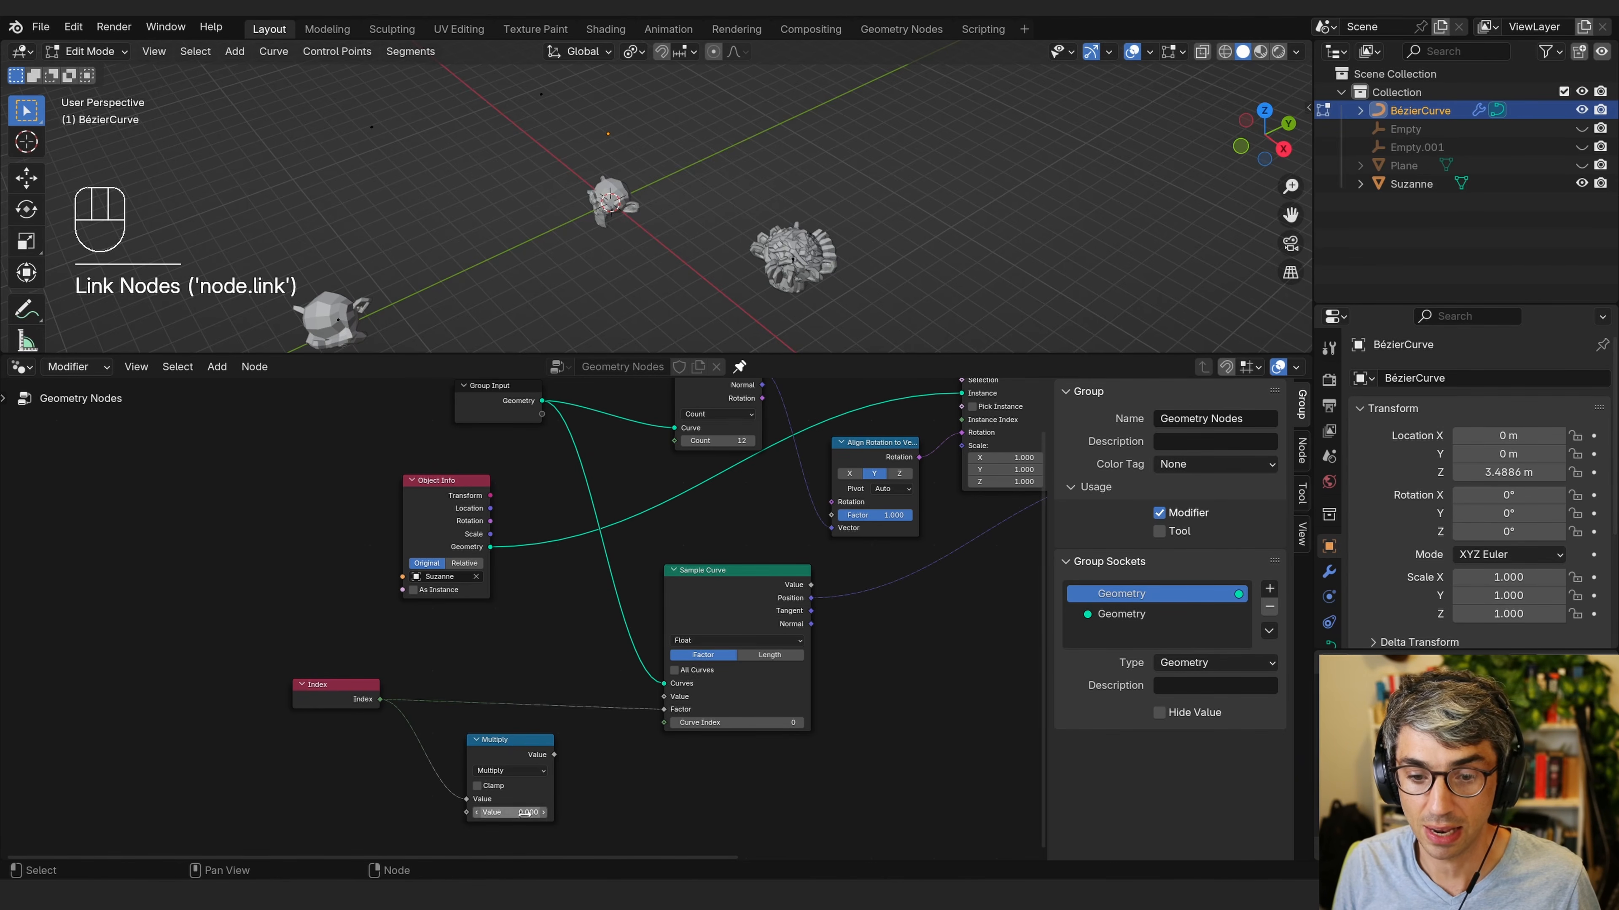
Set the Multiply node's second value to 0.1 and connect its output to the Sample Curve Factor.
{"action": "left_click", "coordinate": [524, 813]}
{"action": "type", "text": "0.1"}
{"action": "key", "text": "Return"}
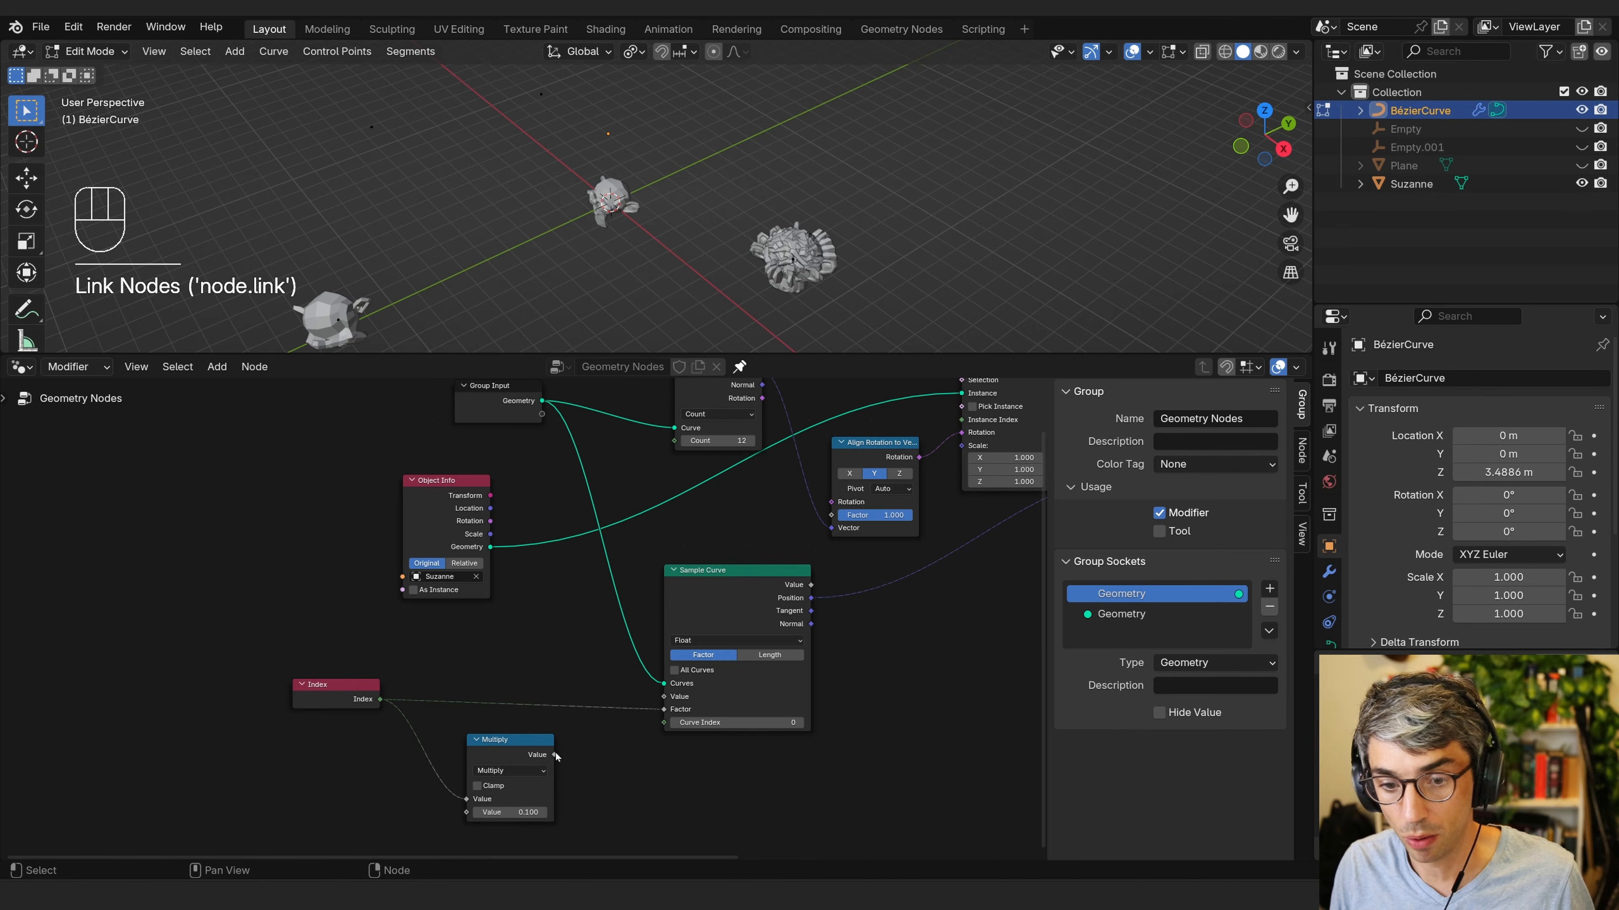
{"action": "left_click_drag", "start_coordinate": [556, 757], "coordinate": [664, 710]}
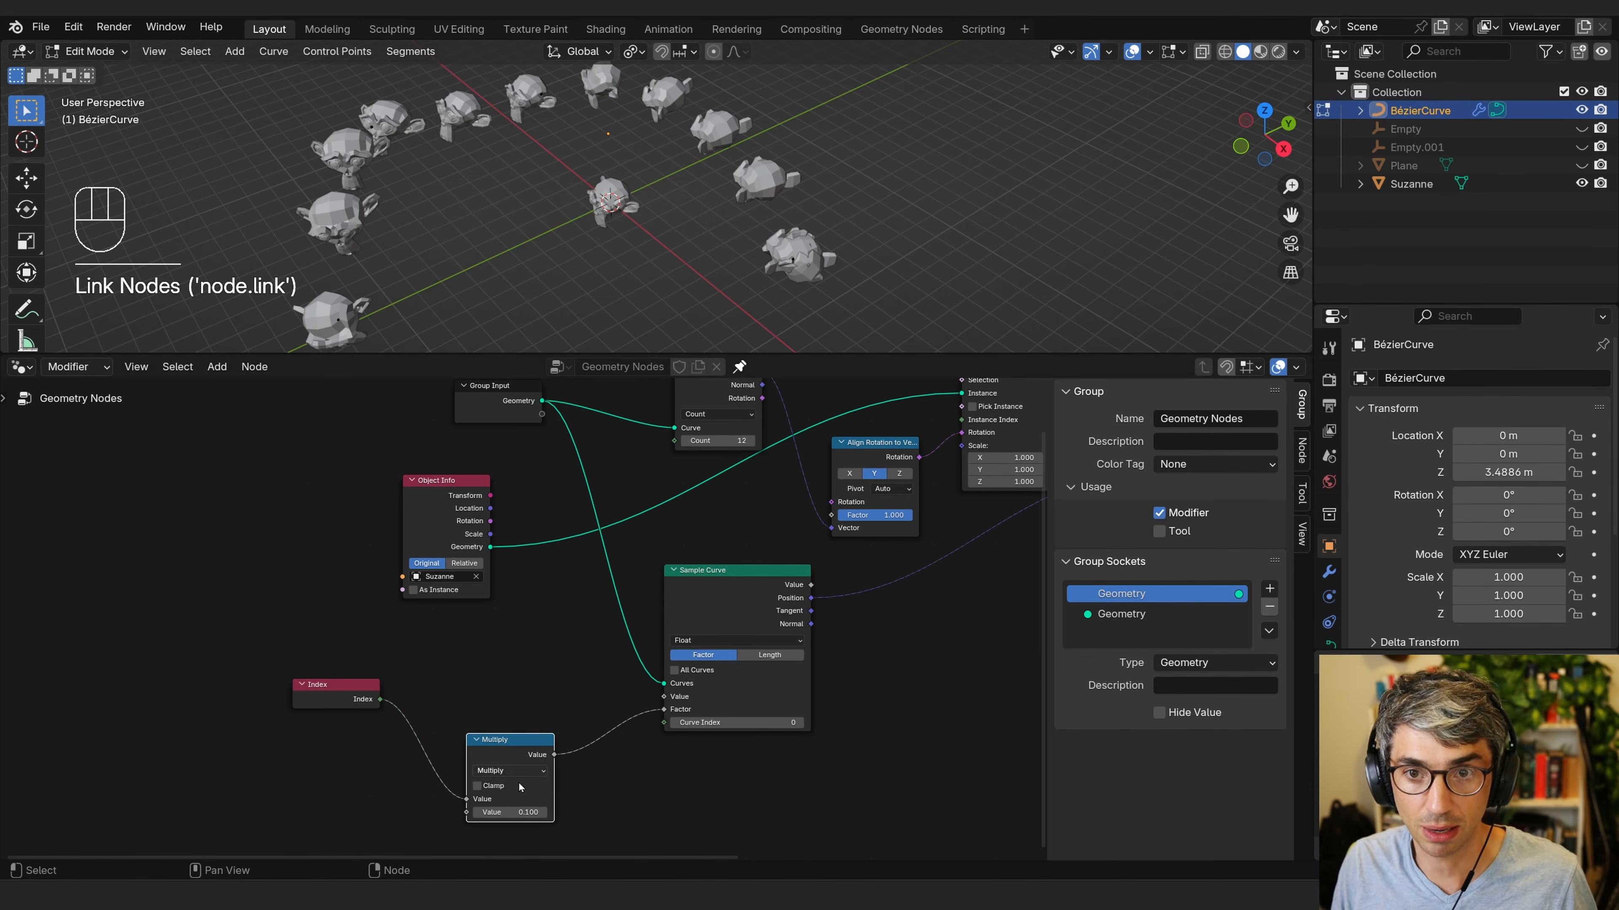
Re-enter 0.1 as the Multiply node's second value after moving the node.
{"action": "mouse_move", "coordinate": [508, 741]}
{"action": "left_mouse_down"}
{"action": "mouse_move", "coordinate": [510, 675]}
{"action": "mouse_move", "coordinate": [511, 746]}
{"action": "mouse_move", "coordinate": [527, 746]}
{"action": "mouse_move", "coordinate": [512, 746]}
{"action": "left_mouse_up"}
{"action": "left_click", "coordinate": [527, 747]}
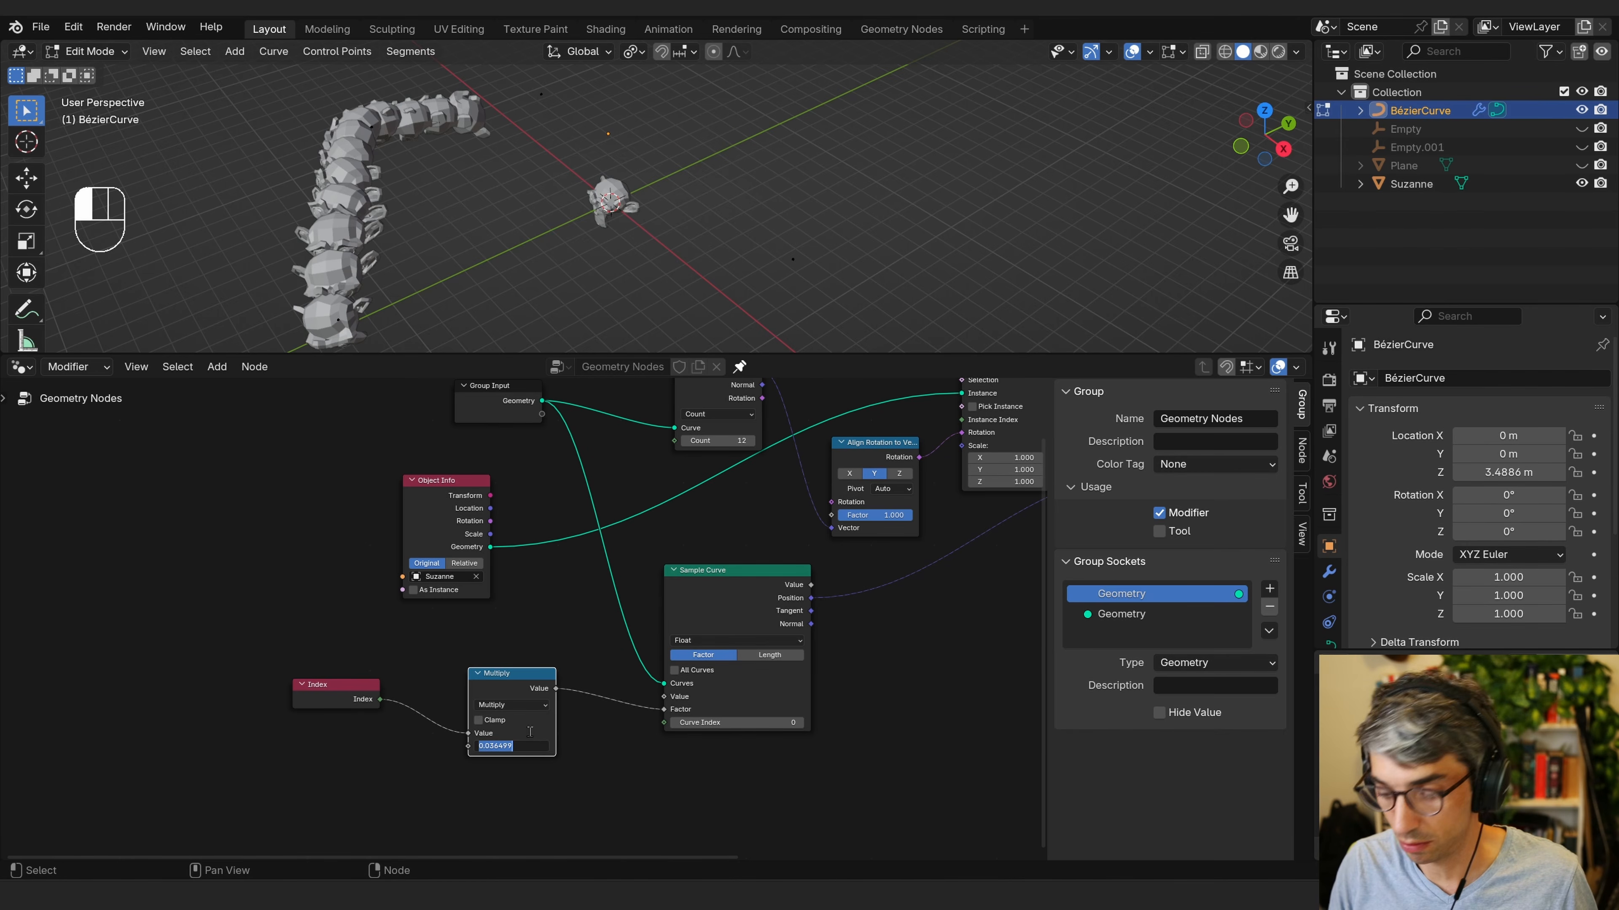
{"action": "type", "text": "0.1"}
{"action": "key", "text": "Return"}
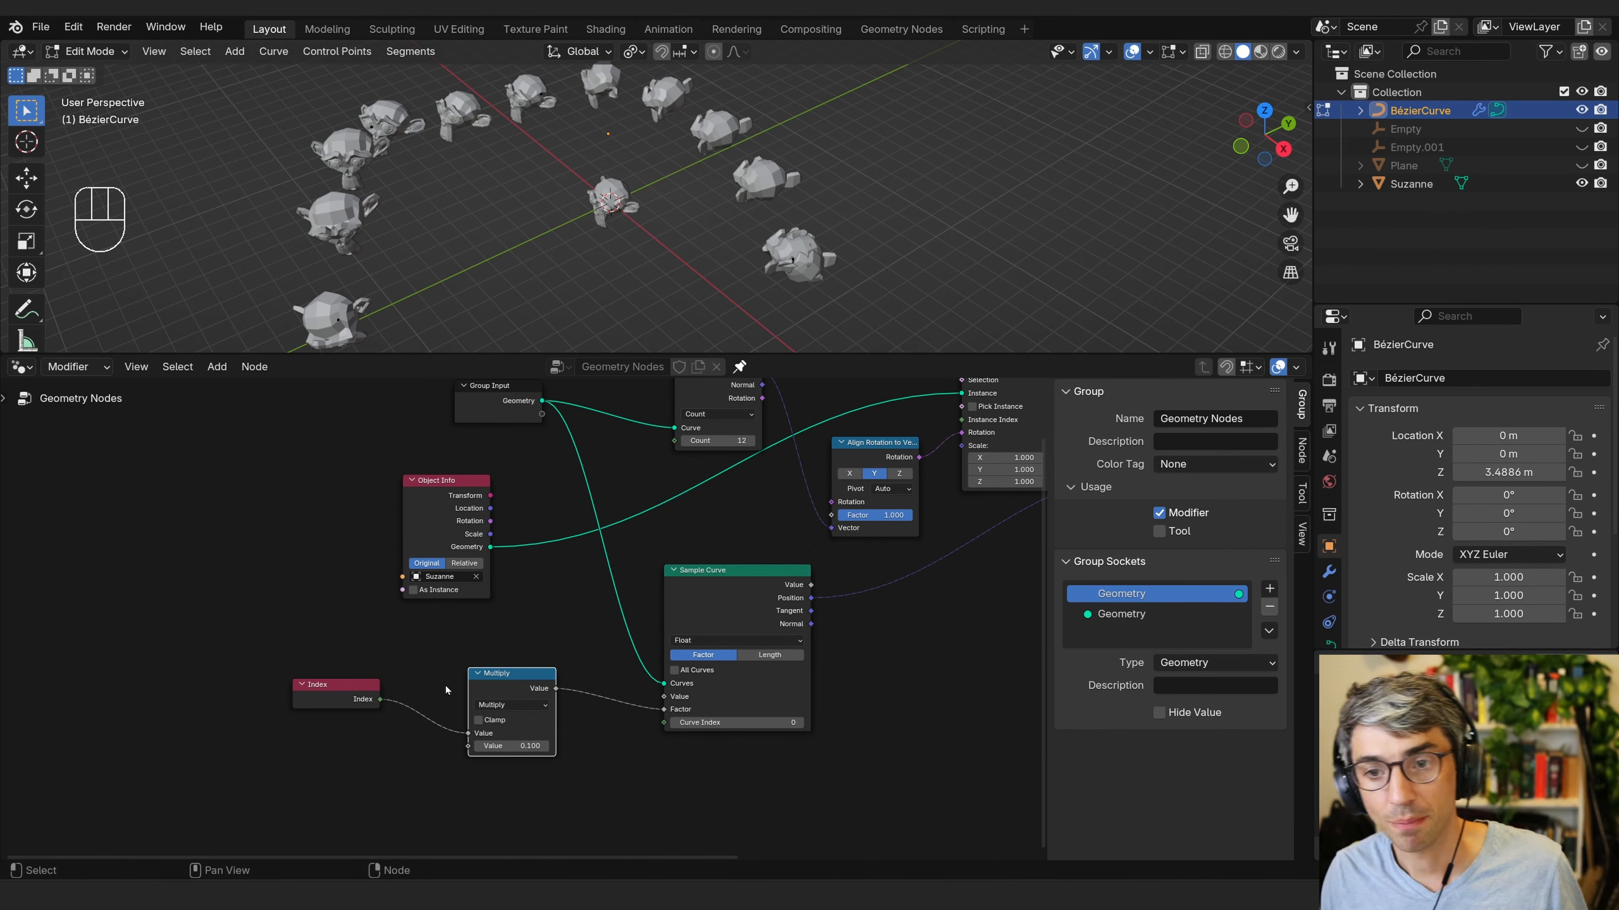
Increase the Curve to Points count to 163.
{"action": "middle_click_drag", "start_coordinate": [529, 546], "coordinate": [488, 608]}
{"action": "left_click_drag", "start_coordinate": [686, 502], "coordinate": [686, 501]}
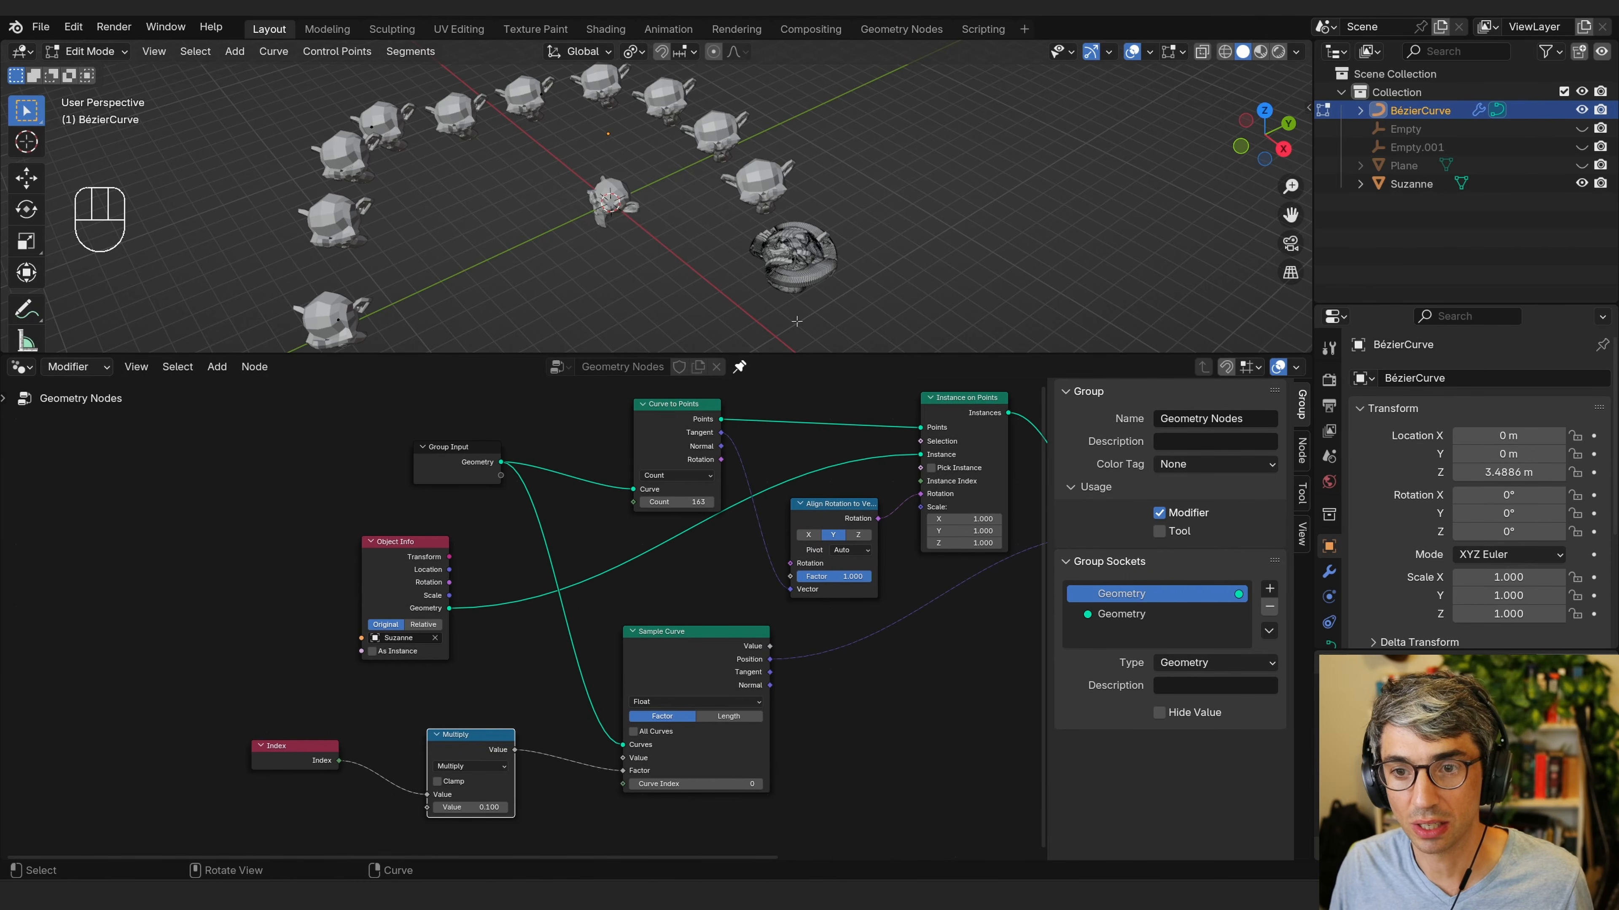
Set the Curve to Points count to 12.
{"action": "double_click", "coordinate": [674, 497]}
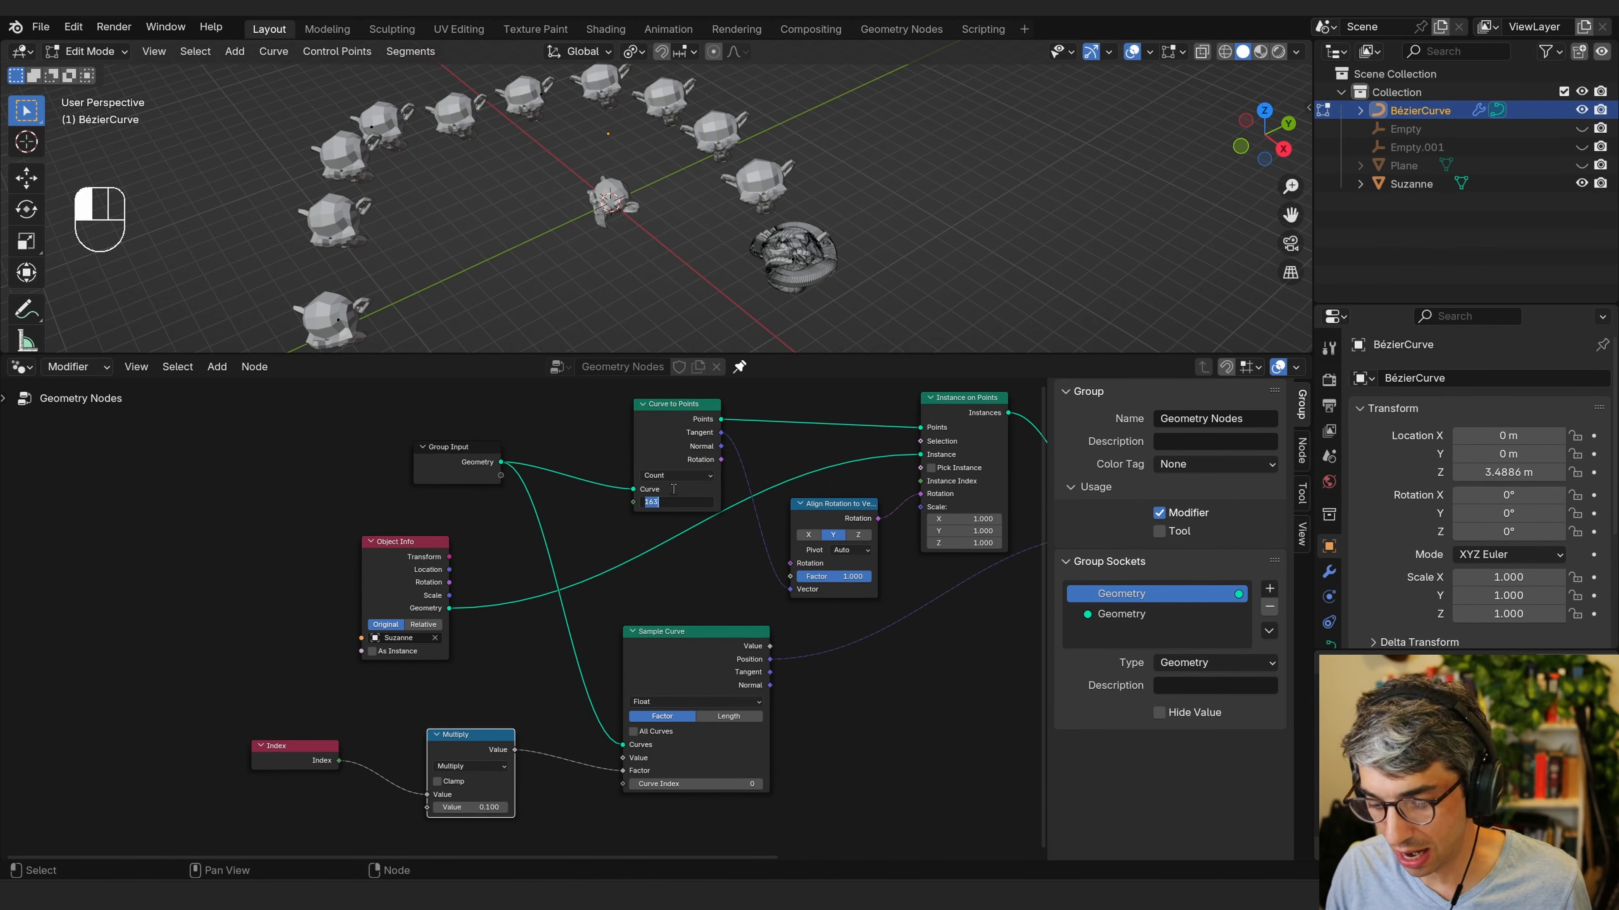
{"action": "type", "text": "12"}
{"action": "key", "text": "Return"}
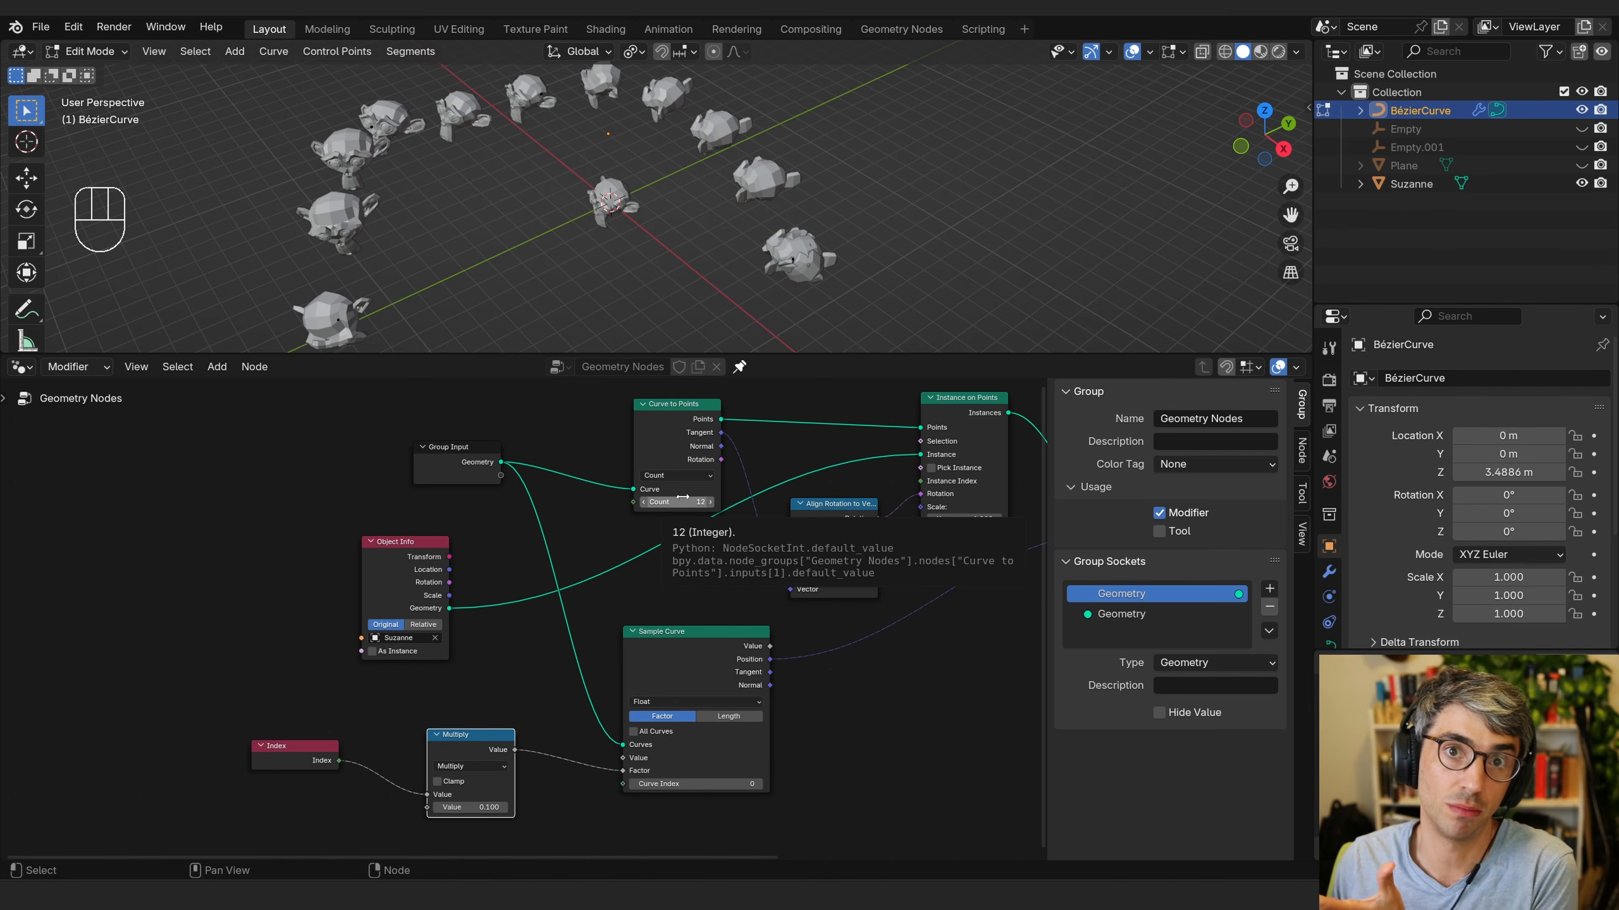
Disconnect the Multiply node from the Sample Curve Factor and delete it.
{"action": "left_click_drag", "start_coordinate": [630, 775], "coordinate": [561, 789]}
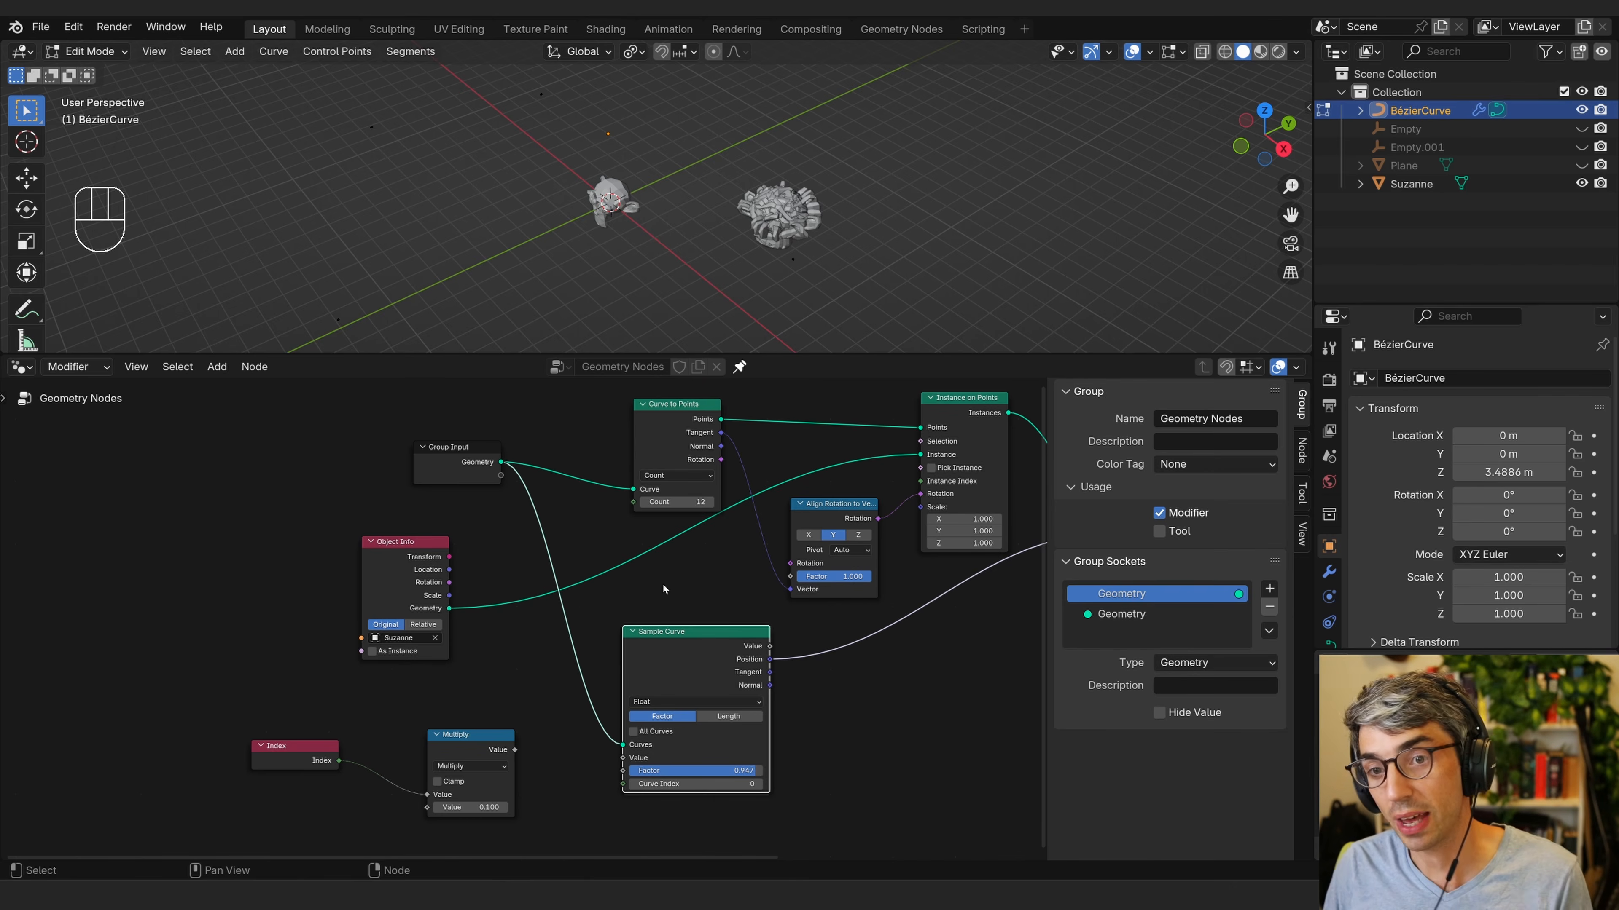
{"action": "left_click", "coordinate": [471, 744]}
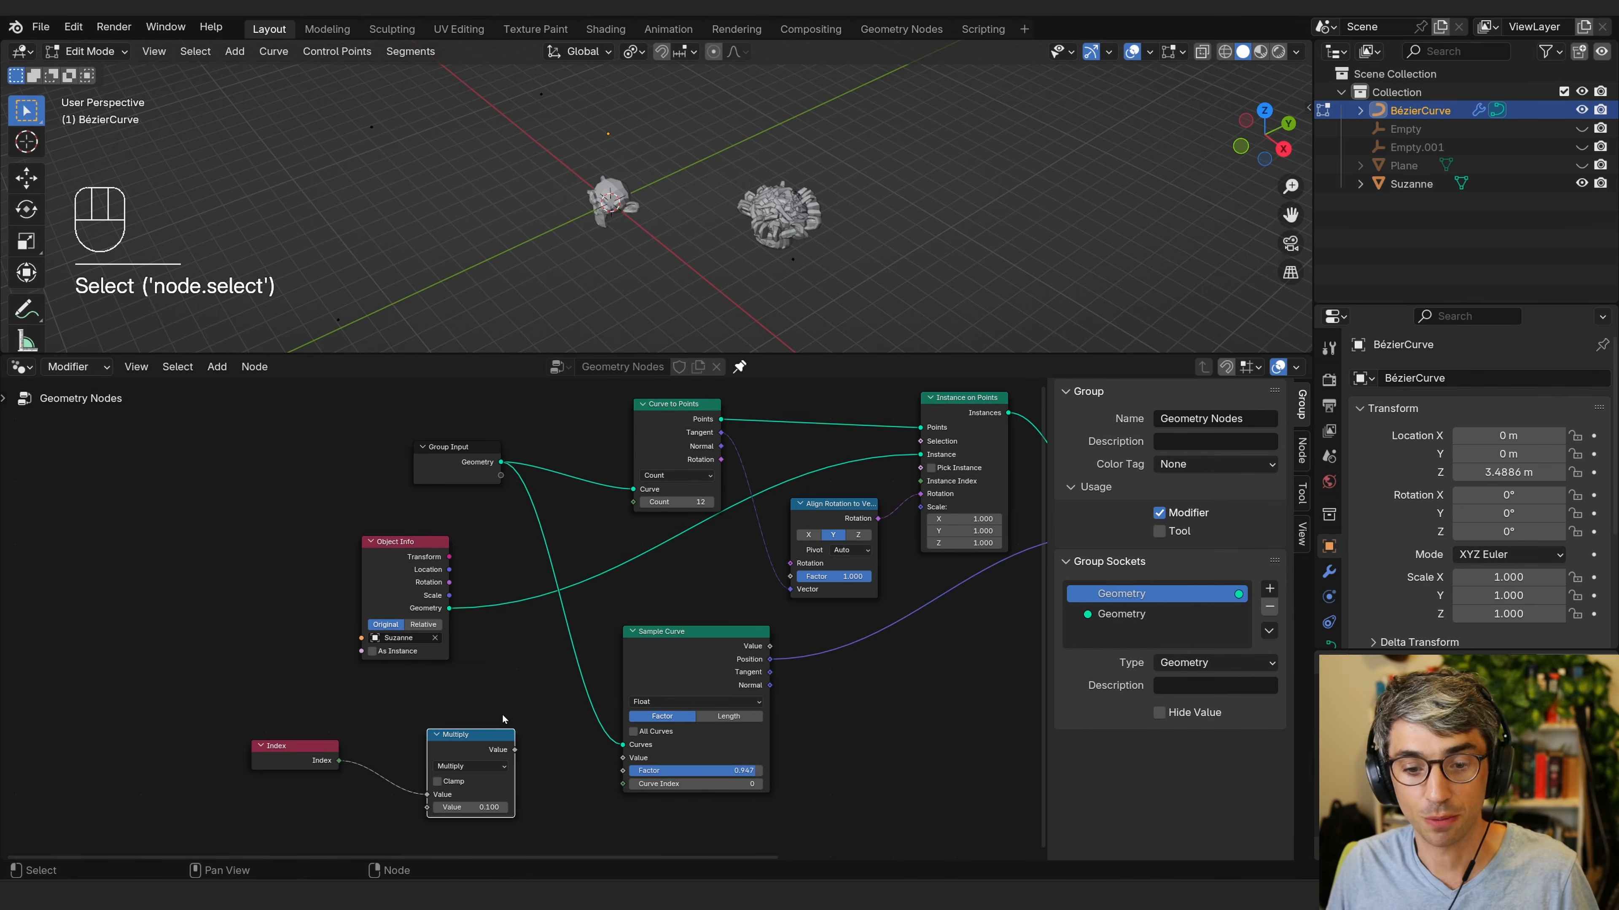
{"action": "key", "text": "x"}
Add a Map Range node below the graph and connect the Index output to its Value input.
{"action": "key", "text": "shift+a"}
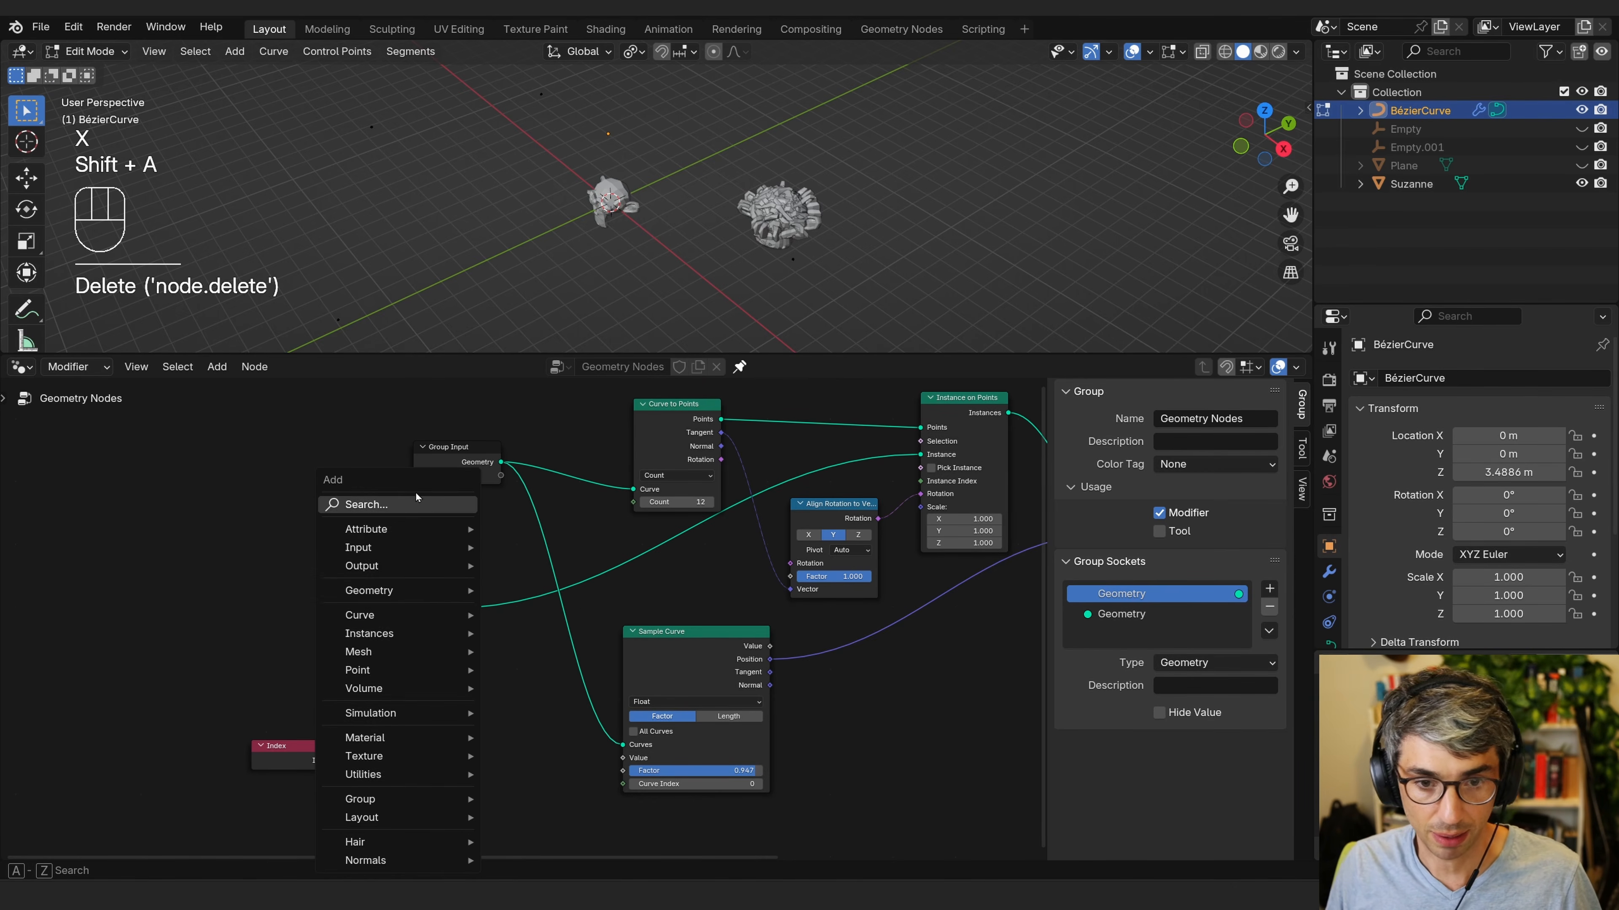
{"action": "type", "text": "map"}
{"action": "key", "text": "Return"}
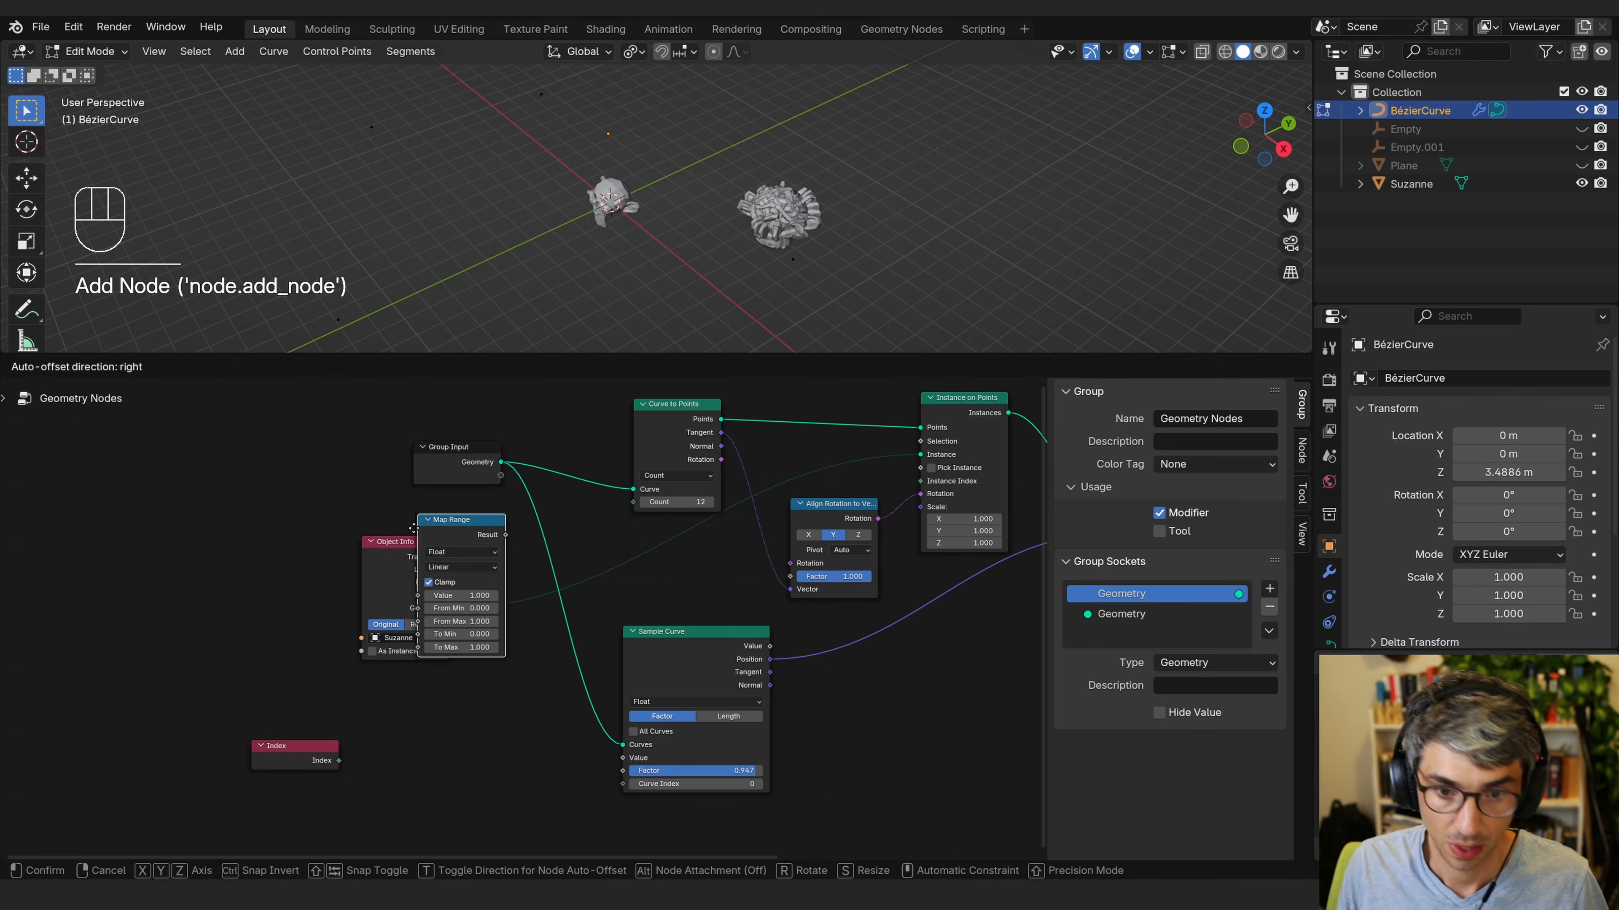
{"action": "left_click", "coordinate": [438, 721]}
{"action": "left_click_drag", "start_coordinate": [324, 765], "coordinate": [302, 749]}
{"action": "left_click", "coordinate": [468, 725]}
{"action": "left_click_drag", "start_coordinate": [469, 727], "coordinate": [463, 692]}
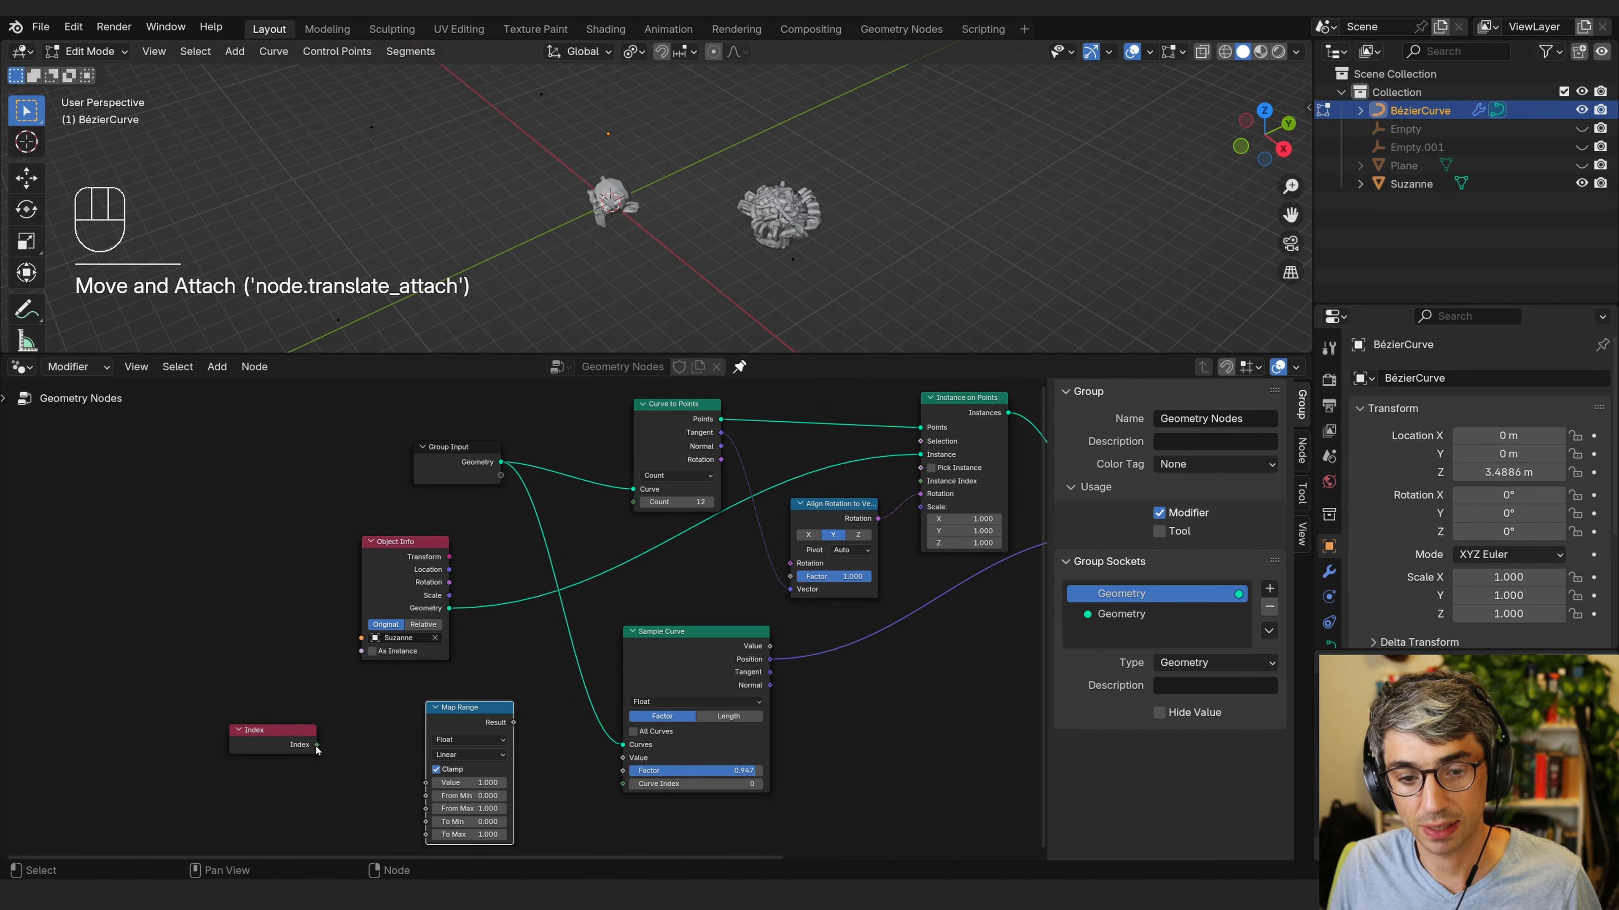
{"action": "left_click_drag", "start_coordinate": [317, 745], "coordinate": [389, 758]}
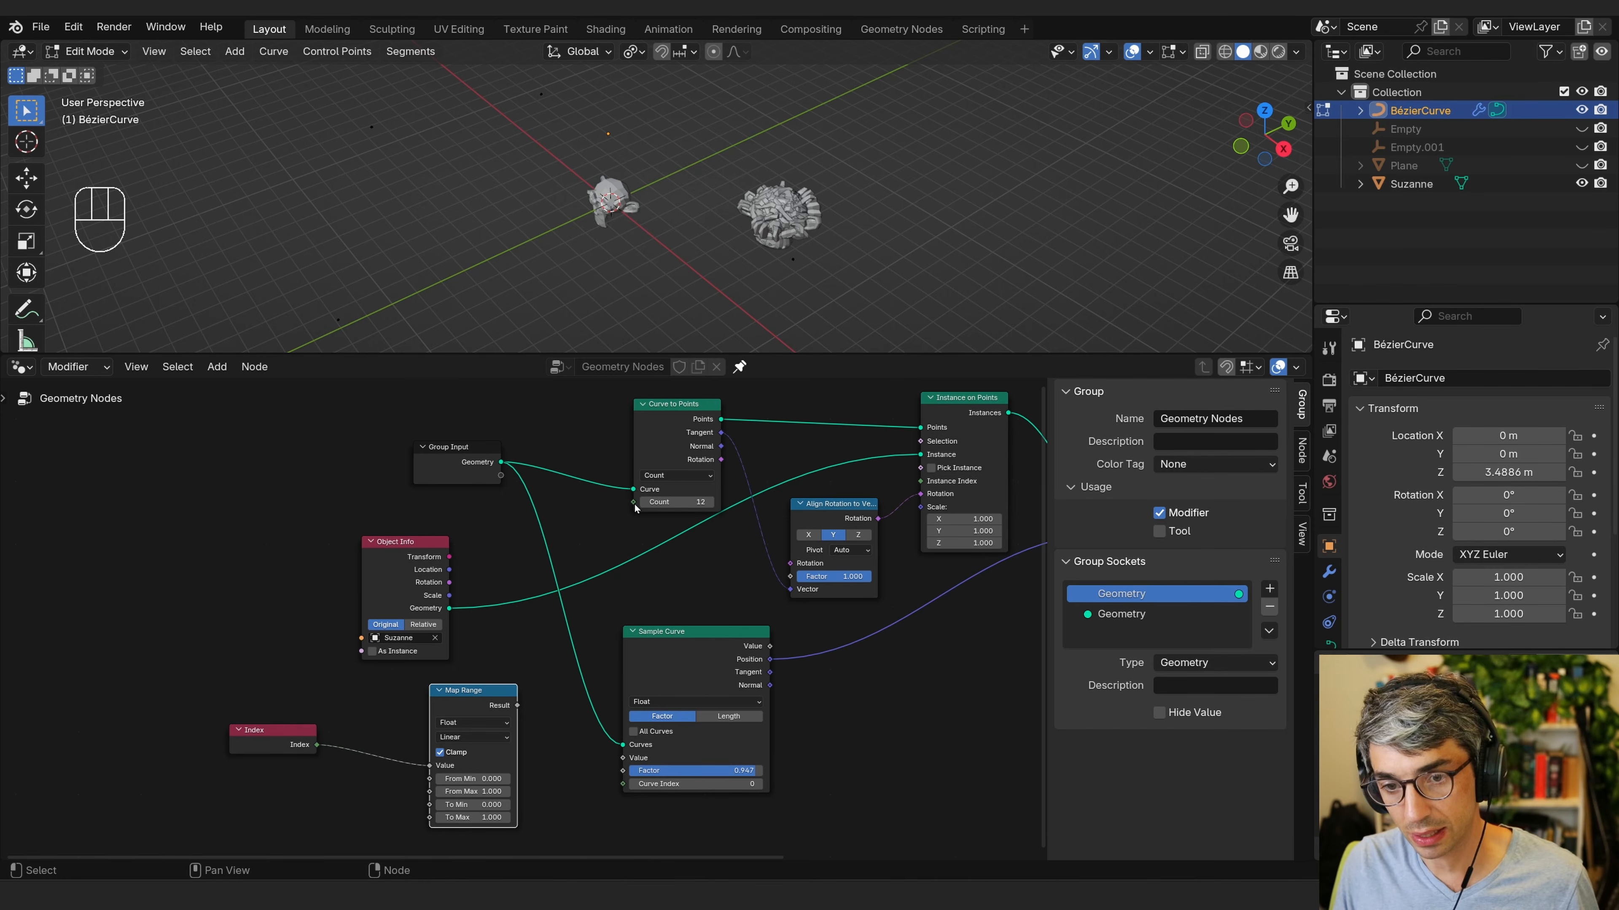
Create a Value node connected to the Curve to Points Count input.
{"action": "left_click_drag", "start_coordinate": [634, 503], "coordinate": [205, 532]}
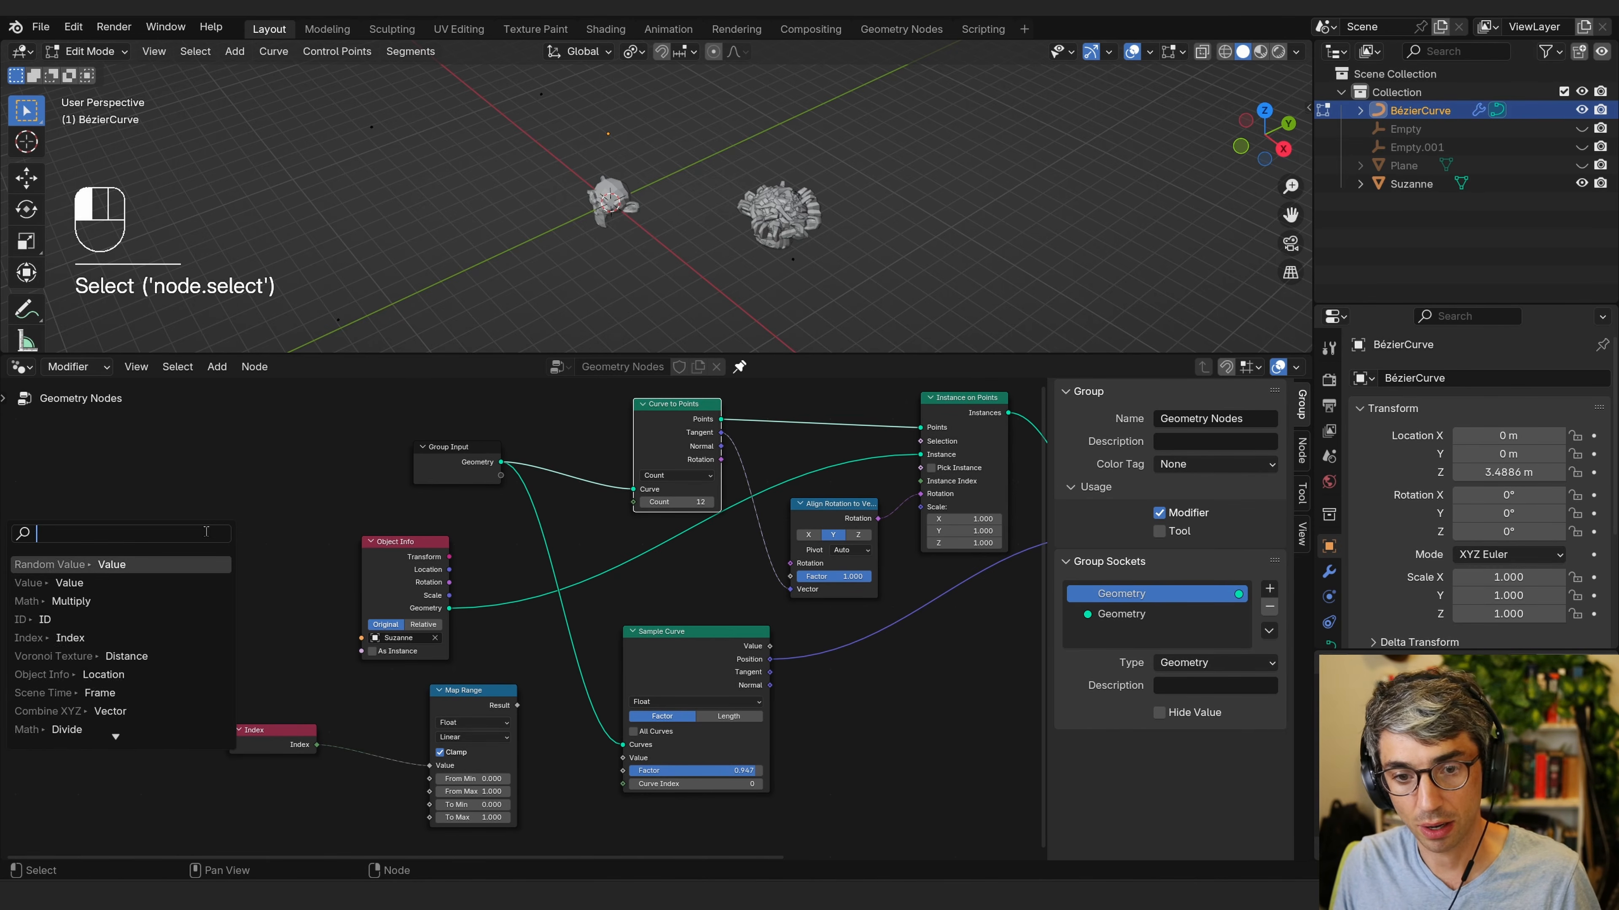
{"action": "type", "text": "va"}
{"action": "left_click", "coordinate": [165, 564]}
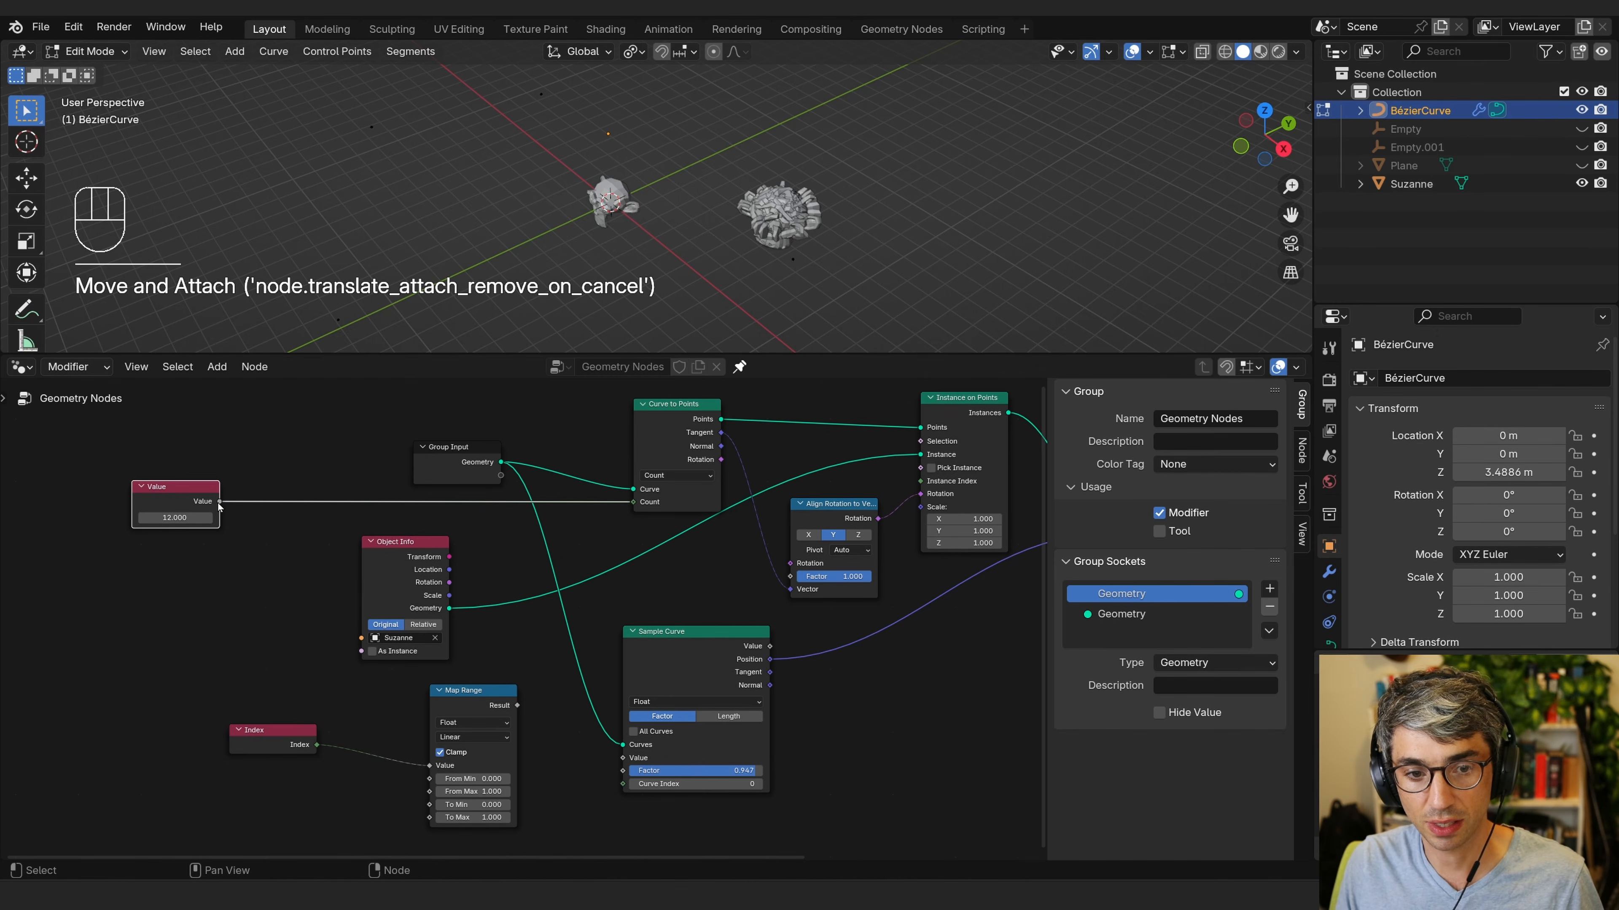
Connect the Value node to Map Range From Max, and Map Range Result to the Sample Curve Factor.
{"action": "left_click_drag", "start_coordinate": [219, 502], "coordinate": [429, 791]}
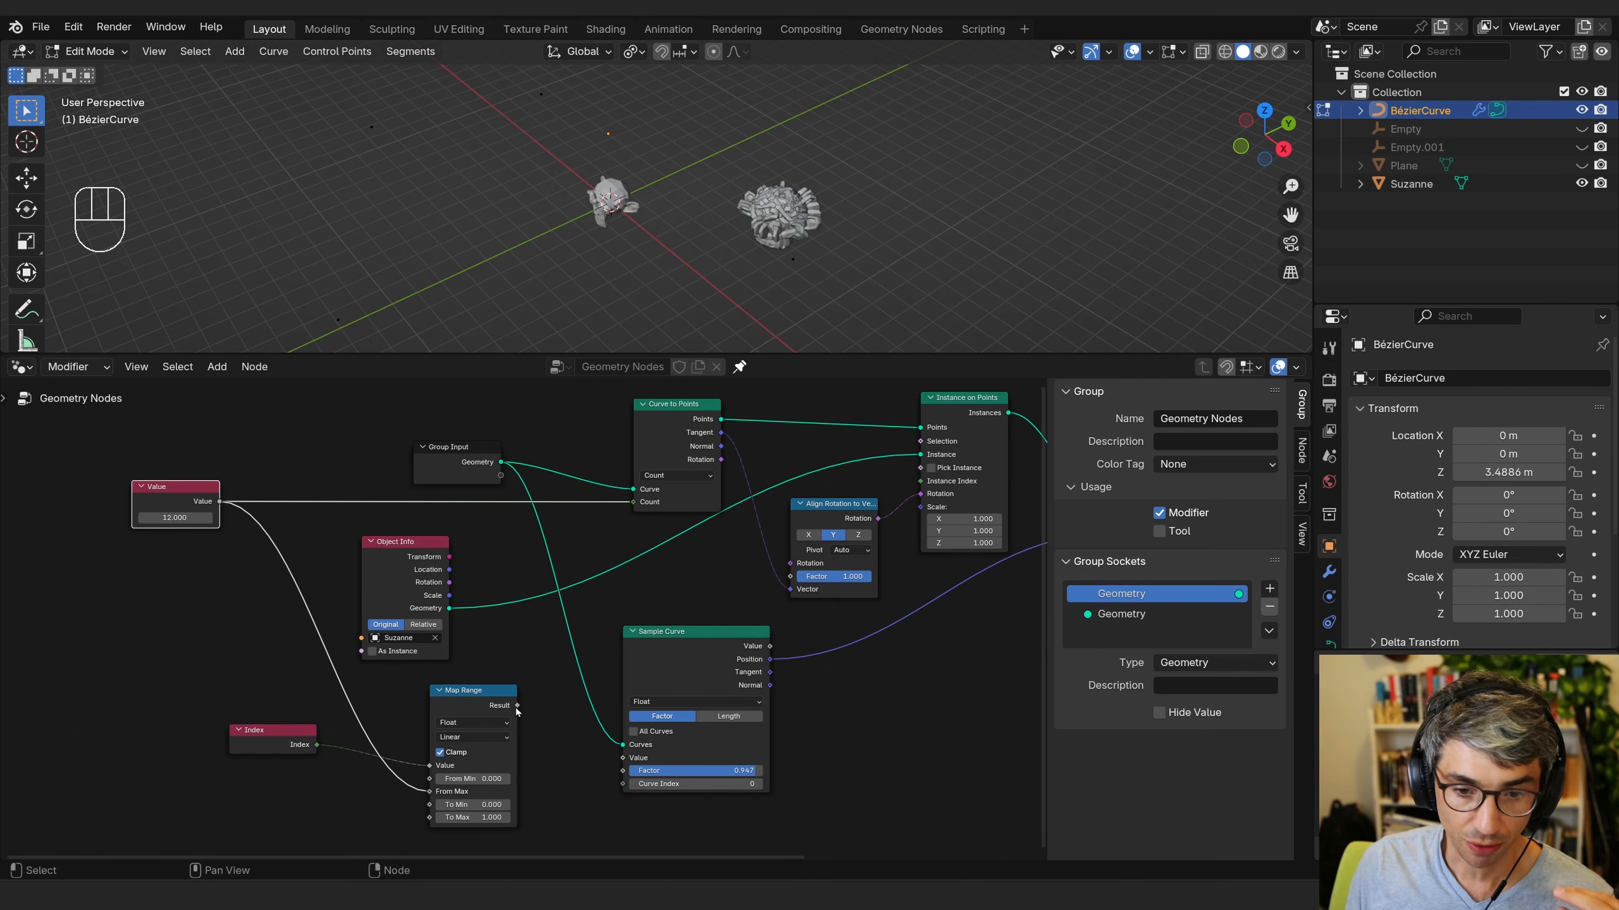
{"action": "left_click_drag", "start_coordinate": [494, 703], "coordinate": [621, 771]}
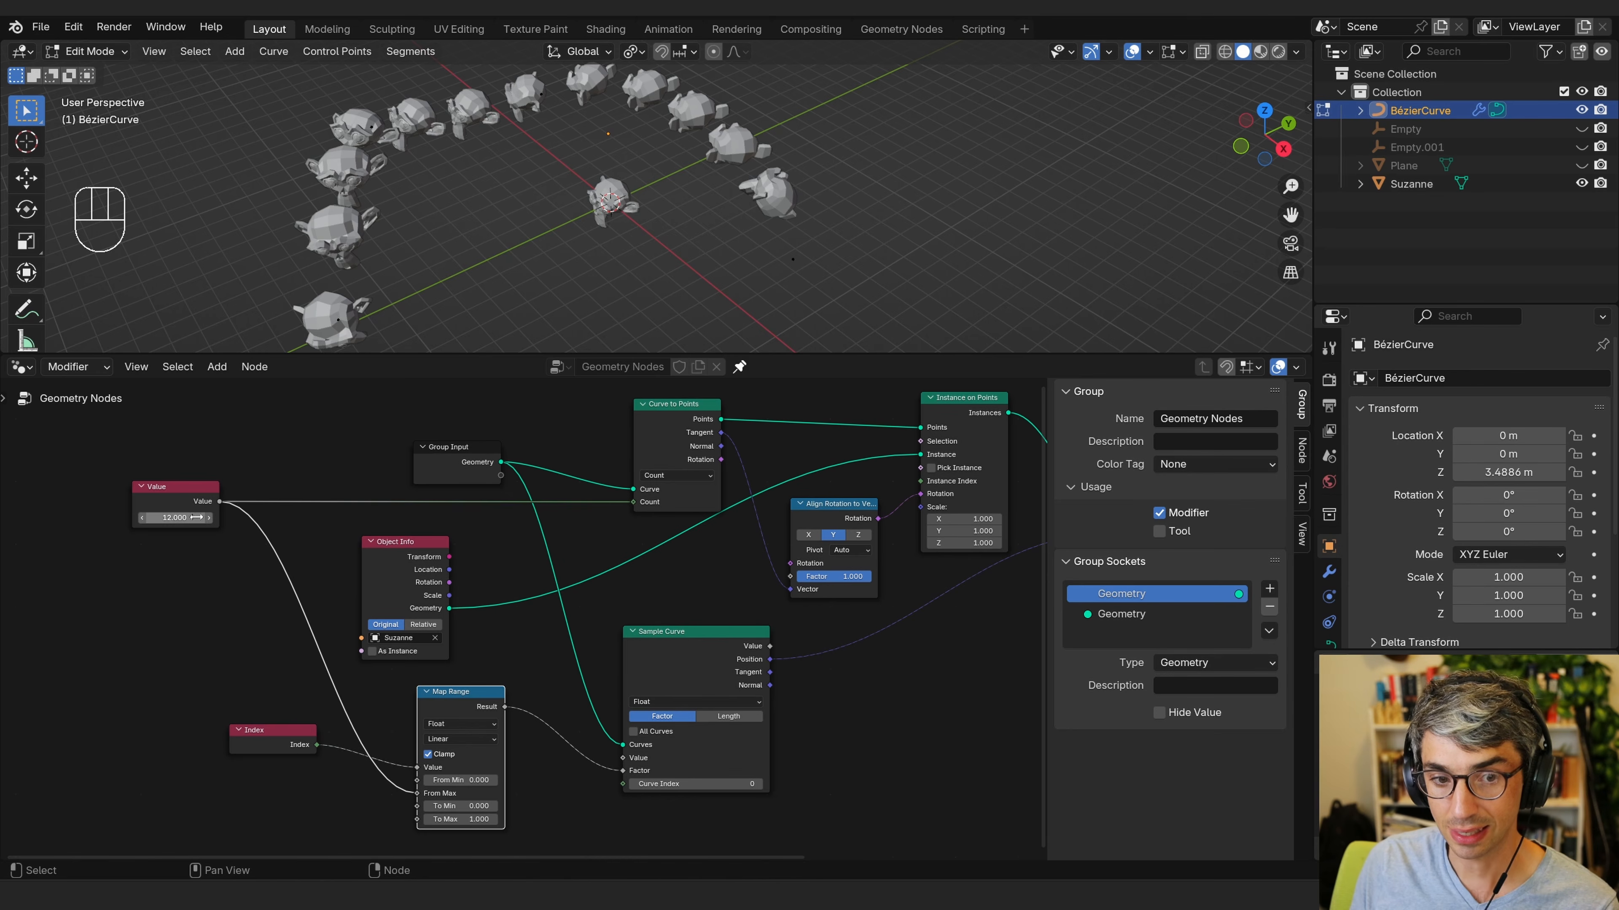
Adjust the Value node's number and set it back to 12.
{"action": "mouse_move", "coordinate": [174, 517]}
{"action": "left_mouse_down"}
{"action": "mouse_move", "coordinate": [220, 517]}
{"action": "mouse_move", "coordinate": [167, 518]}
{"action": "left_mouse_up"}
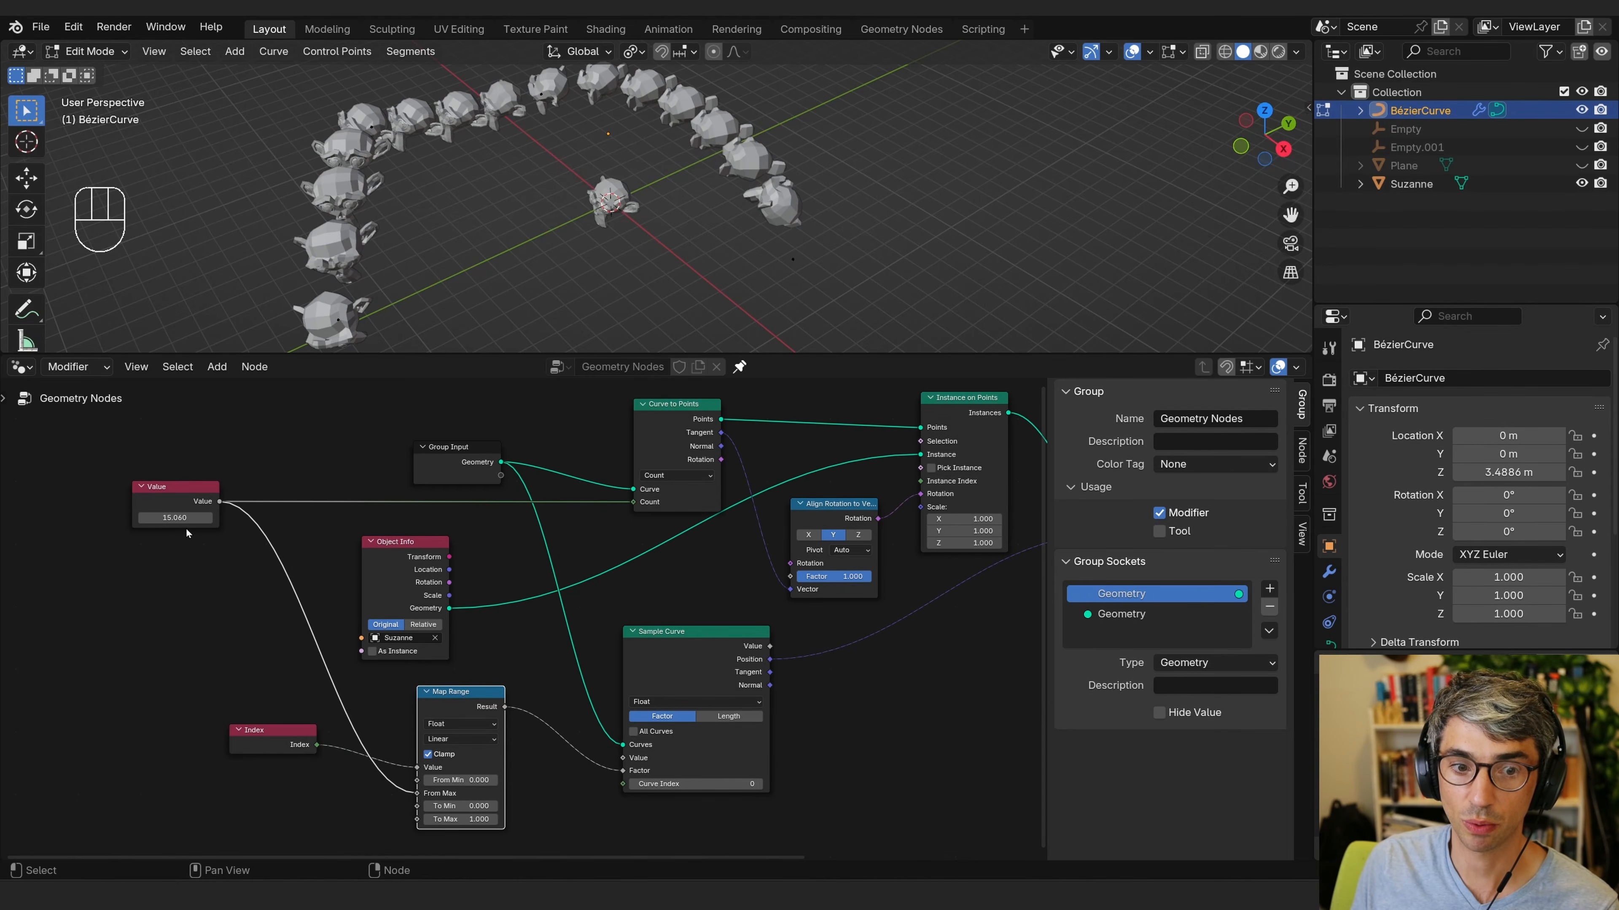
{"action": "left_click", "coordinate": [193, 516]}
{"action": "type", "text": "12"}
{"action": "key", "text": "Return"}
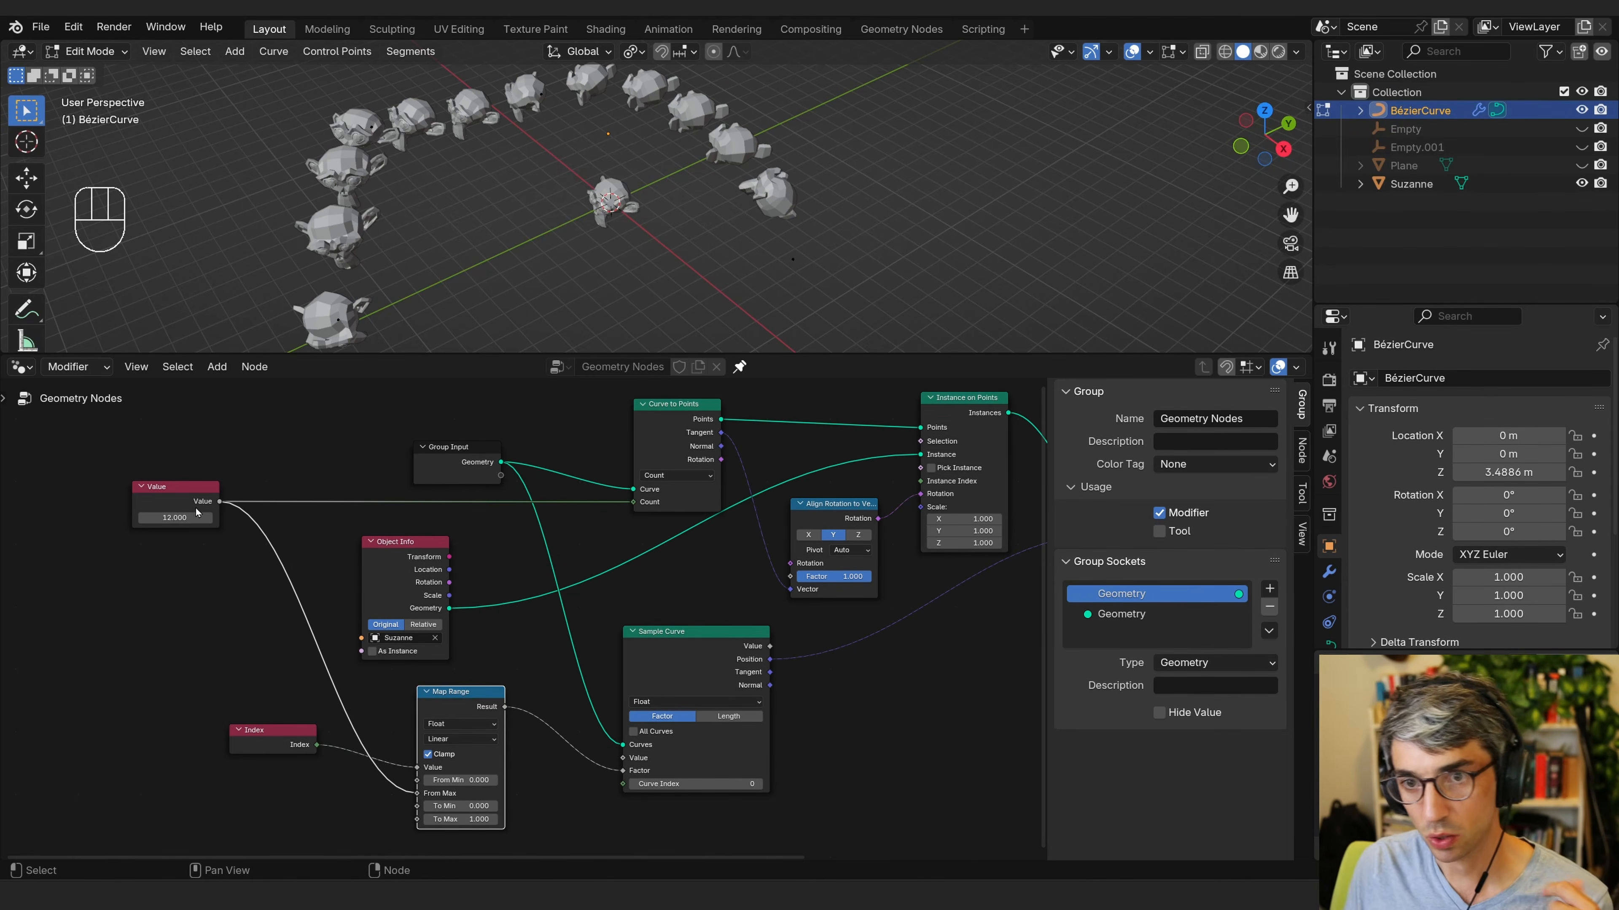
Rearrange the Index and Map Range nodes further to the left of the graph.
{"action": "middle_click_drag", "start_coordinate": [543, 657], "coordinate": [531, 632]}
{"action": "left_click_drag", "start_coordinate": [456, 682], "coordinate": [440, 682]}
{"action": "left_click", "coordinate": [506, 631]}
{"action": "left_click", "coordinate": [443, 676]}
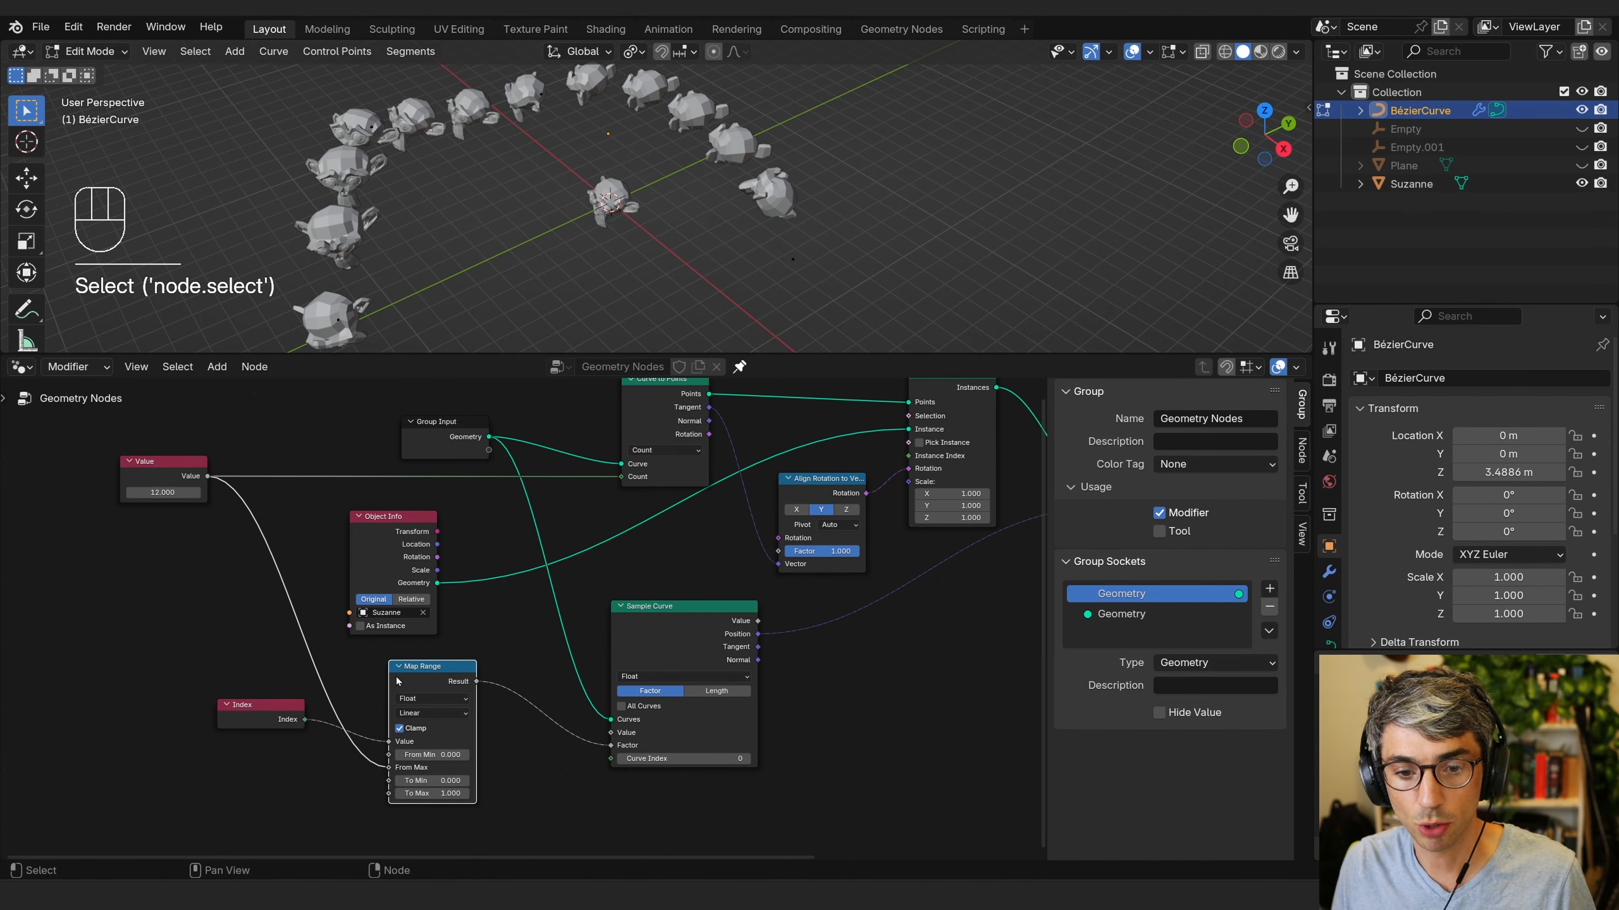
{"action": "left_click_drag", "start_coordinate": [204, 656], "coordinate": [467, 815], "text": "shift"}
{"action": "key", "text": "g"}
{"action": "middle_click_drag", "start_coordinate": [313, 694], "coordinate": [350, 691]}
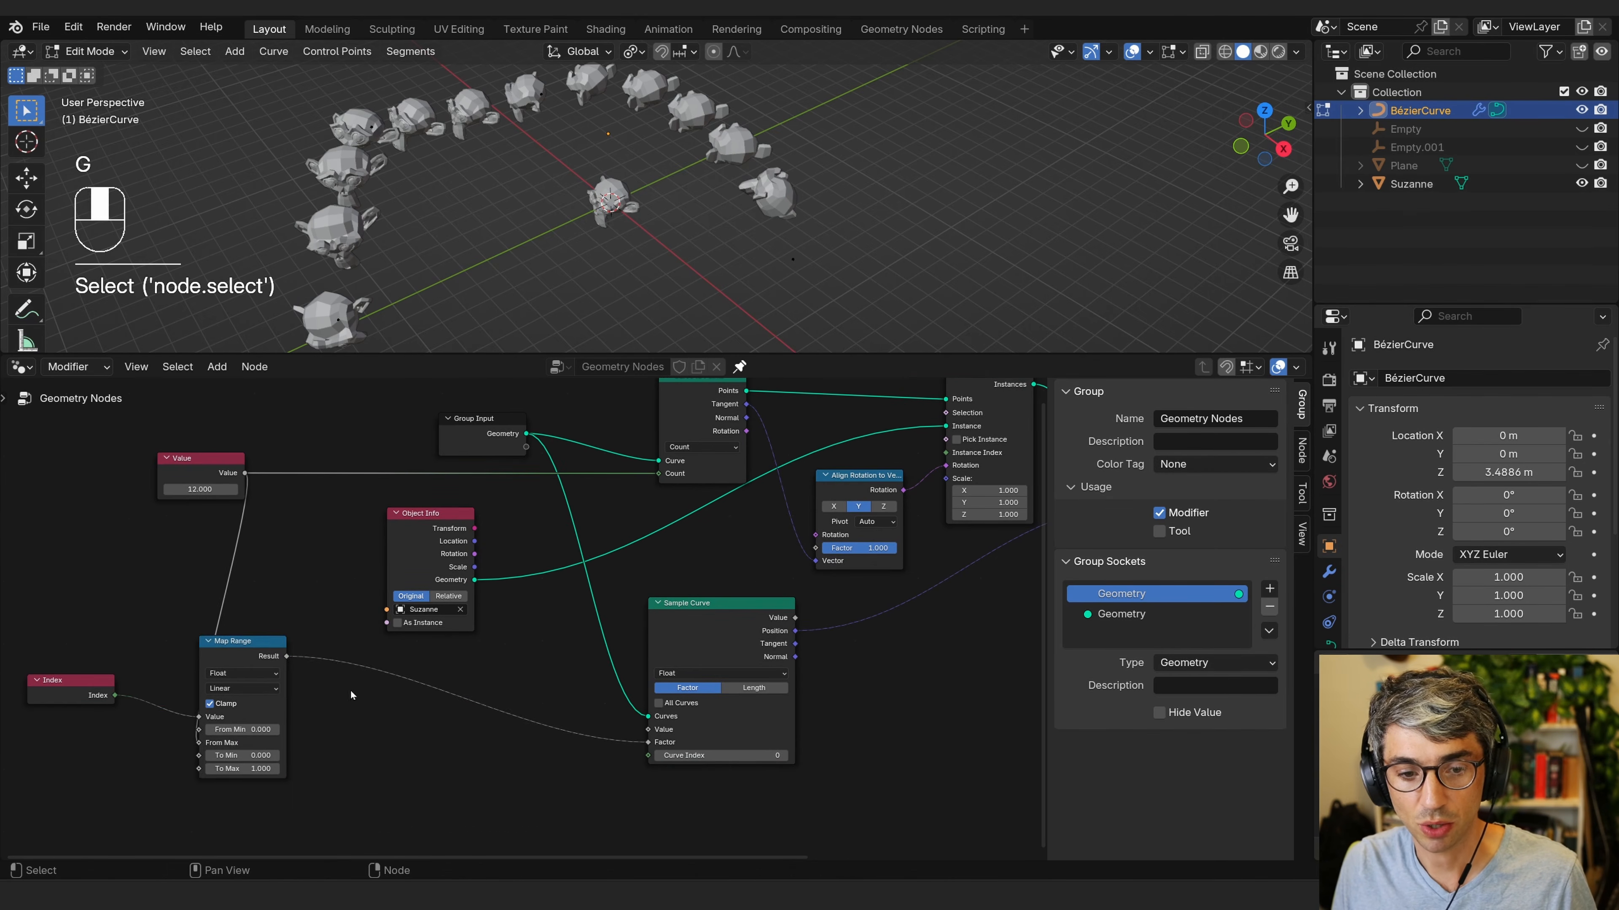
{"action": "left_click_drag", "start_coordinate": [271, 701], "coordinate": [305, 709]}
{"action": "left_click", "coordinate": [347, 698]}
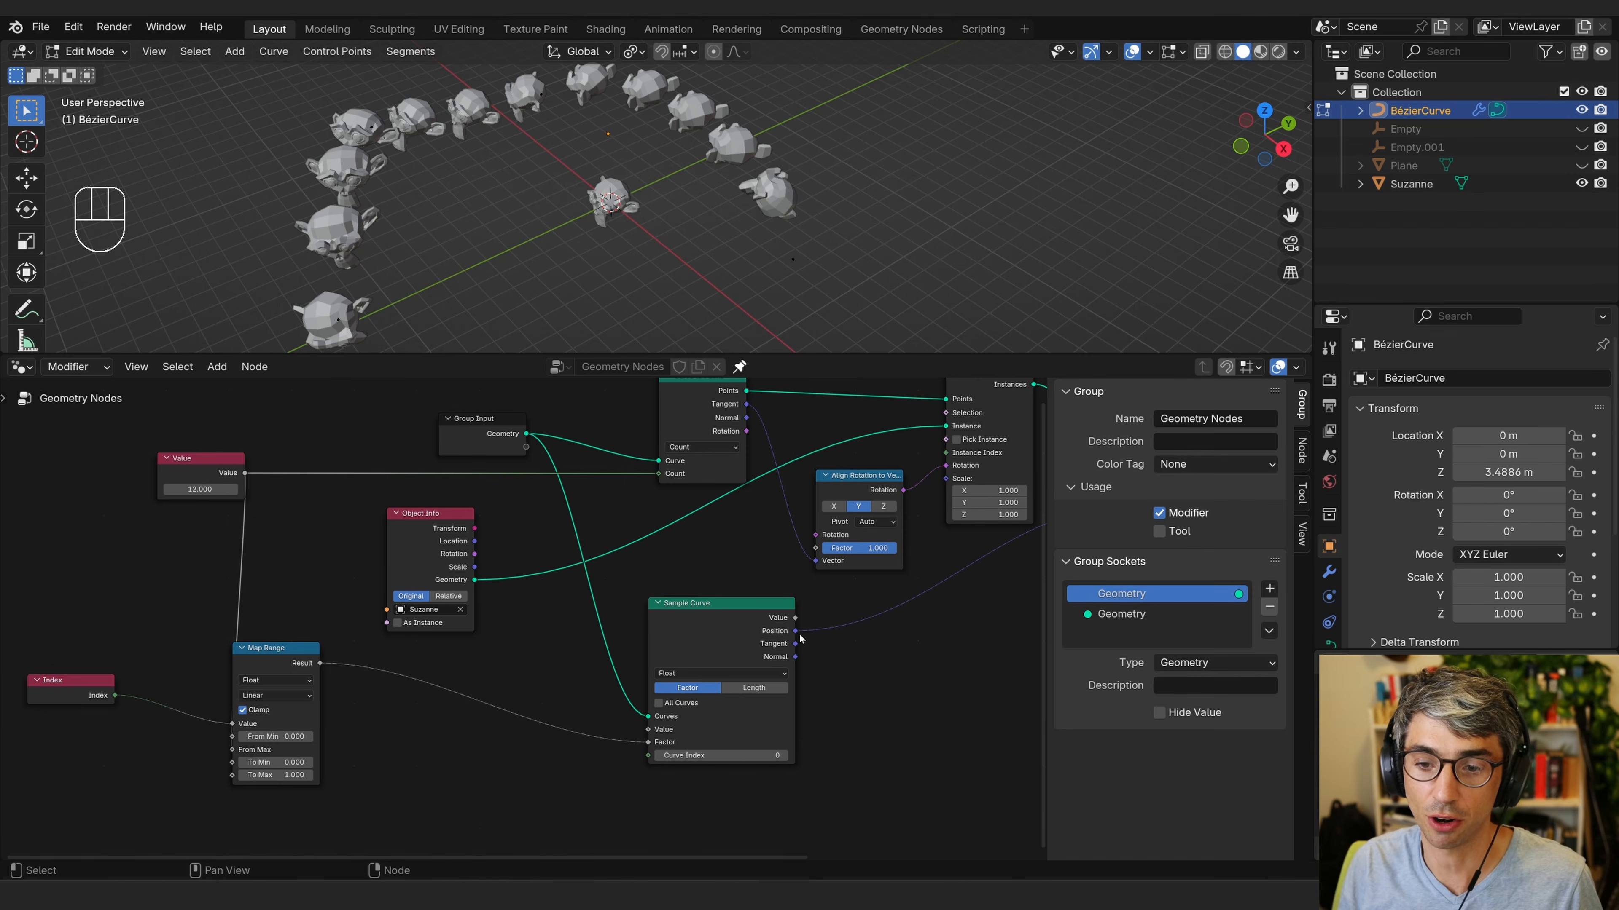
Insert a Math node set to Add between the Map Range Result and the Sample Curve Factor.
{"action": "key", "text": "shift+a"}
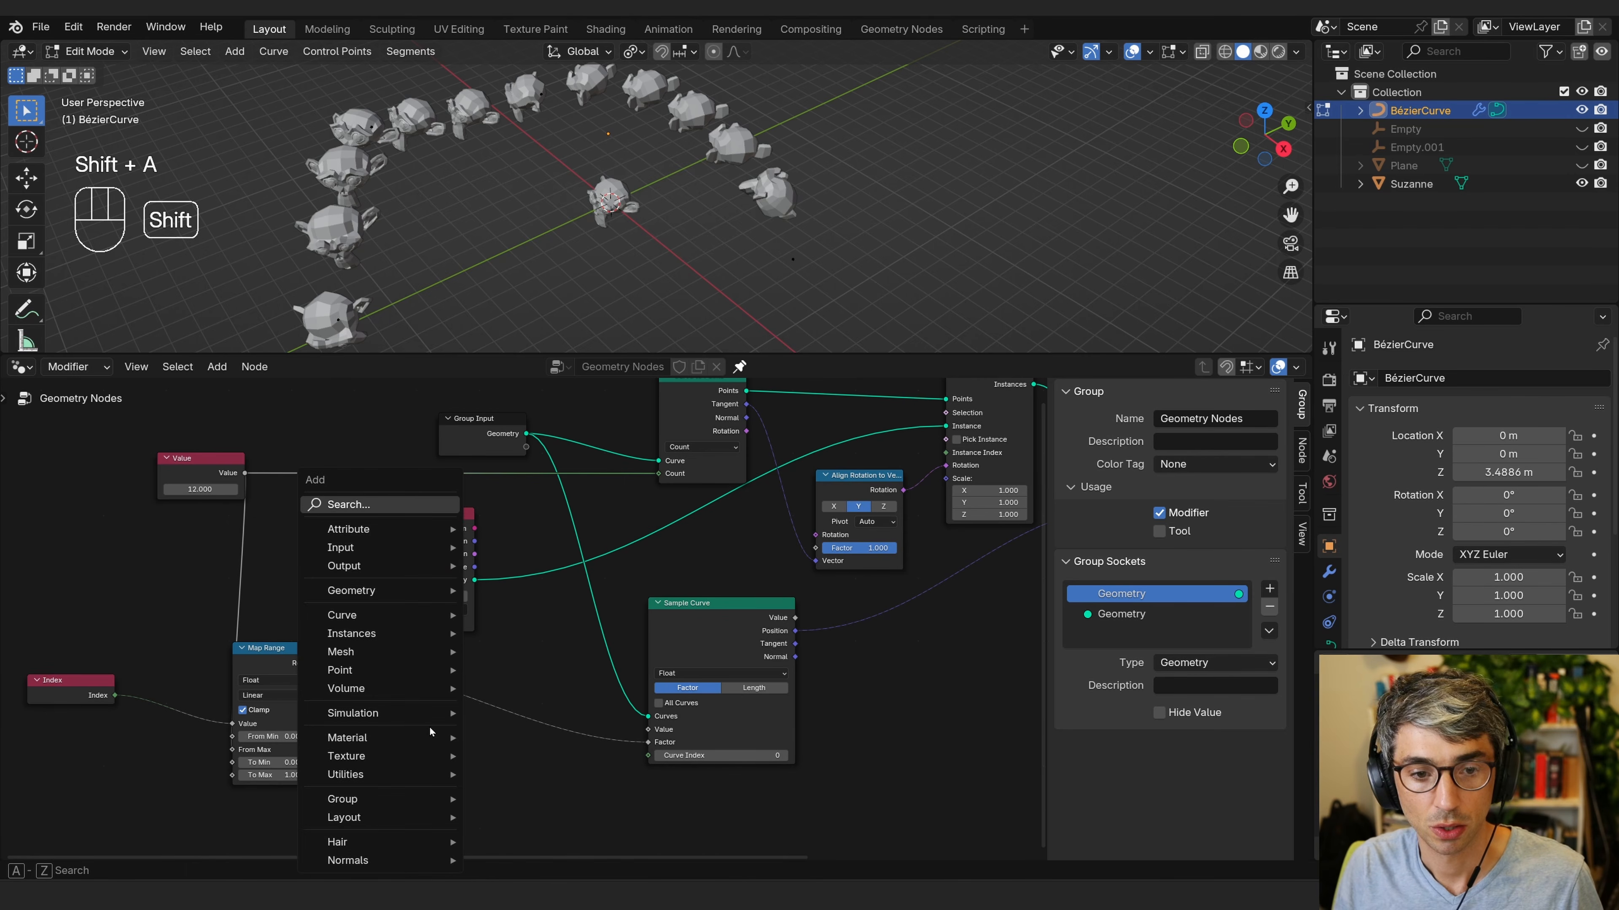
{"action": "left_click", "coordinate": [370, 508]}
{"action": "type", "text": "add"}
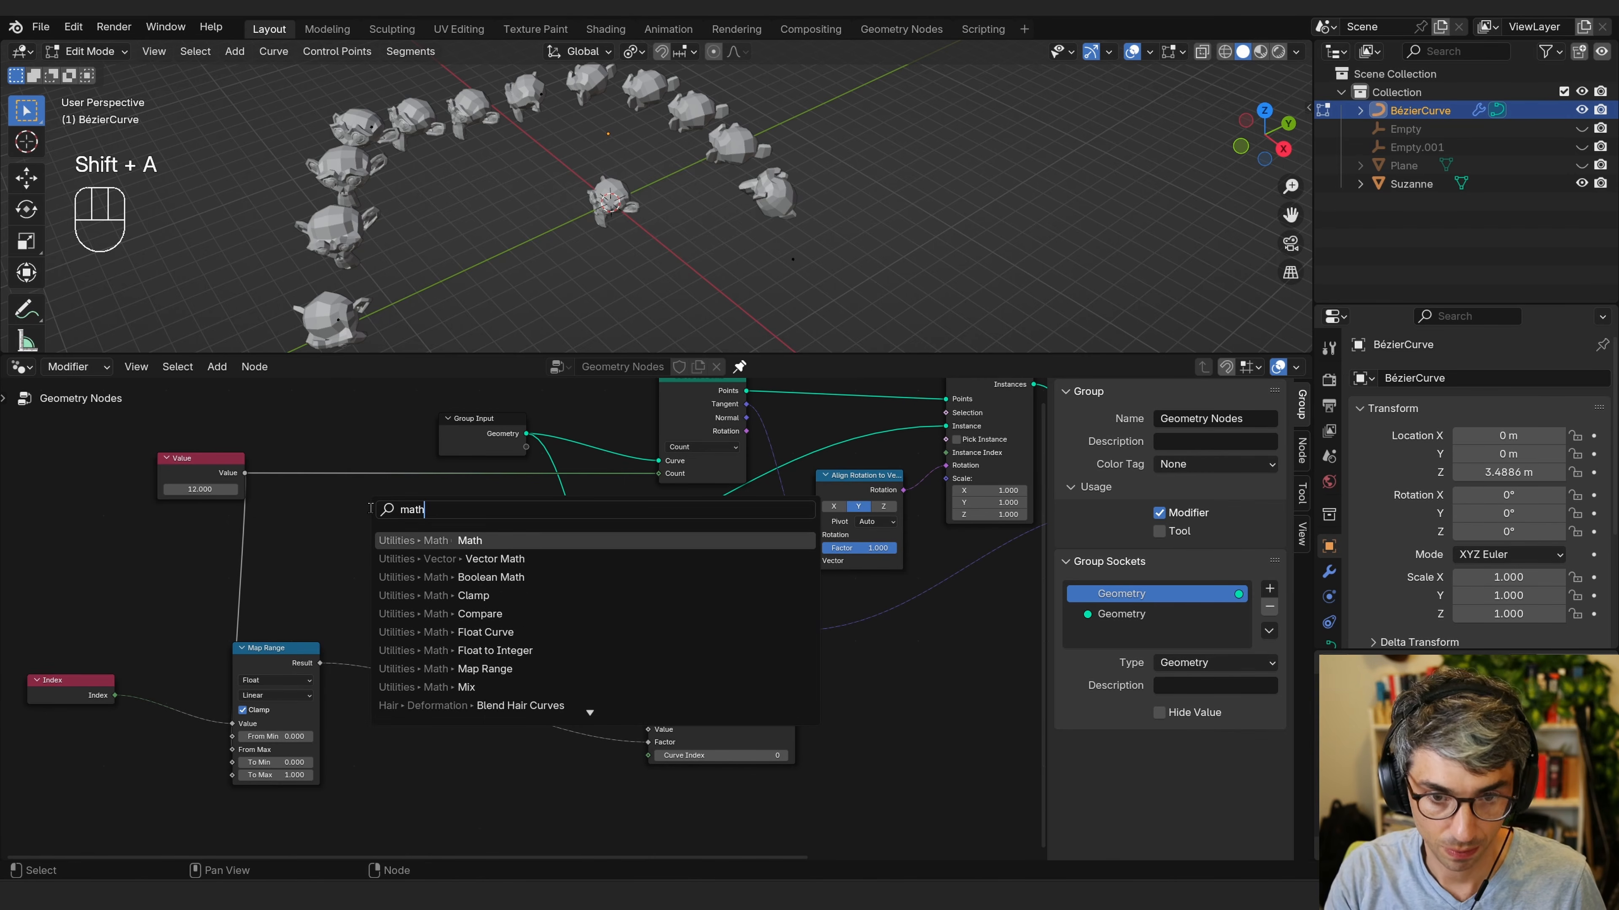
{"action": "key", "text": "Return"}
{"action": "left_click", "coordinate": [476, 667]}
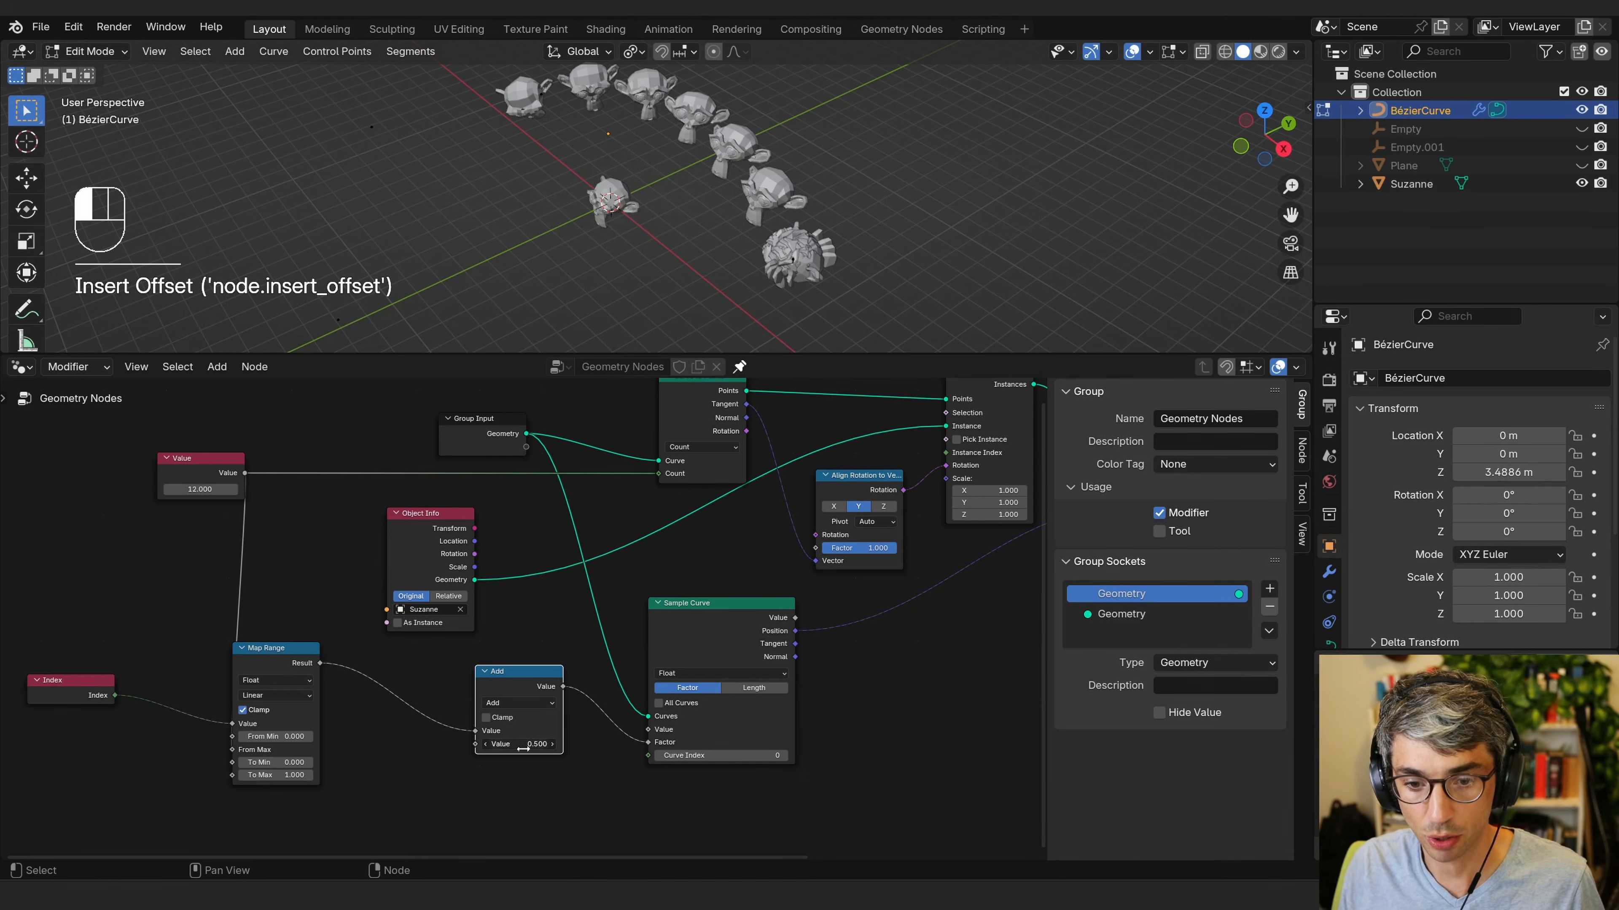
Set the Add node's second value to 0.
{"action": "type", "text": "0"}
{"action": "key", "text": "Return"}
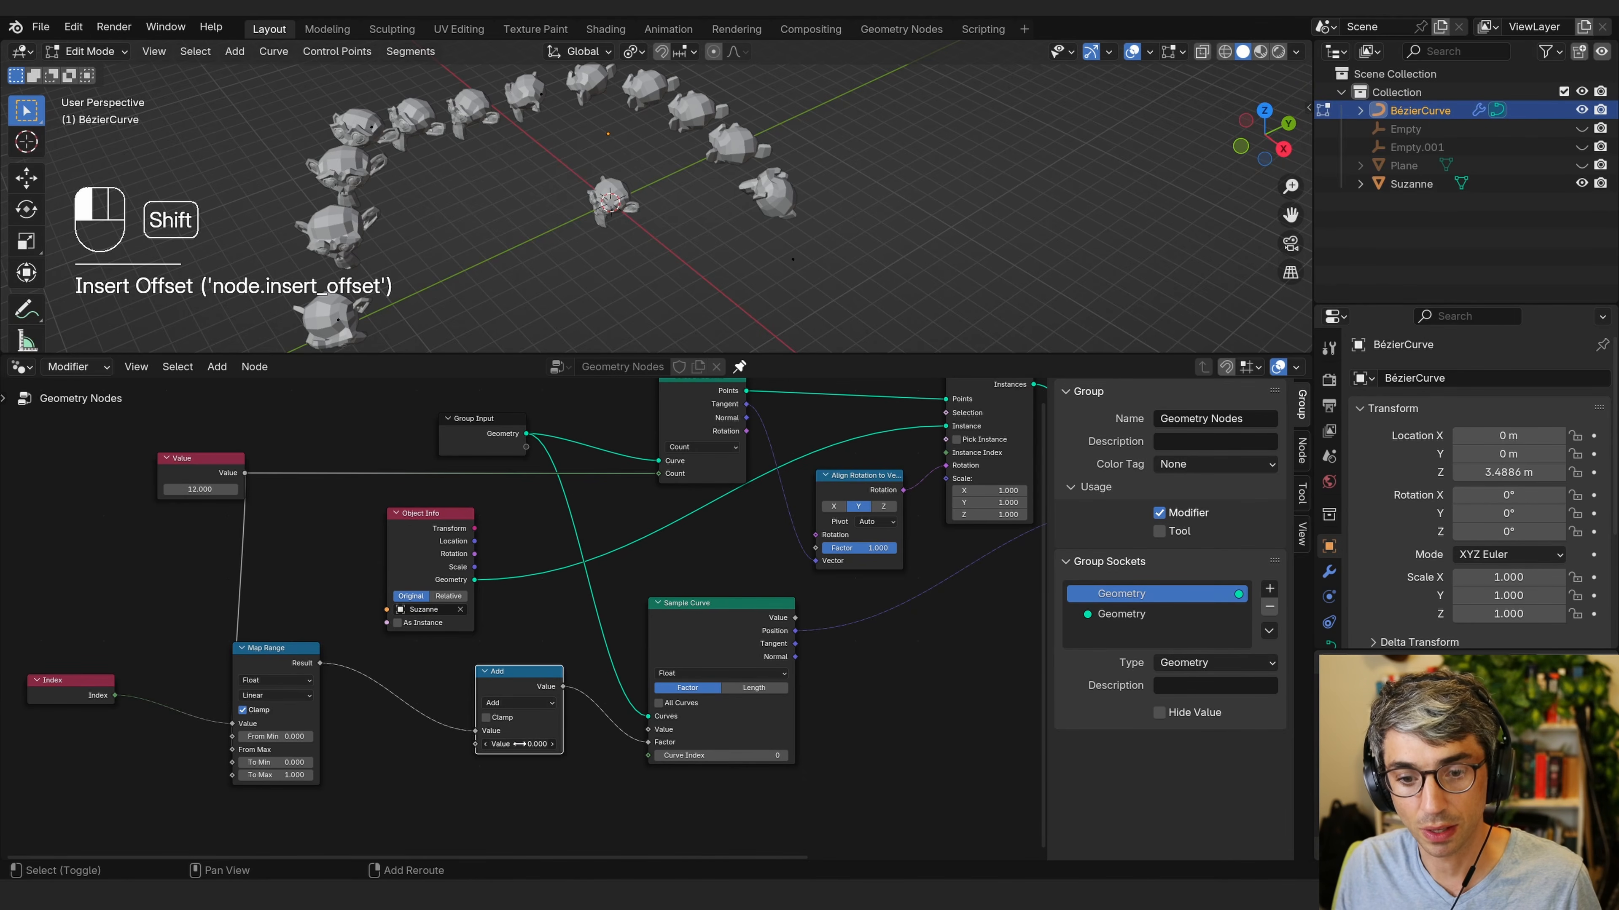
{"action": "mouse_move", "coordinate": [523, 745]}
{"action": "left_mouse_down", "text": "shift"}
{"action": "mouse_move", "coordinate": [527, 760]}
{"action": "mouse_move", "coordinate": [514, 748]}
{"action": "left_mouse_up", "text": "shift"}
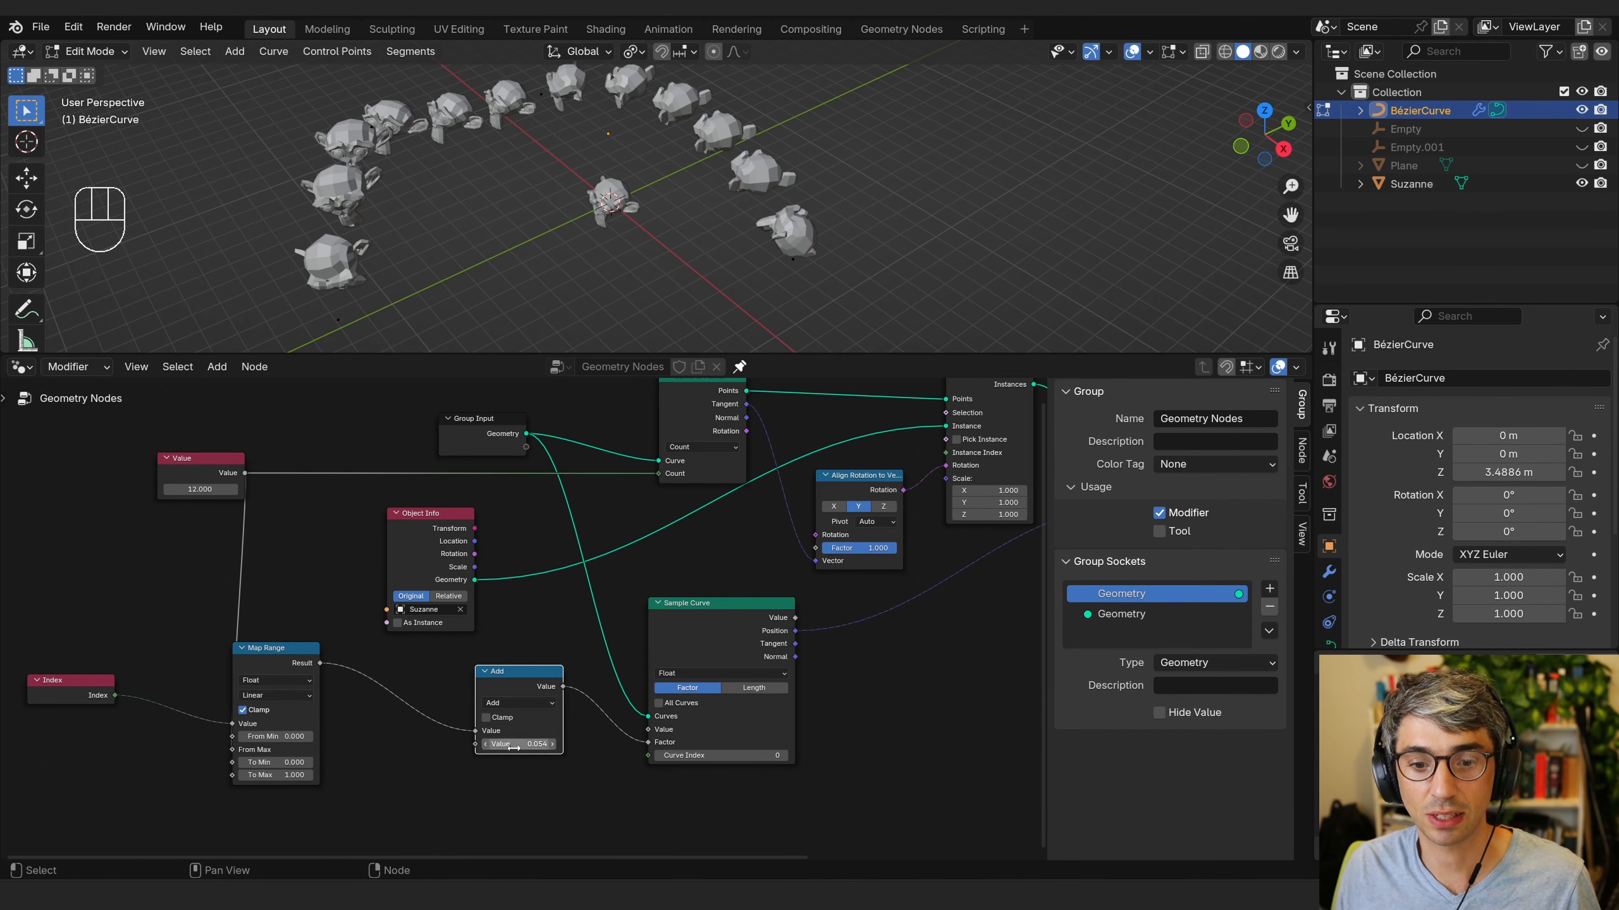
{"action": "key", "text": "BackSpace"}
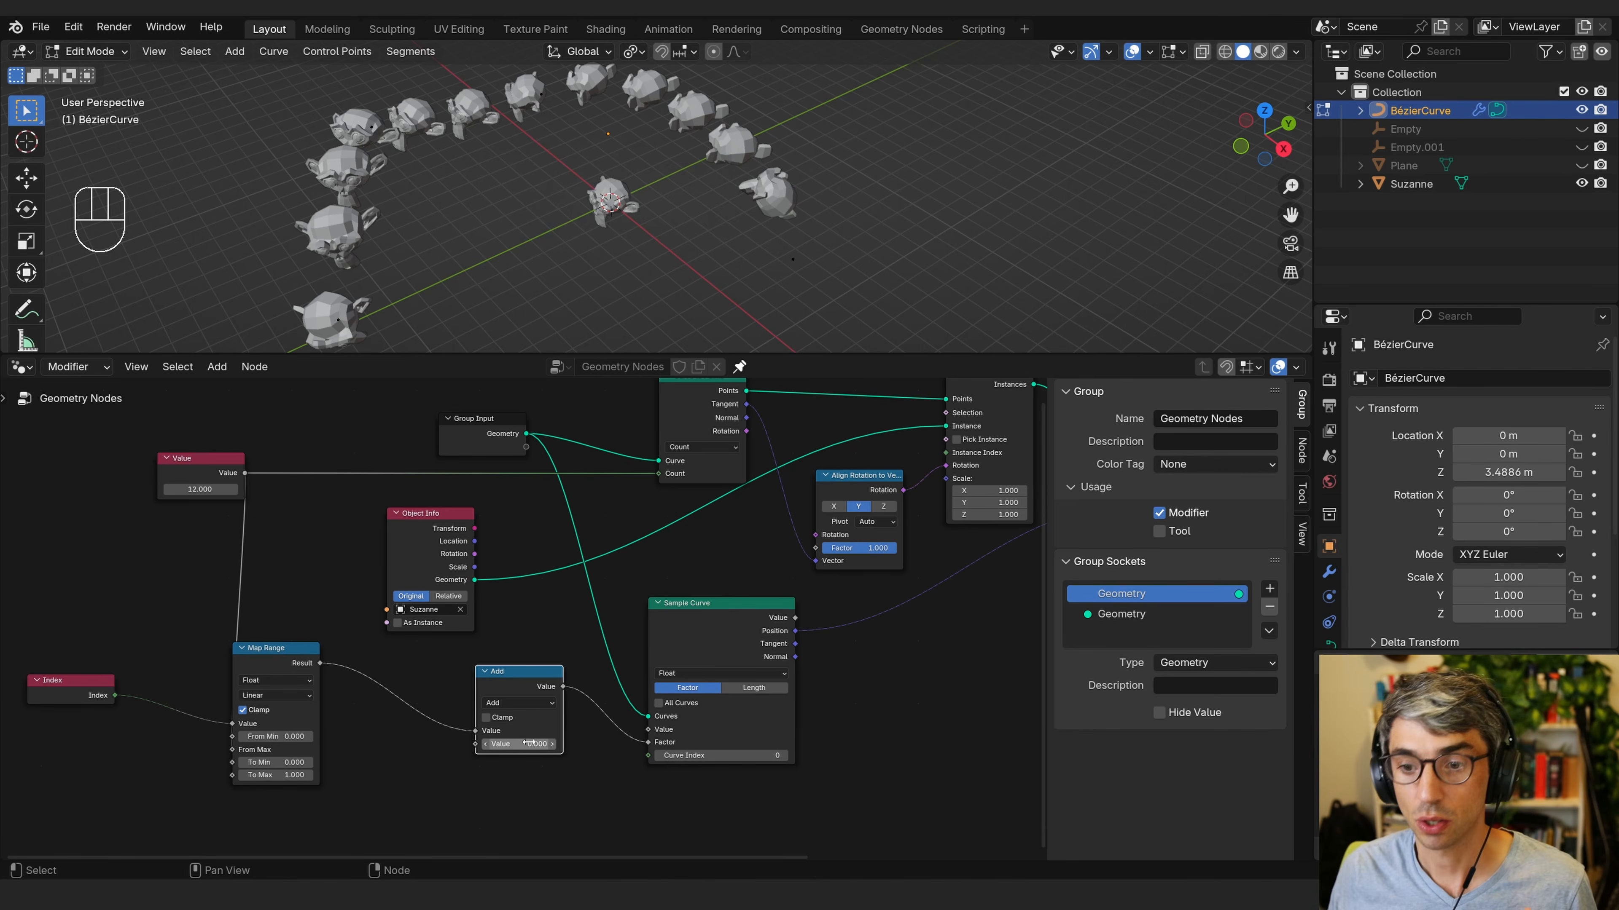
Connect the Sample Curve Tangent output to the Align Rotation to Vector's Vector input.
{"action": "middle_click_drag", "start_coordinate": [886, 742], "coordinate": [754, 770]}
{"action": "left_click", "coordinate": [718, 510]}
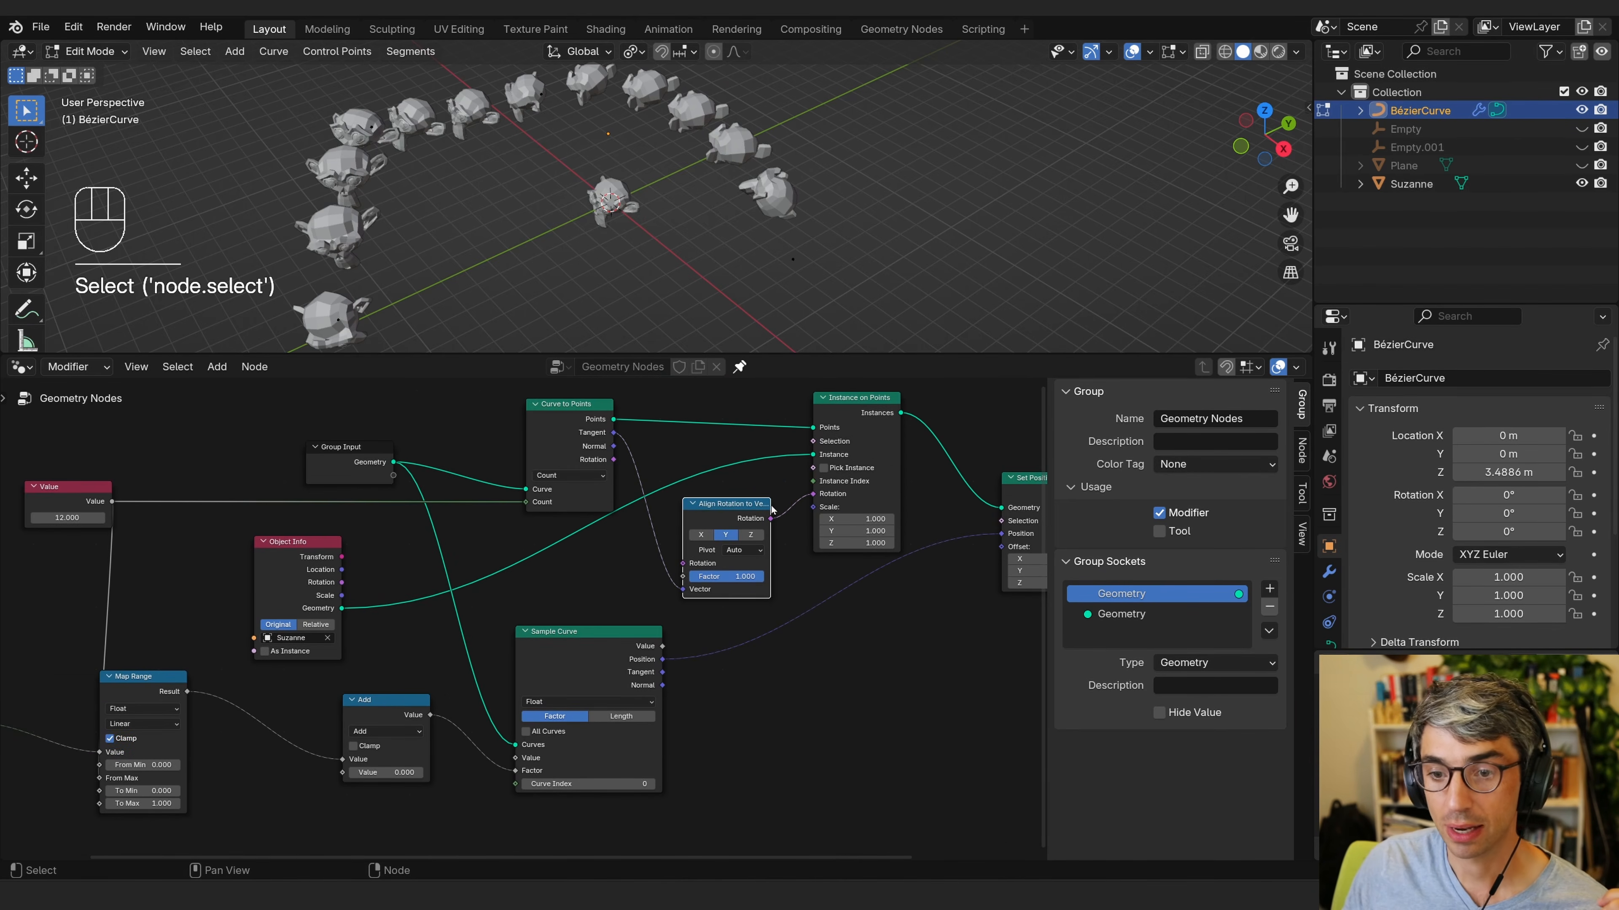
{"action": "left_click_drag", "start_coordinate": [683, 510], "coordinate": [720, 504]}
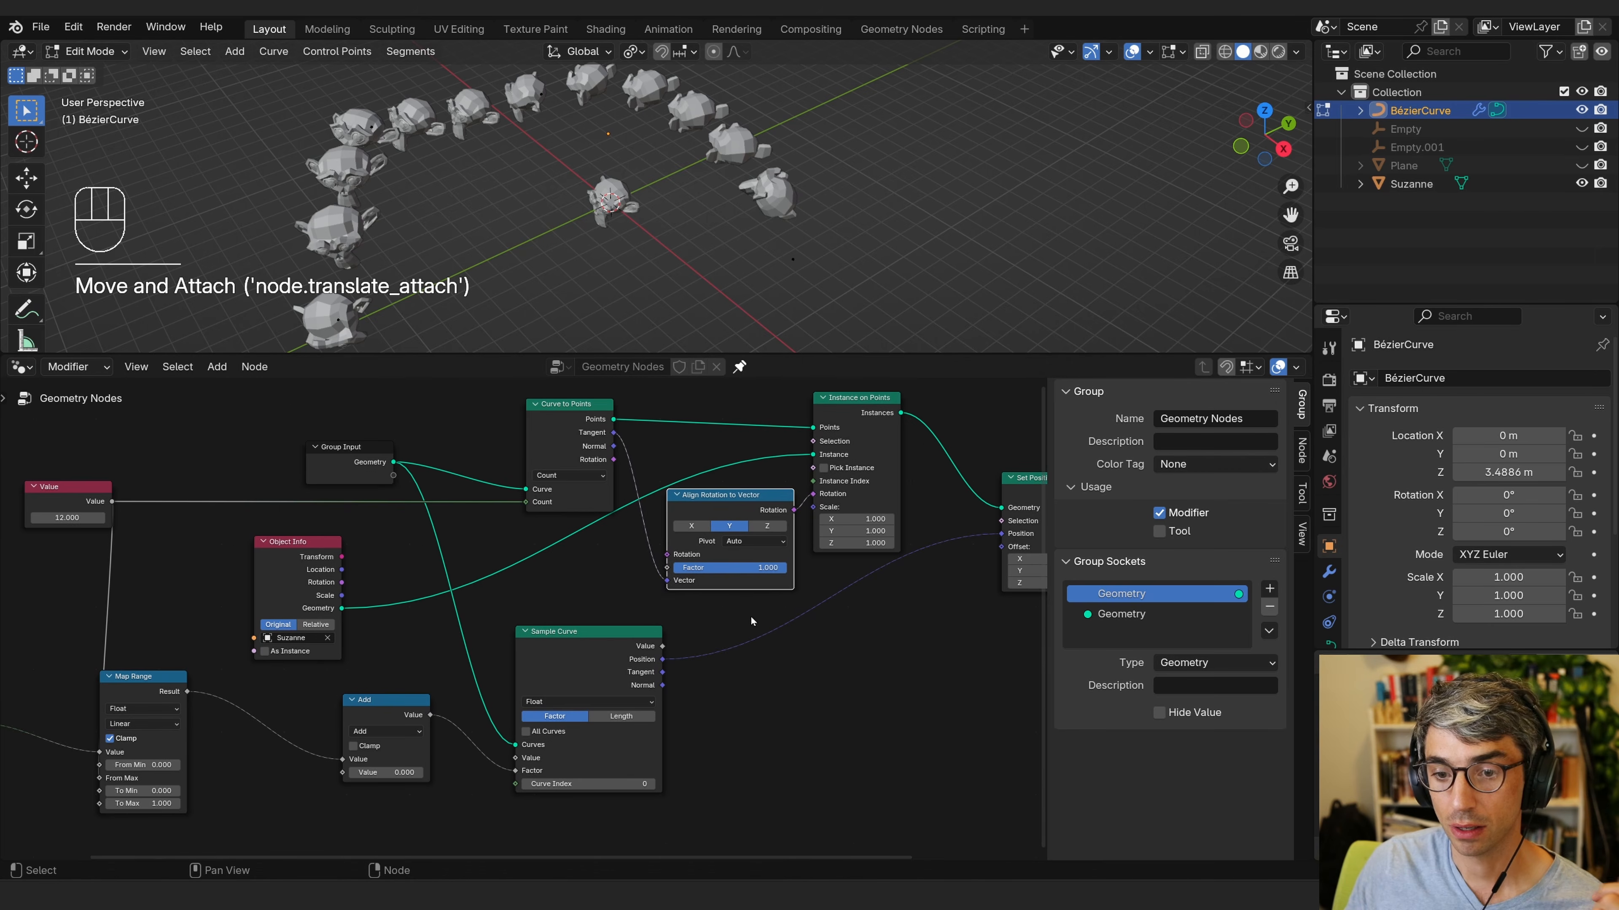
{"action": "middle_click_drag", "start_coordinate": [819, 675], "coordinate": [701, 661]}
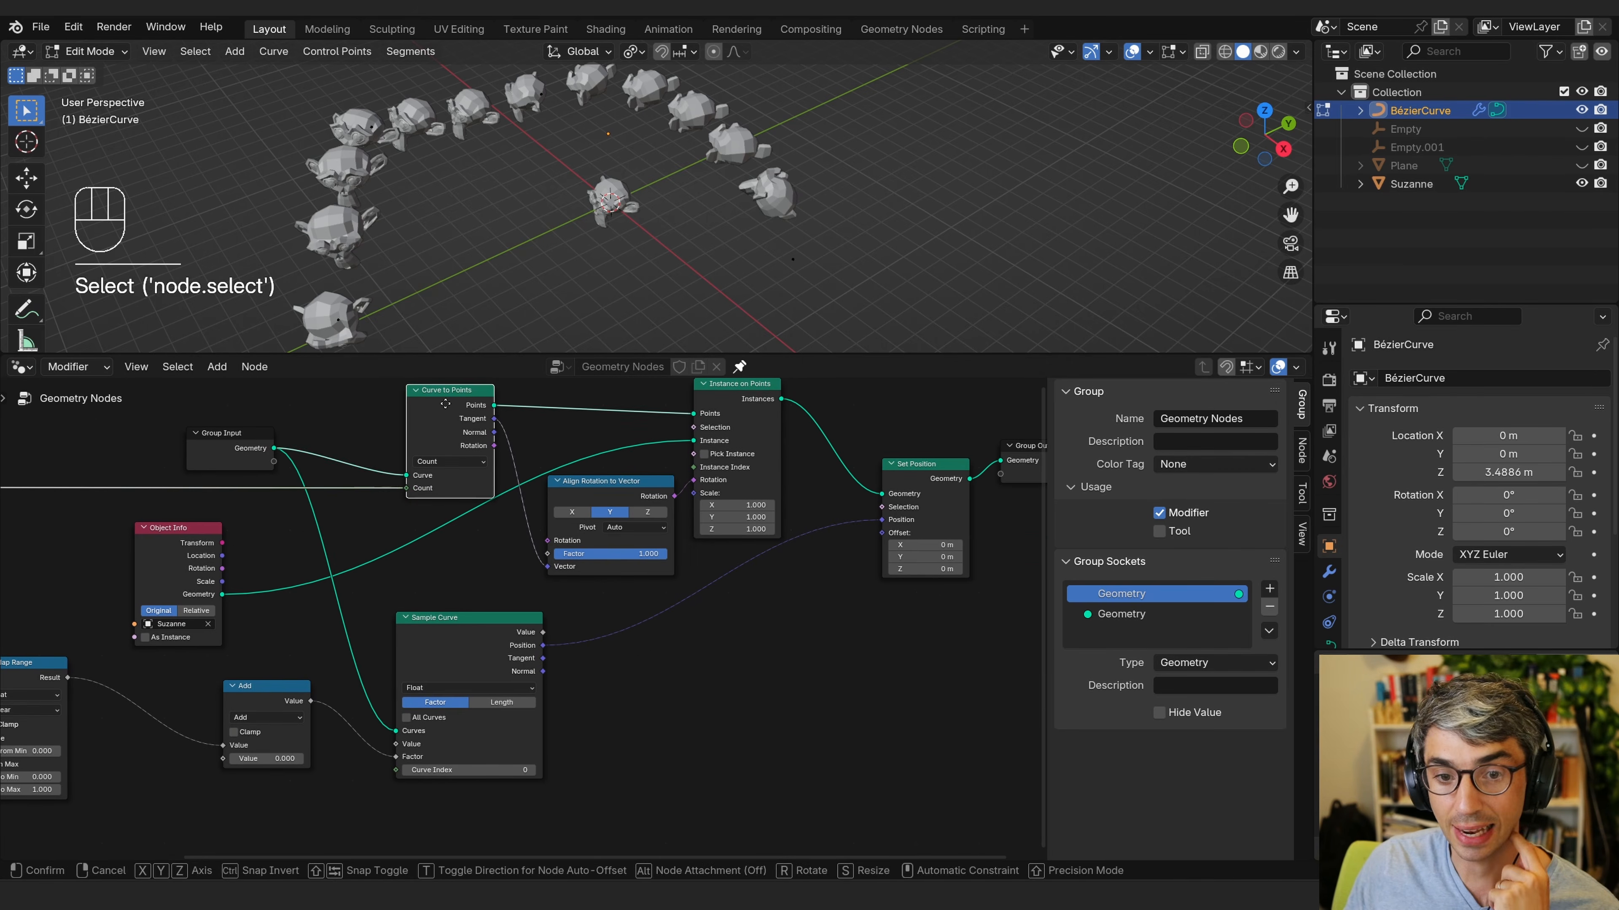
{"action": "left_click_drag", "start_coordinate": [436, 405], "coordinate": [437, 408]}
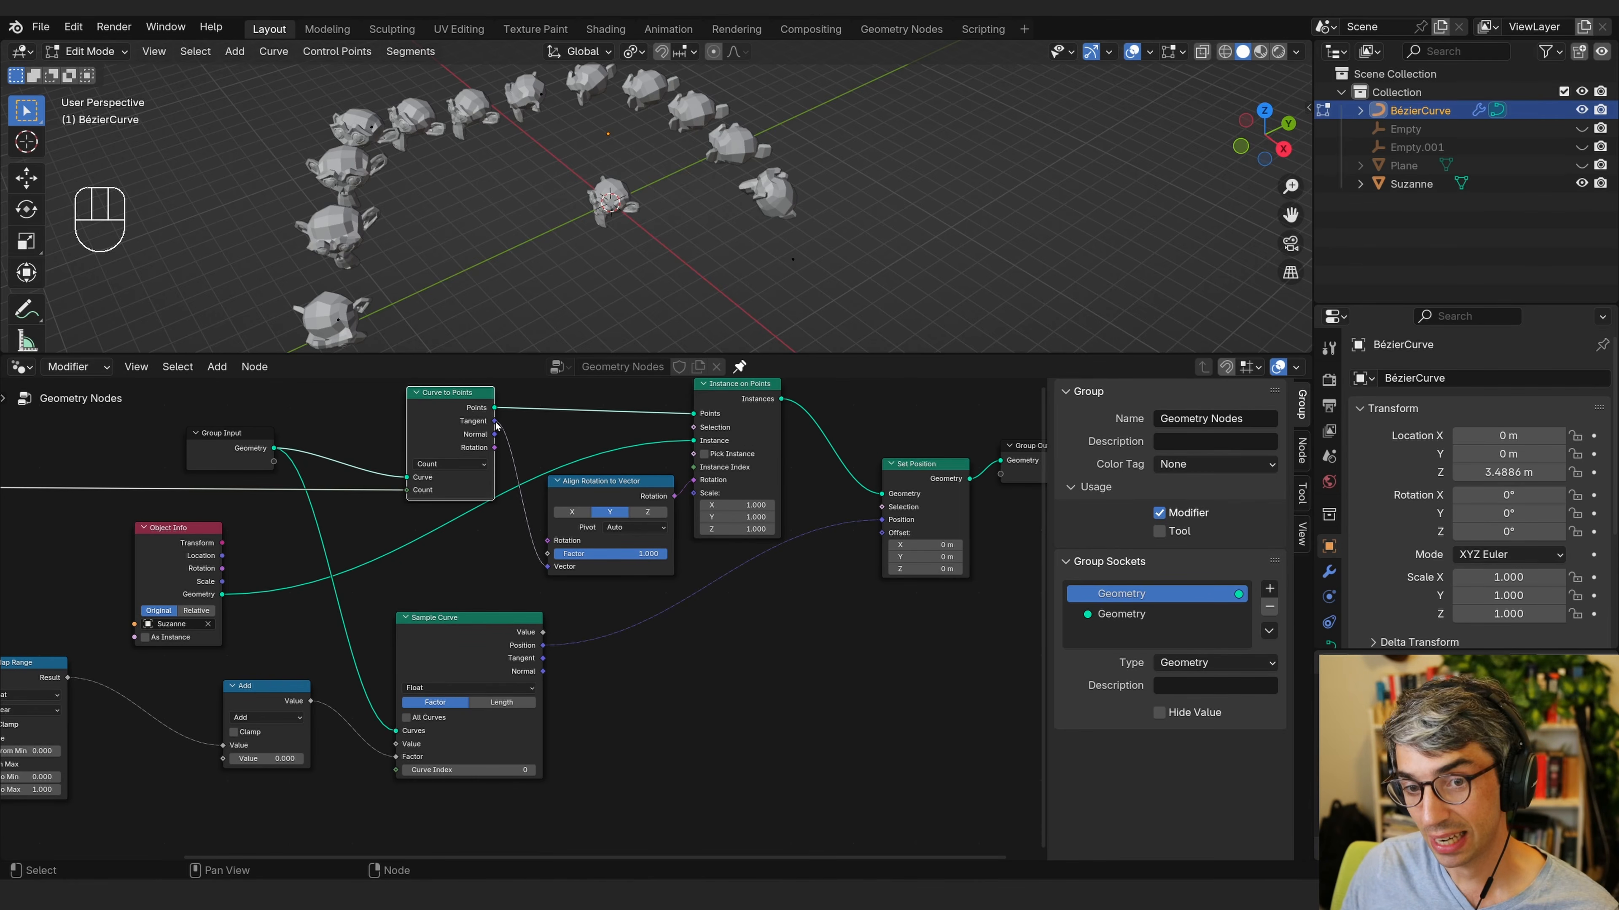
{"action": "mouse_move", "coordinate": [496, 424]}
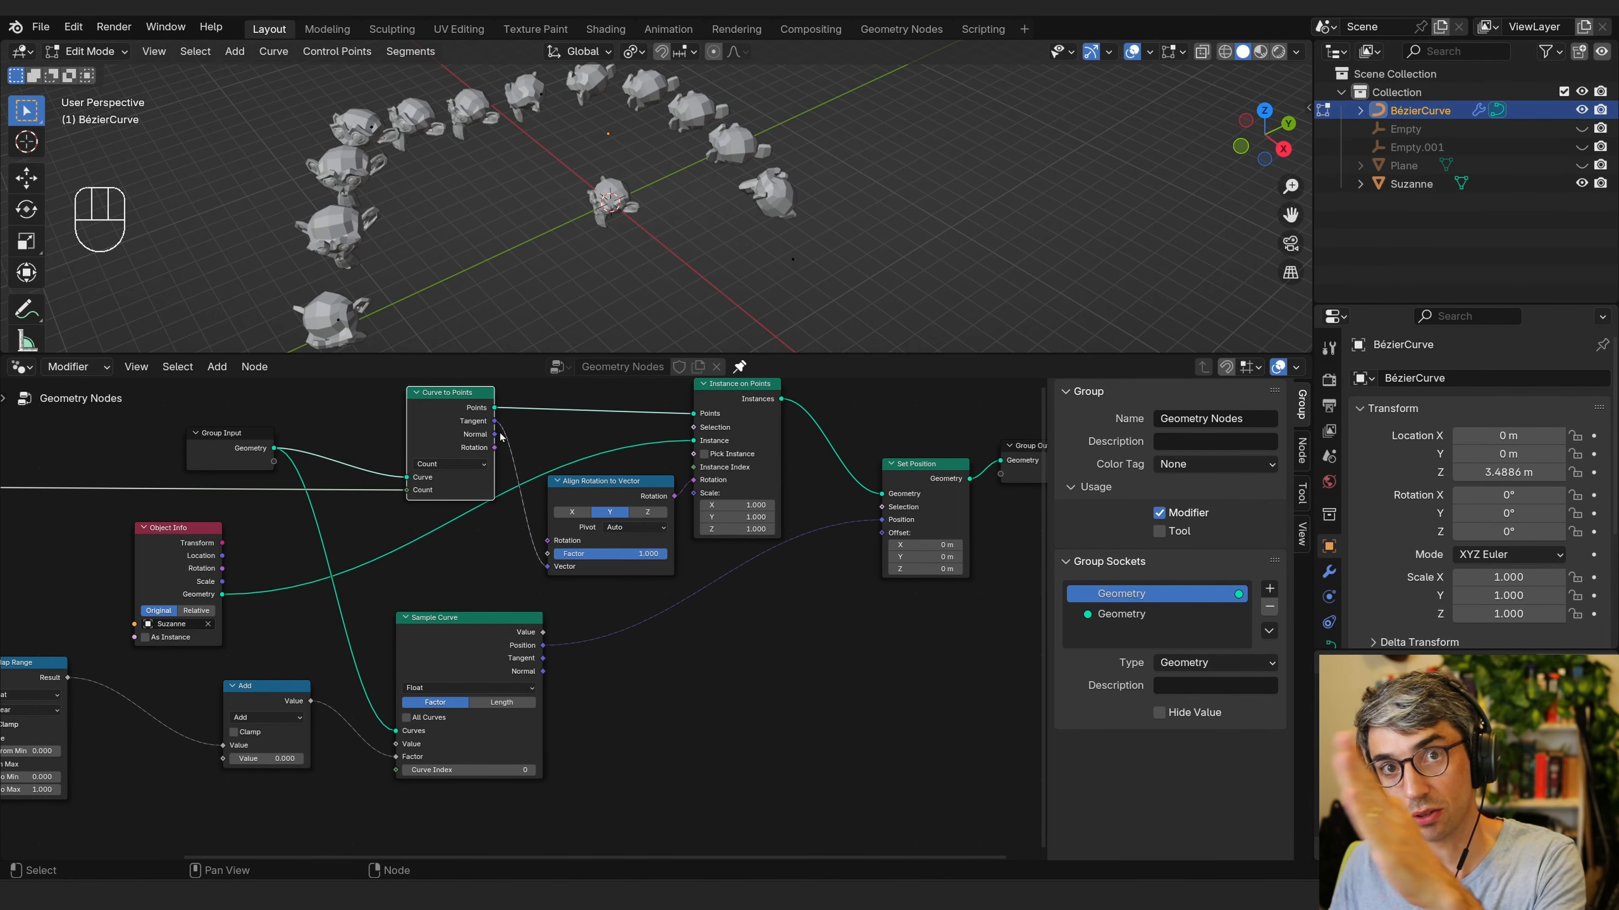
{"action": "left_click_drag", "start_coordinate": [485, 655], "coordinate": [534, 647]}
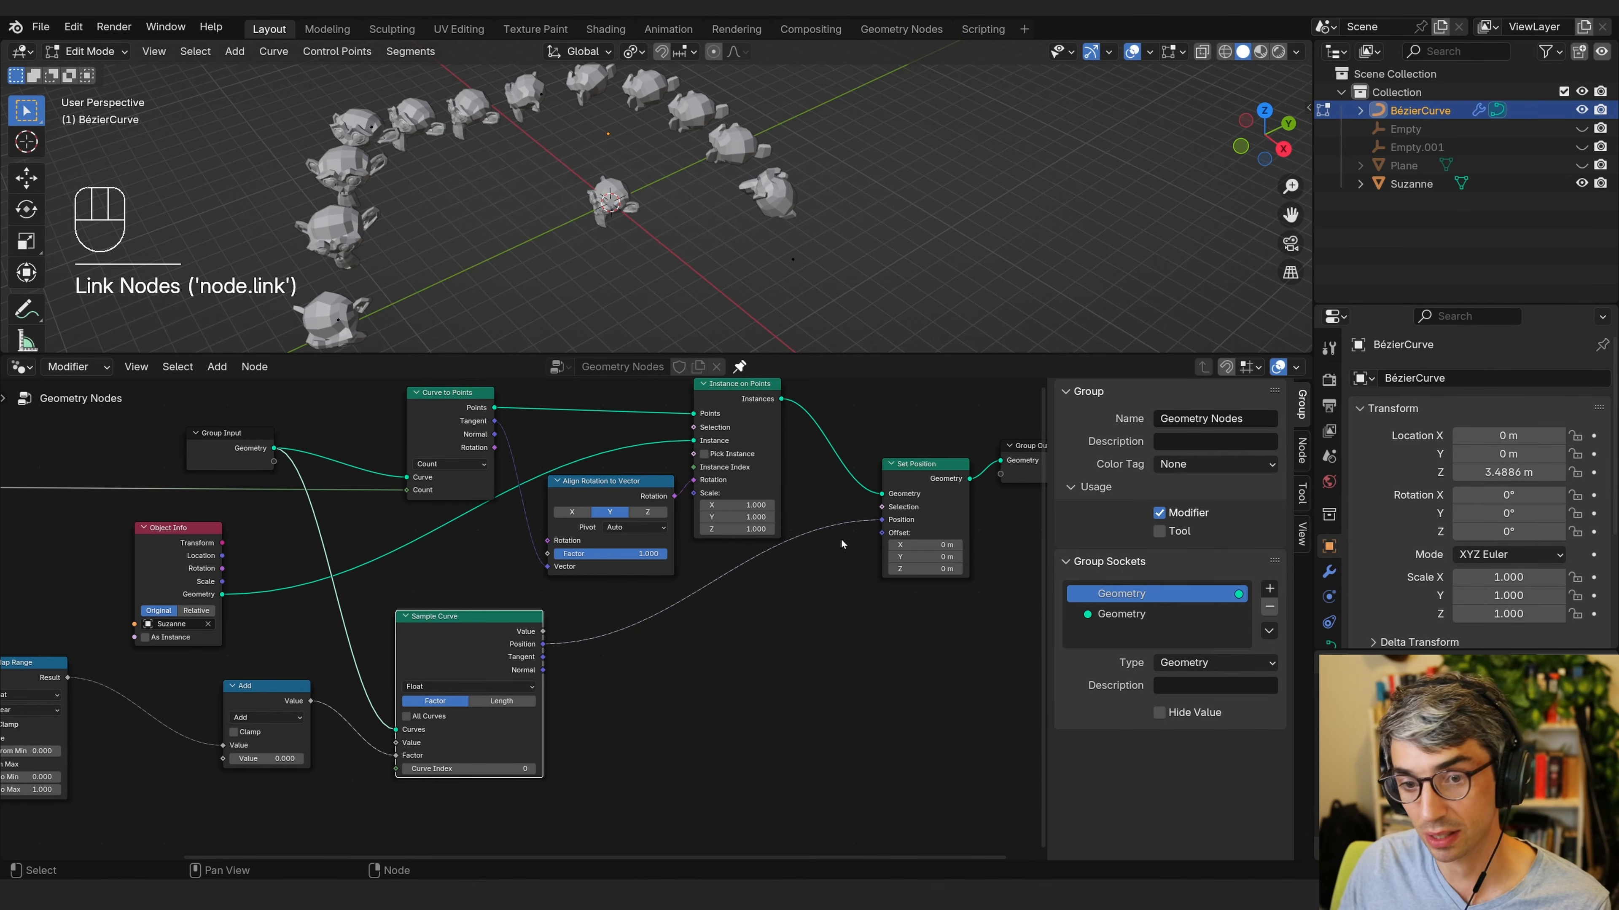
{"action": "left_click_drag", "start_coordinate": [545, 660], "coordinate": [544, 572]}
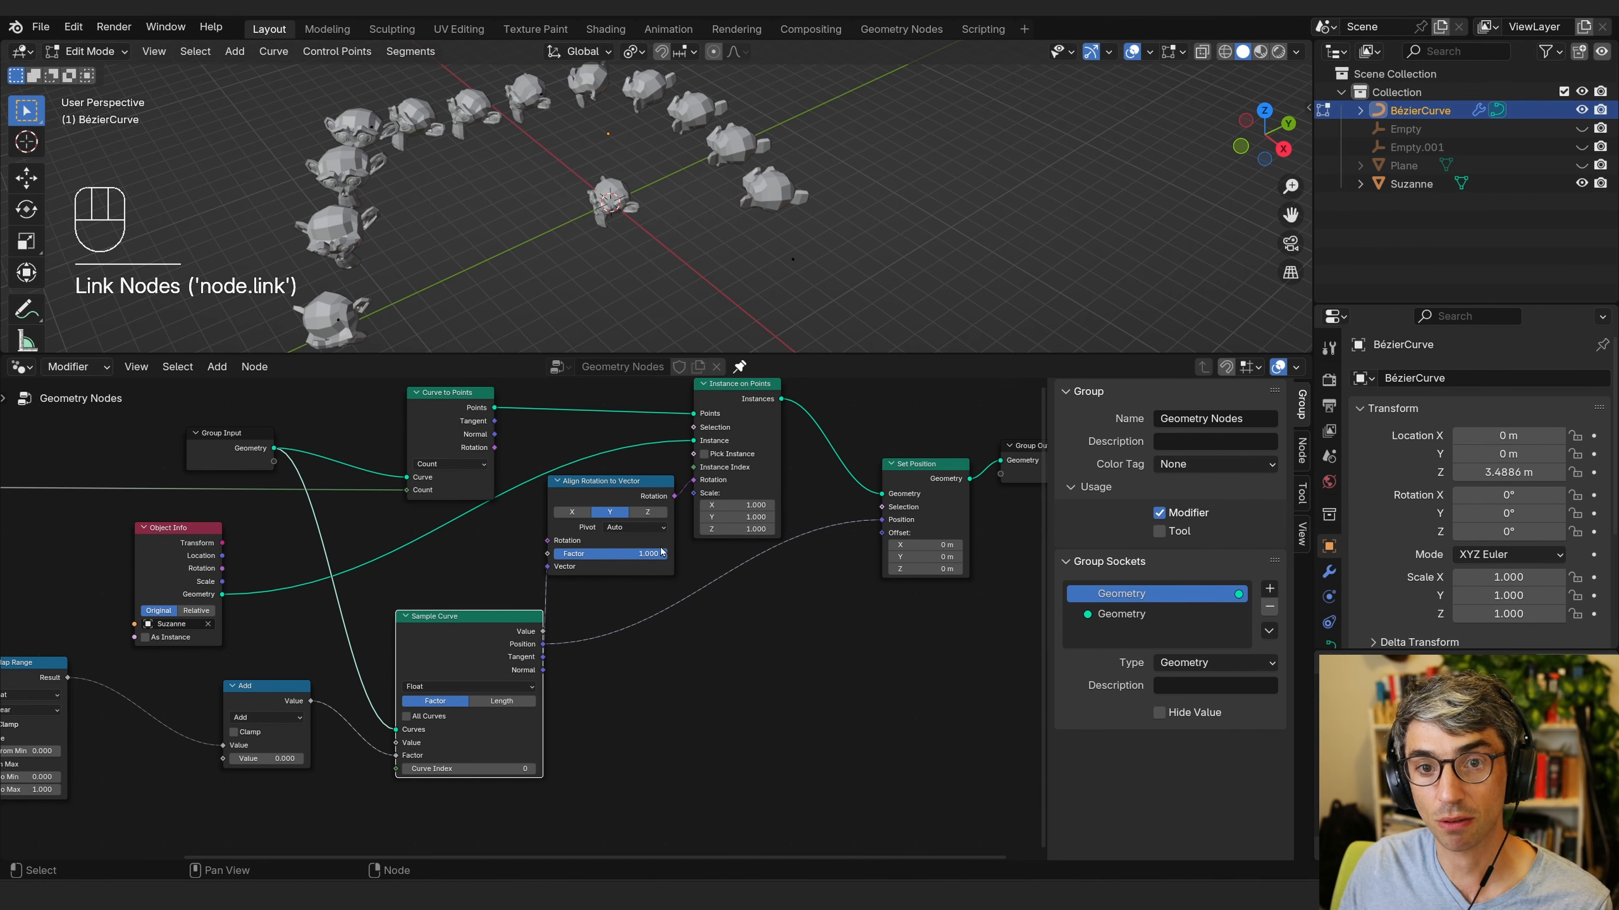
Adjust the Add node's value to offset the instances along the curve.
{"action": "middle_click_drag", "start_coordinate": [408, 630], "coordinate": [488, 599]}
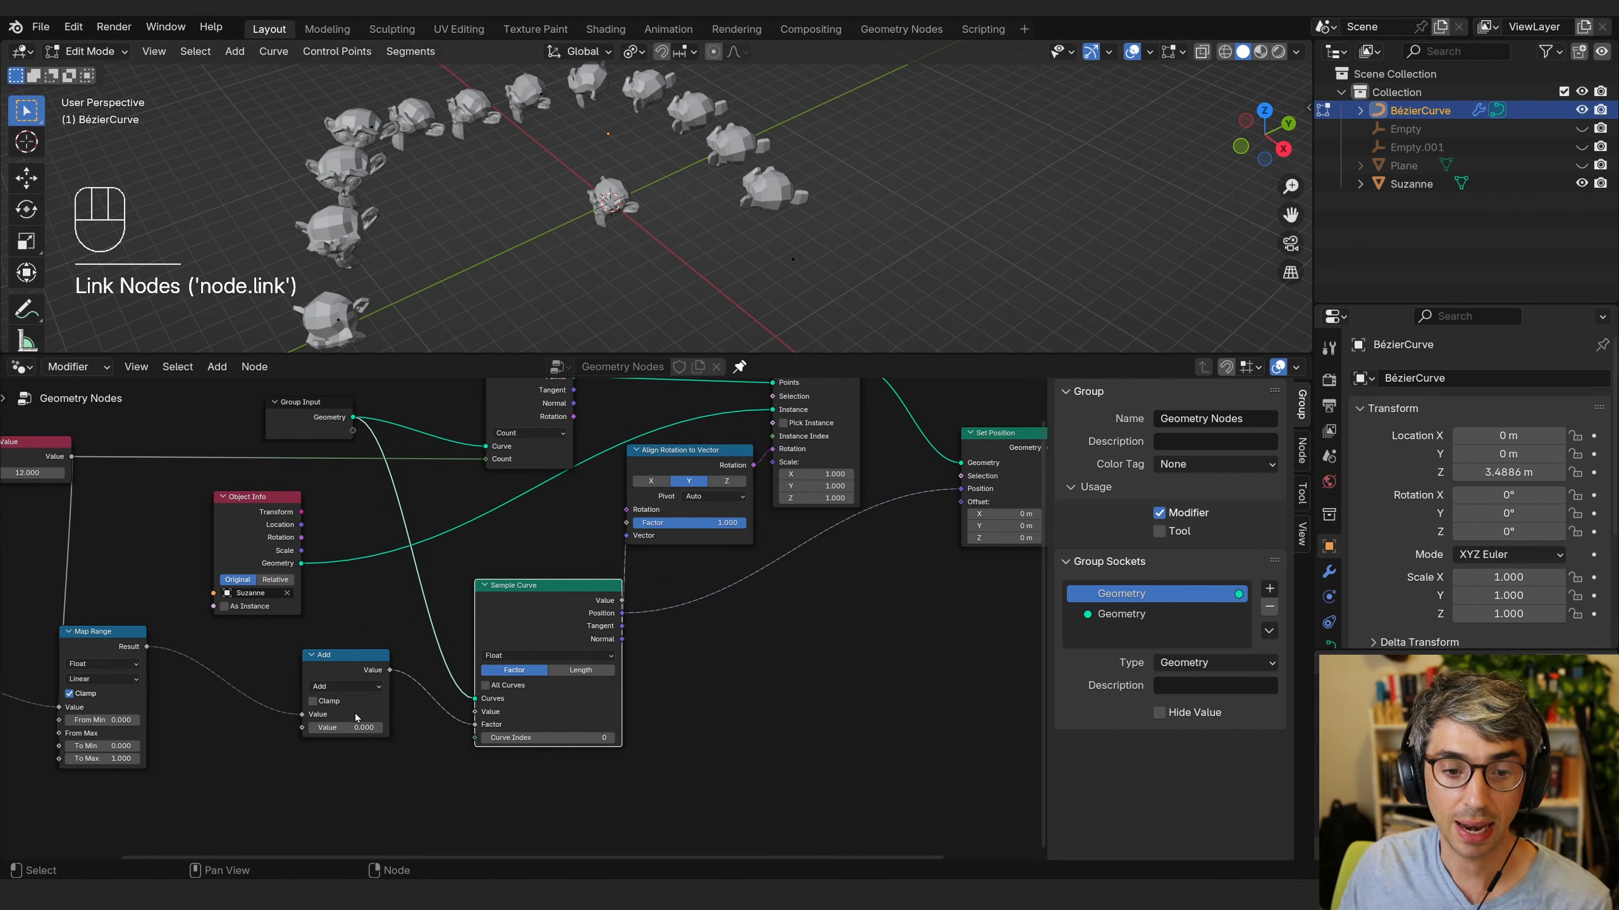
{"action": "mouse_move", "coordinate": [347, 727]}
{"action": "left_mouse_down", "text": "shift"}
{"action": "mouse_move", "coordinate": [363, 728]}
{"action": "mouse_move", "coordinate": [321, 730]}
{"action": "mouse_move", "coordinate": [357, 727]}
{"action": "left_mouse_up", "text": "shift"}
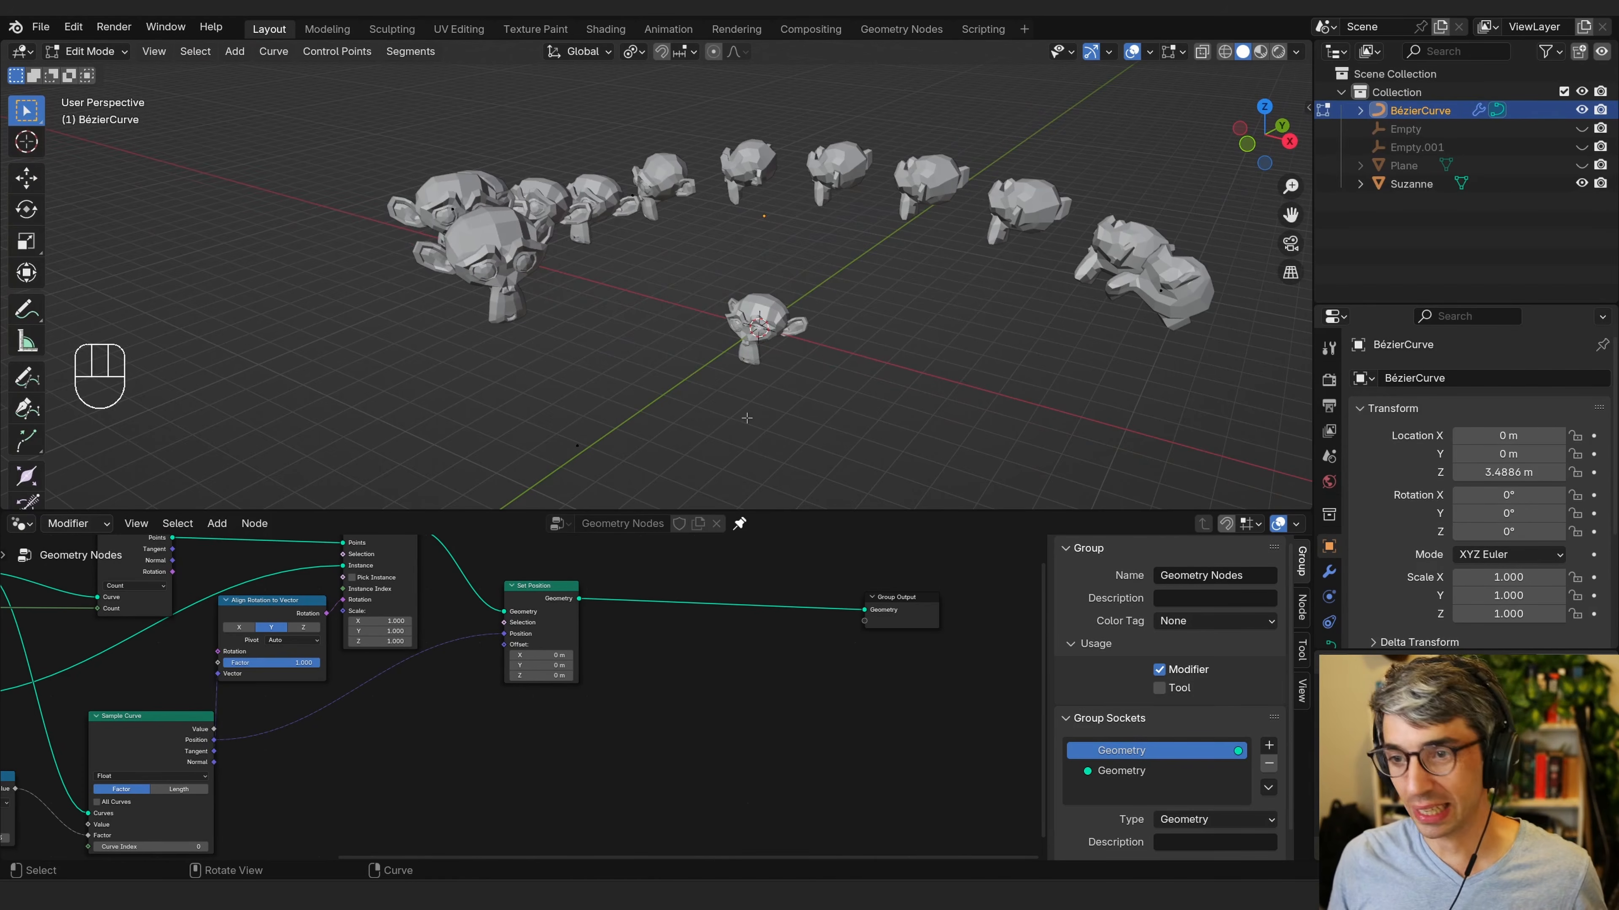
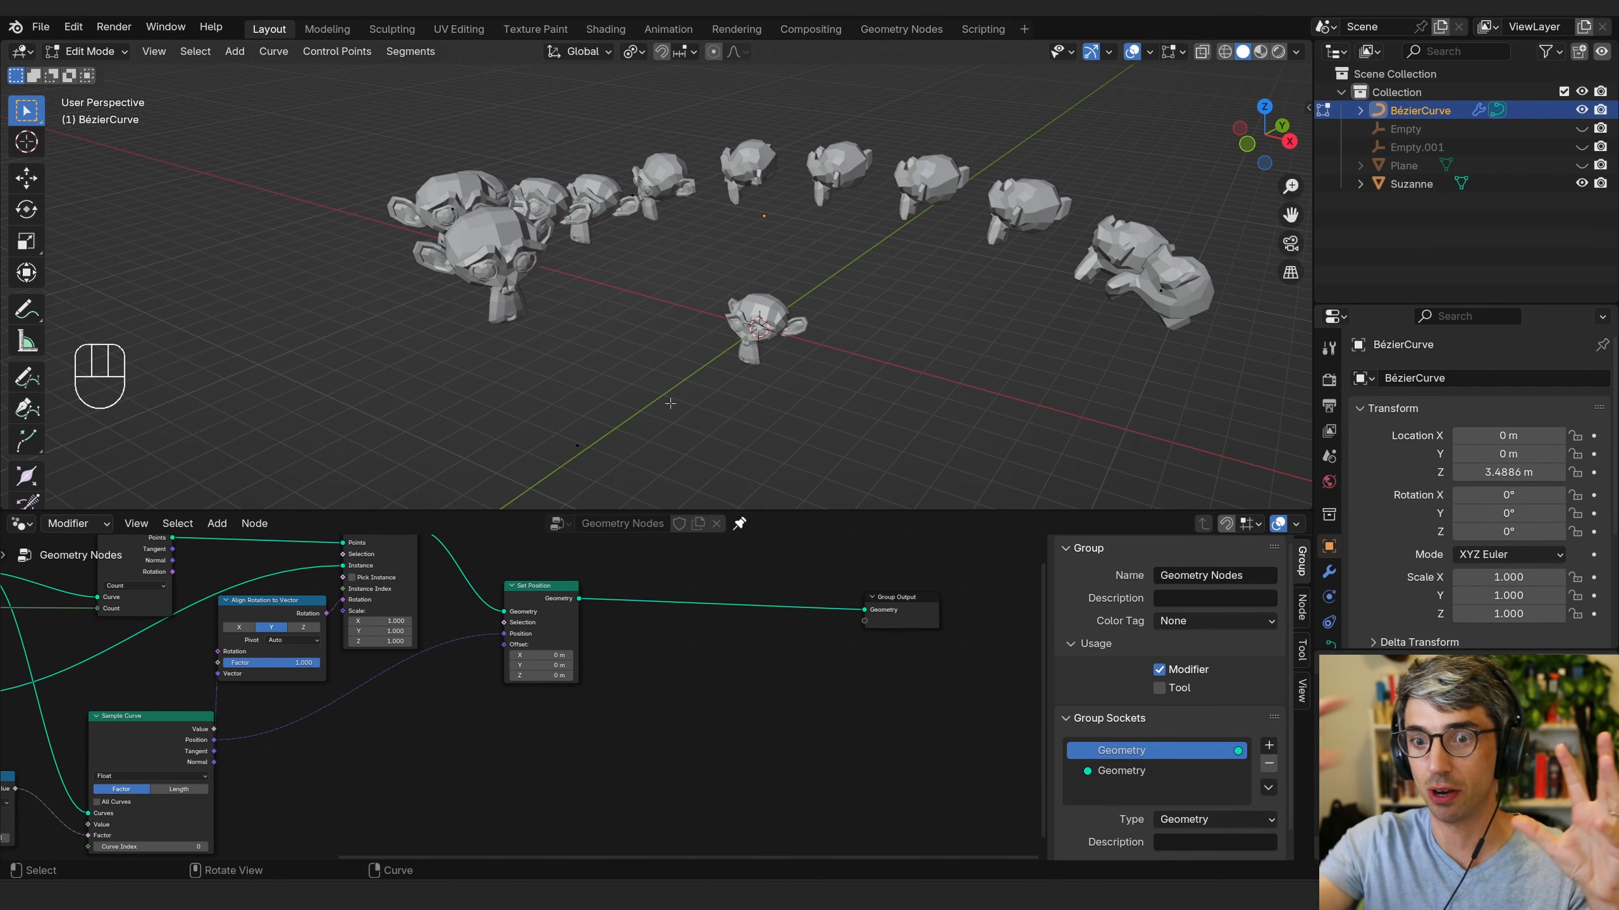
Duplicate the Map Range node and place the copy below the original.
{"action": "left_click", "coordinate": [341, 677], "text": "shift"}
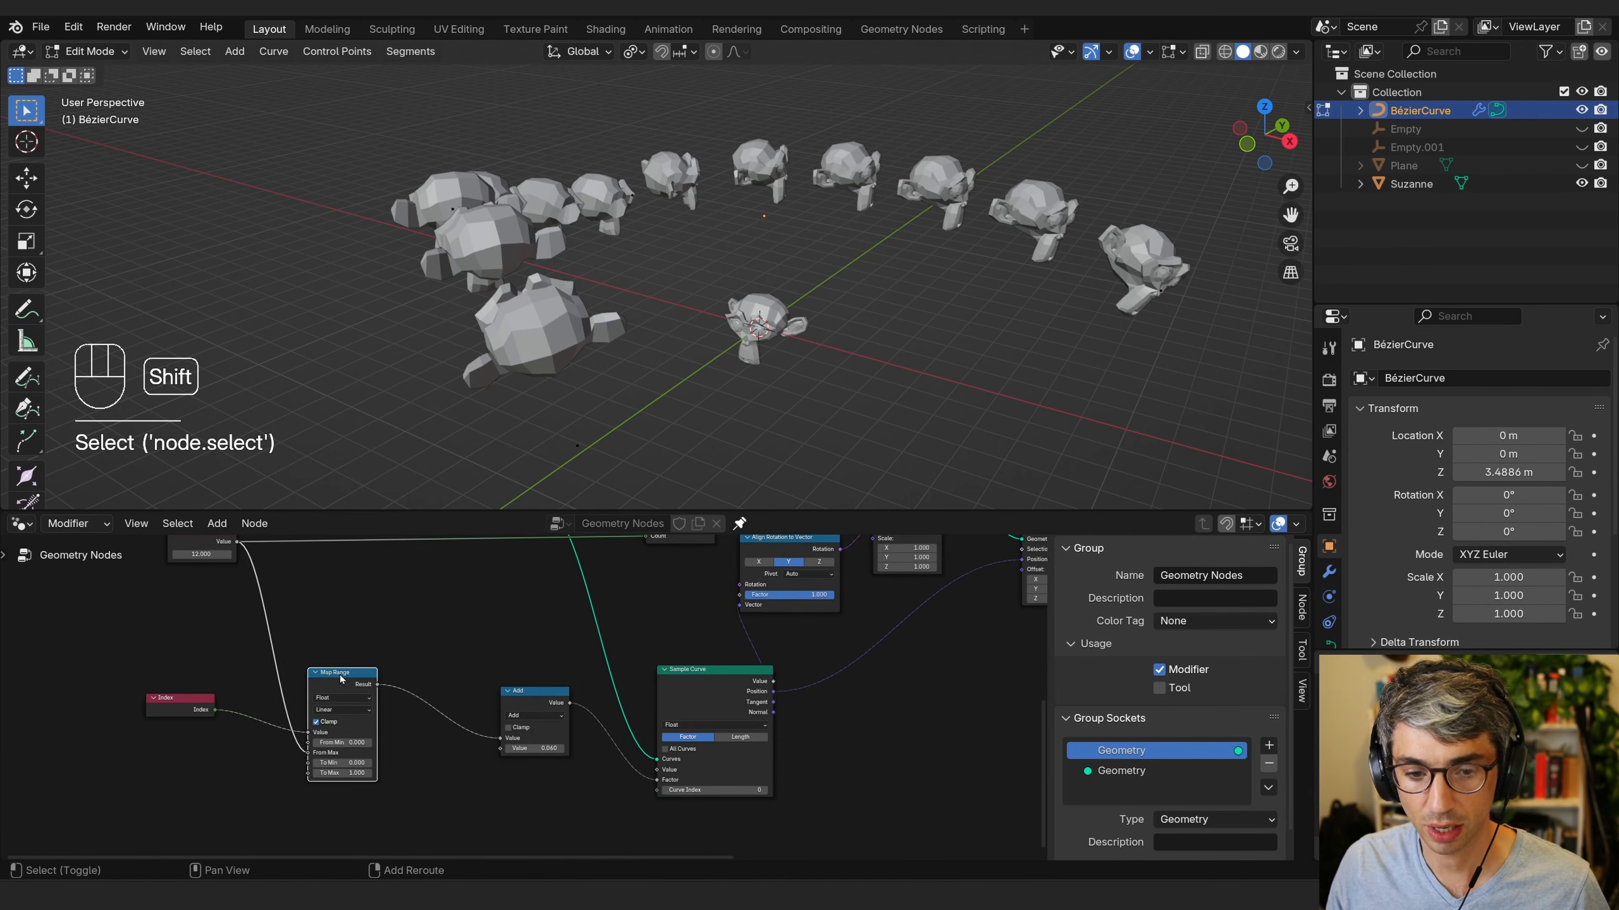
{"action": "key", "text": "shift+d"}
{"action": "left_click", "coordinate": [336, 811]}
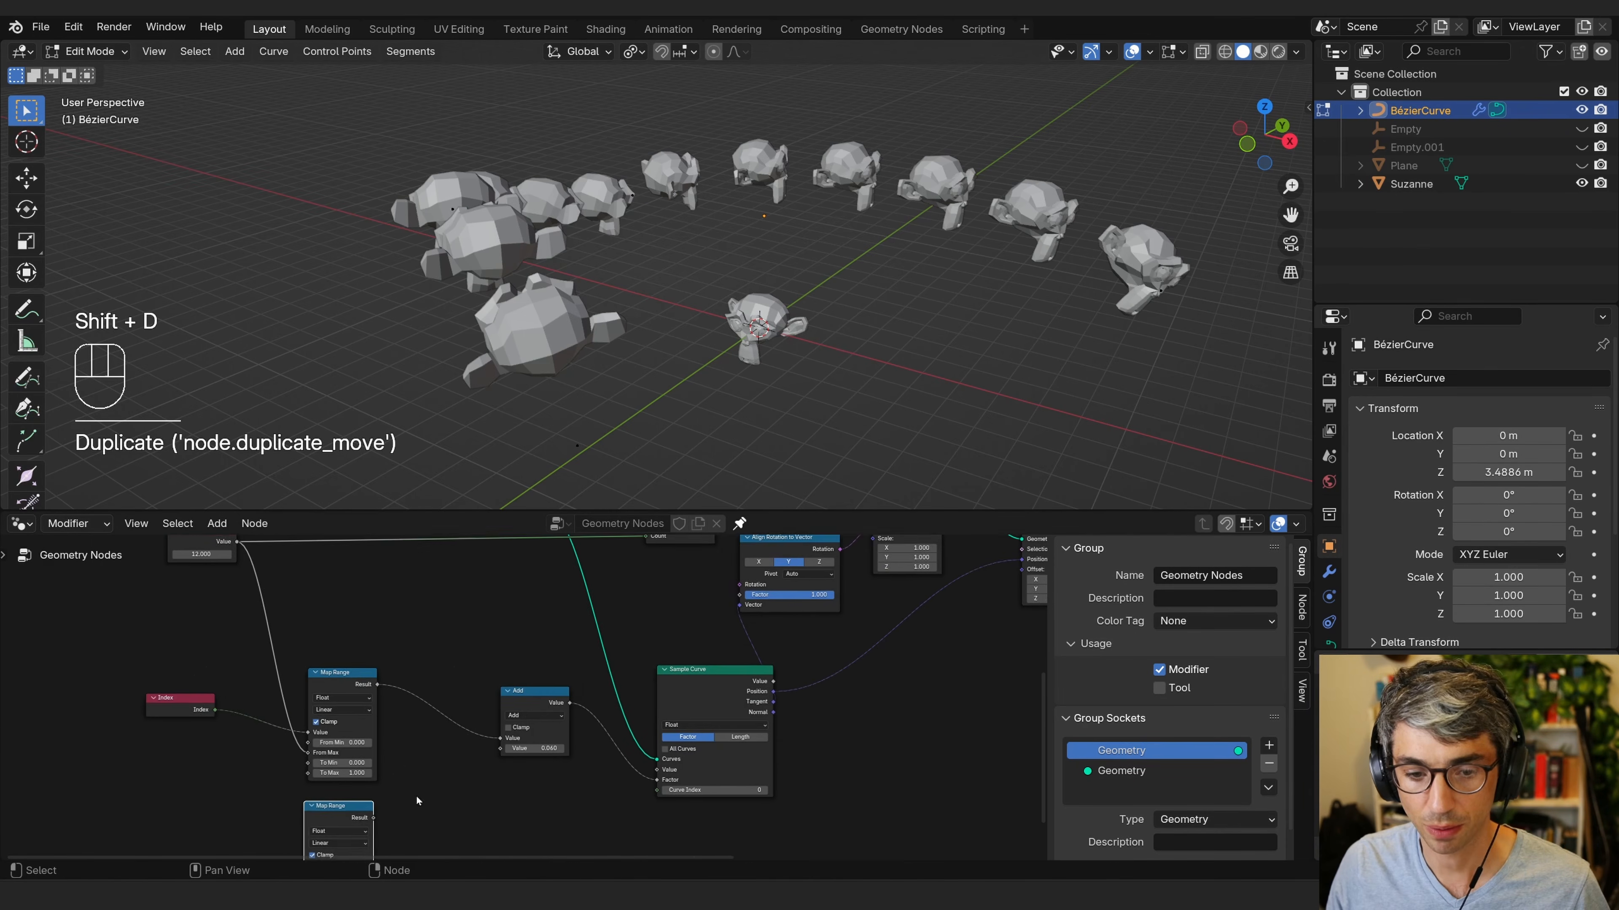
Connect the Index output and the Value node to the duplicated Map Range's Value and From Max inputs.
{"action": "middle_click_drag", "start_coordinate": [137, 800], "coordinate": [314, 665]}
{"action": "middle_click_drag", "start_coordinate": [379, 563], "coordinate": [349, 606]}
{"action": "left_click_drag", "start_coordinate": [349, 606], "coordinate": [470, 731]}
{"action": "left_click_drag", "start_coordinate": [643, 767], "coordinate": [615, 714]}
{"action": "middle_click_drag", "start_coordinate": [615, 713], "coordinate": [461, 712]}
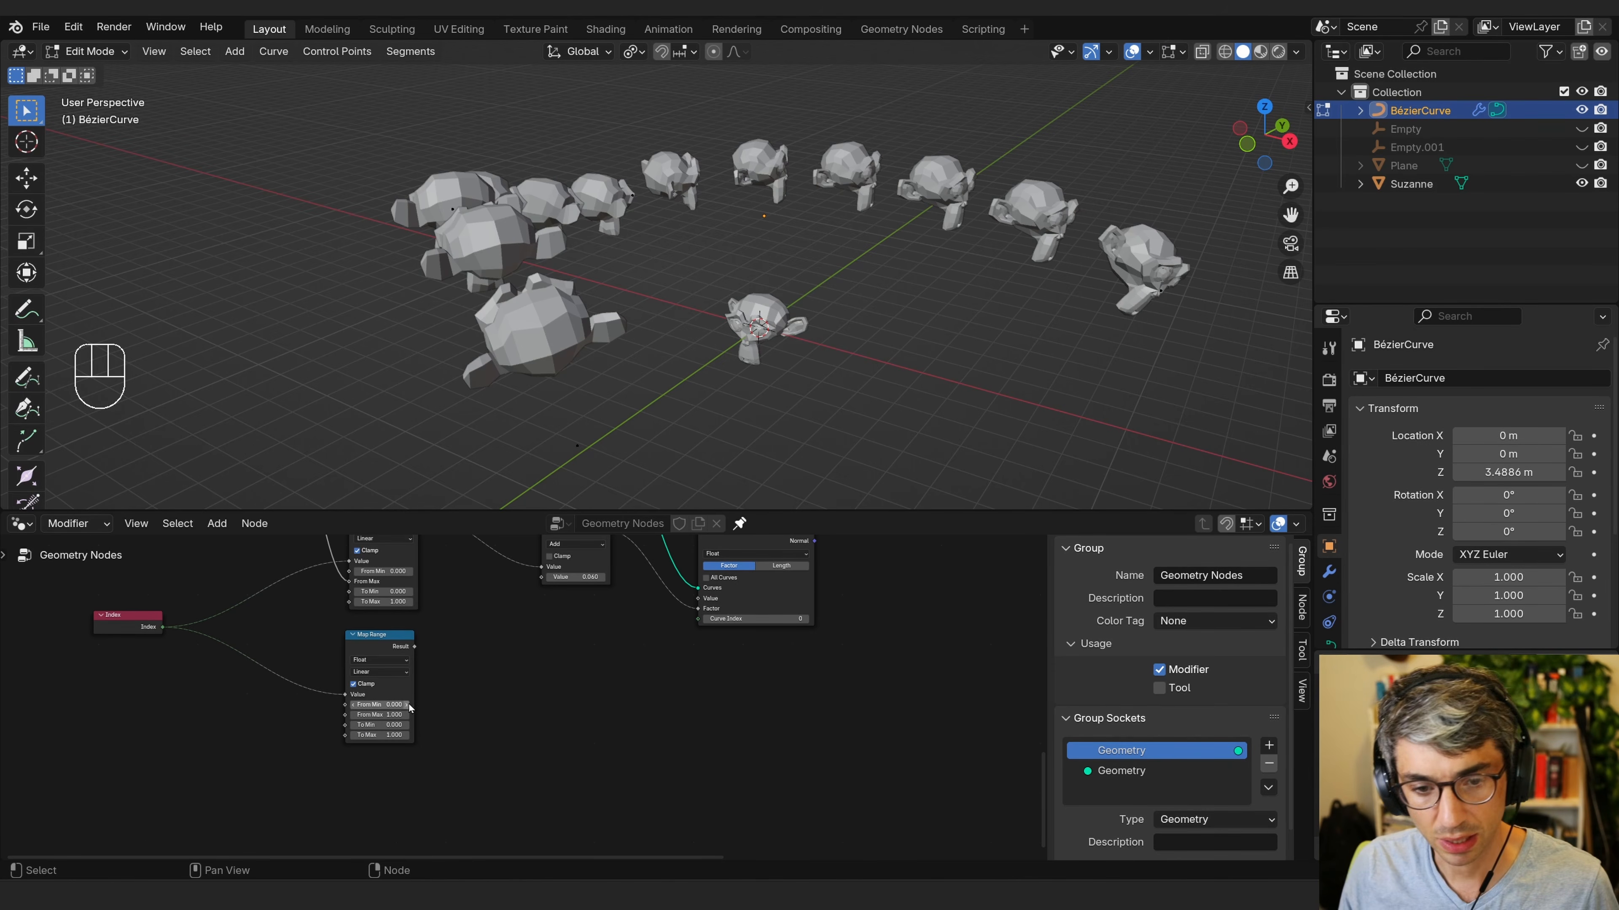
{"action": "middle_click_drag", "start_coordinate": [528, 683], "coordinate": [561, 712]}
{"action": "middle_click_drag", "start_coordinate": [302, 642], "coordinate": [451, 857]}
{"action": "scroll", "coordinate": [399, 691], "scroll_direction": "down", "scroll_amount": 2}
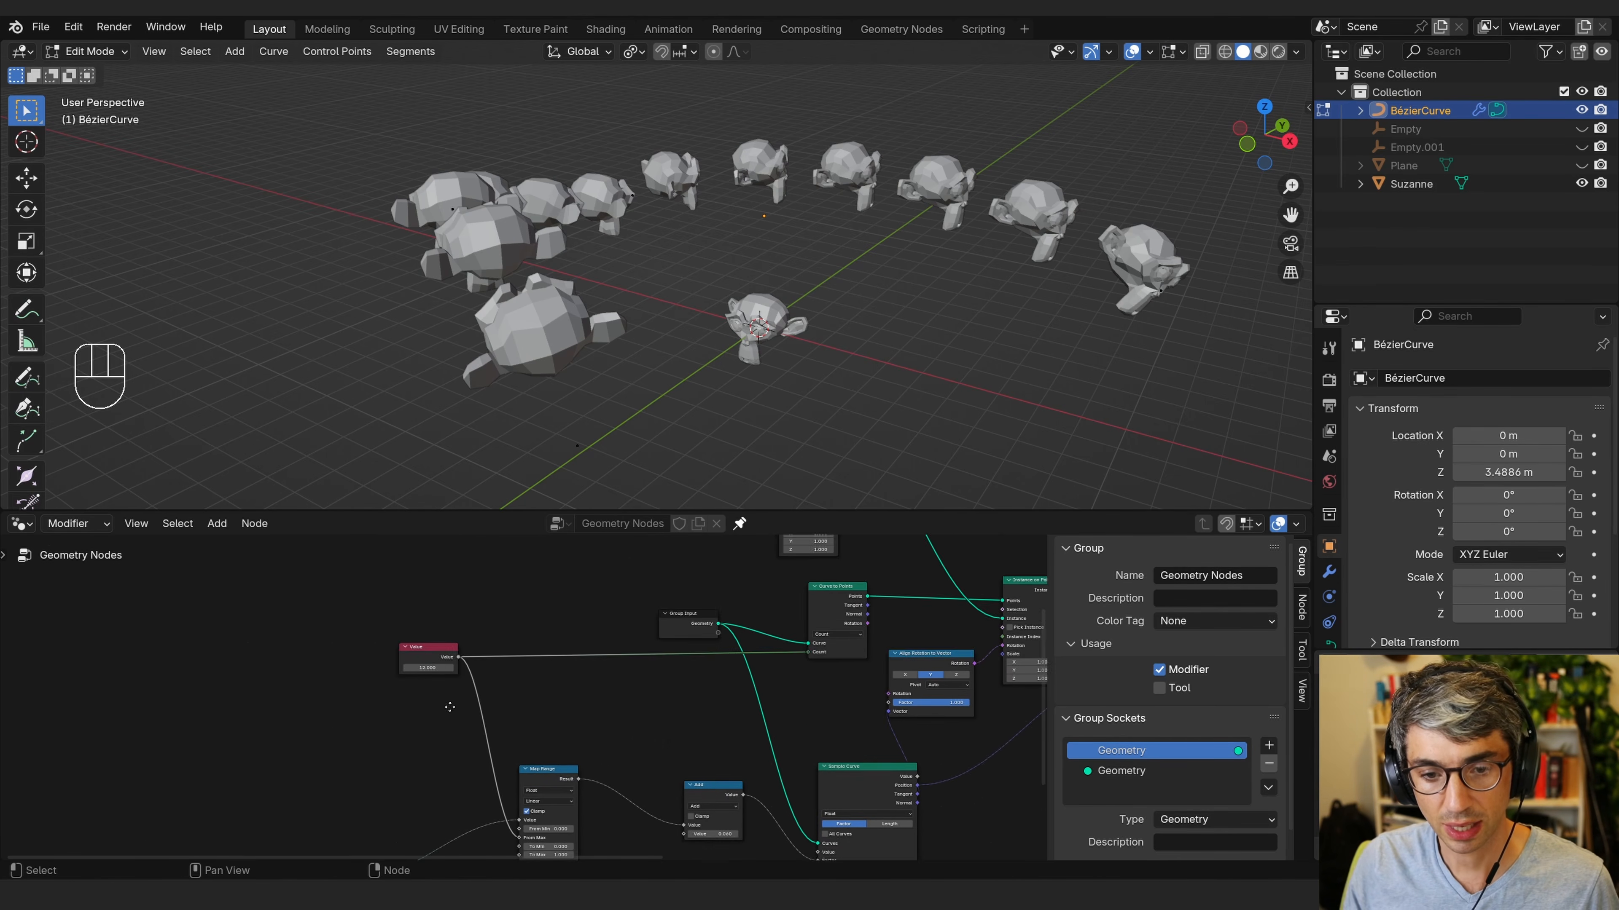
{"action": "middle_click_drag", "start_coordinate": [448, 705], "coordinate": [432, 583]}
{"action": "left_click_drag", "start_coordinate": [422, 540], "coordinate": [299, 637]}
{"action": "middle_click_drag", "start_coordinate": [405, 704], "coordinate": [400, 611]}
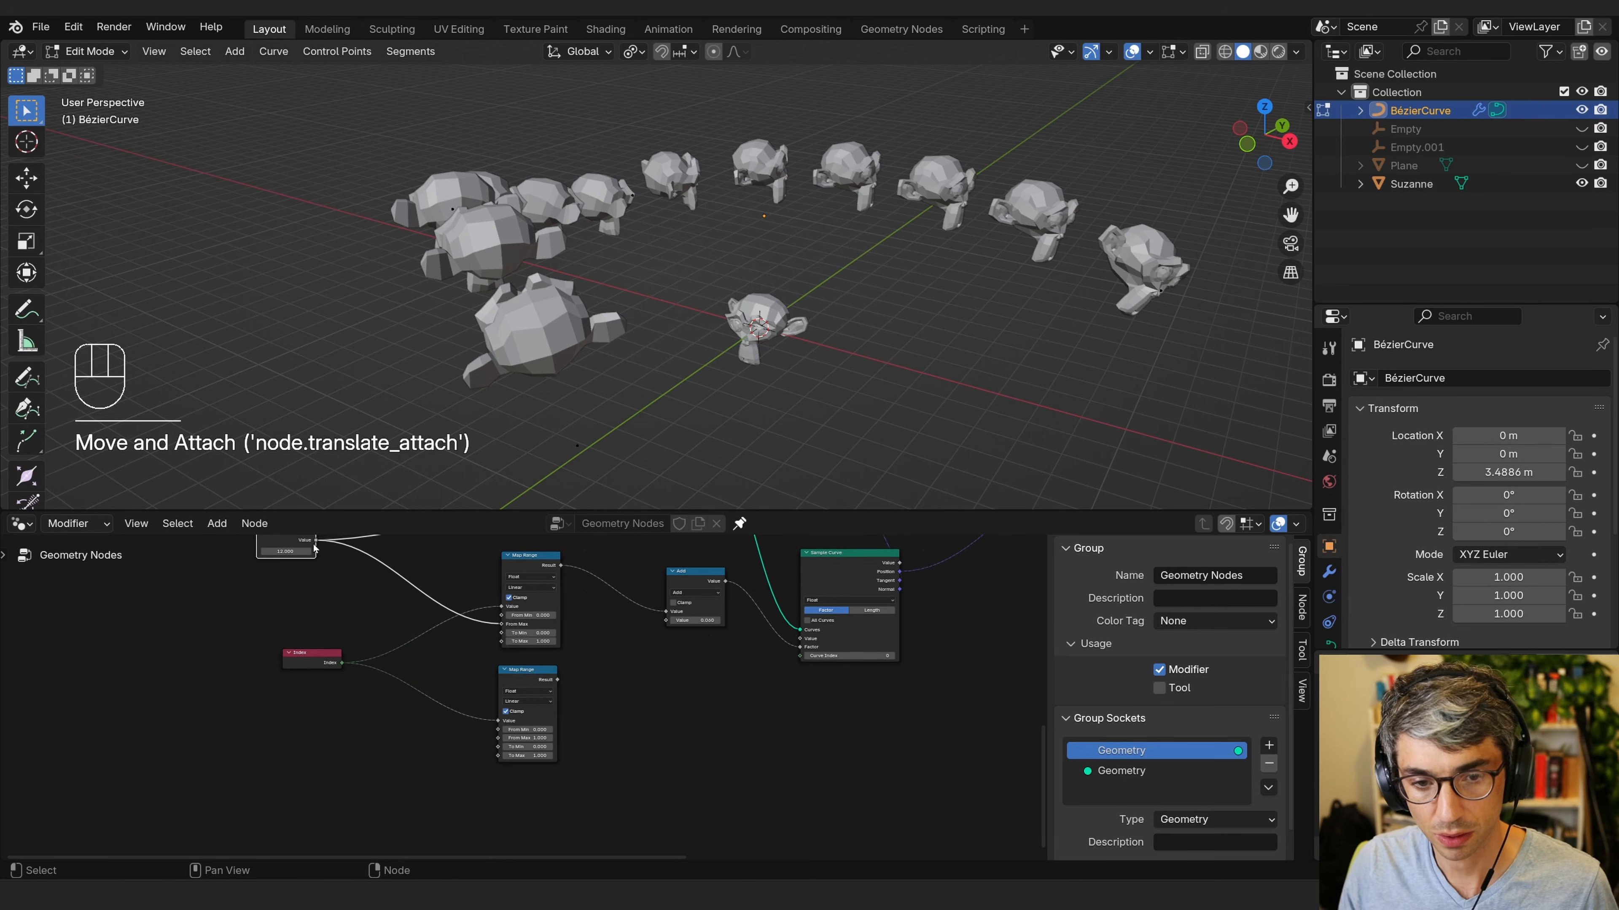
{"action": "left_click_drag", "start_coordinate": [316, 540], "coordinate": [498, 738]}
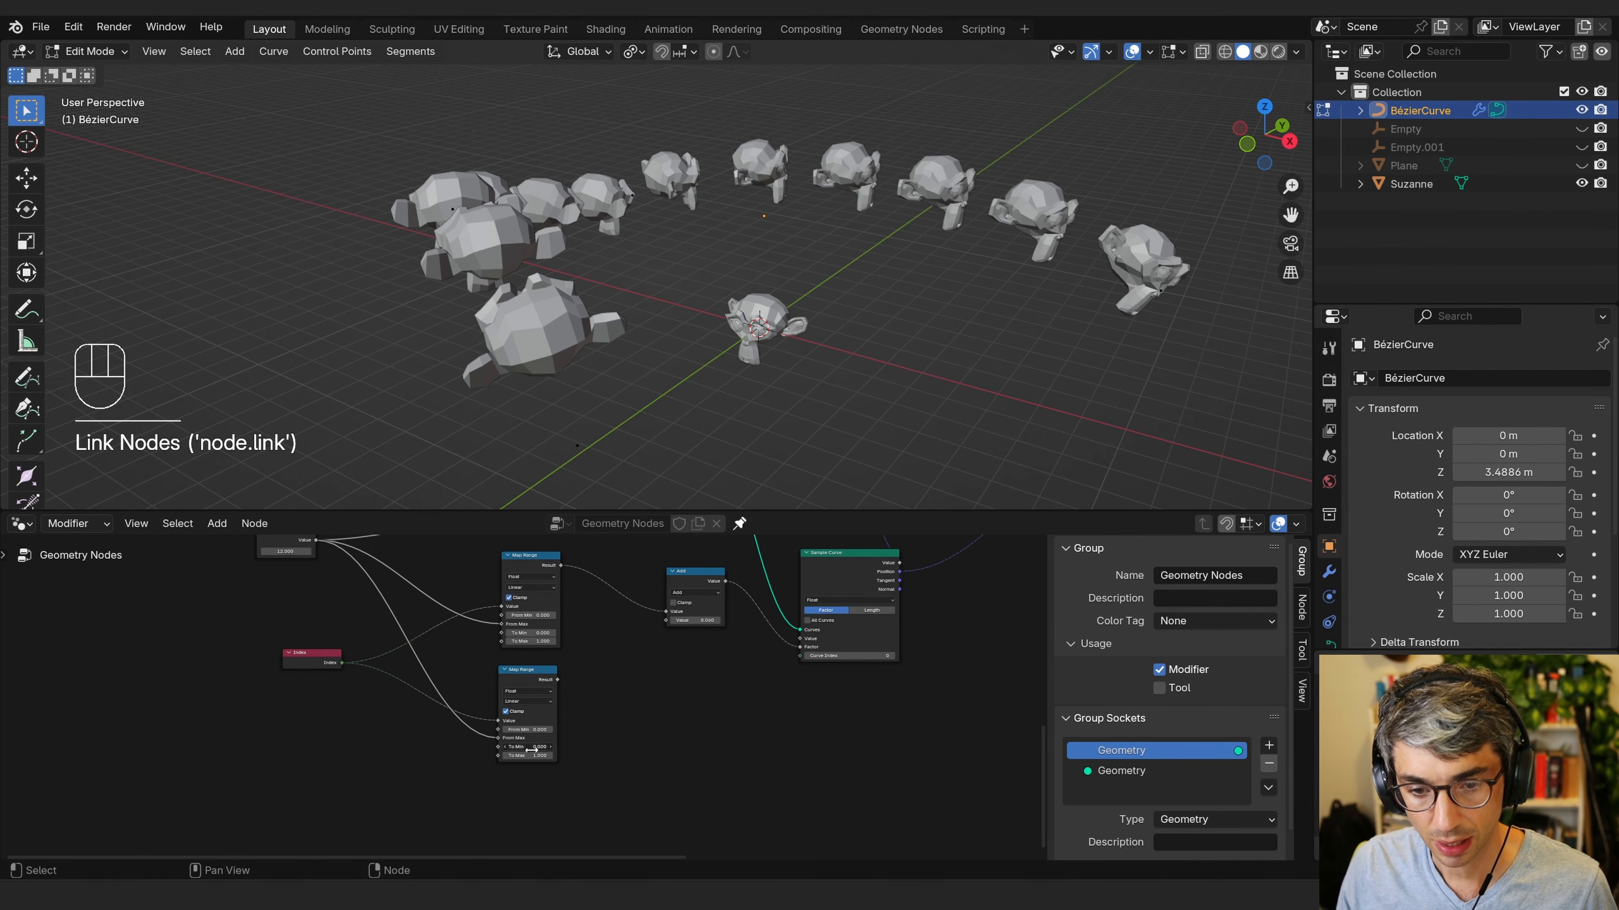
Set the duplicated Map Range's To Min to 0.3.
{"action": "scroll", "coordinate": [525, 757], "scroll_direction": "up", "scroll_amount": 4}
{"action": "middle_click_drag", "start_coordinate": [660, 660], "coordinate": [656, 613]}
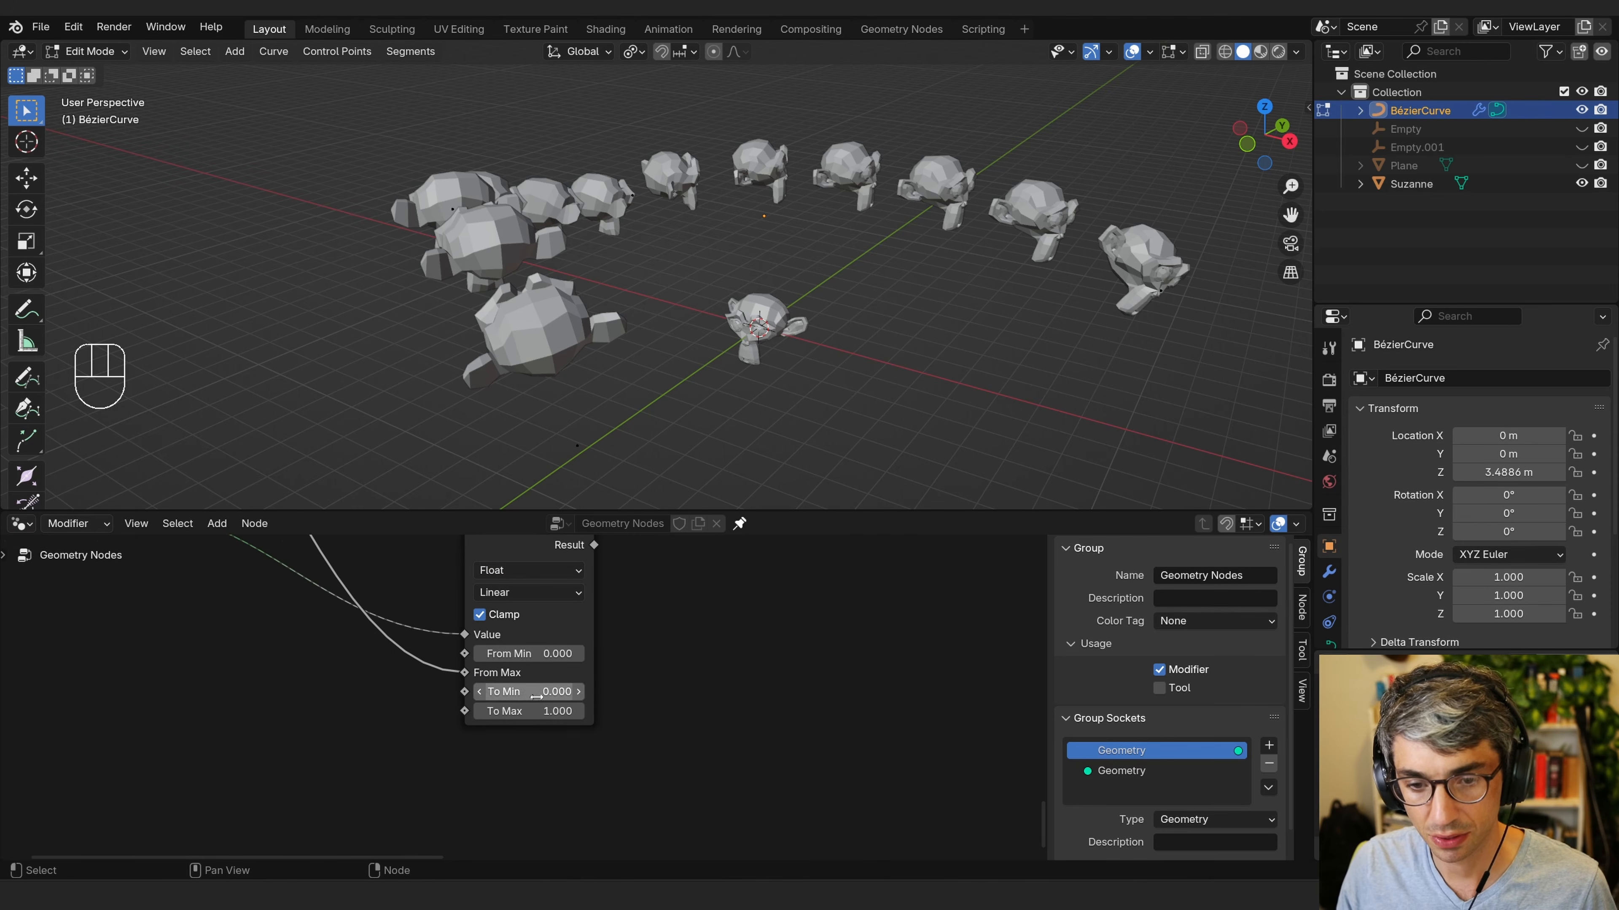
{"action": "left_click", "coordinate": [538, 693]}
{"action": "type", "text": ".3"}
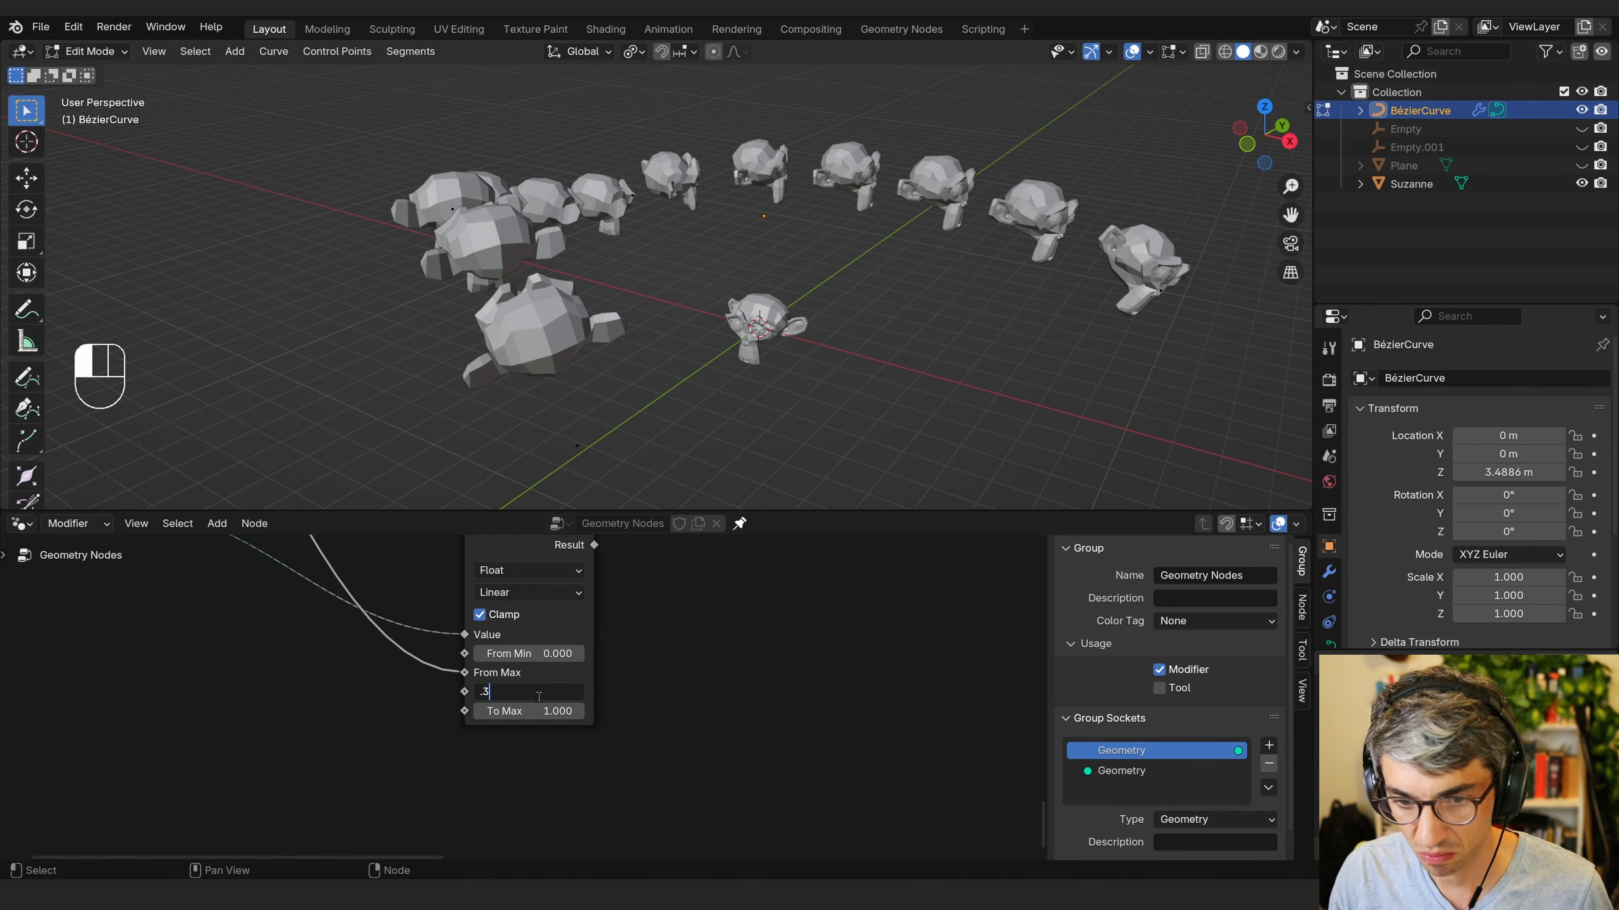
{"action": "key", "text": "Return"}
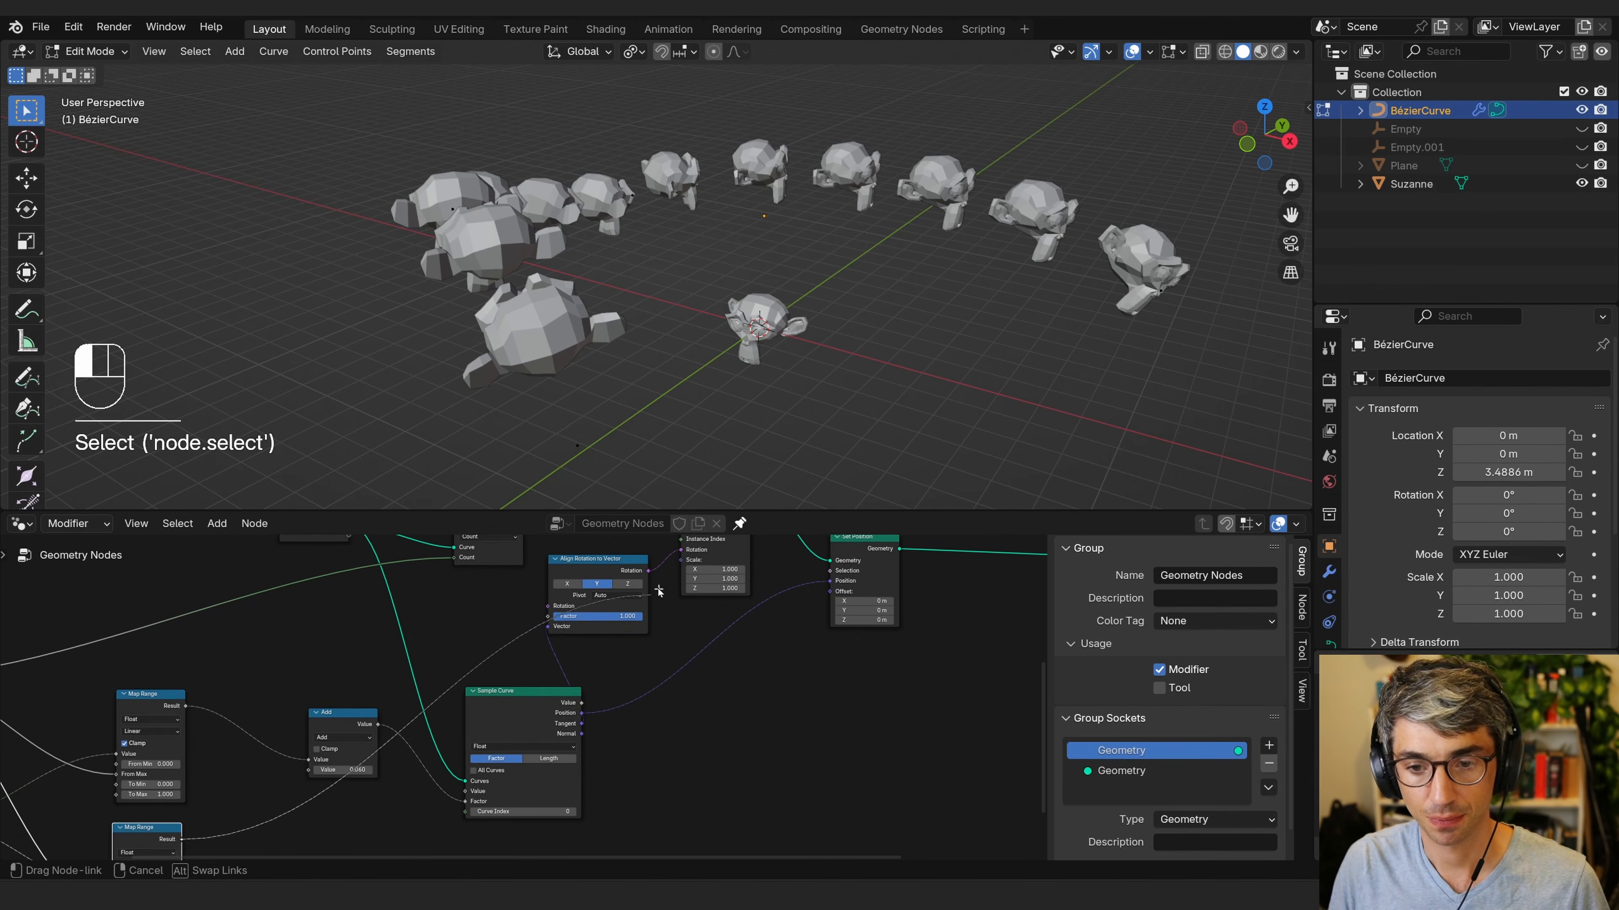
Connect the duplicated Map Range's Result to the Instance on Points Scale input.
{"action": "left_click_drag", "start_coordinate": [658, 592], "coordinate": [684, 614]}
{"action": "middle_click_drag", "start_coordinate": [672, 761], "coordinate": [769, 684]}
{"action": "middle_click_drag", "start_coordinate": [542, 740], "coordinate": [727, 680]}
{"action": "left_click_drag", "start_coordinate": [627, 680], "coordinate": [632, 686], "text": "shift"}
{"action": "middle_click_drag", "start_coordinate": [534, 630], "coordinate": [525, 741]}
{"action": "middle_click_drag", "start_coordinate": [593, 652], "coordinate": [439, 743]}
{"action": "middle_click_drag", "start_coordinate": [564, 744], "coordinate": [845, 648]}
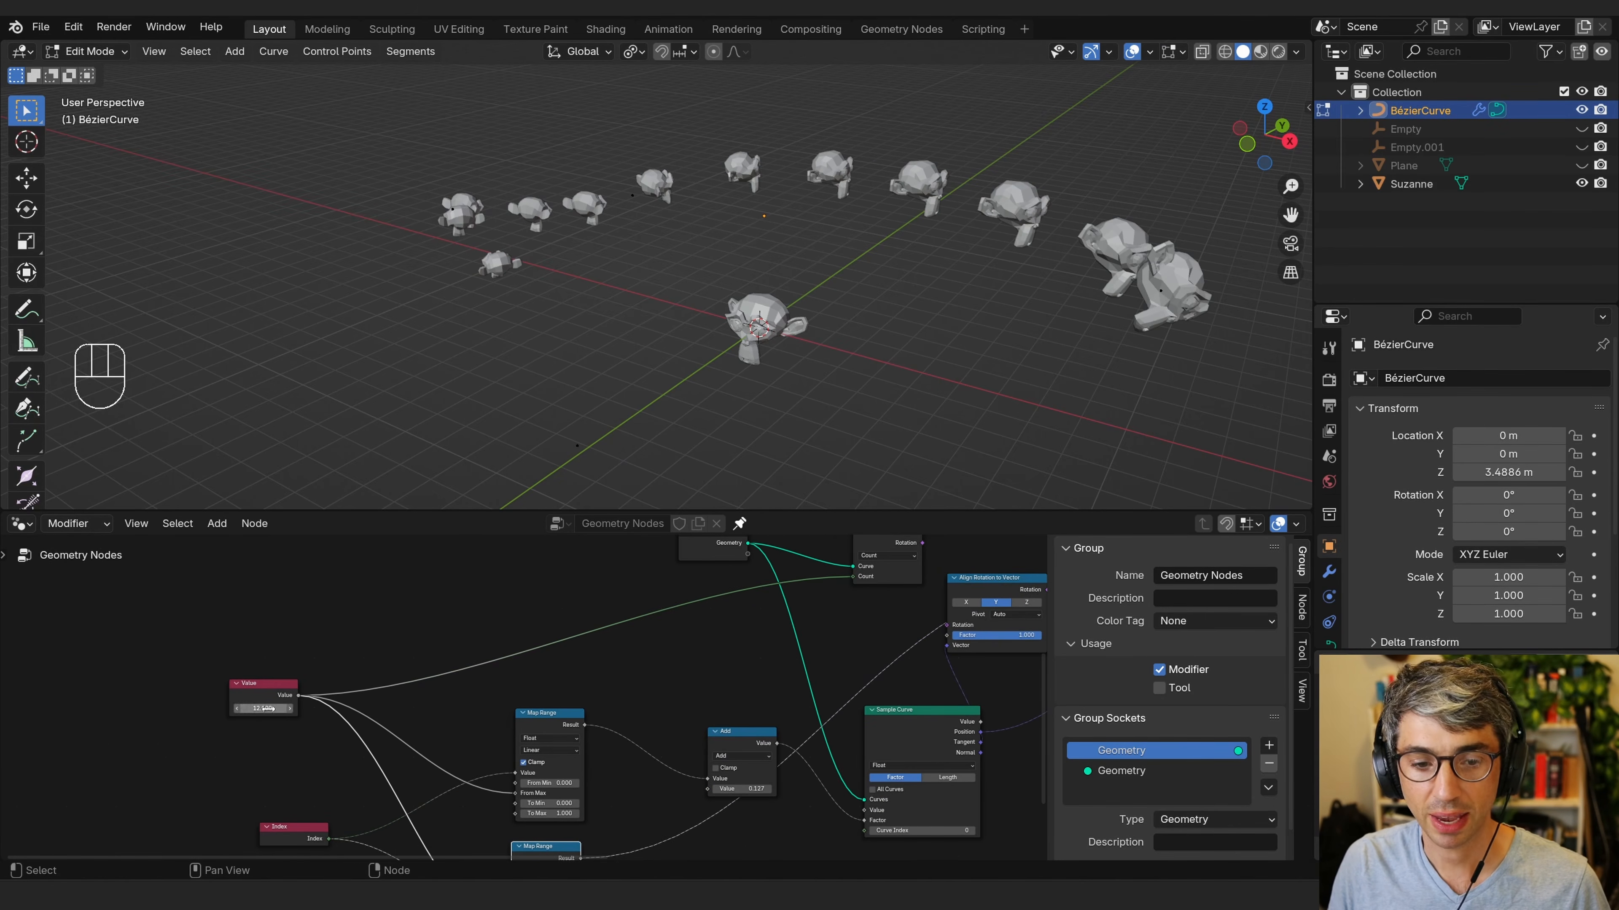
Raise the Value node's count to about 222 and adjust the Add node's offset value.
{"action": "left_click_drag", "start_coordinate": [268, 709], "coordinate": [331, 709]}
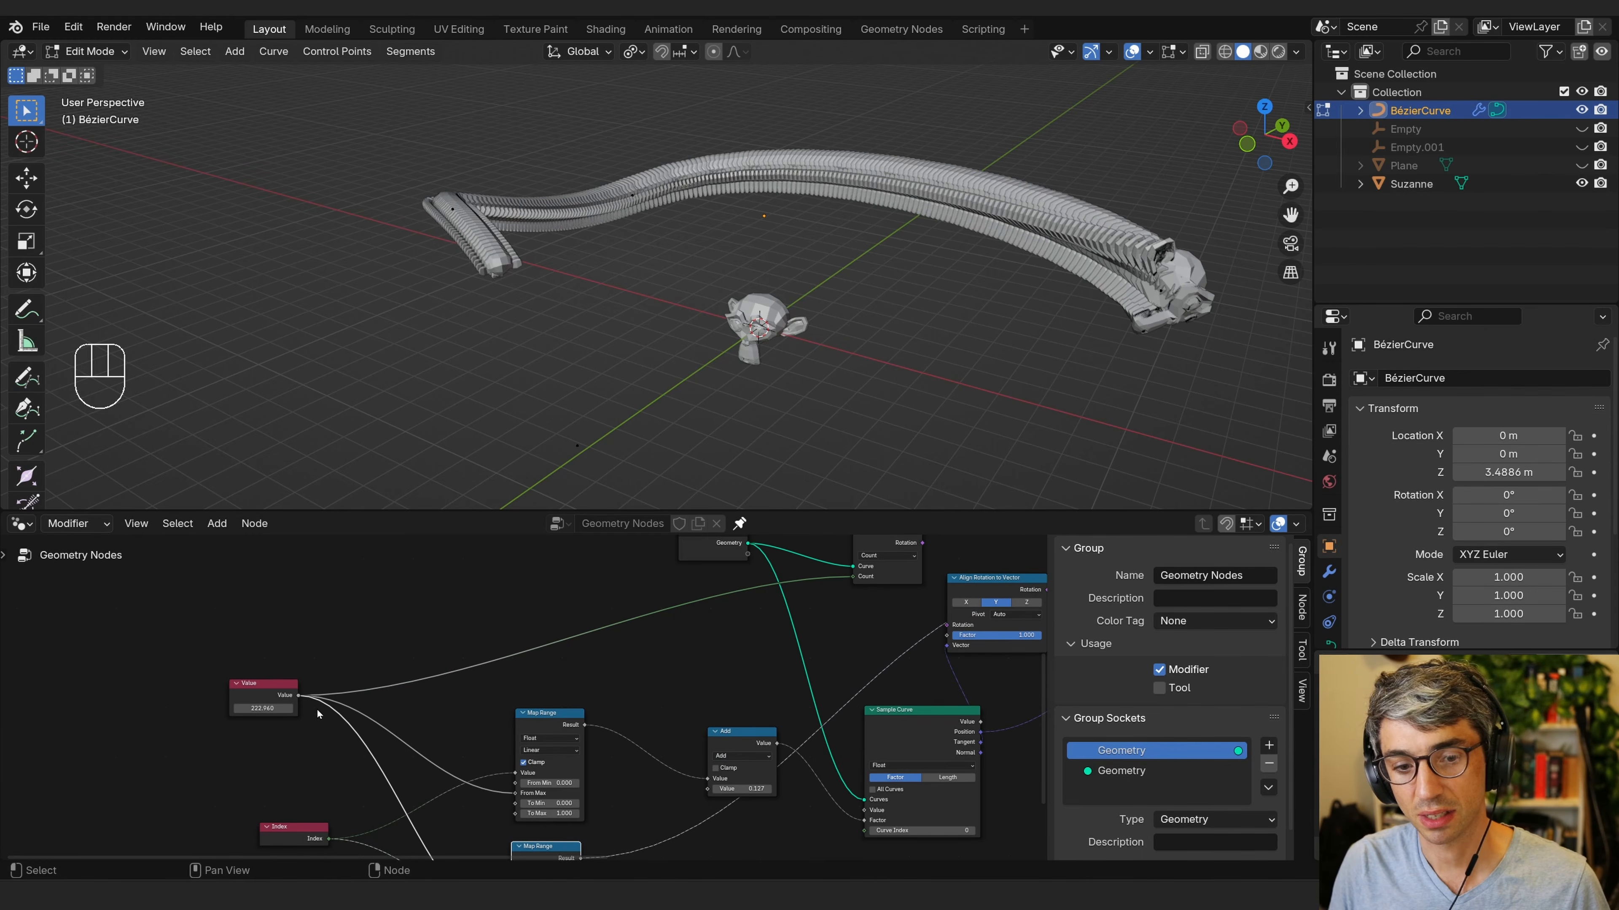
{"action": "middle_click_drag", "start_coordinate": [629, 696], "coordinate": [500, 627]}
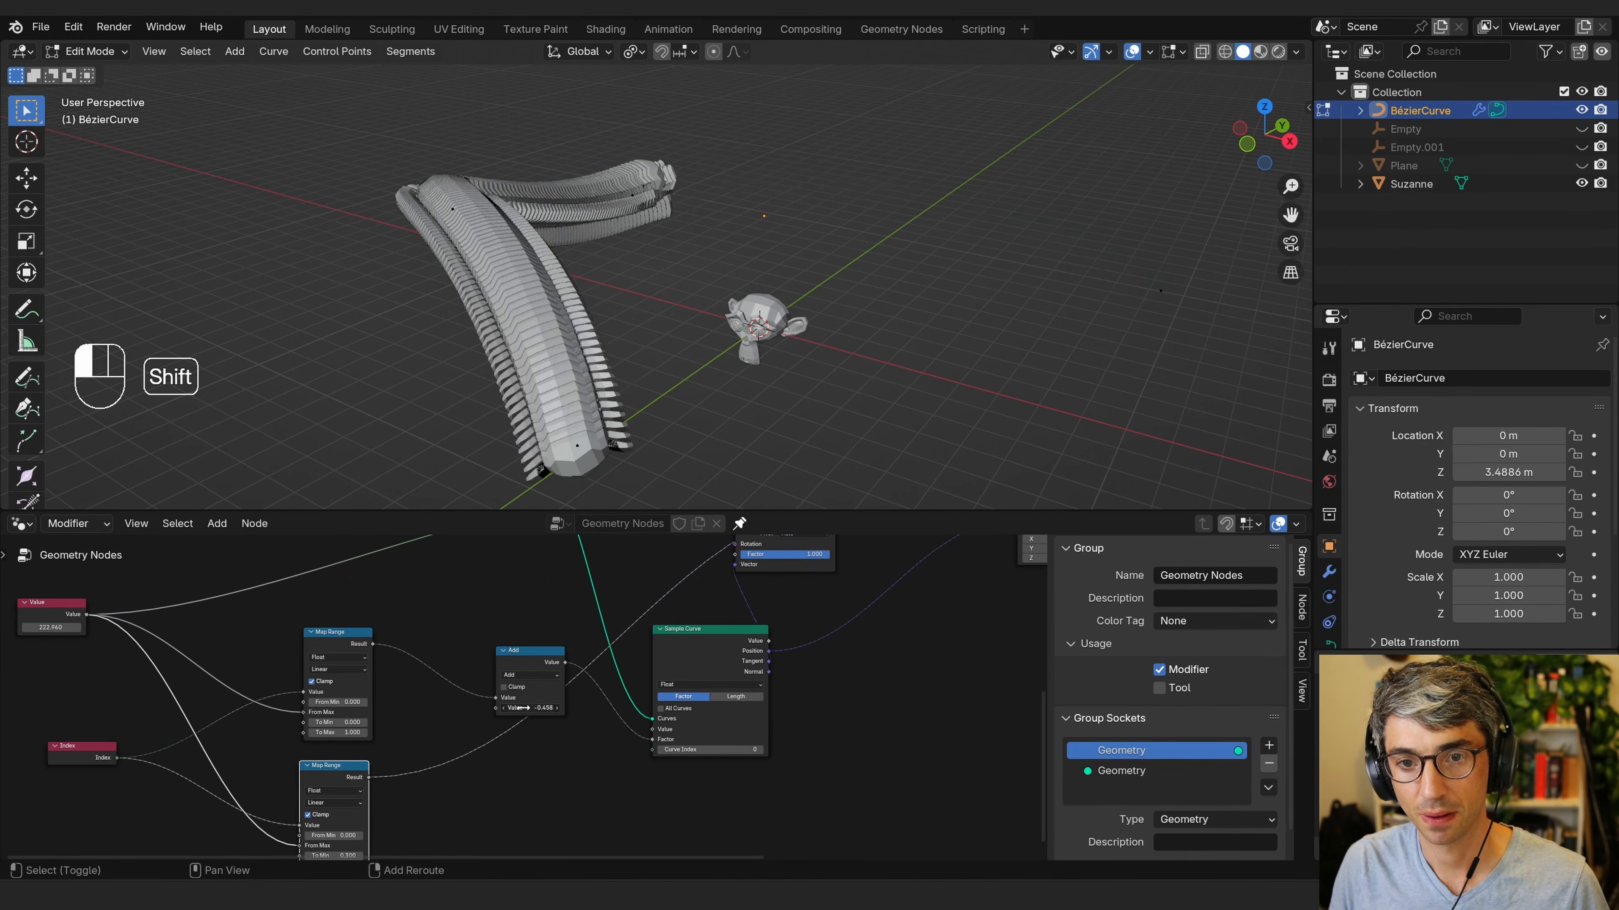
{"action": "left_click_drag", "start_coordinate": [531, 708], "coordinate": [534, 729], "text": "shift"}
{"action": "middle_click_drag", "start_coordinate": [987, 405], "coordinate": [1024, 400]}
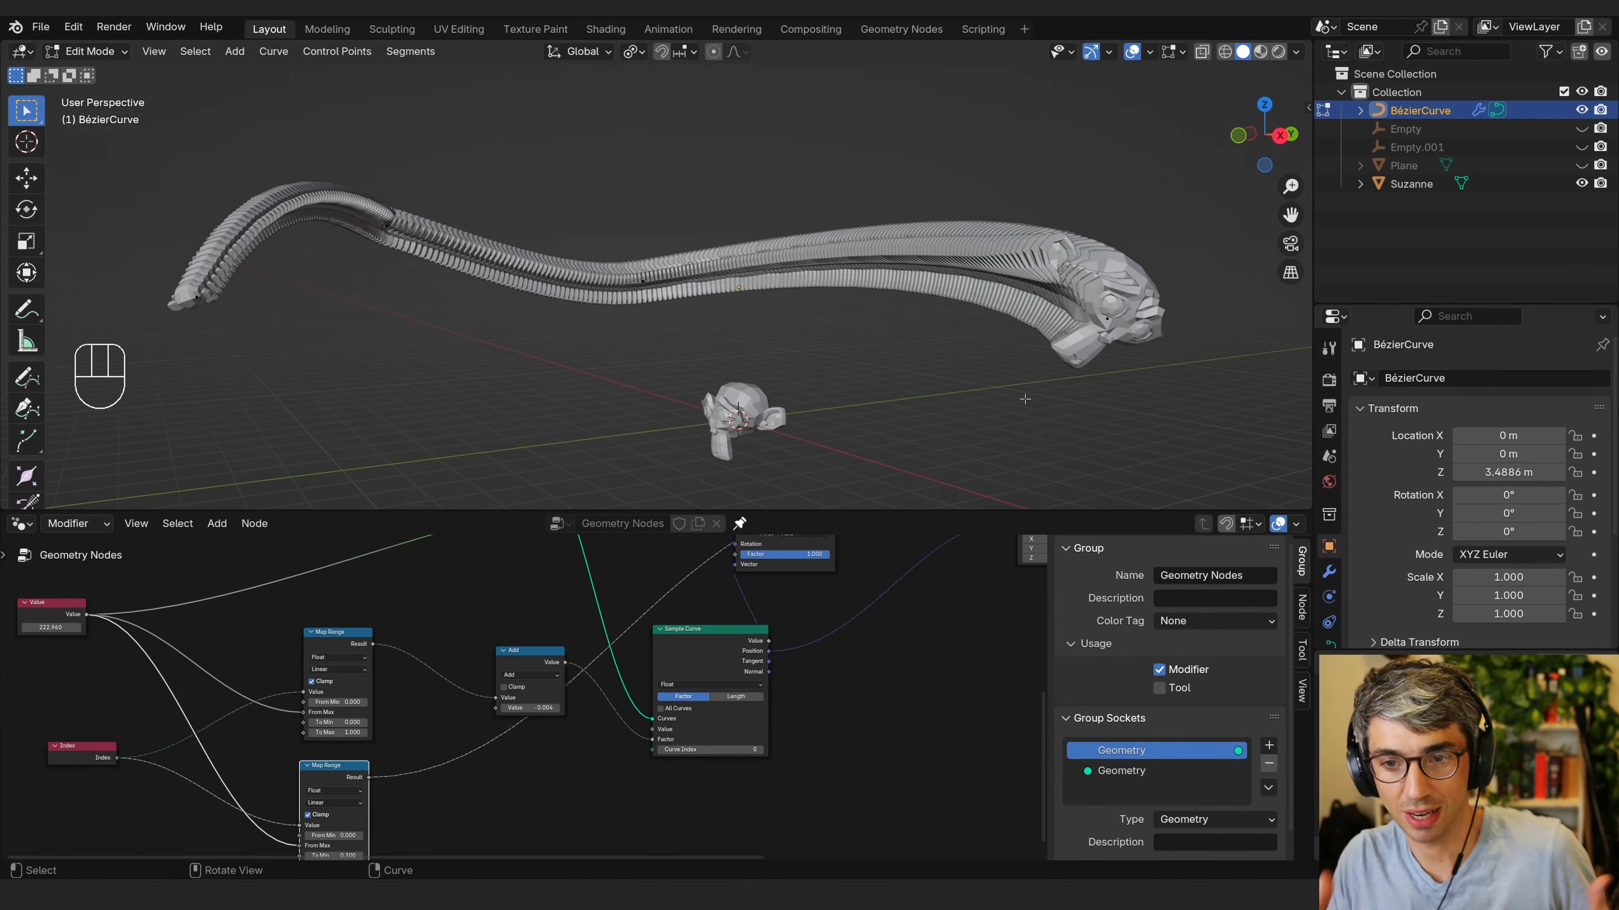
Insert a Mesh to Volume node between Set Position and Group Output.
{"action": "middle_click_drag", "start_coordinate": [881, 689], "coordinate": [794, 720]}
{"action": "left_click", "coordinate": [397, 725]}
{"action": "left_click_drag", "start_coordinate": [609, 601], "coordinate": [593, 616]}
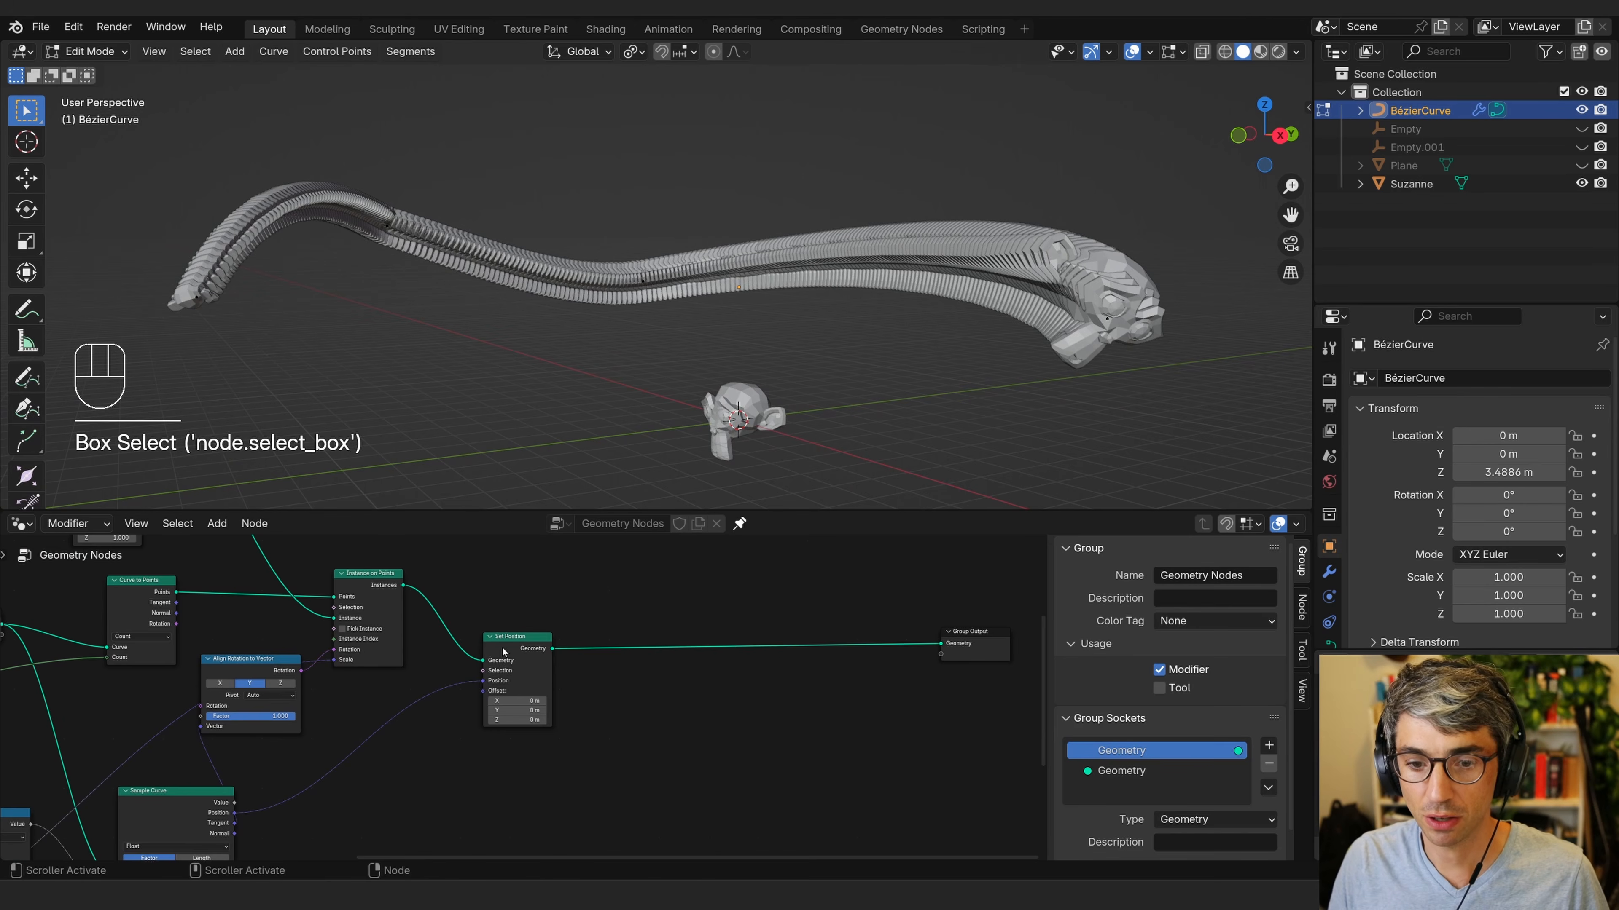
{"action": "left_click", "coordinate": [509, 645]}
{"action": "left_click_drag", "start_coordinate": [720, 630], "coordinate": [694, 614]}
{"action": "key", "text": "shift+a"}
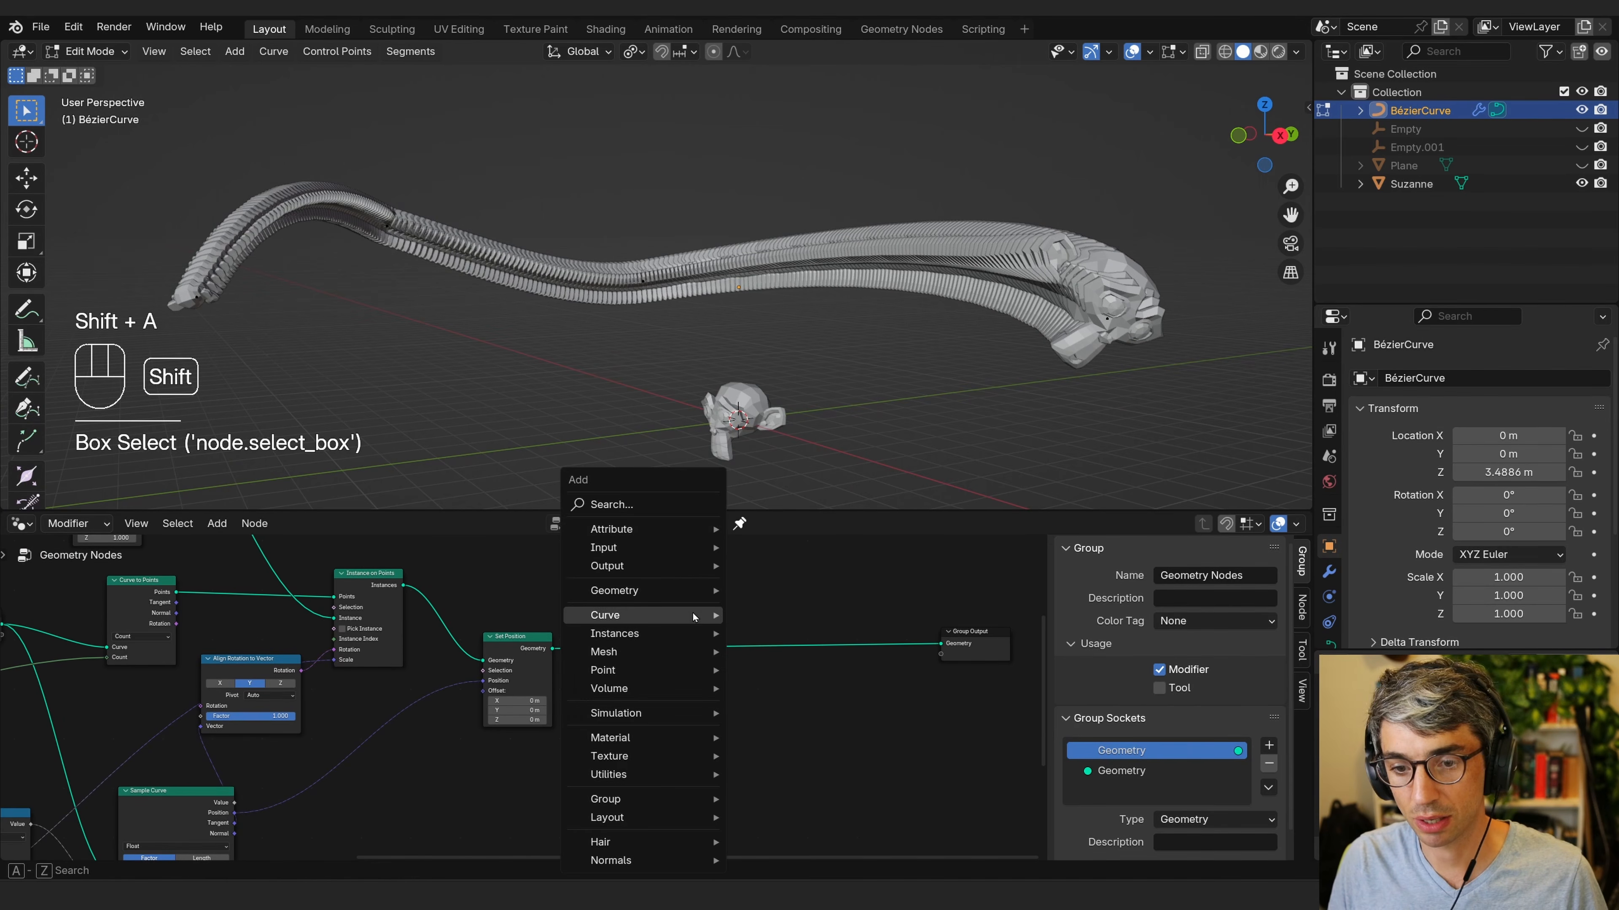
{"action": "left_click", "coordinate": [626, 515]}
{"action": "type", "text": "mesh to vpo"}
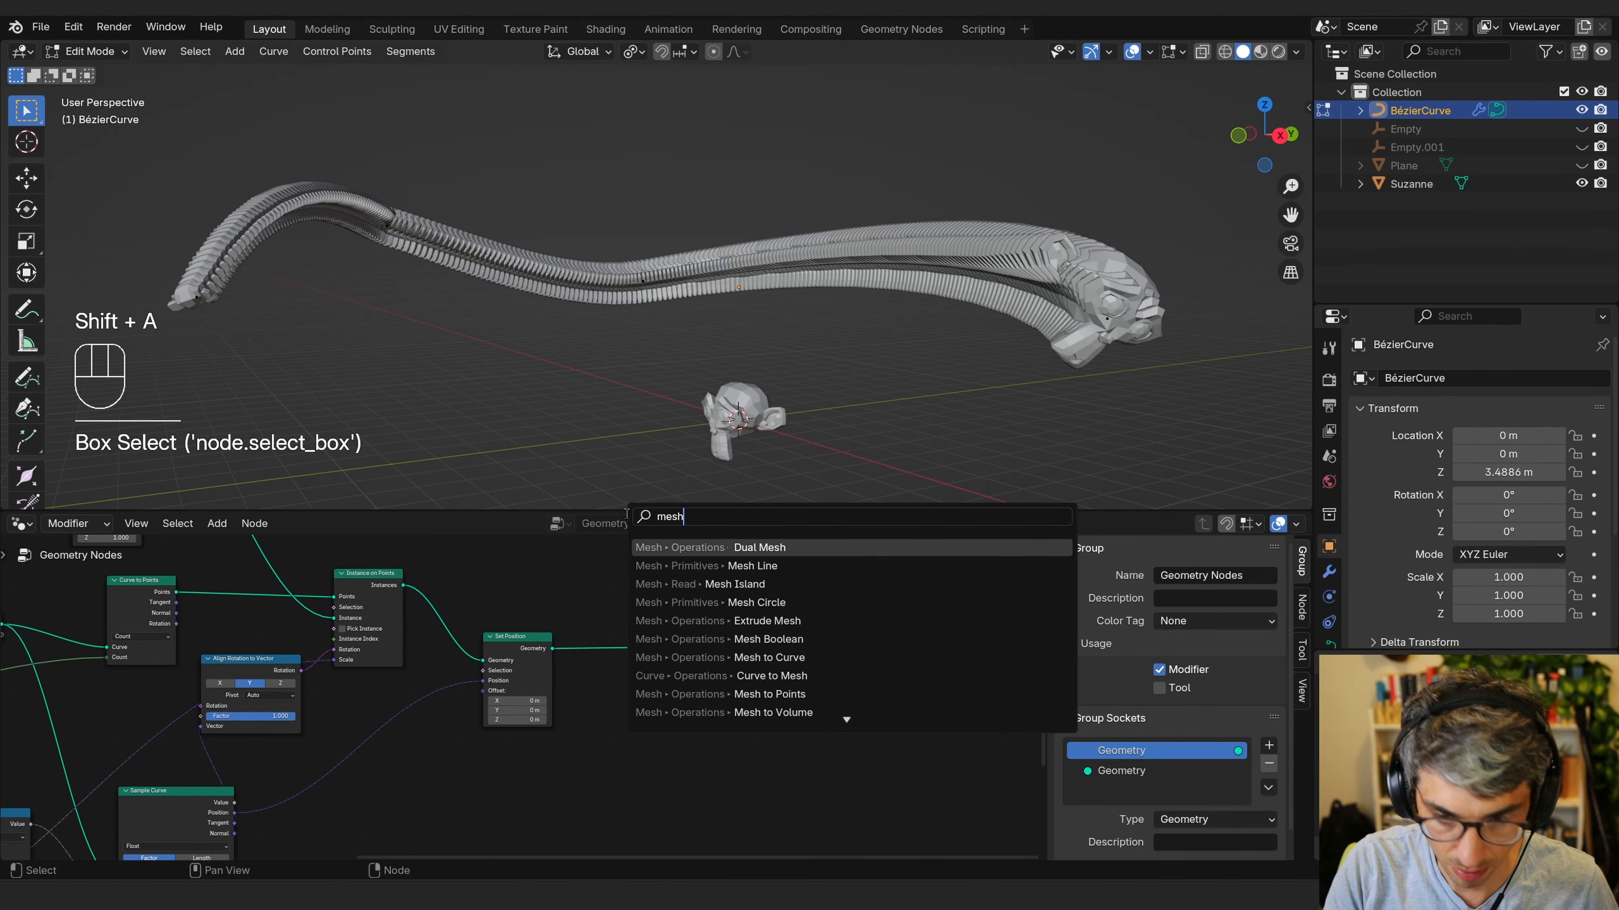
{"action": "key", "text": "BackSpace"}
{"action": "key", "text": "BackSpace"}
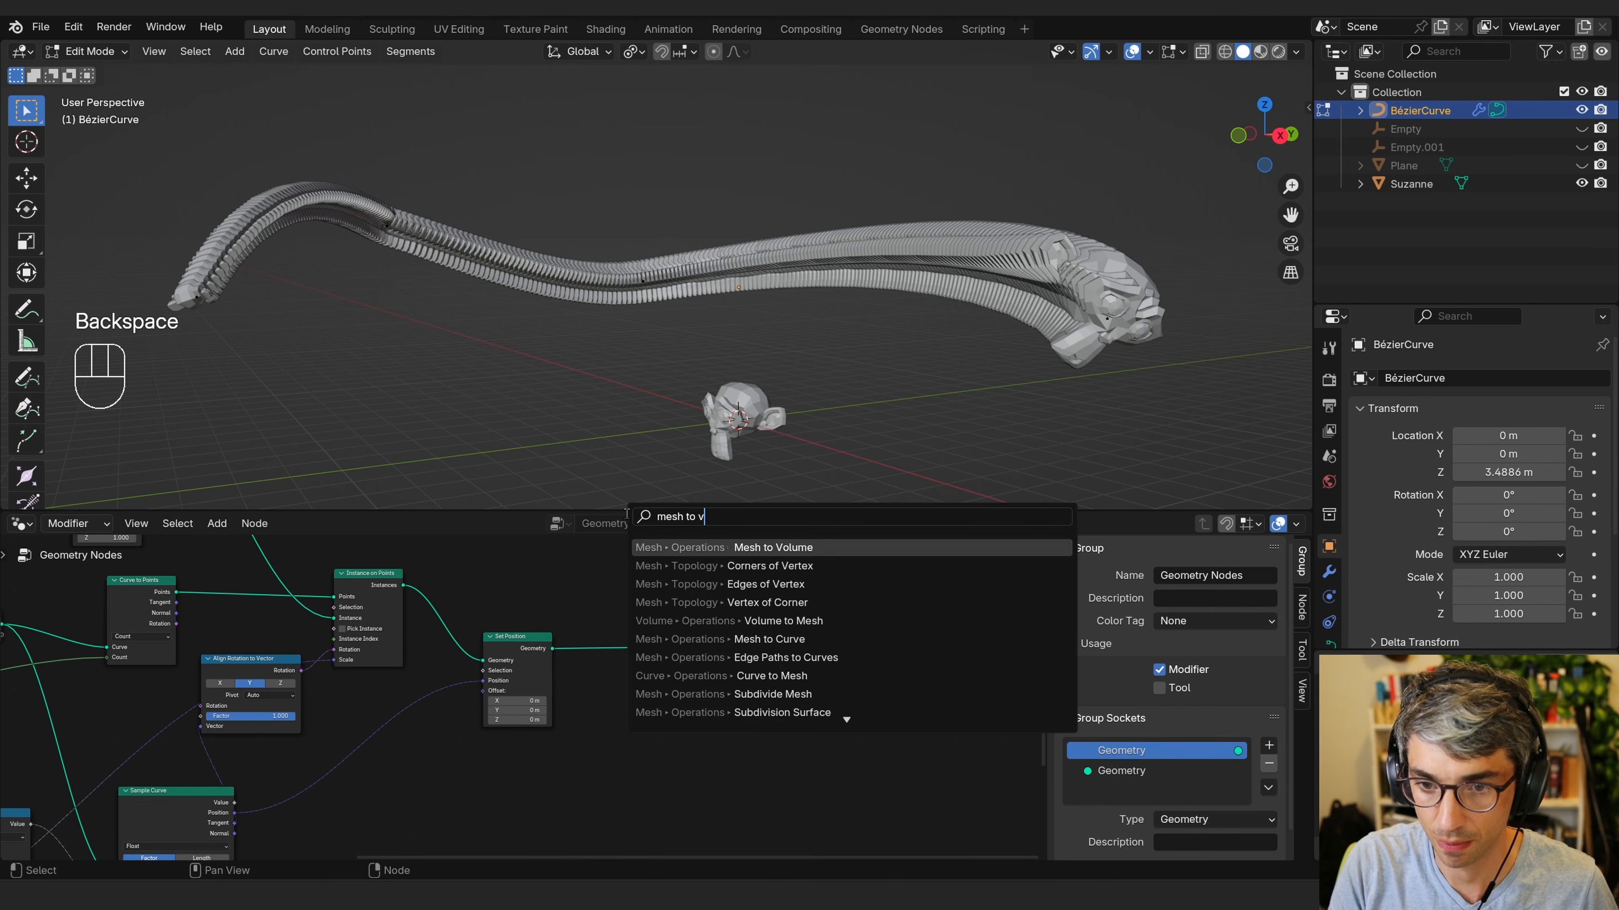
{"action": "key", "text": "Return"}
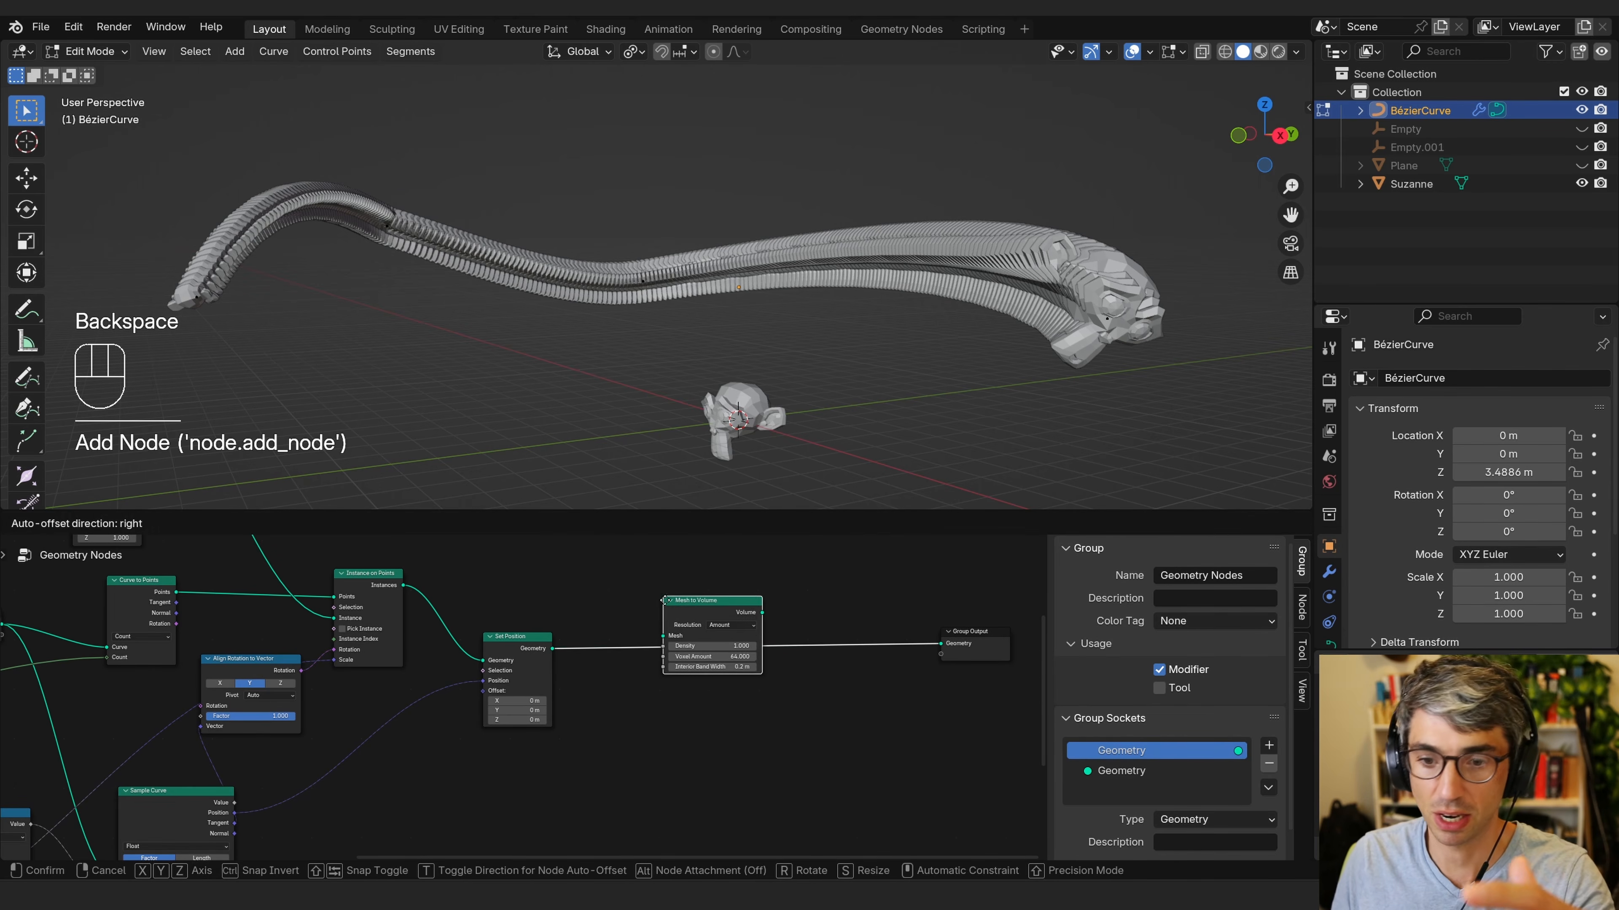
{"action": "left_click", "coordinate": [754, 657]}
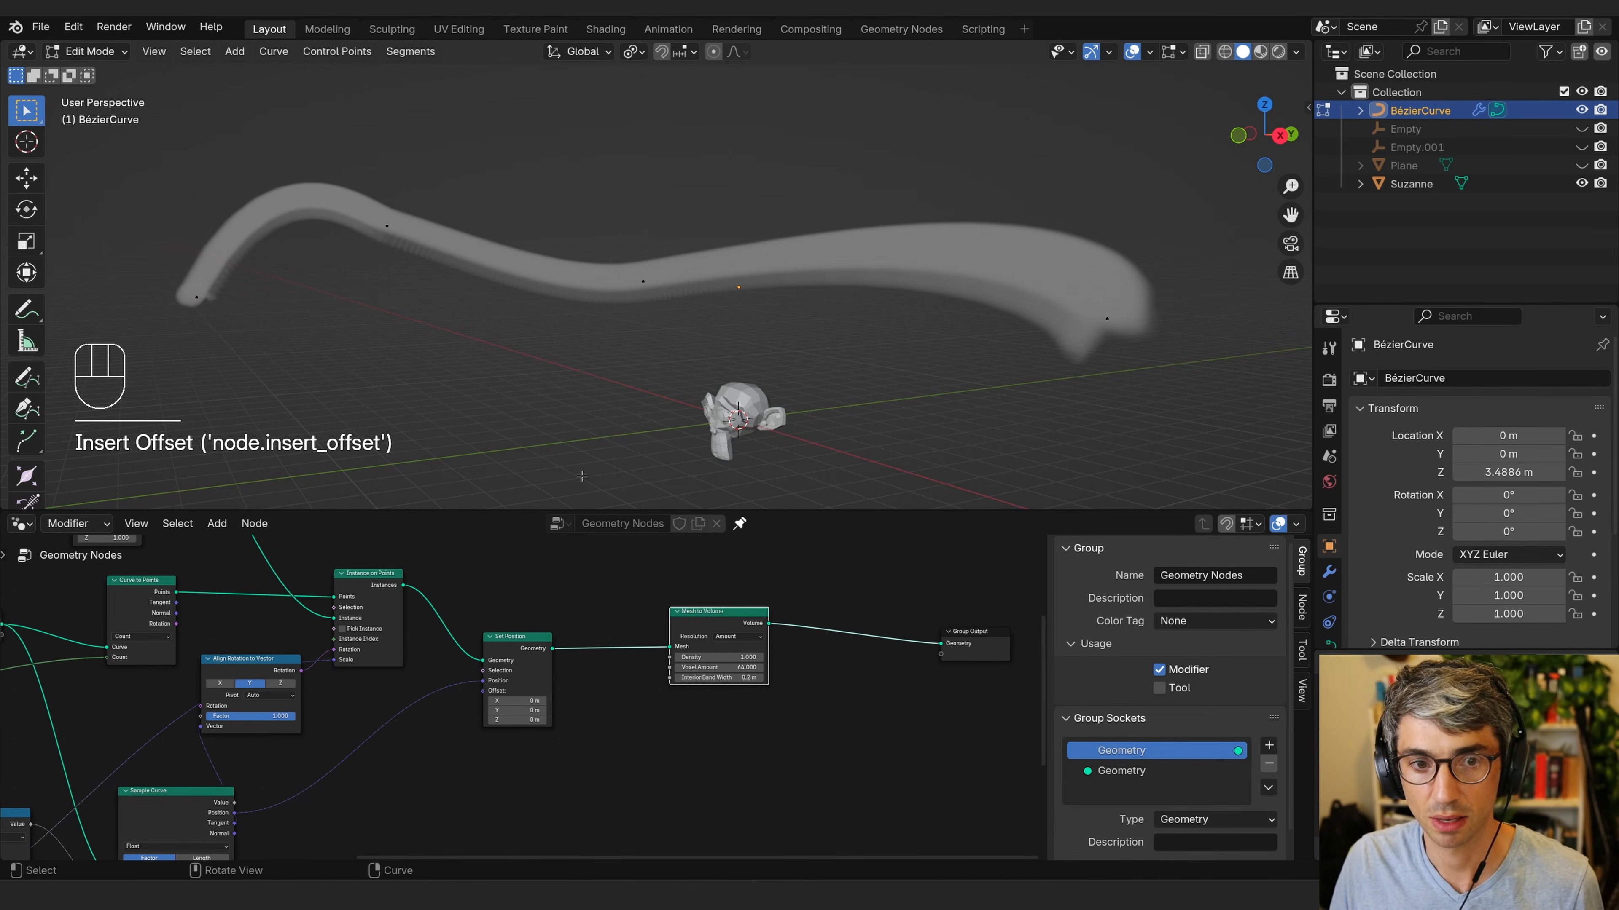
Insert a Volume to Mesh node between Mesh to Volume and Group Output.
{"action": "middle_click_drag", "start_coordinate": [582, 476], "coordinate": [800, 374]}
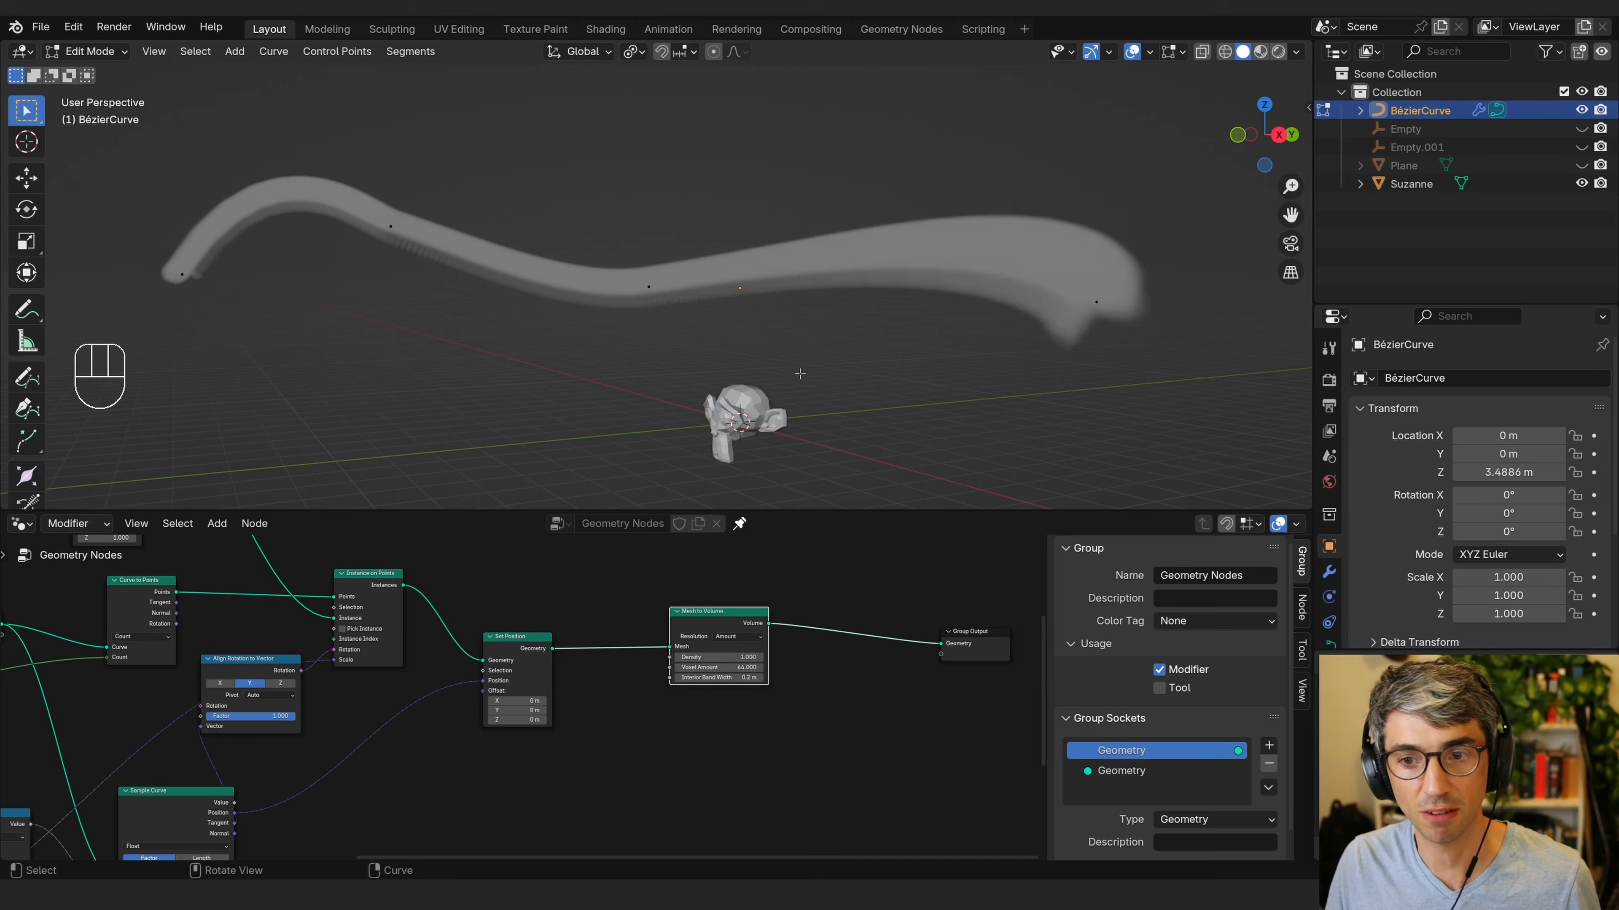
{"action": "left_click", "coordinate": [933, 674]}
{"action": "middle_click_drag", "start_coordinate": [933, 674], "coordinate": [694, 643]}
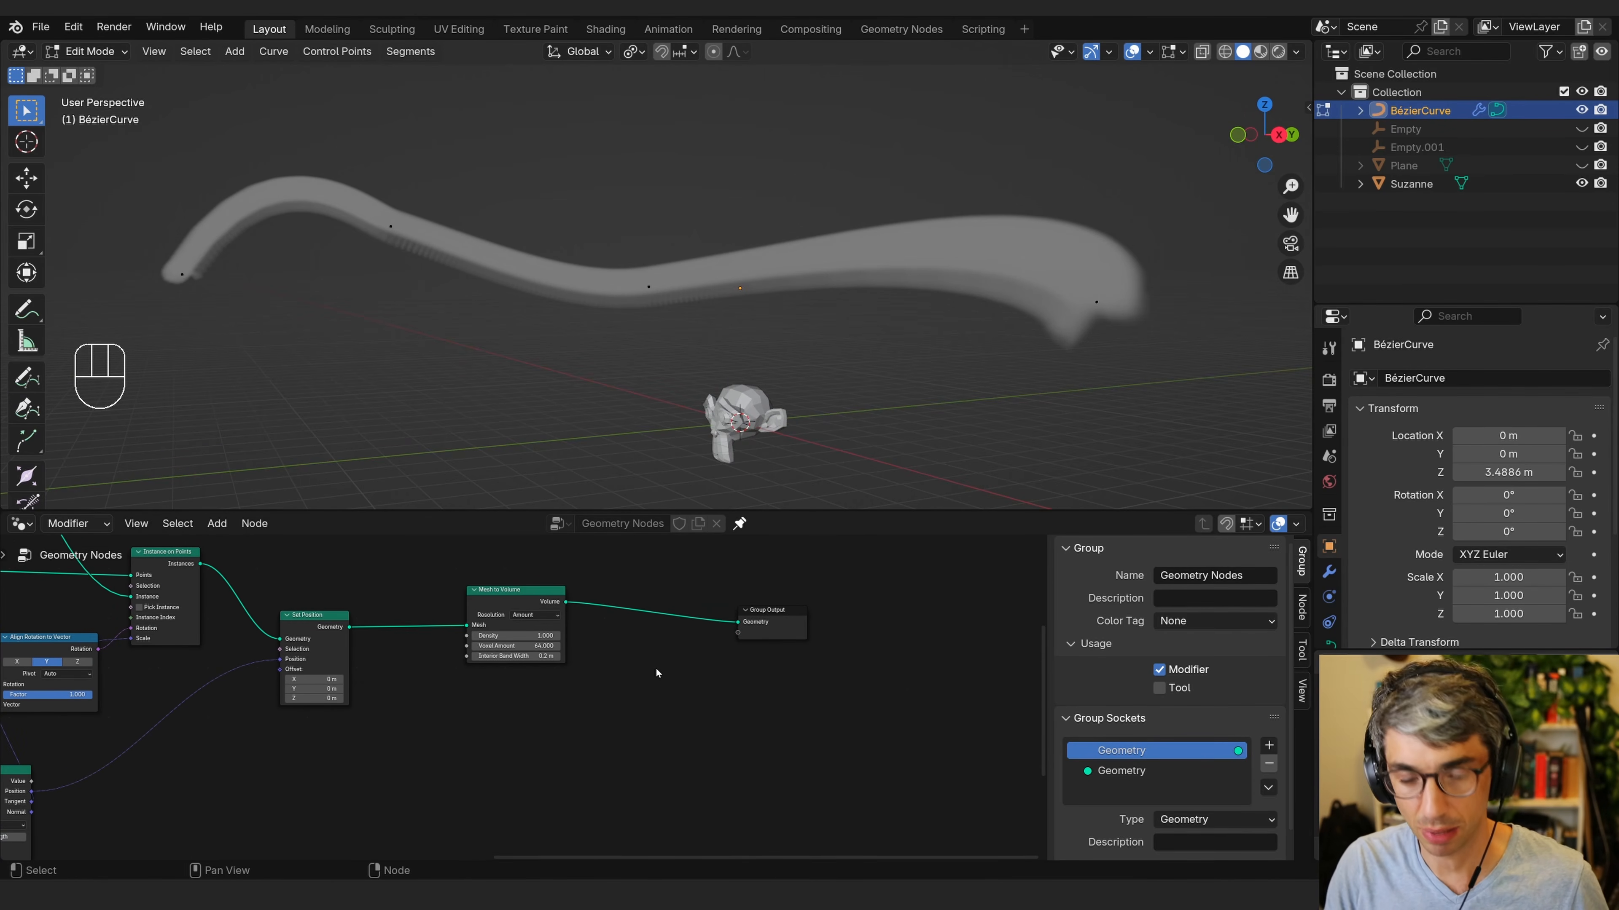
{"action": "key", "text": "shift+a"}
{"action": "type", "text": "v"}
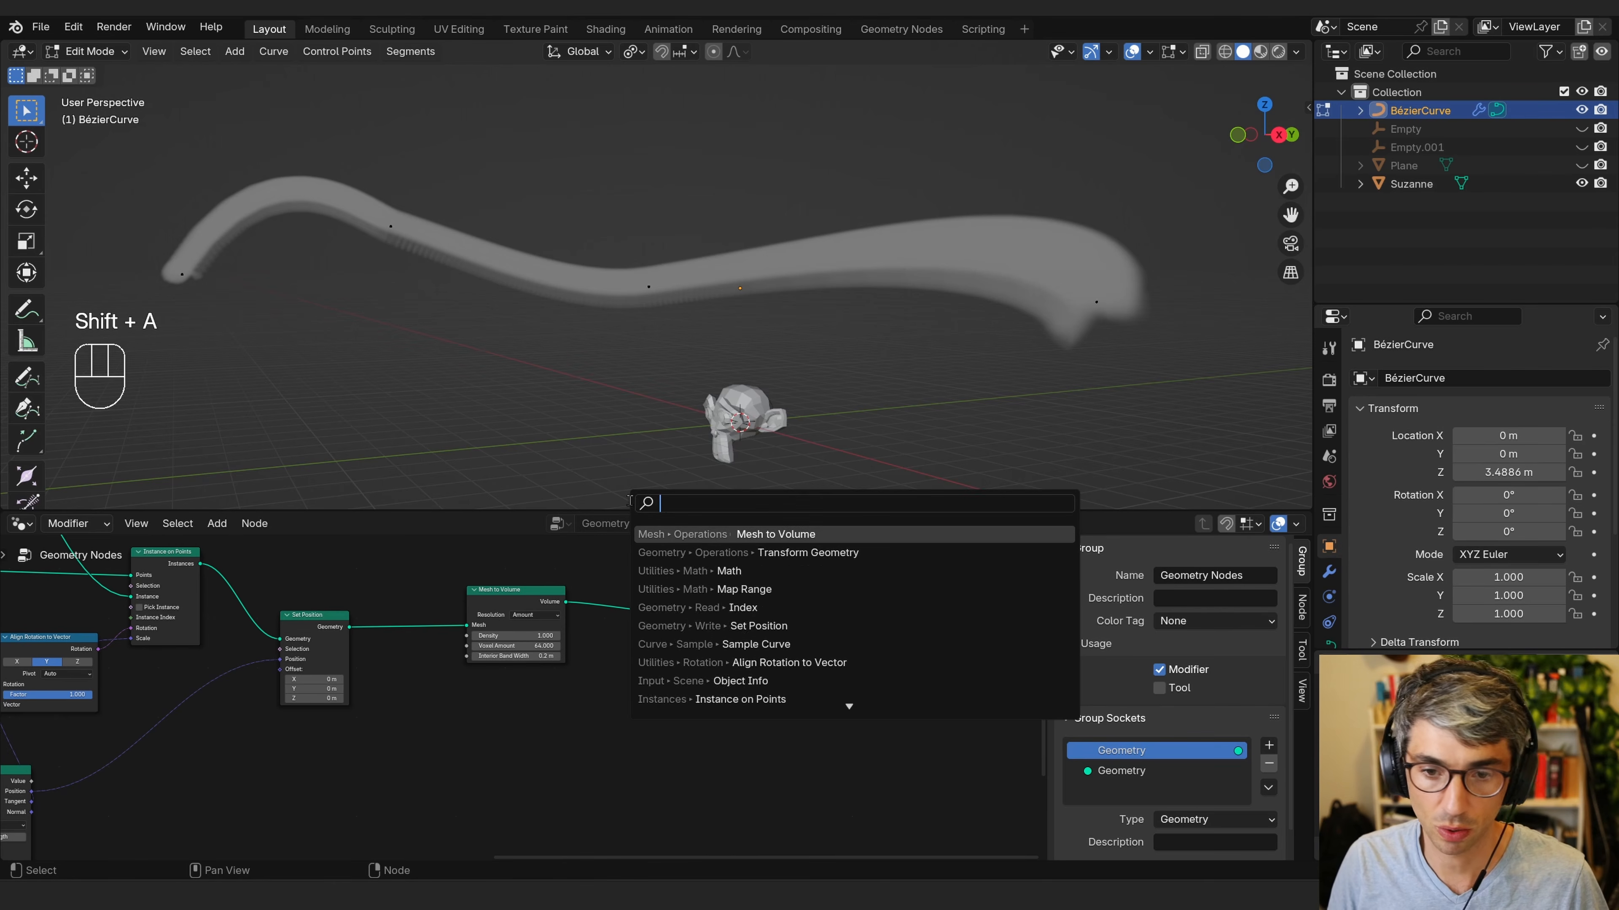
{"action": "type", "text": "ou"}
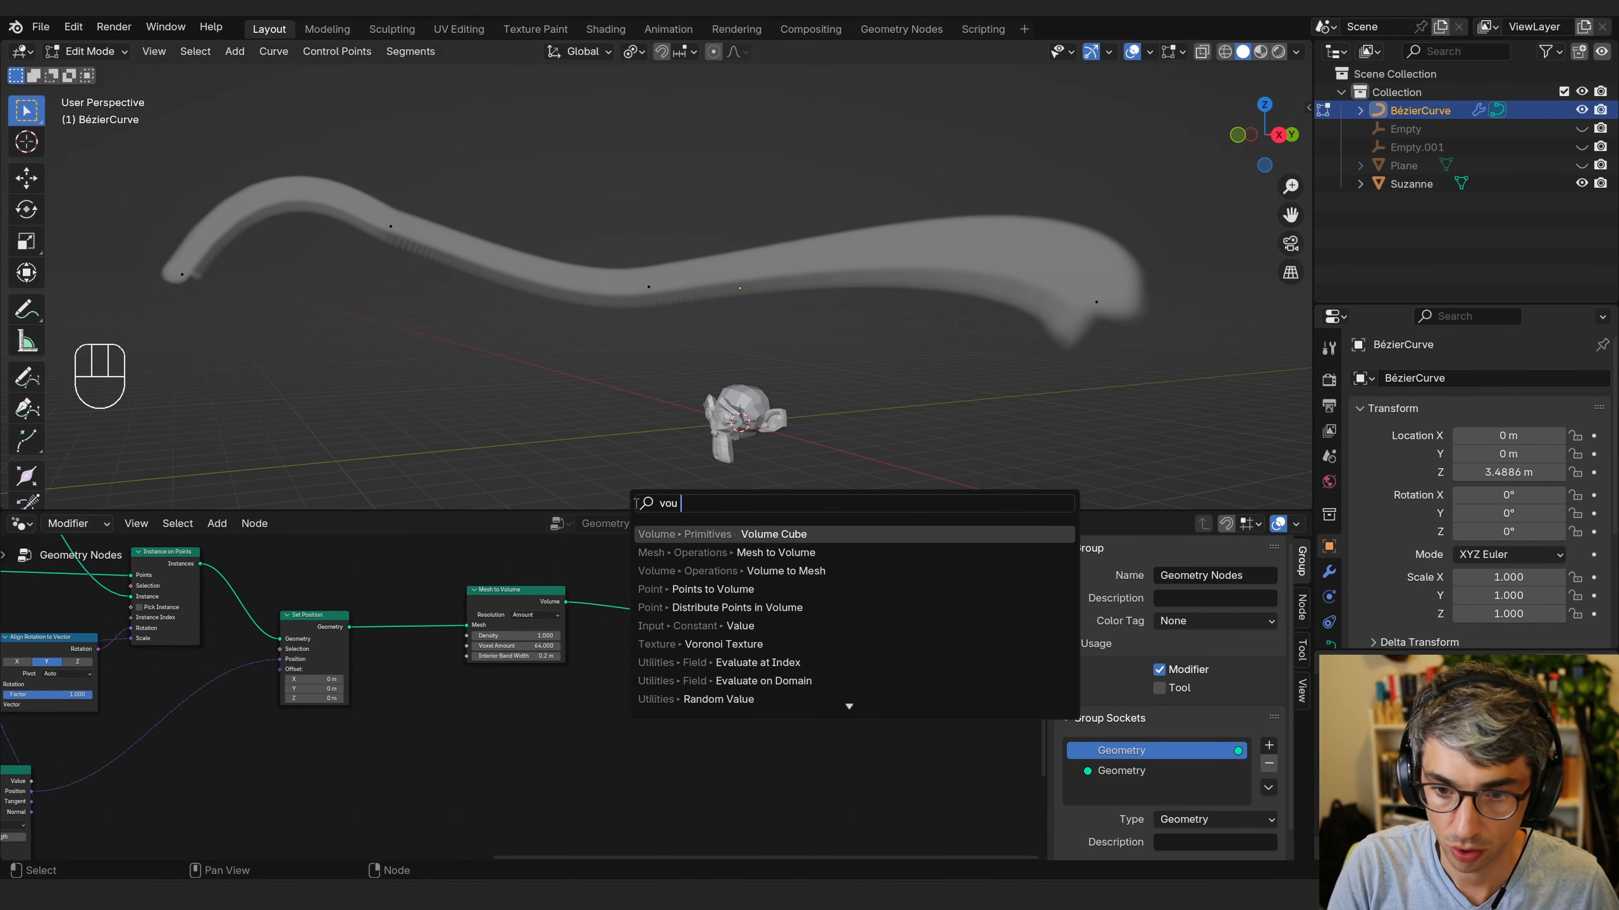
{"action": "type", "text": " to m"}
{"action": "key", "text": "Return"}
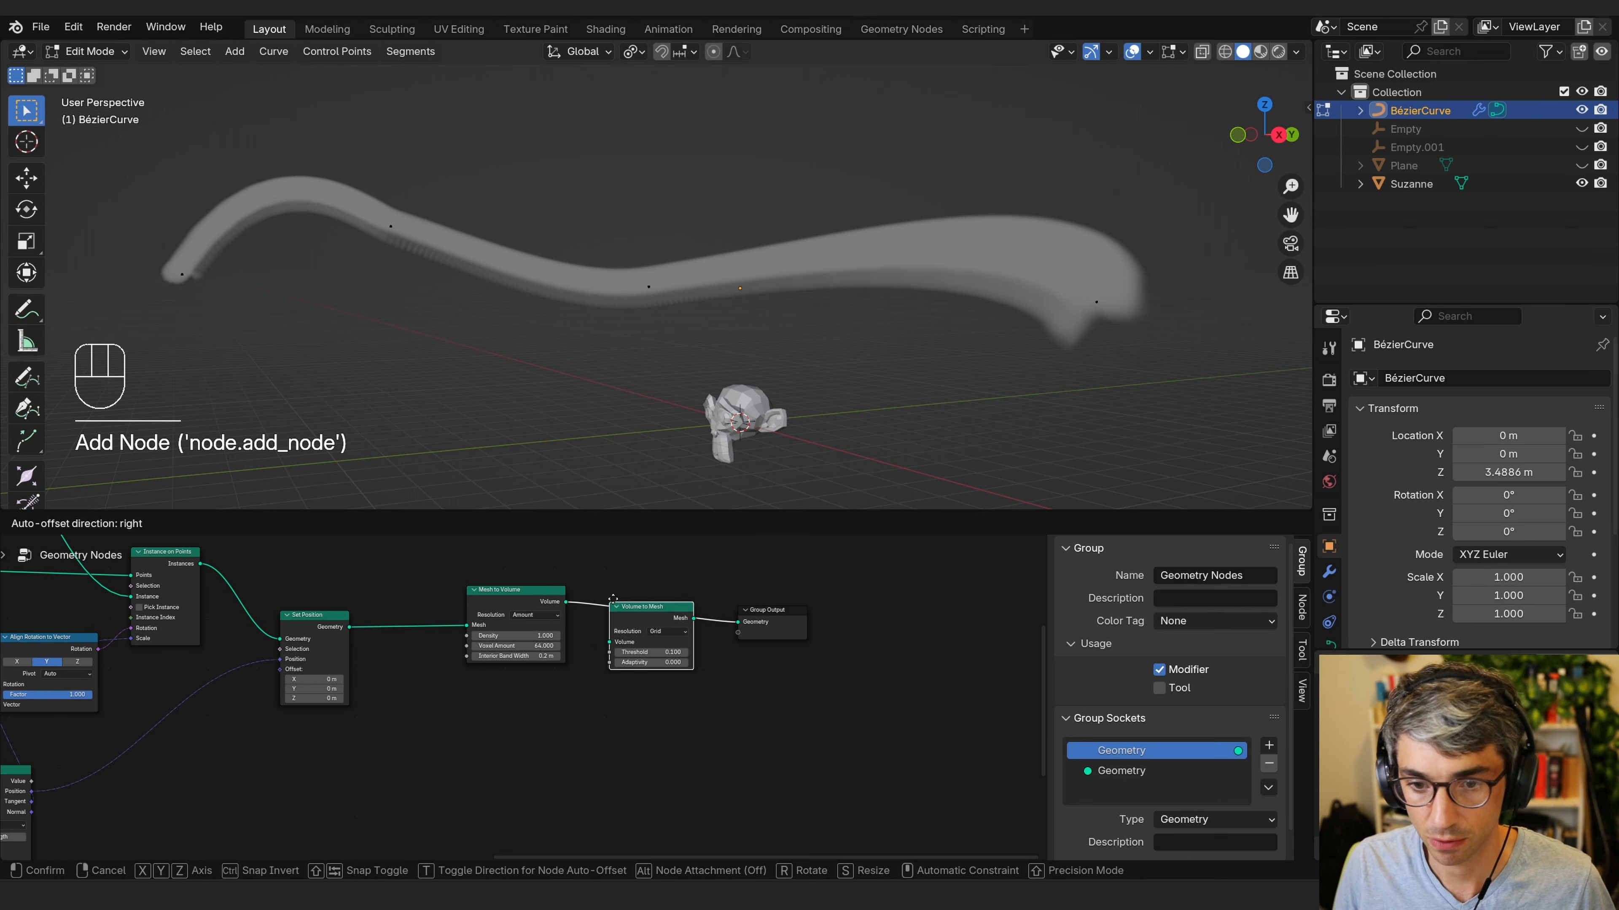
{"action": "left_click", "coordinate": [662, 615]}
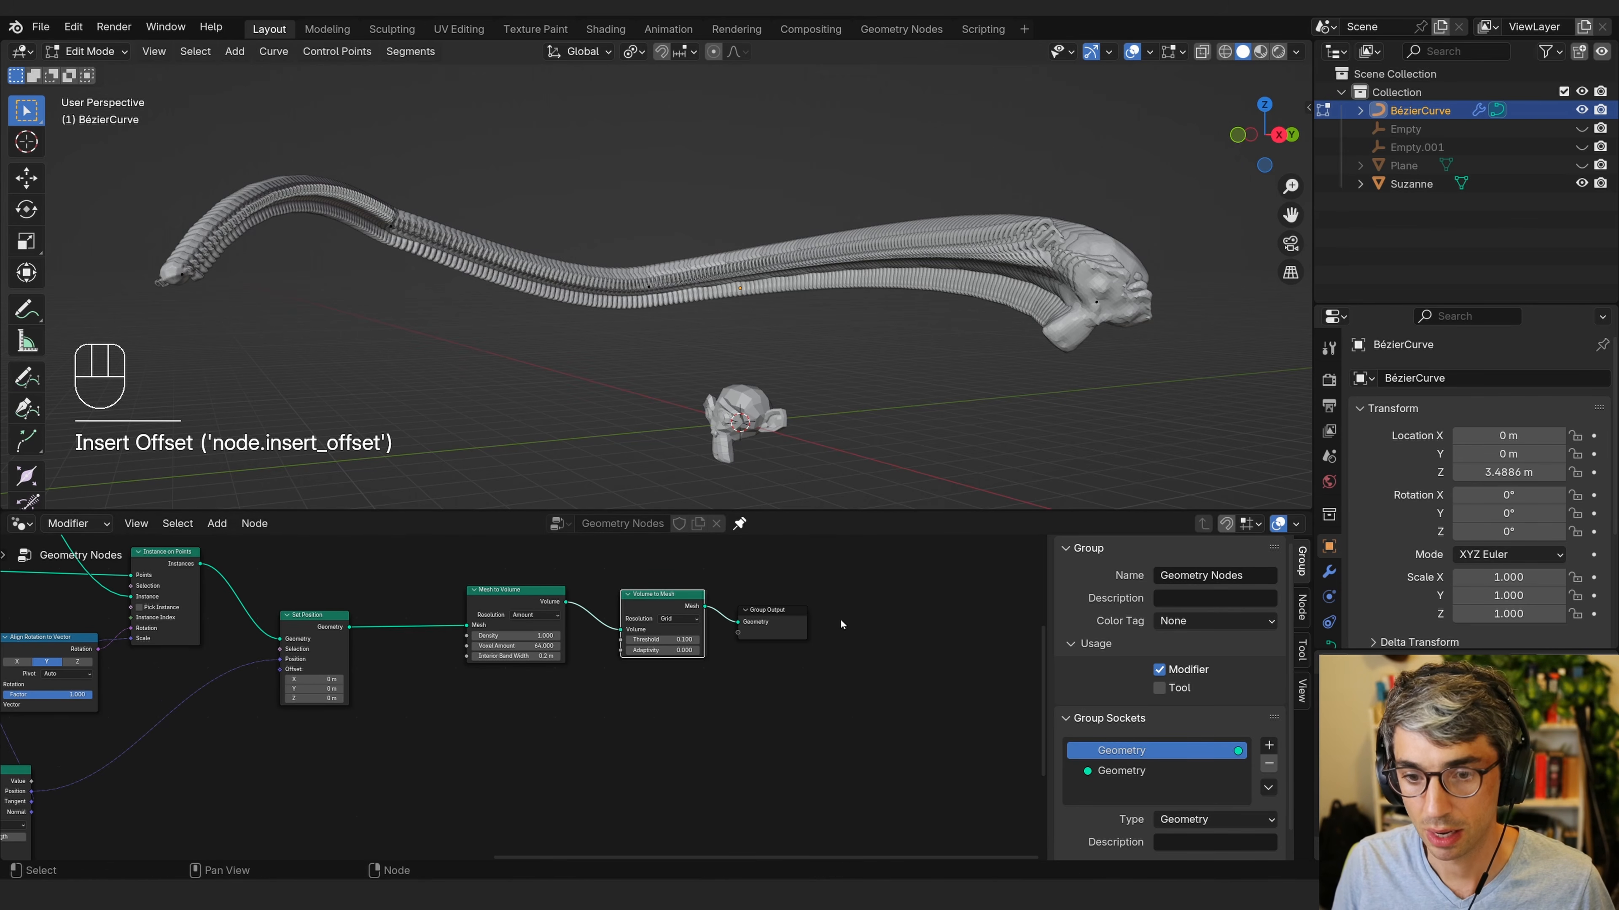
Set the Mesh to Volume Voxel Amount to about 32.
{"action": "scroll", "coordinate": [843, 623], "scroll_direction": "up", "scroll_amount": 2}
{"action": "middle_click_drag", "start_coordinate": [856, 621], "coordinate": [784, 670], "text": "shift"}
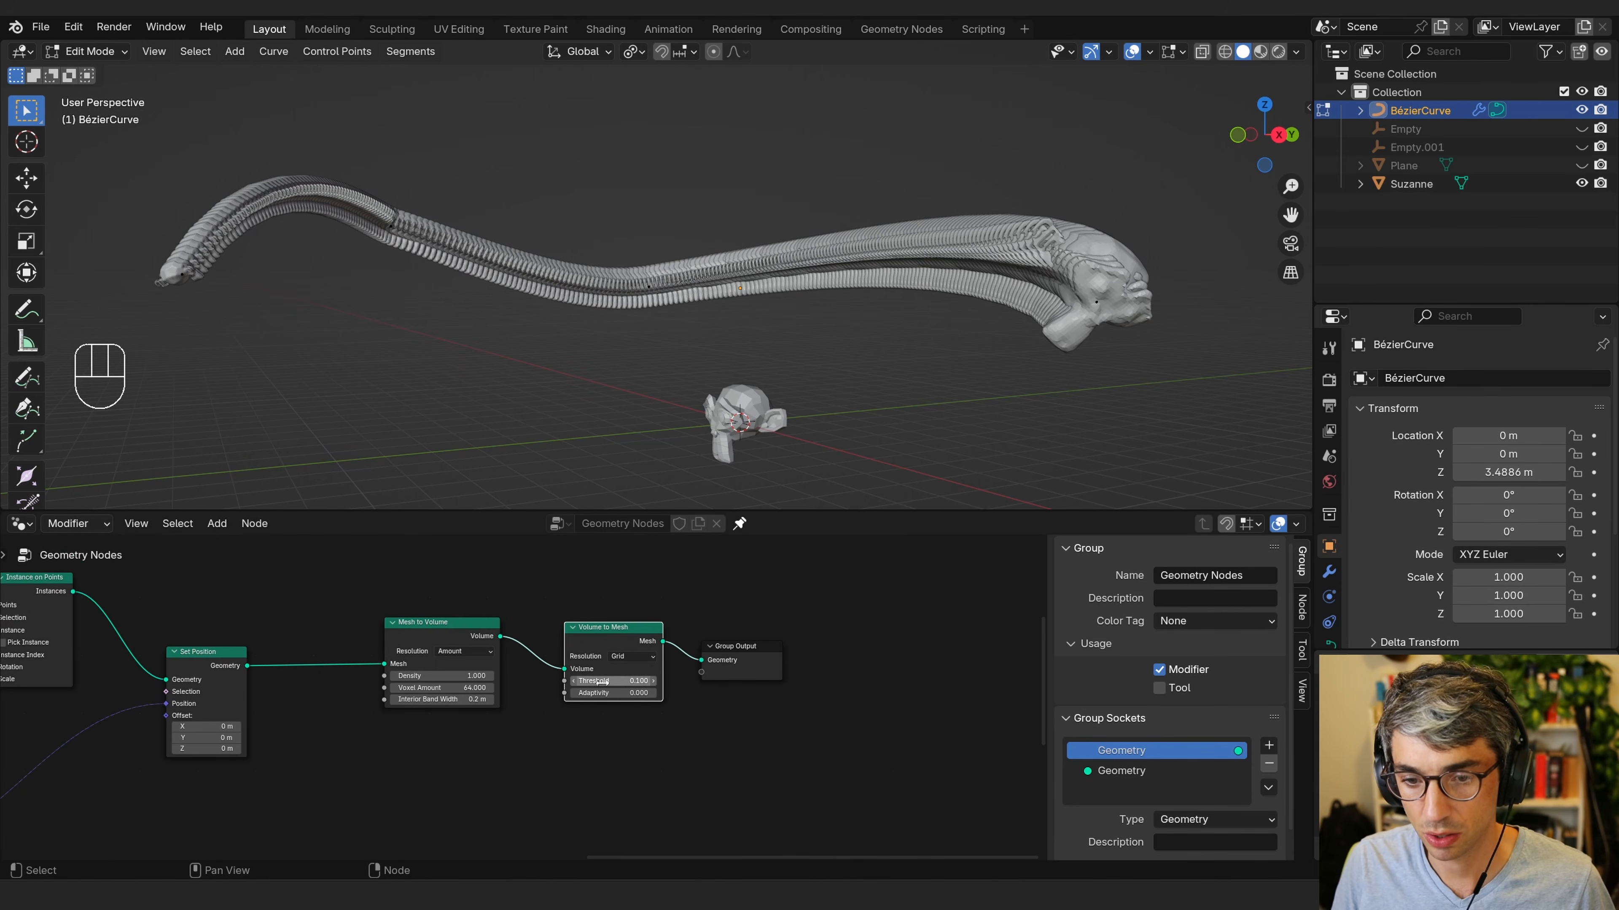
{"action": "middle_click_drag", "start_coordinate": [493, 757], "coordinate": [721, 756]}
{"action": "left_click_drag", "start_coordinate": [669, 687], "coordinate": [618, 719]}
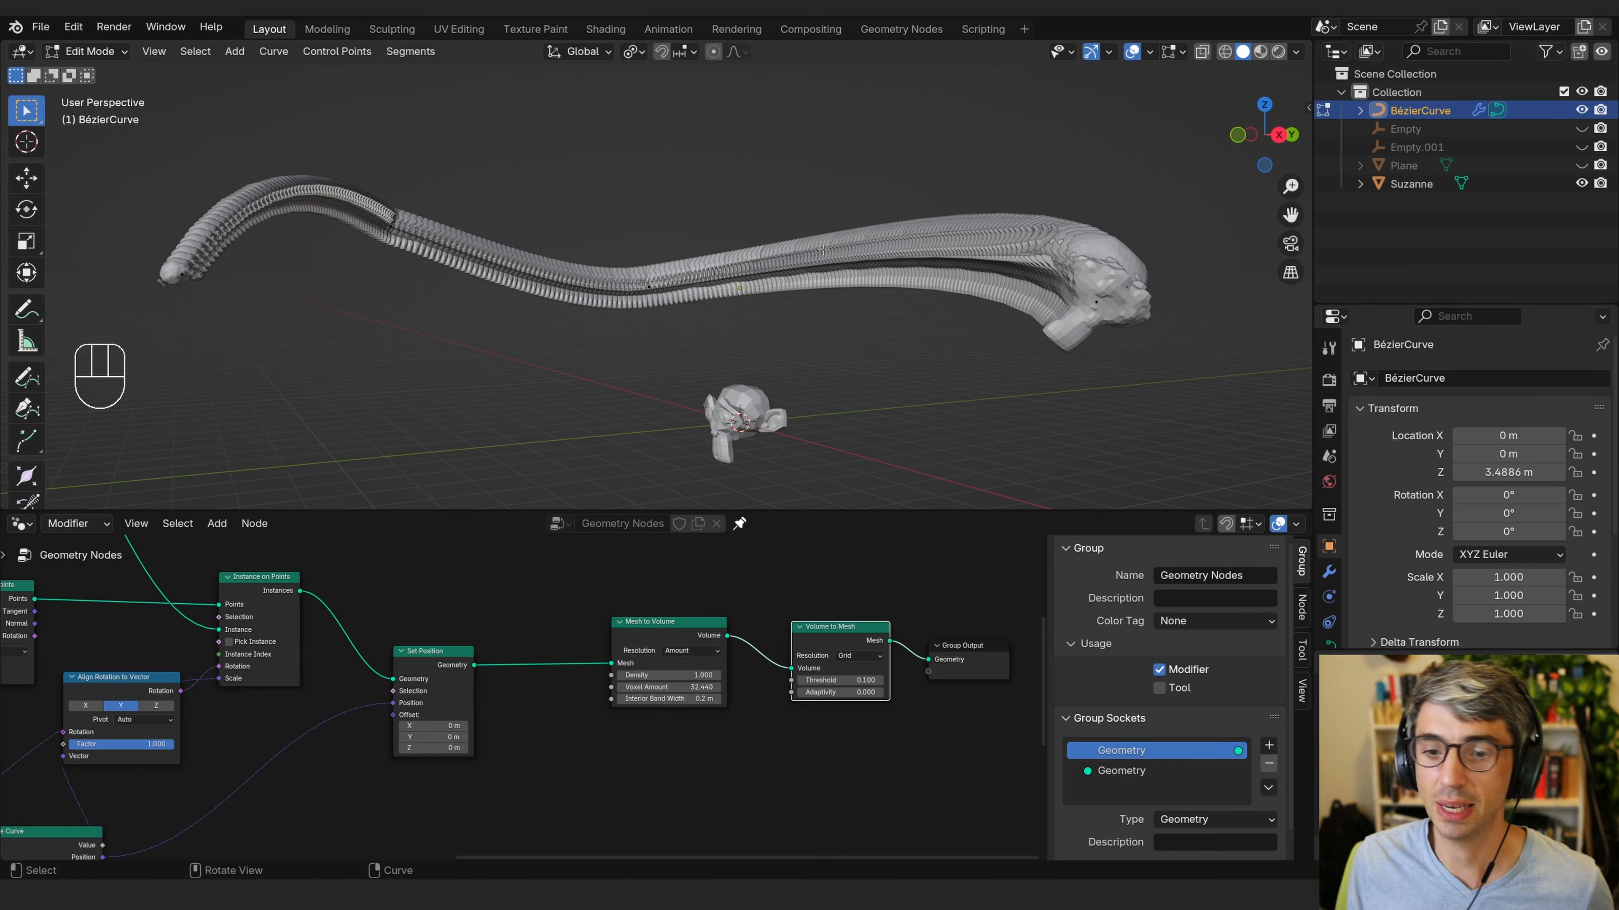
{"action": "middle_click_drag", "start_coordinate": [572, 693], "coordinate": [758, 686]}
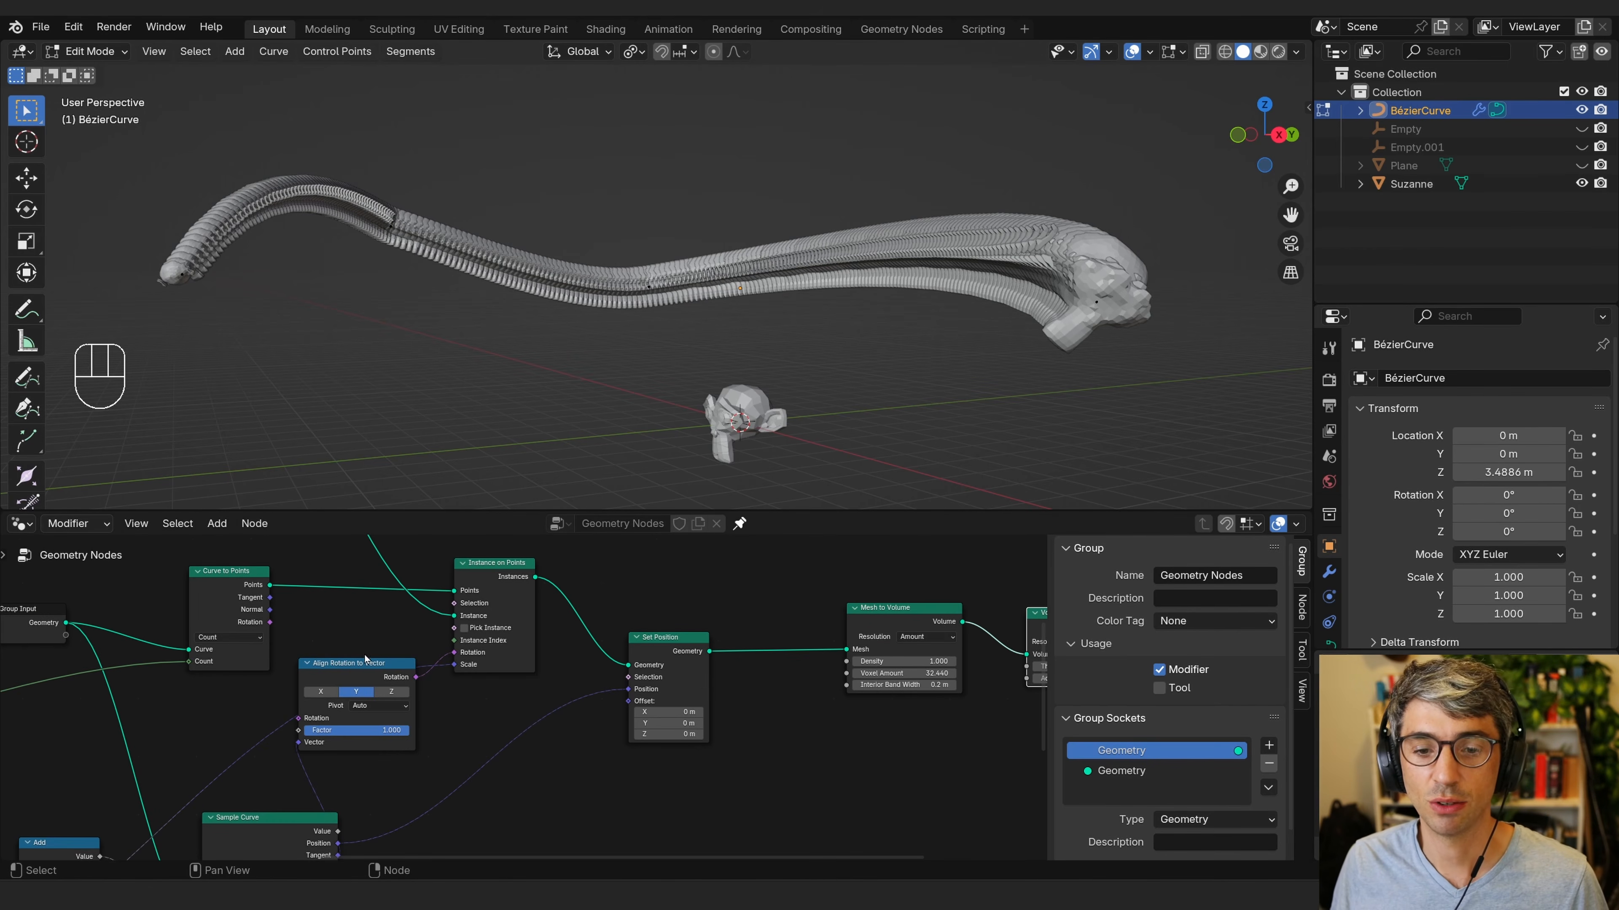
Insert a Realize Instances node between Set Position and Mesh to Volume.
{"action": "scroll", "coordinate": [596, 583], "scroll_direction": "down", "scroll_amount": 1}
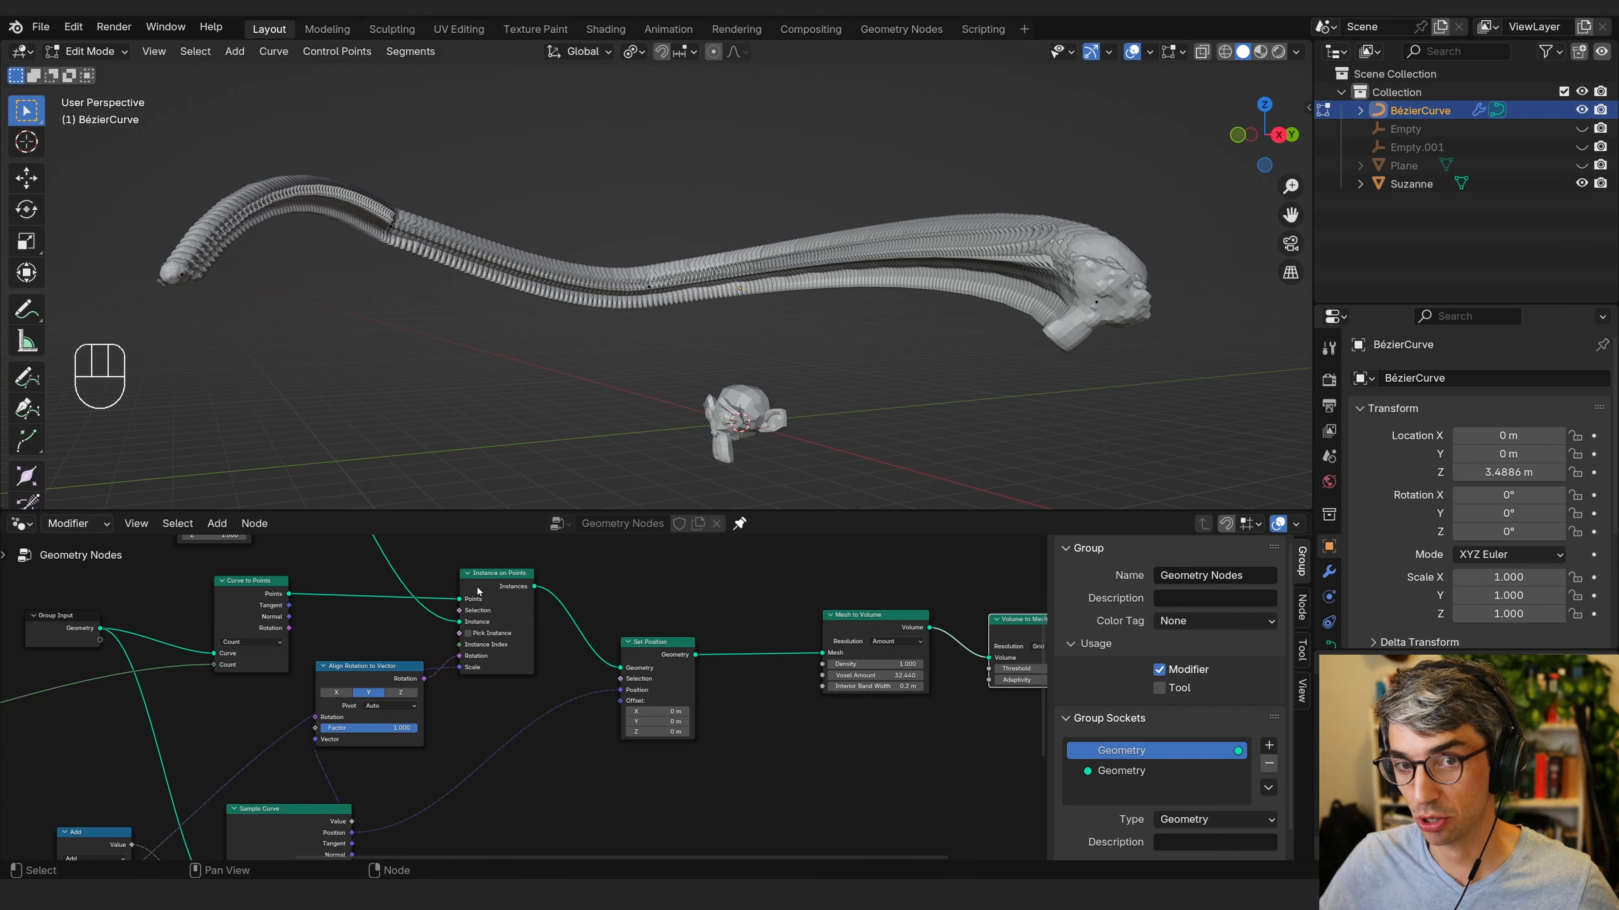
{"action": "left_click", "coordinate": [774, 611]}
{"action": "key", "text": "shift+a"}
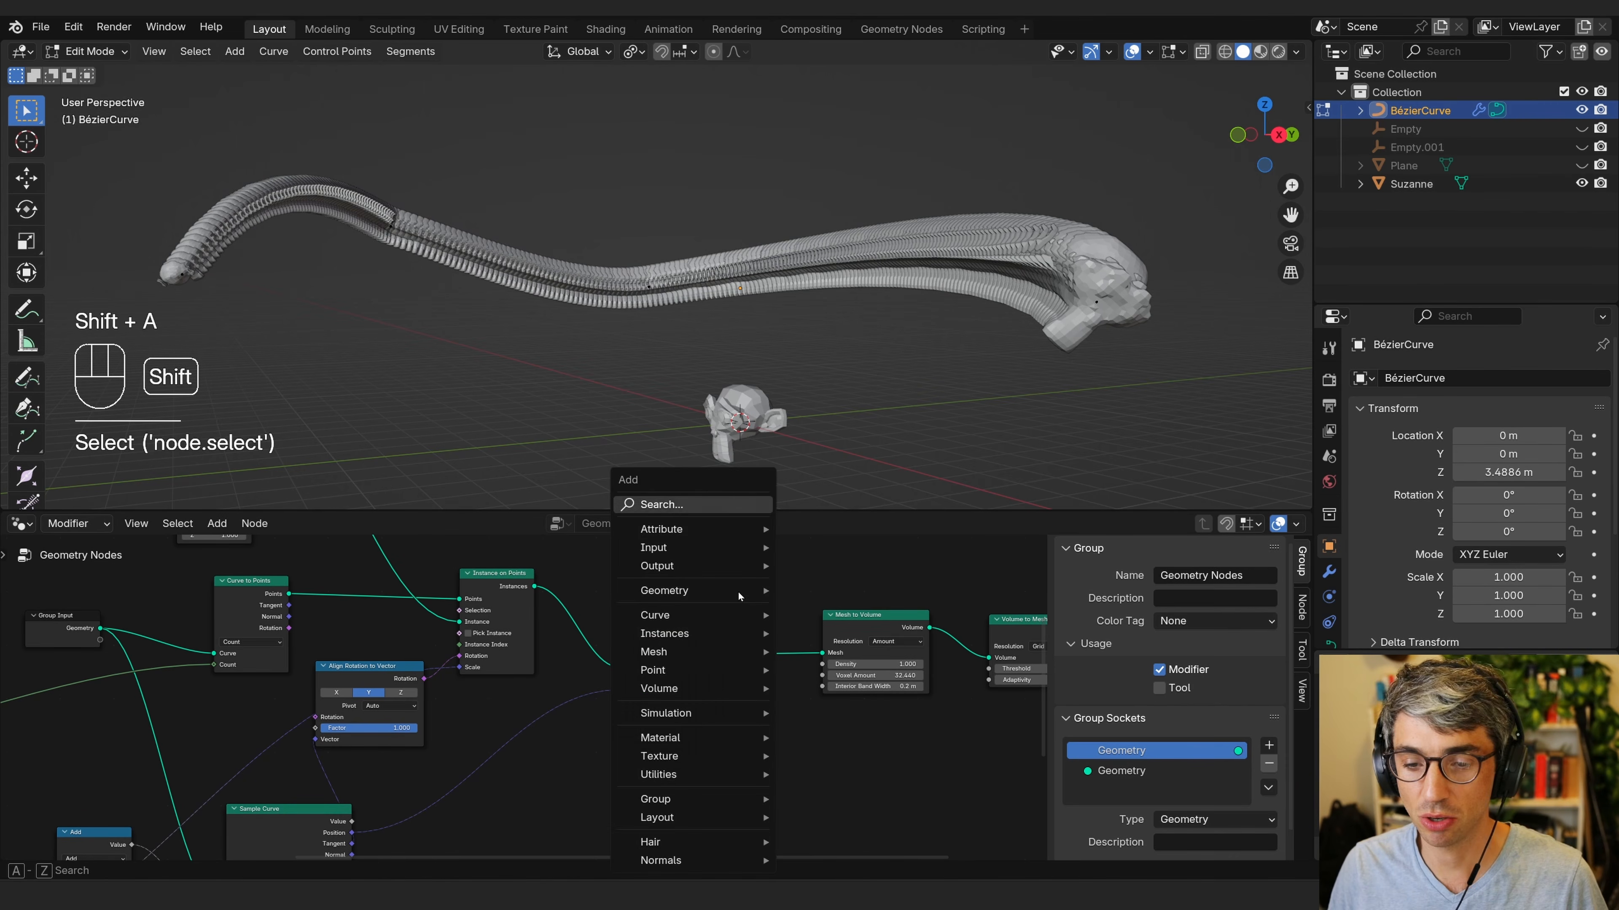
{"action": "type", "text": "rea"}
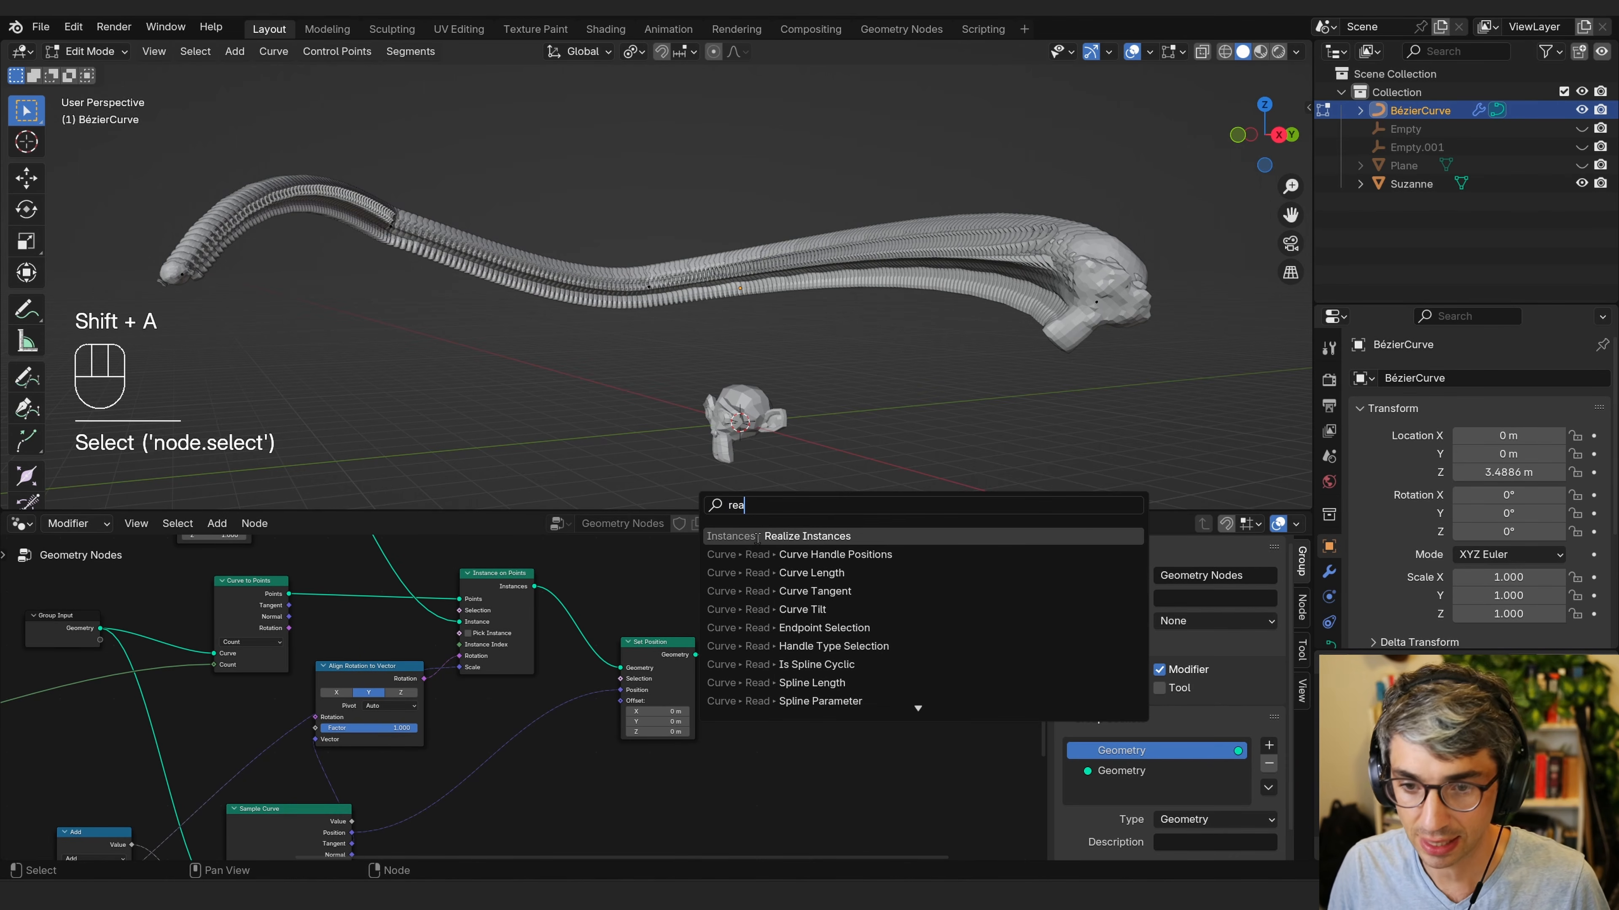
{"action": "key", "text": "Return"}
{"action": "left_click", "coordinate": [744, 646]}
{"action": "middle_click_drag", "start_coordinate": [744, 646], "coordinate": [610, 666]}
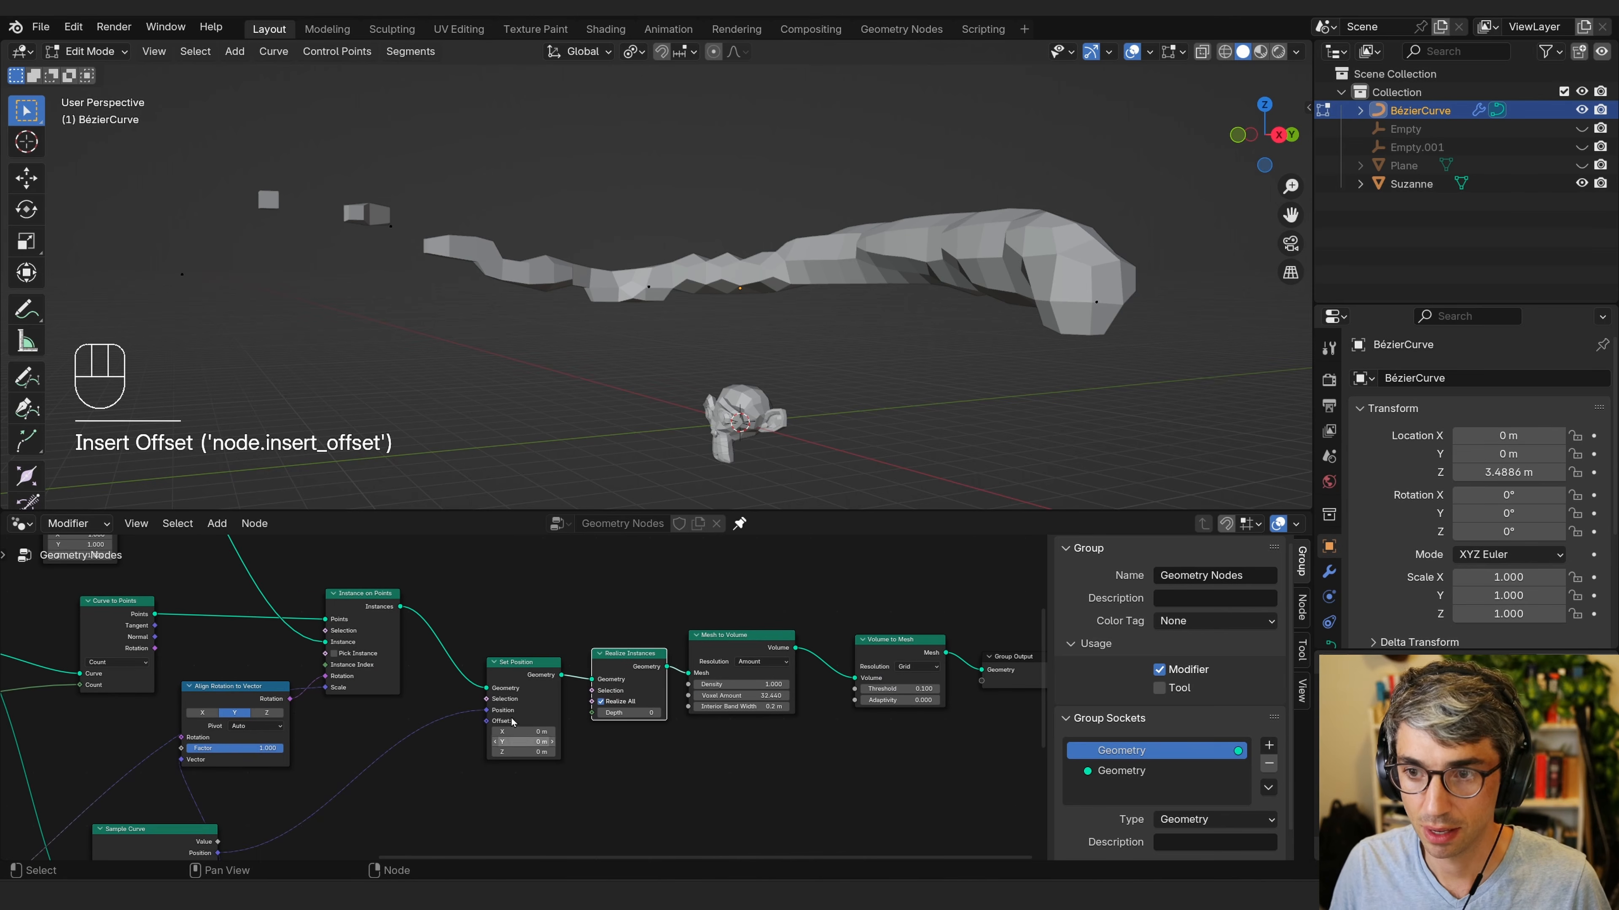
Move the Group Output node further right to make room after Volume to Mesh.
{"action": "middle_click_drag", "start_coordinate": [736, 738], "coordinate": [471, 740]}
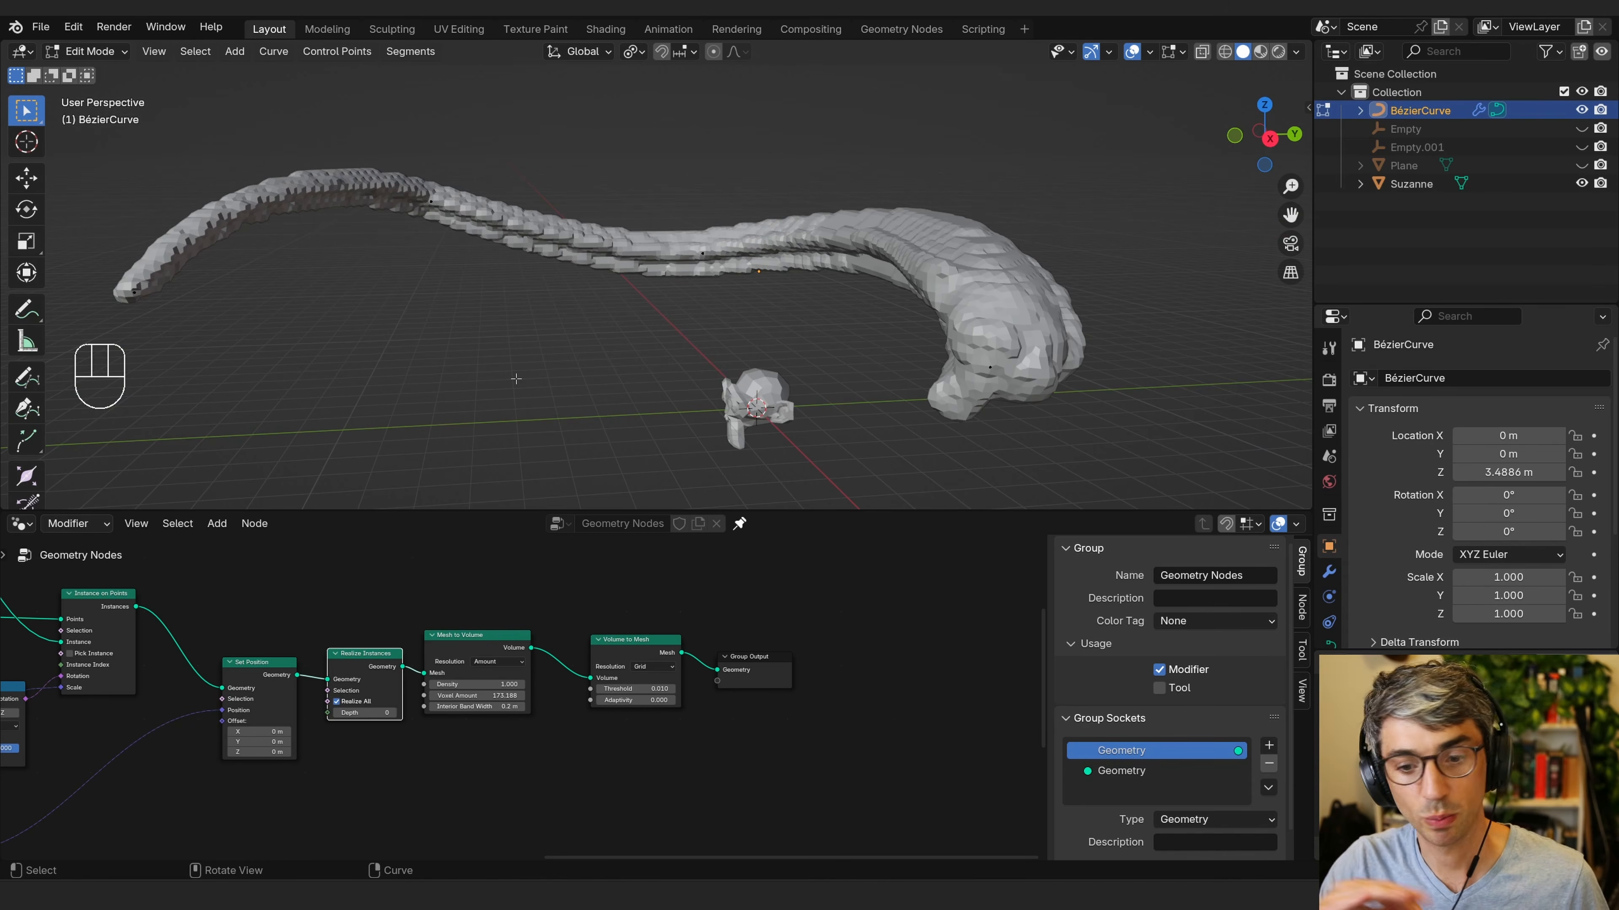
{"action": "left_click_drag", "start_coordinate": [849, 628], "coordinate": [797, 585]}
{"action": "key", "text": "g"}
{"action": "left_click", "coordinate": [885, 691]}
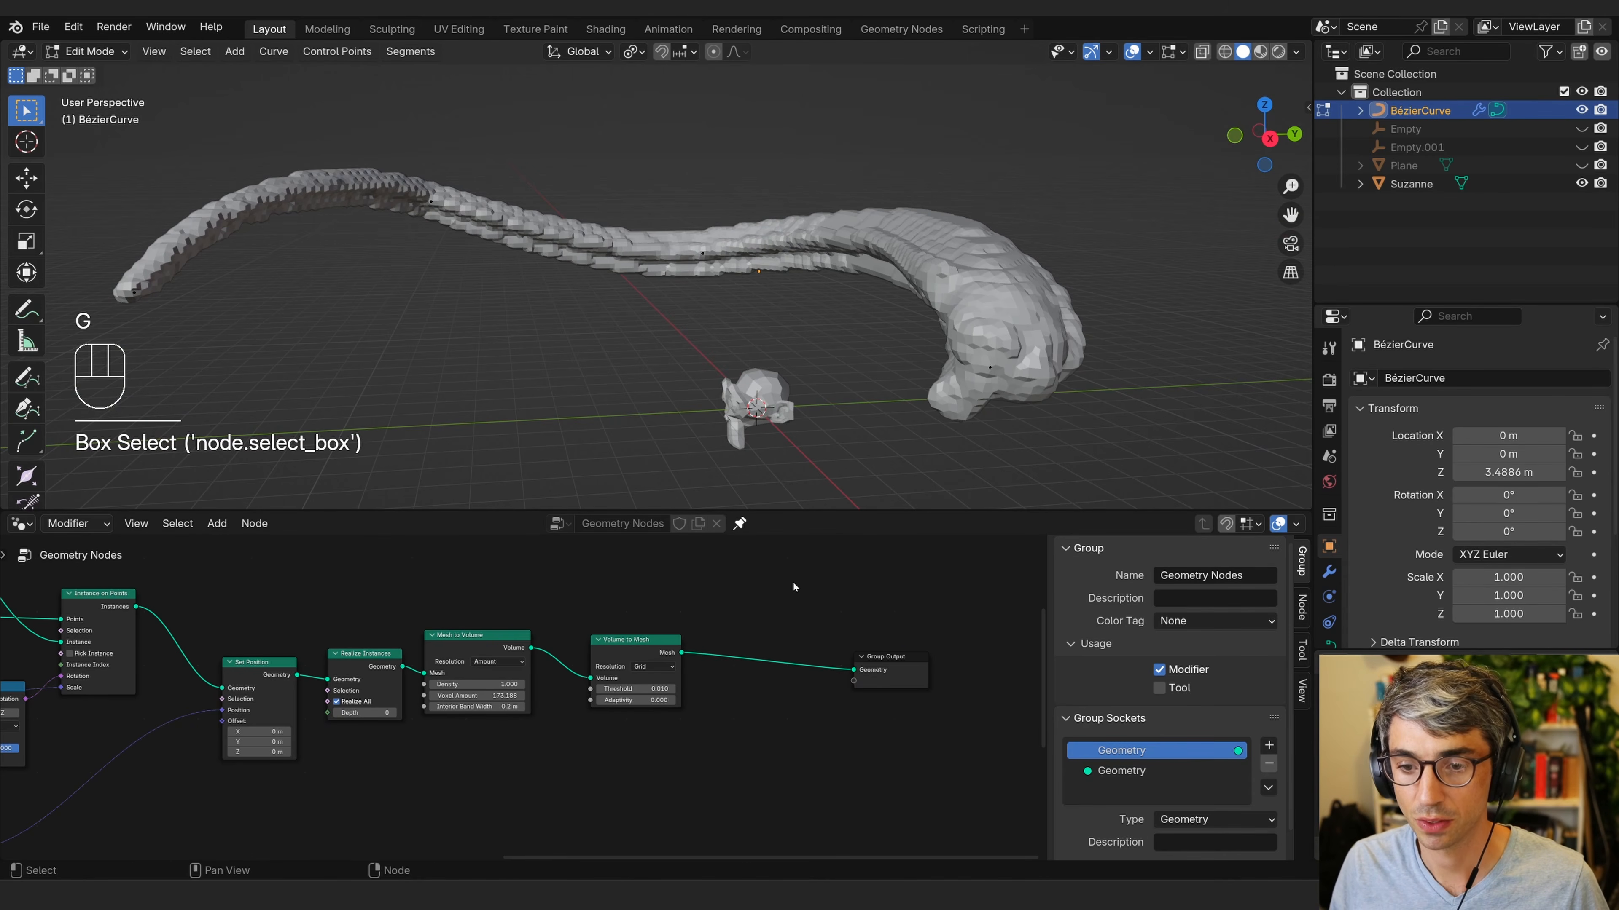
{"action": "right_click", "coordinate": [966, 341]}
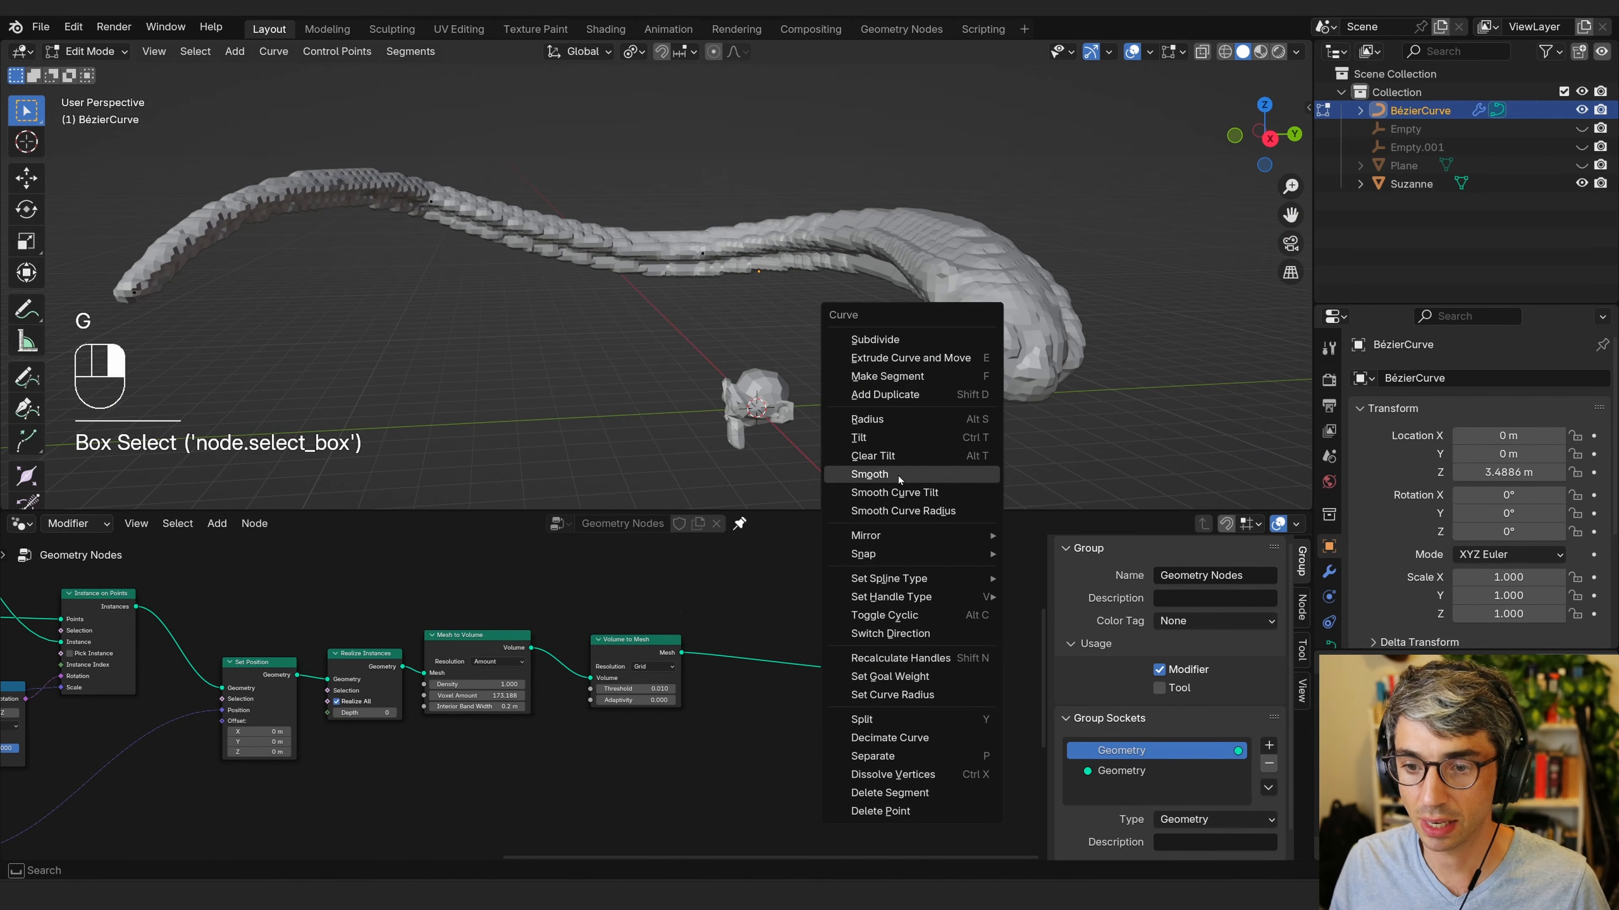
{"action": "key", "text": "shift+a"}
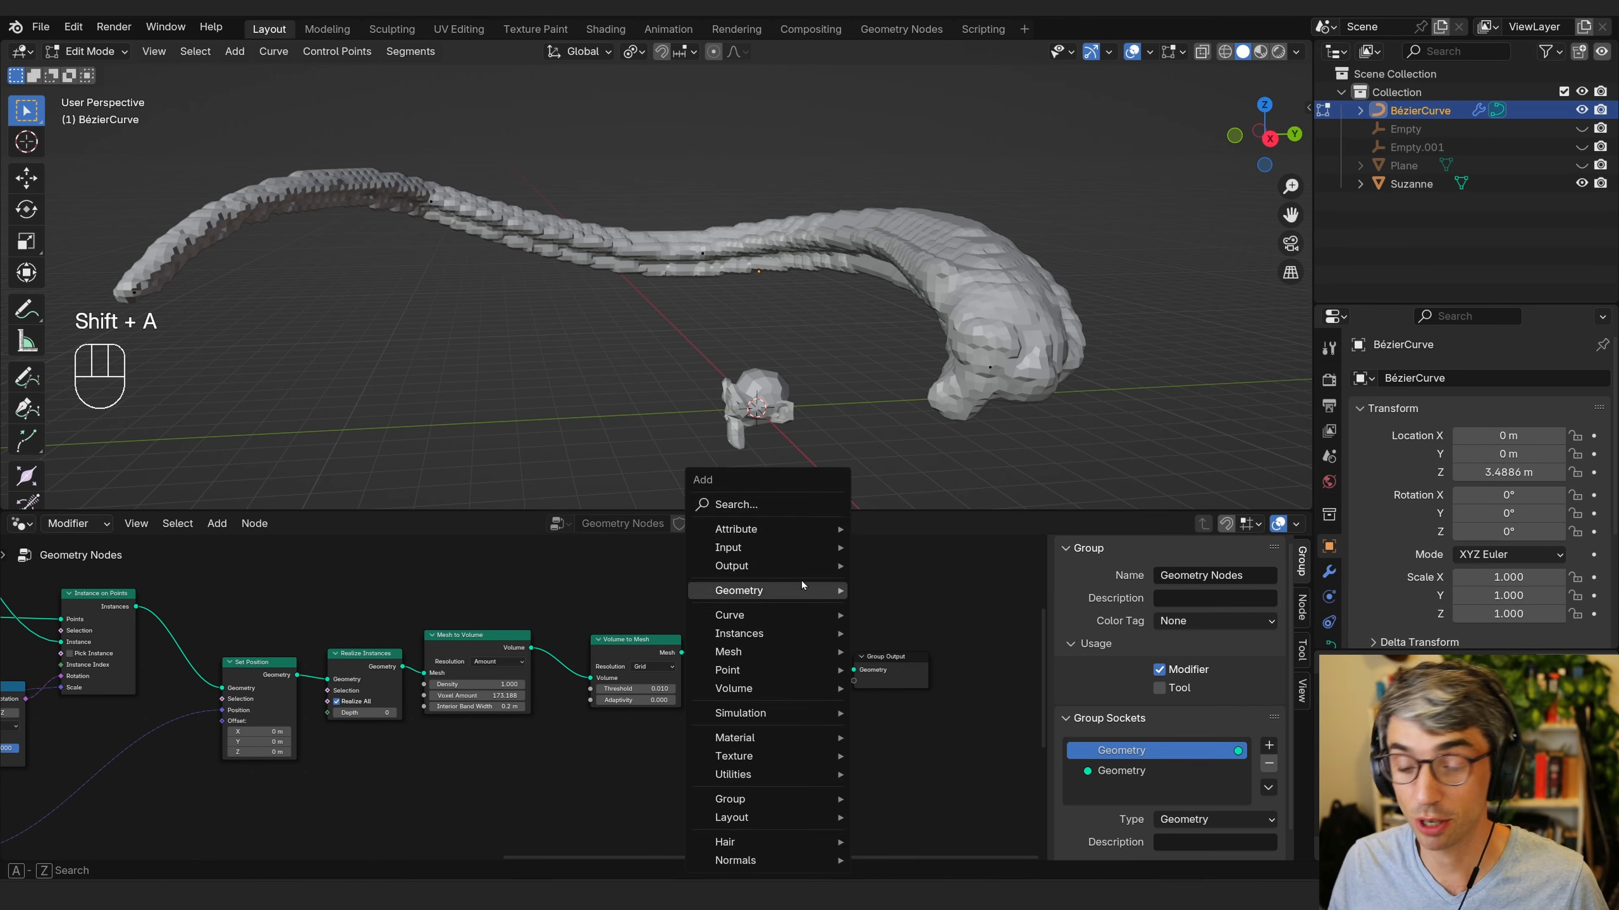
Insert a Set Shade Smooth node between Volume to Mesh and Group Output.
{"action": "left_click", "coordinate": [793, 510]}
{"action": "type", "text": "set"}
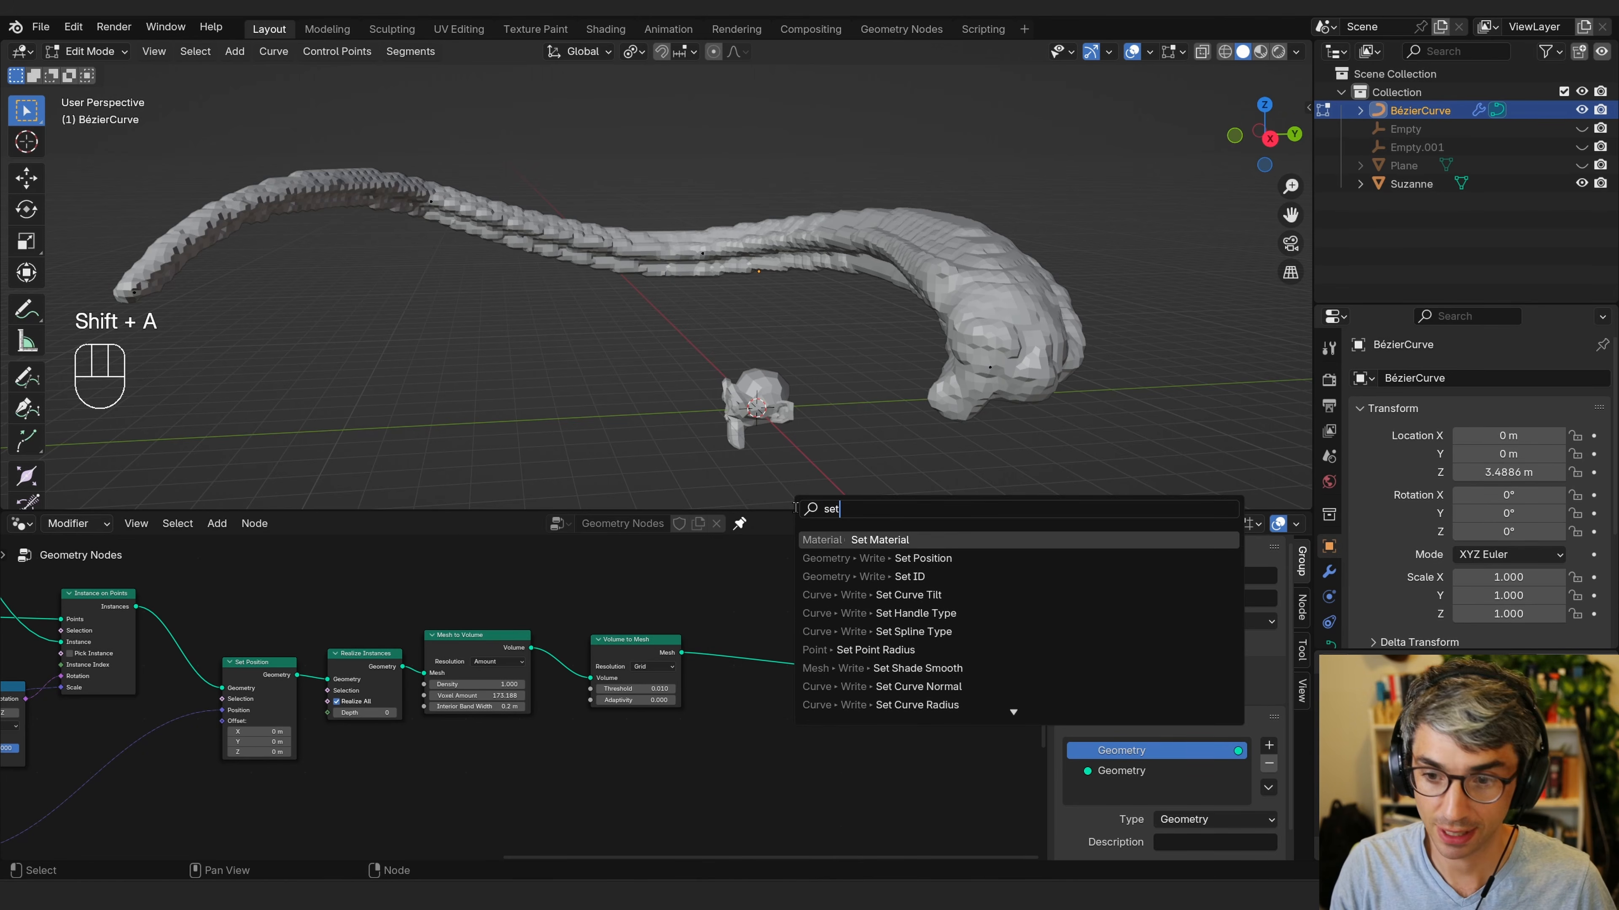
{"action": "type", "text": " s"}
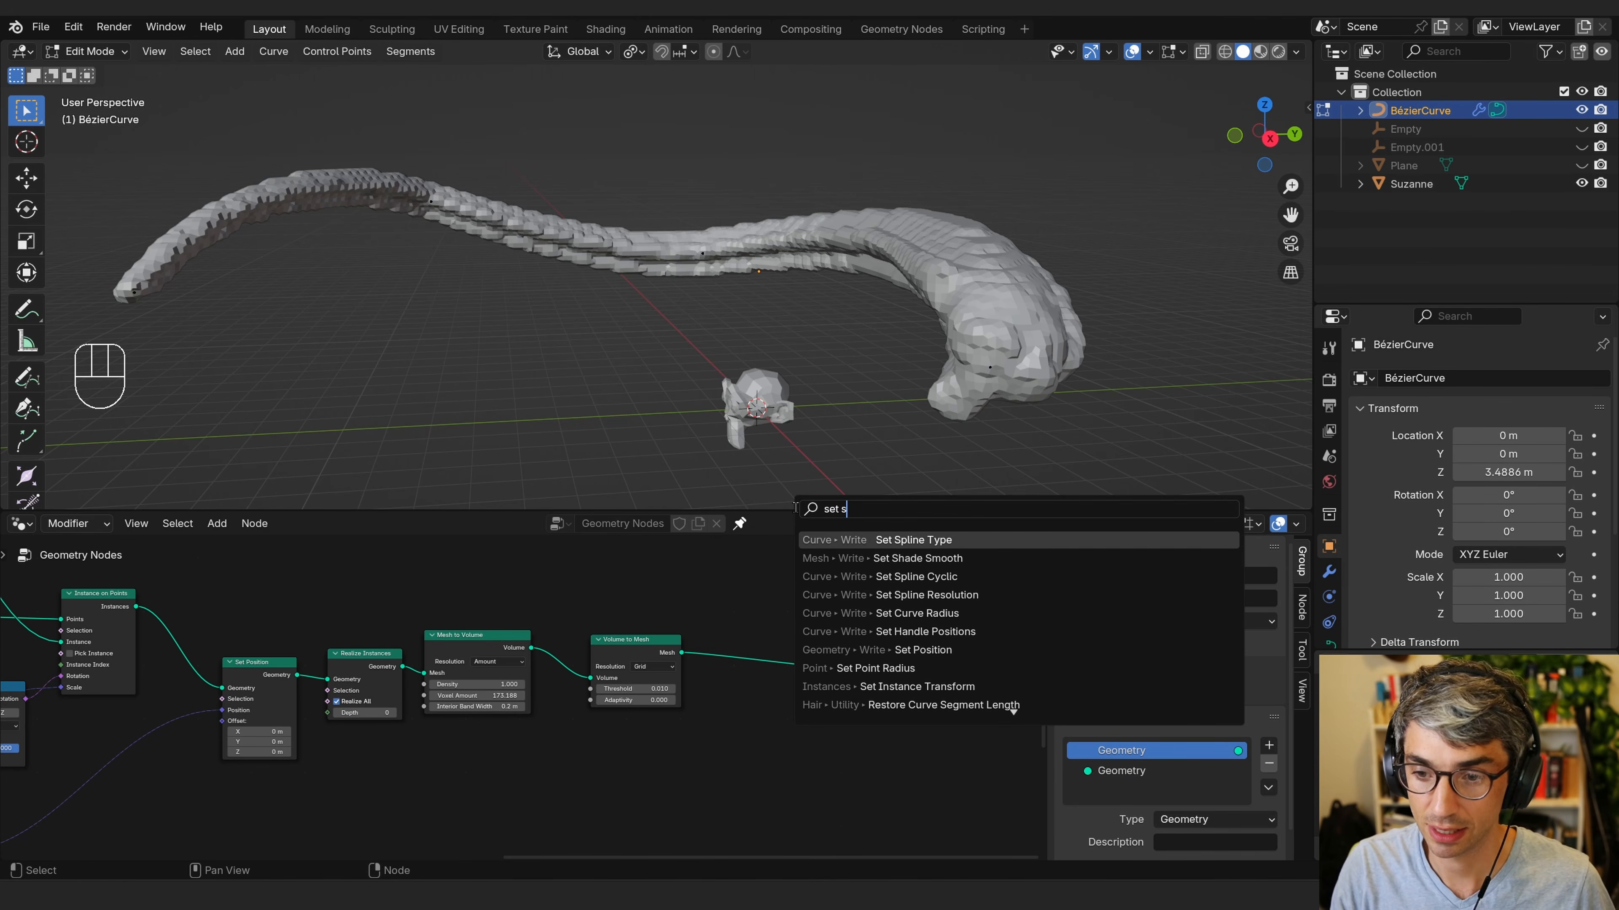
{"action": "left_click", "coordinate": [917, 558]}
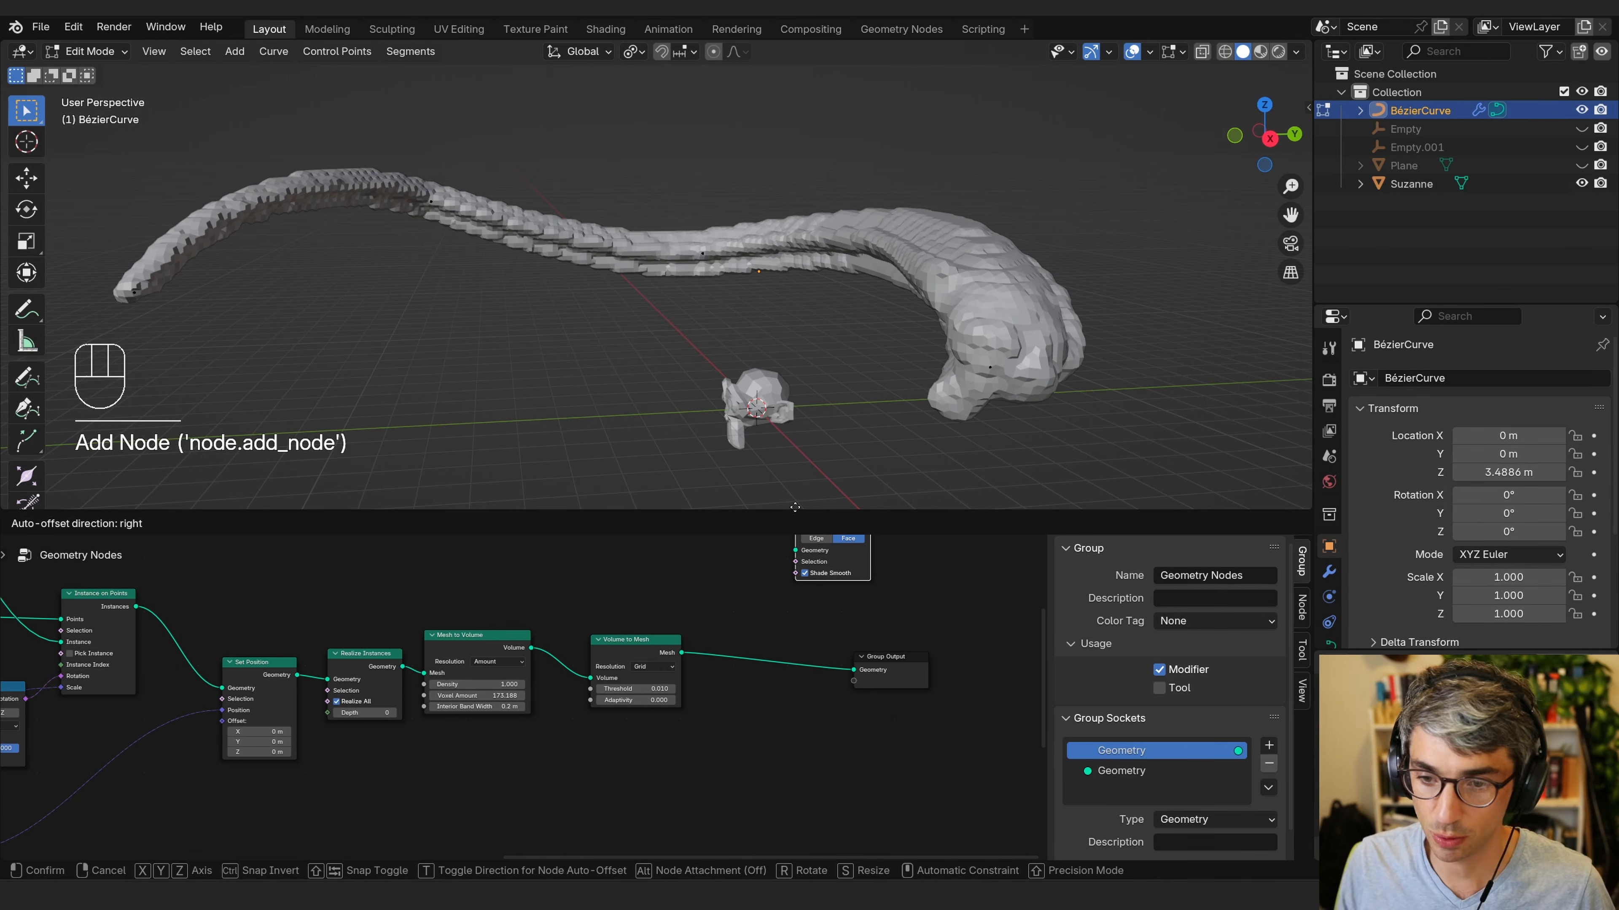
{"action": "left_click", "coordinate": [741, 614]}
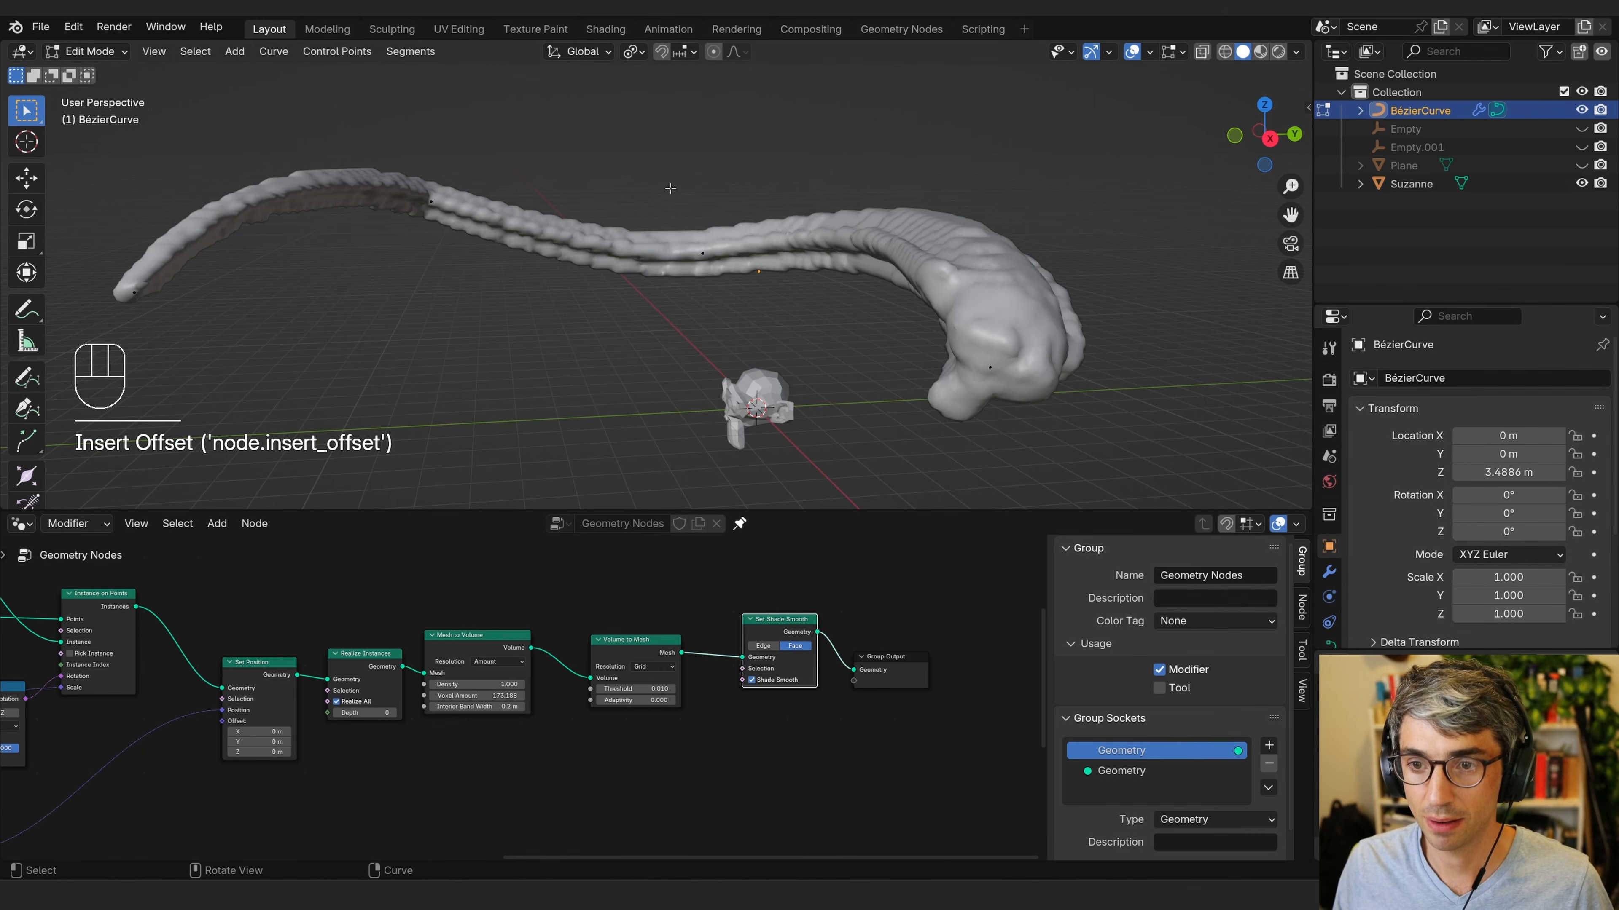
Leave the curve's Edit Mode and enter Edit Mode on the Suzanne mesh.
{"action": "middle_click_drag", "start_coordinate": [1116, 332], "coordinate": [1077, 465]}
{"action": "middle_click_drag", "start_coordinate": [990, 508], "coordinate": [915, 485], "text": "shift"}
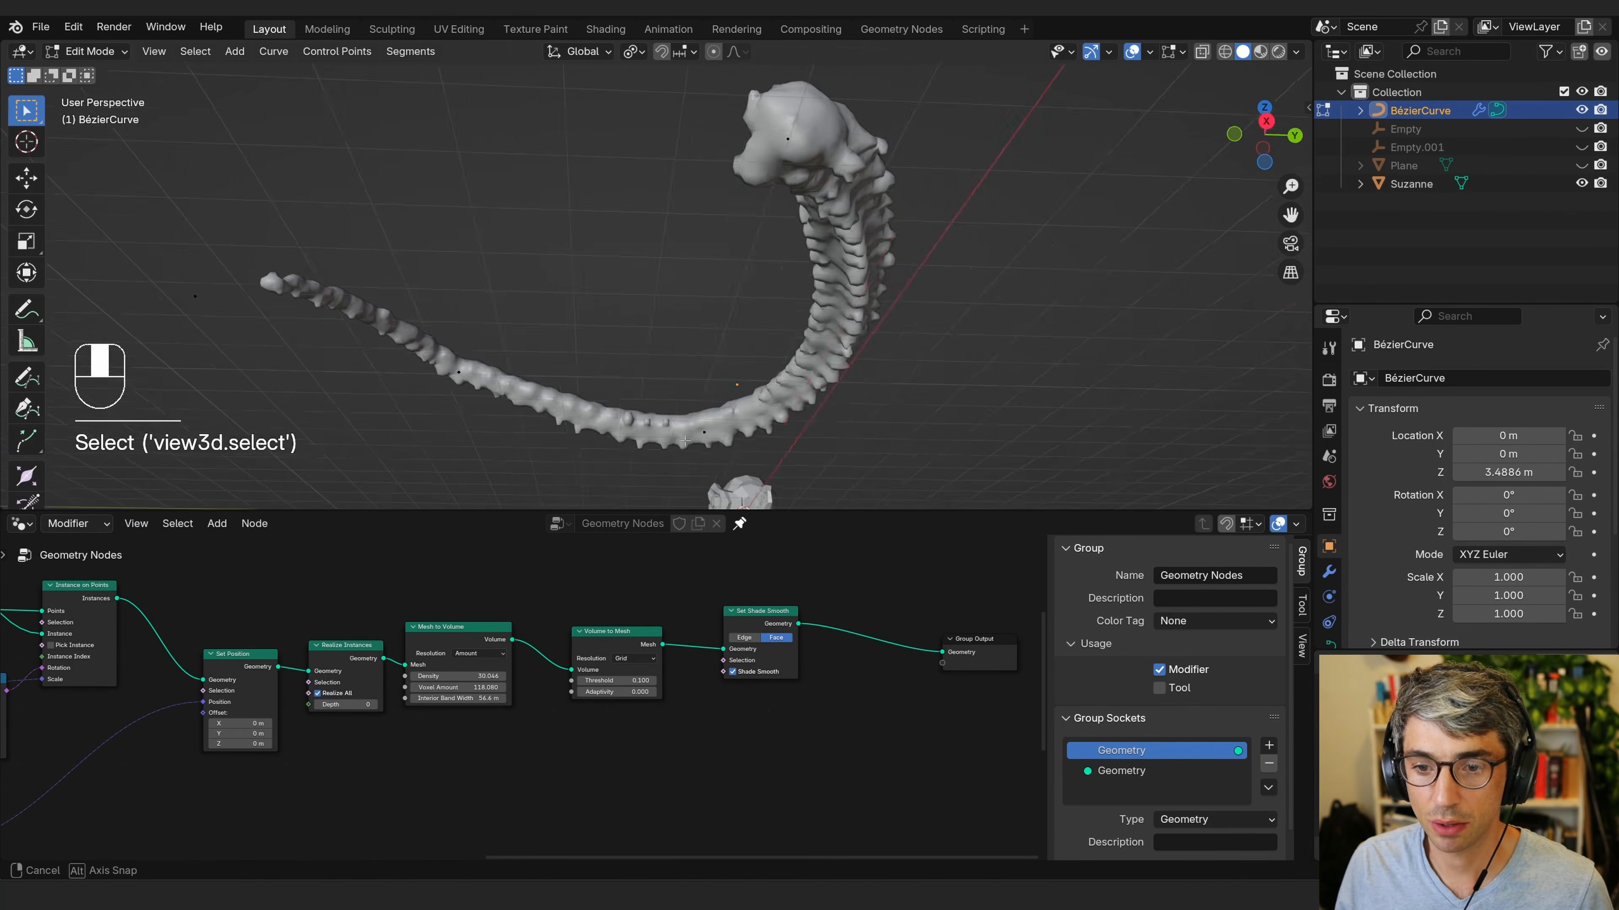
{"action": "key", "text": "Tab"}
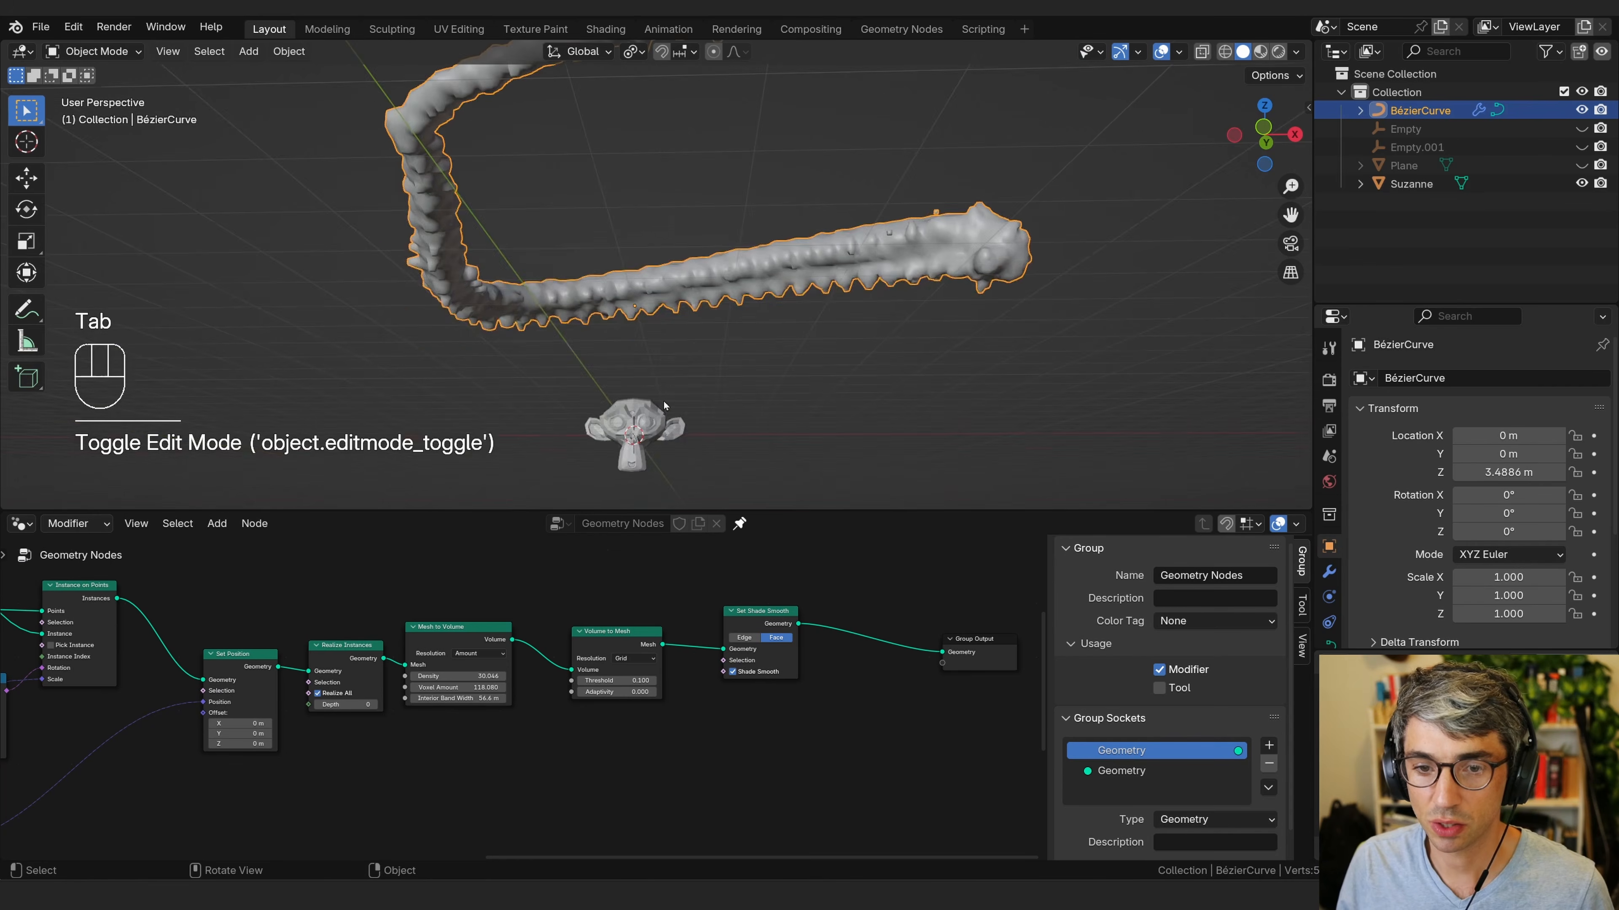
{"action": "left_click", "coordinate": [645, 448]}
{"action": "middle_click_drag", "start_coordinate": [796, 414], "coordinate": [617, 429]}
{"action": "key", "text": "Tab"}
{"action": "scroll", "coordinate": [733, 440], "scroll_direction": "down", "scroll_amount": 1}
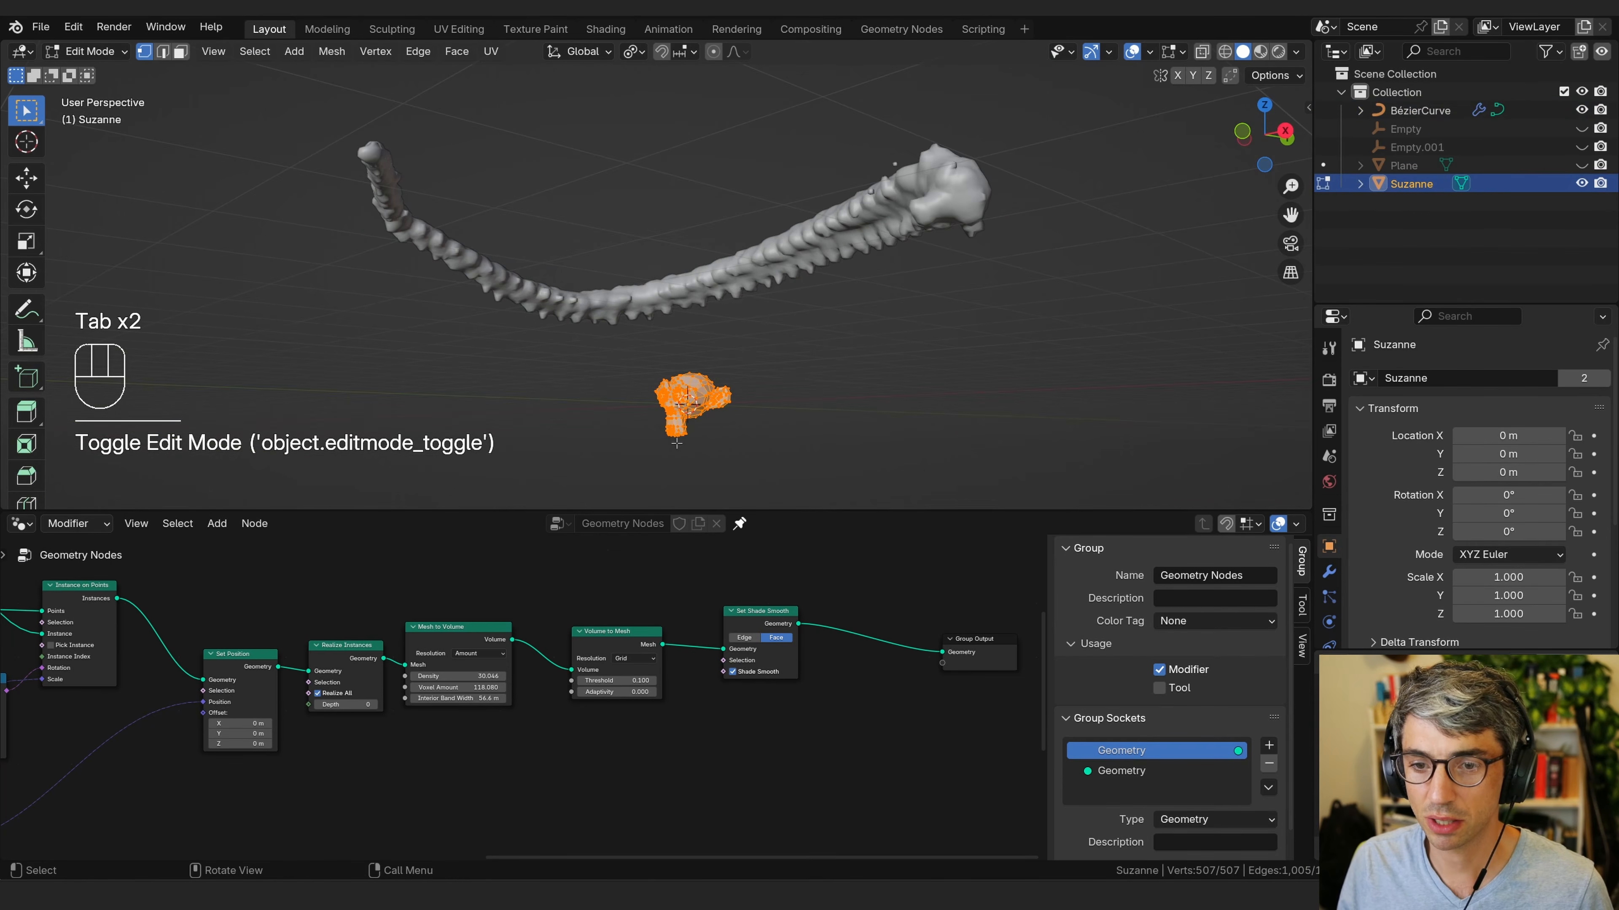
Select a vertex of Suzanne and move it along Z with proportional editing to reshape every instance.
{"action": "left_click", "coordinate": [671, 440]}
{"action": "middle_click_drag", "start_coordinate": [758, 464], "coordinate": [782, 460]}
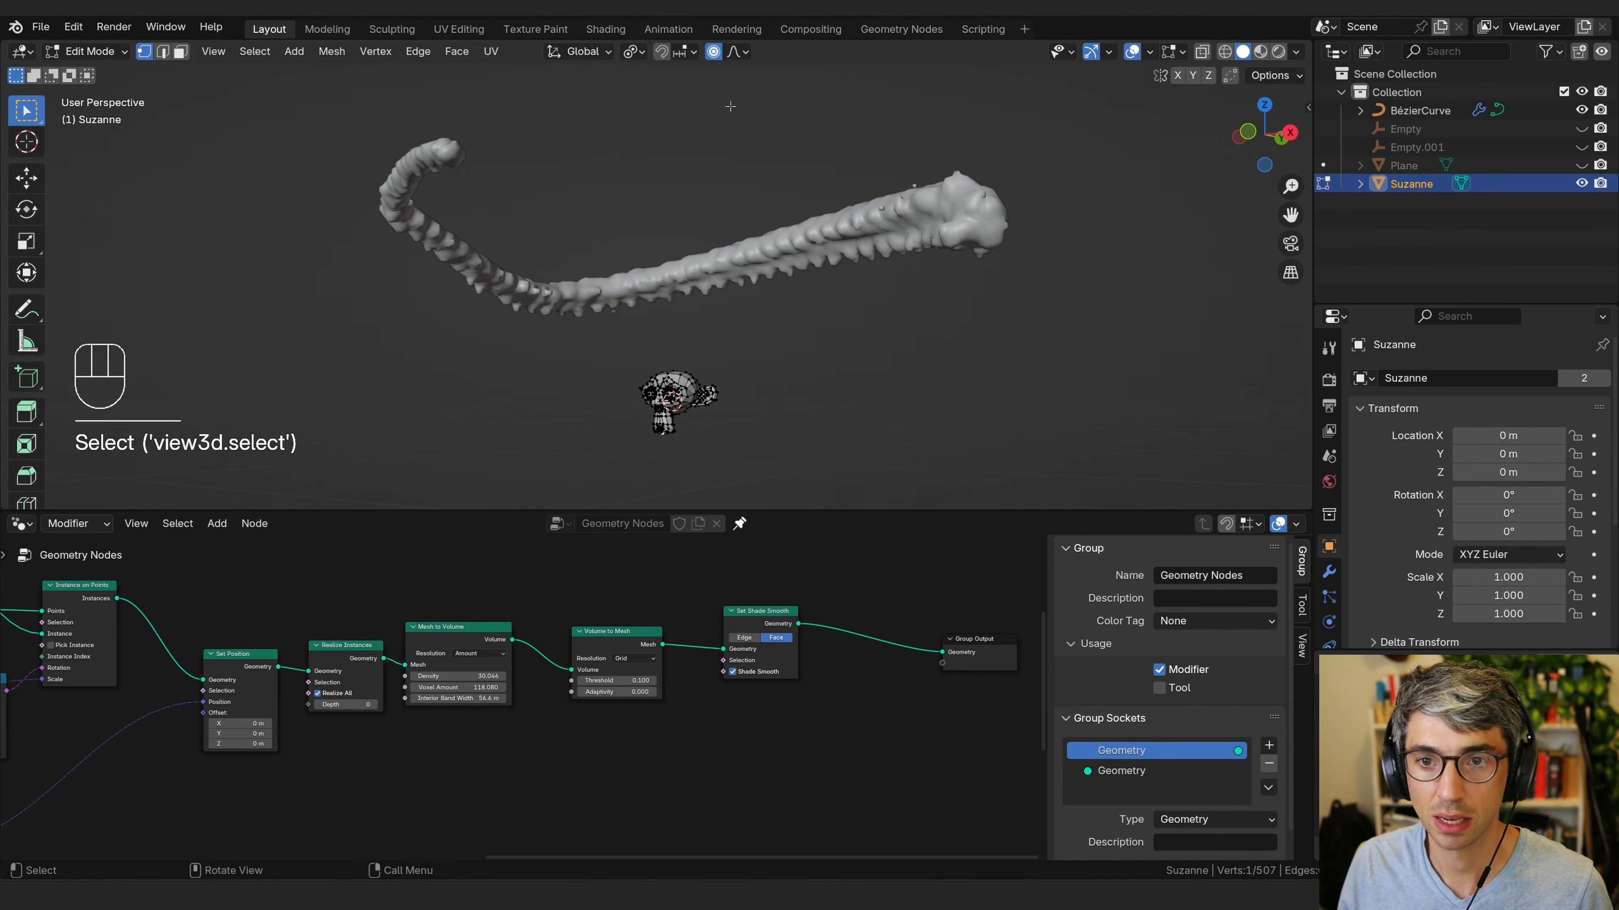
{"action": "middle_click_drag", "start_coordinate": [850, 383], "coordinate": [733, 494]}
{"action": "scroll", "coordinate": [726, 381], "scroll_direction": "up", "scroll_amount": 5}
{"action": "middle_click_drag", "start_coordinate": [726, 380], "coordinate": [656, 186], "text": "shift"}
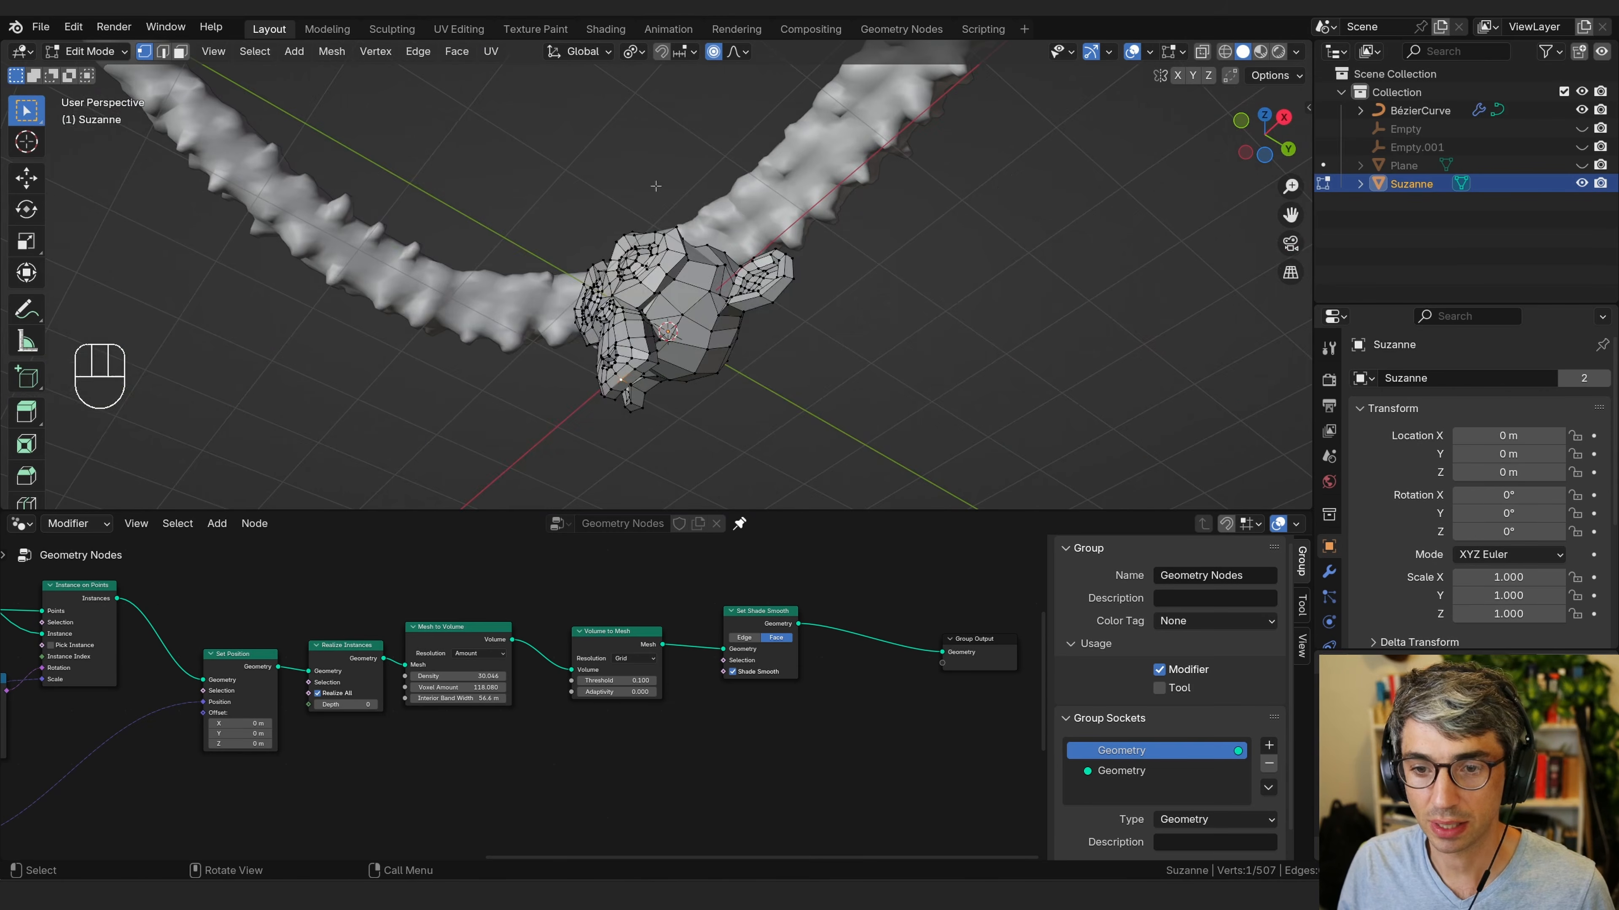
{"action": "middle_click_drag", "start_coordinate": [604, 386], "coordinate": [615, 492]}
{"action": "scroll", "coordinate": [617, 489], "scroll_direction": "down", "scroll_amount": 2}
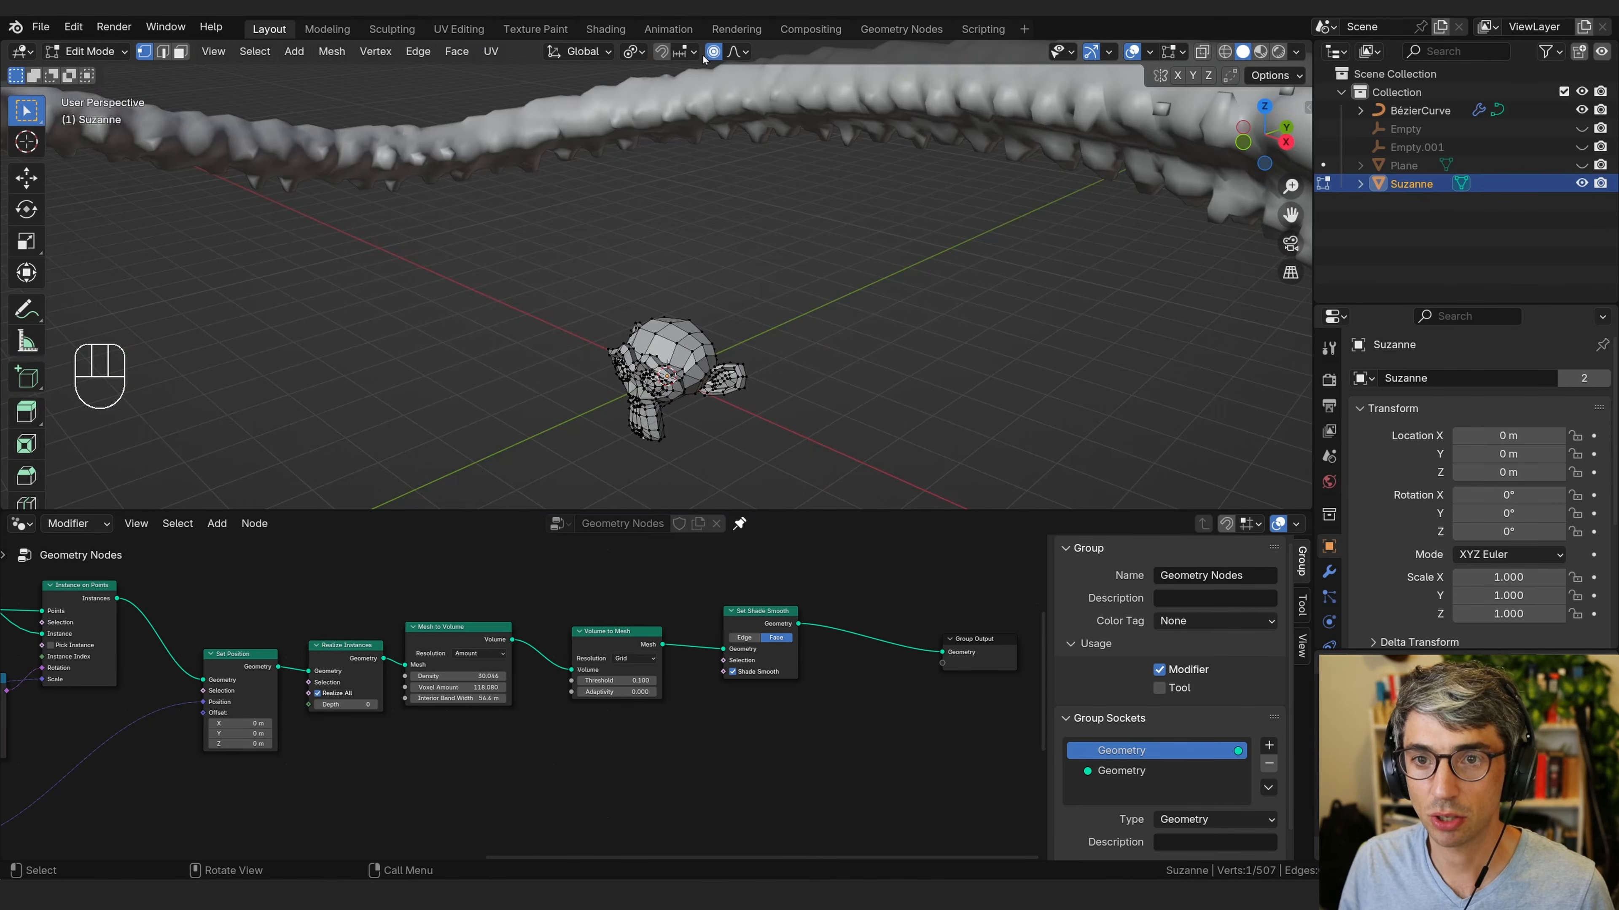
{"action": "scroll", "coordinate": [857, 318], "scroll_direction": "down", "scroll_amount": 3}
{"action": "middle_click_drag", "start_coordinate": [857, 318], "coordinate": [819, 324]}
{"action": "key", "text": "g"}
{"action": "key", "text": "z"}
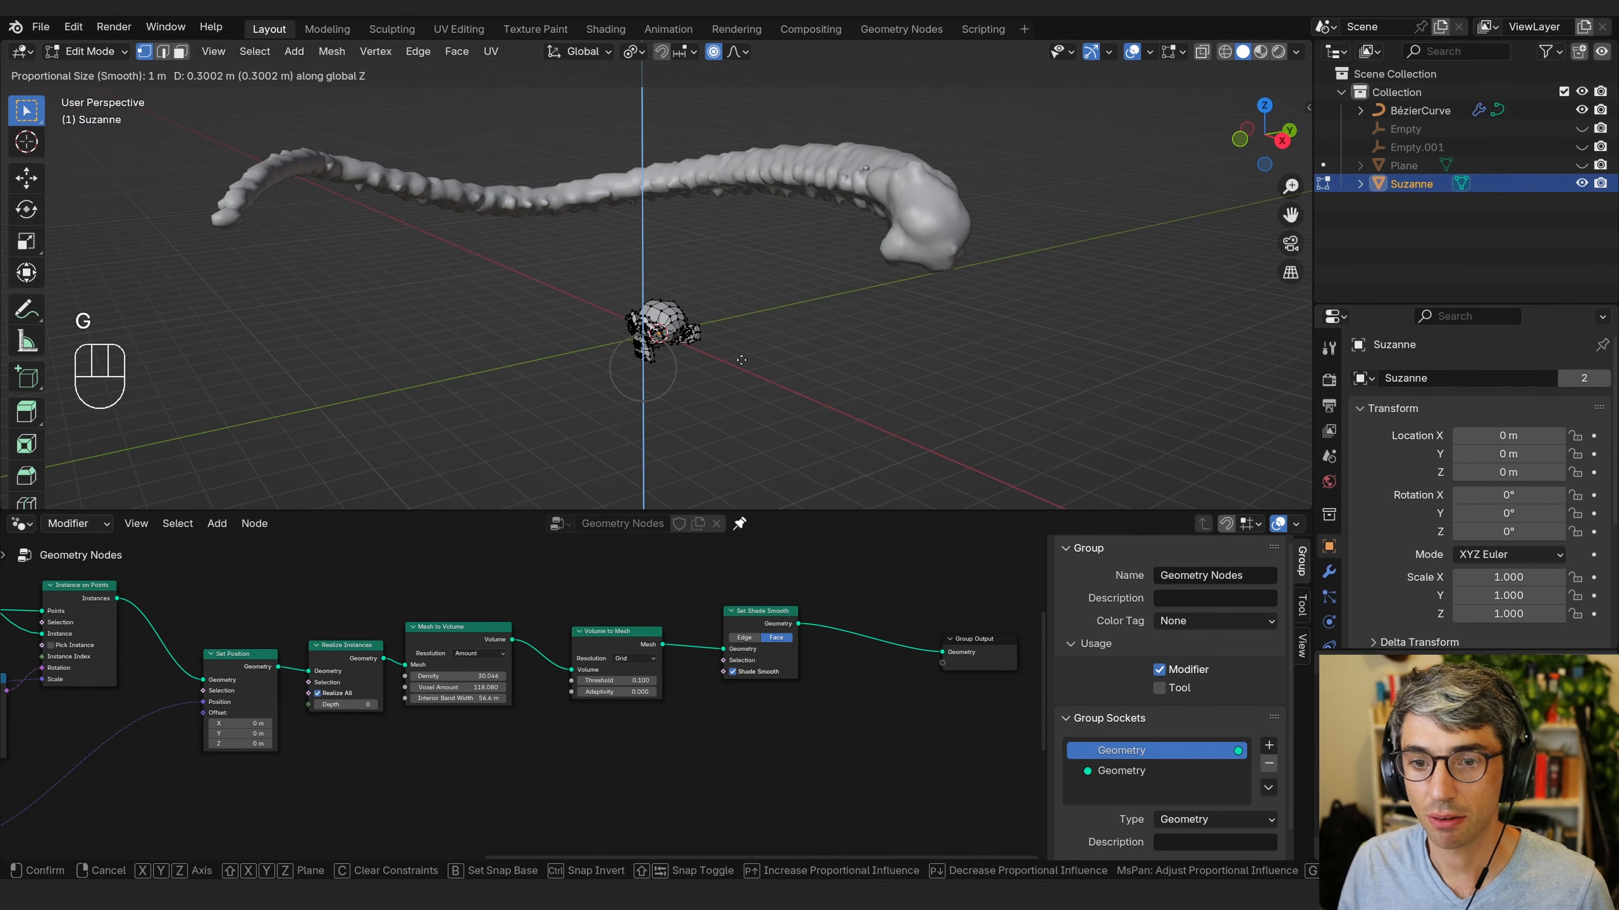
{"action": "scroll", "coordinate": [745, 344], "scroll_direction": "down", "scroll_amount": 8}
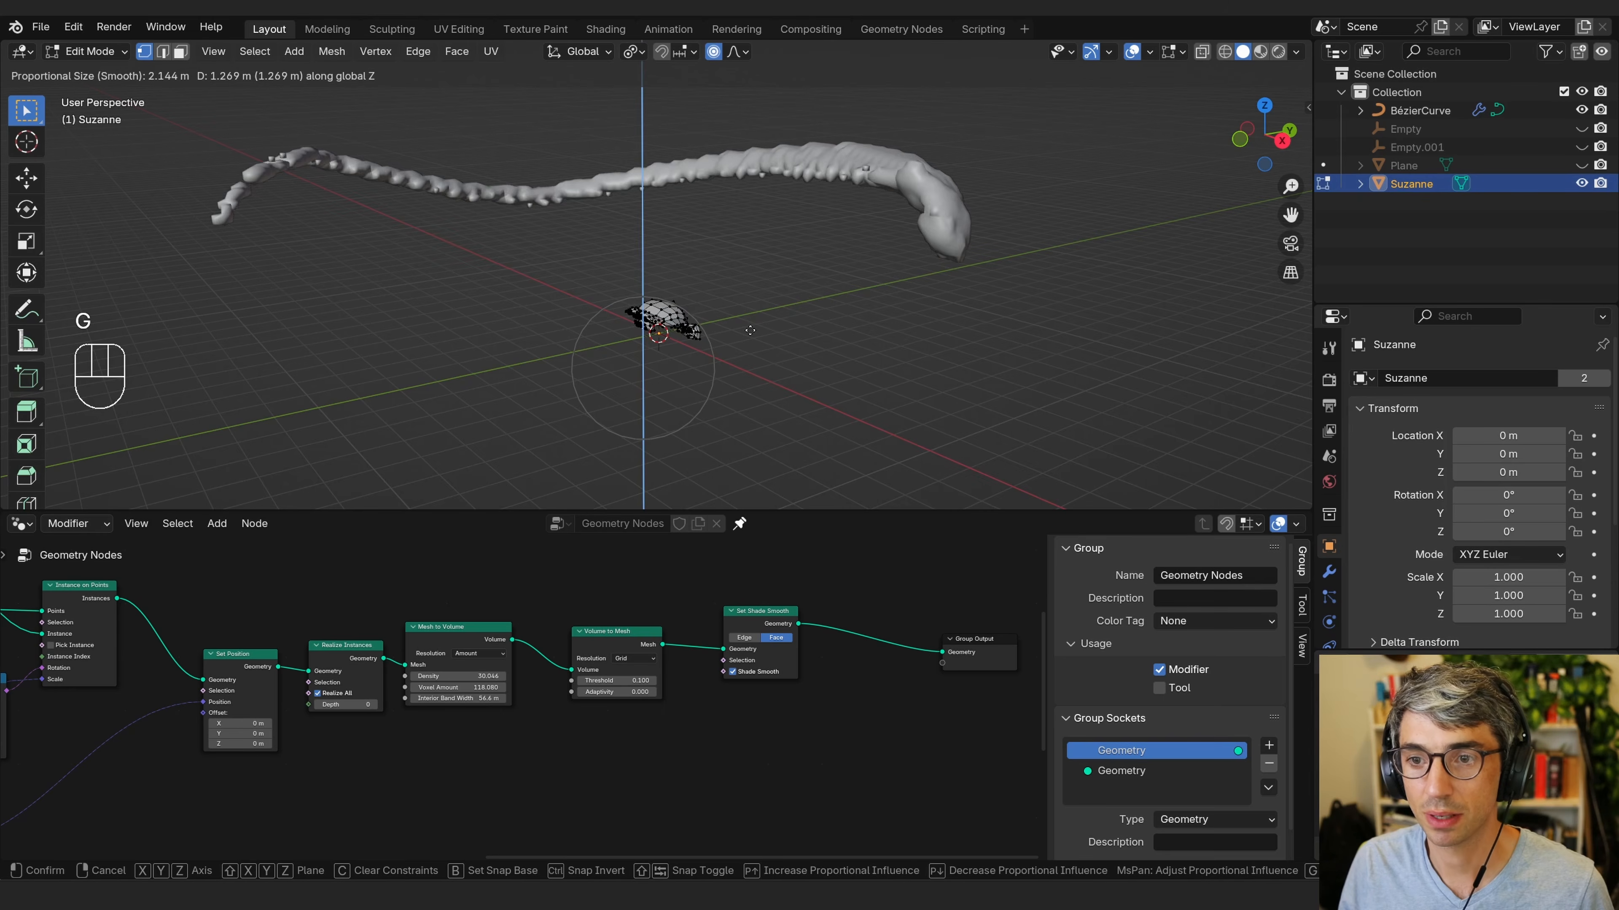
{"action": "scroll", "coordinate": [751, 331], "scroll_direction": "down", "scroll_amount": 5}
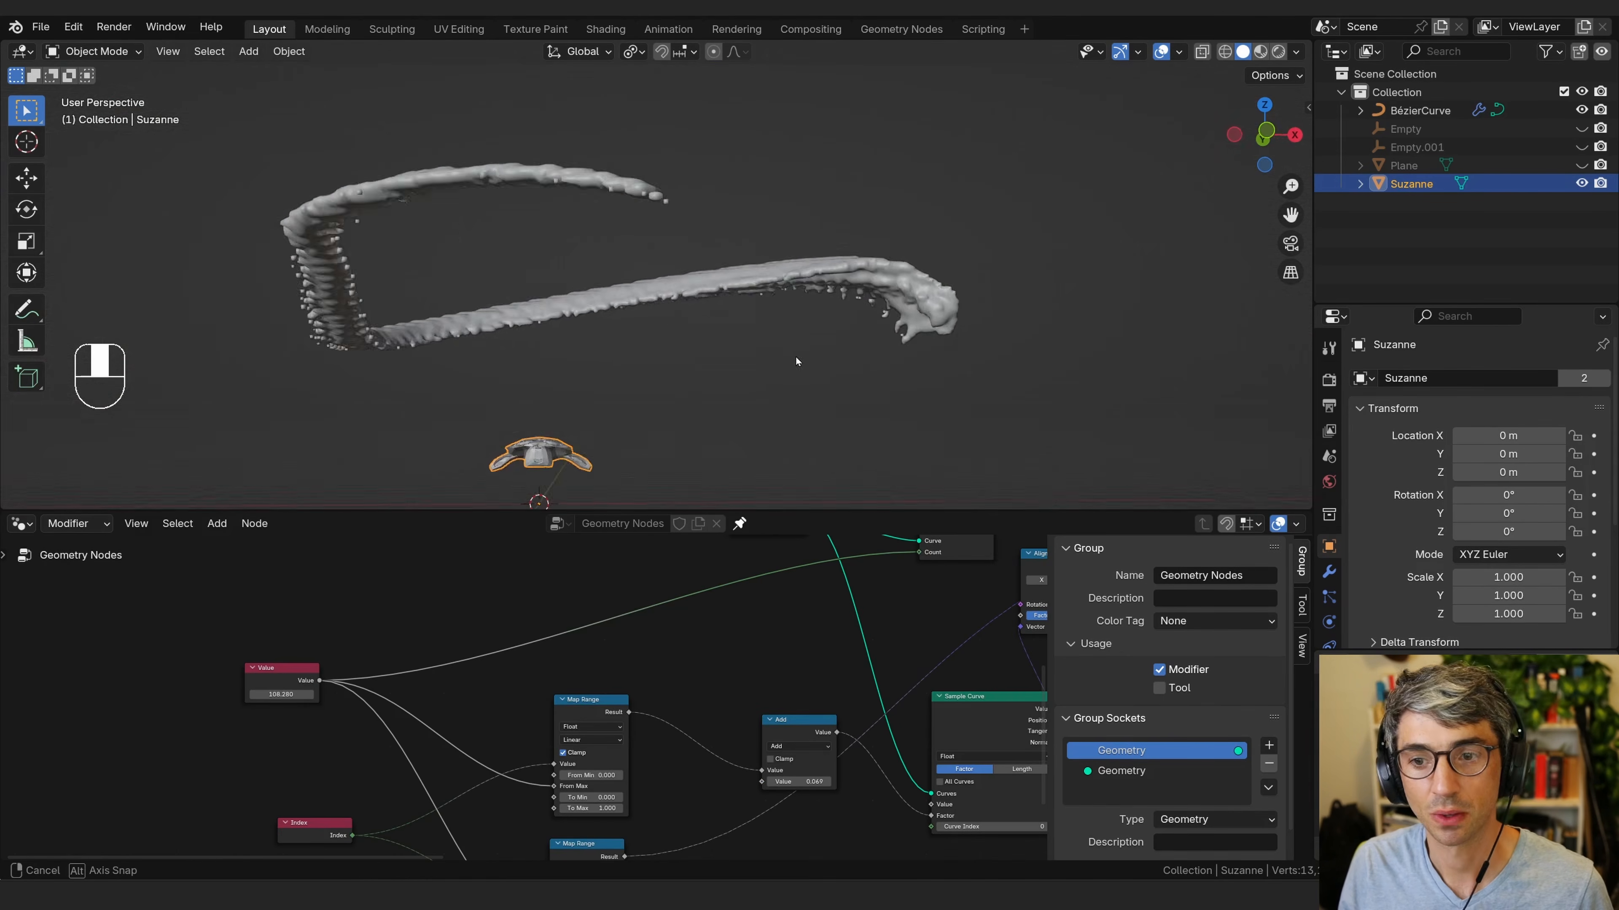
{"action": "middle_click_drag", "start_coordinate": [795, 357], "coordinate": [891, 353]}
Select the Bézier curve and adjust its control points in Edit Mode.
{"action": "left_click", "coordinate": [762, 239]}
{"action": "key", "text": "Tab"}
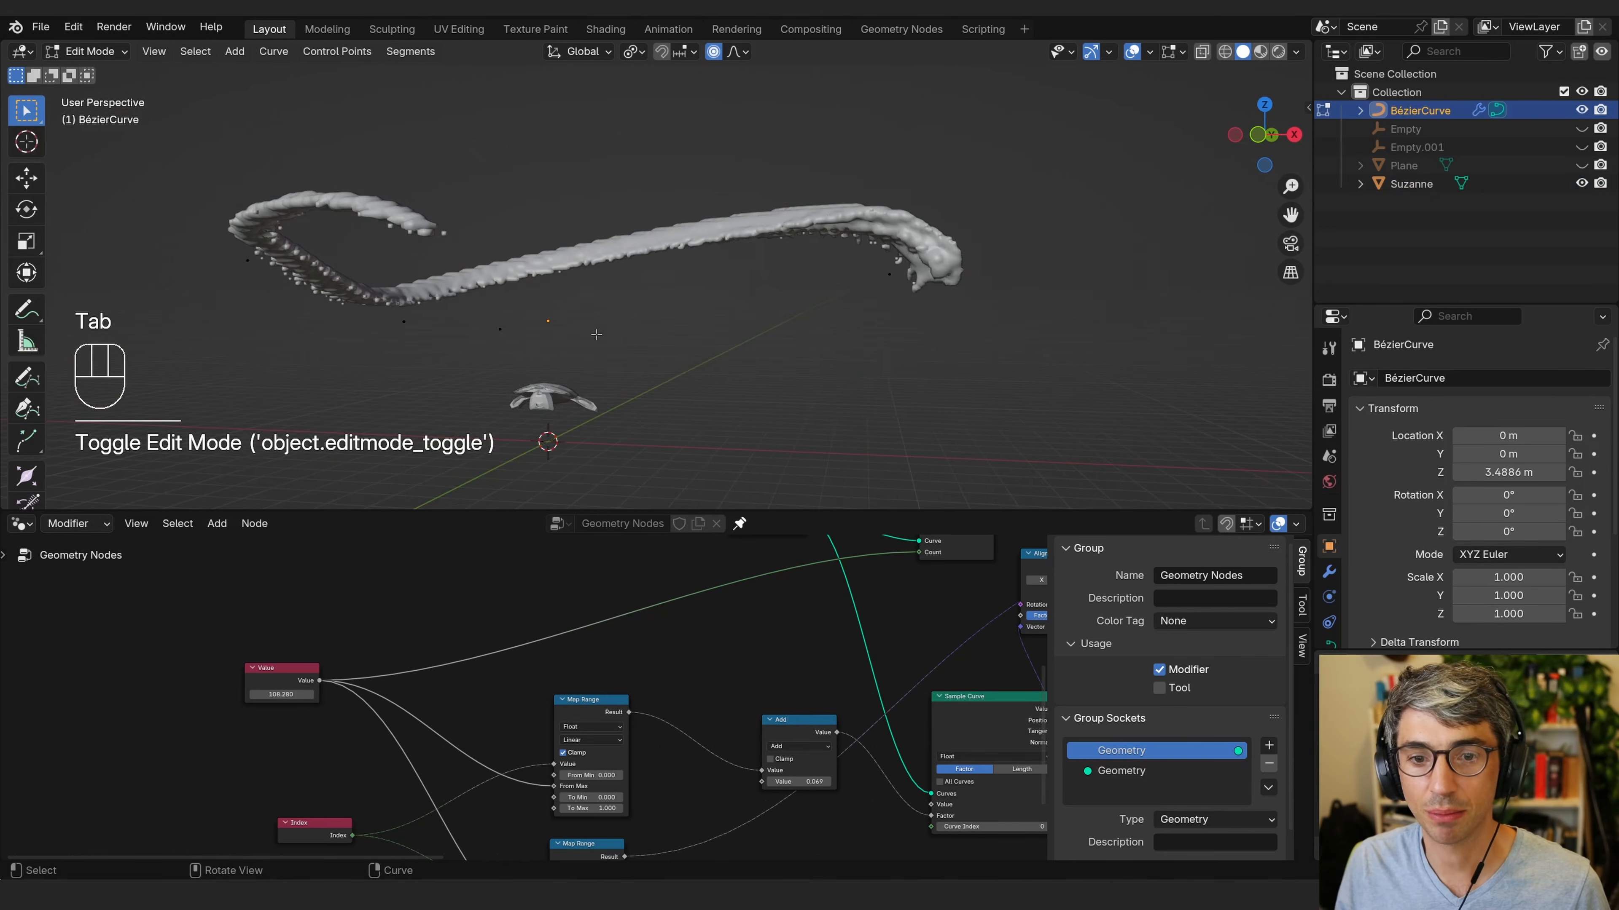
{"action": "left_click", "coordinate": [596, 335]}
{"action": "mouse_move", "coordinate": [596, 334]}
{"action": "middle_mouse_down"}
{"action": "mouse_move", "coordinate": [726, 341]}
{"action": "mouse_move", "coordinate": [567, 324]}
{"action": "middle_mouse_up"}
{"action": "middle_click_drag", "start_coordinate": [850, 392], "coordinate": [867, 394]}
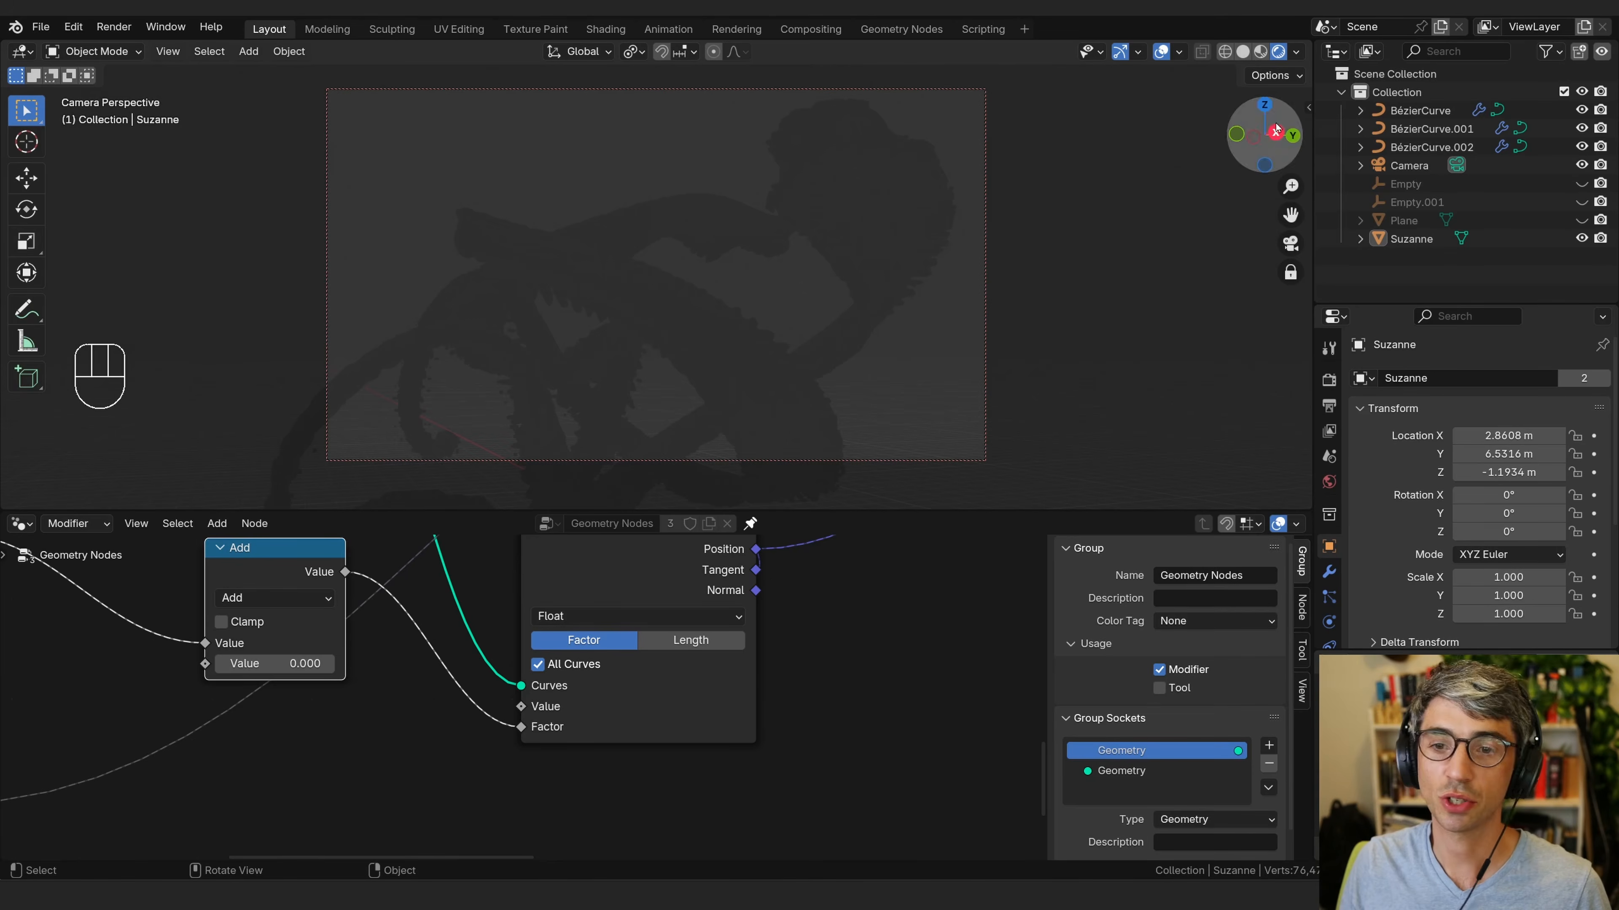
Raise the viewport shading World Opacity and choose a different HDRI background.
{"action": "left_click", "coordinate": [1298, 51]}
{"action": "left_click", "coordinate": [1192, 161]}
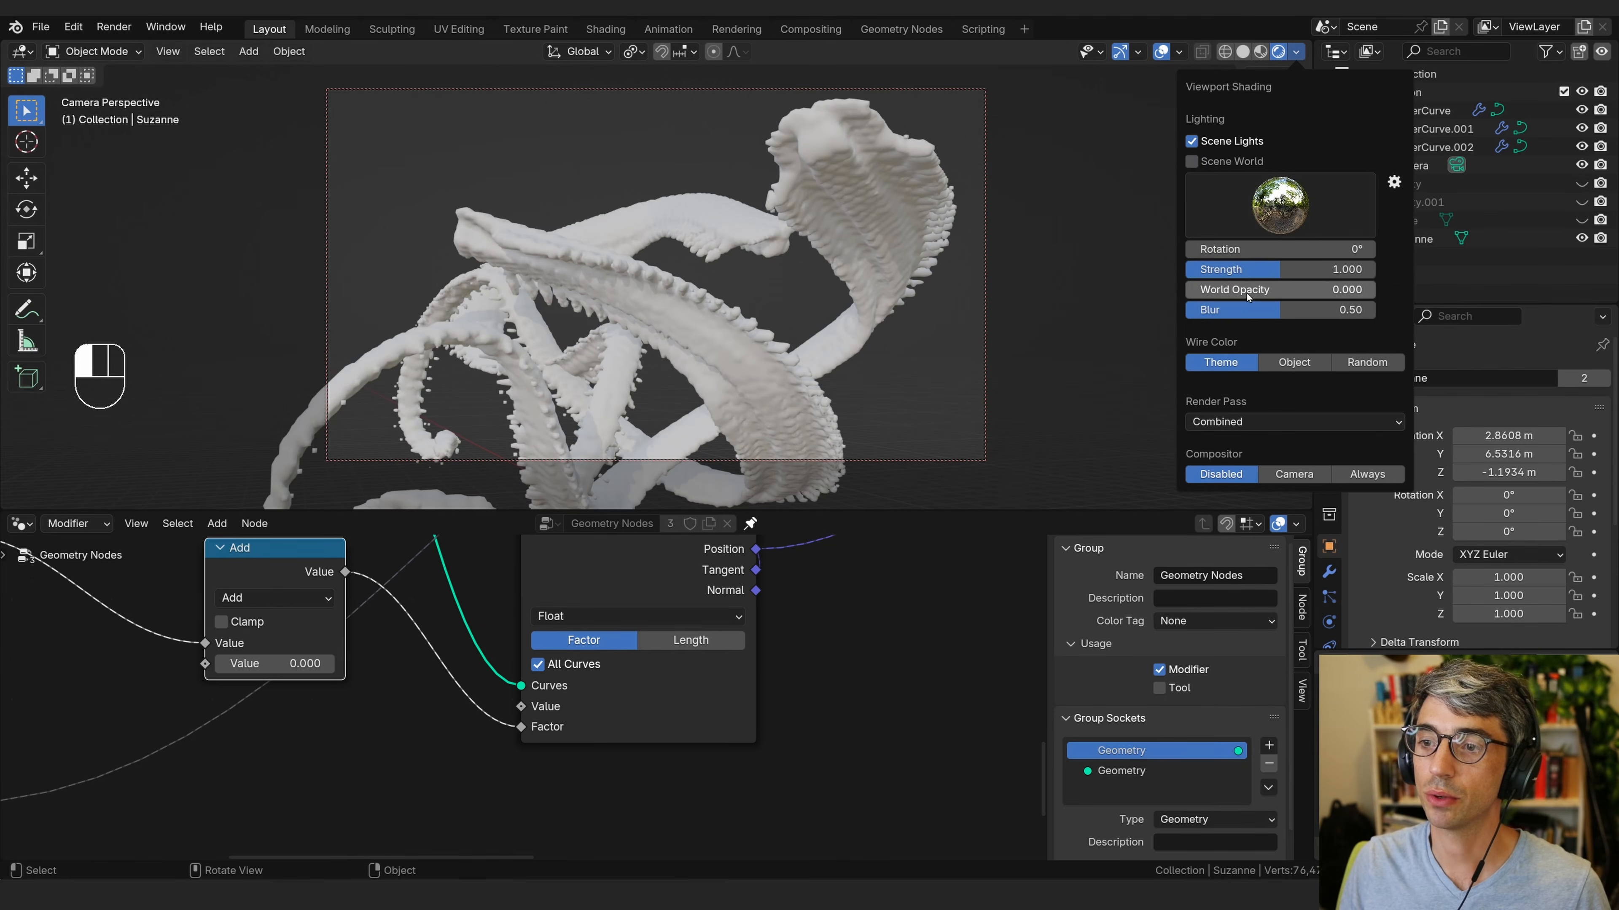
{"action": "left_click_drag", "start_coordinate": [1247, 290], "coordinate": [1439, 310]}
{"action": "left_click", "coordinate": [1281, 204]}
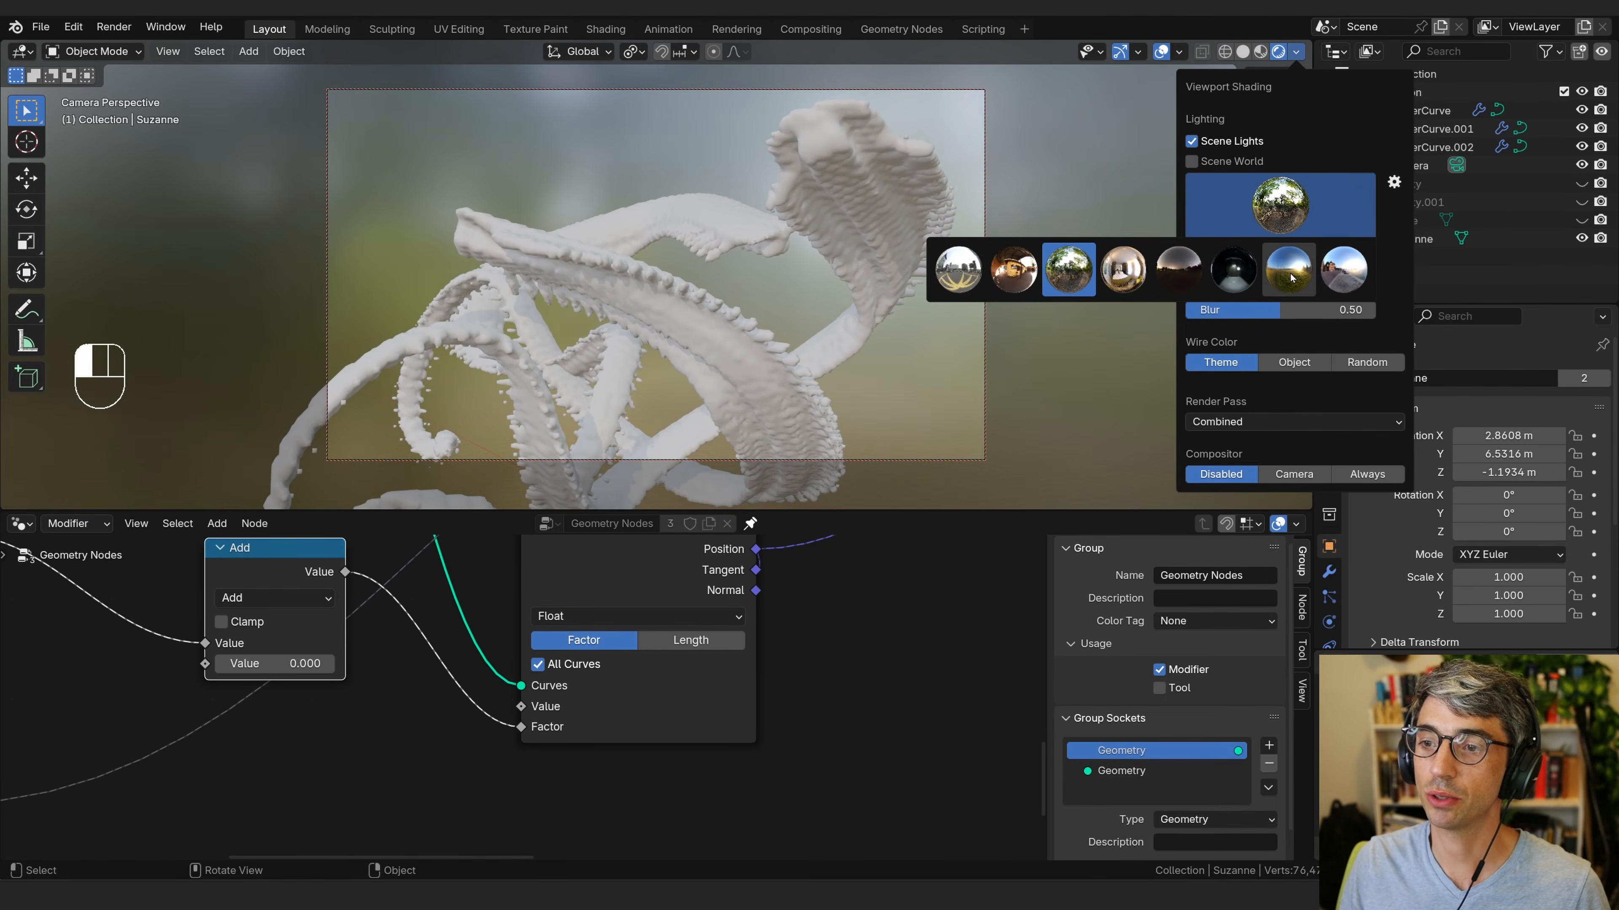
{"action": "left_click", "coordinate": [1298, 279]}
{"action": "left_click", "coordinate": [1300, 216]}
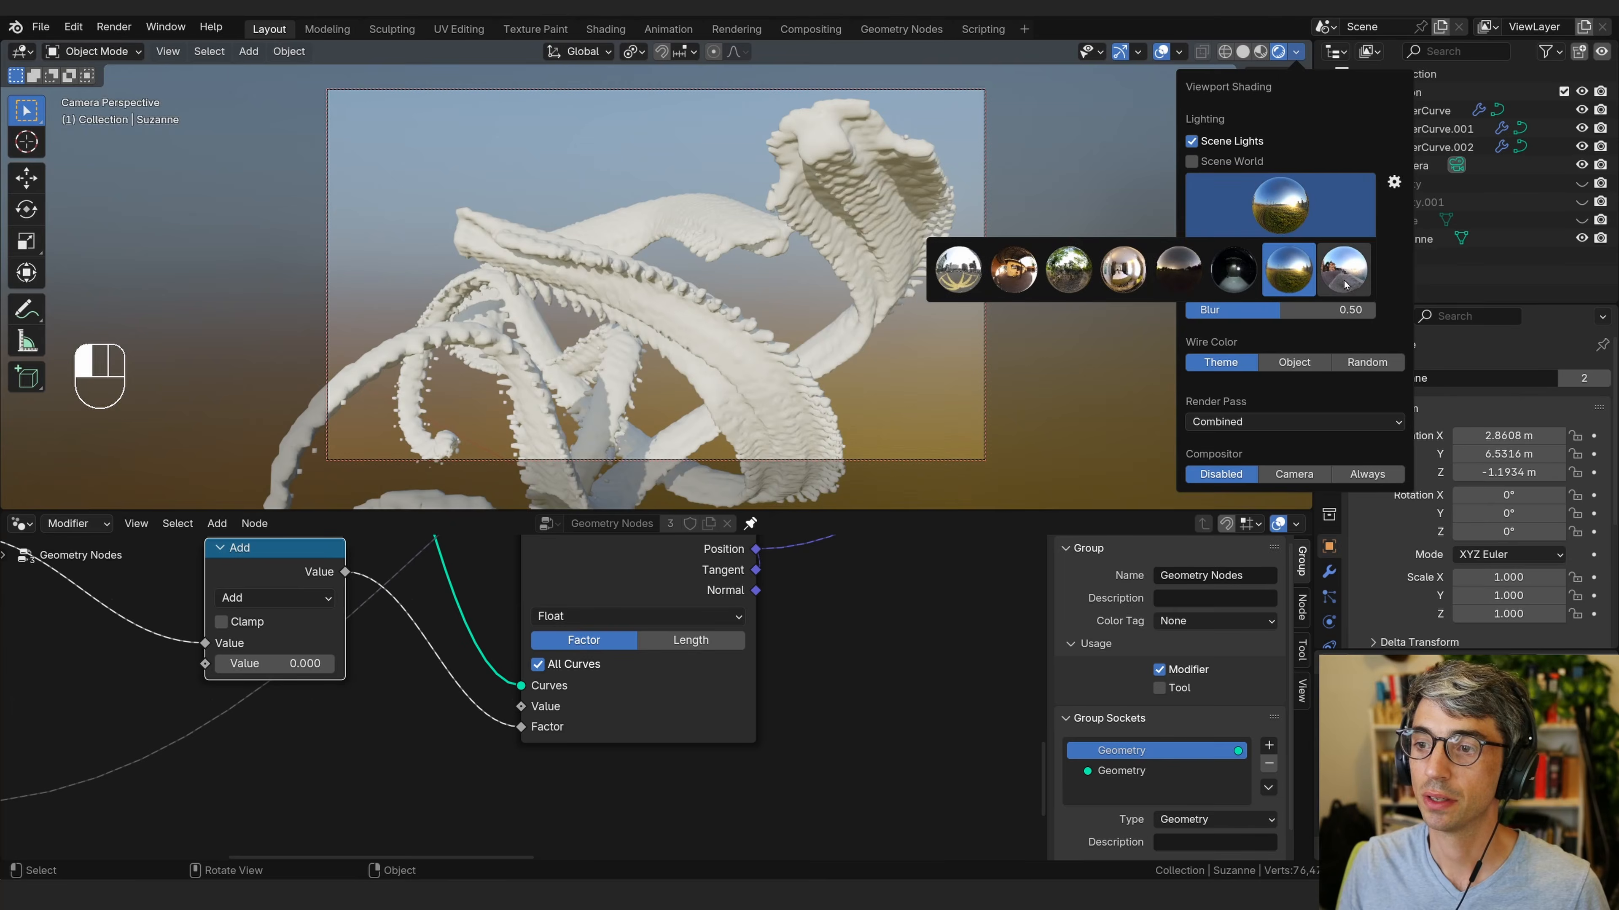
{"action": "left_click", "coordinate": [1344, 267]}
{"action": "left_click", "coordinate": [1310, 218]}
{"action": "left_click", "coordinate": [1302, 273]}
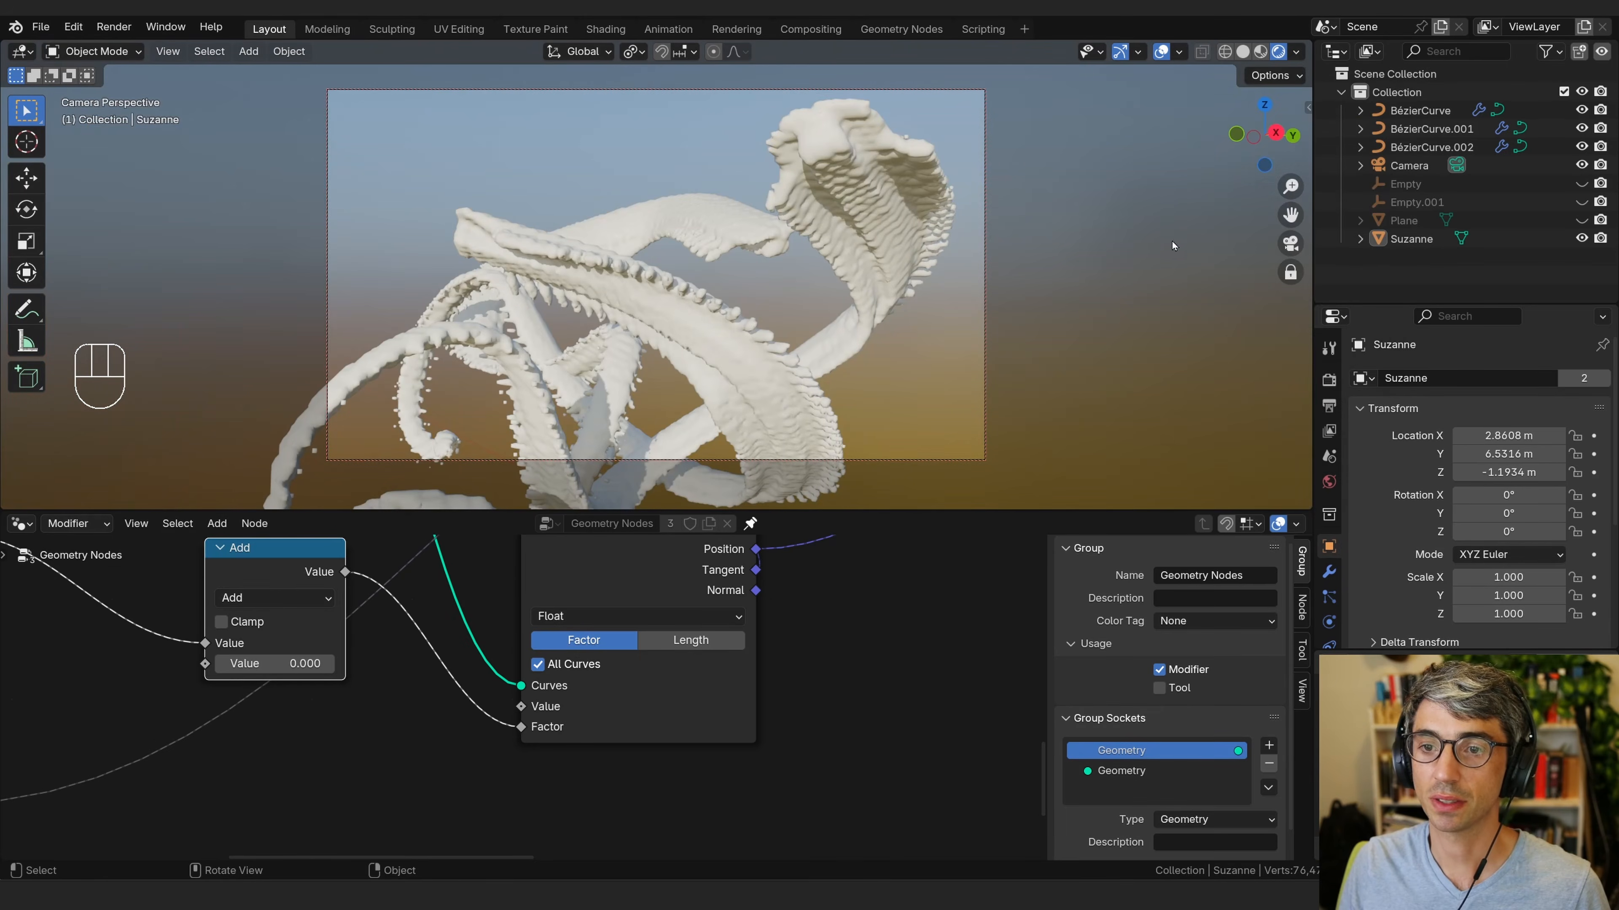
{"action": "left_click", "coordinate": [1296, 52]}
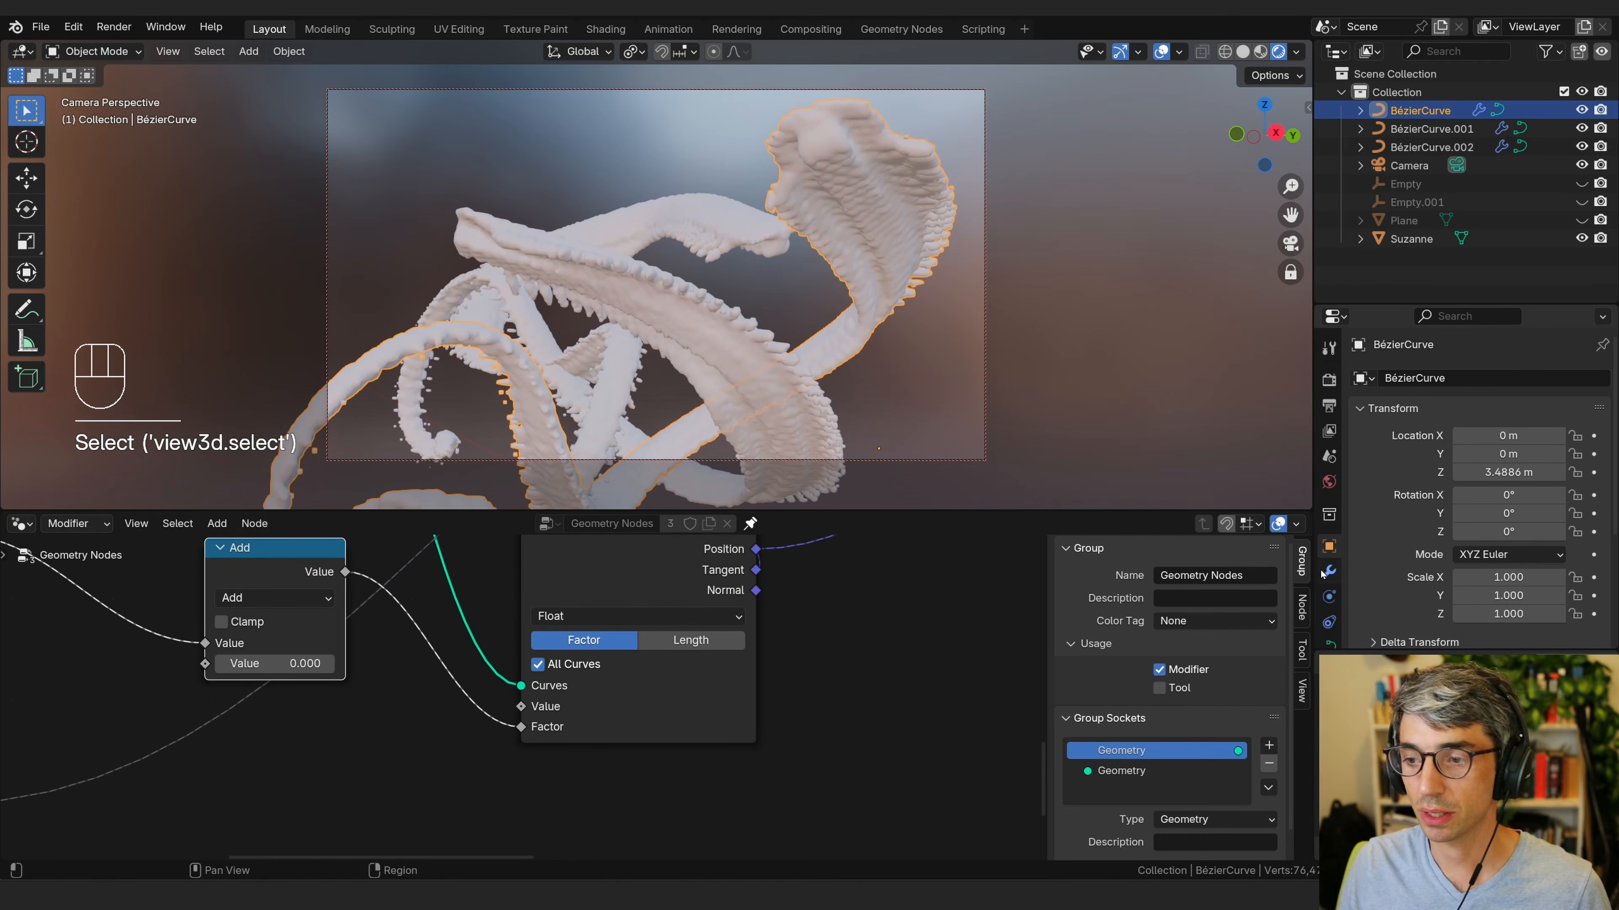
Create a new material for the Bézier curve object.
{"action": "scroll", "coordinate": [1330, 583], "scroll_direction": "down", "scroll_amount": 3}
{"action": "left_click", "coordinate": [1329, 591]}
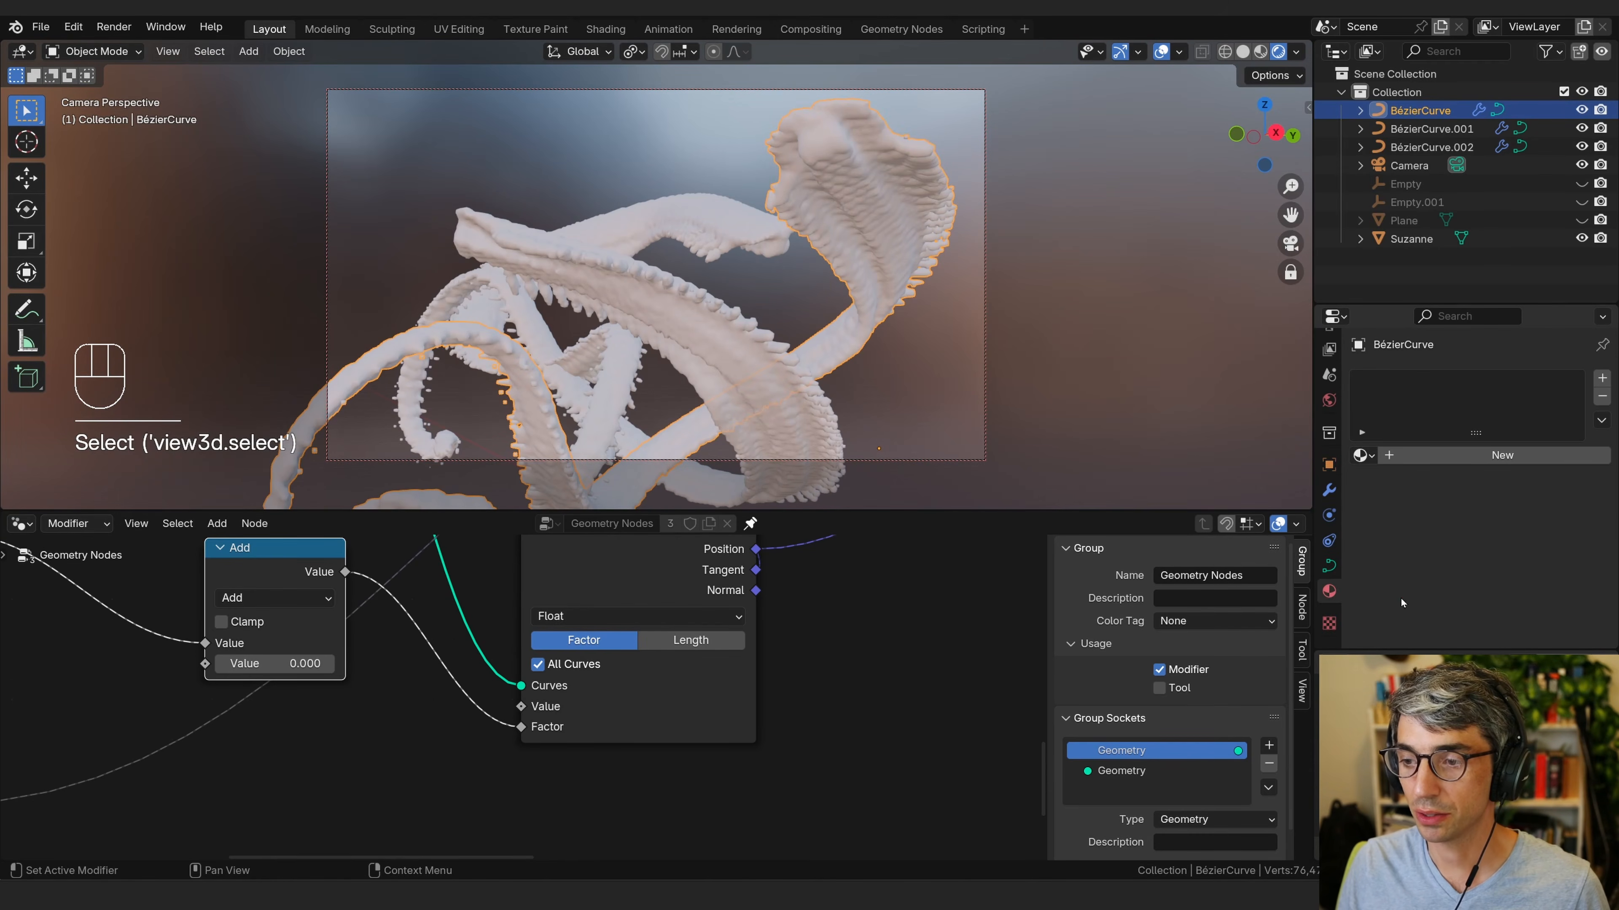
{"action": "left_click", "coordinate": [1439, 454]}
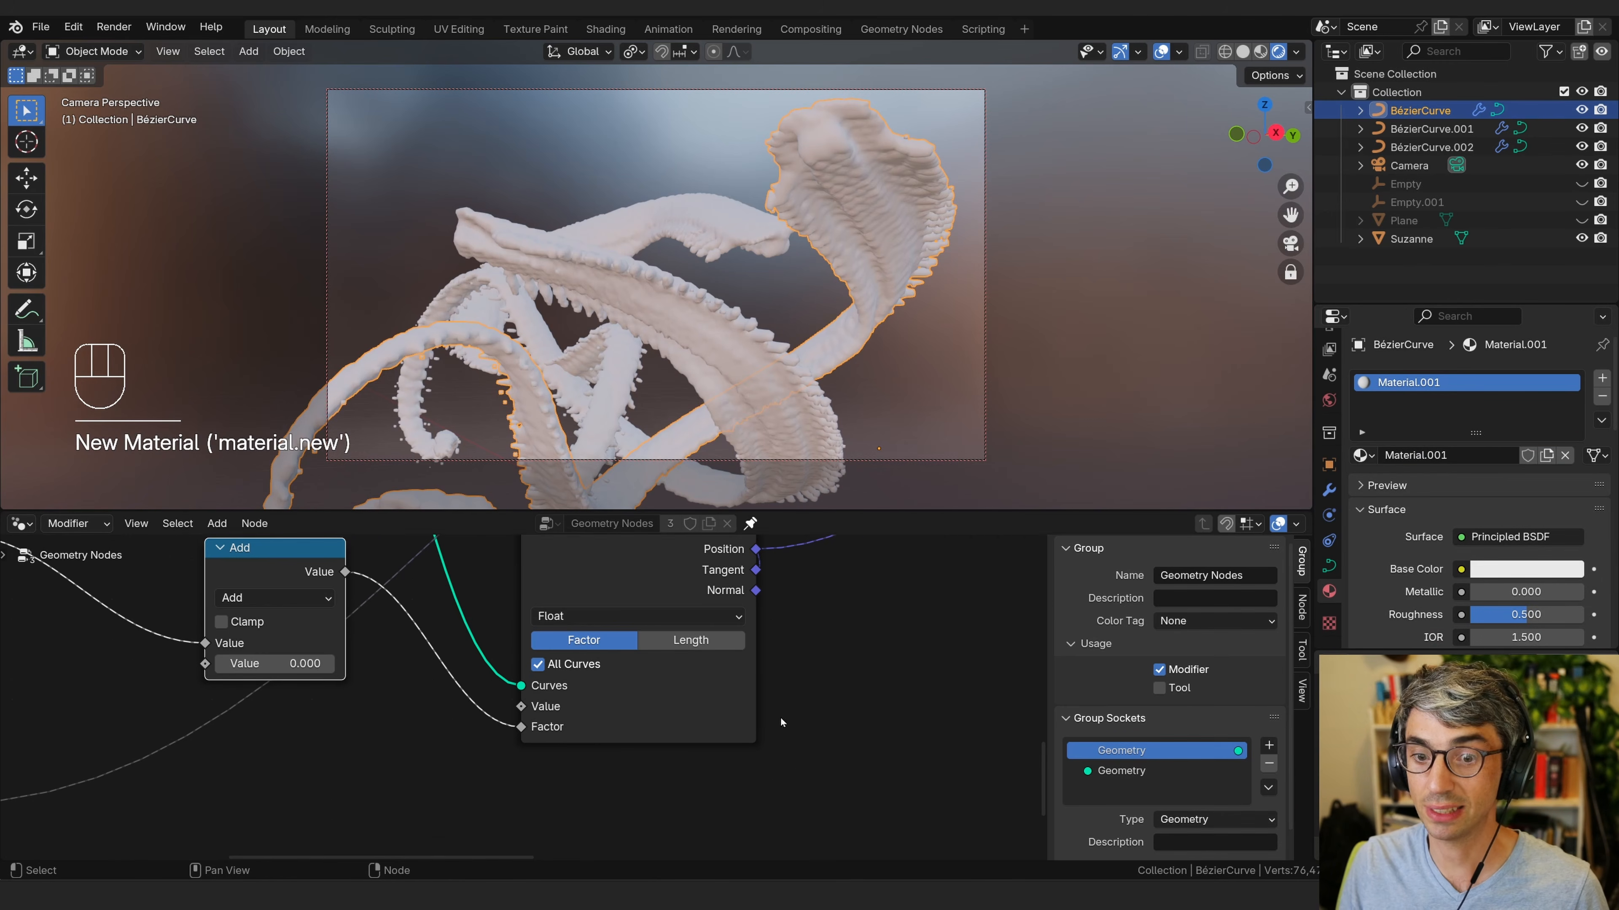
{"action": "middle_click_drag", "start_coordinate": [1013, 561], "coordinate": [175, 726]}
{"action": "middle_click_drag", "start_coordinate": [674, 702], "coordinate": [452, 777]}
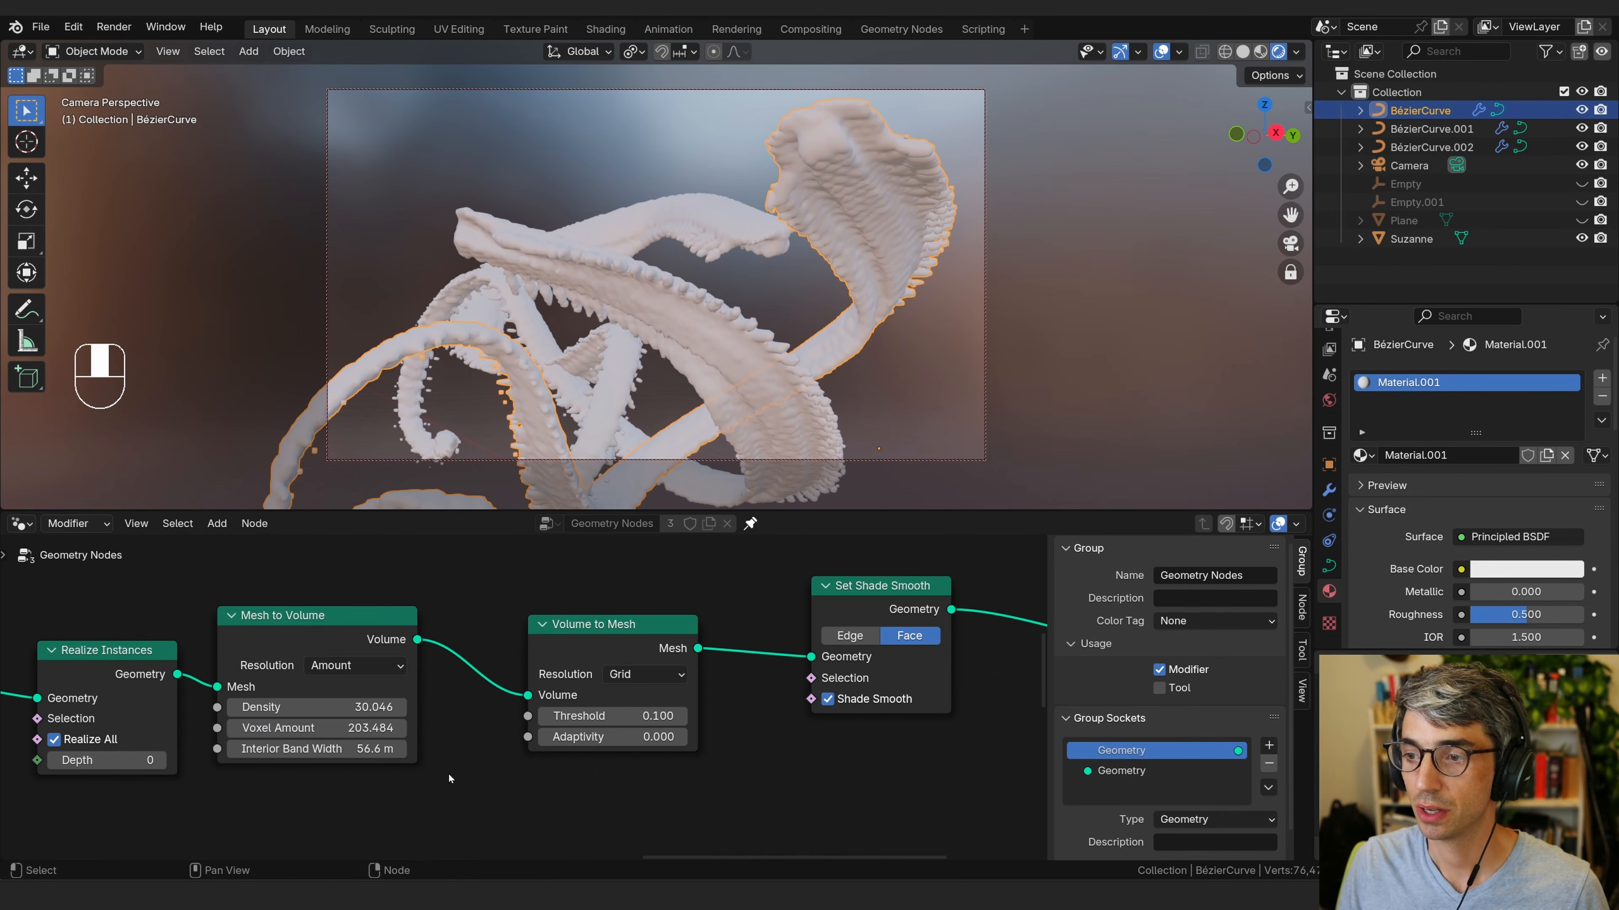
Set the material's Base Color to red and the Subsurface Weight to 1.000.
{"action": "left_click", "coordinate": [1523, 568]}
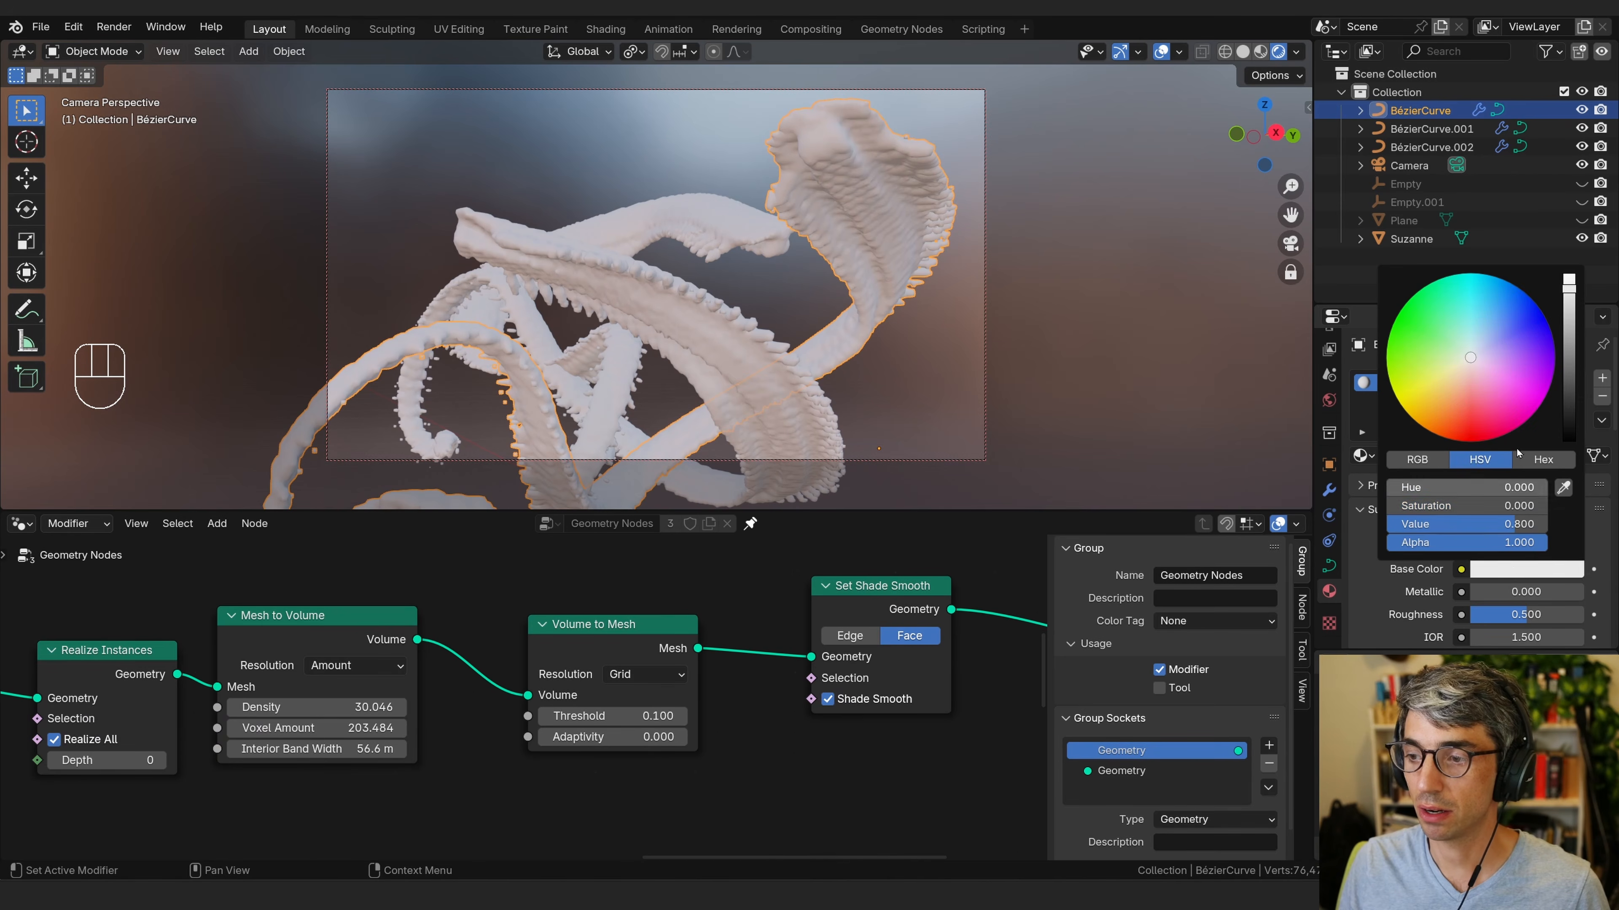
{"action": "left_click", "coordinate": [1469, 419]}
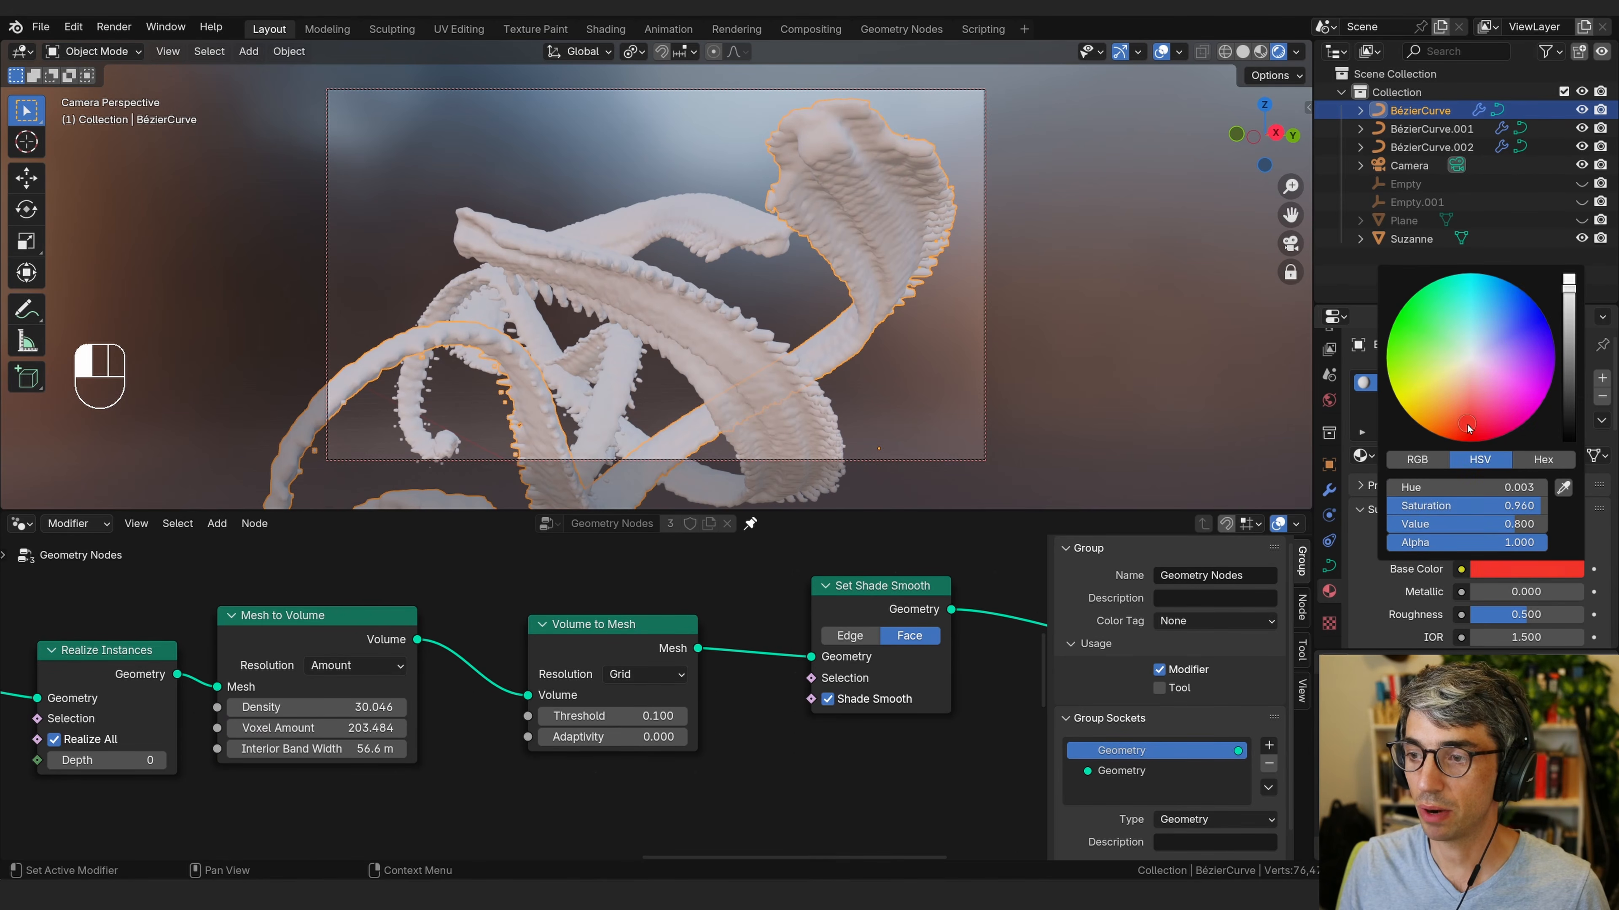
{"action": "scroll", "coordinate": [1428, 631], "scroll_direction": "down", "scroll_amount": 5}
{"action": "scroll", "coordinate": [1428, 636], "scroll_direction": "down", "scroll_amount": 5}
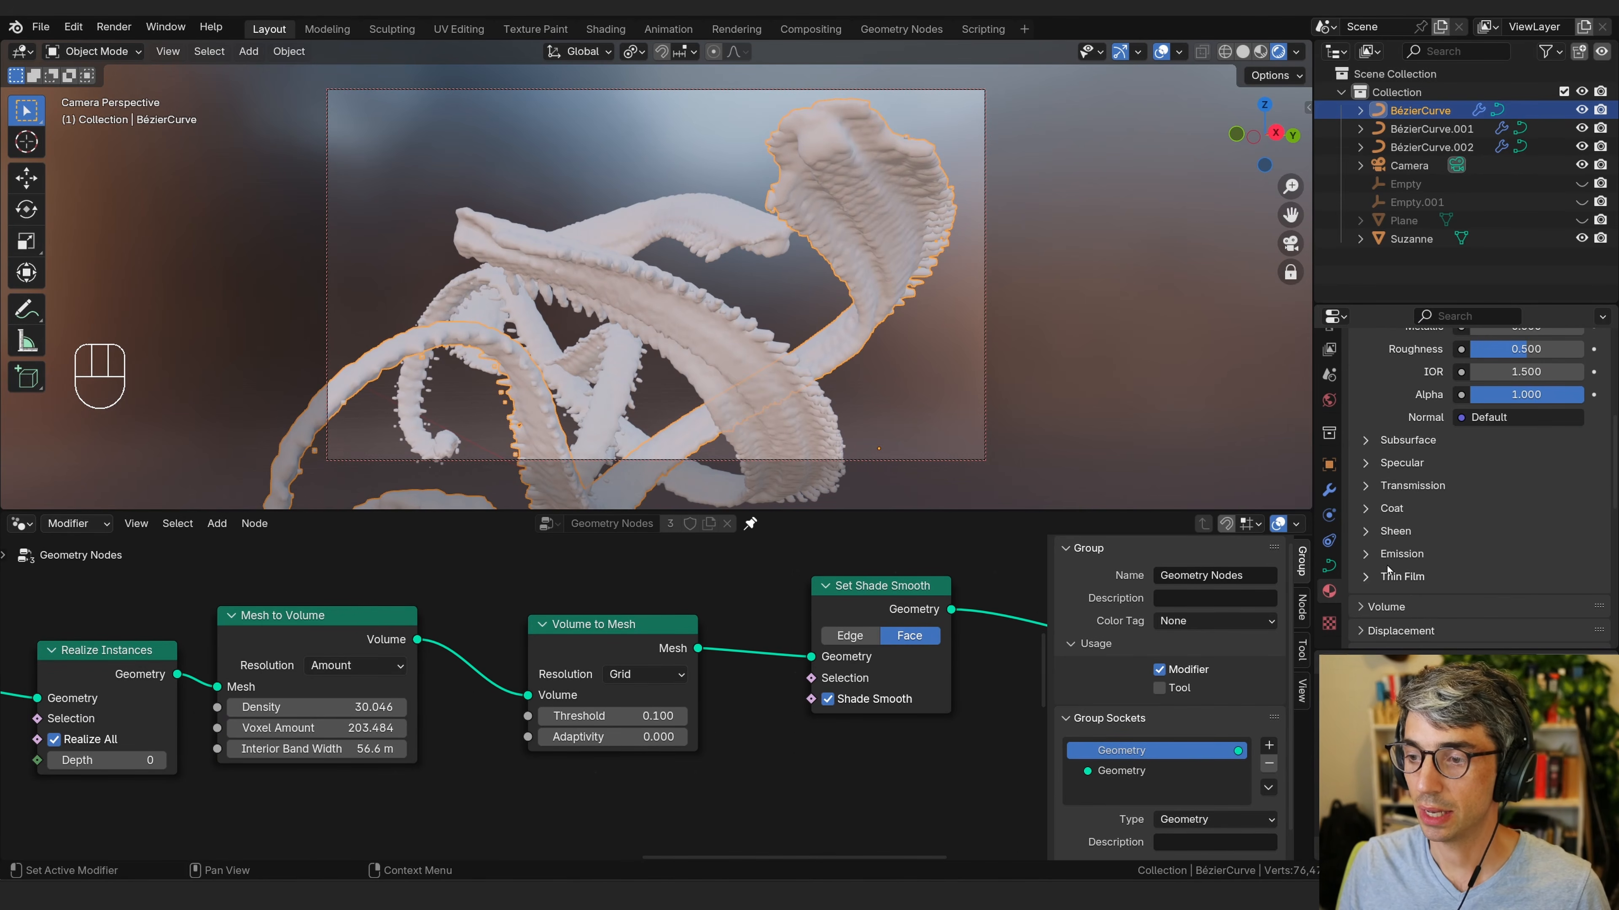
{"action": "left_click", "coordinate": [1406, 442]}
{"action": "left_click_drag", "start_coordinate": [1527, 485], "coordinate": [1549, 485]}
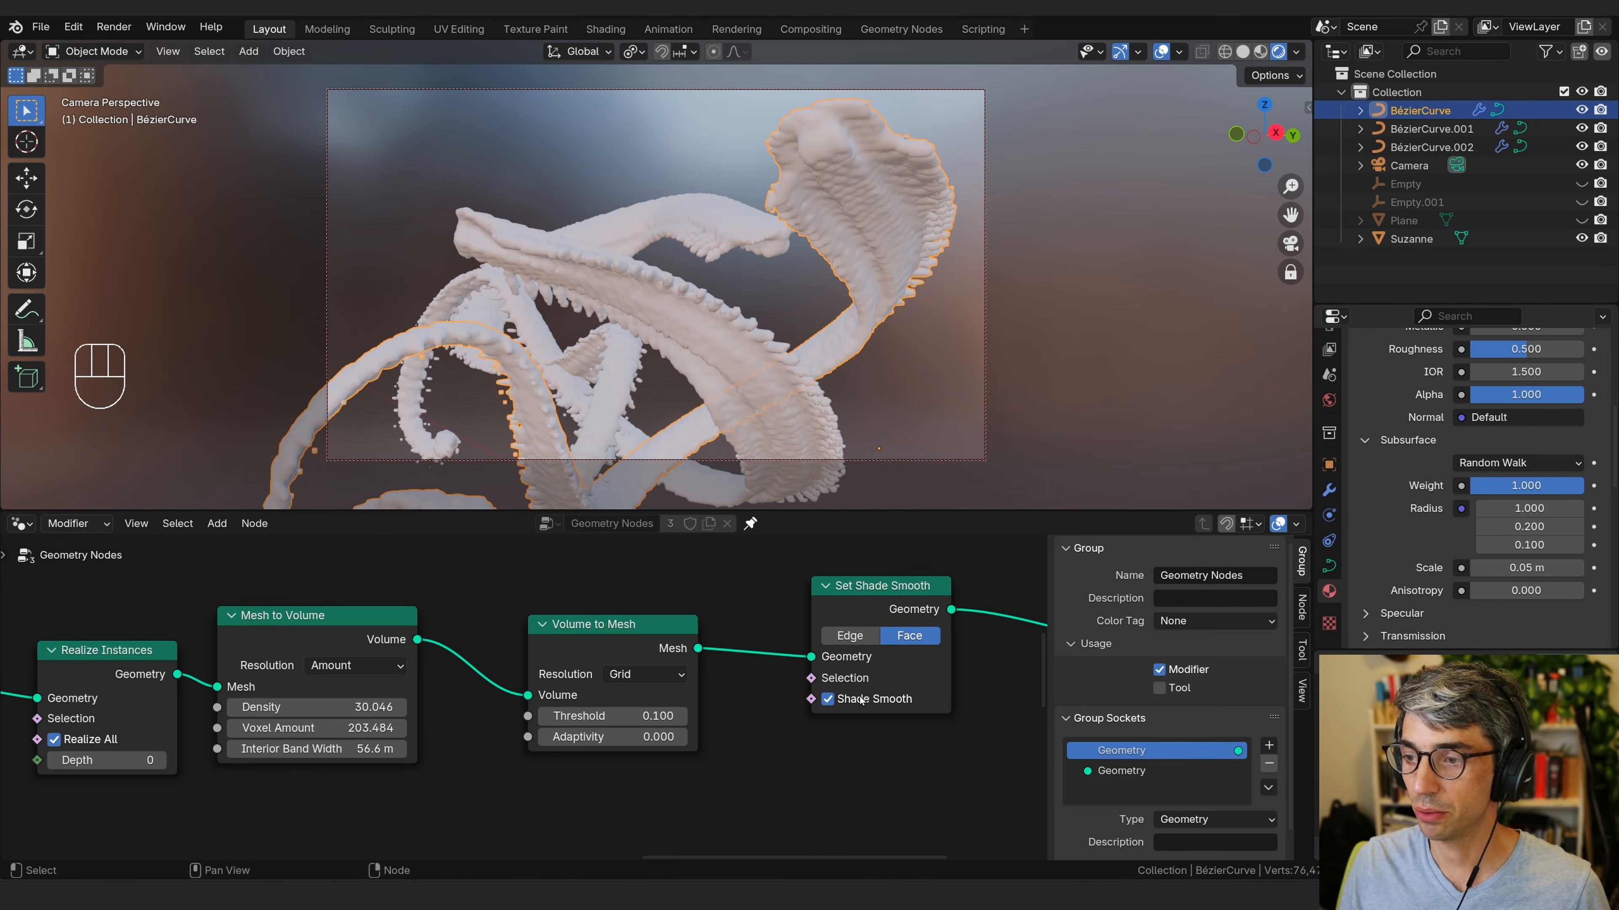
Insert a Set Material node before Group Output and assign Material.001 to it.
{"action": "middle_click_drag", "start_coordinate": [780, 630], "coordinate": [341, 733]}
{"action": "middle_click_drag", "start_coordinate": [711, 702], "coordinate": [709, 682]}
{"action": "left_click", "coordinate": [655, 647]}
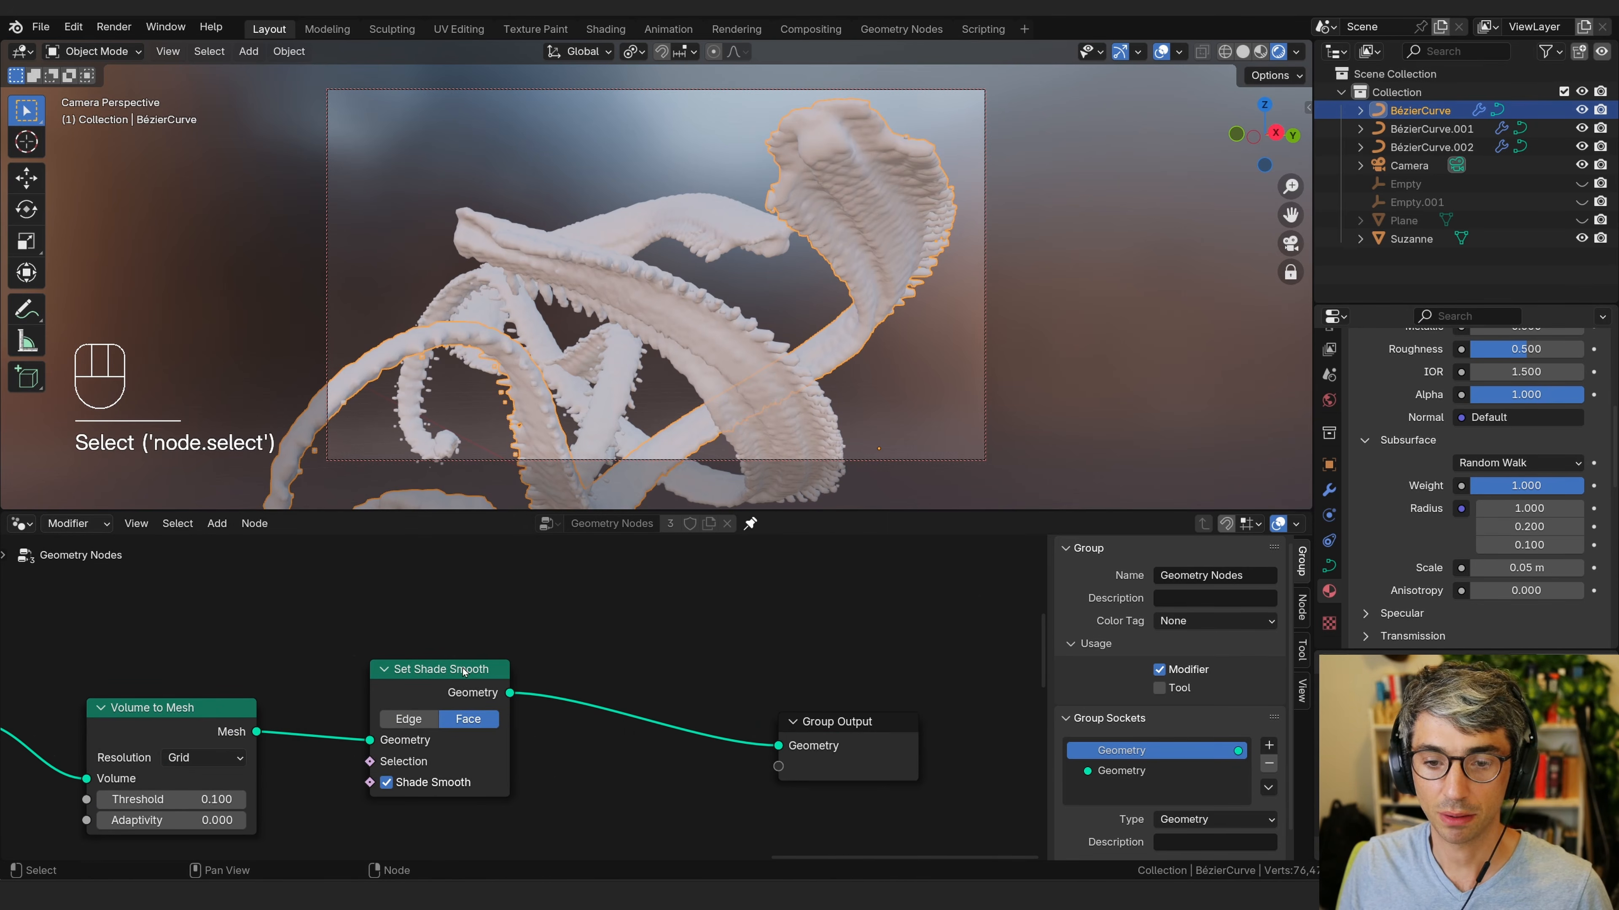
{"action": "key", "text": "shift+a"}
{"action": "type", "text": "set"}
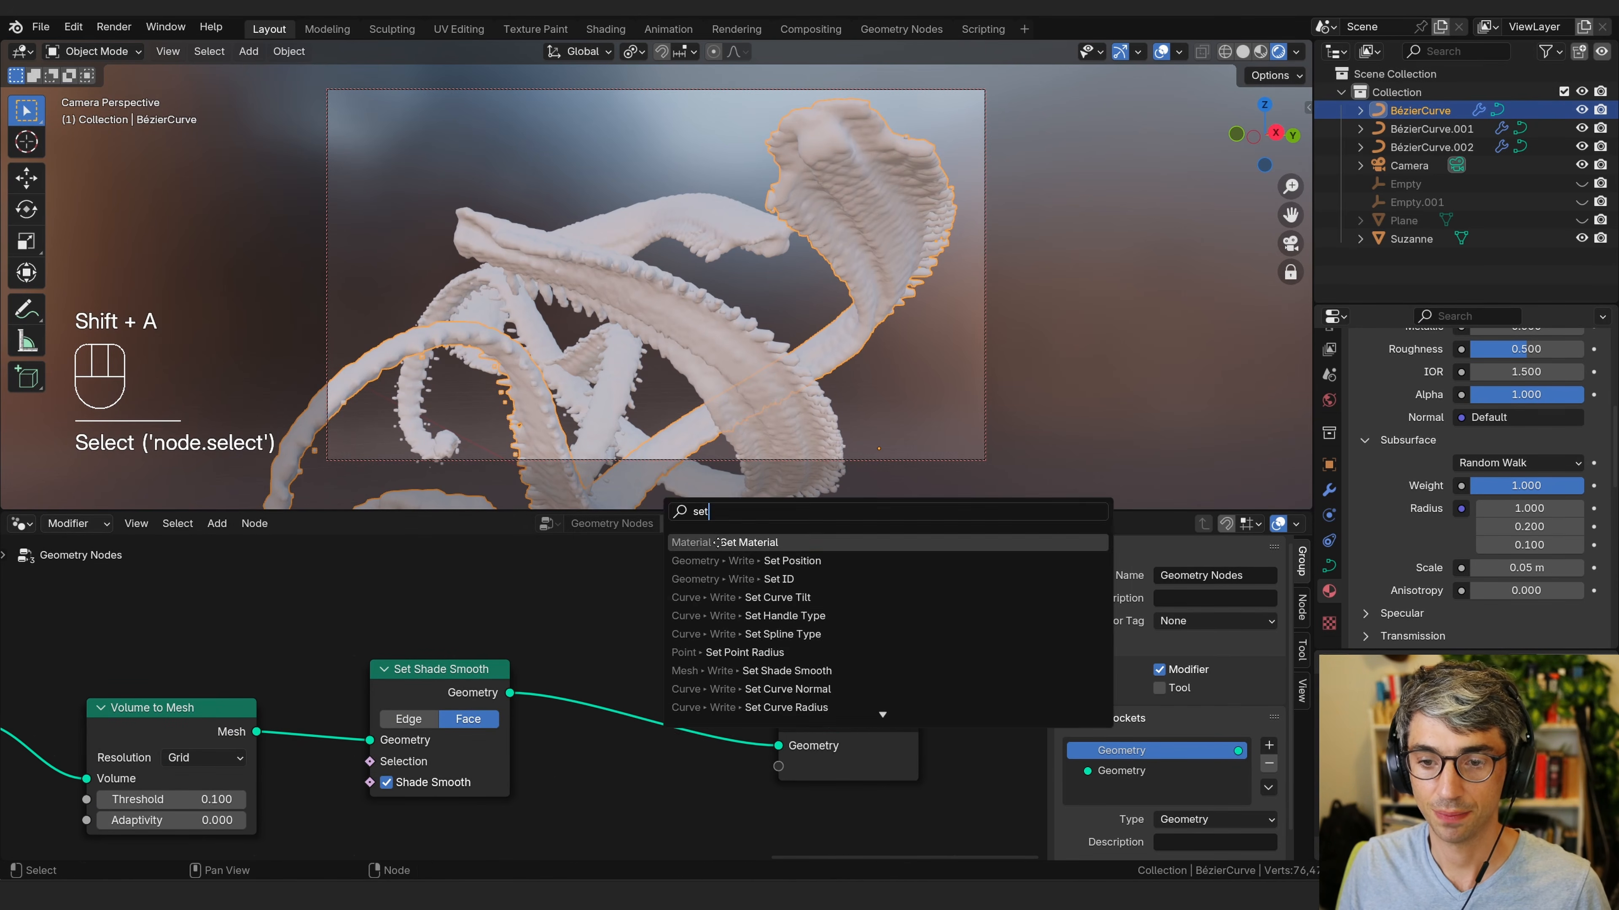
{"action": "key", "text": "Return"}
{"action": "left_click", "coordinate": [608, 657]}
{"action": "left_click", "coordinate": [669, 751]}
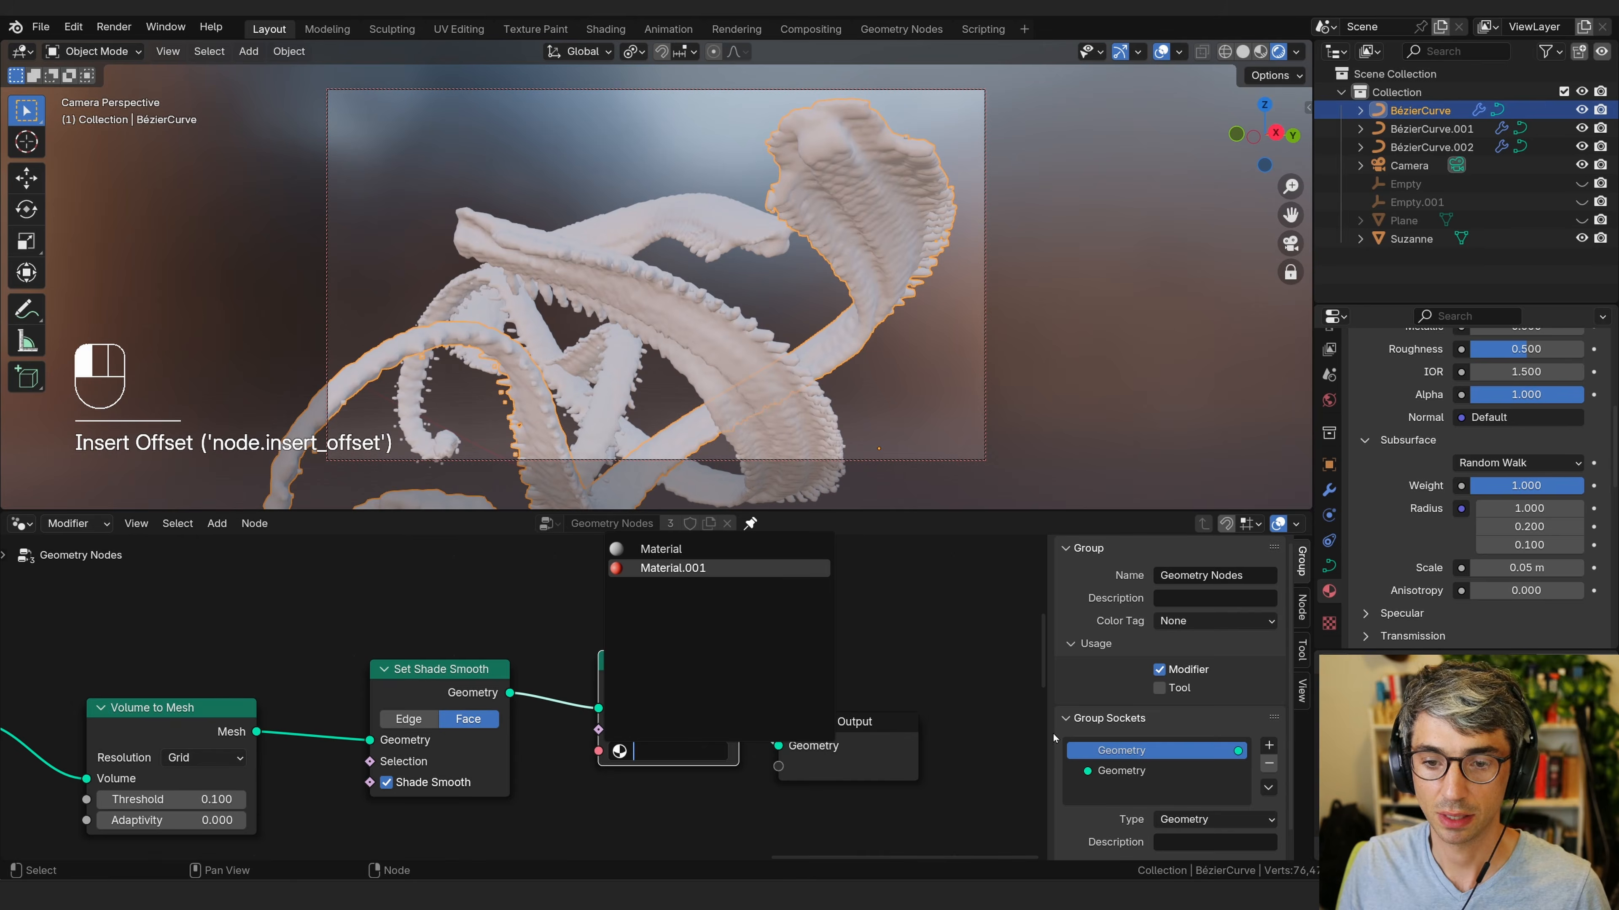
{"action": "key", "text": "Return"}
{"action": "left_click", "coordinate": [819, 660]}
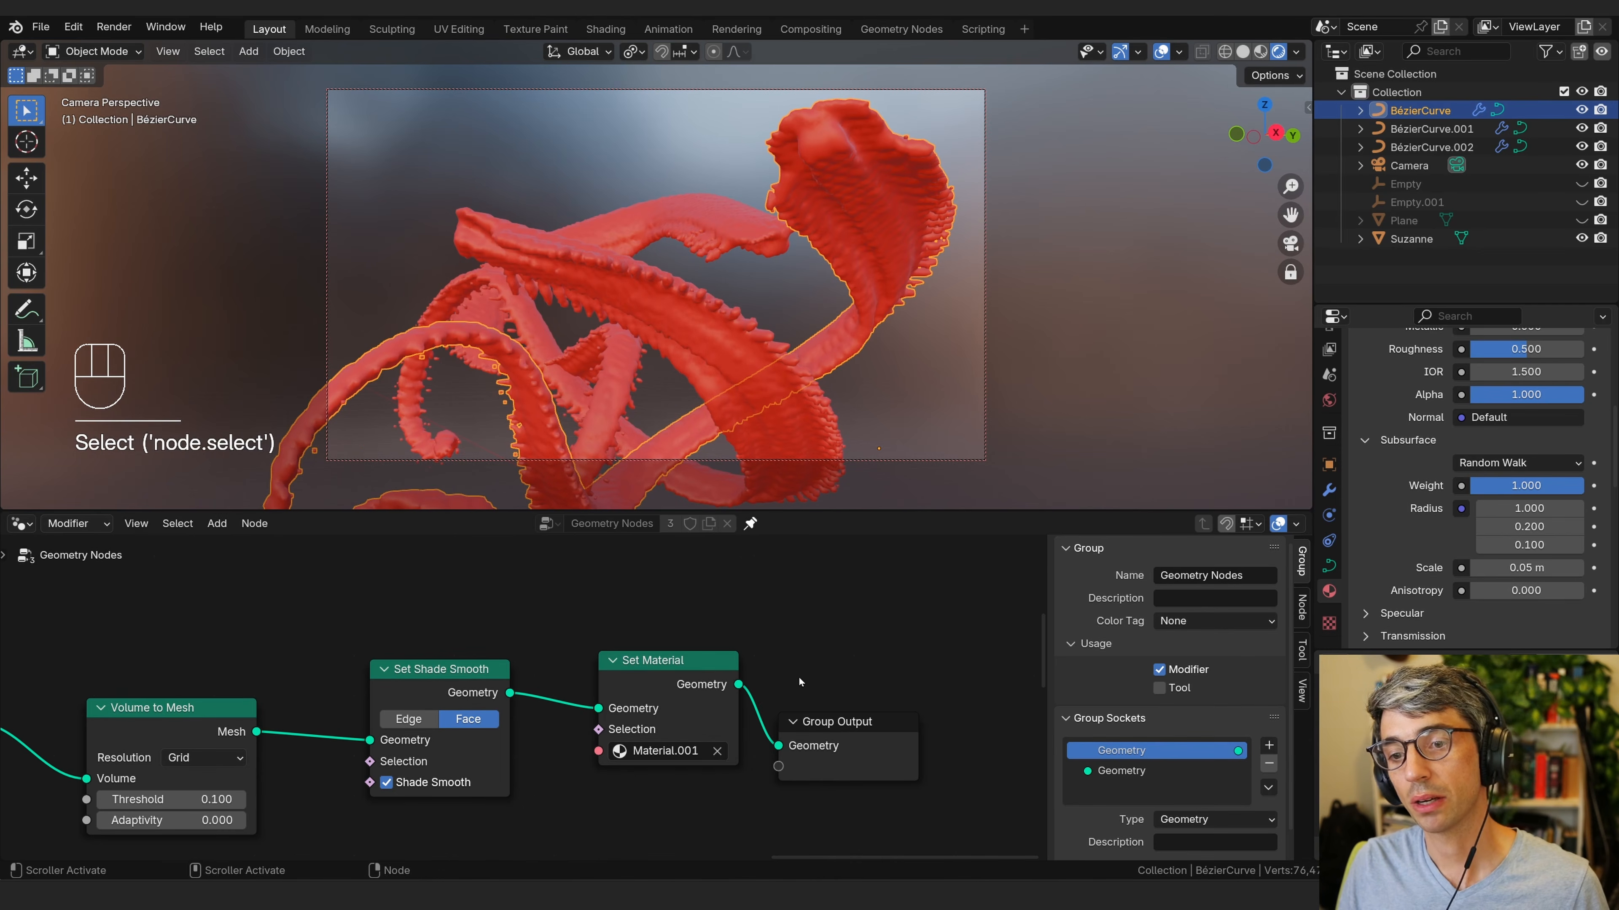
Review the render settings and the material properties.
{"action": "scroll", "coordinate": [1330, 376], "scroll_direction": "up", "scroll_amount": 3}
{"action": "left_click", "coordinate": [1329, 381]}
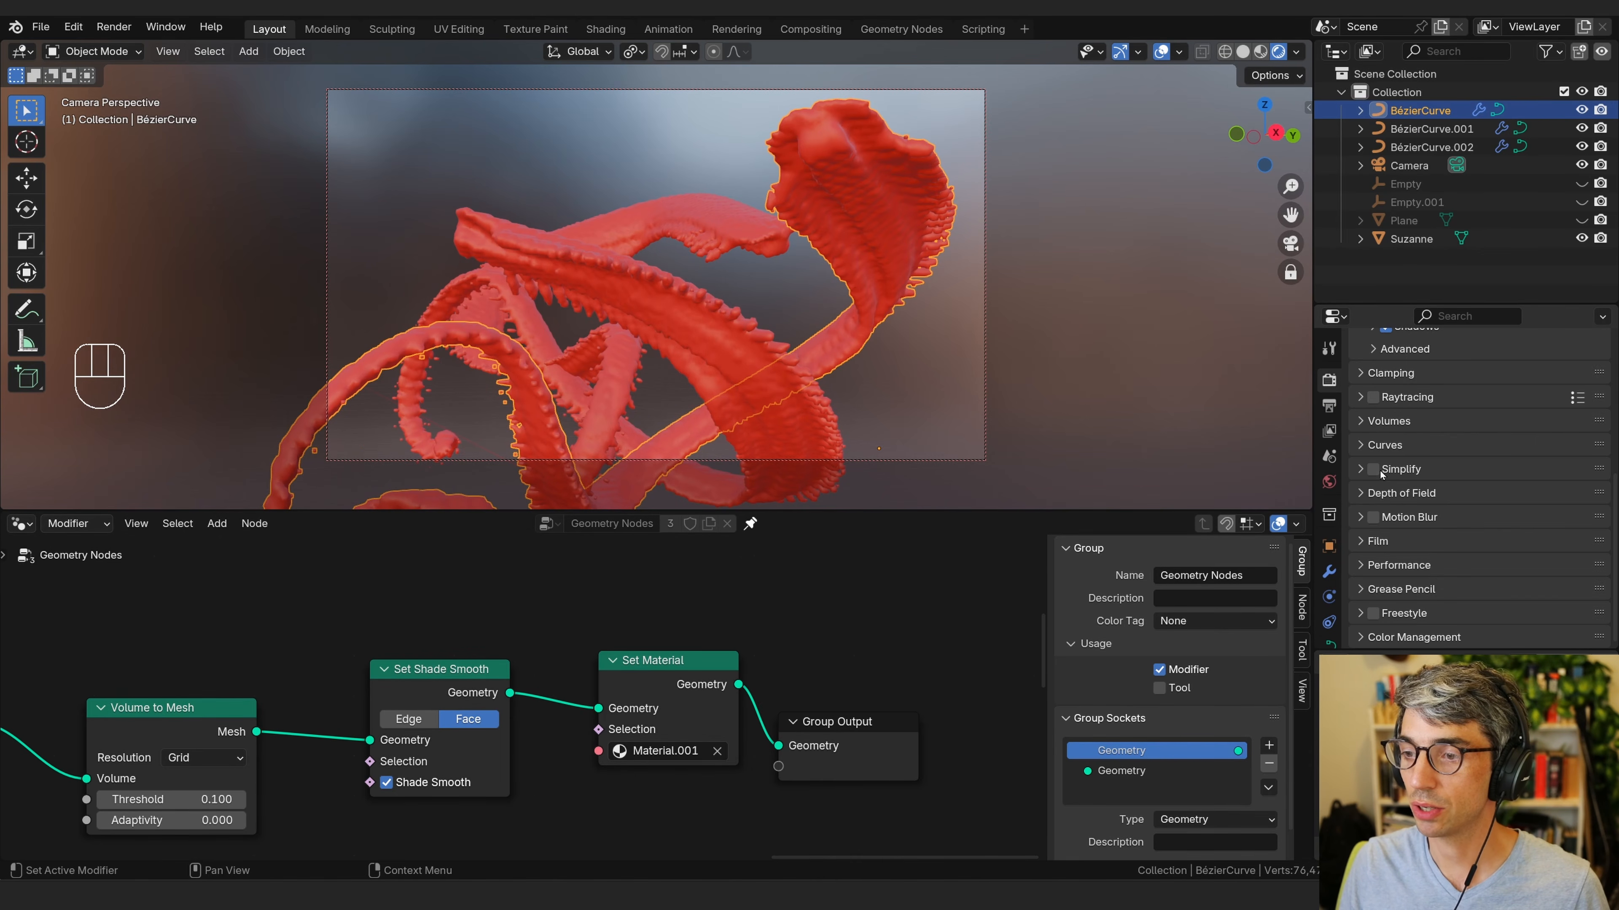
{"action": "scroll", "coordinate": [1407, 454], "scroll_direction": "up", "scroll_amount": 5}
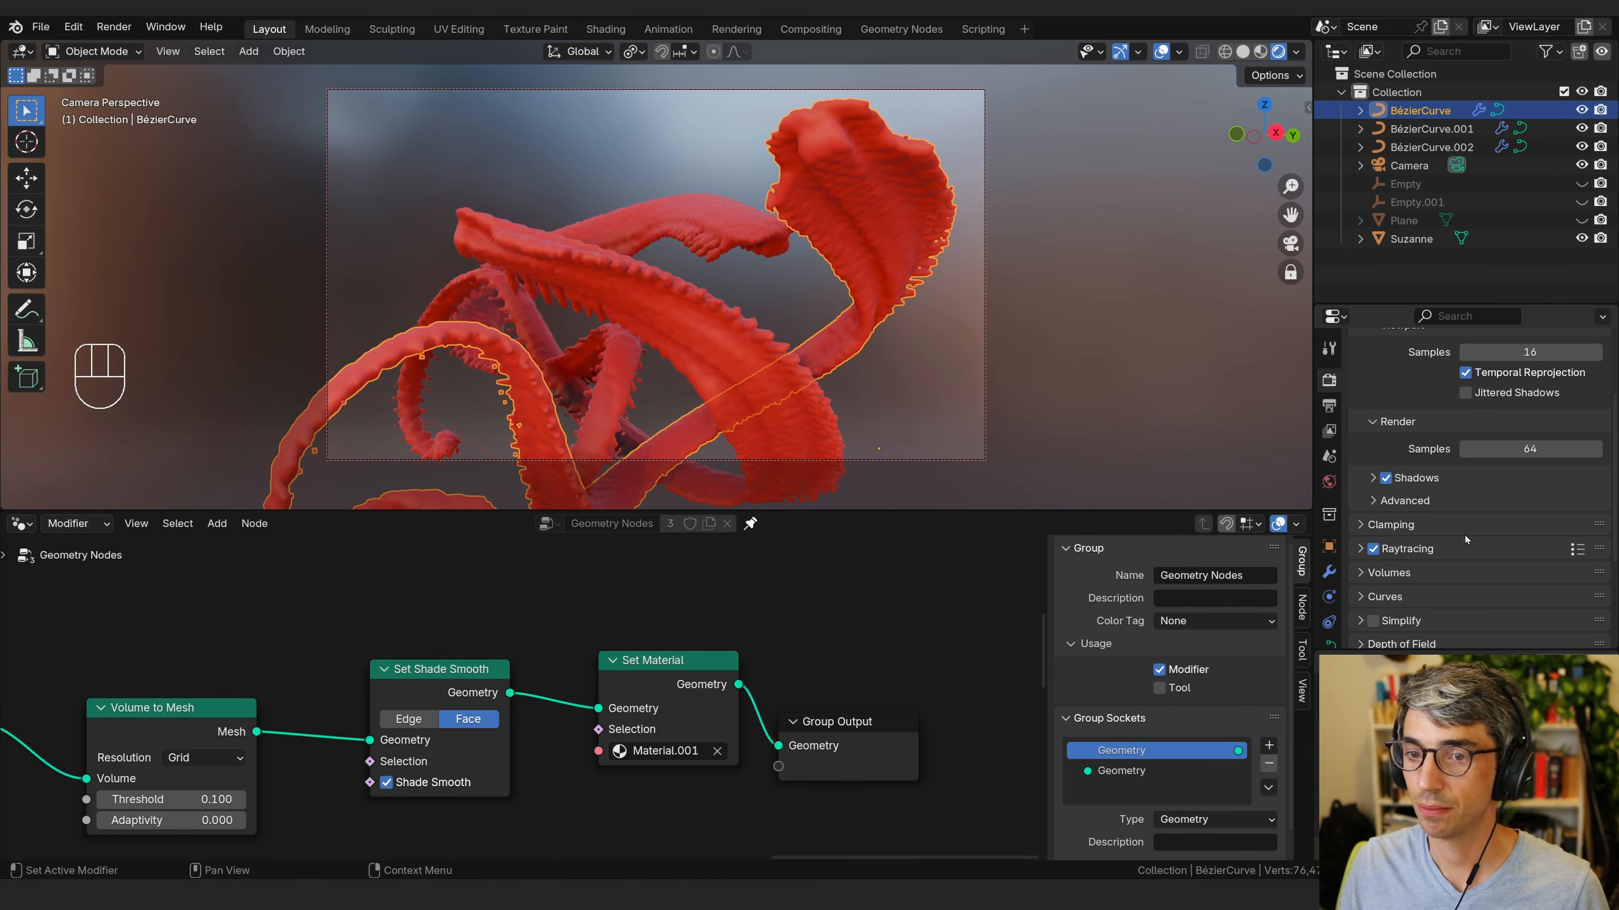
{"action": "left_click", "coordinate": [1329, 592]}
{"action": "scroll", "coordinate": [1466, 510], "scroll_direction": "down", "scroll_amount": 4}
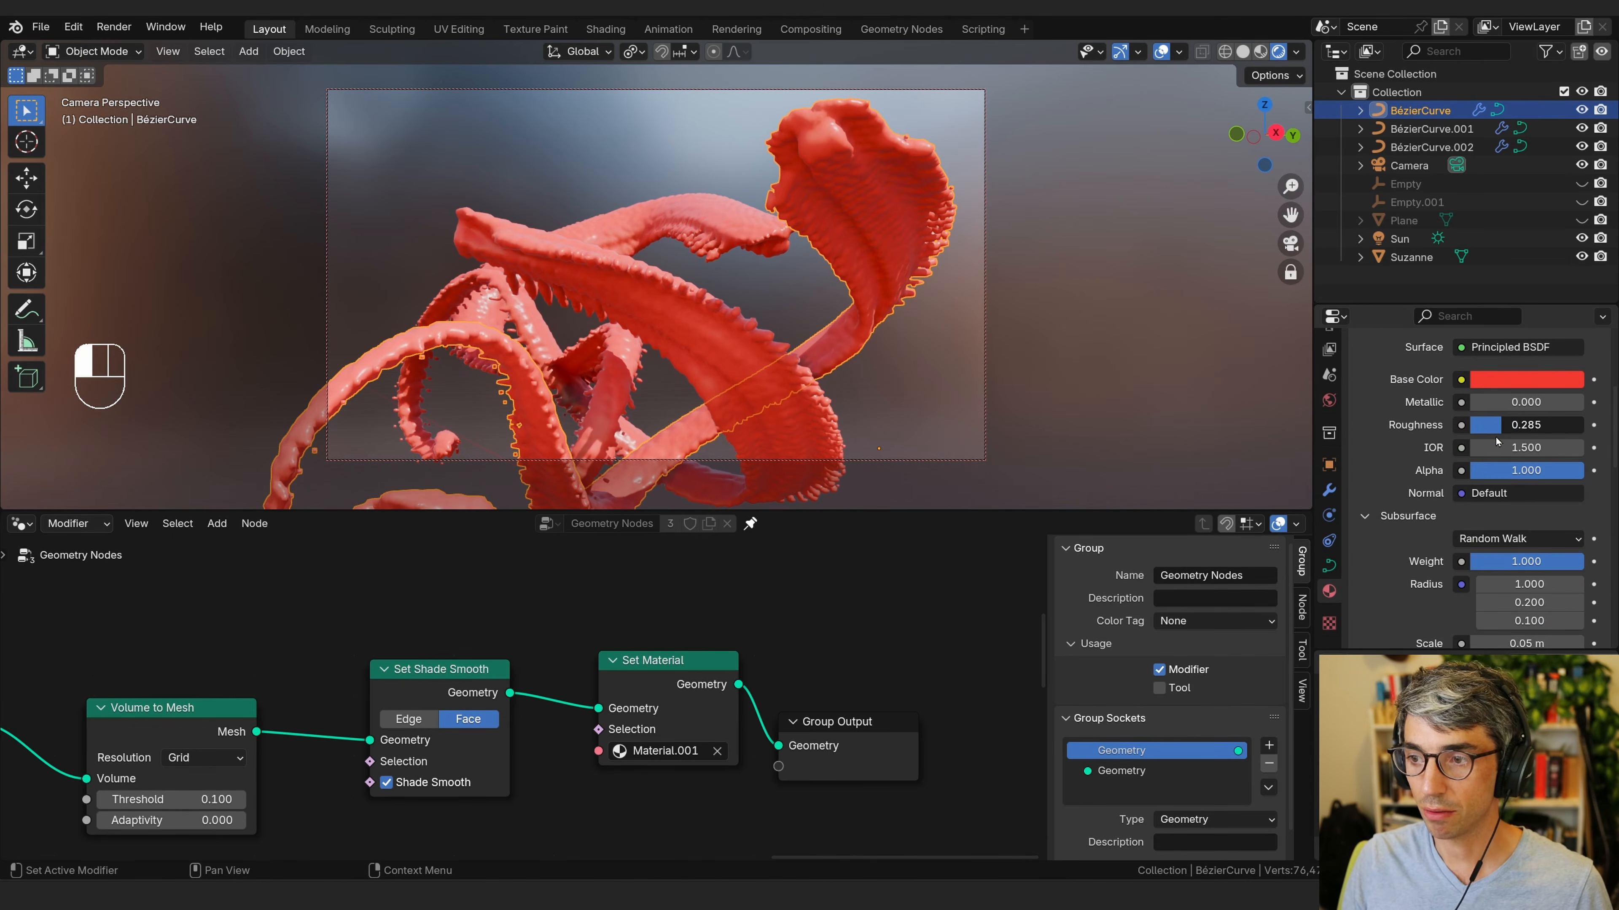
Select the camera, enable Depth of Field and set its F-Stop to 0.1.
{"action": "key", "text": "shift+b"}
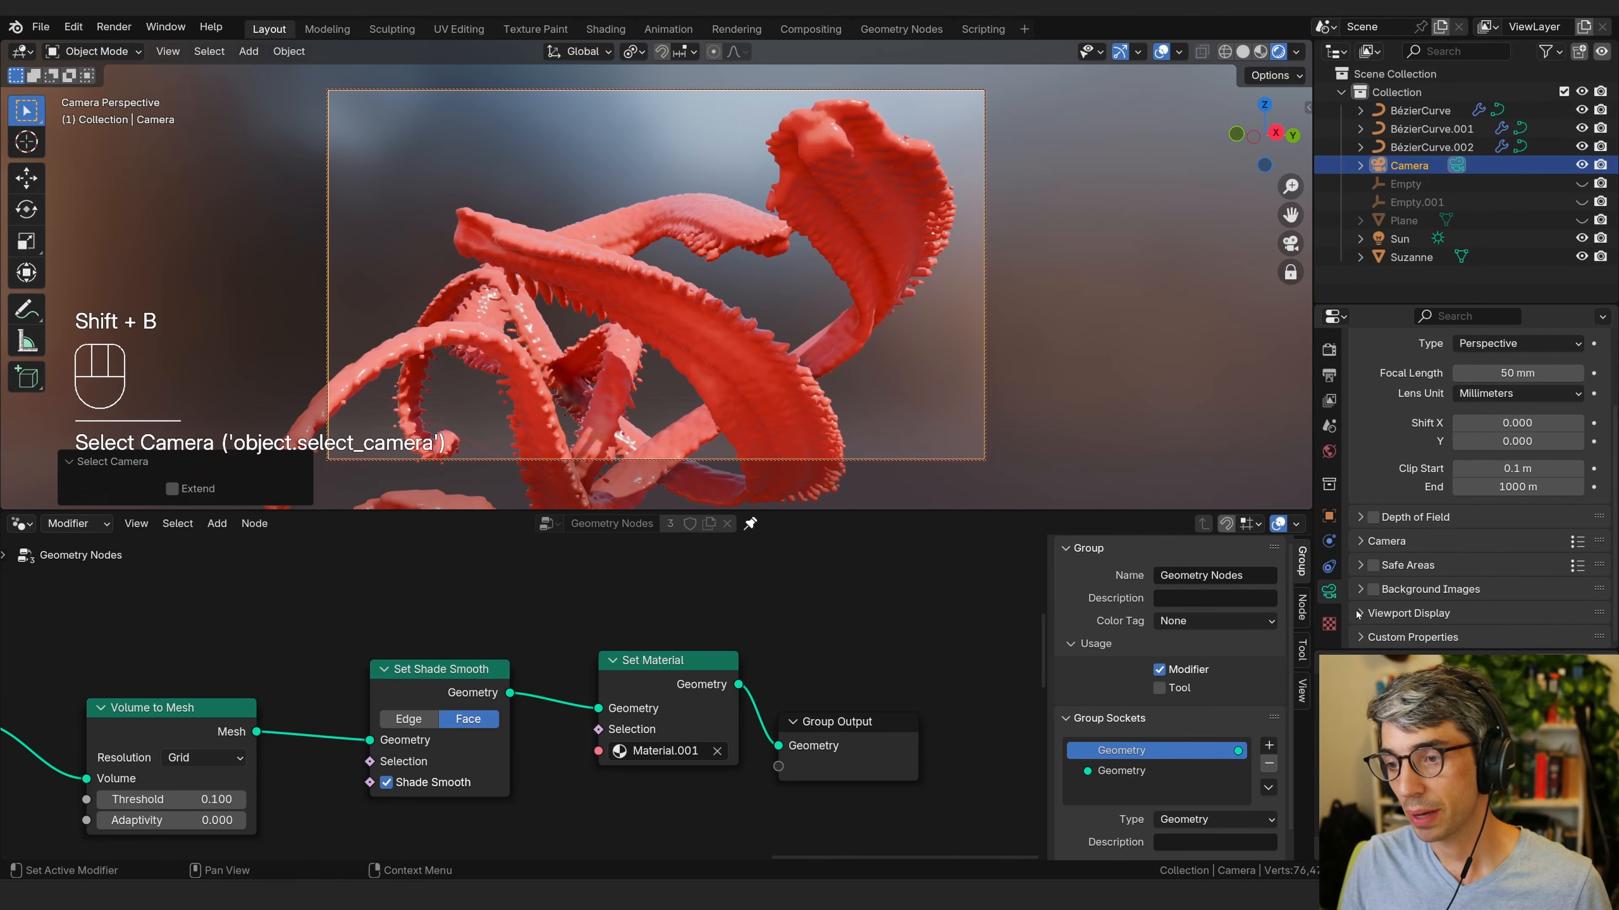
{"action": "left_click", "coordinate": [1420, 519]}
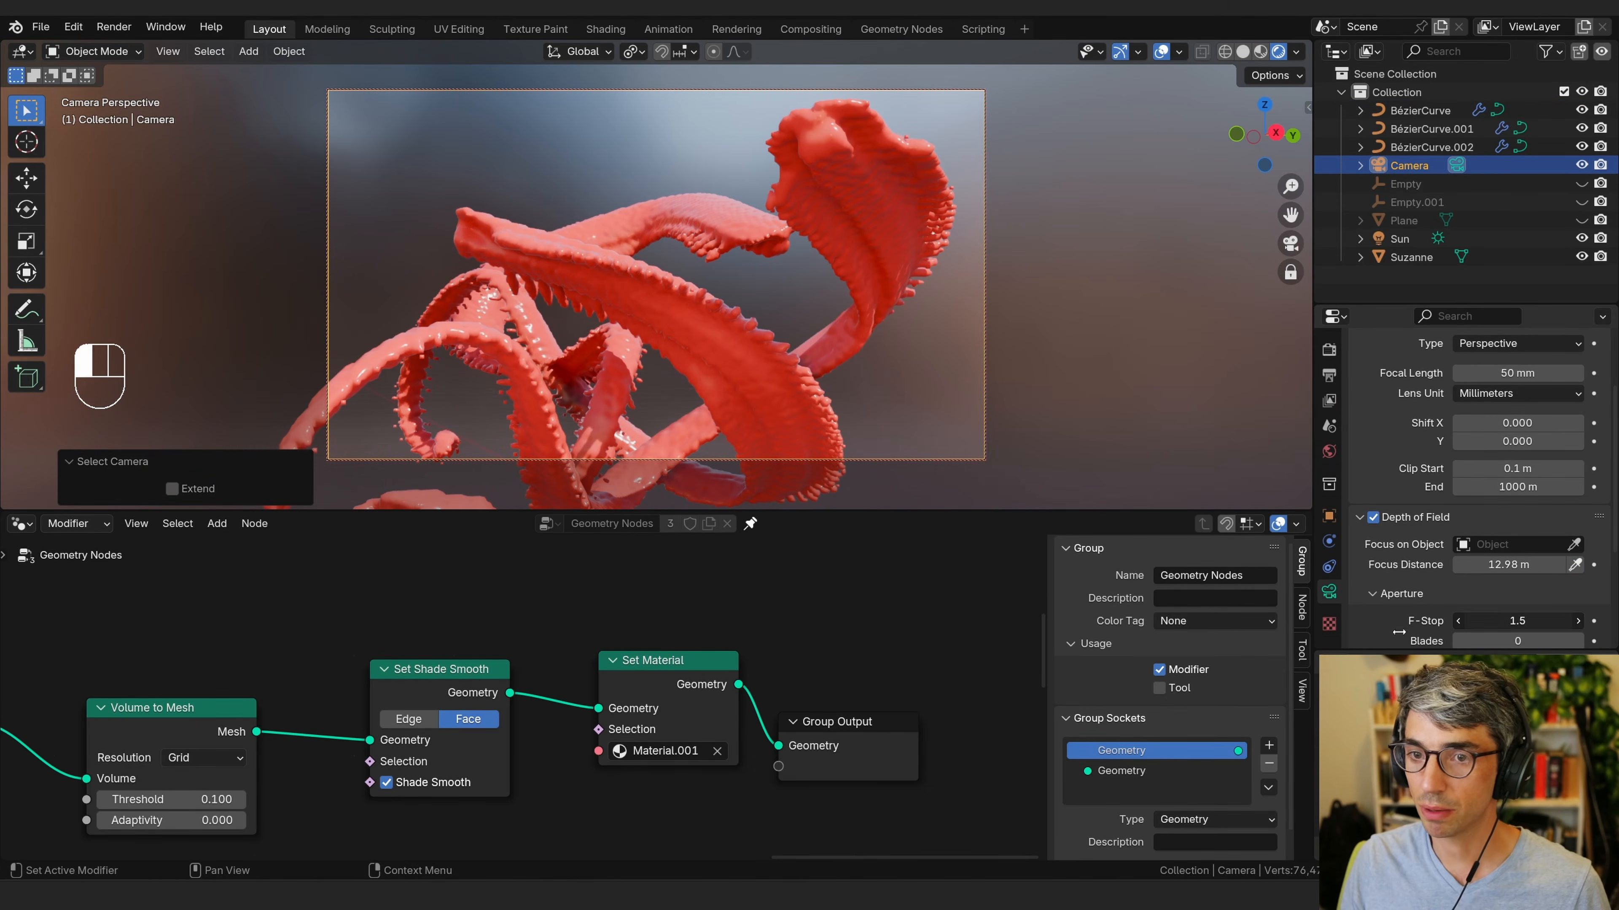
{"action": "left_click_drag", "start_coordinate": [1398, 631], "coordinate": [1261, 628]}
Reframe the camera view and set the F-Stop to 0.3.
{"action": "middle_click_drag", "start_coordinate": [788, 316], "coordinate": [758, 338], "text": "ctrl"}
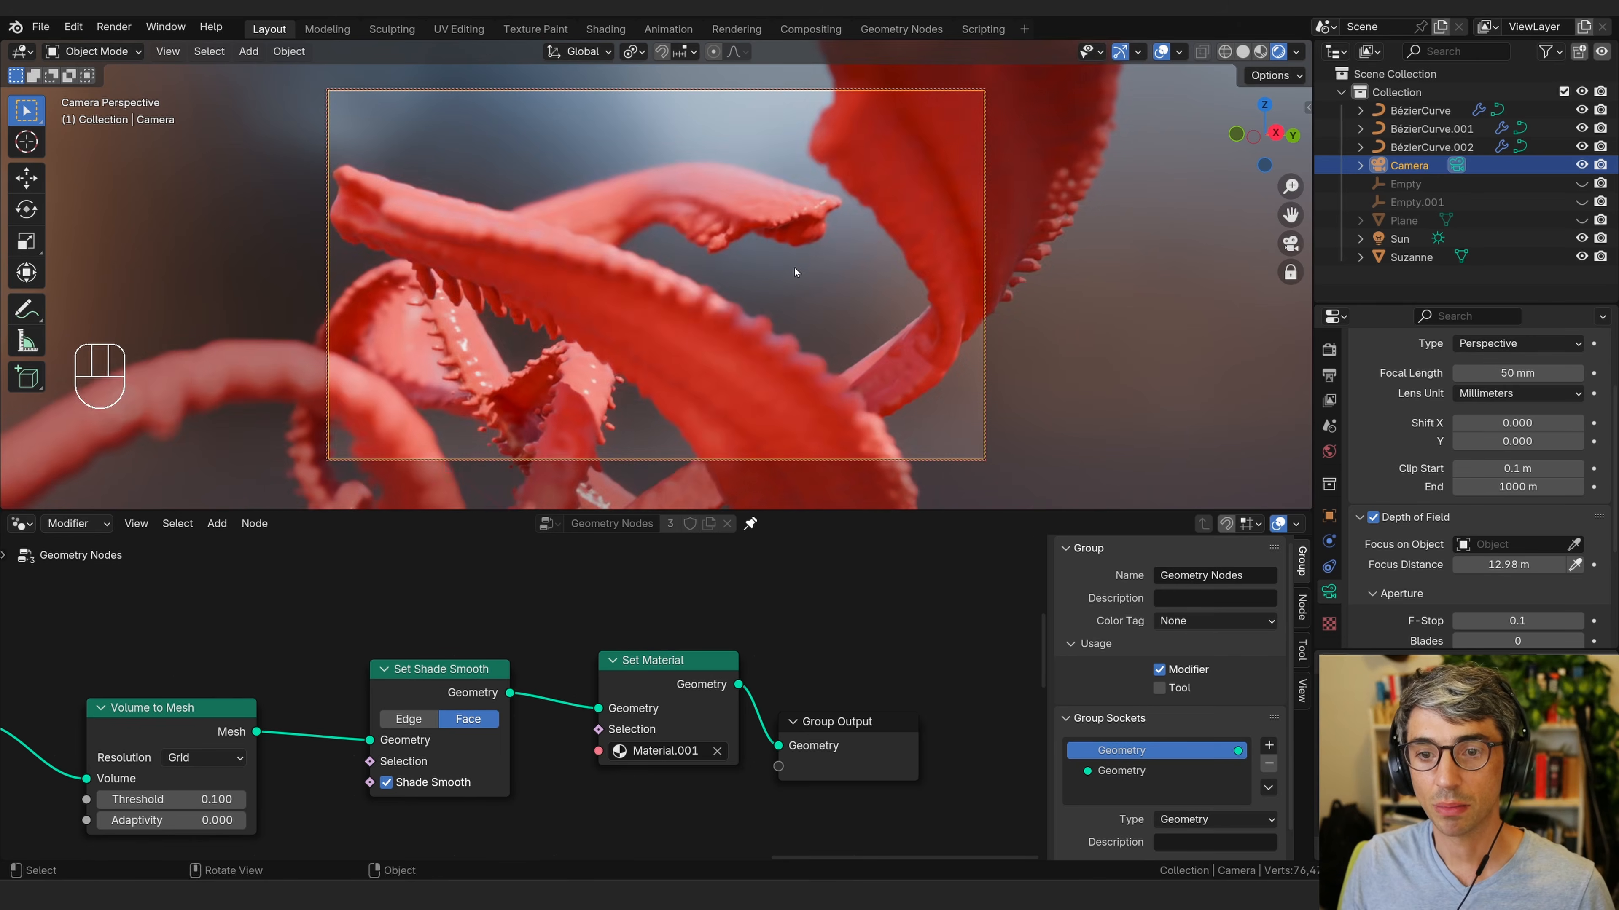
{"action": "middle_click_drag", "start_coordinate": [759, 338], "coordinate": [743, 363], "text": "shift"}
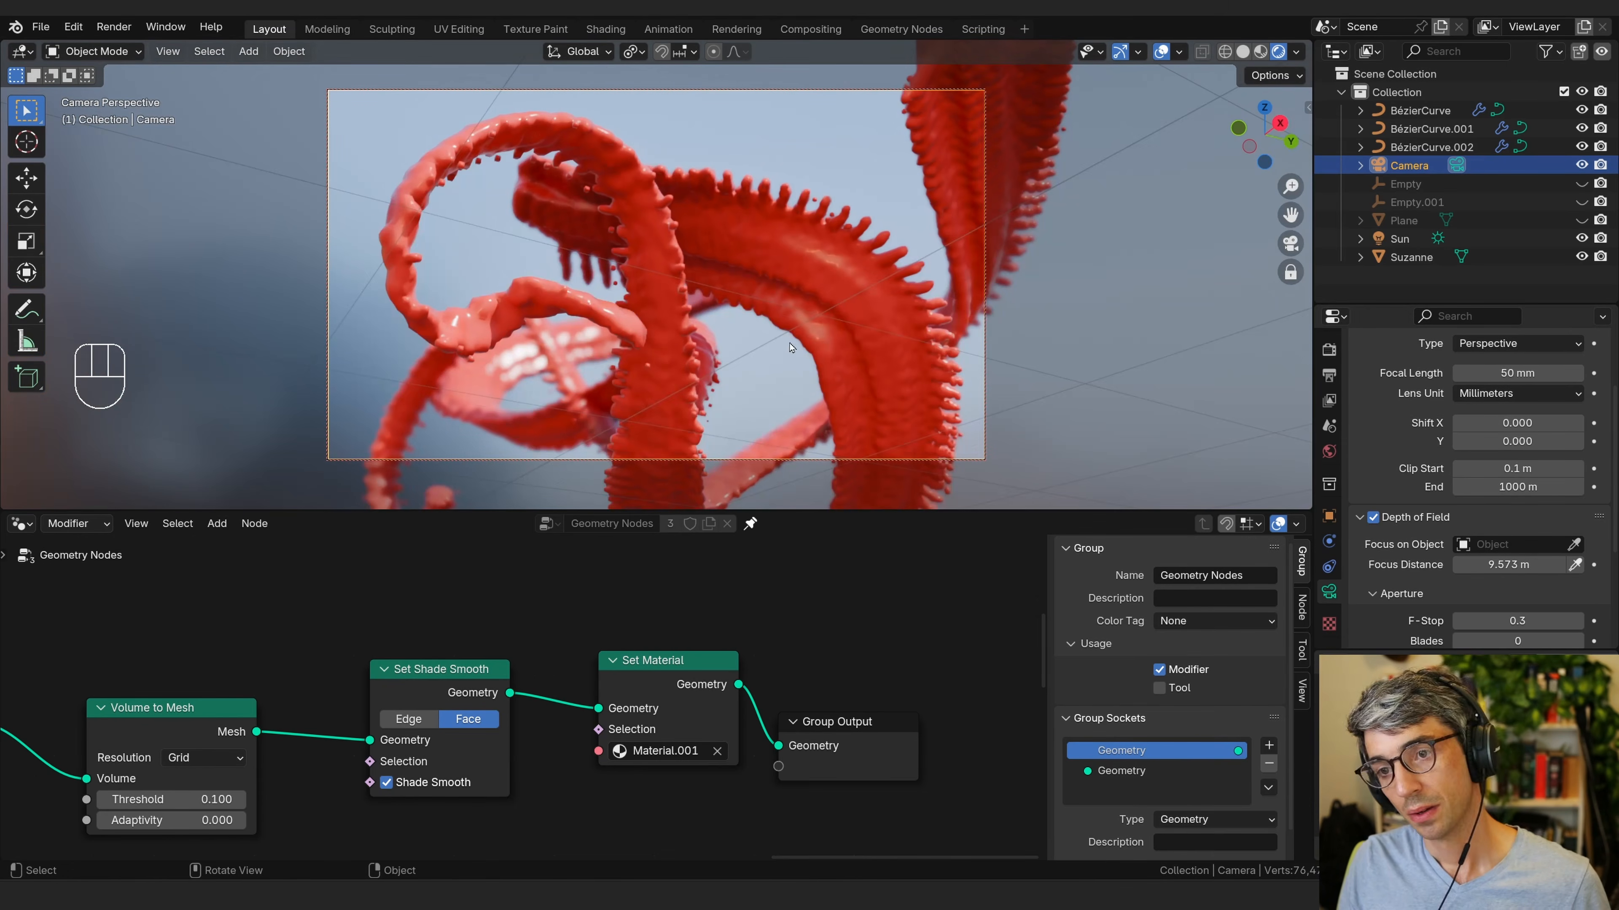
{"action": "middle_click_drag", "start_coordinate": [1122, 472], "coordinate": [1141, 535], "text": "shift"}
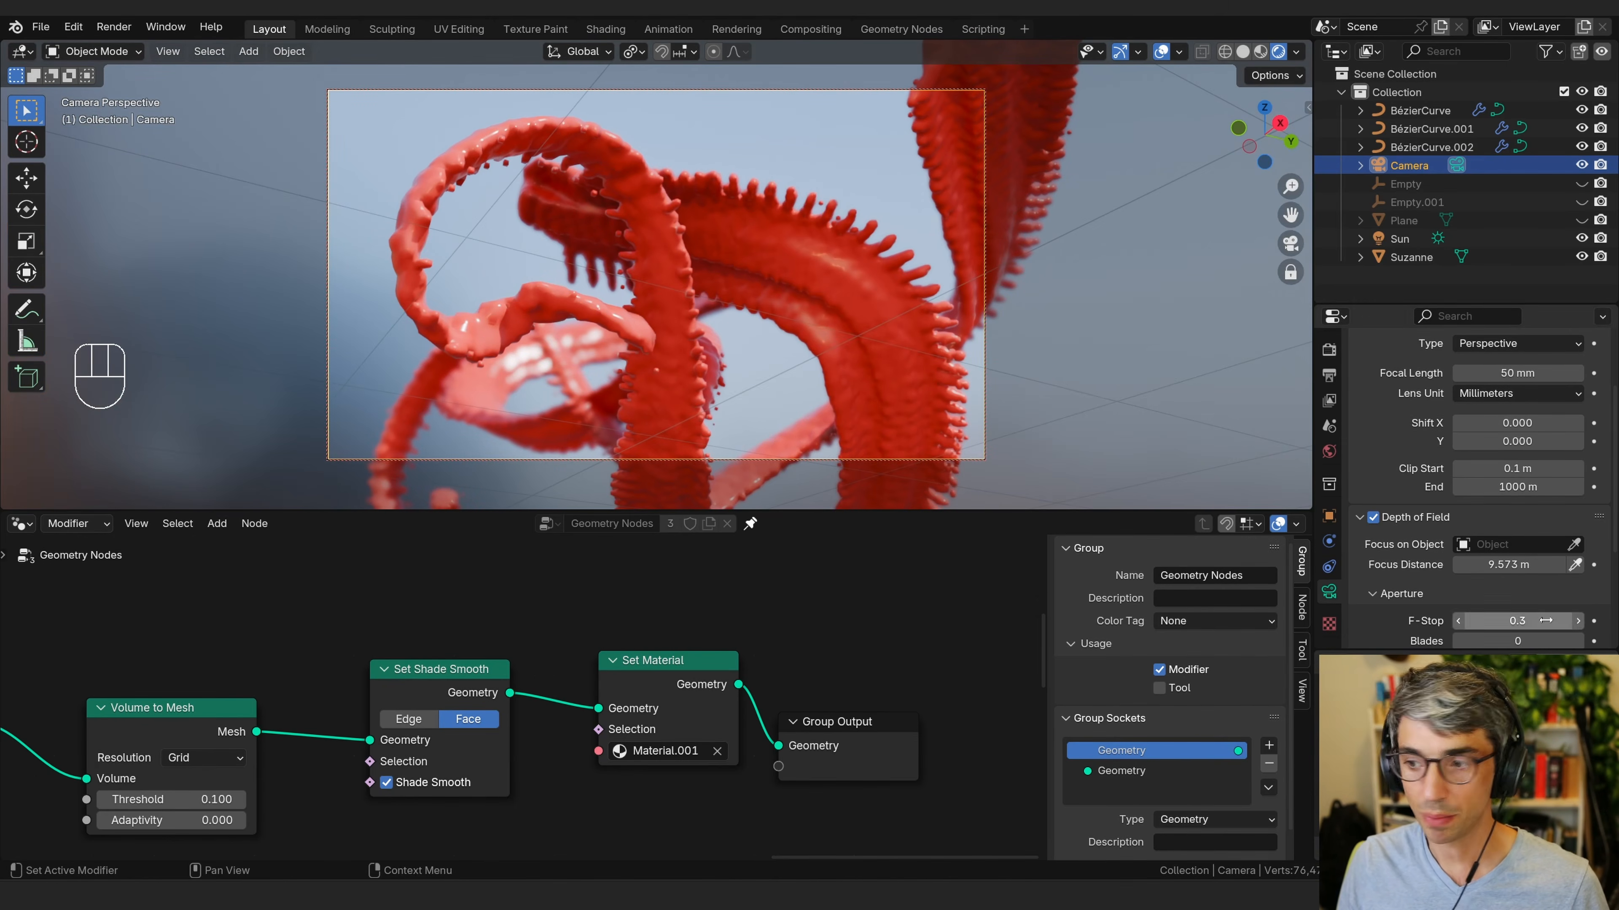
Select the second Bézier curve, BézierCurve.001.
{"action": "middle_click_drag", "start_coordinate": [812, 332], "coordinate": [862, 282], "text": "shift"}
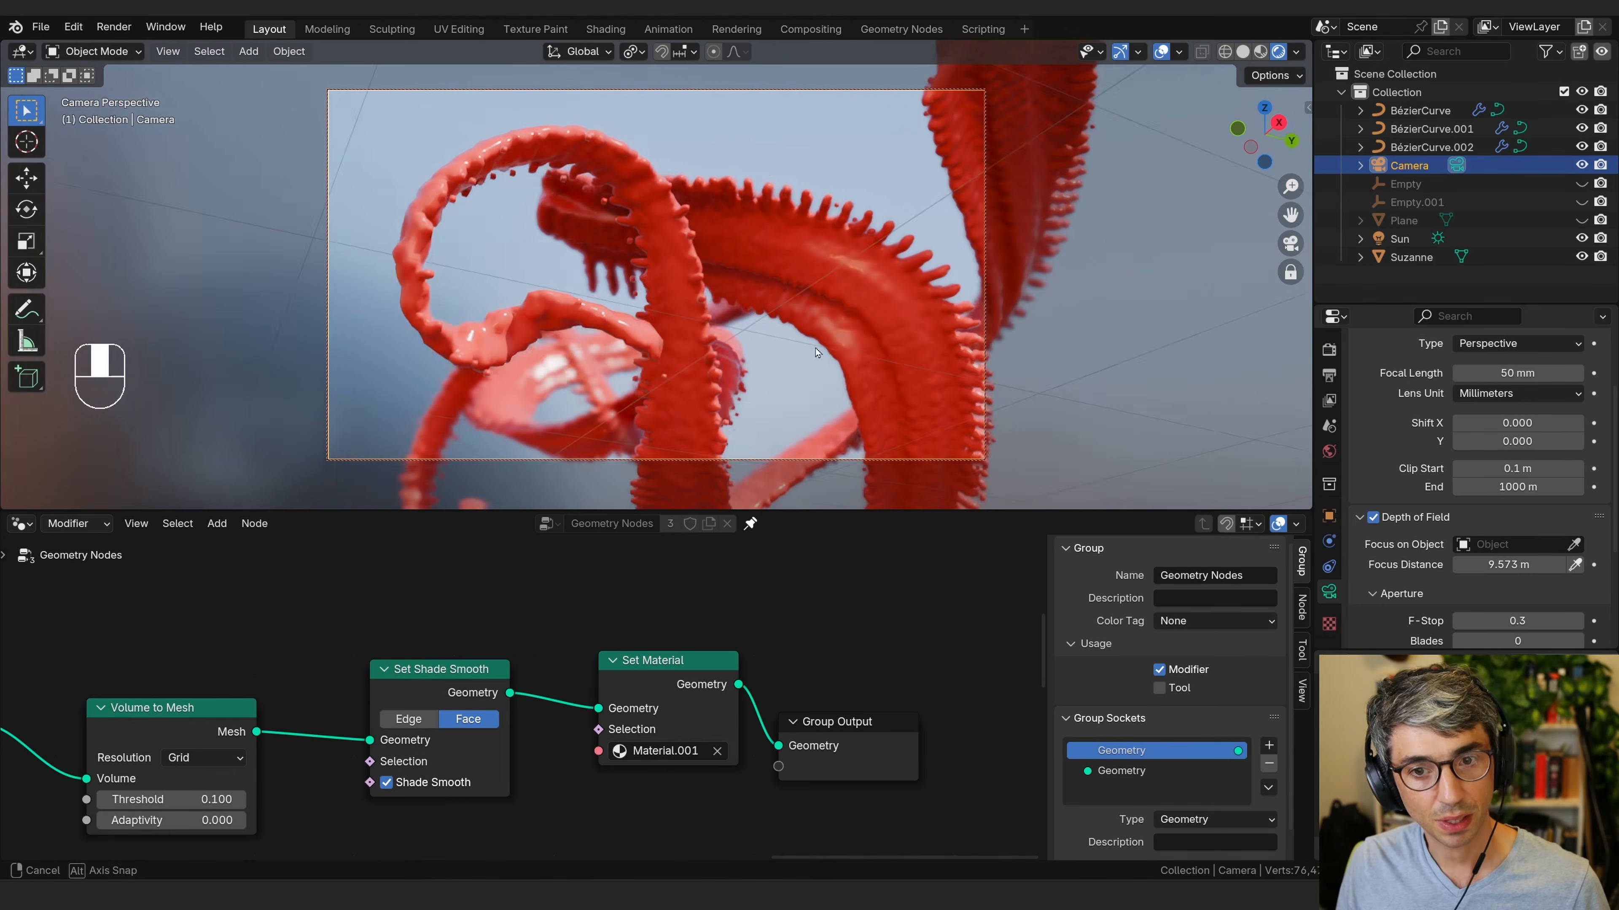
{"action": "left_click", "coordinate": [862, 283]}
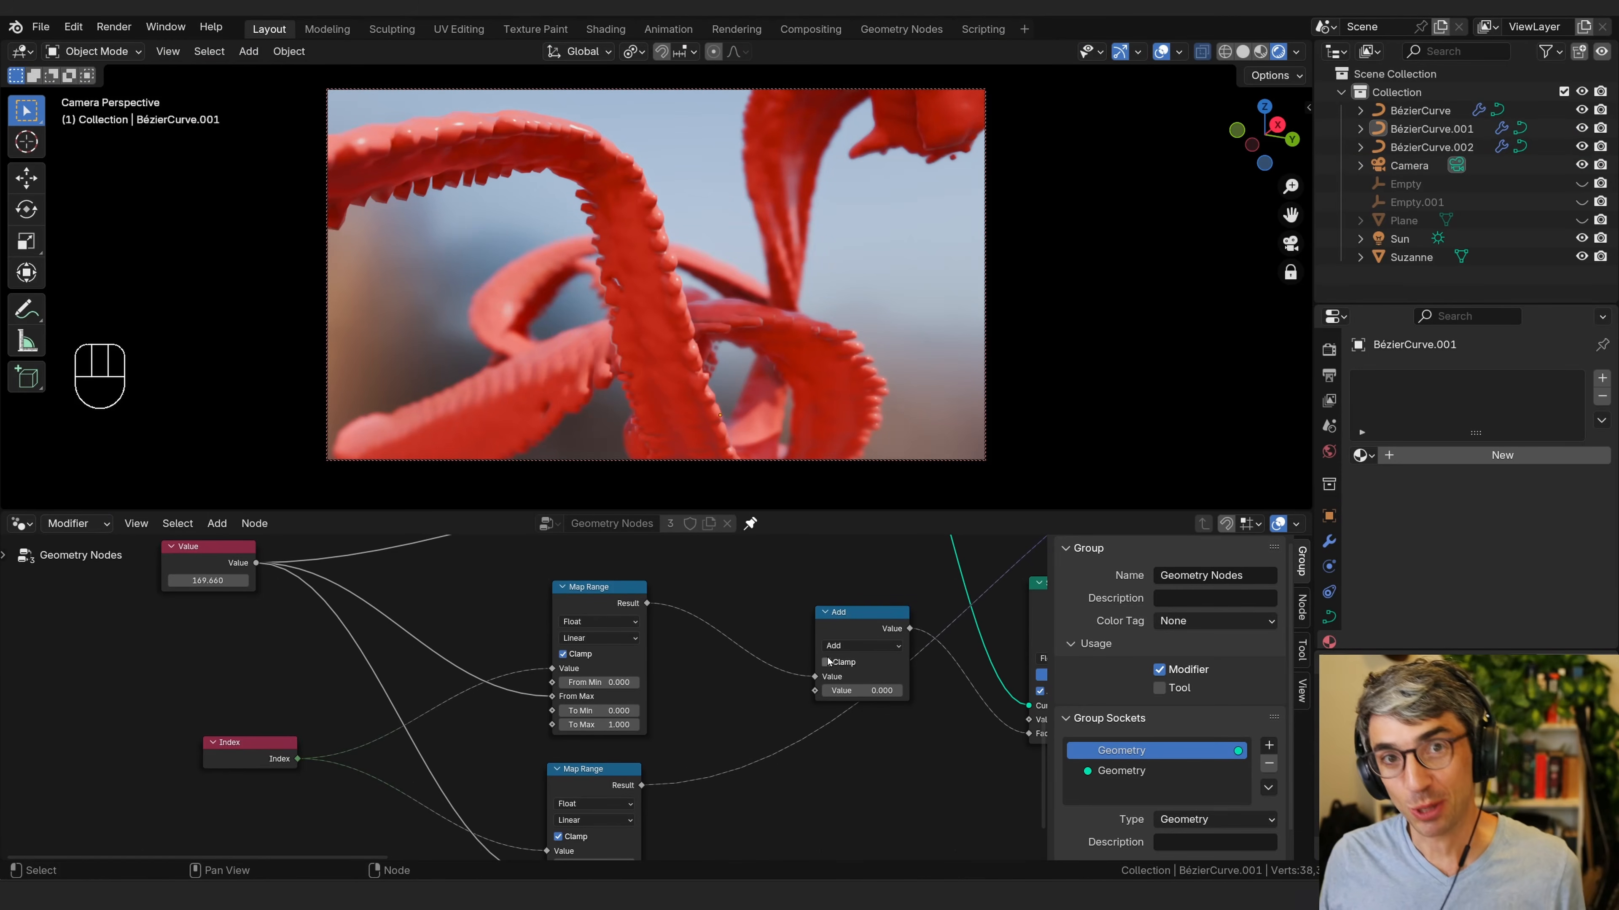